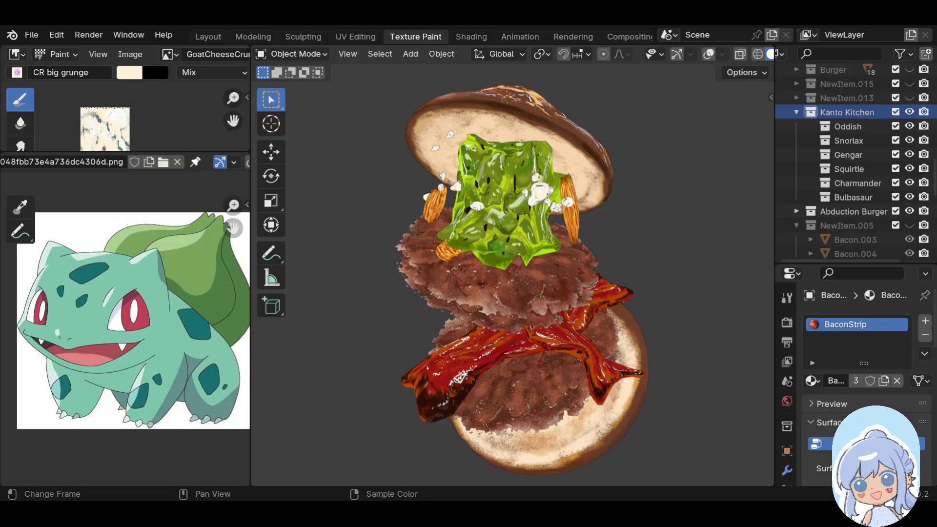
Examine the assembled burger model from above, below and the side, including its turtle-shell-patterned top bun
{"action": "middle_click_drag", "start_coordinate": [536, 240], "coordinate": [564, 207]}
{"action": "scroll", "coordinate": [567, 239], "scroll_direction": "down", "scroll_amount": 2}
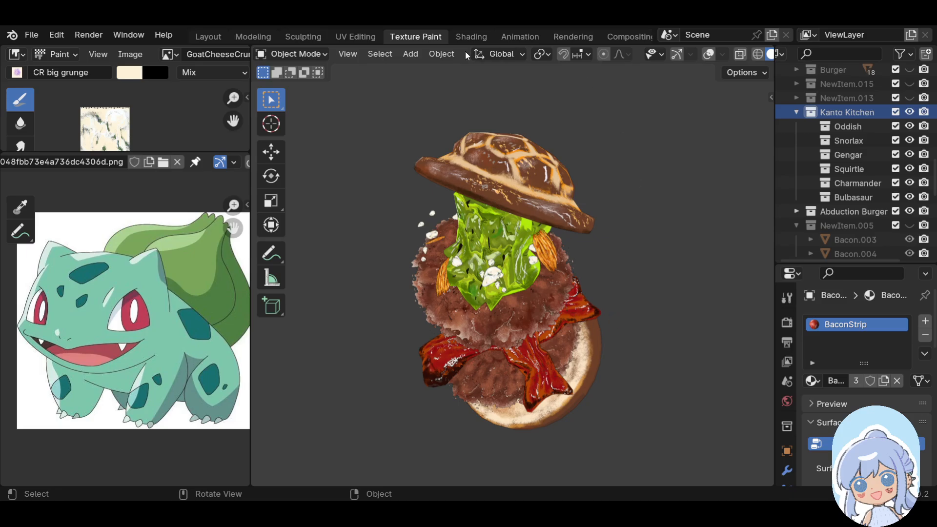
{"action": "middle_click_drag", "start_coordinate": [599, 191], "coordinate": [565, 203]}
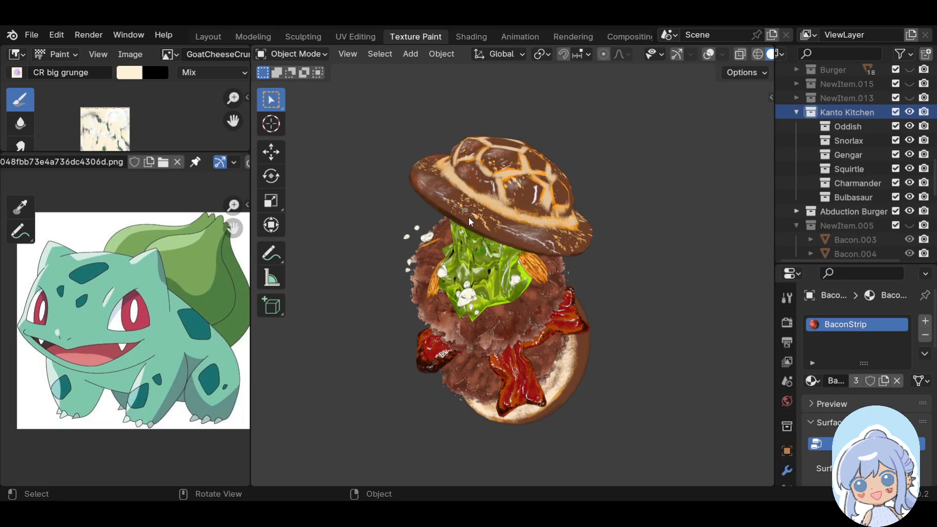
{"action": "middle_click_drag", "start_coordinate": [426, 156], "coordinate": [456, 179]}
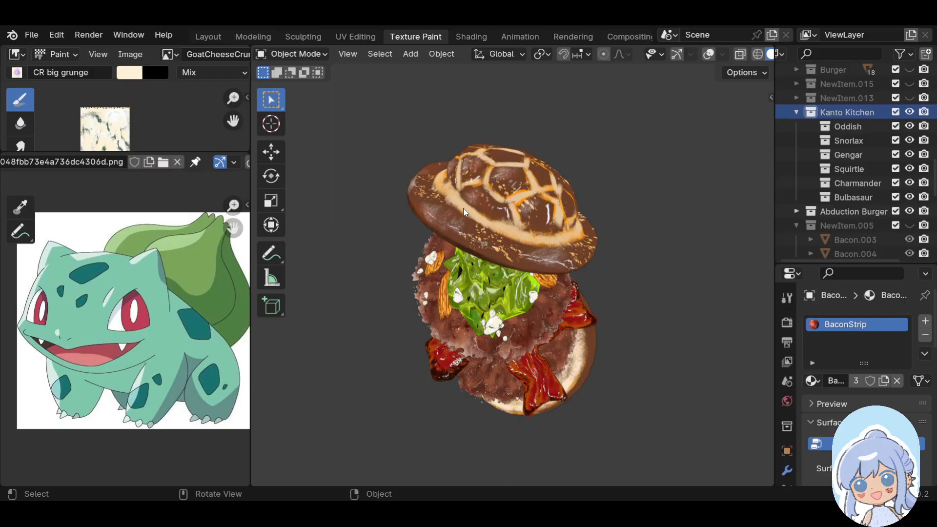
{"action": "middle_click_drag", "start_coordinate": [593, 332], "coordinate": [593, 247]}
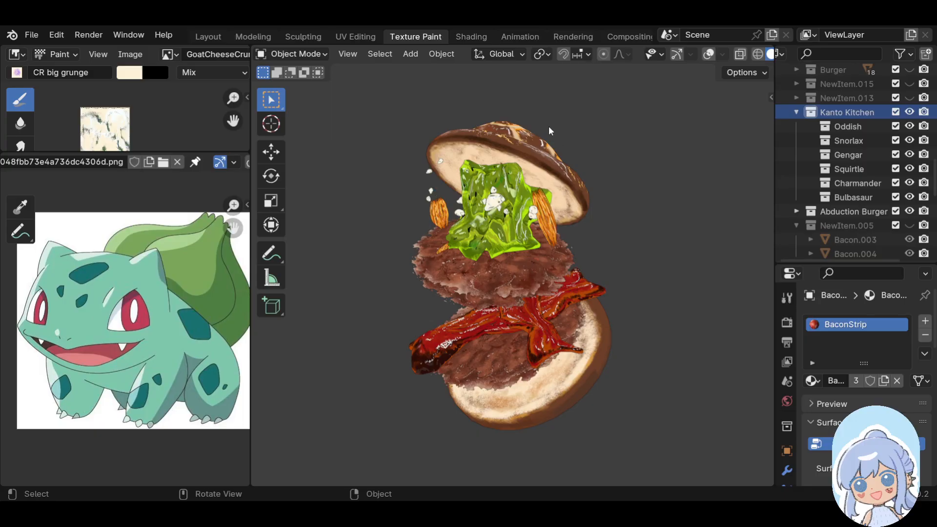
{"action": "middle_click_drag", "start_coordinate": [355, 184], "coordinate": [407, 218]}
{"action": "scroll", "coordinate": [471, 253], "scroll_direction": "up", "scroll_amount": 2}
{"action": "scroll", "coordinate": [470, 250], "scroll_direction": "up", "scroll_amount": 2}
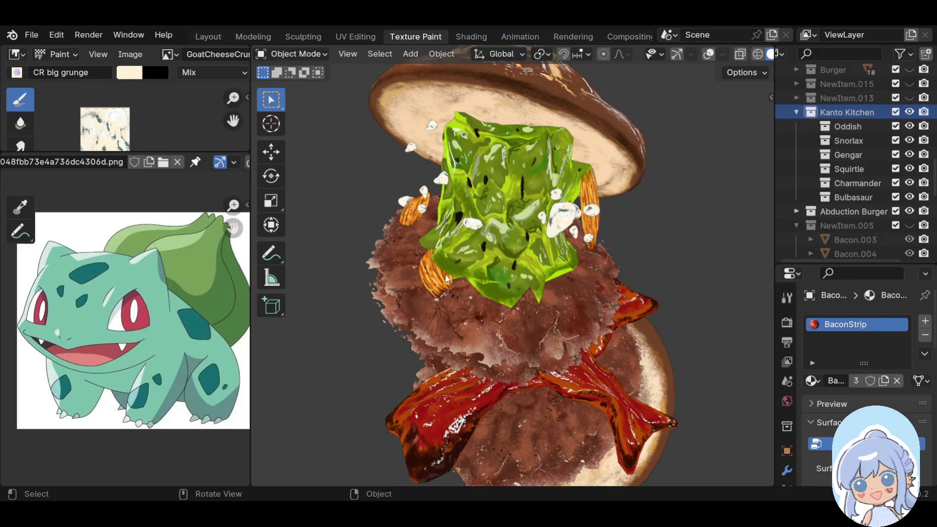
Inspect a crispy onion chip and the surrounding cheese crumbles and lettuce with the wireframe overlays temporarily shown
{"action": "left_click", "coordinate": [708, 54]}
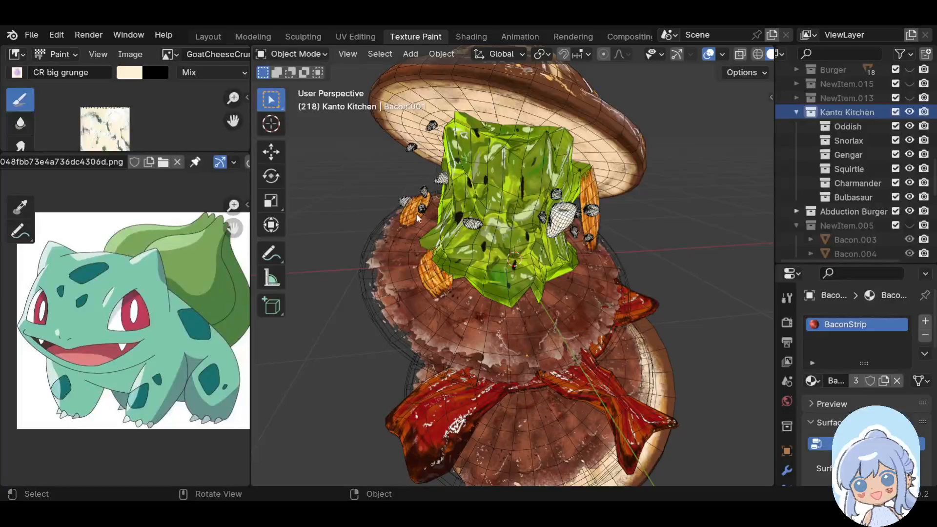
{"action": "left_click", "coordinate": [556, 240]}
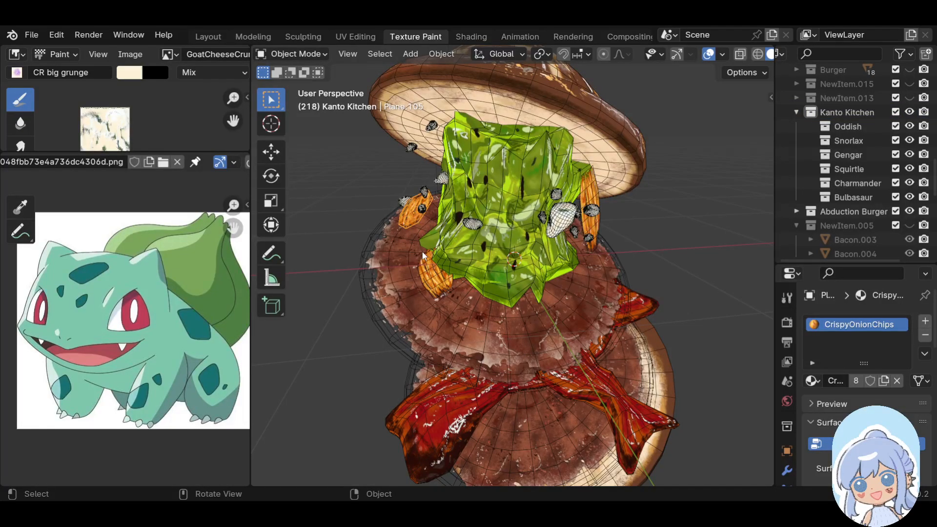
{"action": "middle_click_drag", "start_coordinate": [397, 231], "coordinate": [479, 255], "text": "shift"}
{"action": "scroll", "coordinate": [542, 236], "scroll_direction": "up", "scroll_amount": 7}
{"action": "middle_click_drag", "start_coordinate": [542, 235], "coordinate": [508, 241]}
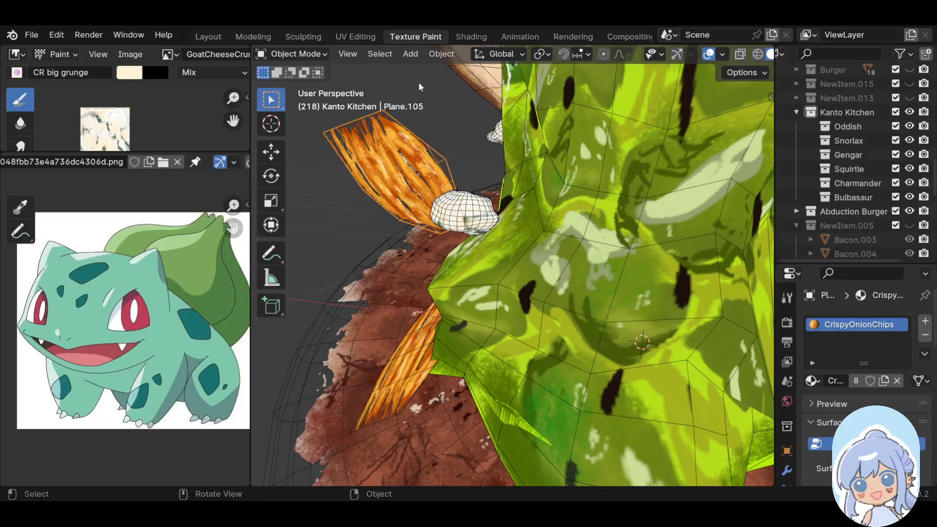
{"action": "scroll", "coordinate": [418, 147], "scroll_direction": "down", "scroll_amount": 3}
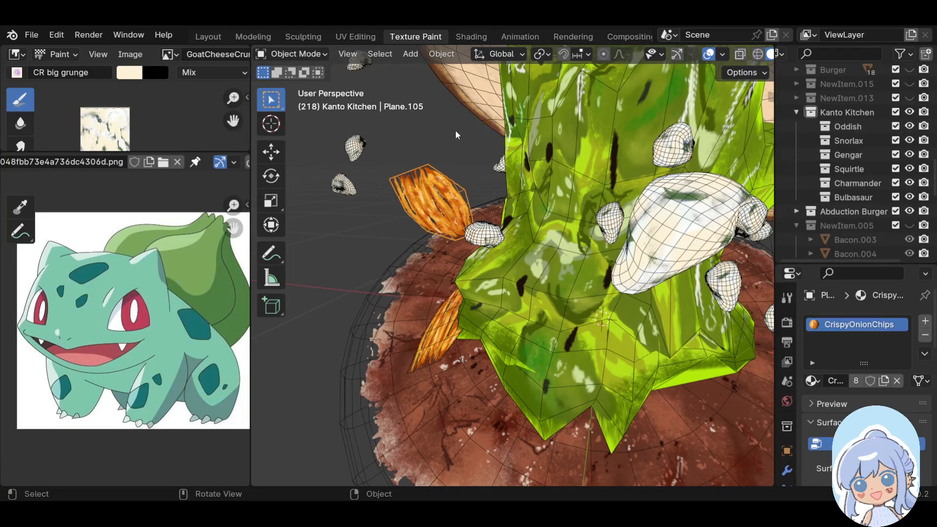
{"action": "middle_click_drag", "start_coordinate": [455, 131], "coordinate": [453, 193]}
{"action": "scroll", "coordinate": [455, 200], "scroll_direction": "up", "scroll_amount": 2}
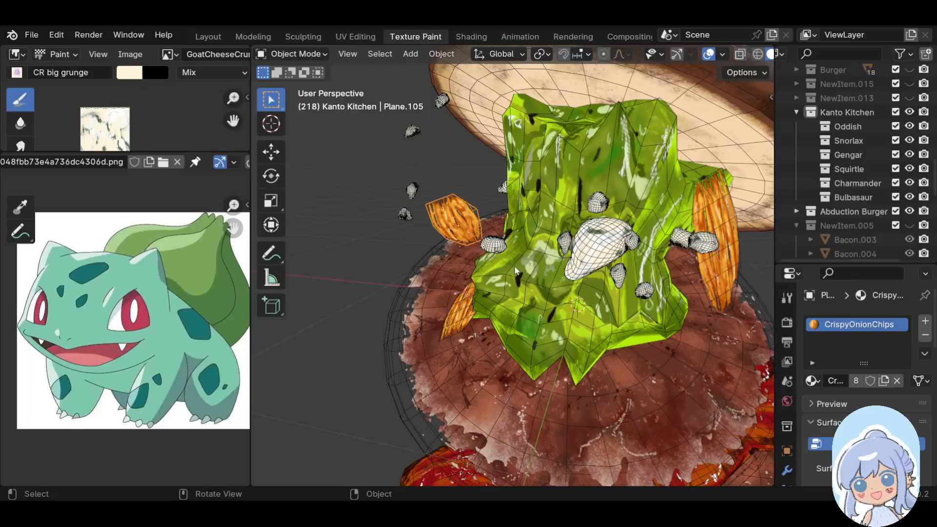
{"action": "middle_click_drag", "start_coordinate": [656, 319], "coordinate": [428, 287]}
{"action": "middle_click_drag", "start_coordinate": [386, 197], "coordinate": [464, 207]}
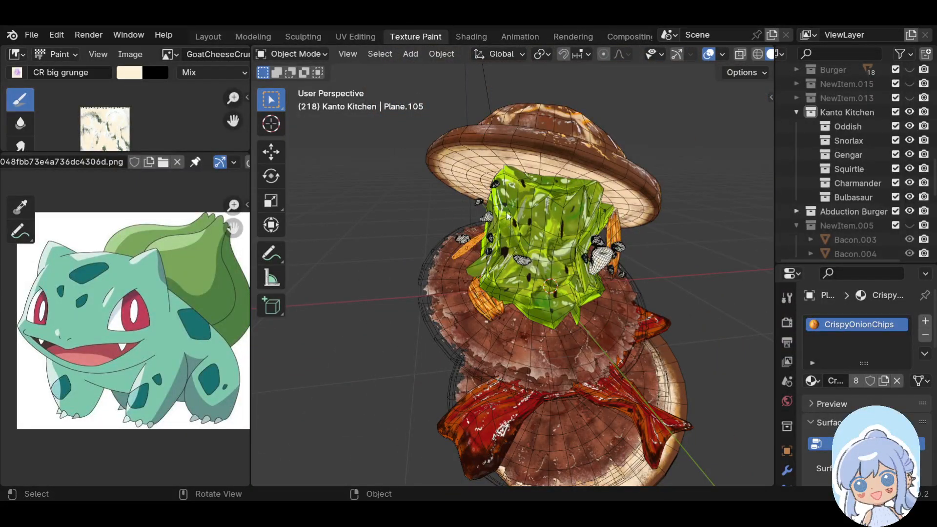
{"action": "scroll", "coordinate": [507, 214], "scroll_direction": "up", "scroll_amount": 2}
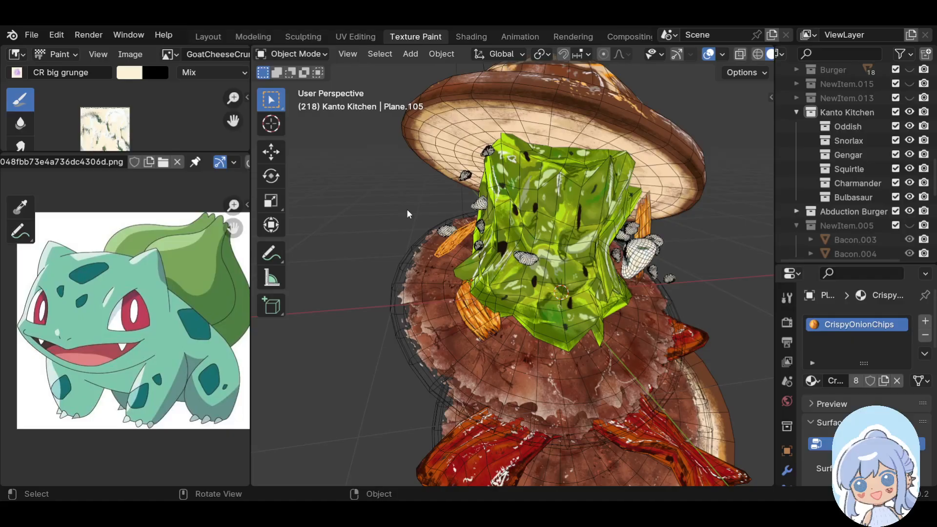
{"action": "left_click", "coordinate": [704, 55]}
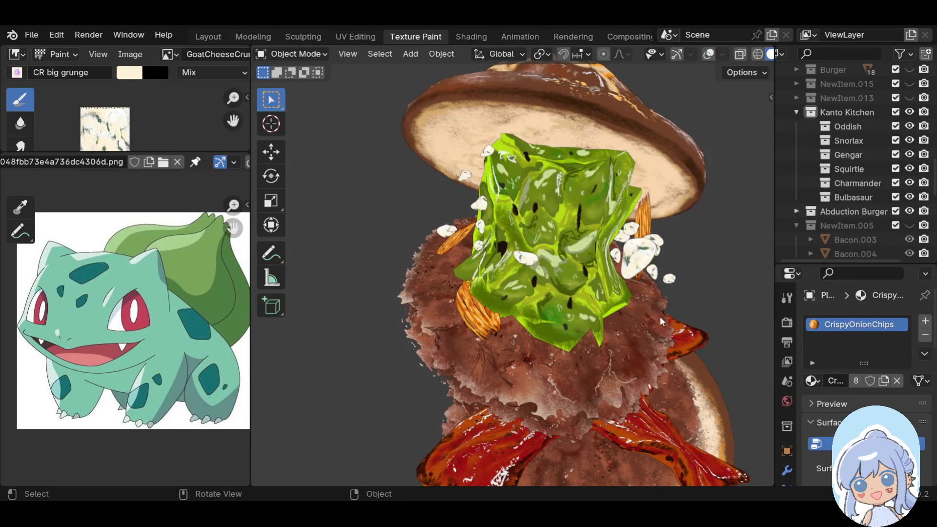
Isolate the long bacon strip in local view and inspect its shape with the wireframe overlay shown
{"action": "middle_click_drag", "start_coordinate": [660, 315], "coordinate": [636, 311]}
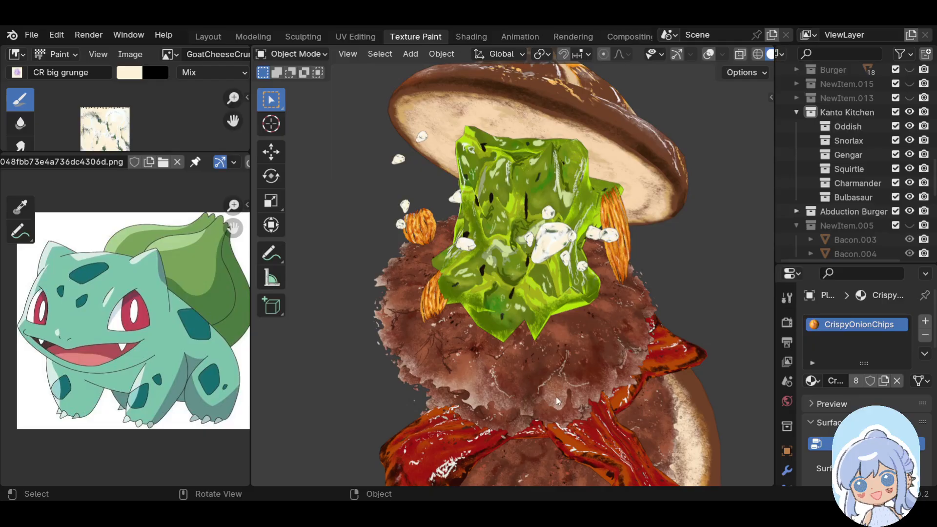
{"action": "middle_click_drag", "start_coordinate": [615, 364], "coordinate": [687, 251]}
{"action": "middle_click_drag", "start_coordinate": [492, 285], "coordinate": [459, 284]}
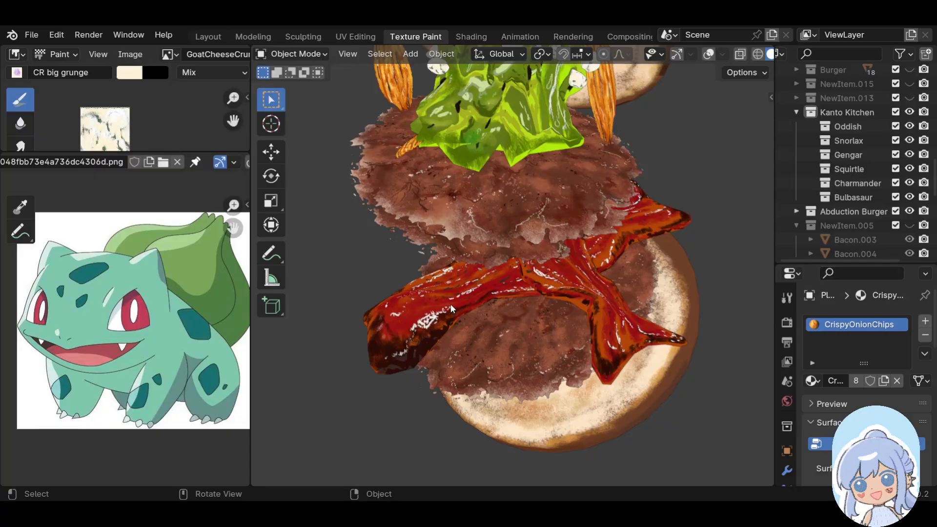
{"action": "left_click", "coordinate": [452, 300]}
{"action": "key", "text": "shift+h"}
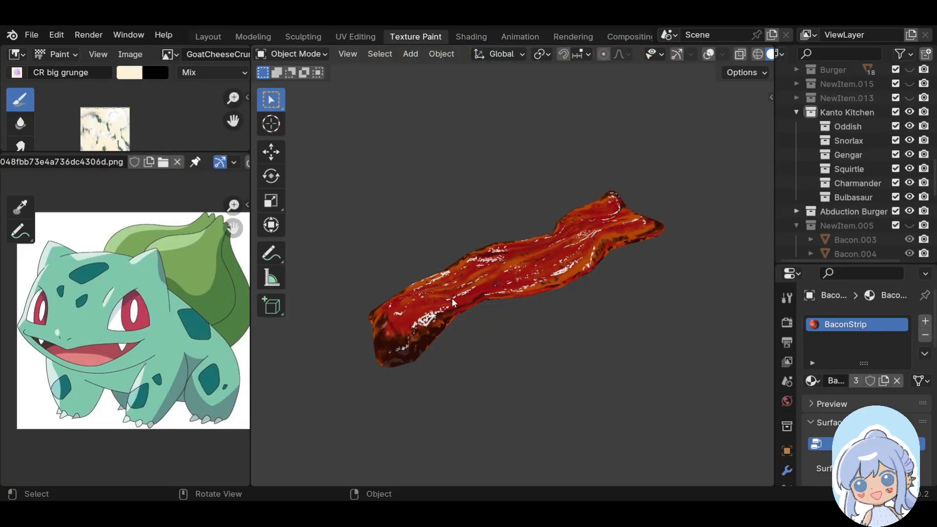
{"action": "middle_click_drag", "start_coordinate": [499, 300], "coordinate": [570, 391]}
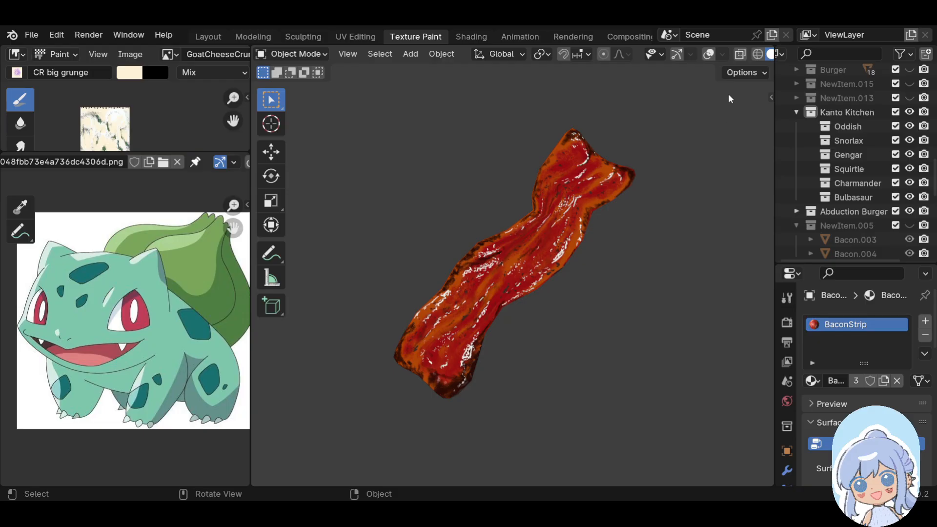
{"action": "left_click", "coordinate": [709, 54]}
{"action": "middle_click_drag", "start_coordinate": [380, 300], "coordinate": [342, 264]}
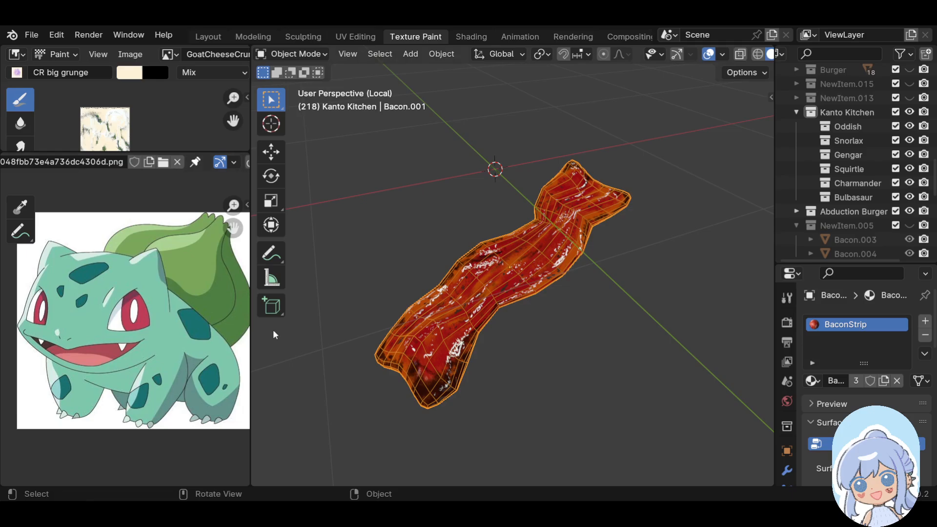
Leave local view and examine how the bacon, patties and buns are stacked from several angles
{"action": "left_click", "coordinate": [578, 361]}
{"action": "key", "text": "KP_Divide"}
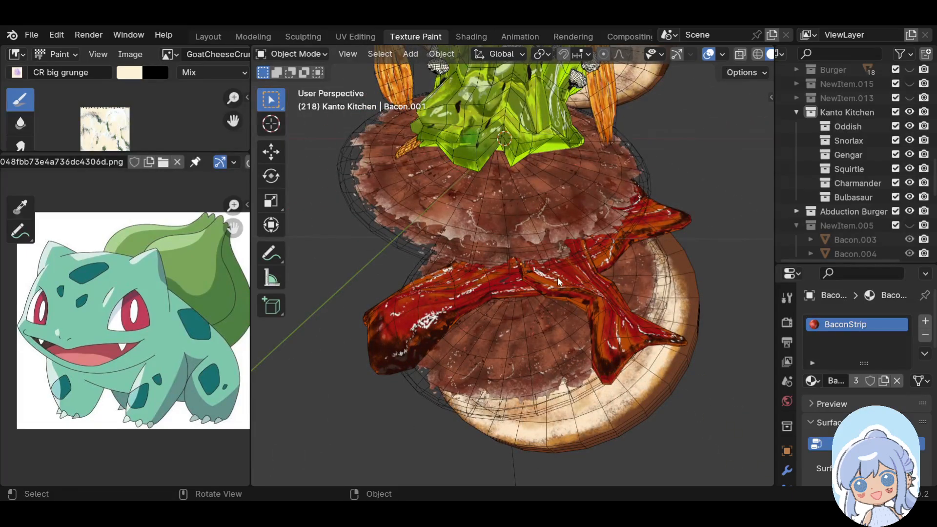
{"action": "middle_click_drag", "start_coordinate": [452, 301], "coordinate": [545, 169]}
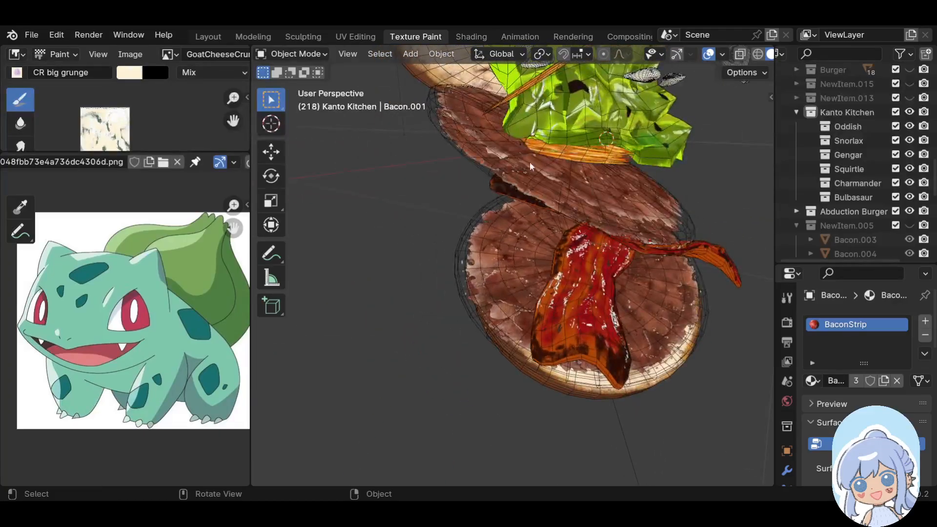
{"action": "middle_click_drag", "start_coordinate": [611, 285], "coordinate": [502, 279]}
{"action": "middle_click_drag", "start_coordinate": [615, 436], "coordinate": [541, 328]}
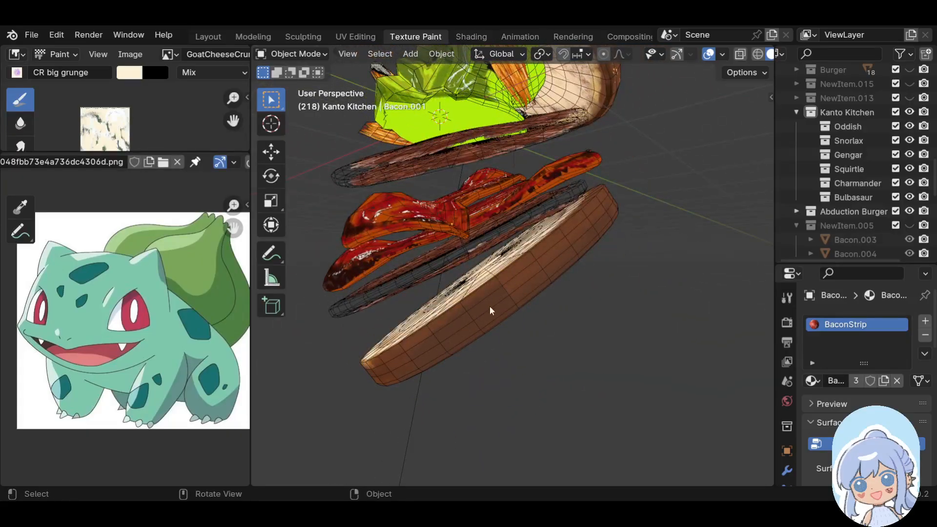
{"action": "middle_click_drag", "start_coordinate": [341, 307], "coordinate": [425, 273]}
{"action": "mouse_move", "coordinate": [452, 198]}
{"action": "middle_mouse_down"}
{"action": "mouse_move", "coordinate": [464, 180]}
{"action": "mouse_move", "coordinate": [460, 186]}
{"action": "middle_mouse_up"}
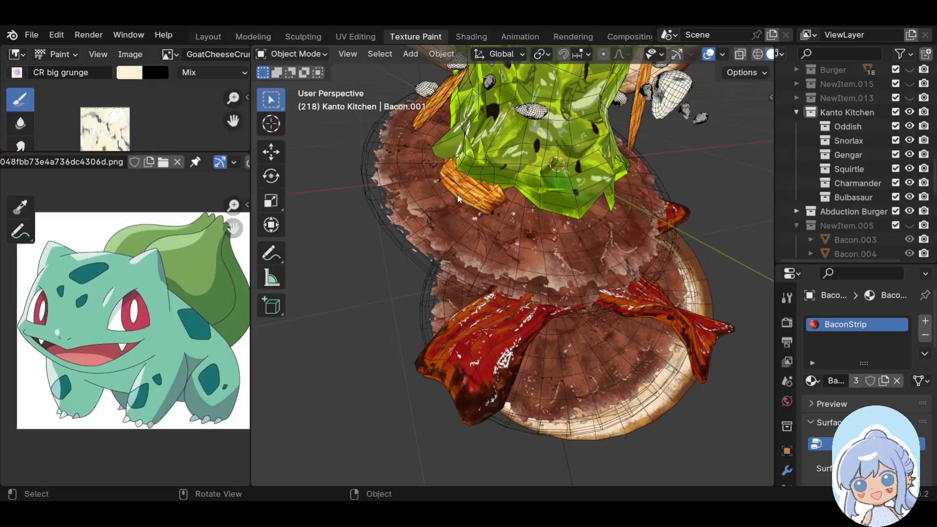
{"action": "scroll", "coordinate": [584, 257], "scroll_direction": "down", "scroll_amount": 6}
{"action": "middle_click_drag", "start_coordinate": [582, 256], "coordinate": [526, 201]}
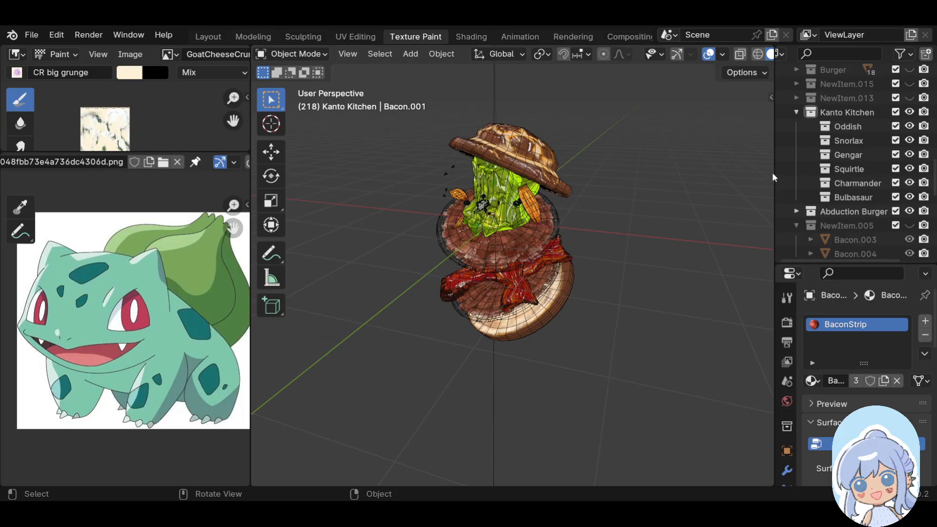
Hide the Abduction Burger collection and widen the area showing the Bulbasaur reference image
{"action": "left_click", "coordinate": [910, 211]}
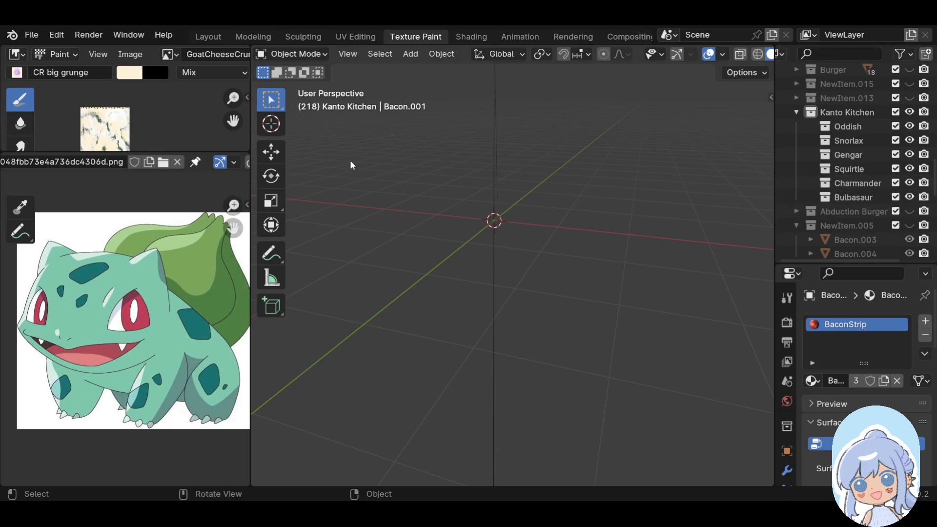
{"action": "left_click_drag", "start_coordinate": [250, 225], "coordinate": [573, 255]}
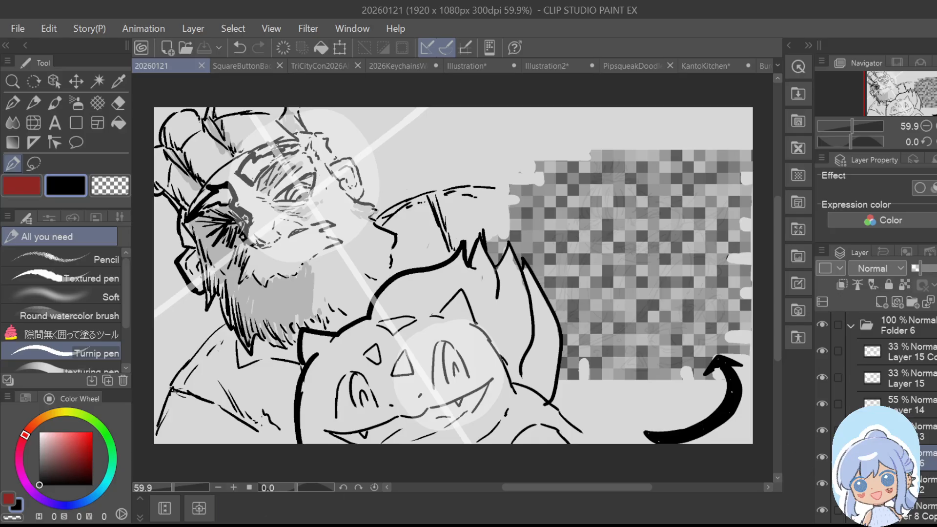
Switch to Clip Studio Paint and set the opacity of Layer 10, the mosaic covering the sketch, to 0%
{"action": "scroll", "coordinate": [884, 415], "scroll_direction": "down", "scroll_amount": 3}
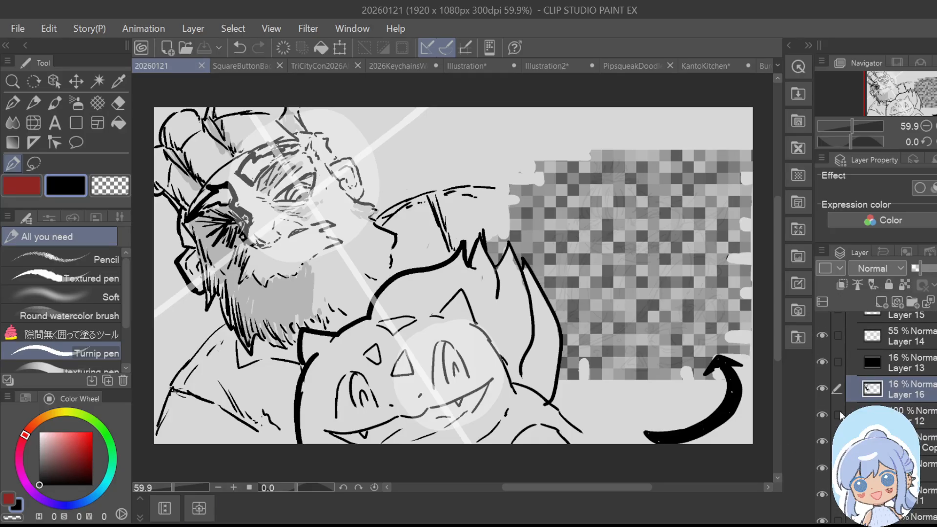
{"action": "scroll", "coordinate": [842, 415], "scroll_direction": "down", "scroll_amount": 2}
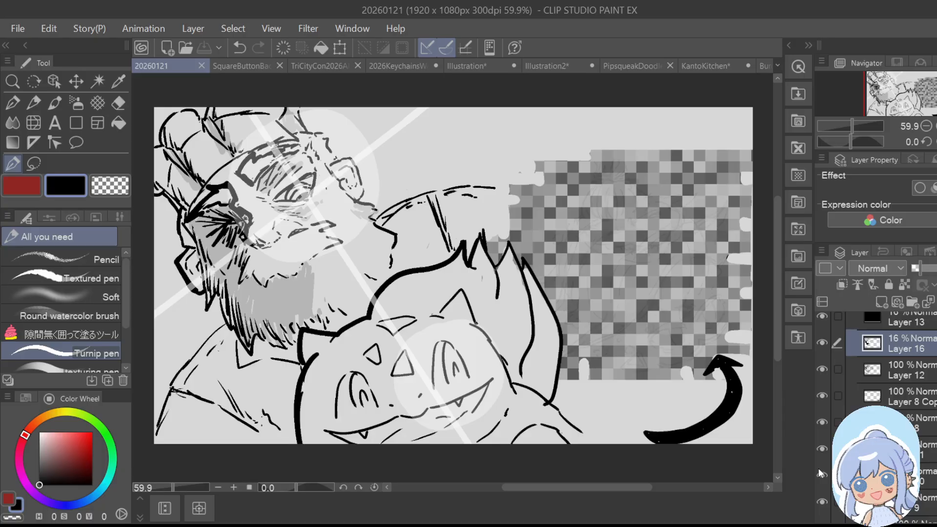
{"action": "left_click", "coordinate": [891, 476]}
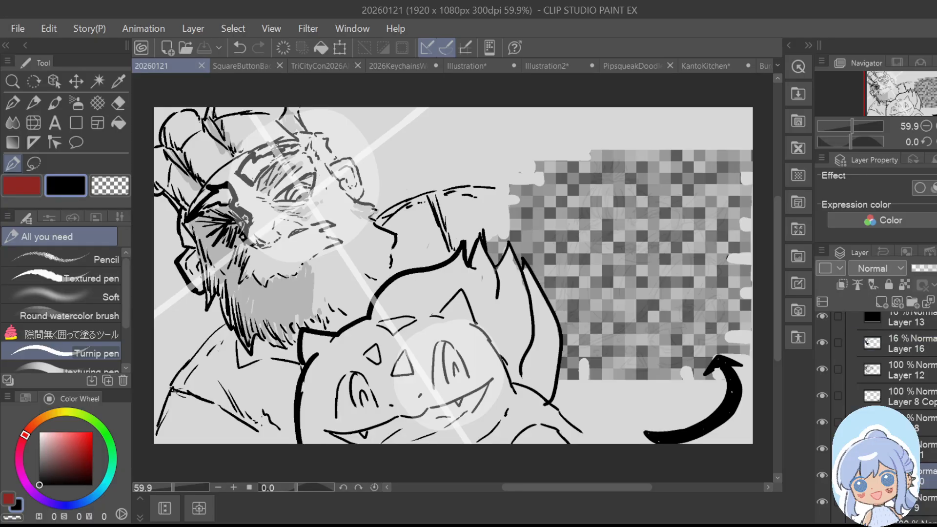
{"action": "left_click_drag", "start_coordinate": [936, 268], "coordinate": [914, 269]}
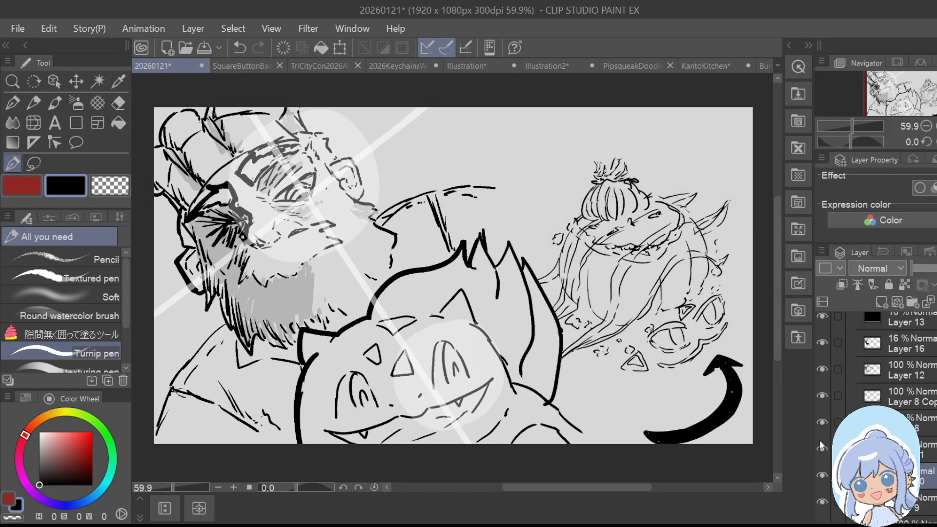
Hide Layer 10, Layer 9 and all the layers above them, leaving only the creature food sketch on white
{"action": "scroll", "coordinate": [897, 415], "scroll_direction": "down", "scroll_amount": 3}
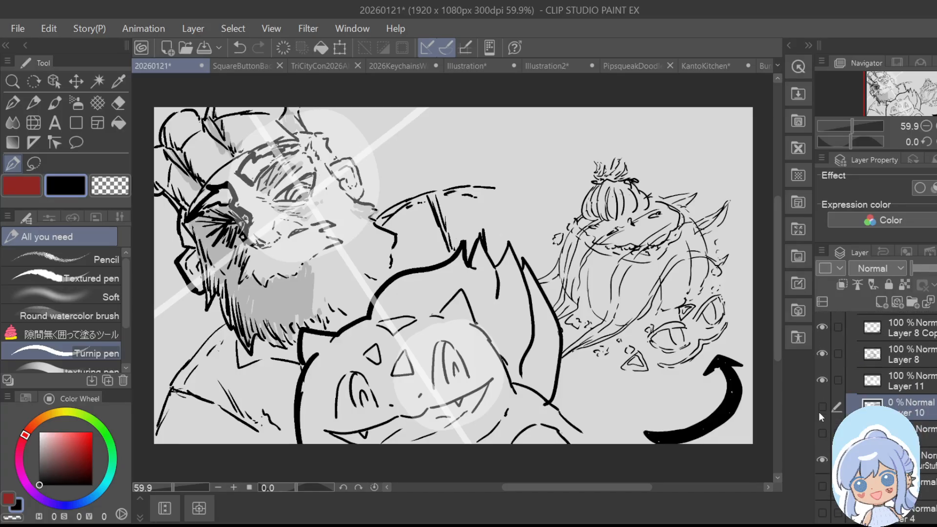
{"action": "left_click", "coordinate": [821, 326]}
{"action": "scroll", "coordinate": [819, 365], "scroll_direction": "up", "scroll_amount": 4}
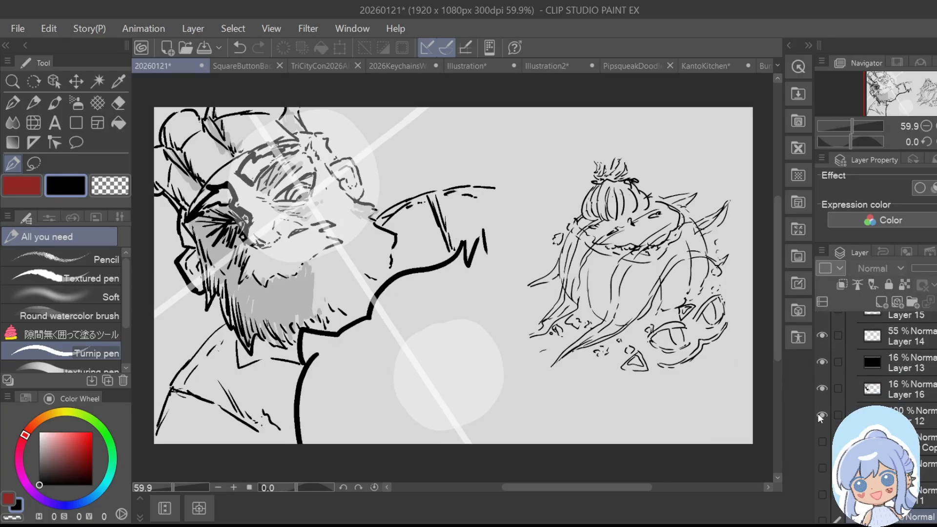
{"action": "left_click", "coordinate": [819, 319]}
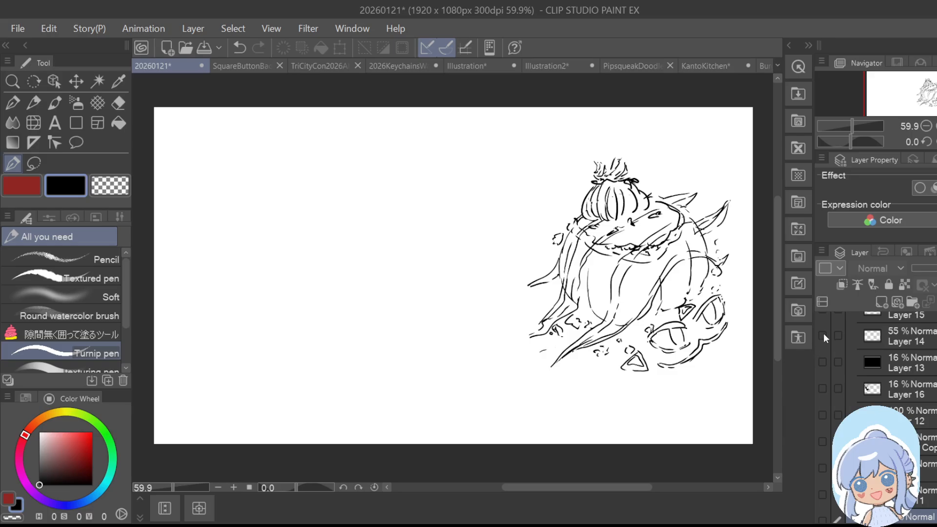
Add a new raster layer directly above the copy of Layer 5 in the layer stack
{"action": "scroll", "coordinate": [839, 366], "scroll_direction": "down", "scroll_amount": 4}
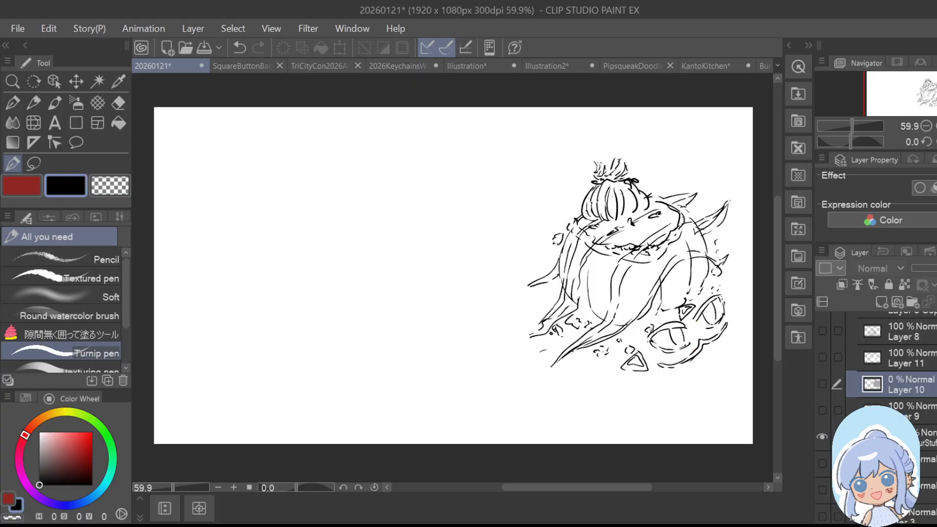
{"action": "left_click", "coordinate": [921, 439]}
{"action": "left_click", "coordinate": [867, 437]}
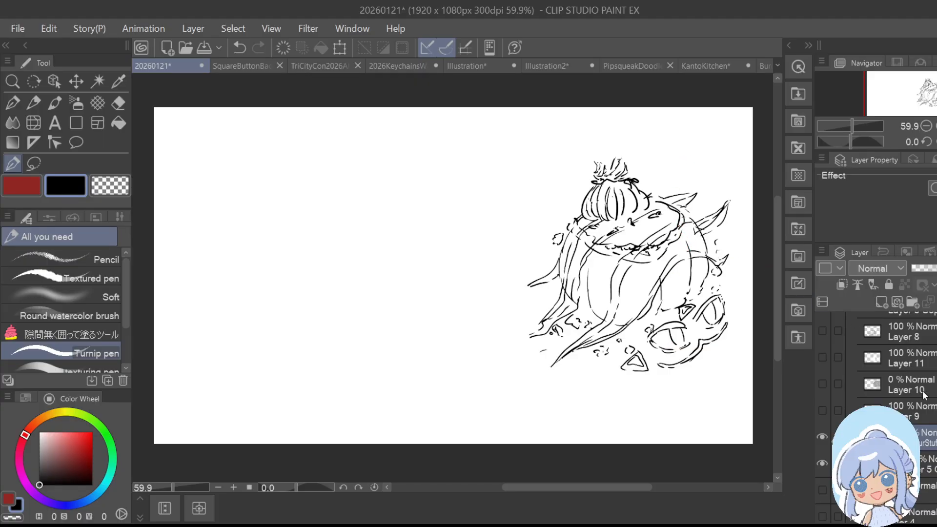
{"action": "left_click", "coordinate": [928, 464]}
{"action": "left_click", "coordinate": [883, 300]}
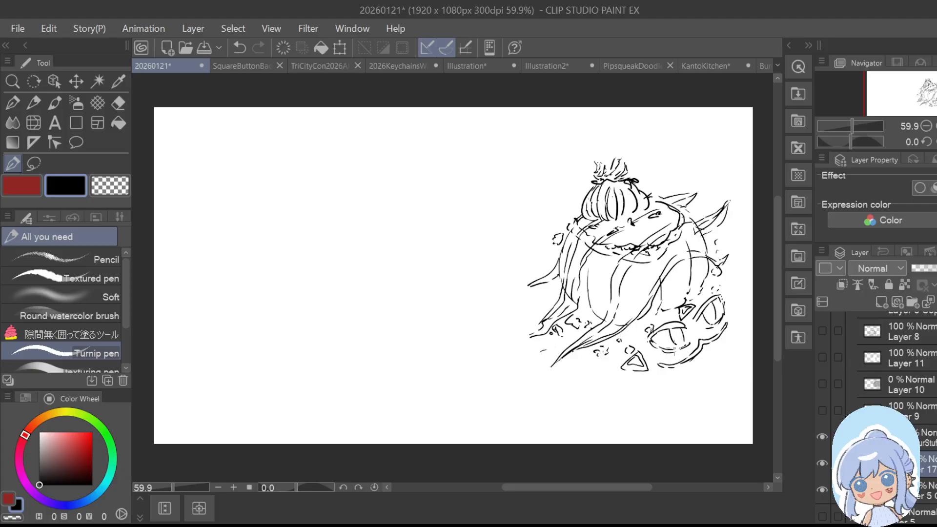
Sketch a thick half-round mozzarella slice in the empty area beside the creature sketch
{"action": "left_click_drag", "start_coordinate": [676, 350], "coordinate": [661, 351]}
{"action": "left_click_drag", "start_coordinate": [372, 232], "coordinate": [431, 208]}
{"action": "mouse_move", "coordinate": [374, 231]}
{"action": "left_mouse_down"}
{"action": "mouse_move", "coordinate": [419, 238]}
{"action": "mouse_move", "coordinate": [445, 223]}
{"action": "mouse_move", "coordinate": [434, 207]}
{"action": "left_mouse_up"}
{"action": "mouse_move", "coordinate": [373, 233]}
{"action": "left_mouse_down"}
{"action": "mouse_move", "coordinate": [389, 251]}
{"action": "mouse_move", "coordinate": [408, 252]}
{"action": "mouse_move", "coordinate": [433, 244]}
{"action": "mouse_move", "coordinate": [447, 217]}
{"action": "left_mouse_up"}
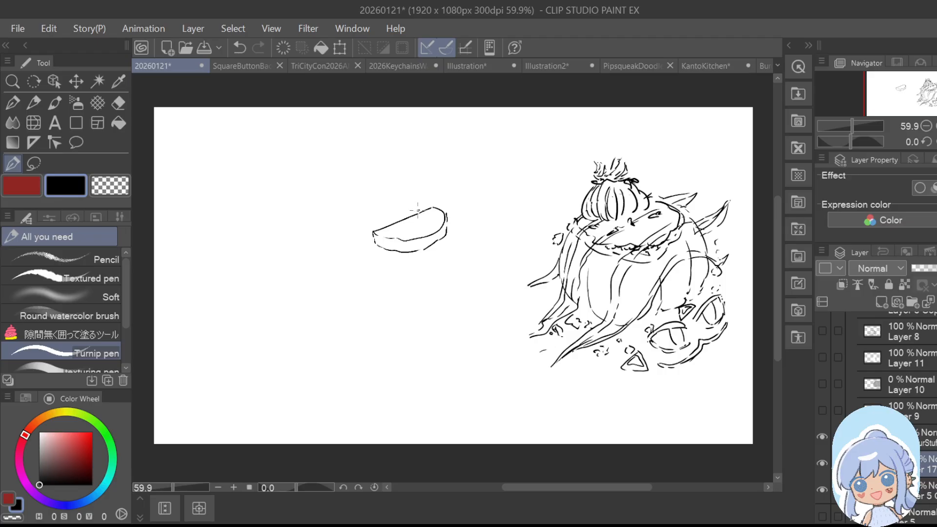
Draw a grape tomato on the slice and label the parts "moz slice" and "grape tomato" with leader lines
{"action": "mouse_move", "coordinate": [418, 212]}
{"action": "left_mouse_down"}
{"action": "mouse_move", "coordinate": [404, 224]}
{"action": "mouse_move", "coordinate": [433, 231]}
{"action": "mouse_move", "coordinate": [442, 217]}
{"action": "mouse_move", "coordinate": [432, 205]}
{"action": "mouse_move", "coordinate": [403, 222]}
{"action": "mouse_move", "coordinate": [432, 208]}
{"action": "mouse_move", "coordinate": [432, 222]}
{"action": "mouse_move", "coordinate": [422, 220]}
{"action": "mouse_move", "coordinate": [438, 220]}
{"action": "mouse_move", "coordinate": [388, 188]}
{"action": "mouse_move", "coordinate": [442, 157]}
{"action": "left_mouse_up"}
{"action": "left_click_drag", "start_coordinate": [447, 150], "coordinate": [455, 144]}
{"action": "mouse_move", "coordinate": [445, 208]}
{"action": "left_mouse_down"}
{"action": "mouse_move", "coordinate": [483, 167]}
{"action": "mouse_move", "coordinate": [490, 174]}
{"action": "left_mouse_up"}
{"action": "mouse_move", "coordinate": [492, 160]}
{"action": "left_mouse_down"}
{"action": "mouse_move", "coordinate": [492, 167]}
{"action": "mouse_move", "coordinate": [505, 154]}
{"action": "left_mouse_up"}
{"action": "left_click_drag", "start_coordinate": [482, 185], "coordinate": [479, 198]}
{"action": "left_click_drag", "start_coordinate": [476, 187], "coordinate": [518, 177]}
{"action": "left_click_drag", "start_coordinate": [512, 169], "coordinate": [525, 164]}
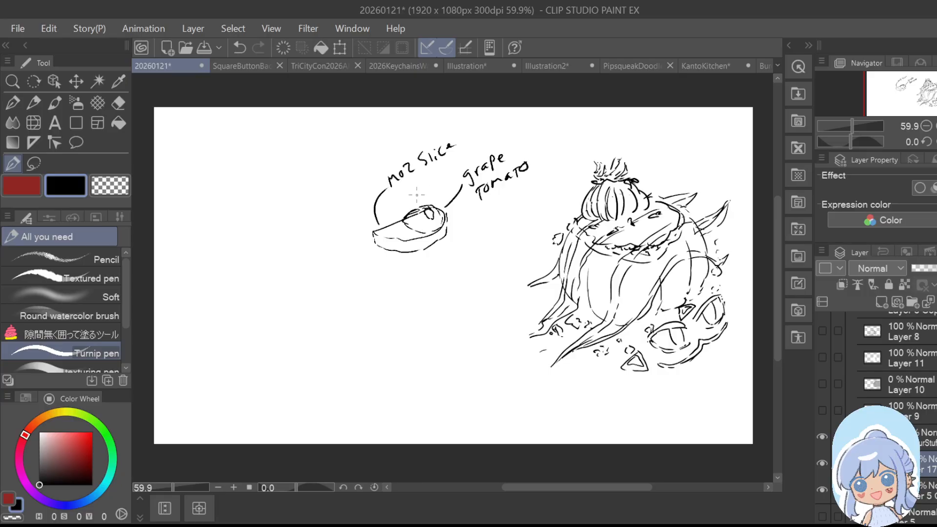
Label the small detail on the tomato "bit of cheese" and the bulb on the creature's back "herb bundle", each with a leader line
{"action": "left_click_drag", "start_coordinate": [430, 204], "coordinate": [452, 168]}
{"action": "mouse_move", "coordinate": [450, 162]}
{"action": "left_mouse_down"}
{"action": "mouse_move", "coordinate": [480, 134]}
{"action": "mouse_move", "coordinate": [503, 133]}
{"action": "left_mouse_up"}
{"action": "left_click_drag", "start_coordinate": [507, 129], "coordinate": [514, 125]}
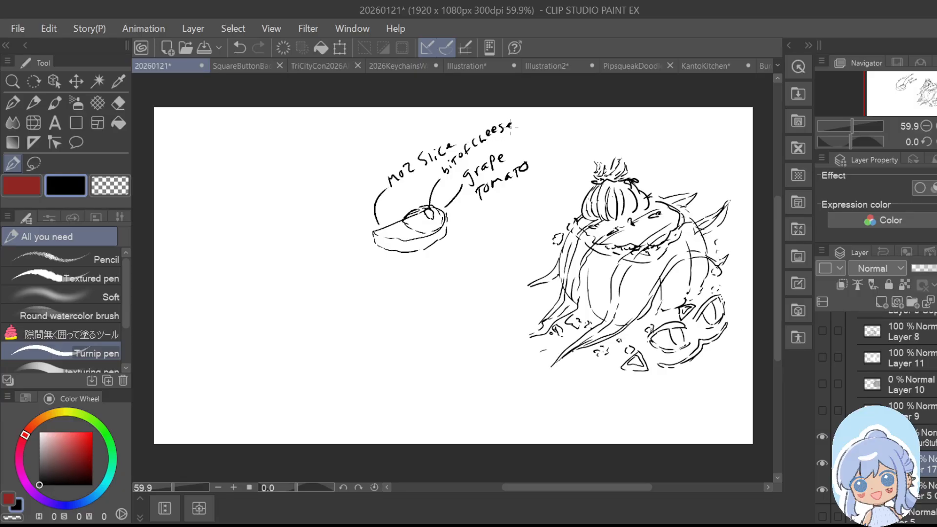
{"action": "left_click_drag", "start_coordinate": [571, 155], "coordinate": [584, 185]}
{"action": "mouse_move", "coordinate": [558, 132]}
{"action": "left_mouse_down"}
{"action": "mouse_move", "coordinate": [569, 144]}
{"action": "mouse_move", "coordinate": [583, 131]}
{"action": "mouse_move", "coordinate": [633, 129]}
{"action": "left_mouse_up"}
{"action": "mouse_move", "coordinate": [638, 119]}
{"action": "left_mouse_down"}
{"action": "mouse_move", "coordinate": [641, 128]}
{"action": "mouse_move", "coordinate": [647, 120]}
{"action": "left_mouse_up"}
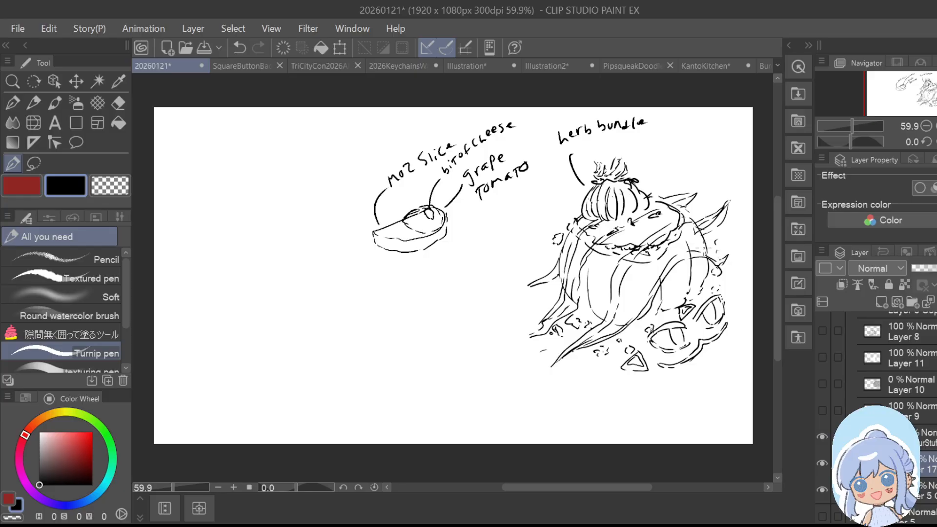
Write the label "stuffed bell pepper" above the creature's body and connect it with a curved leader line
{"action": "left_click_drag", "start_coordinate": [713, 239], "coordinate": [731, 165]}
{"action": "mouse_move", "coordinate": [697, 136]}
{"action": "left_mouse_down"}
{"action": "mouse_move", "coordinate": [689, 153]}
{"action": "mouse_move", "coordinate": [698, 154]}
{"action": "left_mouse_up"}
{"action": "left_click_drag", "start_coordinate": [694, 143], "coordinate": [719, 128]}
{"action": "left_click_drag", "start_coordinate": [712, 139], "coordinate": [721, 142]}
{"action": "mouse_move", "coordinate": [714, 138]}
{"action": "left_mouse_down"}
{"action": "mouse_move", "coordinate": [735, 129]}
{"action": "mouse_move", "coordinate": [735, 136]}
{"action": "left_mouse_up"}
{"action": "mouse_move", "coordinate": [741, 123]}
{"action": "left_mouse_down"}
{"action": "mouse_move", "coordinate": [704, 167]}
{"action": "mouse_move", "coordinate": [711, 161]}
{"action": "left_mouse_up"}
{"action": "mouse_move", "coordinate": [715, 150]}
{"action": "left_mouse_down"}
{"action": "mouse_move", "coordinate": [714, 166]}
{"action": "mouse_move", "coordinate": [752, 137]}
{"action": "left_mouse_up"}
{"action": "left_click", "coordinate": [726, 143]}
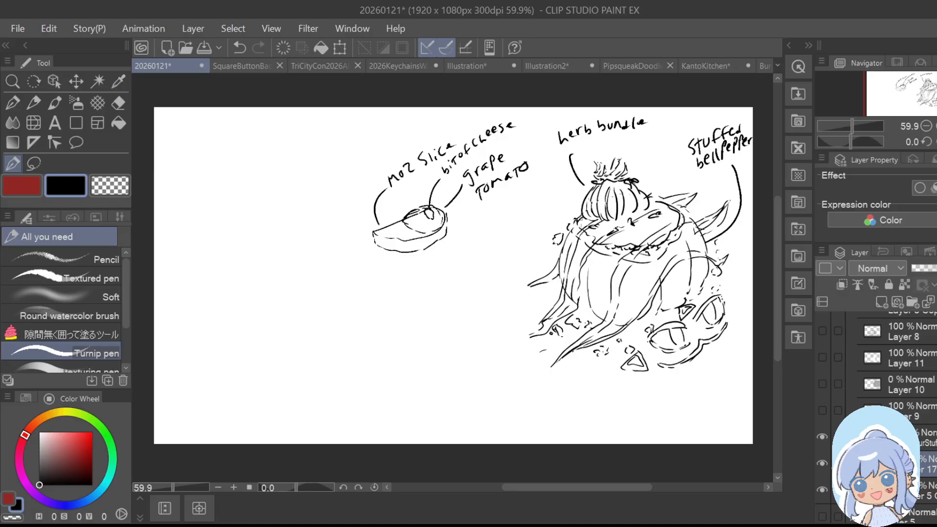
Label the topping under the herb bundle "cheese" and the drips at the base "chimichurri sauce", with leader lines
{"action": "mouse_move", "coordinate": [578, 223]}
{"action": "left_mouse_down"}
{"action": "mouse_move", "coordinate": [496, 234]}
{"action": "mouse_move", "coordinate": [538, 199]}
{"action": "left_mouse_up"}
{"action": "left_click_drag", "start_coordinate": [542, 317], "coordinate": [438, 336]}
{"action": "mouse_move", "coordinate": [450, 315]}
{"action": "left_mouse_down"}
{"action": "mouse_move", "coordinate": [451, 334]}
{"action": "mouse_move", "coordinate": [506, 290]}
{"action": "left_mouse_up"}
{"action": "left_click_drag", "start_coordinate": [508, 288], "coordinate": [507, 295]}
{"action": "mouse_move", "coordinate": [464, 326]}
{"action": "left_mouse_down"}
{"action": "mouse_move", "coordinate": [458, 336]}
{"action": "mouse_move", "coordinate": [481, 326]}
{"action": "left_mouse_up"}
{"action": "left_click_drag", "start_coordinate": [486, 321], "coordinate": [491, 320]}
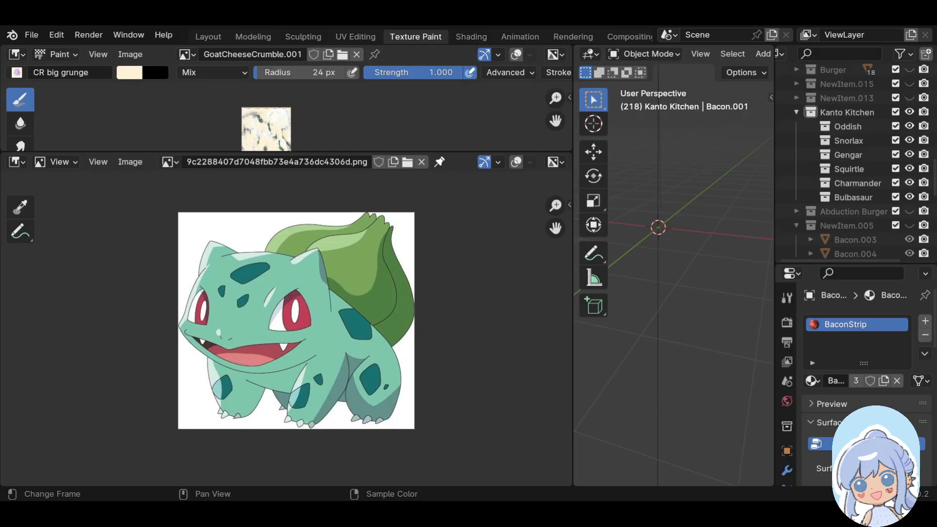
Switch to Blender, widen the 3D viewport over the reference image area, and change to the Layout workspace
{"action": "left_click_drag", "start_coordinate": [575, 305], "coordinate": [193, 269]}
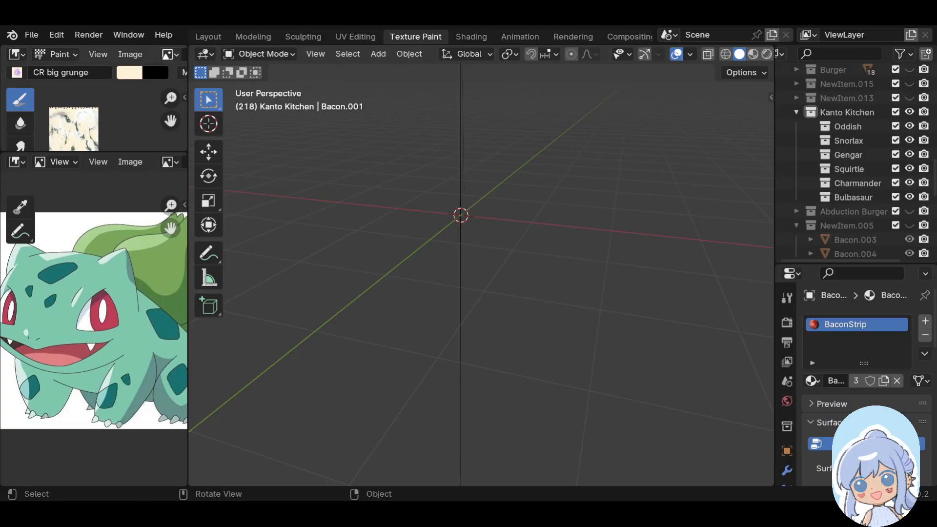
{"action": "left_click", "coordinate": [208, 37]}
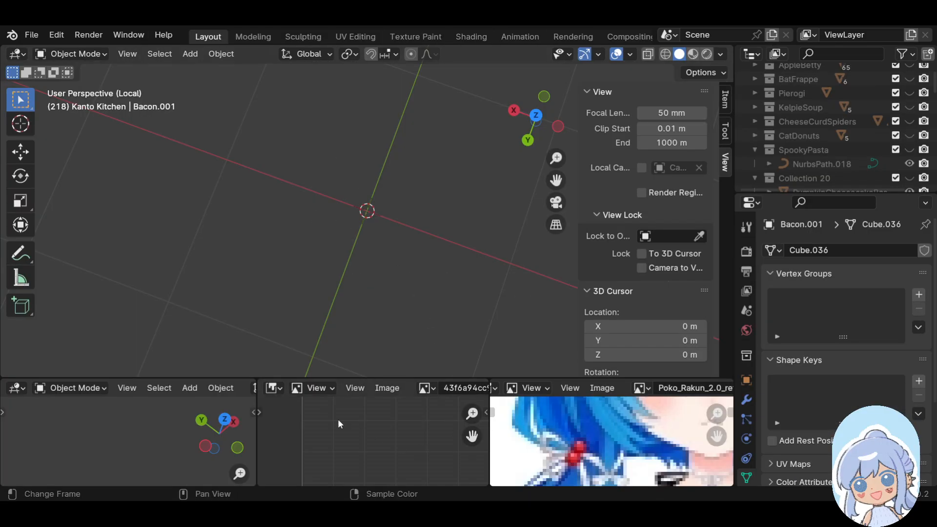
{"action": "left_click", "coordinate": [431, 388]}
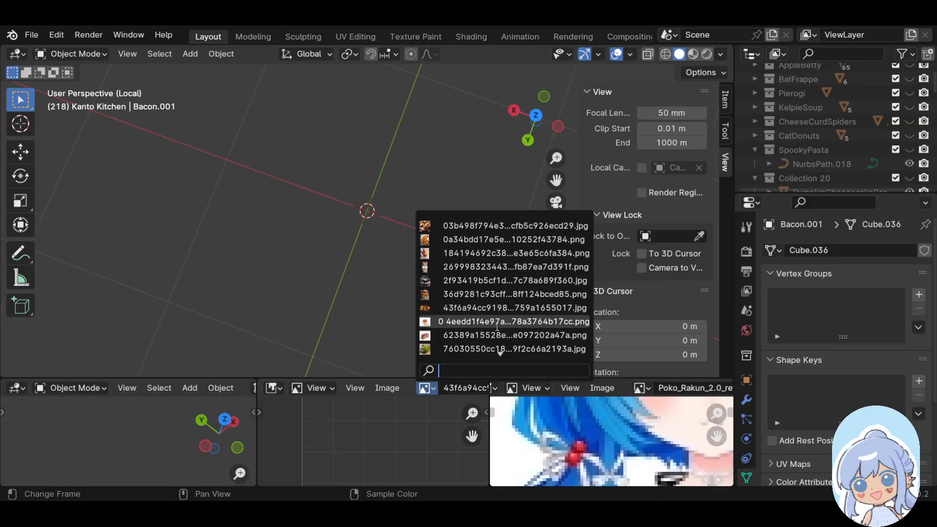
{"action": "left_click", "coordinate": [494, 389]}
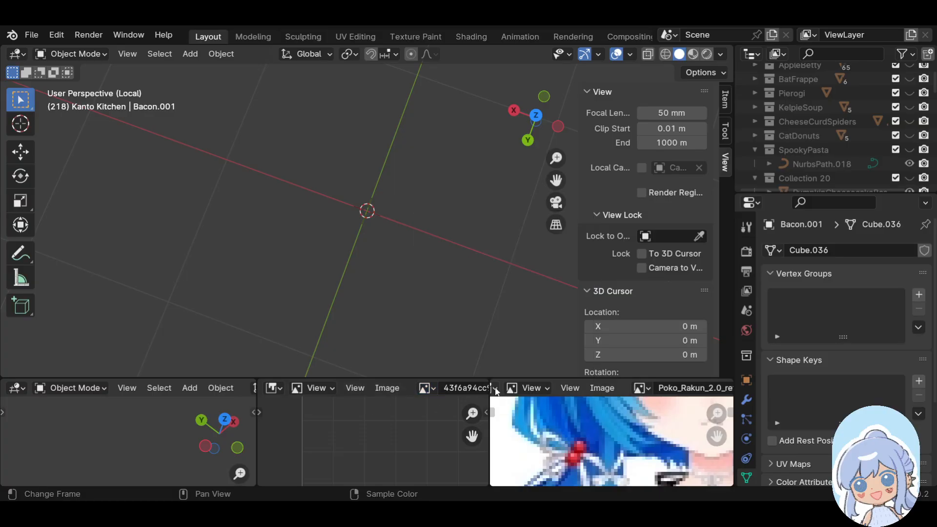
{"action": "left_click", "coordinate": [495, 389]}
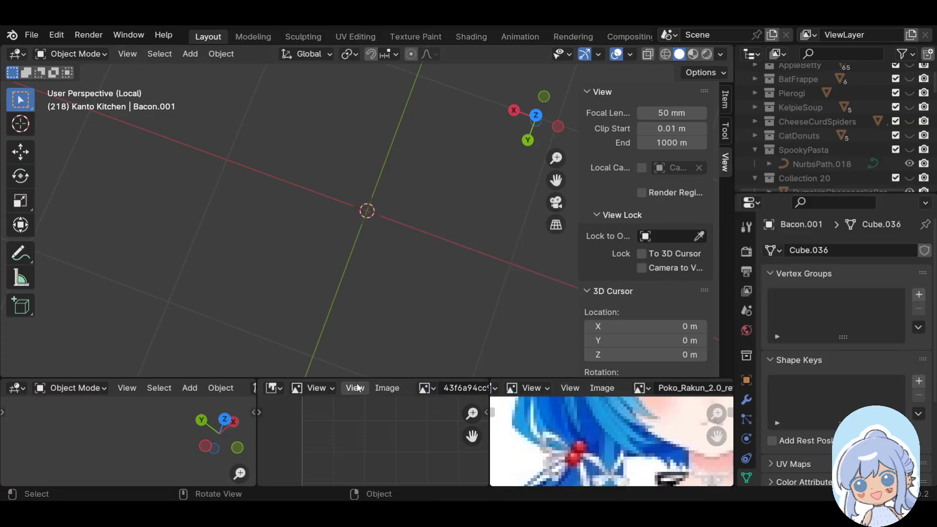
Load Screenshot 2026-03-11 172811.png in place of the Poko_Rakun reference sheet and frame the labelled sketch
{"action": "middle_click_drag", "start_coordinate": [510, 391], "coordinate": [531, 388]}
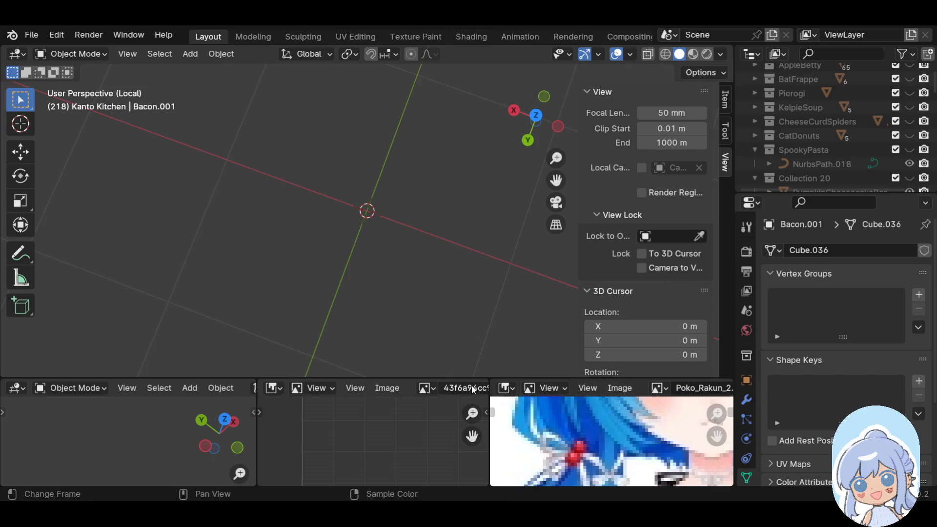
{"action": "middle_click_drag", "start_coordinate": [445, 388], "coordinate": [331, 389]}
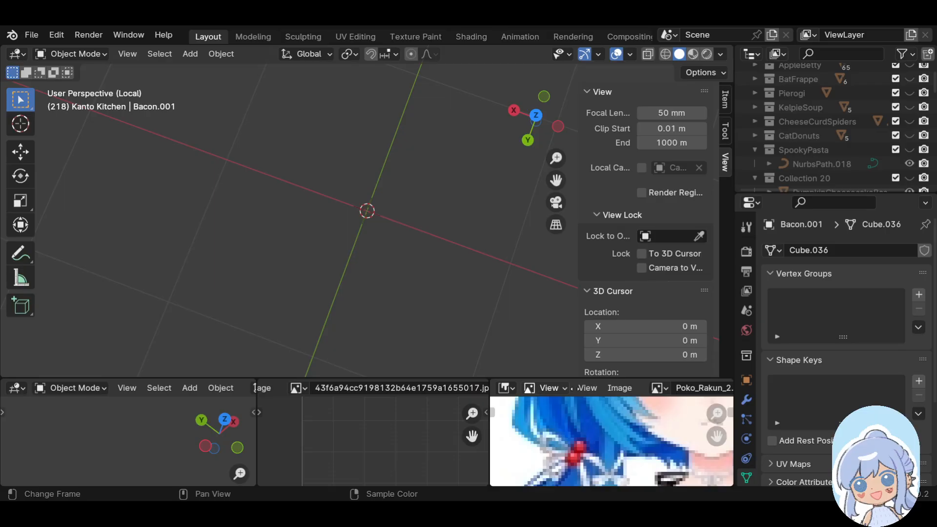
{"action": "scroll", "coordinate": [635, 389], "scroll_direction": "down", "scroll_amount": 8}
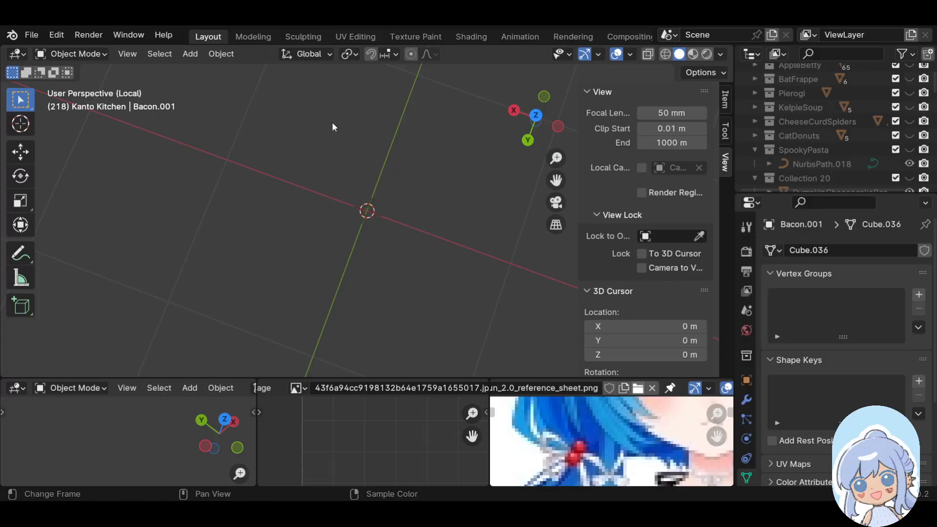
{"action": "left_click", "coordinate": [714, 456]}
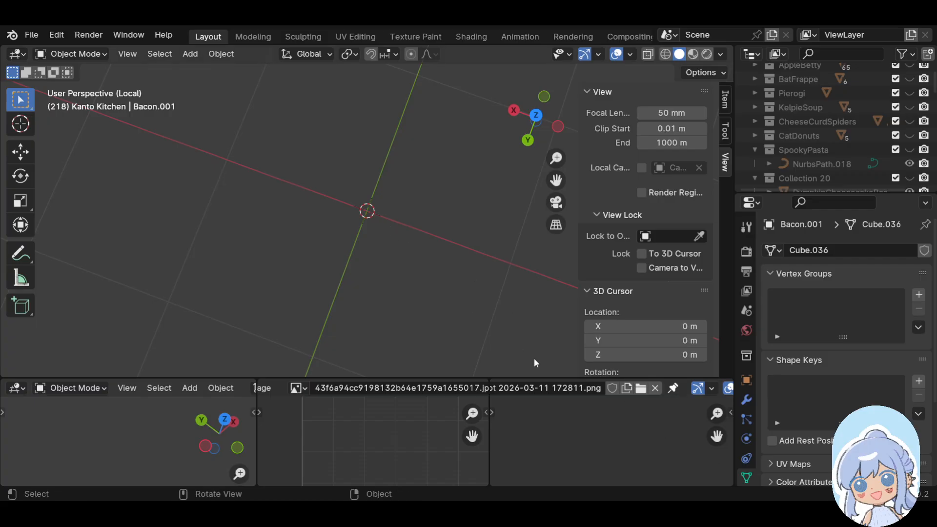
{"action": "scroll", "coordinate": [614, 453], "scroll_direction": "down", "scroll_amount": 7}
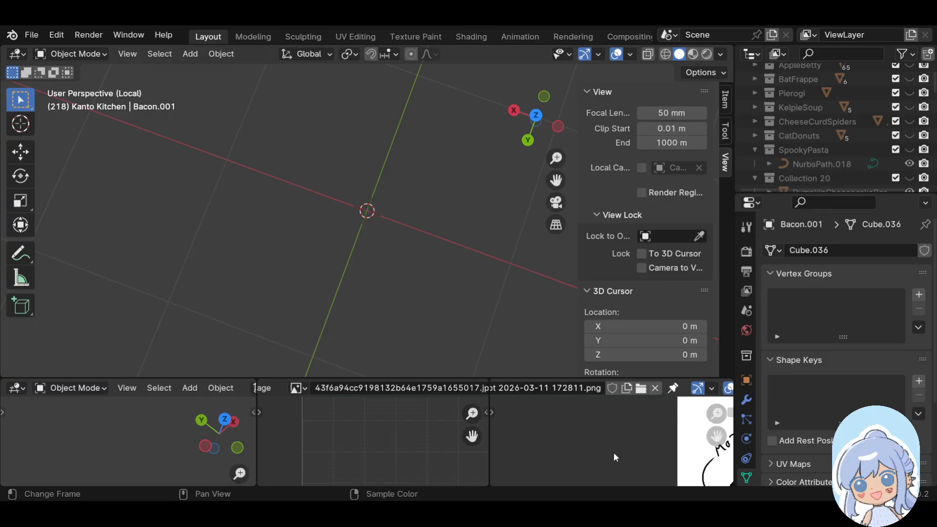
{"action": "mouse_move", "coordinate": [622, 450]}
{"action": "middle_mouse_down"}
{"action": "mouse_move", "coordinate": [514, 447]}
{"action": "mouse_move", "coordinate": [686, 417]}
{"action": "middle_mouse_up"}
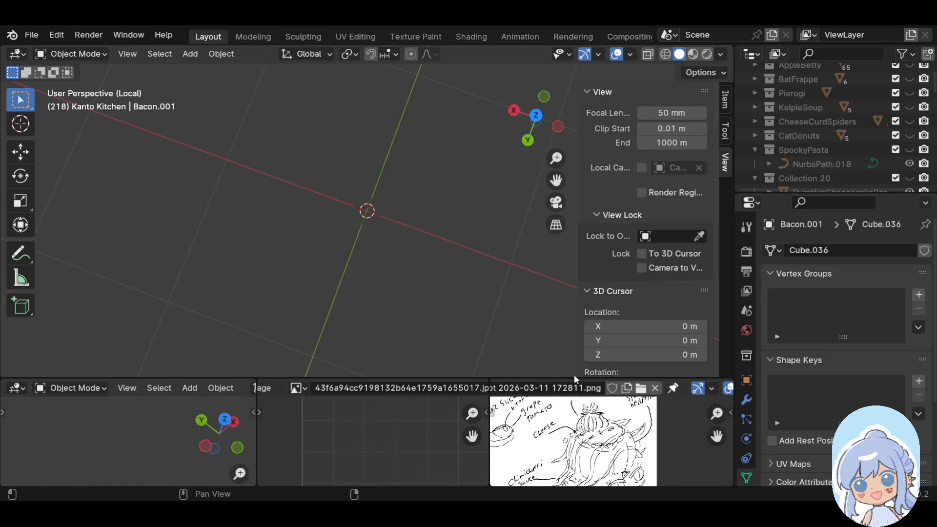
Merge the blank image editor into the sketch reference area and adjust the height of the area row below the 3D viewport
{"action": "left_click_drag", "start_coordinate": [570, 375], "coordinate": [570, 298]}
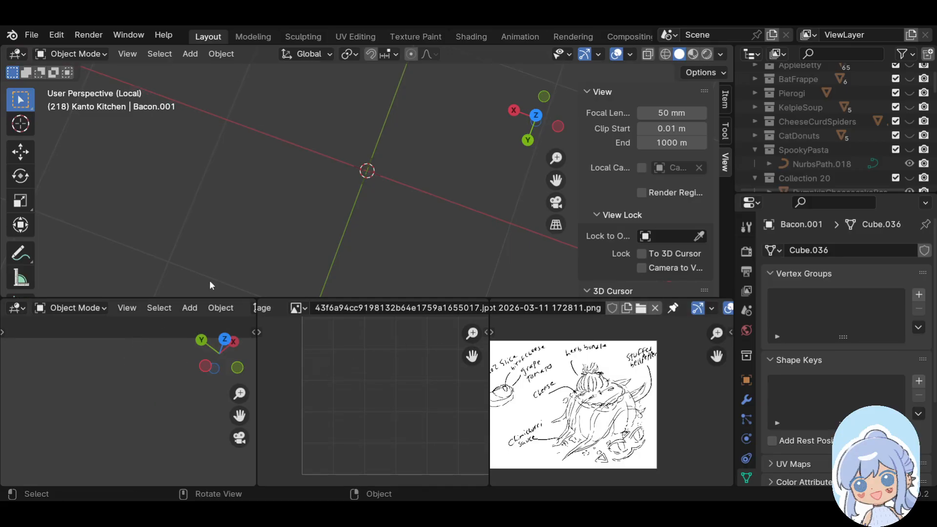
{"action": "middle_click_drag", "start_coordinate": [462, 158], "coordinate": [397, 186], "text": "shift"}
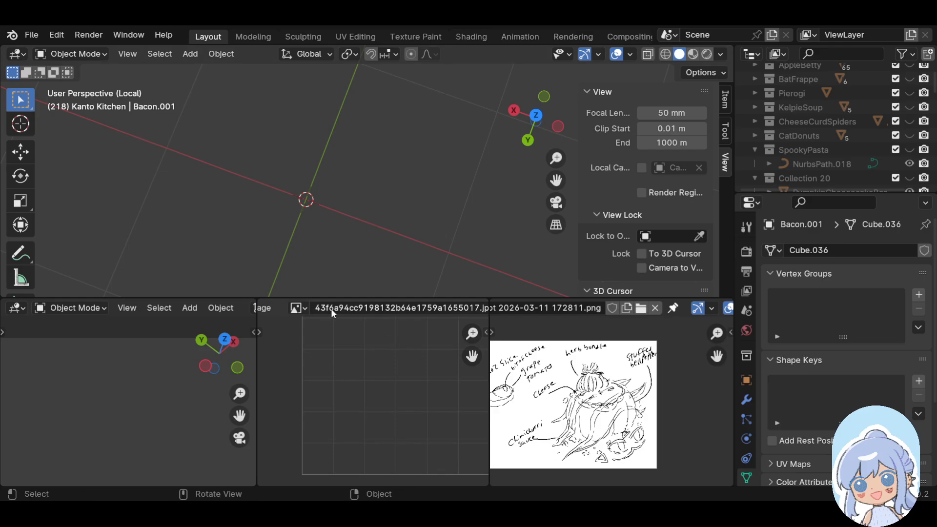
{"action": "scroll", "coordinate": [269, 306], "scroll_direction": "up", "scroll_amount": 5}
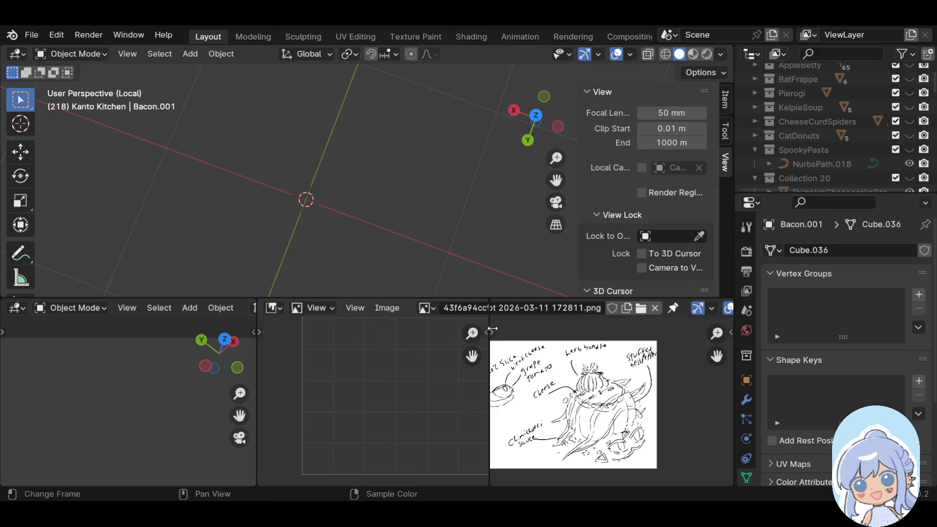
{"action": "left_click_drag", "start_coordinate": [493, 314], "coordinate": [440, 299]}
{"action": "left_click_drag", "start_coordinate": [271, 297], "coordinate": [376, 312]}
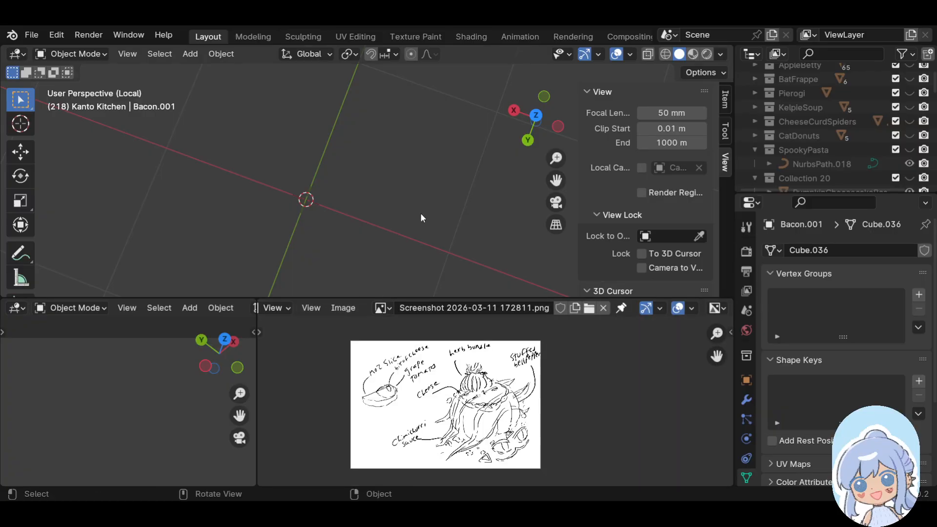
{"action": "left_click_drag", "start_coordinate": [291, 297], "coordinate": [300, 344]}
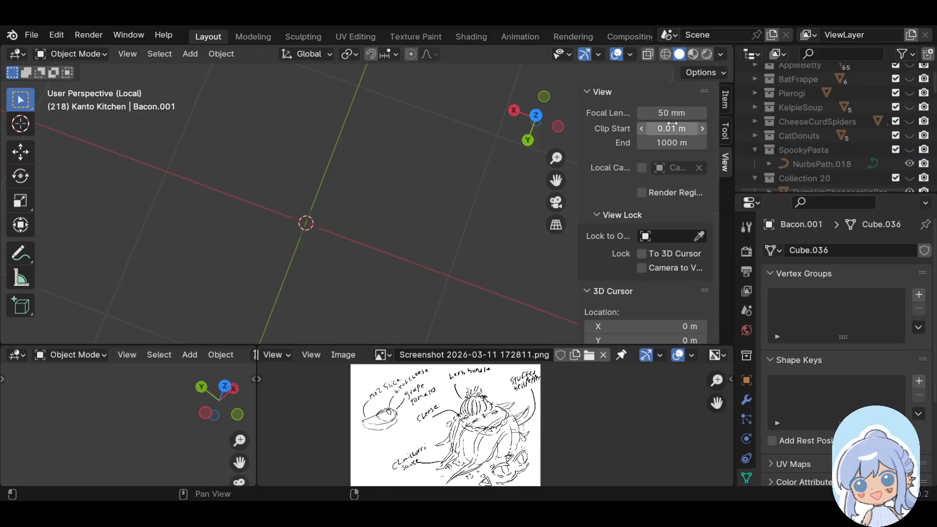
Hide the 3D viewport's sidebar and add a cylinder mesh at the origin with 32 vertices, 1 m radius and 2 m depth
{"action": "key", "text": "n"}
{"action": "middle_click_drag", "start_coordinate": [359, 224], "coordinate": [432, 162], "text": "shift"}
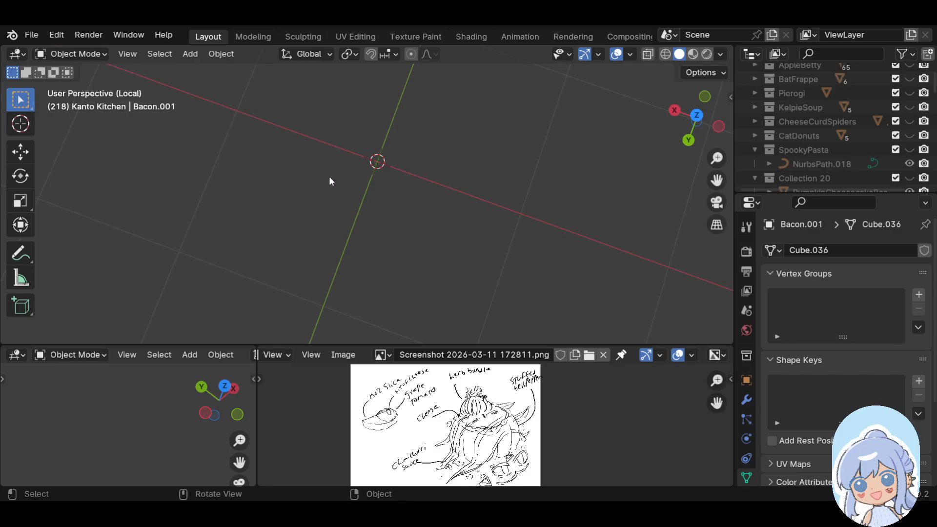
{"action": "key", "text": "shift+a"}
{"action": "mouse_move", "coordinate": [295, 179]}
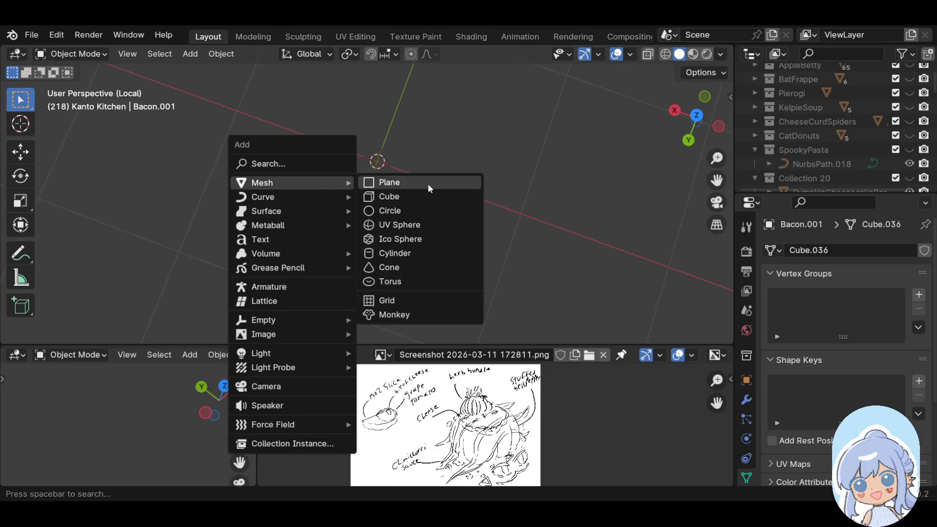
{"action": "left_click", "coordinate": [398, 257]}
{"action": "scroll", "coordinate": [530, 244], "scroll_direction": "down", "scroll_amount": 4}
{"action": "middle_click_drag", "start_coordinate": [517, 241], "coordinate": [582, 84]}
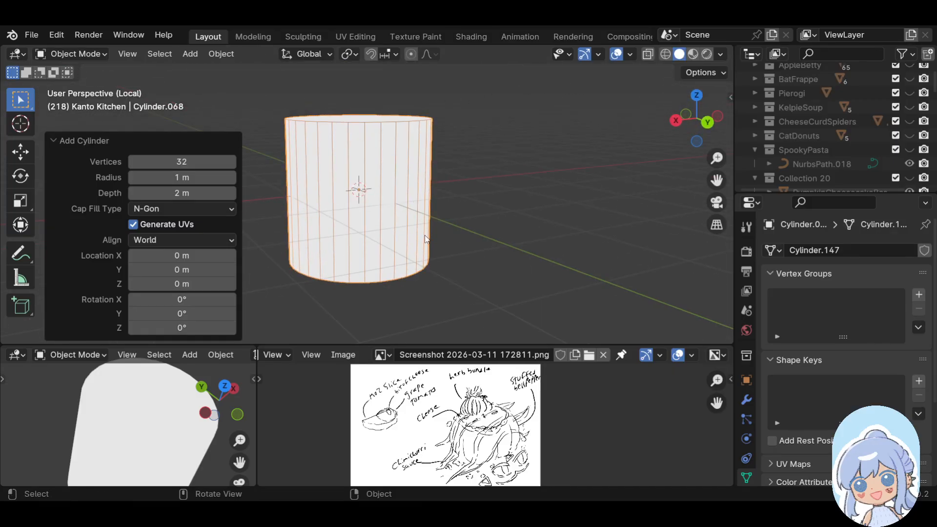
{"action": "key", "text": "s"}
{"action": "key", "text": "z"}
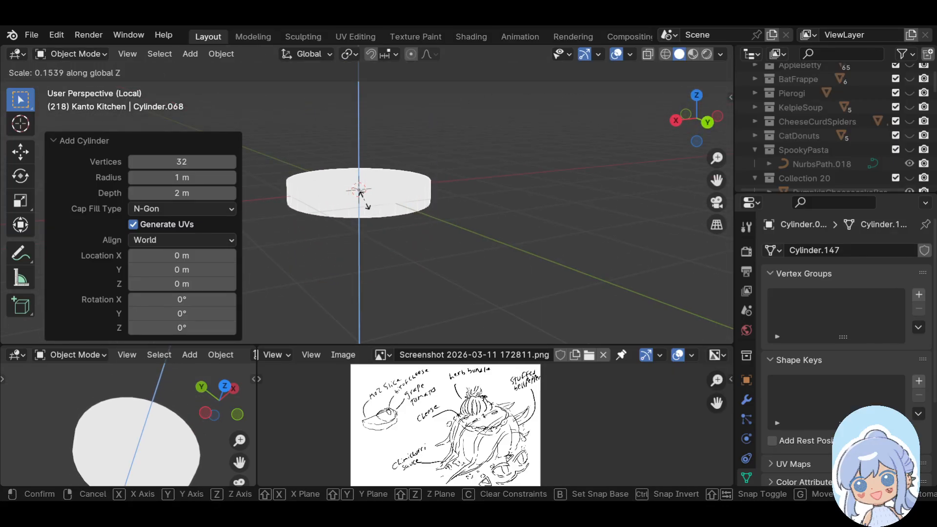
{"action": "right_click", "coordinate": [365, 200]}
Enter Edit Mode on the cylinder and scale its mesh along Z to 0.129, making a flat disc
{"action": "left_click", "coordinate": [91, 54]}
{"action": "left_click", "coordinate": [74, 86]}
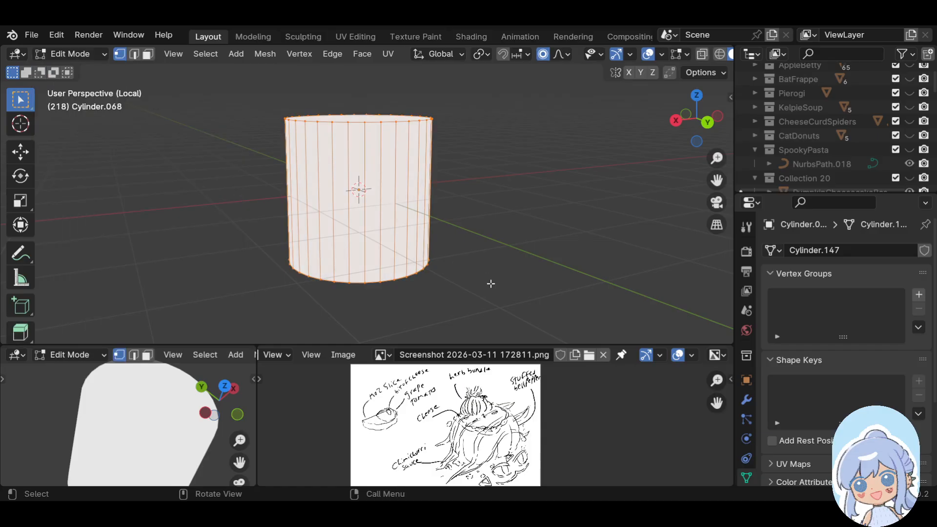
{"action": "key", "text": "s"}
{"action": "key", "text": "z"}
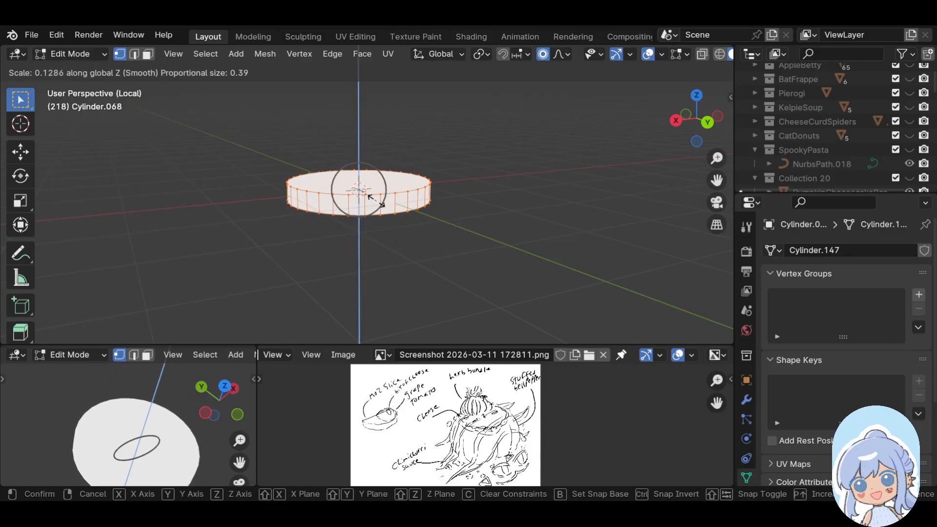
{"action": "left_click", "coordinate": [376, 202]}
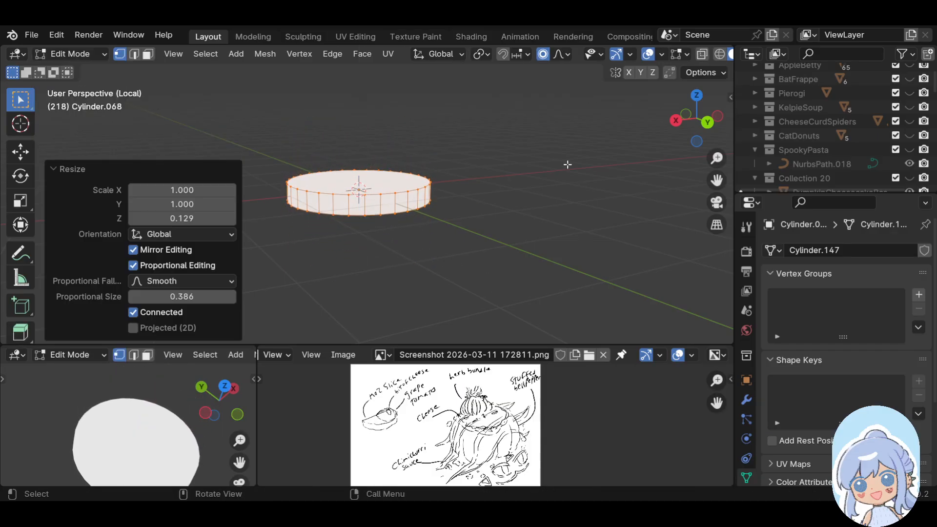
Turn on X-ray and, in top view, delete the vertices of the disc's positive X half
{"action": "left_click", "coordinate": [701, 54]}
{"action": "middle_click_drag", "start_coordinate": [426, 78], "coordinate": [380, 182]}
{"action": "key", "text": "KP_7"}
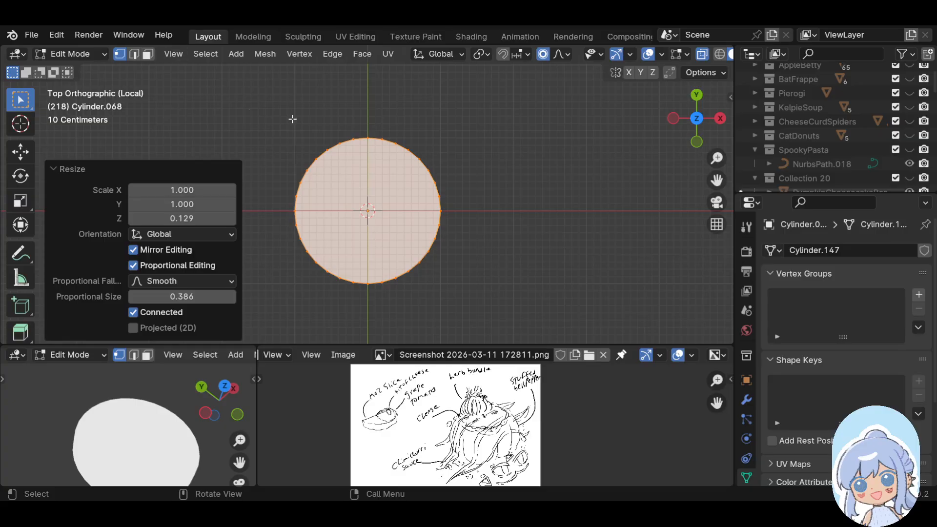
{"action": "left_click_drag", "start_coordinate": [374, 132], "coordinate": [458, 298]}
{"action": "key", "text": "x"}
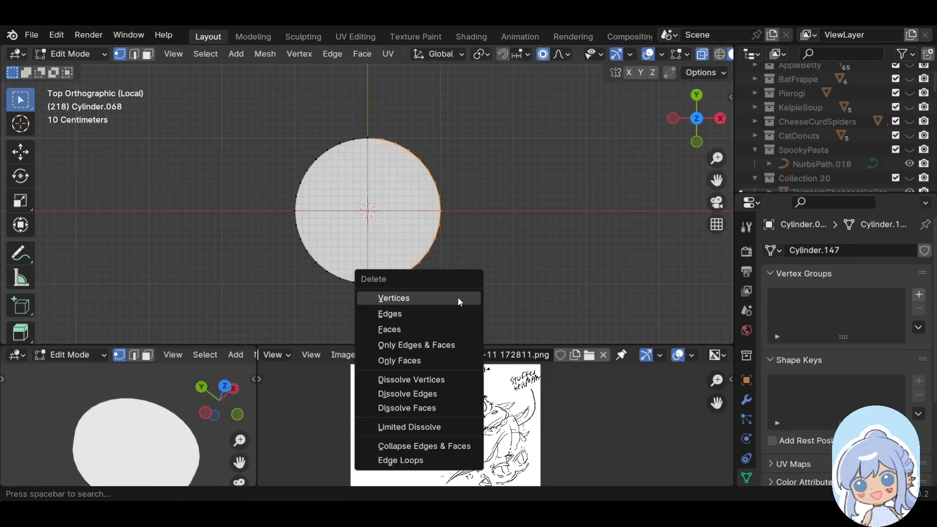
{"action": "left_click", "coordinate": [450, 298]}
Select the upper edge loop of the remaining half ring and fill it with a face
{"action": "middle_click_drag", "start_coordinate": [472, 245], "coordinate": [372, 209]}
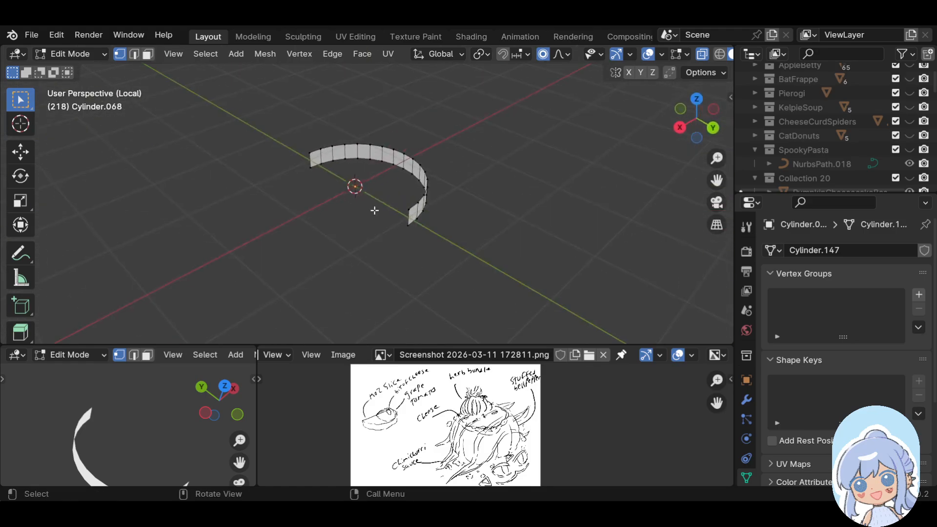
{"action": "middle_click_drag", "start_coordinate": [328, 188], "coordinate": [330, 188]}
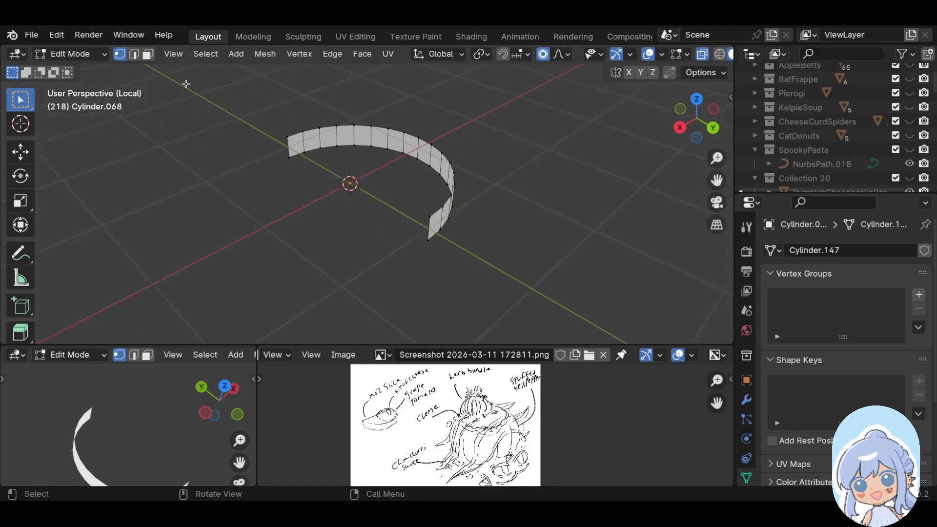
{"action": "left_click", "coordinate": [422, 142], "text": "alt"}
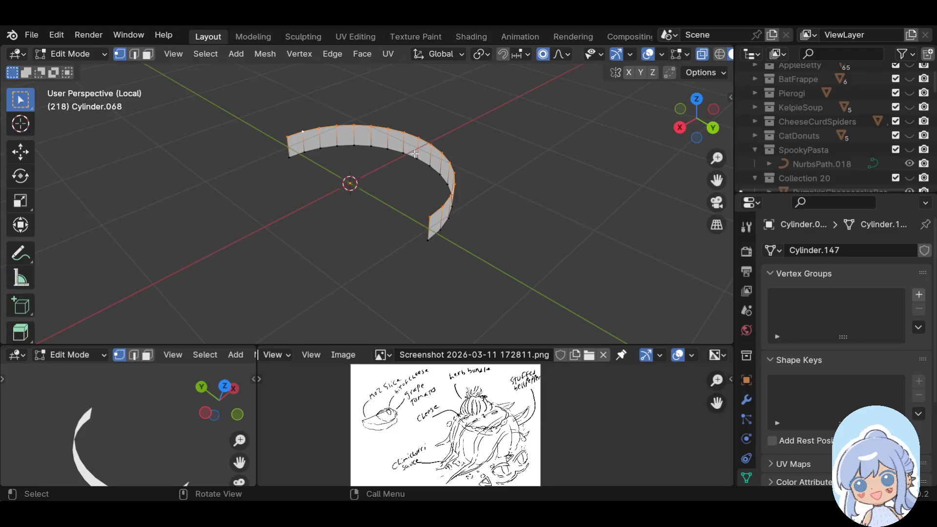
{"action": "key", "text": "f"}
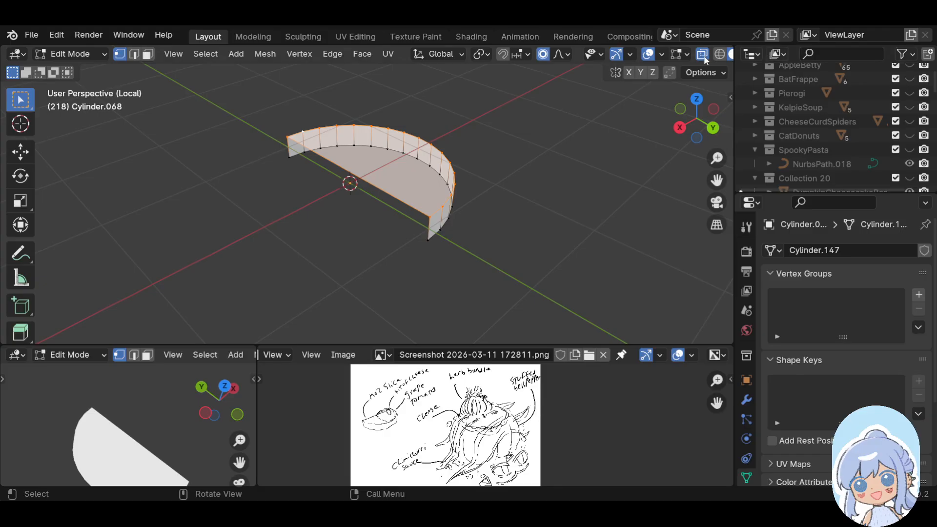
Close the half disc by filling its top edge loop and its bottom edge loop with faces
{"action": "key", "text": "f"}
{"action": "left_click", "coordinate": [298, 154], "text": "alt"}
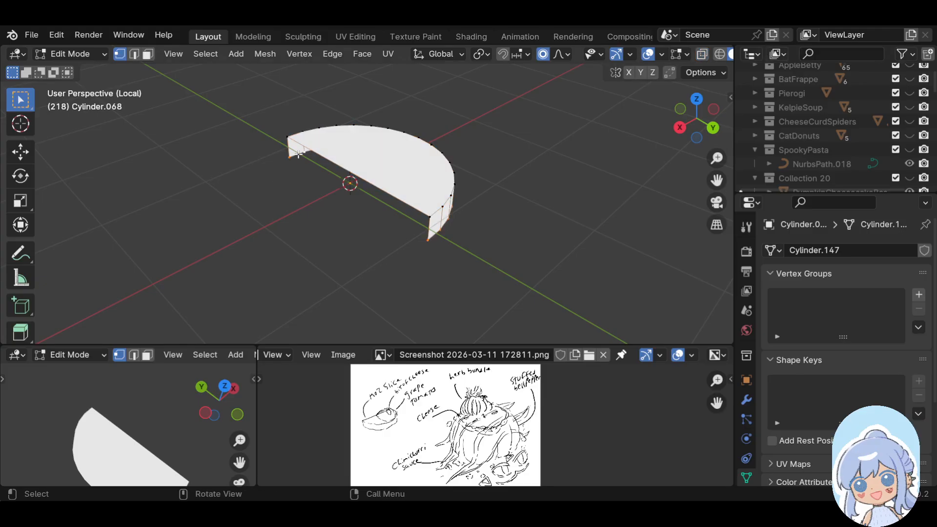
{"action": "key", "text": "f"}
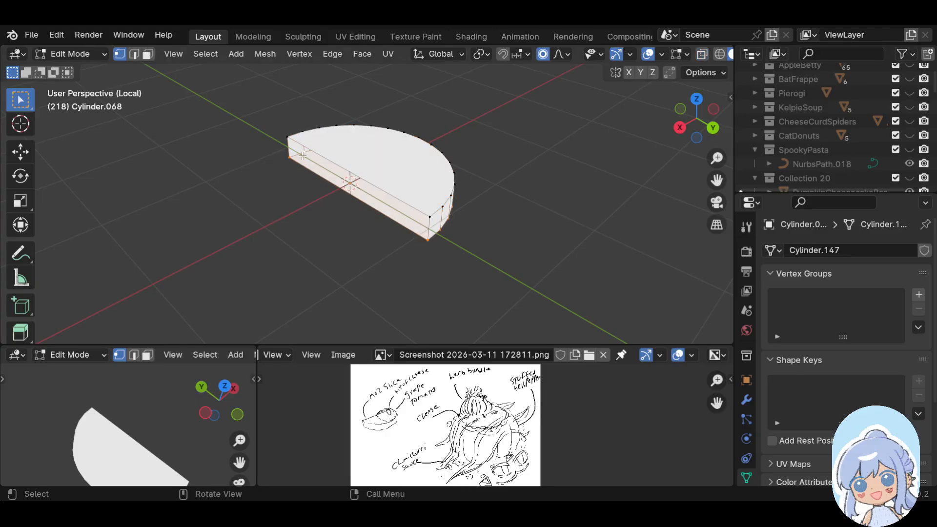
Switch to edge selection, select the edges around the open flat side and close it with a face
{"action": "left_click", "coordinate": [133, 54]}
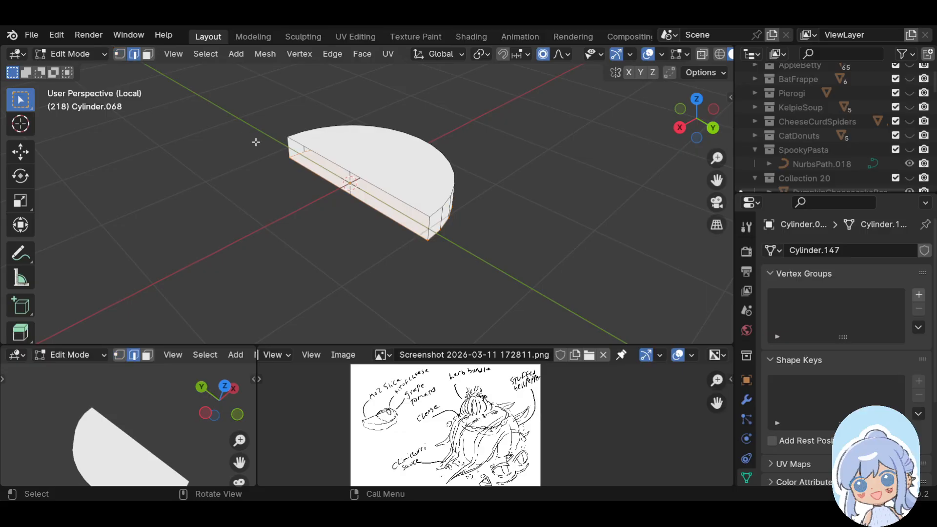
{"action": "key", "text": "alt+a"}
{"action": "left_click", "coordinate": [312, 148], "text": "shift"}
{"action": "left_click", "coordinate": [329, 179], "text": "shift"}
{"action": "left_click", "coordinate": [426, 228], "text": "shift"}
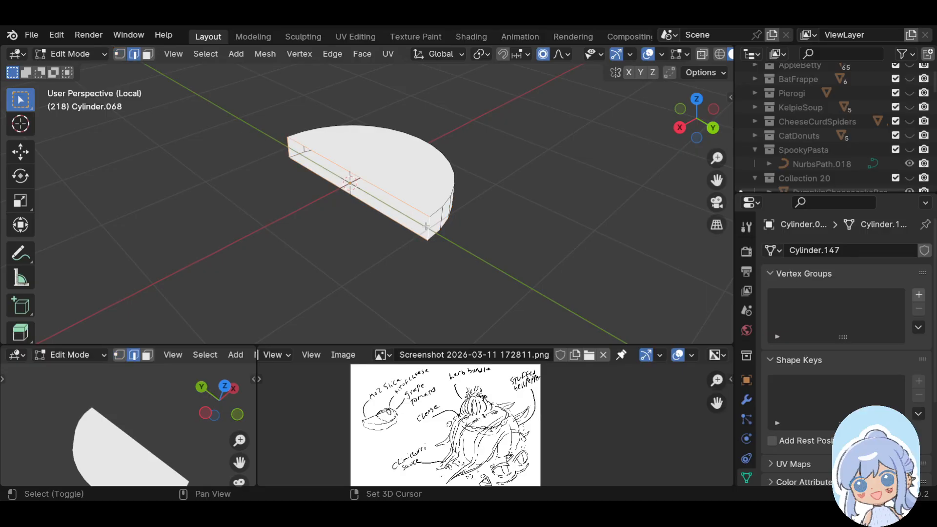
{"action": "middle_click_drag", "start_coordinate": [517, 309], "coordinate": [287, 276]}
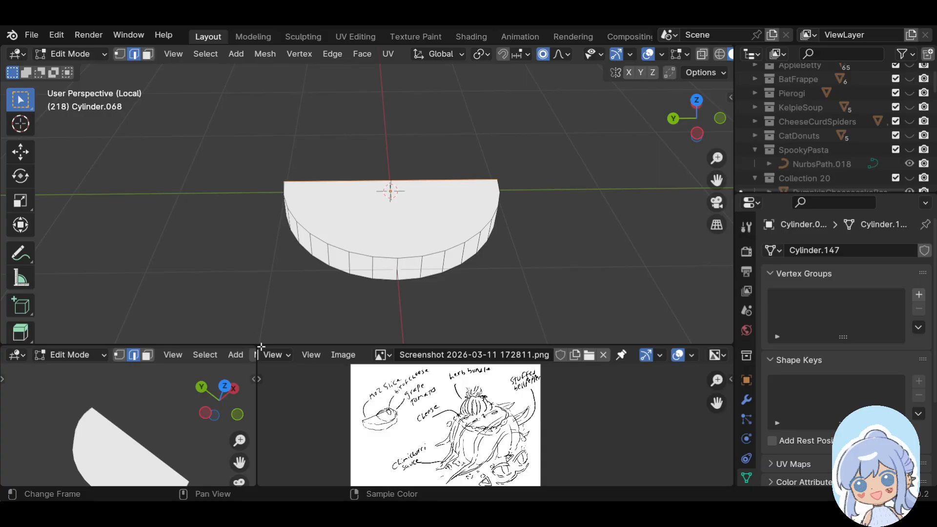
Split the image editor into two areas and load the Bulbasaur image 9c2288407d70...a736dc4306d.png in one of them
{"action": "left_click_drag", "start_coordinate": [262, 346], "coordinate": [472, 377]}
{"action": "left_click", "coordinate": [426, 355]}
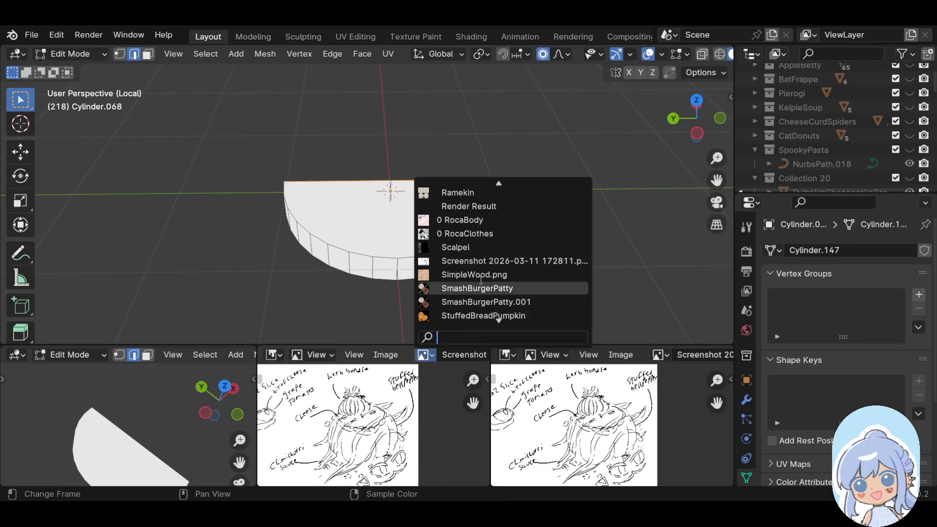
{"action": "scroll", "coordinate": [492, 236], "scroll_direction": "up", "scroll_amount": 3}
{"action": "scroll", "coordinate": [492, 236], "scroll_direction": "up", "scroll_amount": 15}
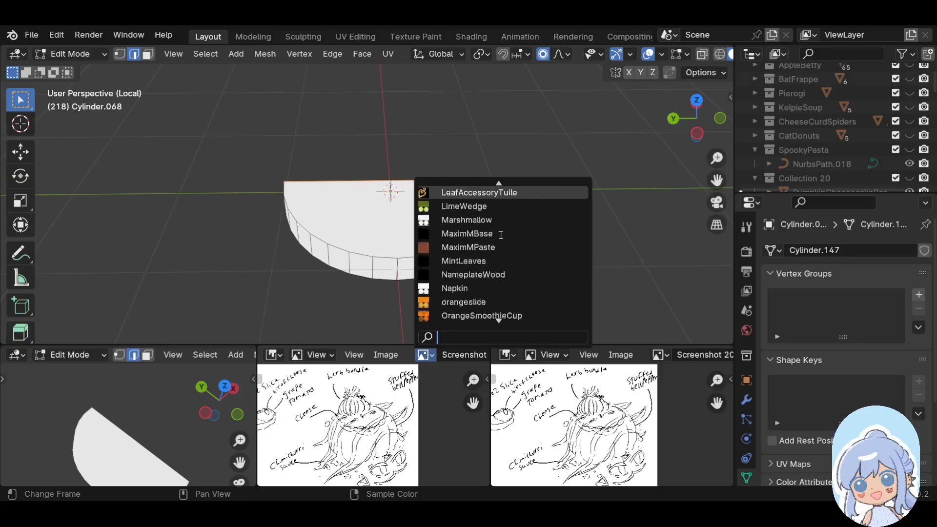
{"action": "scroll", "coordinate": [501, 235], "scroll_direction": "up", "scroll_amount": 15}
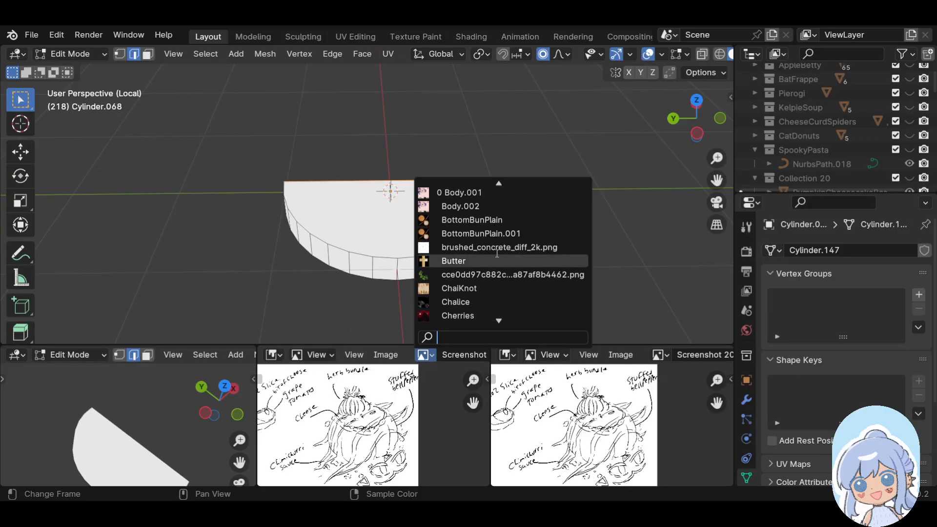
{"action": "scroll", "coordinate": [514, 236], "scroll_direction": "up", "scroll_amount": 6}
{"action": "scroll", "coordinate": [514, 236], "scroll_direction": "up", "scroll_amount": 8}
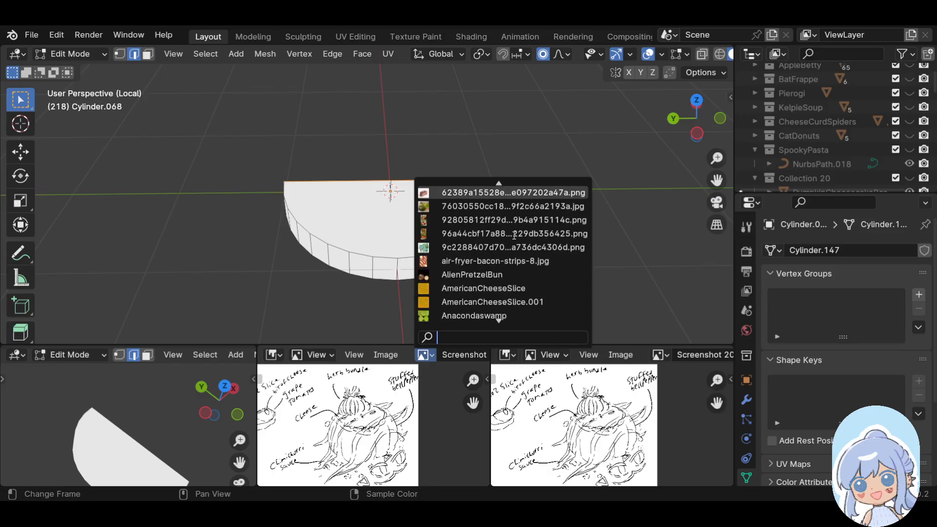
{"action": "scroll", "coordinate": [492, 247], "scroll_direction": "down", "scroll_amount": 5}
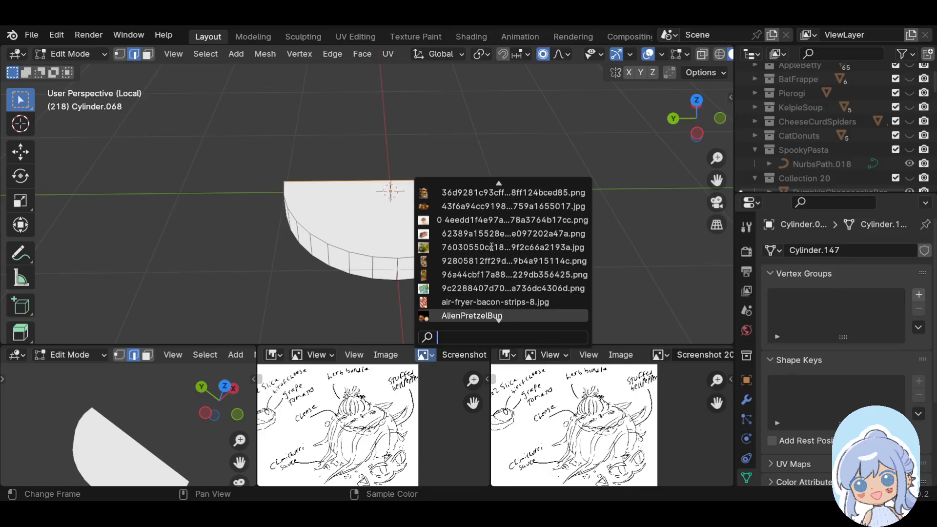
{"action": "left_click", "coordinate": [488, 288]}
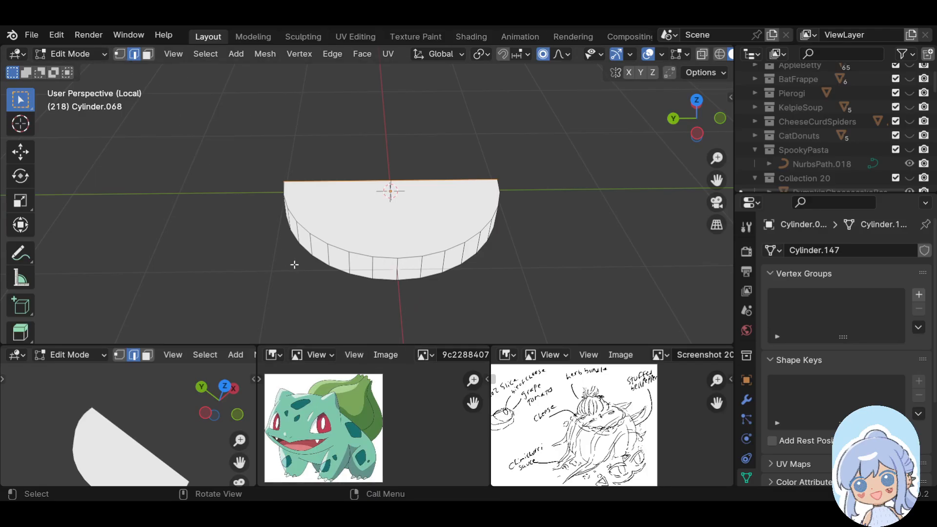
Move the middle vertical edge of the curved rim about -0.229 m along X with smooth proportional editing at size 1.1
{"action": "left_click", "coordinate": [397, 266]}
{"action": "middle_click_drag", "start_coordinate": [604, 257], "coordinate": [473, 265]}
{"action": "key", "text": "g"}
{"action": "key", "text": "y"}
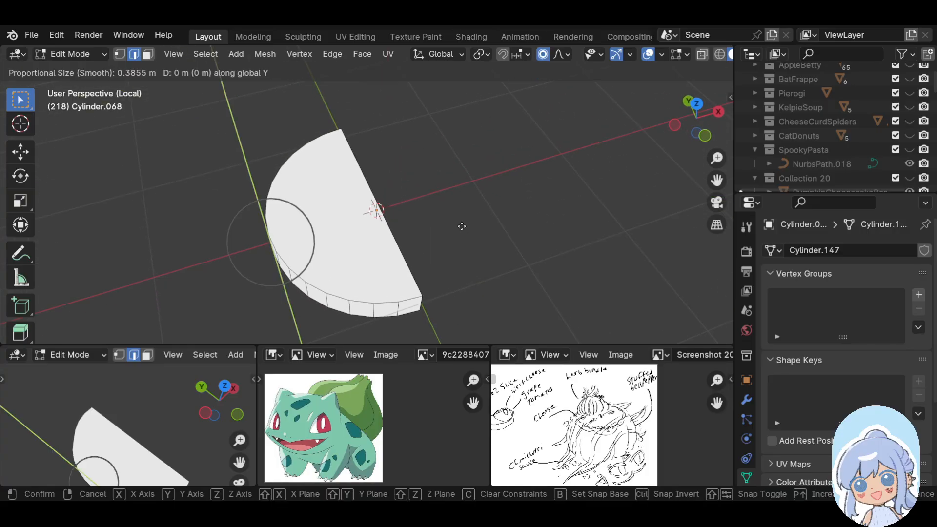
{"action": "key", "text": "x"}
{"action": "scroll", "coordinate": [451, 226], "scroll_direction": "down", "scroll_amount": 9}
{"action": "scroll", "coordinate": [444, 226], "scroll_direction": "down", "scroll_amount": 2}
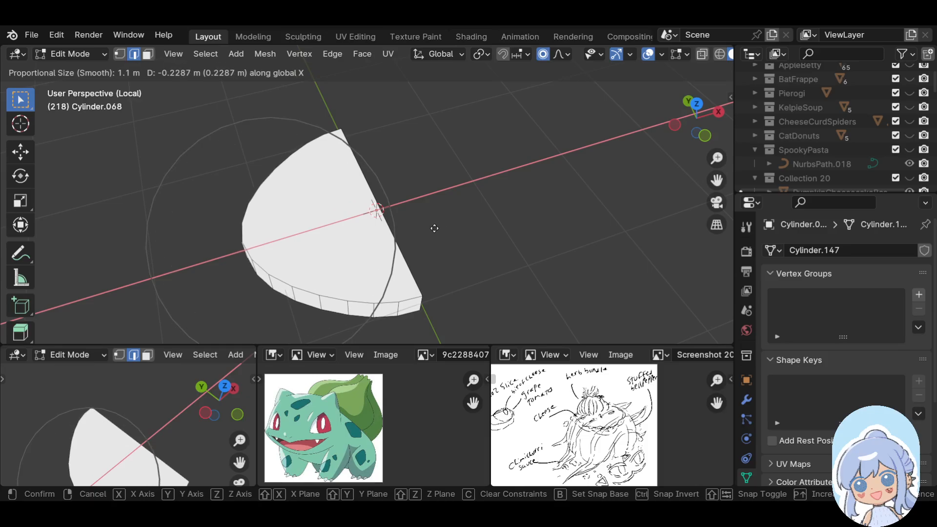
{"action": "left_click", "coordinate": [433, 227]}
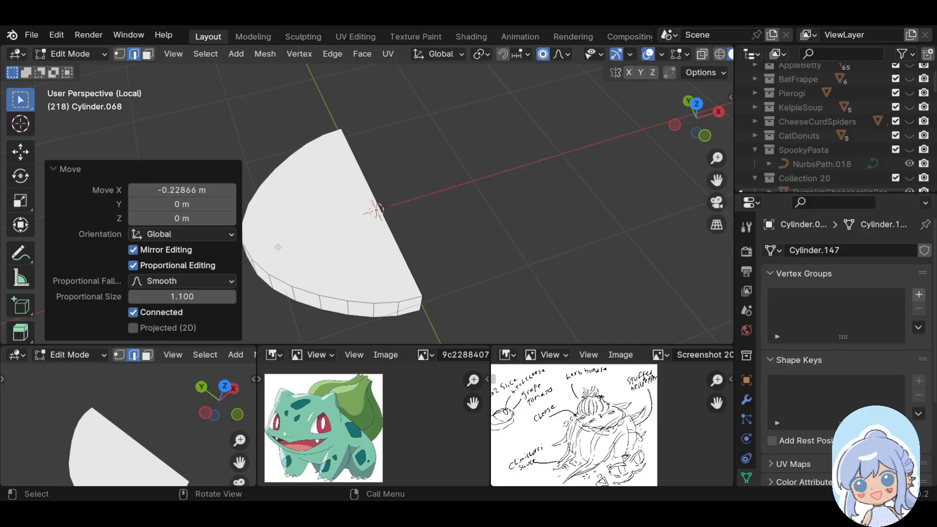
Shift the same rim edge about 0.207 m along Y with proportional editing, making the curve asymmetrical
{"action": "middle_click_drag", "start_coordinate": [419, 232], "coordinate": [547, 229], "text": "shift"}
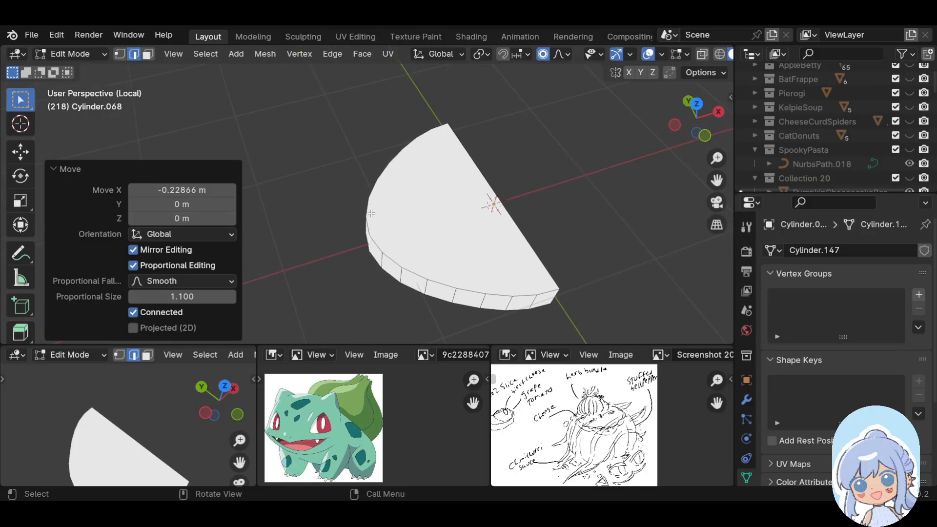
{"action": "key", "text": "g"}
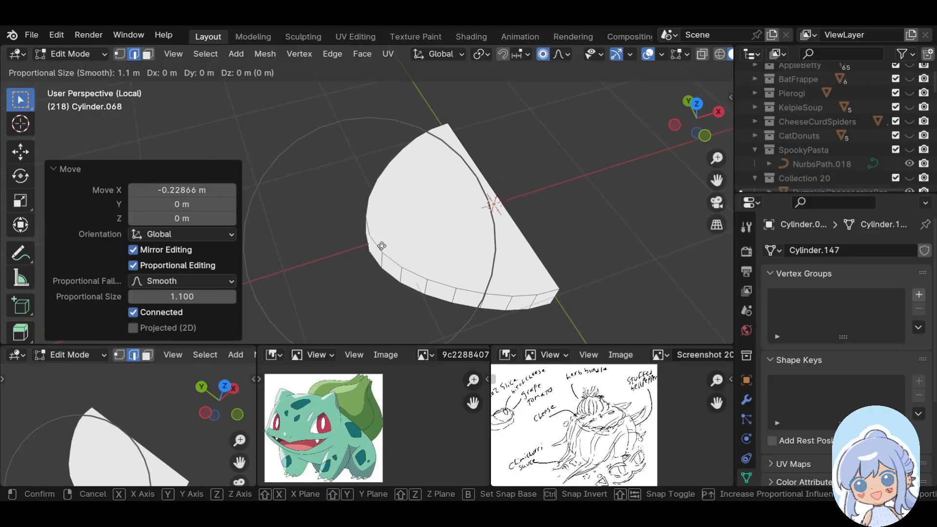
{"action": "key", "text": "y"}
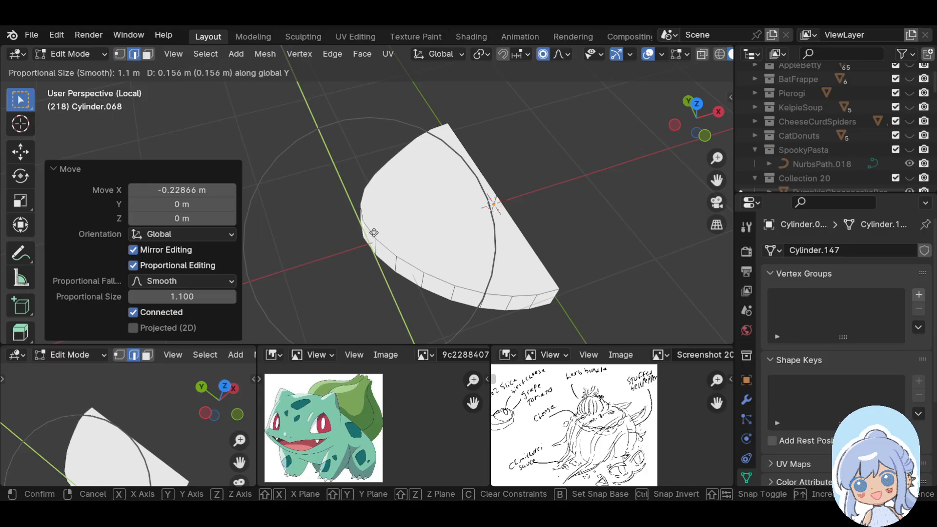
{"action": "left_click", "coordinate": [372, 228]}
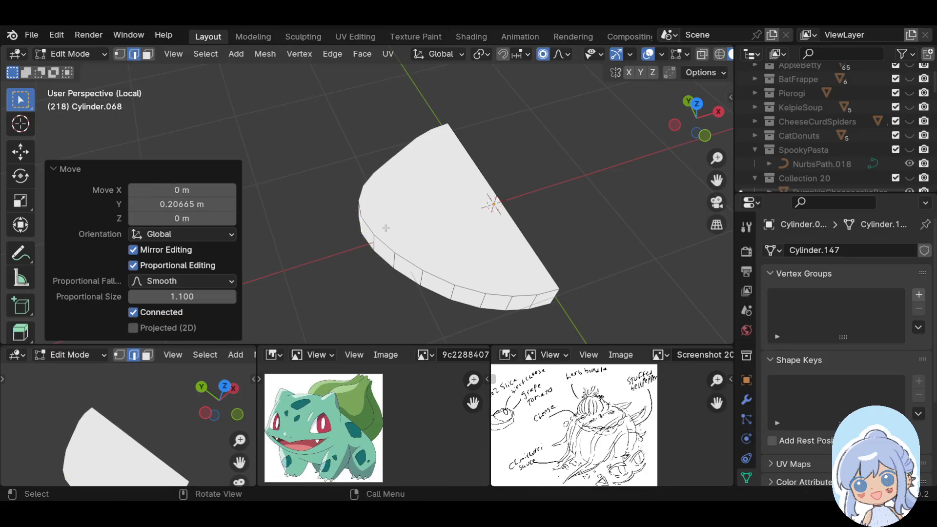
Mark UV seams along the edge loops around the slice's top and bottom faces
{"action": "middle_click_drag", "start_coordinate": [584, 207], "coordinate": [433, 239]}
{"action": "scroll", "coordinate": [433, 239], "scroll_direction": "down", "scroll_amount": 3}
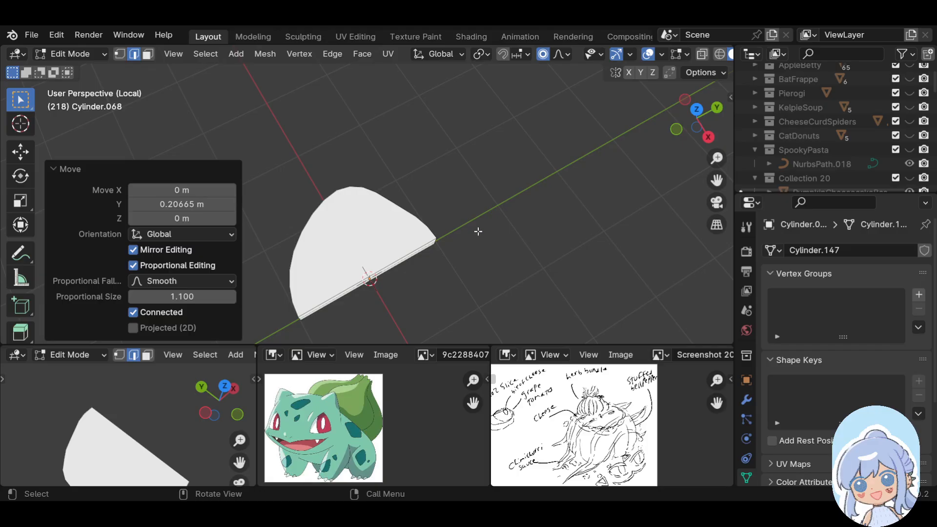
{"action": "middle_click_drag", "start_coordinate": [424, 180], "coordinate": [454, 131]}
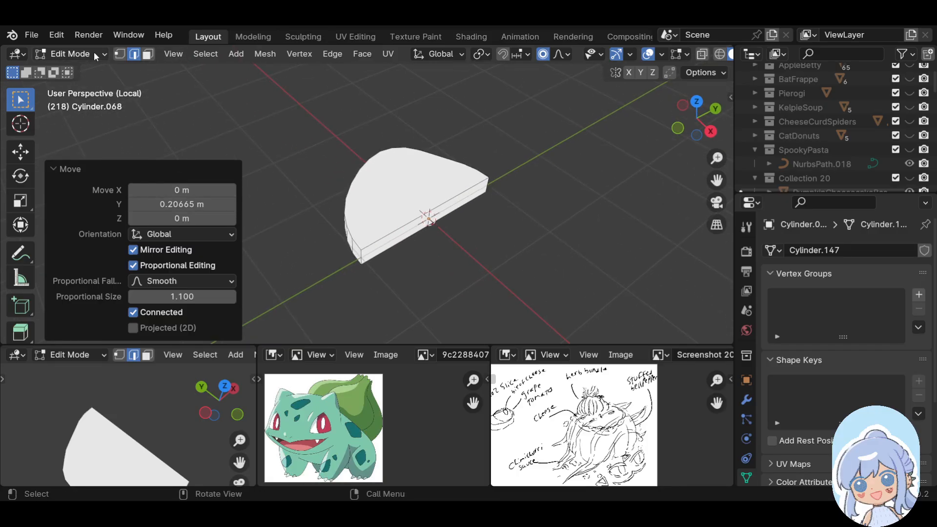
{"action": "left_click", "coordinate": [382, 234], "text": "alt"}
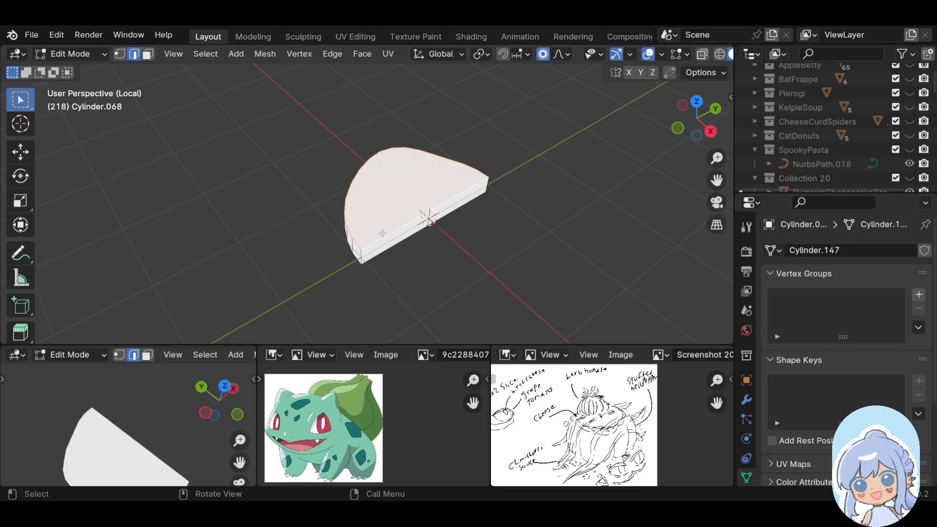
{"action": "key", "text": "u"}
{"action": "key", "text": "m"}
{"action": "middle_click_drag", "start_coordinate": [444, 262], "coordinate": [480, 210]}
{"action": "middle_click_drag", "start_coordinate": [414, 209], "coordinate": [477, 167]}
{"action": "key", "text": "u"}
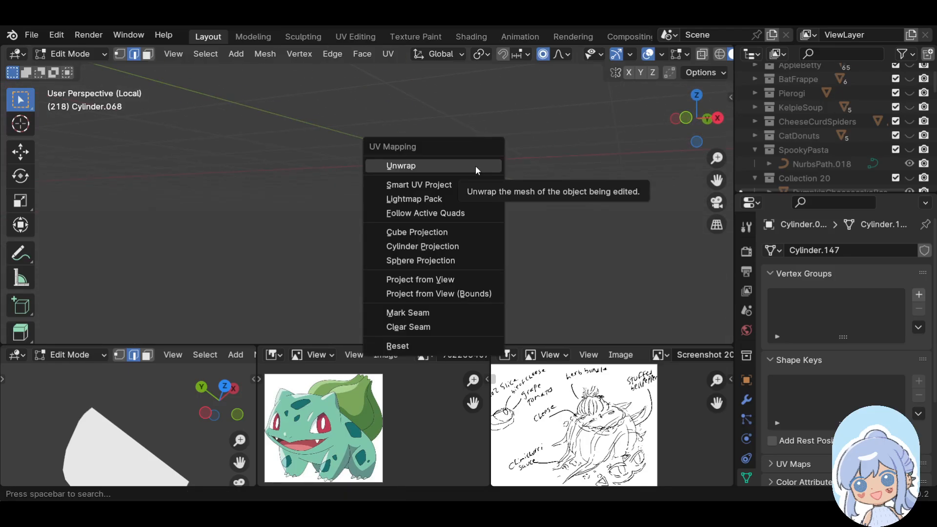
{"action": "left_click", "coordinate": [475, 166]}
Add one vertical loop cut near the middle of the flat side and bevel it 0.593 m with 4 segments
{"action": "middle_click_drag", "start_coordinate": [516, 124], "coordinate": [401, 249]}
{"action": "key", "text": "ctrl+r"}
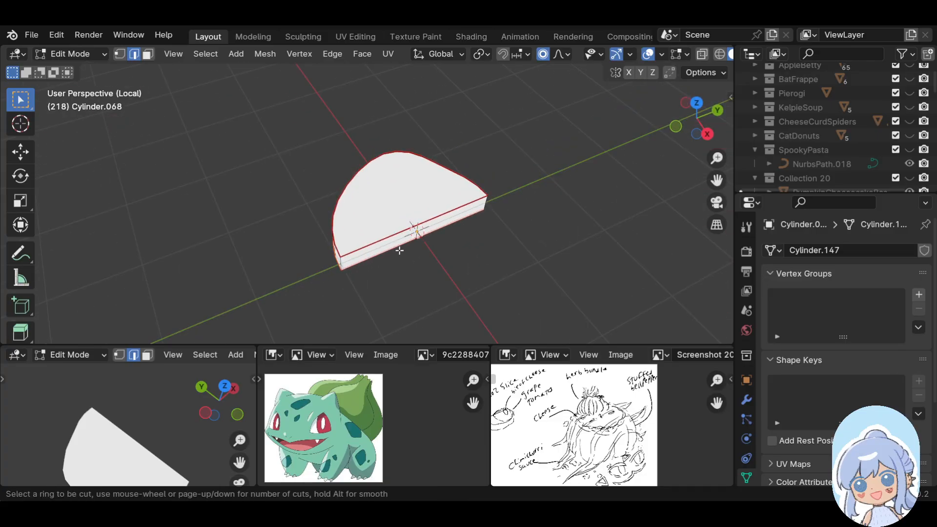
{"action": "left_click", "coordinate": [393, 244]}
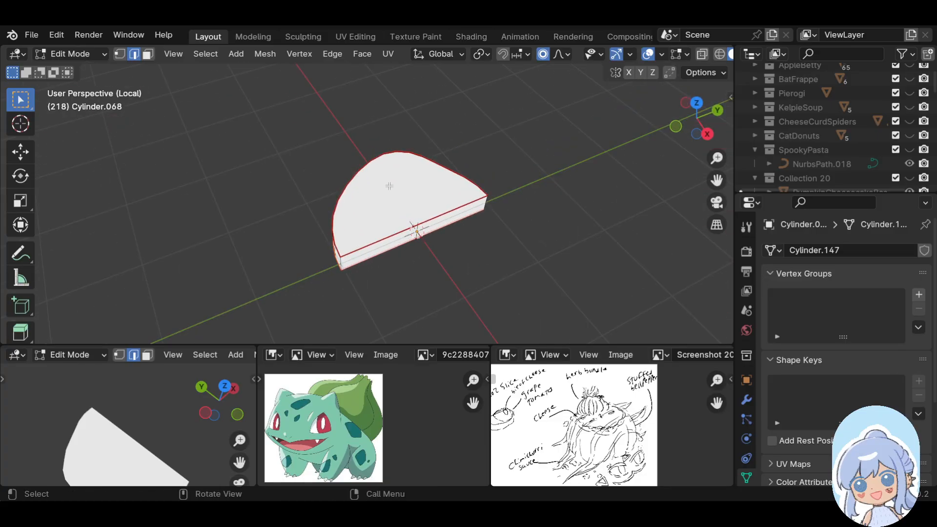
{"action": "middle_click_drag", "start_coordinate": [322, 232], "coordinate": [291, 207]}
{"action": "left_click", "coordinate": [360, 223]}
{"action": "key", "text": "ctrl+r"}
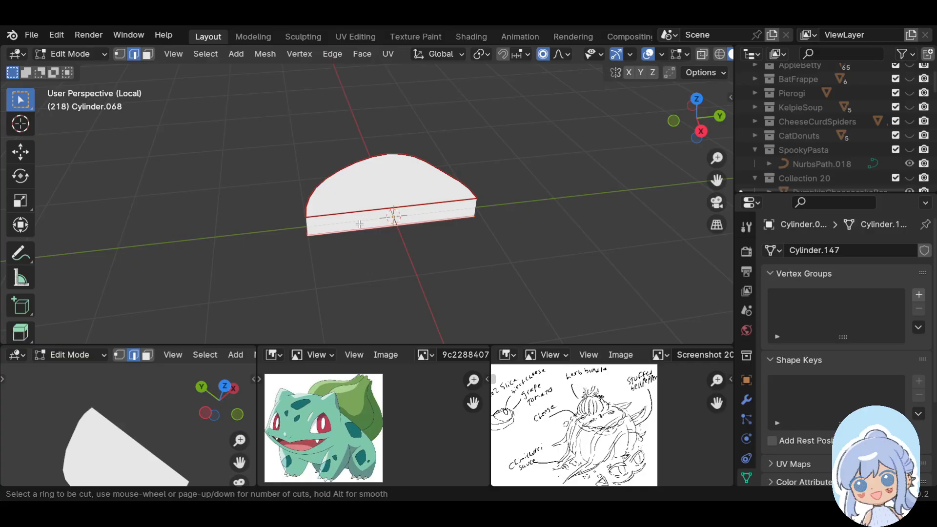
{"action": "left_click", "coordinate": [375, 210]}
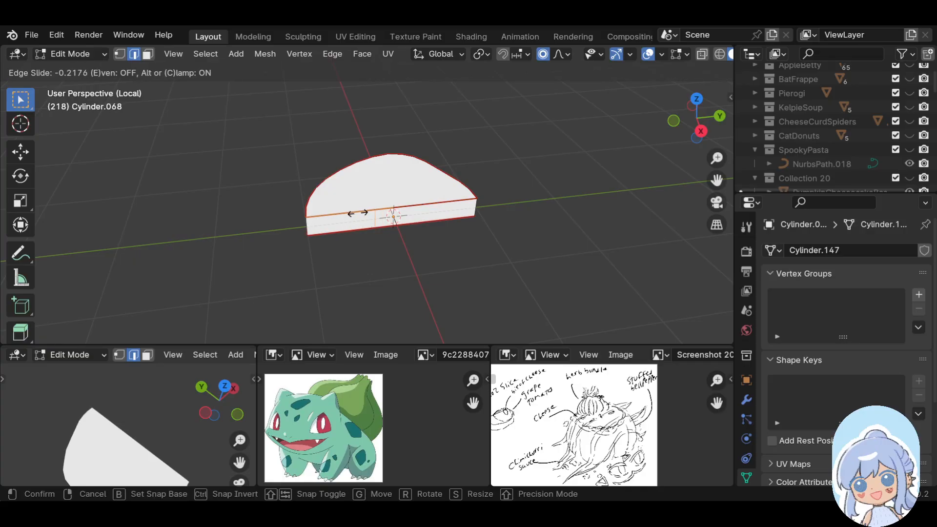
{"action": "left_click", "coordinate": [393, 213]}
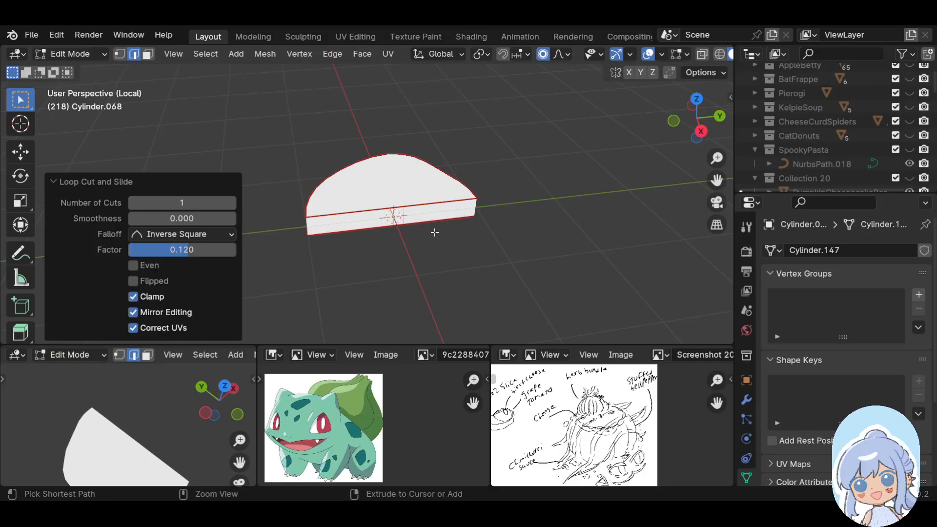
{"action": "key", "text": "ctrl+b"}
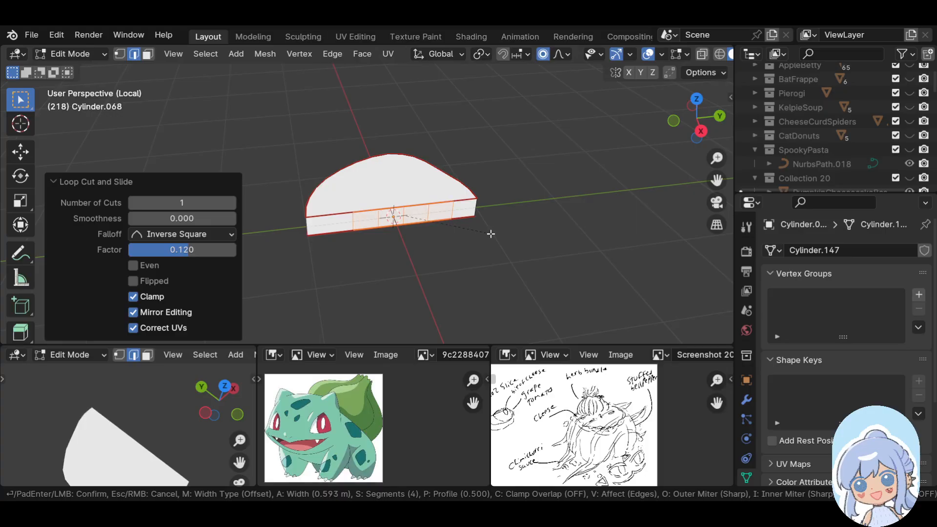
{"action": "left_click", "coordinate": [490, 234]}
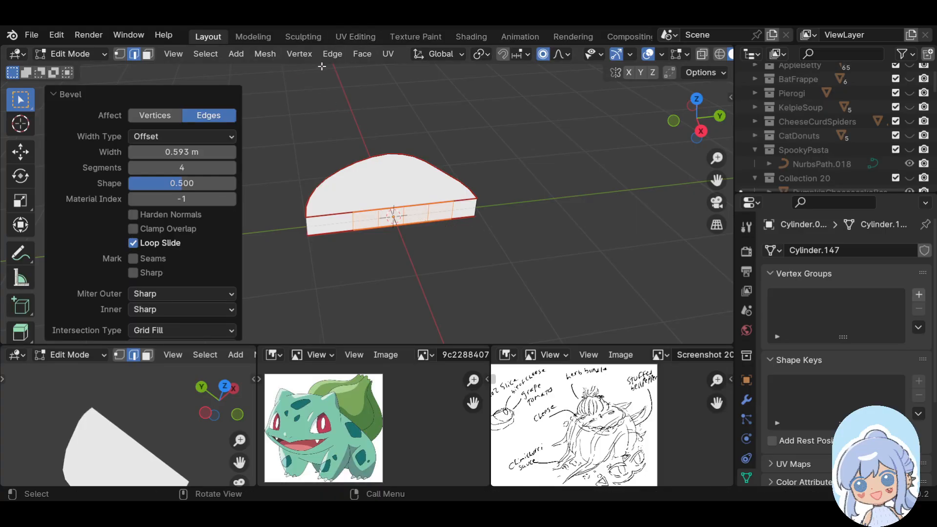
Select the slice's top and bottom faces and triangulate them with the Beauty methods
{"action": "left_click", "coordinate": [147, 54]}
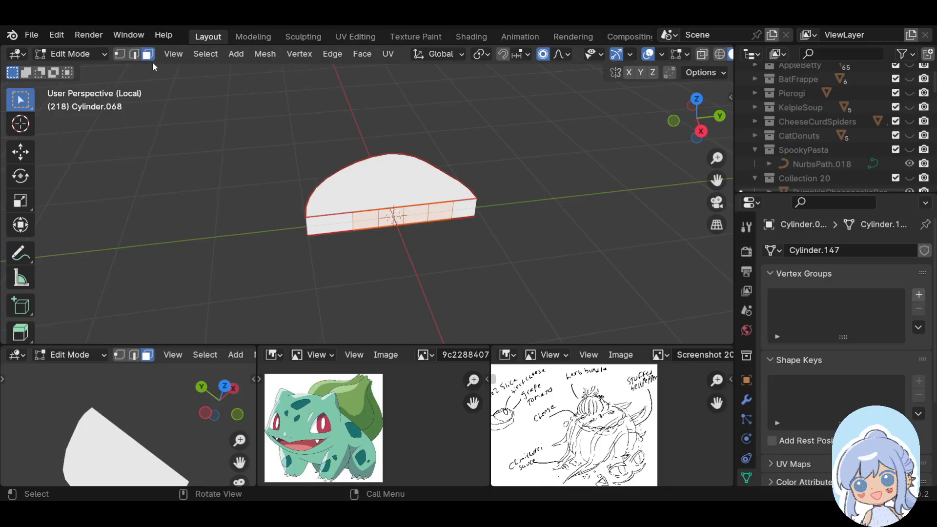
{"action": "left_click", "coordinate": [404, 194]}
{"action": "middle_click_drag", "start_coordinate": [403, 195], "coordinate": [387, 147]}
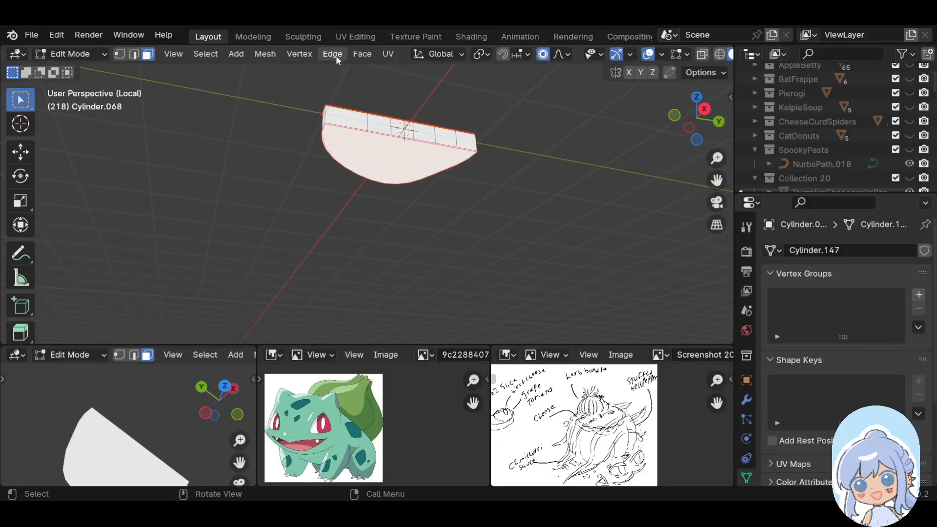
{"action": "left_click", "coordinate": [362, 53]}
{"action": "left_click", "coordinate": [440, 141]}
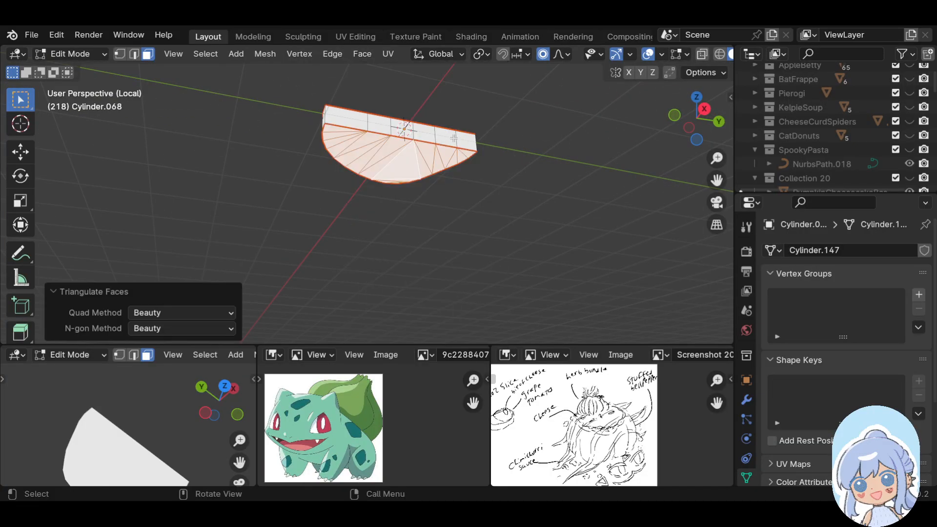
{"action": "middle_click_drag", "start_coordinate": [477, 105], "coordinate": [464, 244]}
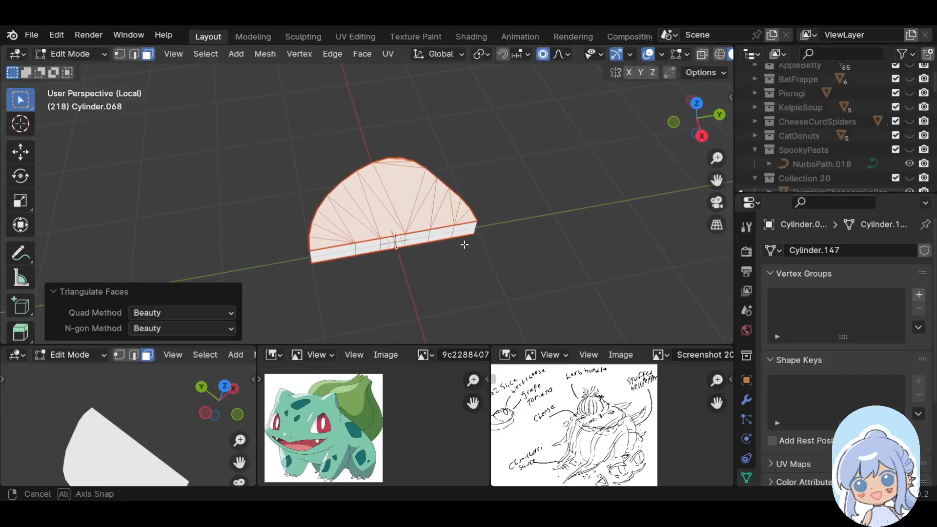
Move a vertical edge on the low-Y half of the slice's flat side outward along X with a 1.1 m proportional size
{"action": "middle_click_drag", "start_coordinate": [401, 258], "coordinate": [419, 203], "text": "shift"}
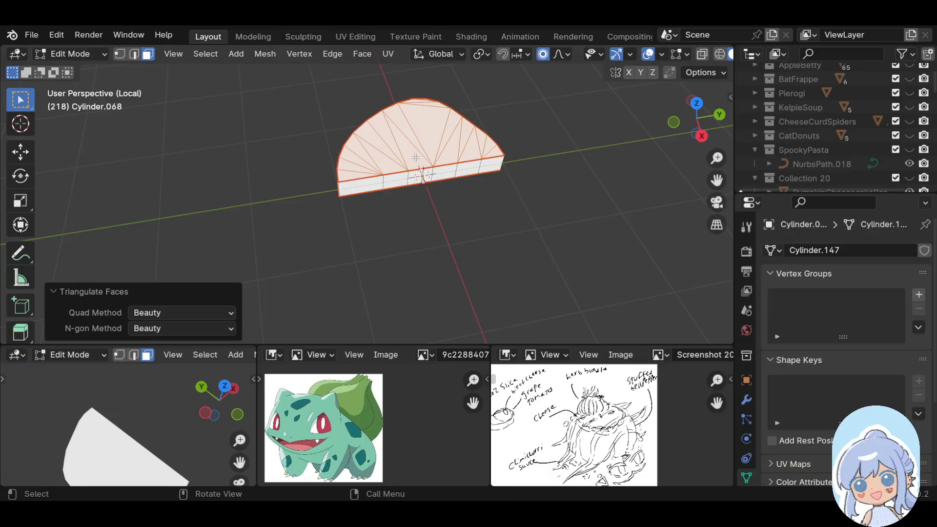
{"action": "left_click", "coordinate": [134, 54]}
{"action": "left_click", "coordinate": [382, 182]}
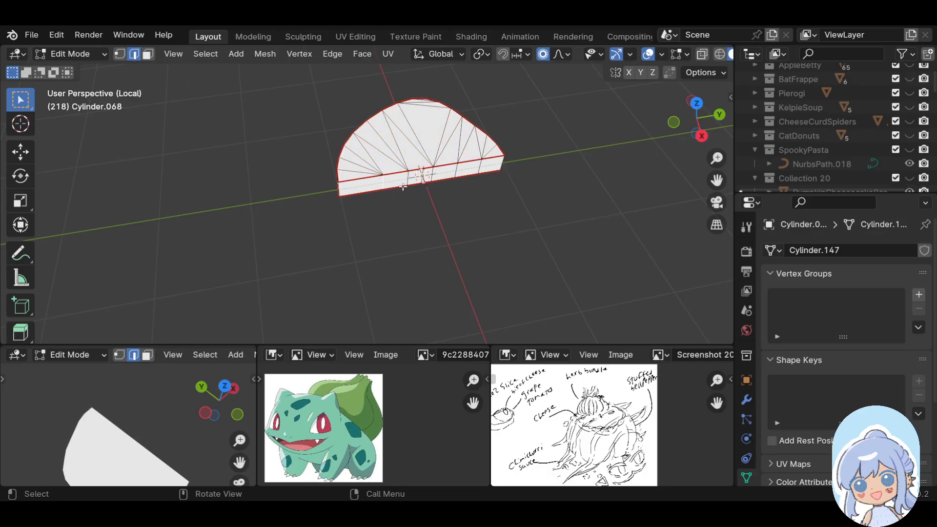
{"action": "key", "text": "g"}
{"action": "key", "text": "y"}
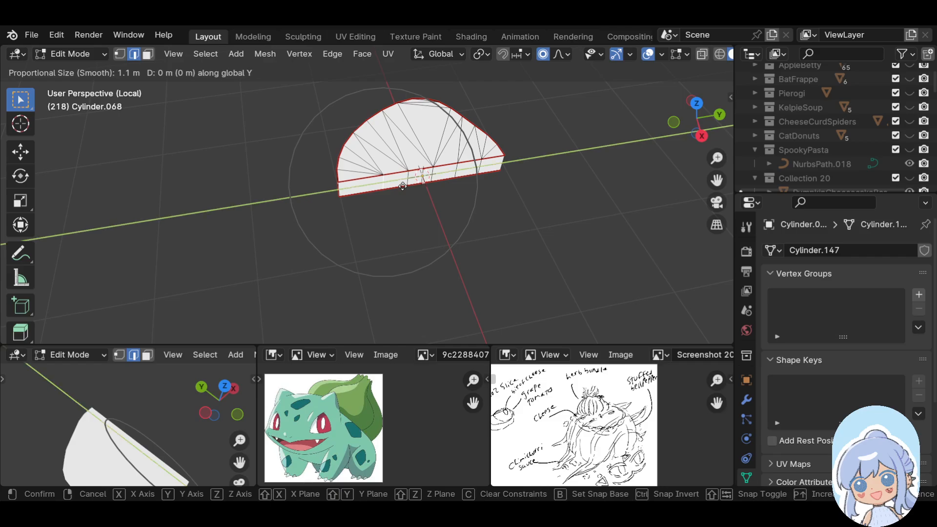
{"action": "key", "text": "x"}
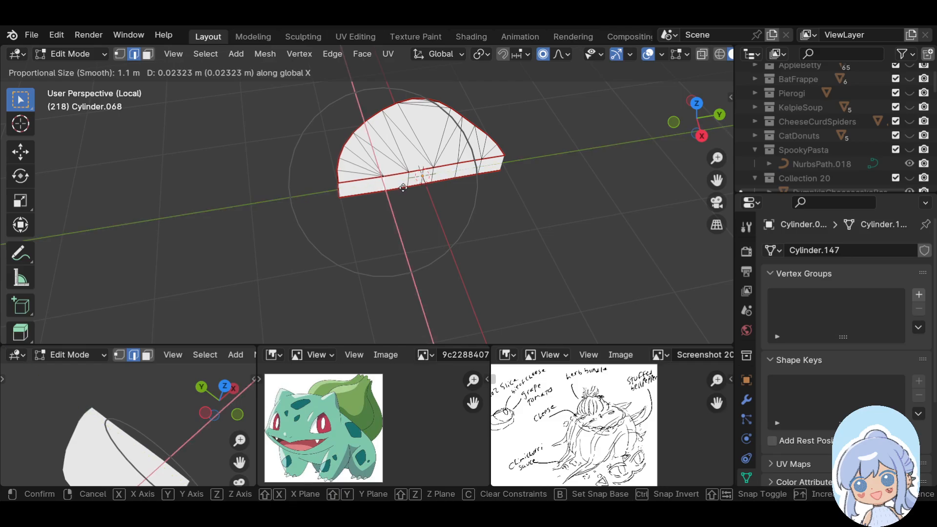
{"action": "left_click", "coordinate": [403, 188]}
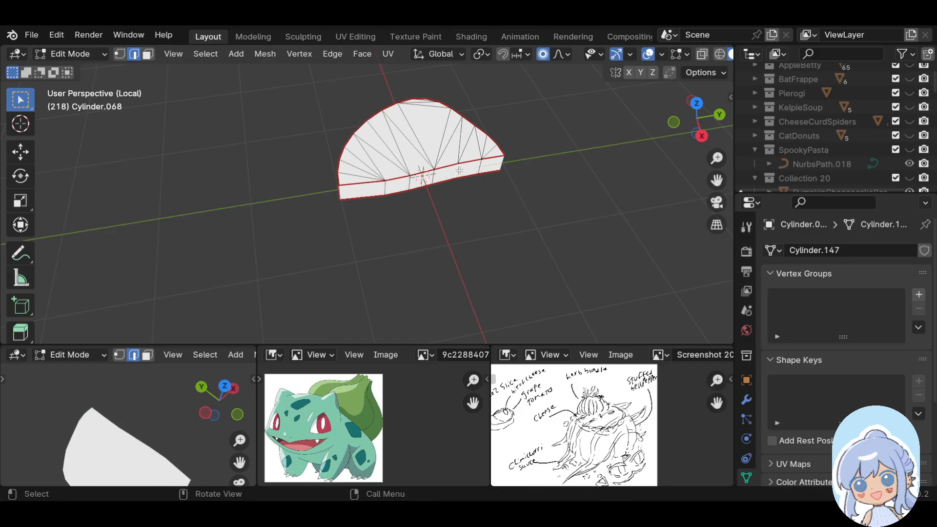
Push a vertical edge on the flat side's high-Y half inward about 0.031 m in X and 0.010 m in Y, with proportional size 0.467
{"action": "middle_click_drag", "start_coordinate": [500, 205], "coordinate": [383, 236]}
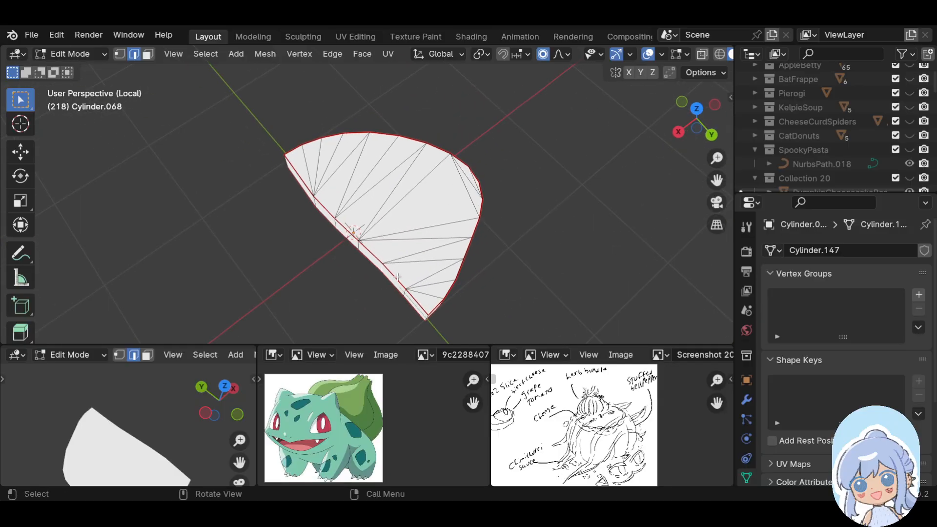
{"action": "key", "text": "g"}
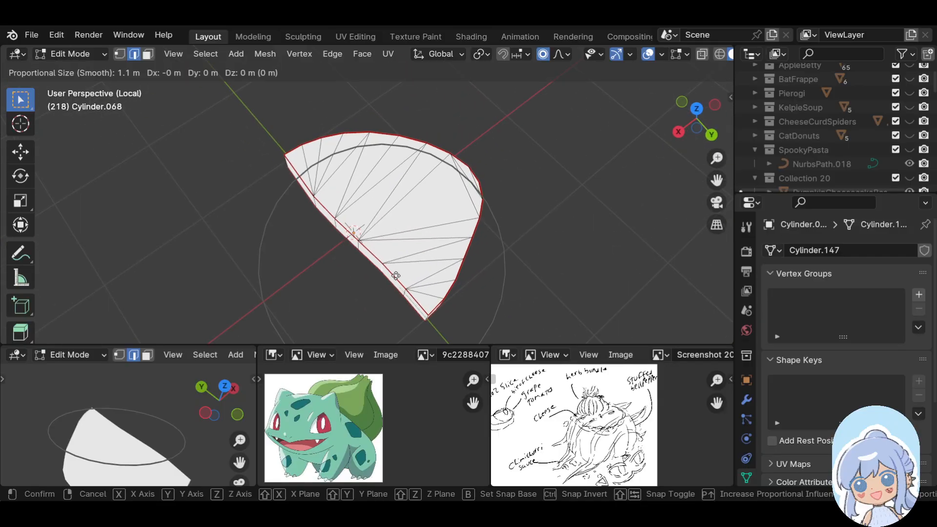
{"action": "scroll", "coordinate": [396, 276], "scroll_direction": "up", "scroll_amount": 9}
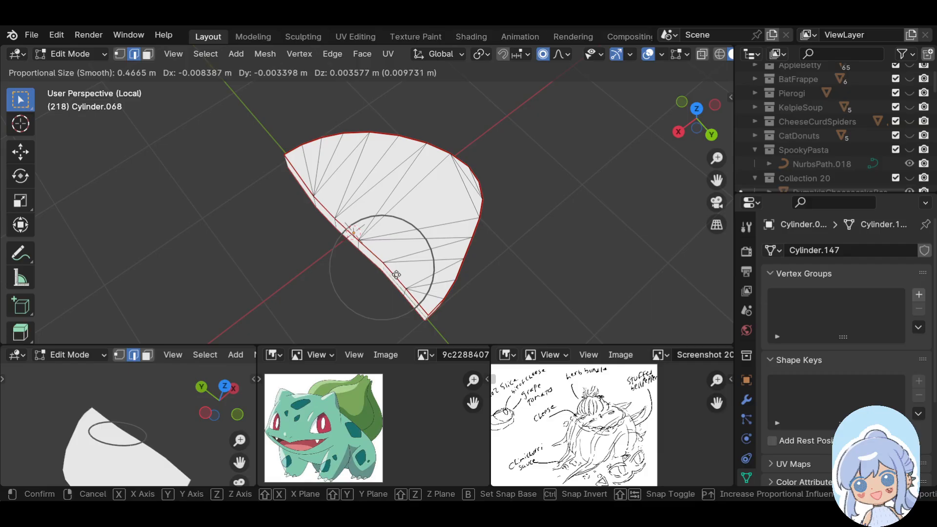
{"action": "left_click", "coordinate": [399, 274]}
{"action": "middle_click_drag", "start_coordinate": [373, 276], "coordinate": [387, 235]}
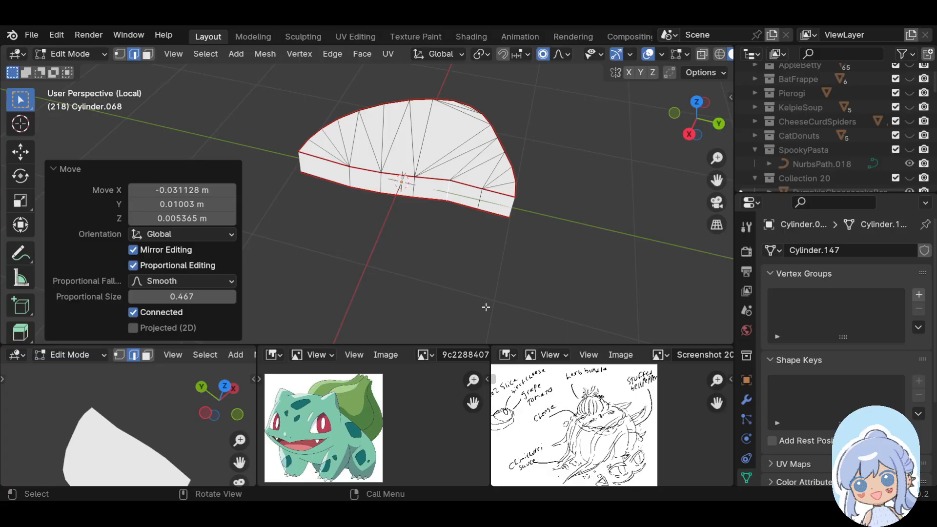
Round the slice's high-Y corner by bevelling its vertical edge with 3 segments
{"action": "middle_click_drag", "start_coordinate": [536, 222], "coordinate": [437, 196]}
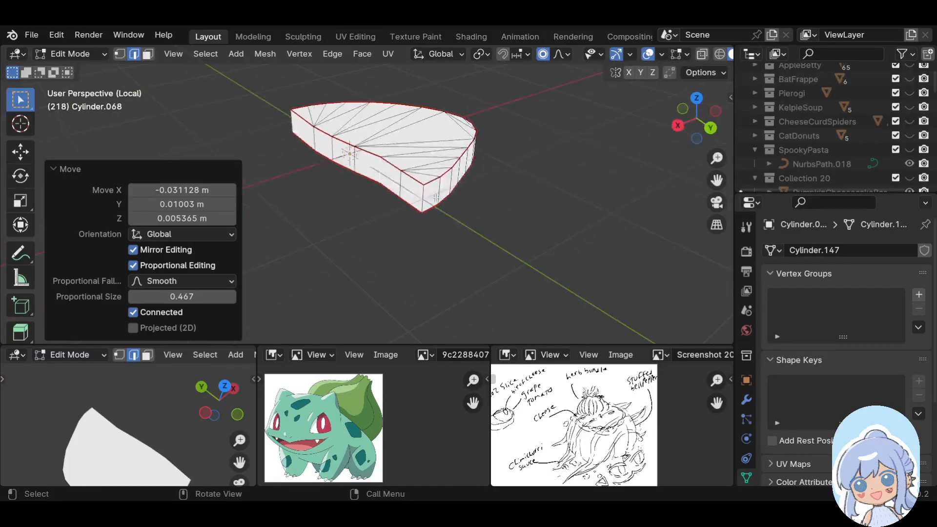
{"action": "left_click", "coordinate": [422, 197]}
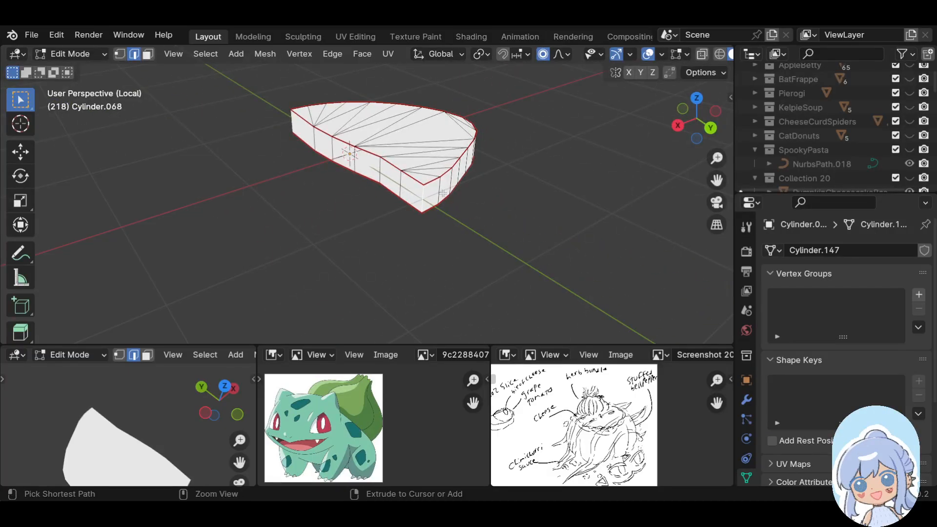
{"action": "key", "text": "ctrl+b"}
{"action": "scroll", "coordinate": [459, 194], "scroll_direction": "down", "scroll_amount": 1}
{"action": "scroll", "coordinate": [459, 193], "scroll_direction": "up", "scroll_amount": 1}
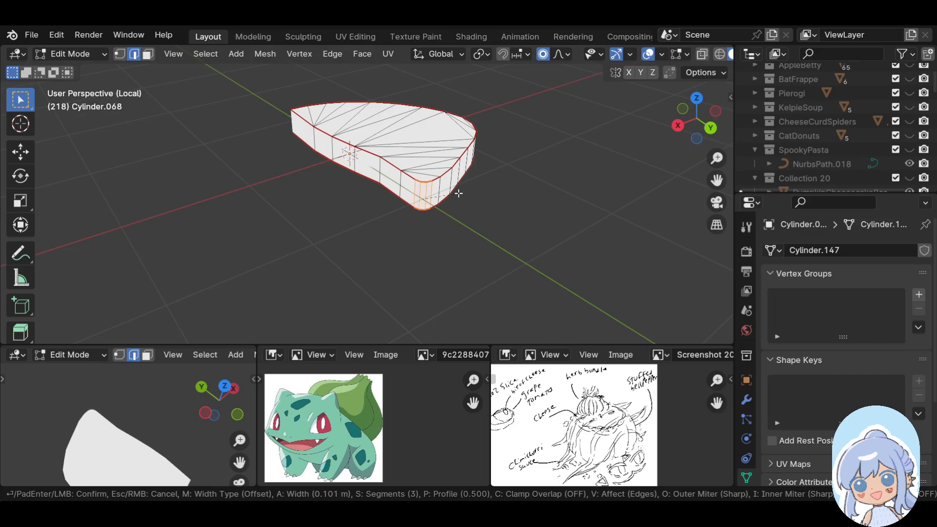
{"action": "left_click", "coordinate": [448, 193]}
Bevel the vertical edge at the slice's low-Y corner 0.129 m with 3 segments and clear the selection
{"action": "middle_click_drag", "start_coordinate": [327, 165], "coordinate": [397, 174]}
{"action": "left_click", "coordinate": [393, 157]}
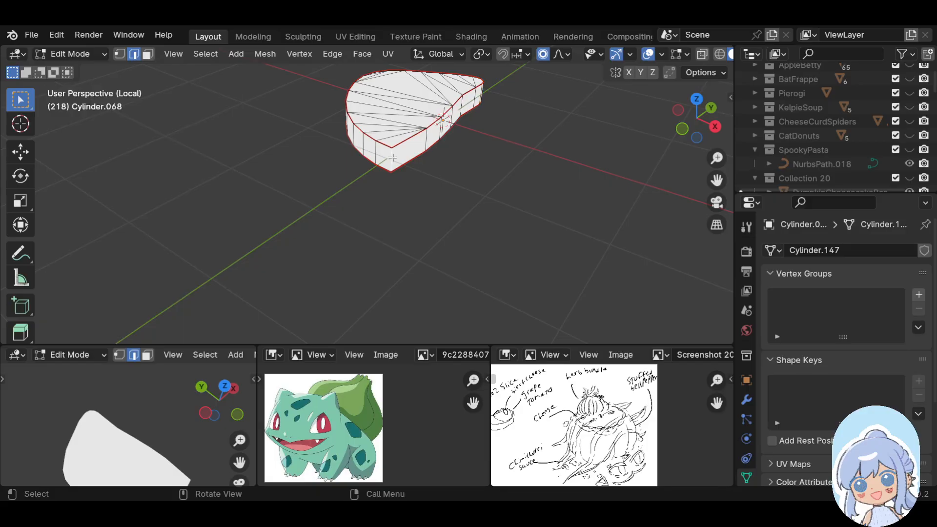
{"action": "key", "text": "ctrl+b"}
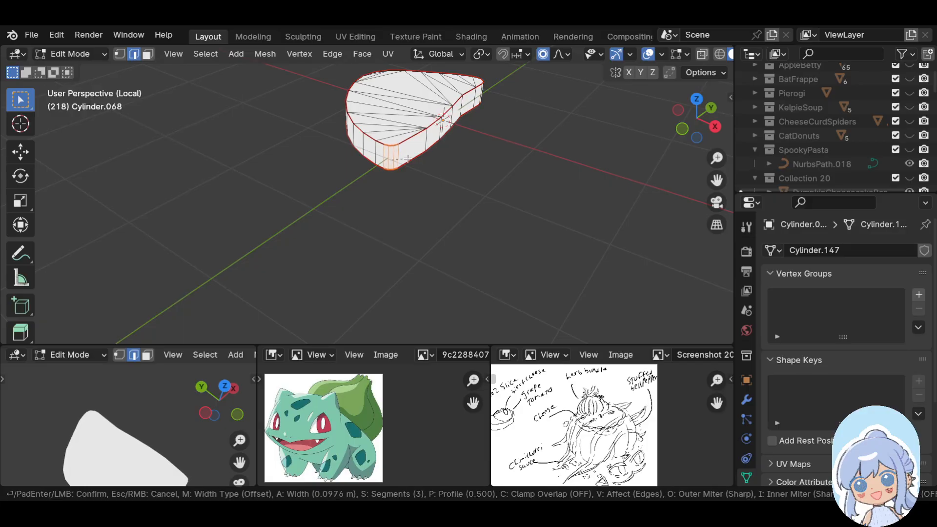
{"action": "left_click", "coordinate": [410, 161]}
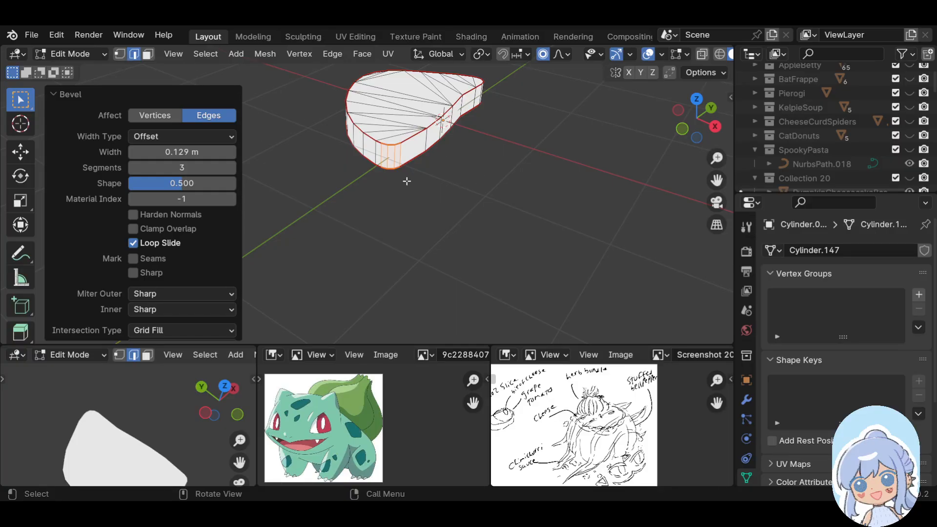
{"action": "key", "text": "alt+a"}
Unwrap the whole slice with the Angle Based method and a 0.100 margin, and return to Object Mode
{"action": "middle_click_drag", "start_coordinate": [598, 171], "coordinate": [435, 190]}
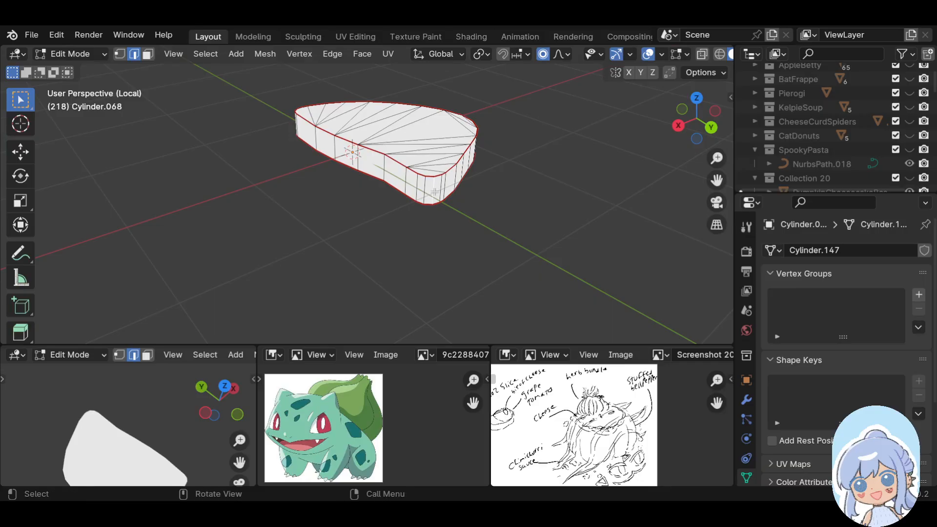
{"action": "middle_click_drag", "start_coordinate": [372, 256], "coordinate": [500, 181]}
{"action": "key", "text": "a"}
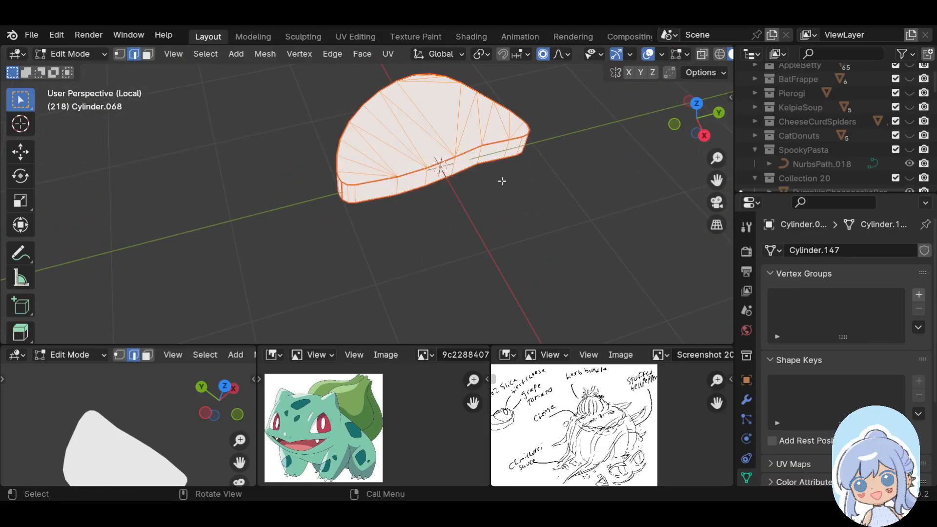
{"action": "key", "text": "u"}
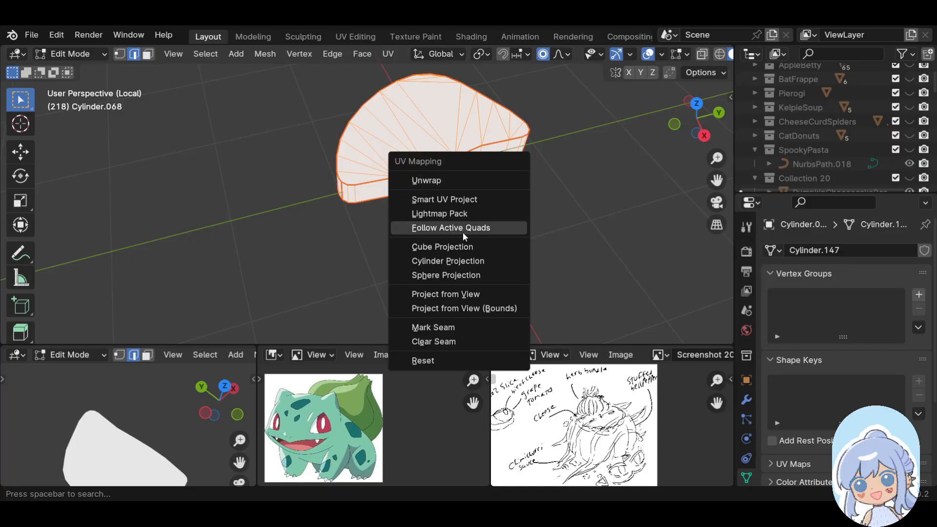
{"action": "left_click", "coordinate": [427, 180]}
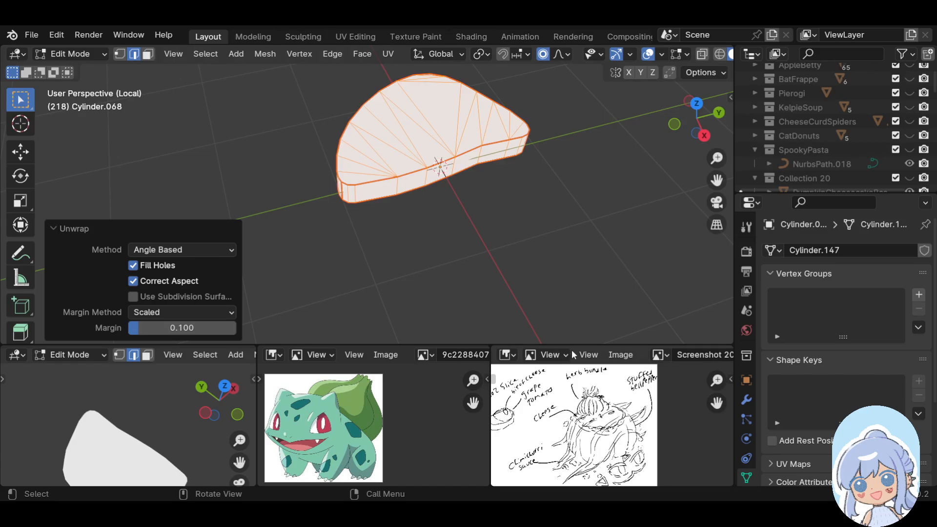
{"action": "middle_click_drag", "start_coordinate": [418, 173], "coordinate": [435, 220], "text": "shift"}
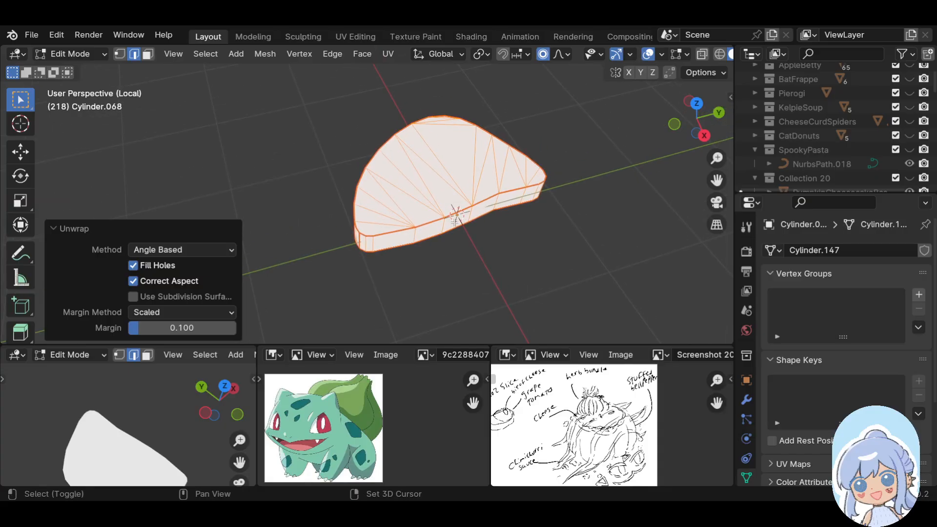
{"action": "left_click", "coordinate": [86, 53]}
{"action": "left_click", "coordinate": [73, 69]}
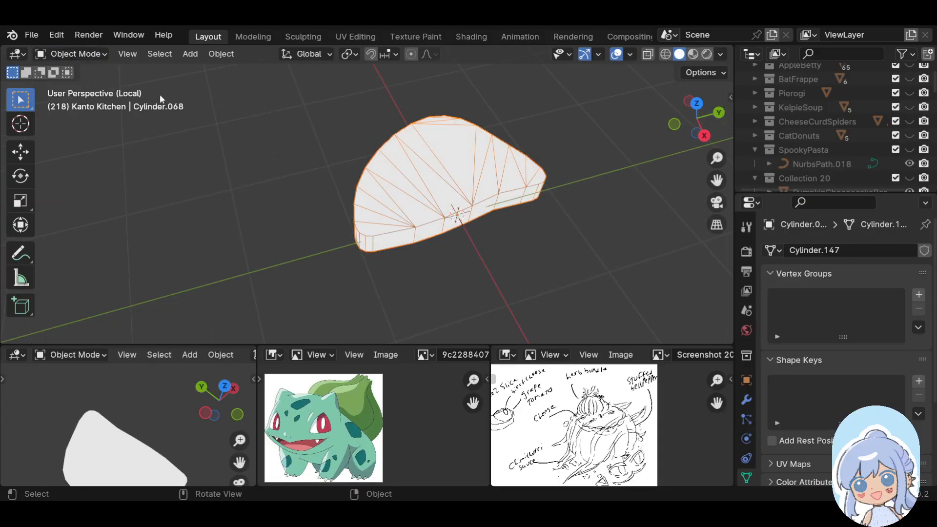
Add a UV sphere at the world origin with 8 segments, 8 rings and a 1 m radius
{"action": "scroll", "coordinate": [473, 288], "scroll_direction": "down", "scroll_amount": 3}
{"action": "middle_click_drag", "start_coordinate": [474, 288], "coordinate": [425, 223]}
{"action": "key", "text": "shift+a"}
{"action": "mouse_move", "coordinate": [382, 218]}
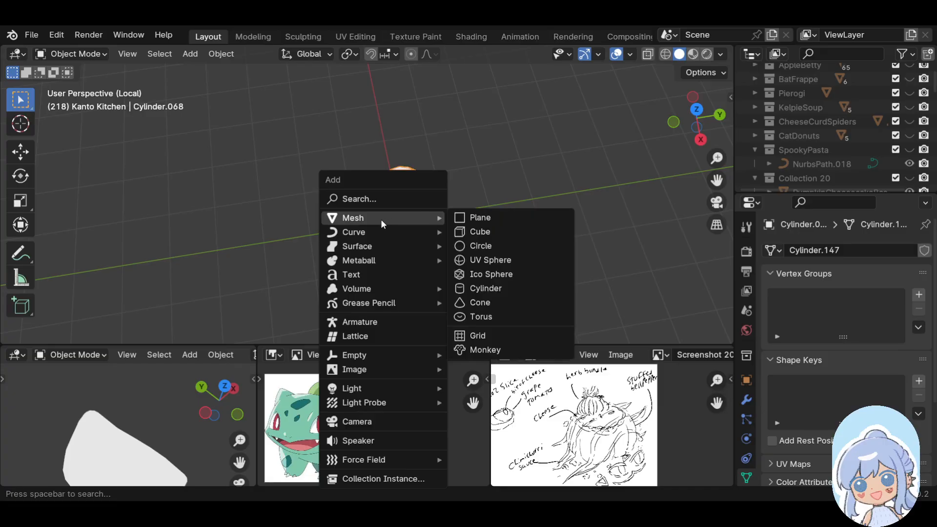
{"action": "left_click", "coordinate": [486, 262]}
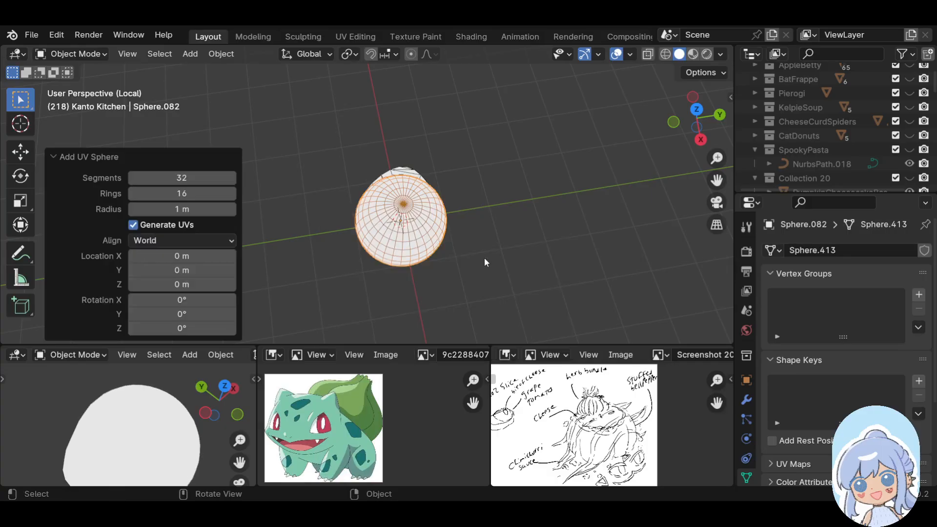
{"action": "left_click", "coordinate": [174, 176]}
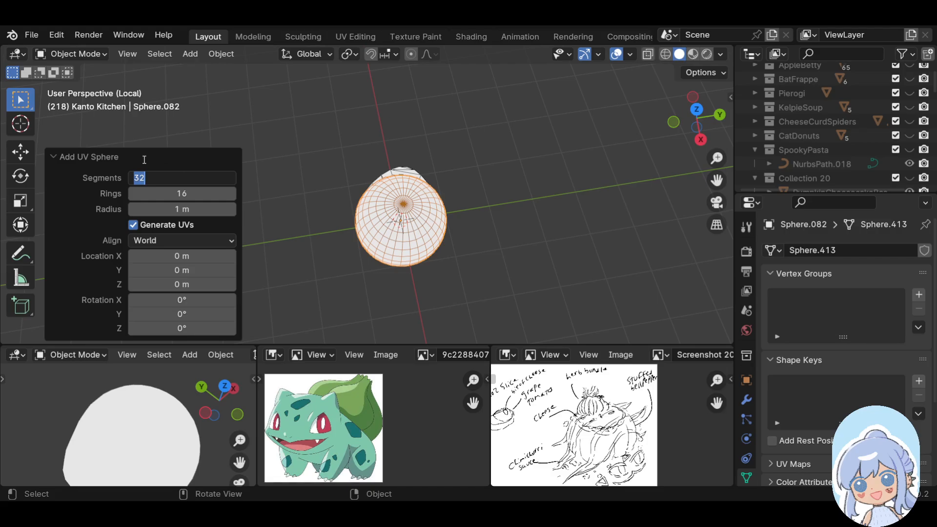
{"action": "type", "text": "8"}
{"action": "key", "text": "Return"}
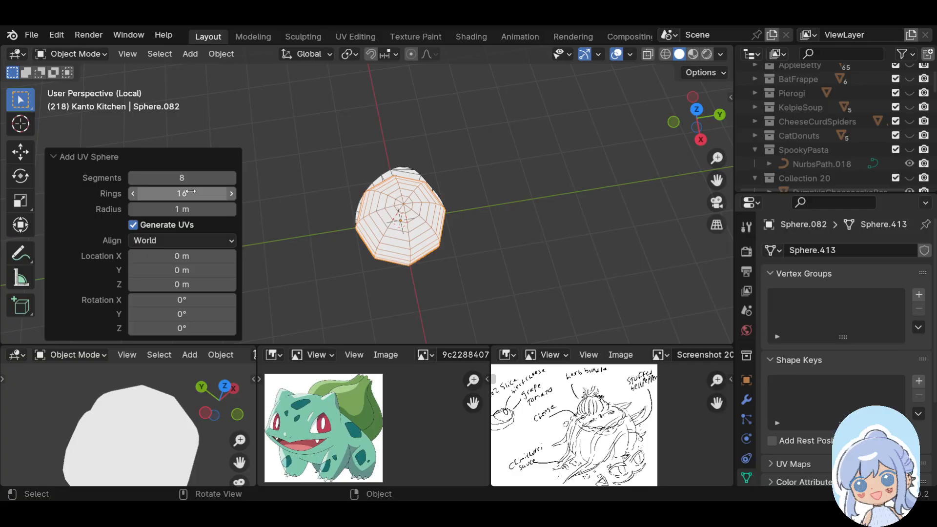
{"action": "left_click", "coordinate": [190, 191]}
{"action": "type", "text": "8"}
{"action": "key", "text": "Return"}
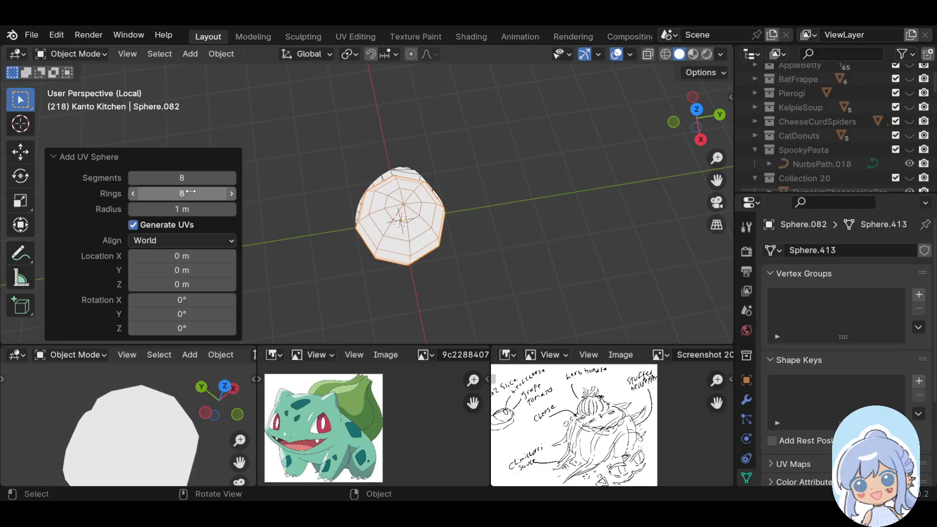
Open the new low-poly sphere in Edit Mode
{"action": "middle_click_drag", "start_coordinate": [439, 215], "coordinate": [505, 121]}
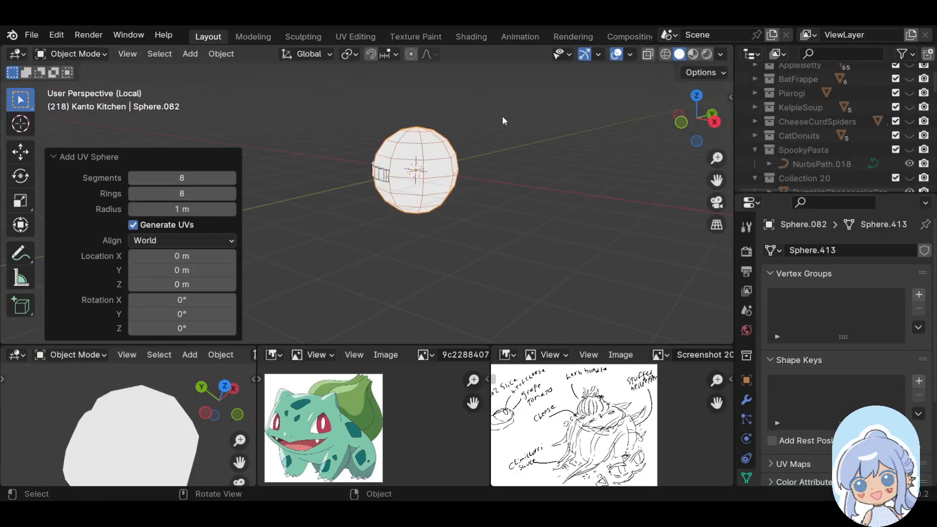
{"action": "scroll", "coordinate": [470, 135], "scroll_direction": "up", "scroll_amount": 2}
{"action": "scroll", "coordinate": [531, 149], "scroll_direction": "up", "scroll_amount": 1}
{"action": "middle_click_drag", "start_coordinate": [551, 145], "coordinate": [456, 192], "text": "shift"}
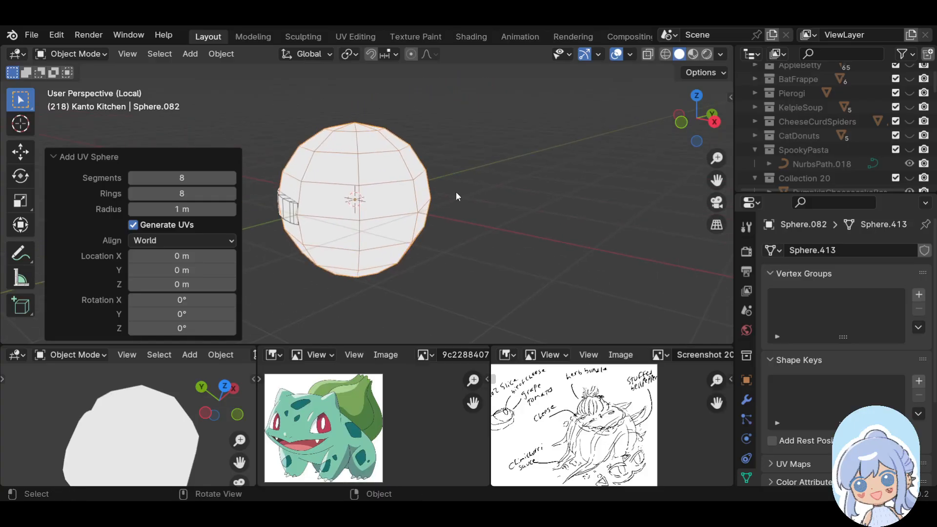
{"action": "left_click", "coordinate": [73, 53]}
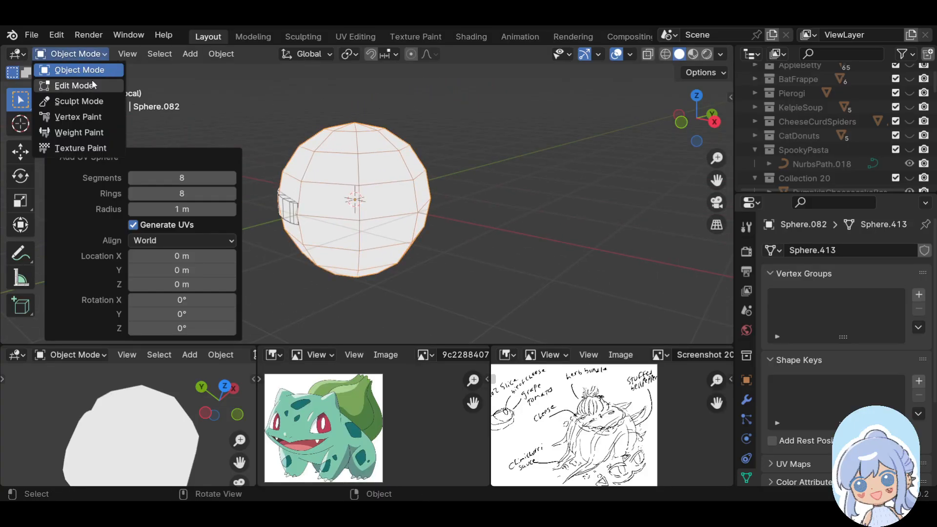
{"action": "left_click", "coordinate": [91, 81]}
{"action": "left_click", "coordinate": [358, 124]}
{"action": "key", "text": "g"}
{"action": "key", "text": "z"}
{"action": "scroll", "coordinate": [443, 125], "scroll_direction": "down", "scroll_amount": 5}
{"action": "right_click", "coordinate": [444, 125]}
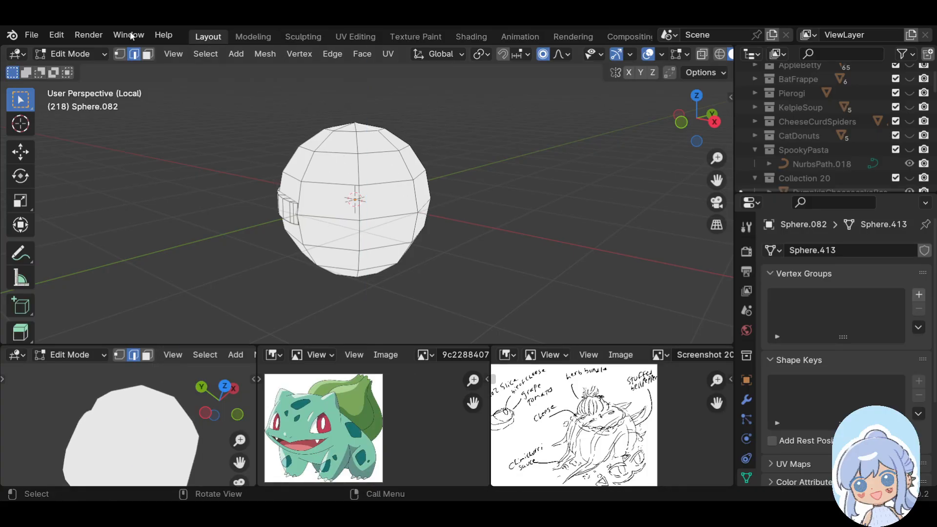
Raise the sphere's top vertex about 0.786 m along Z with a 1.949 m proportional size, stretching the sphere into an egg shape
{"action": "left_click", "coordinate": [123, 54]}
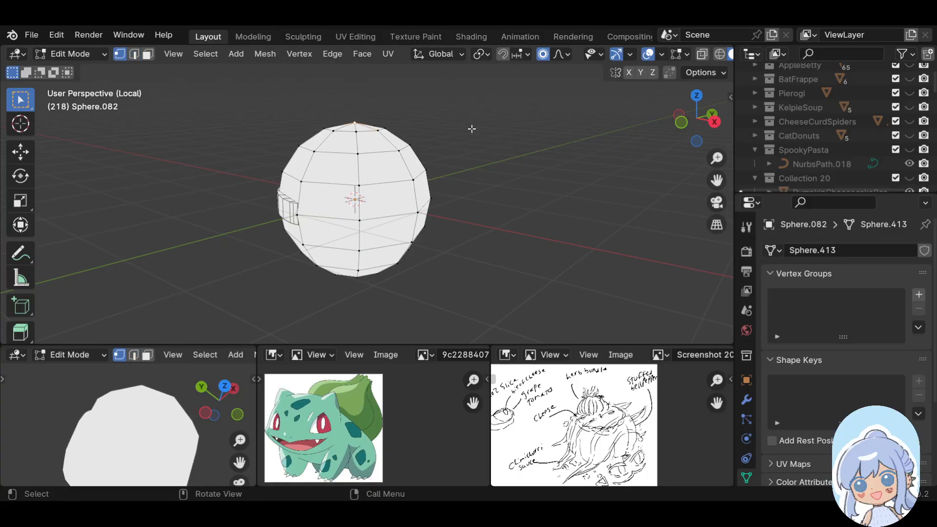
{"action": "key", "text": "g"}
{"action": "key", "text": "z"}
{"action": "scroll", "coordinate": [468, 108], "scroll_direction": "down", "scroll_amount": 4}
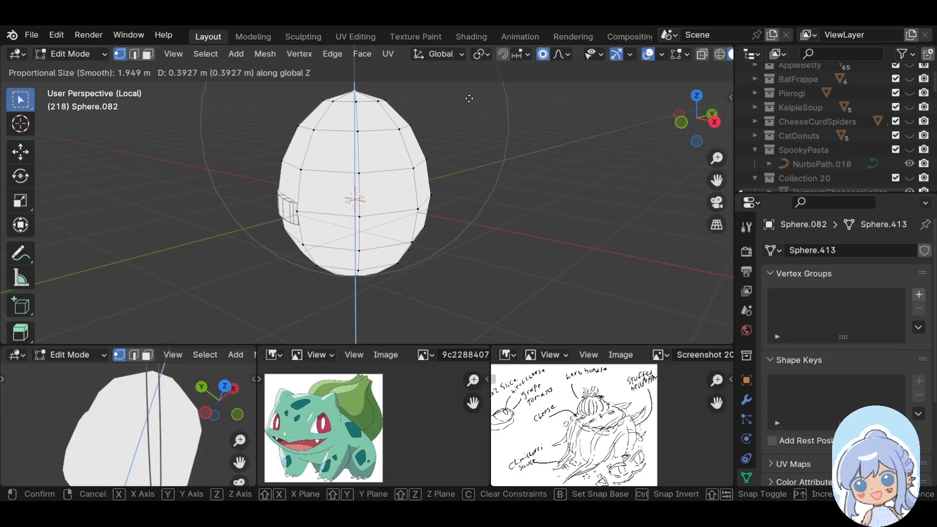
{"action": "left_click", "coordinate": [468, 66]}
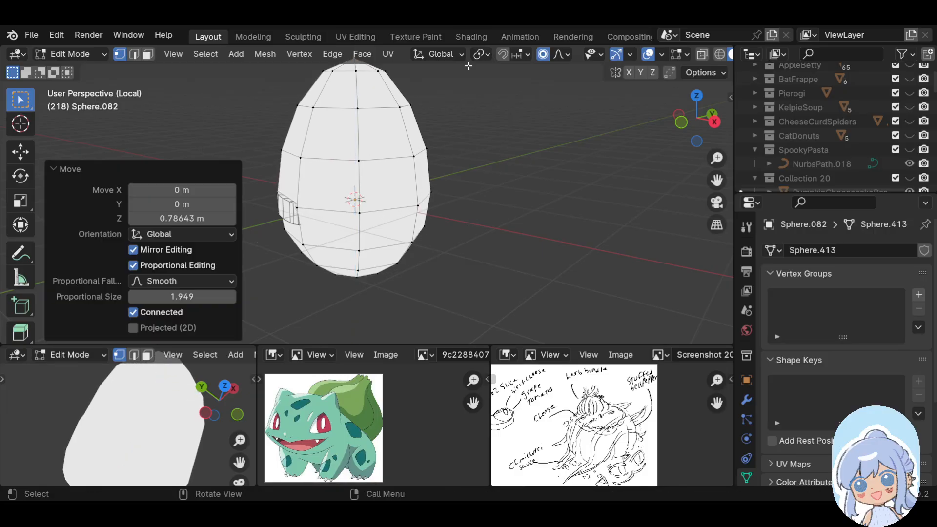
Delete the vertices on one lengthwise side of the egg shape to cut it in half
{"action": "middle_click_drag", "start_coordinate": [565, 173], "coordinate": [465, 266]}
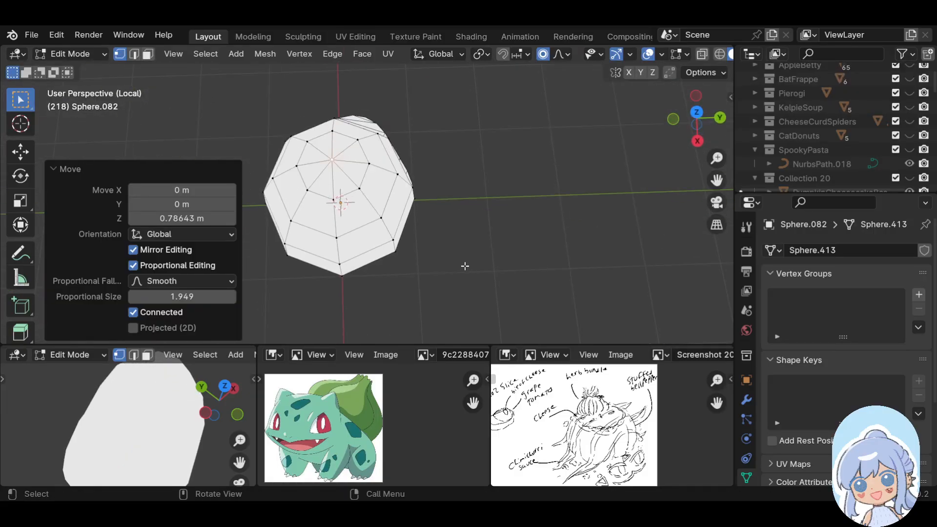
{"action": "left_click", "coordinate": [363, 191]}
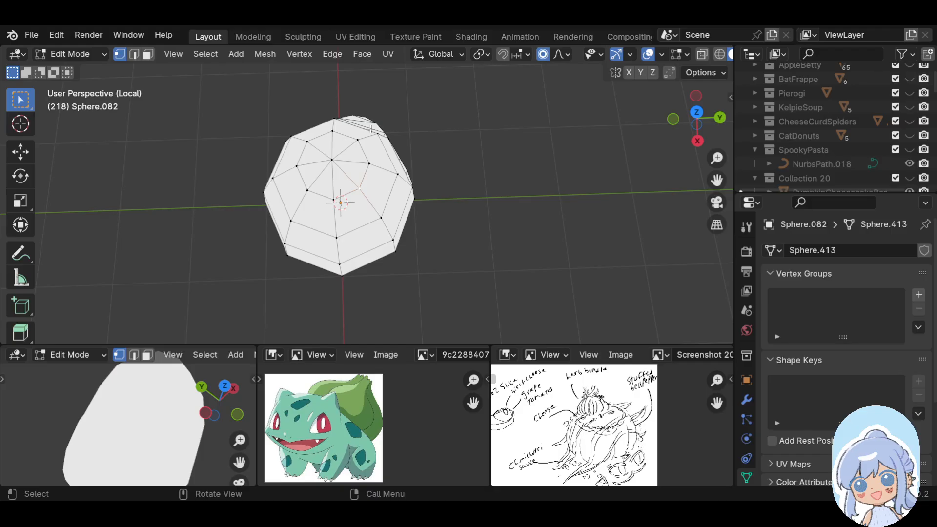
{"action": "left_click", "coordinate": [358, 140], "text": "ctrl"}
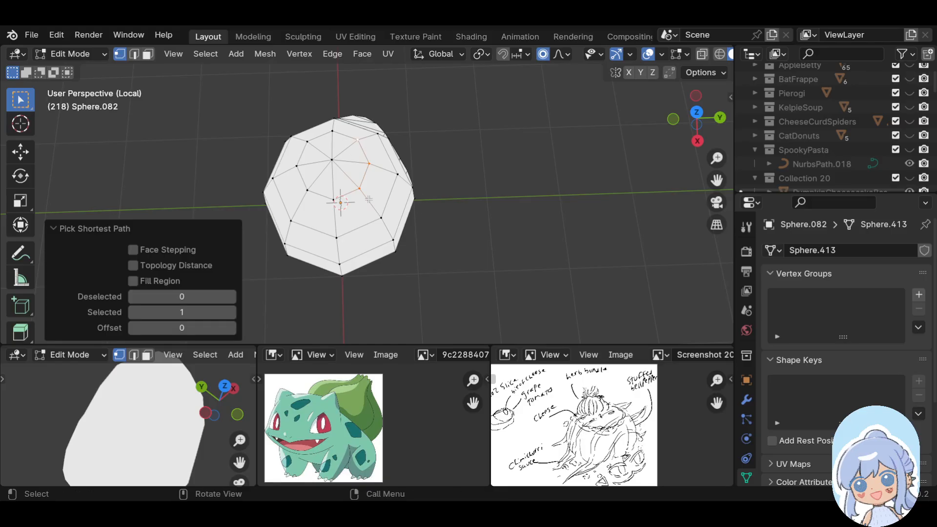
{"action": "key", "text": "x"}
{"action": "left_click", "coordinate": [291, 200]}
{"action": "middle_click_drag", "start_coordinate": [470, 272], "coordinate": [371, 222]}
{"action": "left_click", "coordinate": [371, 223], "text": "ctrl"}
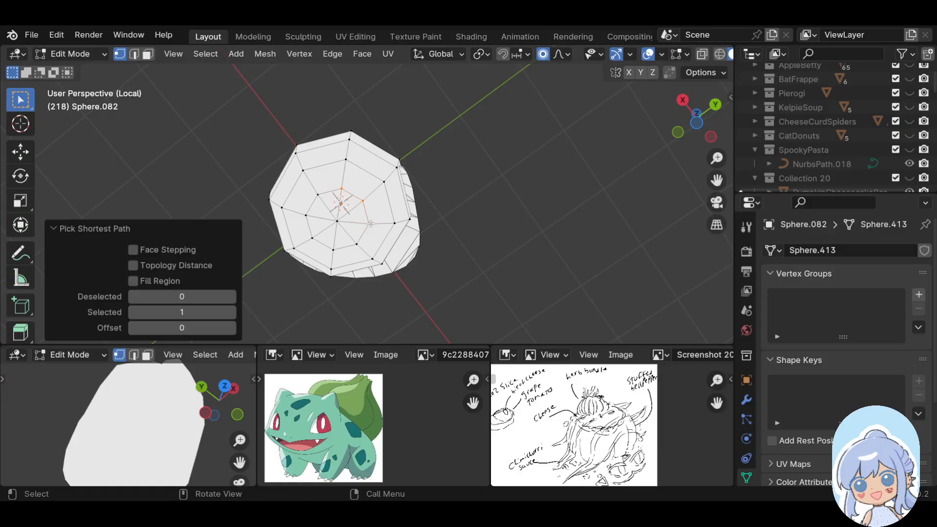
{"action": "key", "text": "x"}
{"action": "left_click", "coordinate": [370, 222]}
{"action": "middle_click_drag", "start_coordinate": [370, 223], "coordinate": [351, 170]}
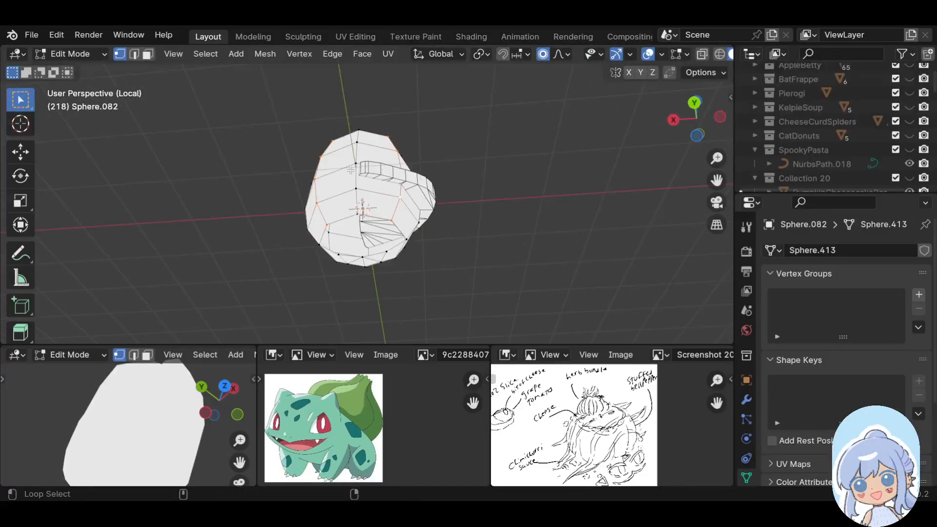
{"action": "key", "text": "x"}
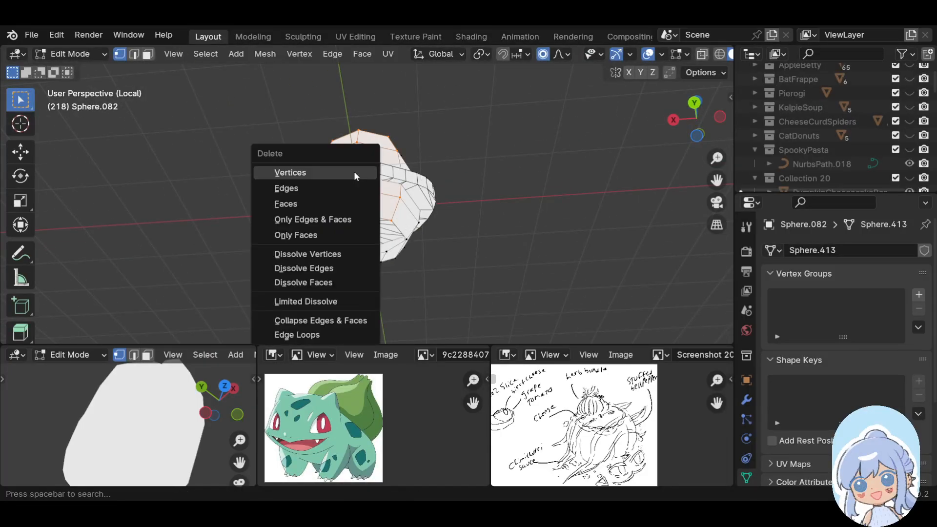
{"action": "left_click", "coordinate": [354, 171]}
Fill the open side of the half egg with a face from its boundary loop and triangulate it
{"action": "middle_click_drag", "start_coordinate": [372, 100], "coordinate": [421, 193]}
{"action": "left_click", "coordinate": [311, 145], "text": "alt"}
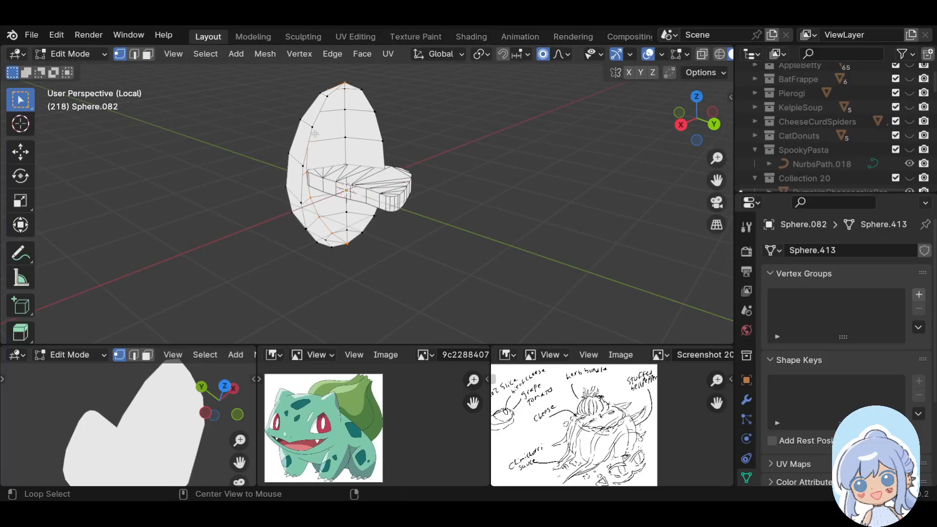
{"action": "left_click", "coordinate": [311, 133], "text": "alt+shift"}
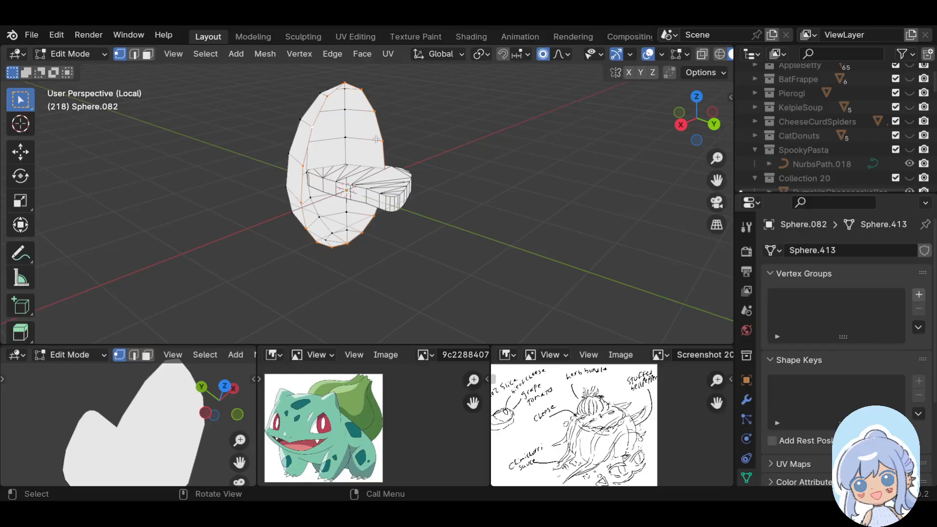
{"action": "key", "text": "f"}
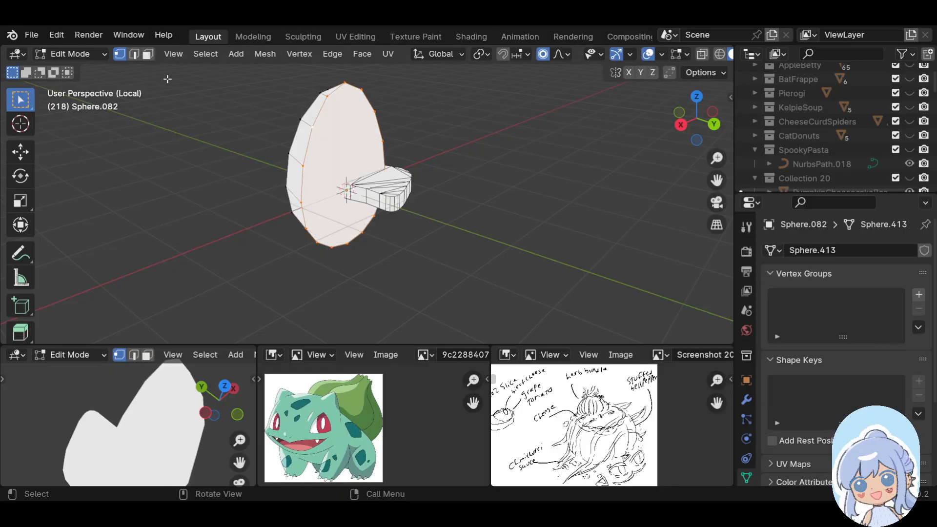
{"action": "left_click", "coordinate": [354, 57]}
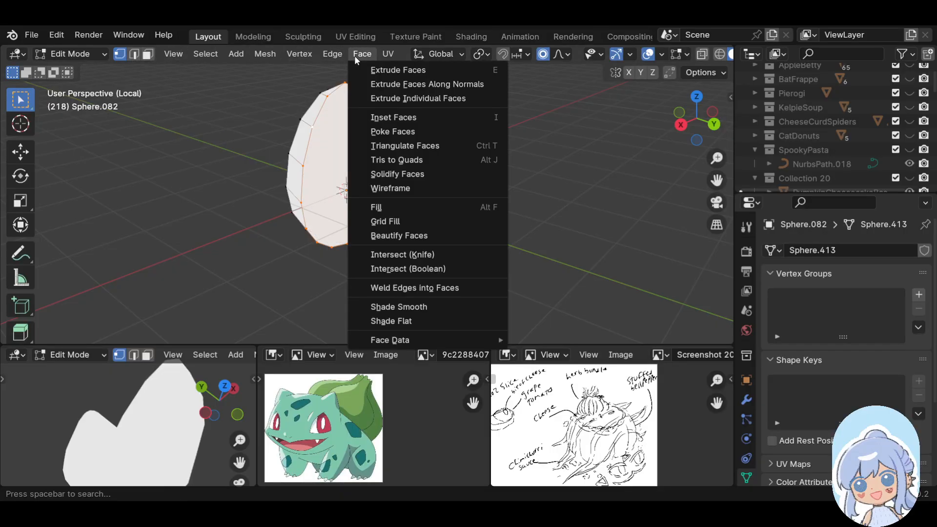
{"action": "left_click", "coordinate": [417, 146]}
{"action": "middle_click_drag", "start_coordinate": [479, 151], "coordinate": [363, 164]}
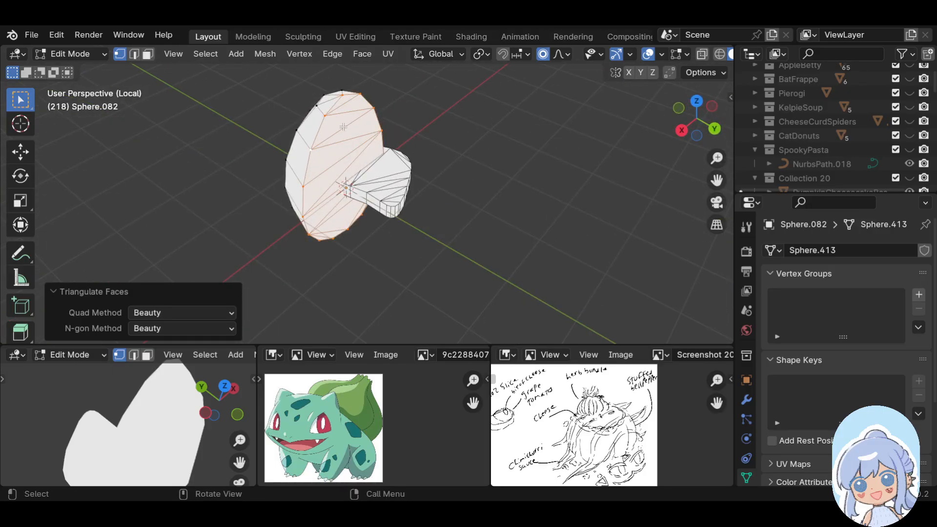
Mark the edges around the flat cut side of the half egg as a UV seam
{"action": "key", "text": "alt+a"}
{"action": "key", "text": "2"}
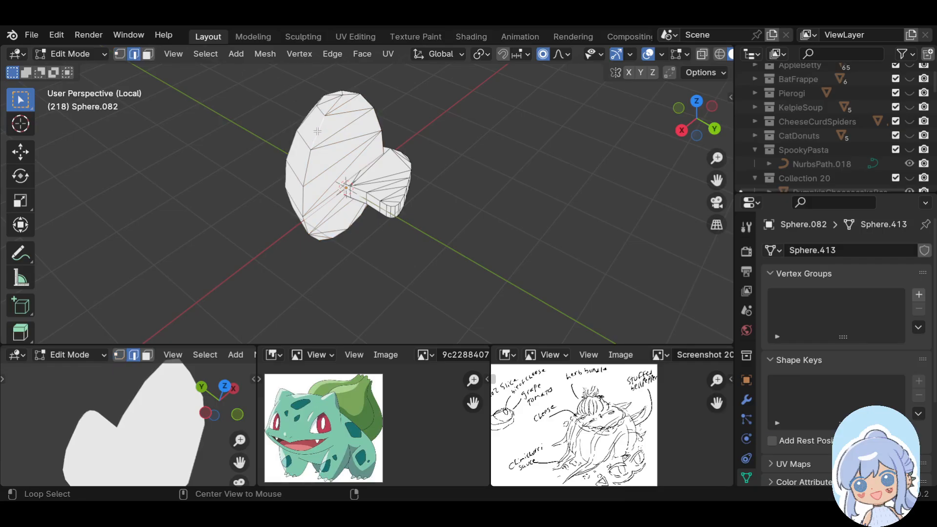
{"action": "middle_click_drag", "start_coordinate": [305, 211], "coordinate": [340, 119]}
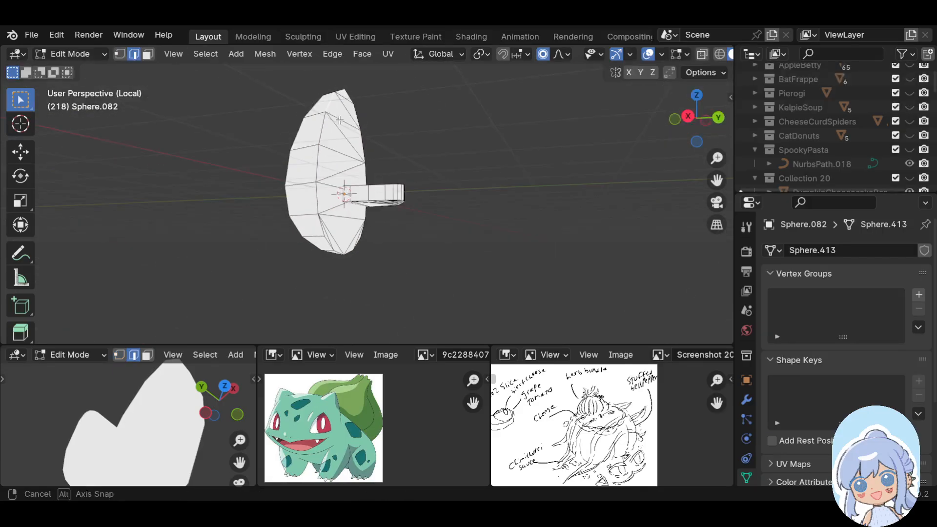
{"action": "left_click", "coordinate": [321, 232], "text": "ctrl"}
{"action": "middle_click_drag", "start_coordinate": [383, 278], "coordinate": [486, 236]}
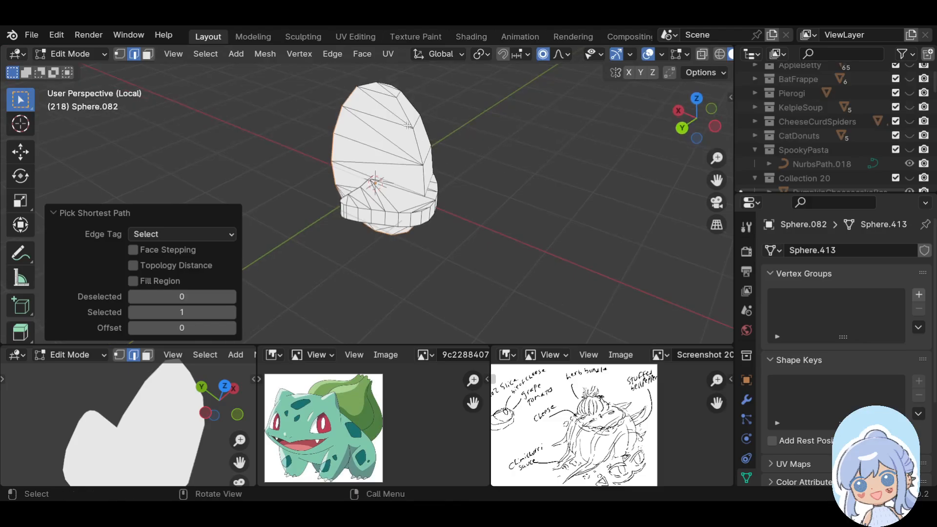
{"action": "left_click", "coordinate": [420, 143], "text": "ctrl"}
{"action": "middle_click_drag", "start_coordinate": [417, 161], "coordinate": [561, 149]}
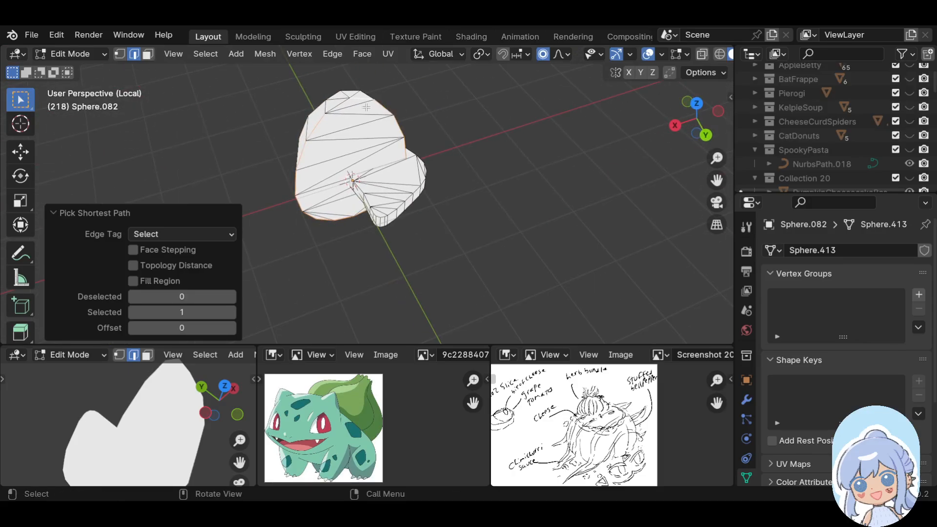
{"action": "middle_click_drag", "start_coordinate": [418, 110], "coordinate": [419, 90]}
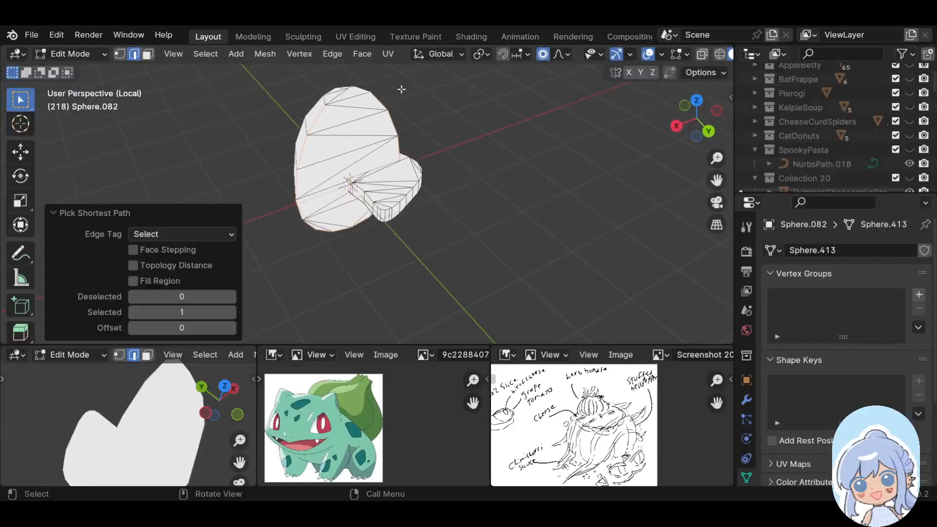
{"action": "left_click", "coordinate": [340, 97], "text": "shift"}
{"action": "key", "text": "u"}
{"action": "key", "text": "m"}
Unwrap the whole half tomato with the Angle Based method and a 0.100 margin, and return to Object Mode
{"action": "middle_click_drag", "start_coordinate": [309, 162], "coordinate": [414, 119]}
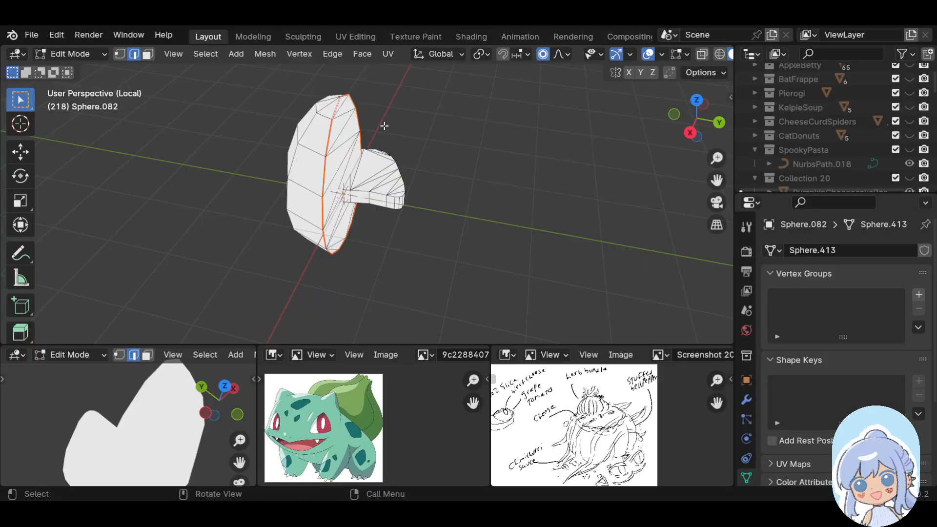
{"action": "key", "text": "ctrl+l"}
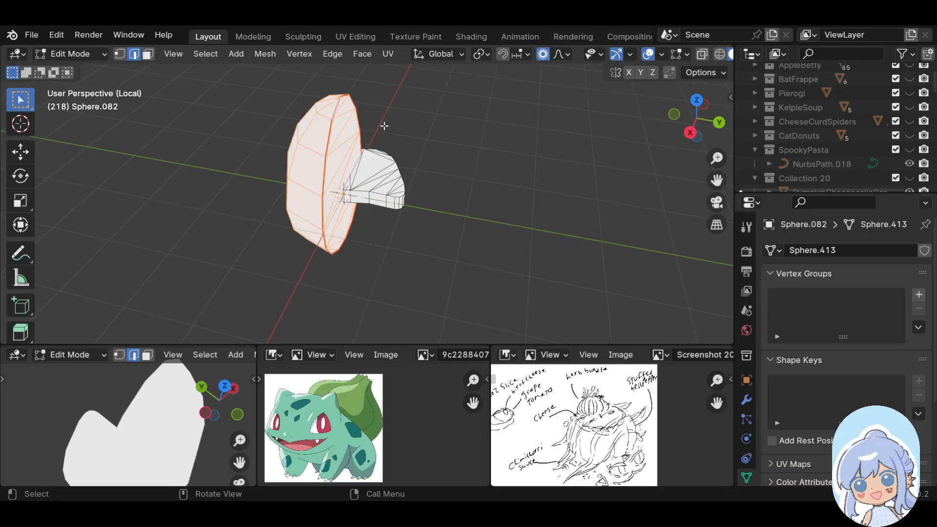
{"action": "key", "text": "u"}
{"action": "left_click", "coordinate": [384, 126]}
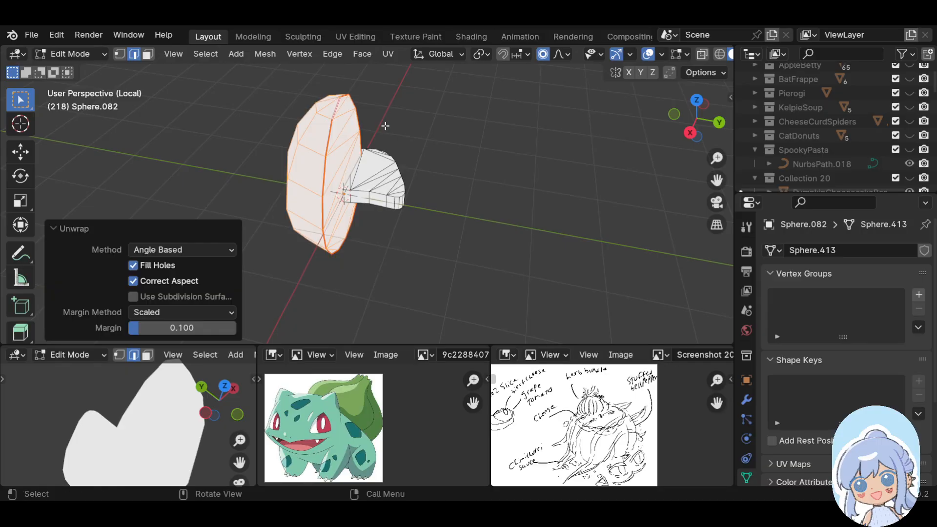
{"action": "left_click", "coordinate": [82, 54]}
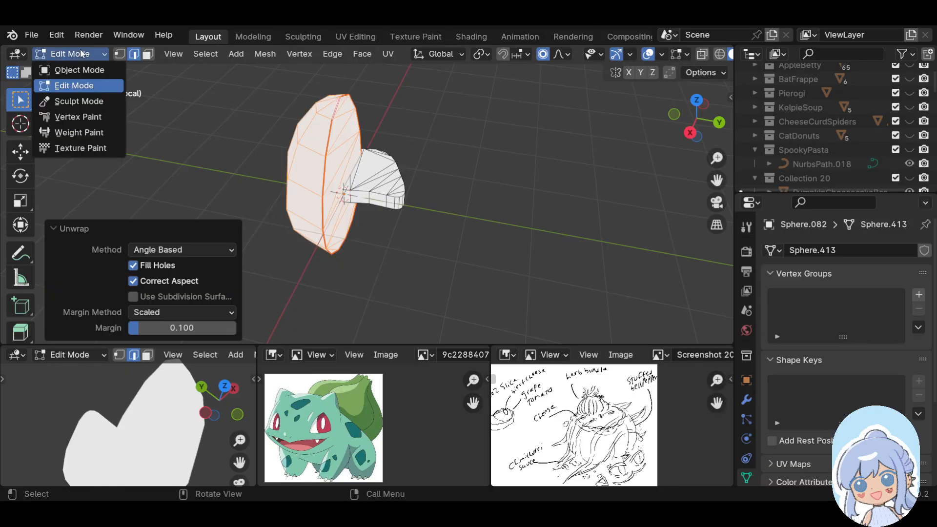
{"action": "left_click", "coordinate": [86, 68]}
Scale the half tomato uniformly to about 0.509 and rotate it about 97.3° around the global Z axis
{"action": "key", "text": "s"}
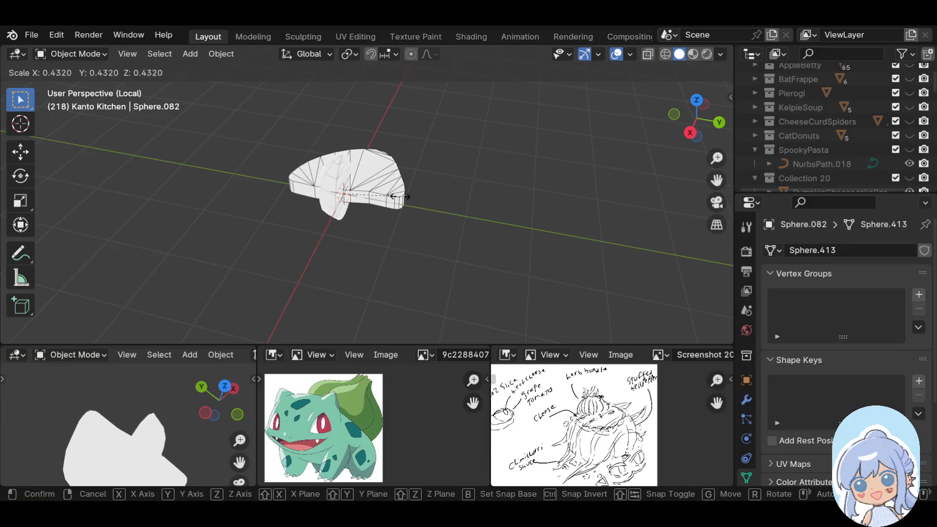
{"action": "left_click", "coordinate": [403, 200]}
{"action": "middle_click_drag", "start_coordinate": [403, 200], "coordinate": [521, 162]}
{"action": "key", "text": "r"}
{"action": "key", "text": "z"}
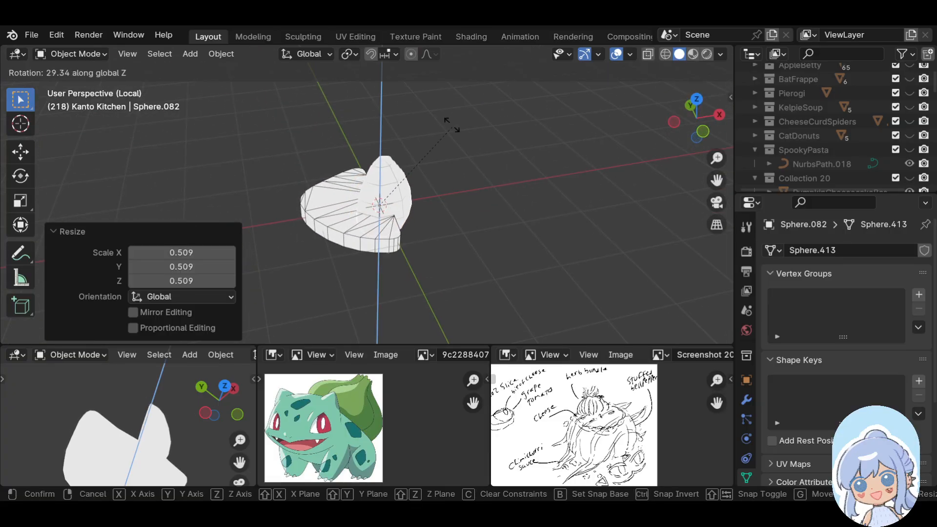
{"action": "left_click", "coordinate": [408, 160]}
{"action": "middle_click_drag", "start_coordinate": [408, 160], "coordinate": [389, 176]}
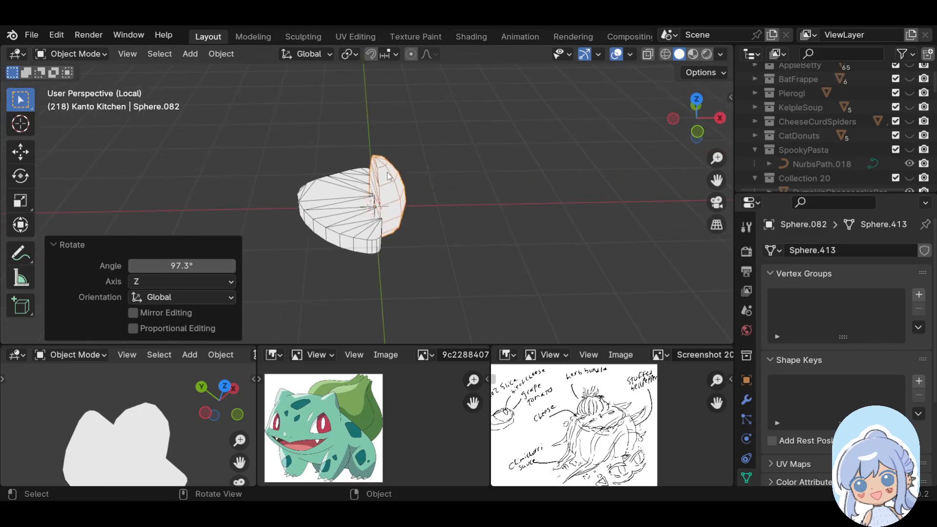
Rotate the half tomato about -87.6° in the view plane to lay it flat, and turn it -41.5° around global Z
{"action": "middle_click_drag", "start_coordinate": [438, 203], "coordinate": [426, 179]}
{"action": "key", "text": "r"}
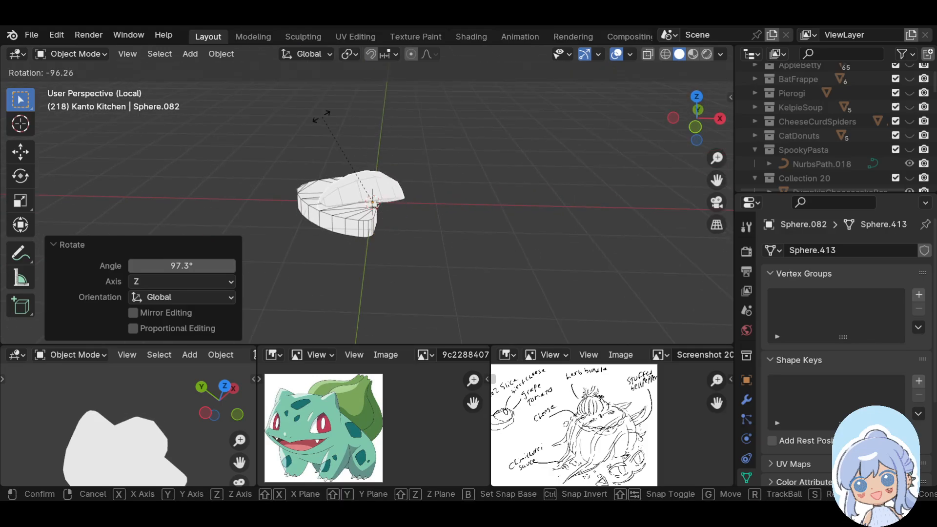
{"action": "left_click", "coordinate": [347, 140]}
{"action": "middle_click_drag", "start_coordinate": [480, 225], "coordinate": [318, 287]}
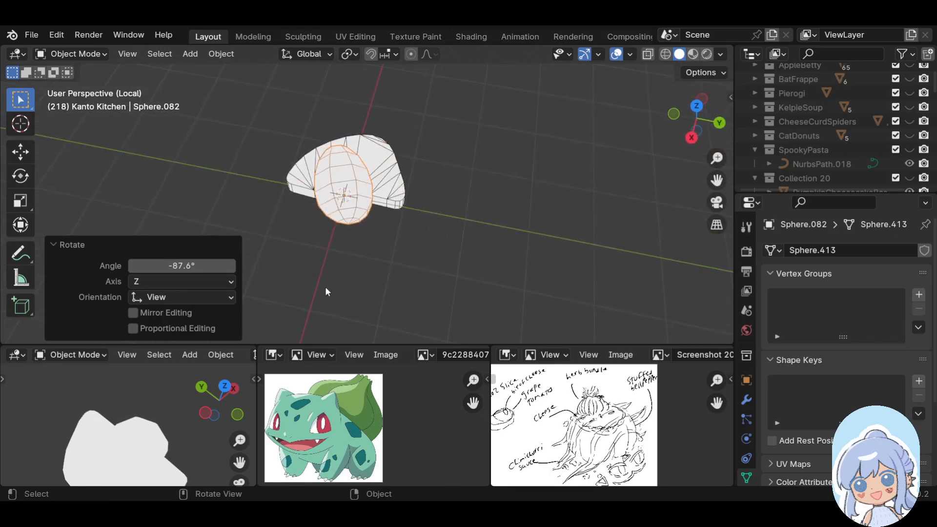
{"action": "key", "text": "r"}
{"action": "key", "text": "z"}
{"action": "left_click", "coordinate": [496, 216]}
Scale the half tomato to about 0.836 and move it about -0.379 m in X and 0.108 m in Y onto the mozzarella slice
{"action": "mouse_move", "coordinate": [496, 215]}
{"action": "middle_mouse_down"}
{"action": "mouse_move", "coordinate": [352, 261]}
{"action": "mouse_move", "coordinate": [477, 216]}
{"action": "middle_mouse_up"}
{"action": "key", "text": "s"}
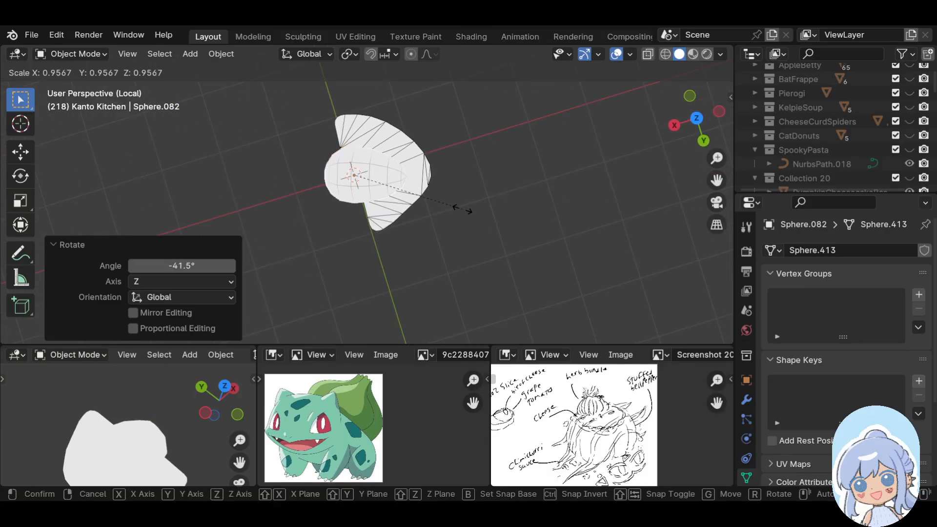
{"action": "left_click", "coordinate": [429, 209]}
{"action": "key", "text": "g"}
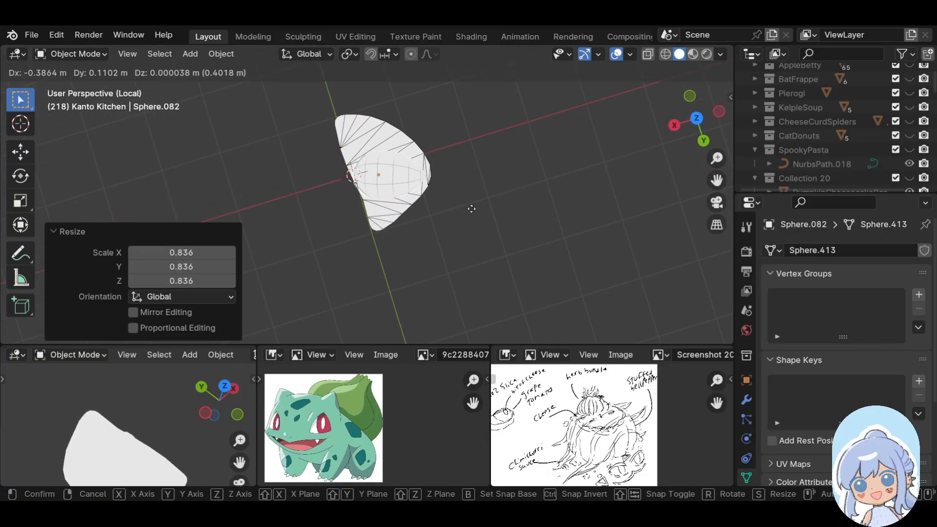
{"action": "left_click", "coordinate": [471, 209]}
Turn the half tomato slightly around the global Z axis and tilt it about -16.2° in the view plane
{"action": "key", "text": "r"}
{"action": "key", "text": "z"}
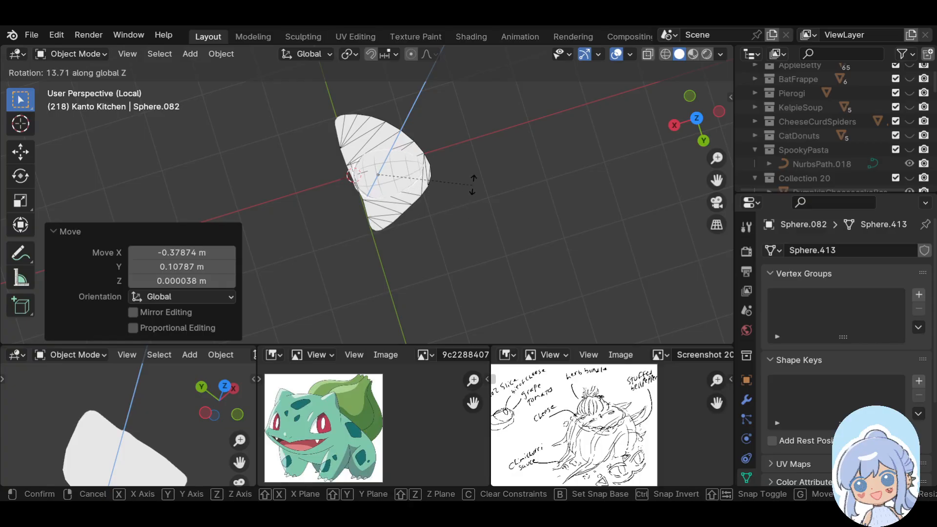
{"action": "left_click", "coordinate": [475, 172]}
{"action": "middle_click_drag", "start_coordinate": [314, 175], "coordinate": [414, 180]}
{"action": "key", "text": "r"}
{"action": "key", "text": "Escape"}
Raise the half tomato about 0.166 m along Z and tilt it slightly around the global X axis on the slice
{"action": "key", "text": "g"}
{"action": "key", "text": "z"}
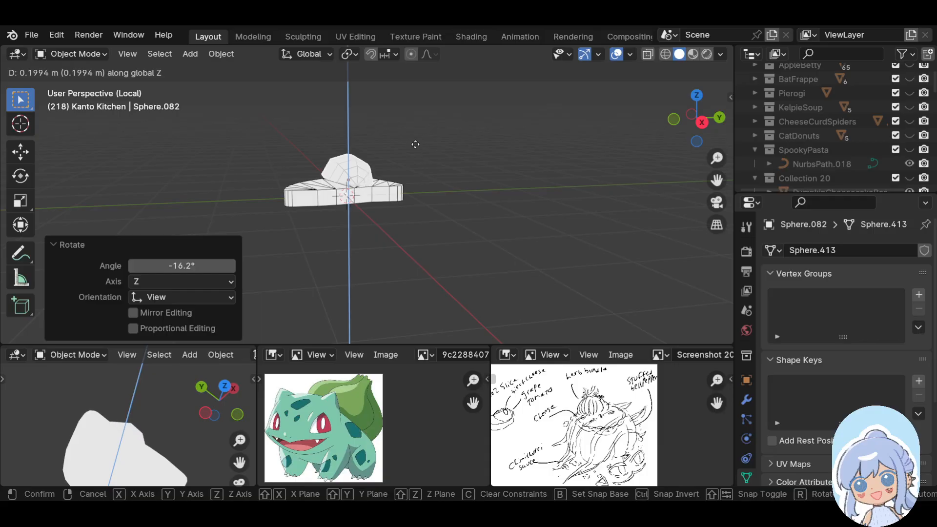
{"action": "left_click", "coordinate": [415, 149]}
{"action": "key", "text": "r"}
{"action": "key", "text": "y"}
{"action": "key", "text": "y"}
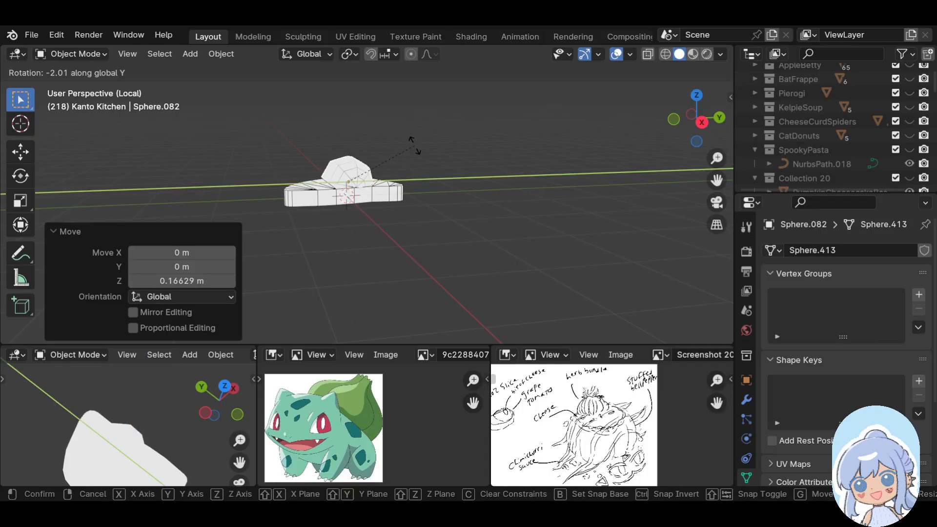
{"action": "key", "text": "x"}
{"action": "key", "text": "x"}
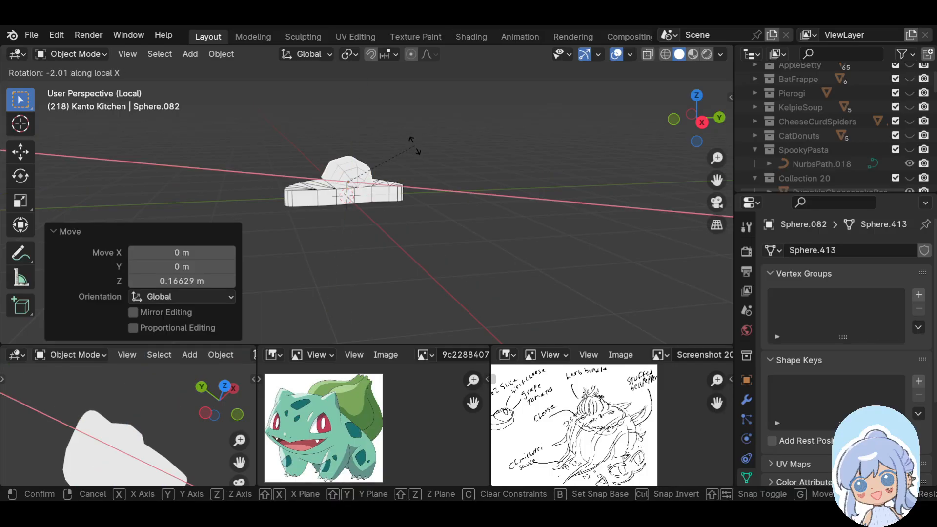
{"action": "key", "text": "x"}
{"action": "key", "text": "x"}
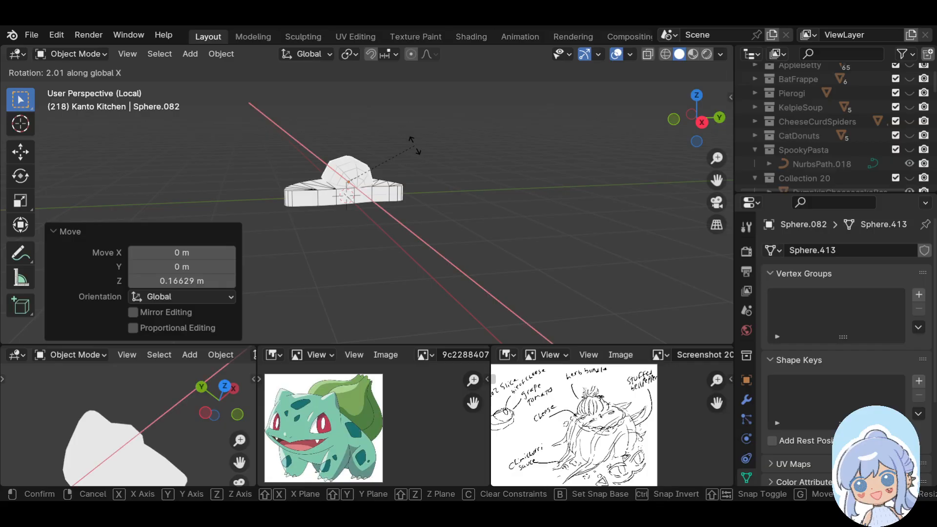
{"action": "left_click", "coordinate": [404, 138]}
Try rotating the half tomato about -10.5° around the global Z axis
{"action": "middle_click_drag", "start_coordinate": [240, 159], "coordinate": [255, 306]}
{"action": "key", "text": "r"}
{"action": "key", "text": "z"}
{"action": "left_click", "coordinate": [441, 201]}
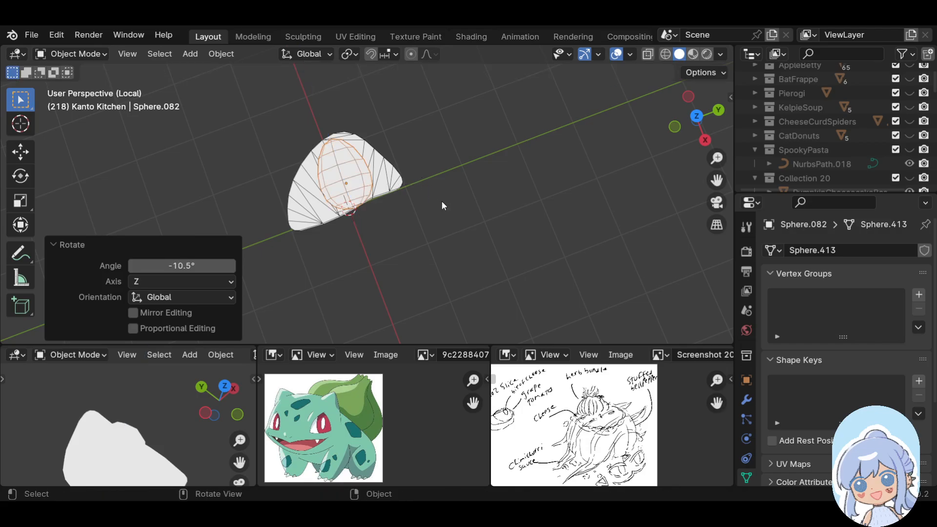
{"action": "key", "text": "ctrl+z"}
{"action": "middle_click_drag", "start_coordinate": [340, 201], "coordinate": [249, 184]}
{"action": "middle_click_drag", "start_coordinate": [381, 230], "coordinate": [448, 245]}
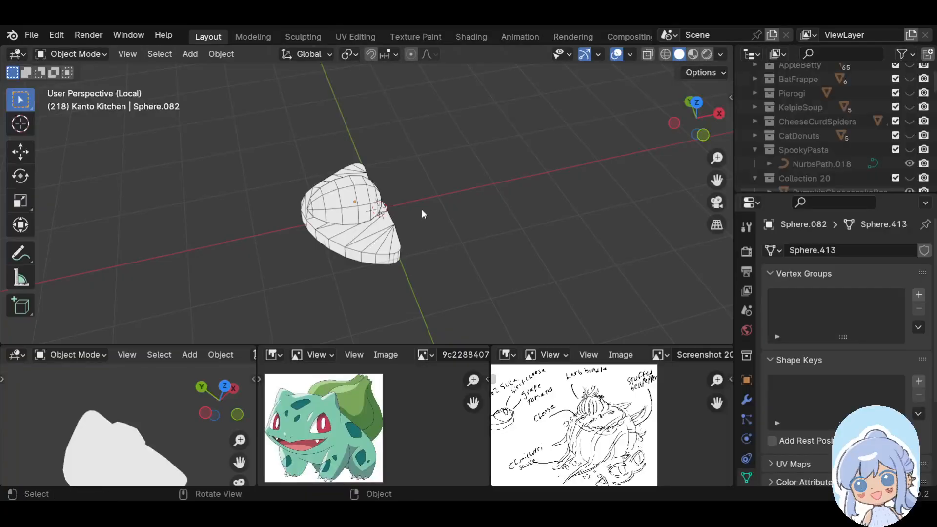
{"action": "key", "text": "shift+a"}
{"action": "key", "text": "Escape"}
Select the mozzarella slice and create a new material for it
{"action": "left_click", "coordinate": [367, 240]}
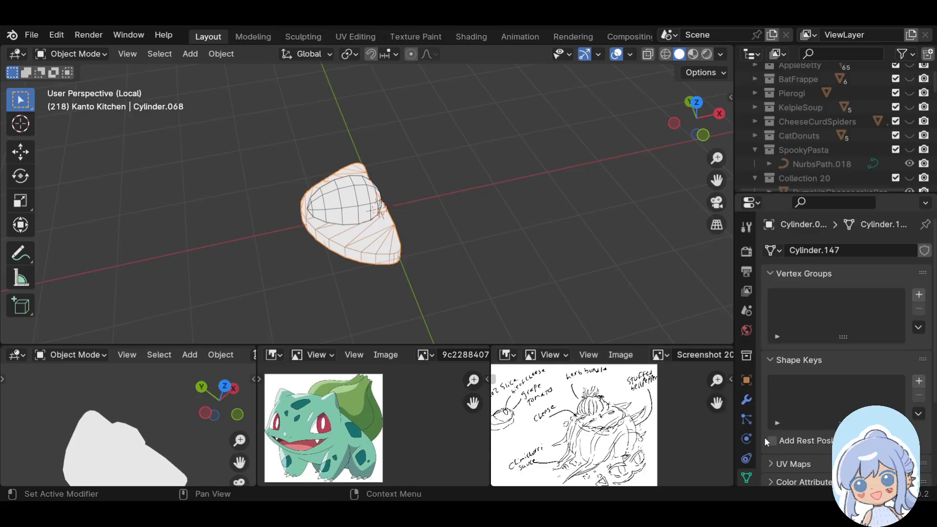
{"action": "scroll", "coordinate": [794, 316], "scroll_direction": "down", "scroll_amount": 5}
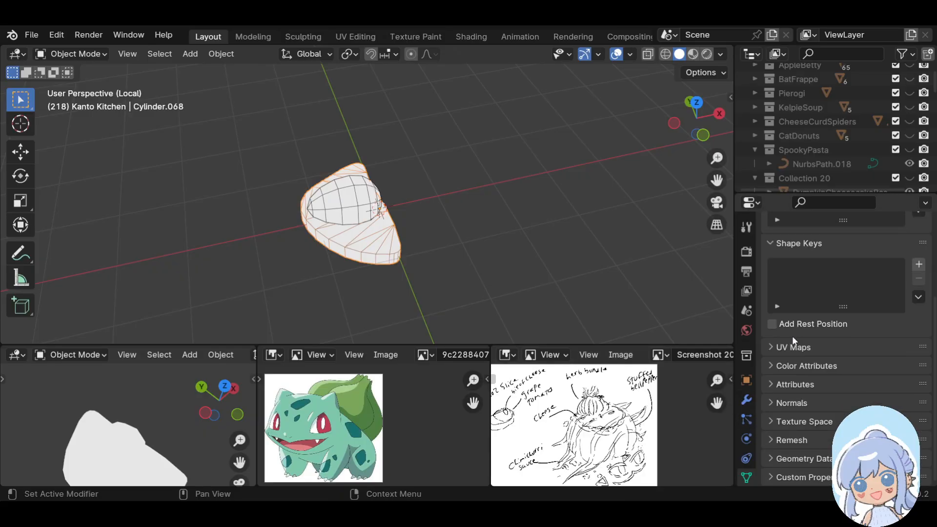
{"action": "scroll", "coordinate": [749, 365], "scroll_direction": "down", "scroll_amount": 3}
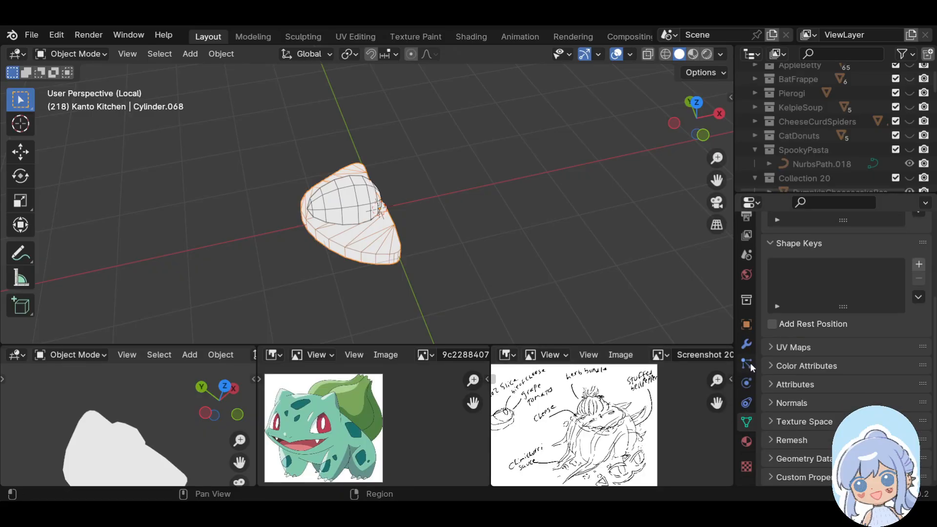
{"action": "left_click", "coordinate": [746, 441]}
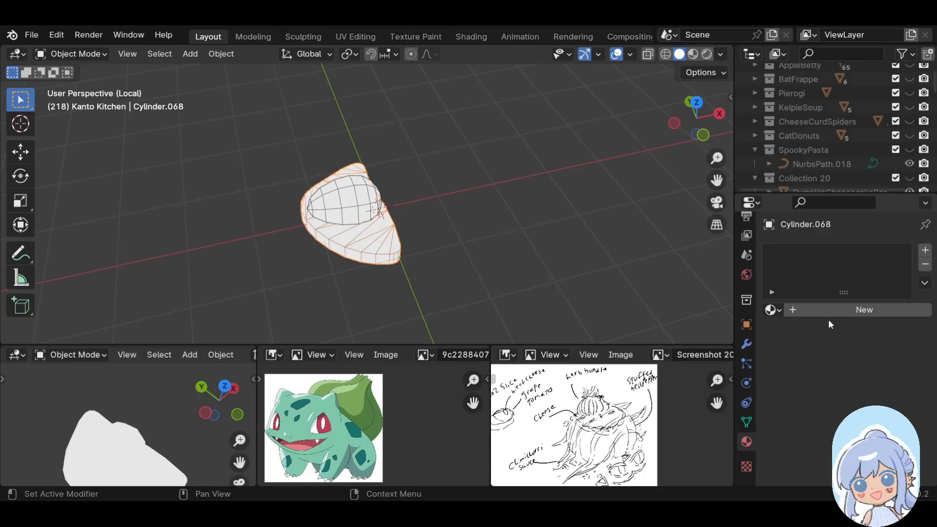
{"action": "left_click", "coordinate": [877, 309]}
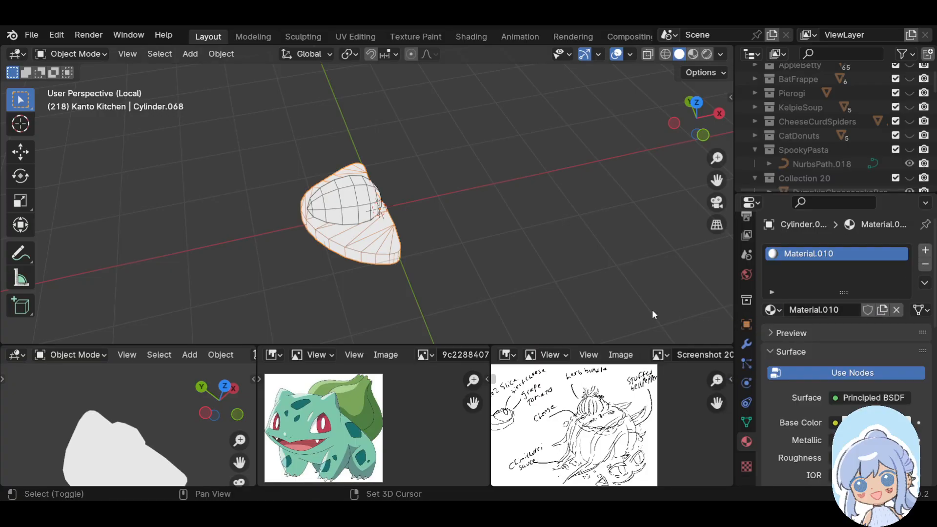
Link the slice to the OuijaCheeseBoard collection and name its new material mozCheeseSlice
{"action": "key", "text": "shift+m"}
{"action": "left_click", "coordinate": [620, 313]}
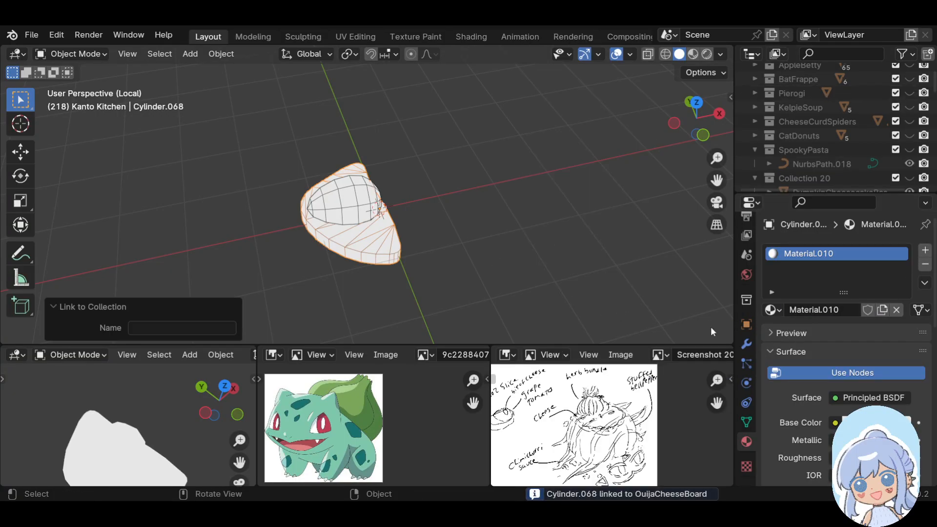
{"action": "left_click", "coordinate": [803, 309]}
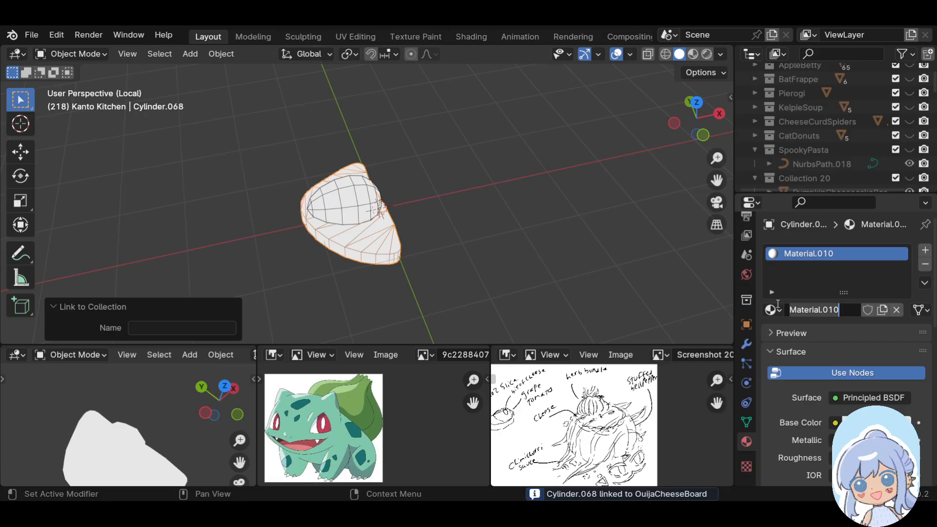
{"action": "type", "text": "moz"}
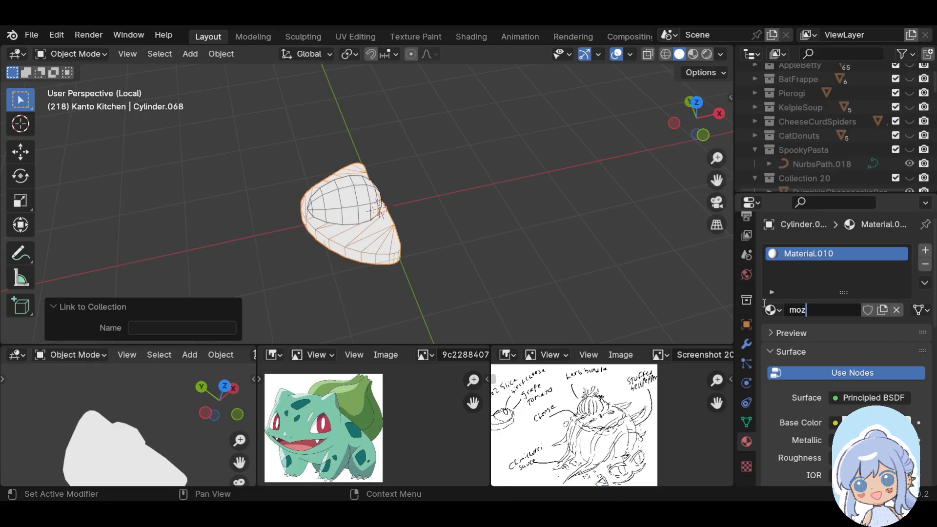
{"action": "type", "text": "CheeseSlice"}
{"action": "key", "text": "Return"}
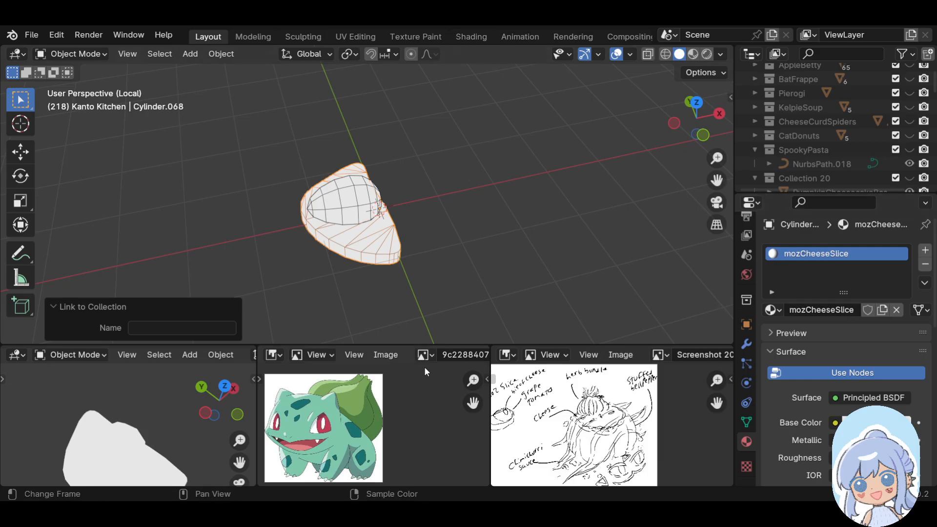
Duplicate the mozzarella slice and place the copy about 1.117 m above it along Z
{"action": "left_click", "coordinate": [384, 251]}
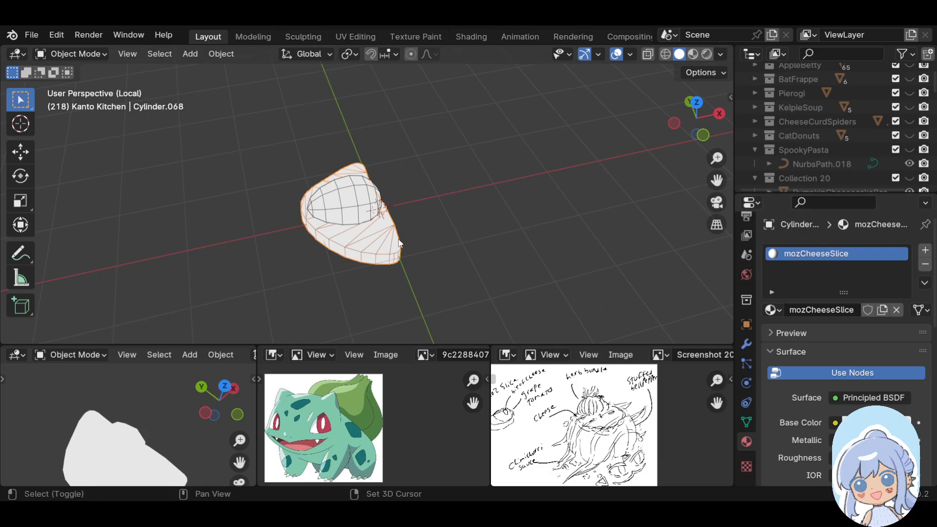
{"action": "key", "text": "shift+d"}
{"action": "key", "text": "z"}
{"action": "left_click", "coordinate": [391, 188]}
Narrow the duplicated slice to about 0.206 along the global Y axis and shorten it along the global X axis
{"action": "middle_click_drag", "start_coordinate": [432, 153], "coordinate": [274, 242]}
{"action": "key", "text": "s"}
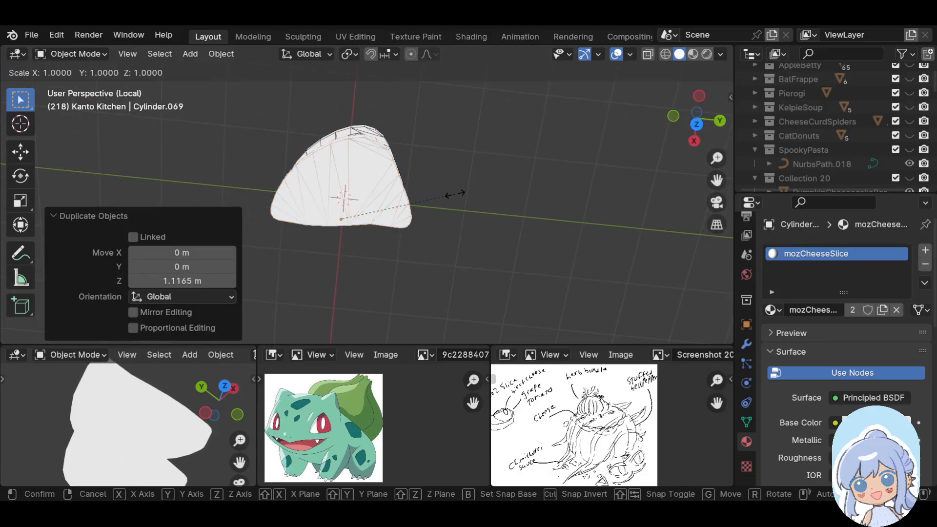
{"action": "key", "text": "x"}
{"action": "key", "text": "y"}
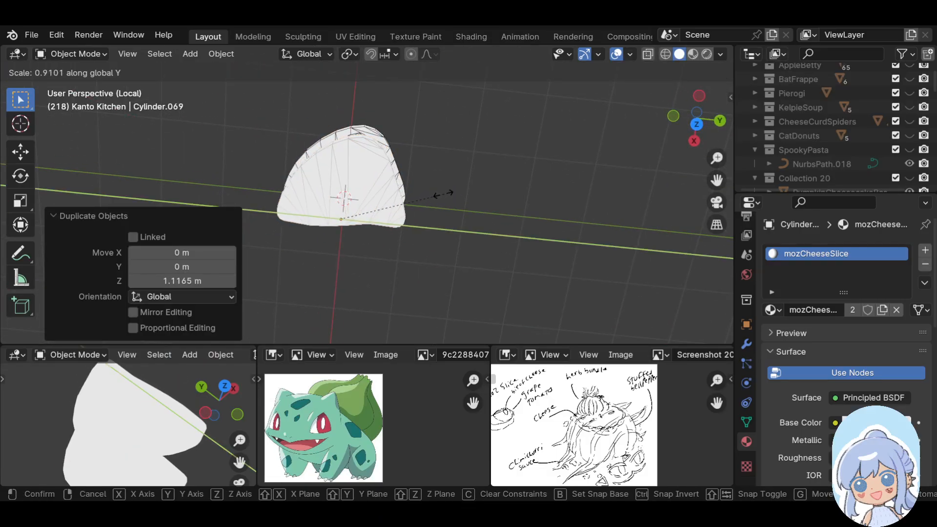
{"action": "left_click", "coordinate": [361, 206]}
{"action": "middle_click_drag", "start_coordinate": [362, 206], "coordinate": [385, 167]}
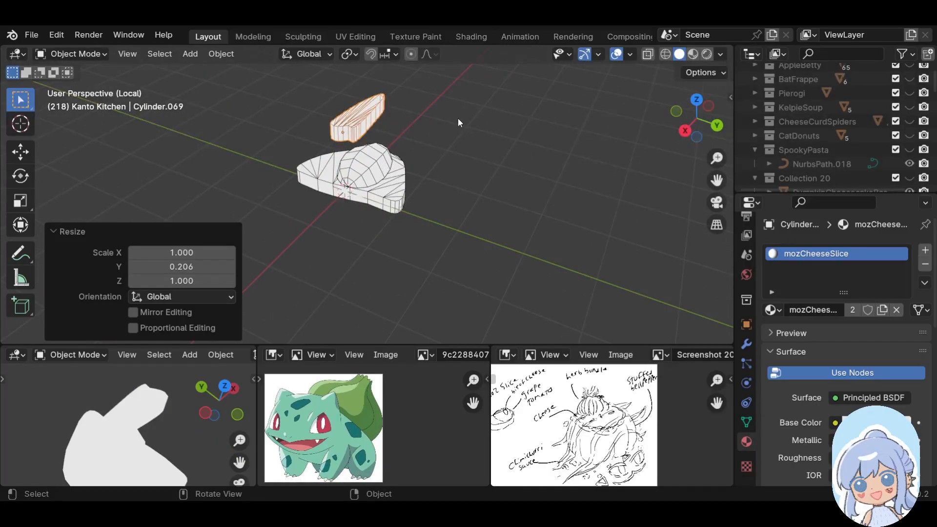
{"action": "key", "text": "s"}
{"action": "key", "text": "y"}
{"action": "key", "text": "x"}
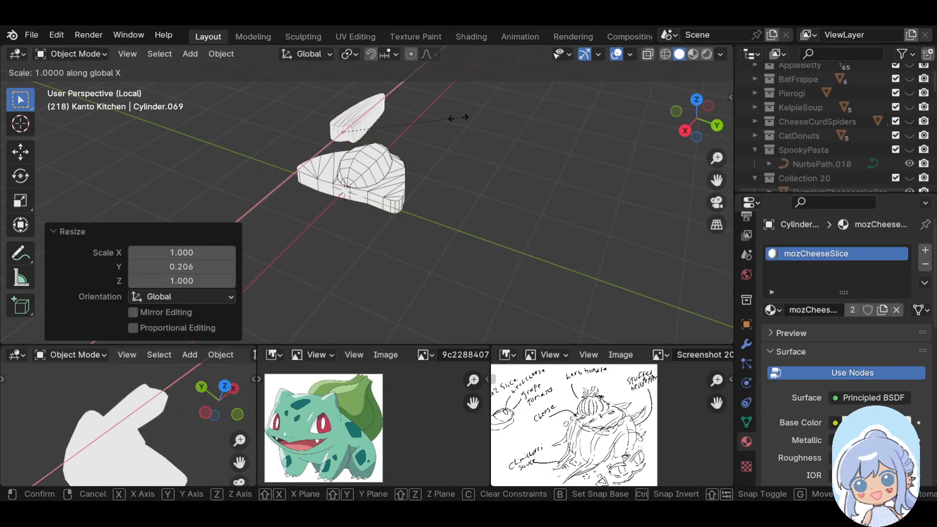
{"action": "left_click", "coordinate": [402, 126]}
Lower the narrow slice onto the half tomato, moving it about -0.168 m in X, 0.227 m in Y and -0.454 m in Z
{"action": "middle_click_drag", "start_coordinate": [402, 126], "coordinate": [496, 128]}
{"action": "key", "text": "g"}
{"action": "left_click", "coordinate": [347, 156]}
{"action": "middle_click_drag", "start_coordinate": [347, 156], "coordinate": [448, 124]}
{"action": "key", "text": "g"}
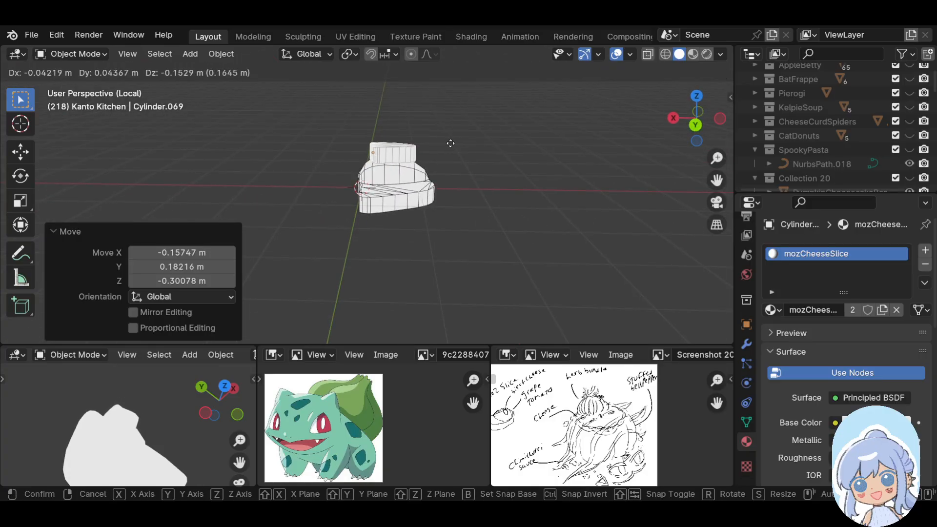
{"action": "left_click", "coordinate": [448, 143]}
Center the narrow slice on top of the half tomato by shifting it about -0.15 m in Y and slightly down, leaving it deselected
{"action": "middle_click_drag", "start_coordinate": [314, 161], "coordinate": [487, 173]}
{"action": "key", "text": "g"}
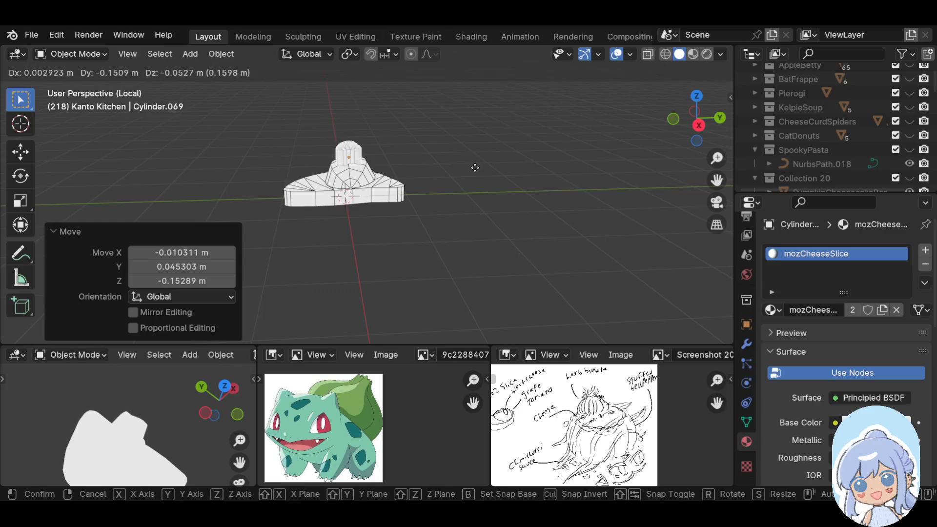
{"action": "left_click", "coordinate": [476, 171]}
{"action": "middle_click_drag", "start_coordinate": [277, 197], "coordinate": [432, 163]}
{"action": "left_click", "coordinate": [407, 200]}
Enter Edit Mode on the narrow slice on top of the tomato and clear the full mesh selection
{"action": "middle_click_drag", "start_coordinate": [407, 203], "coordinate": [305, 144]}
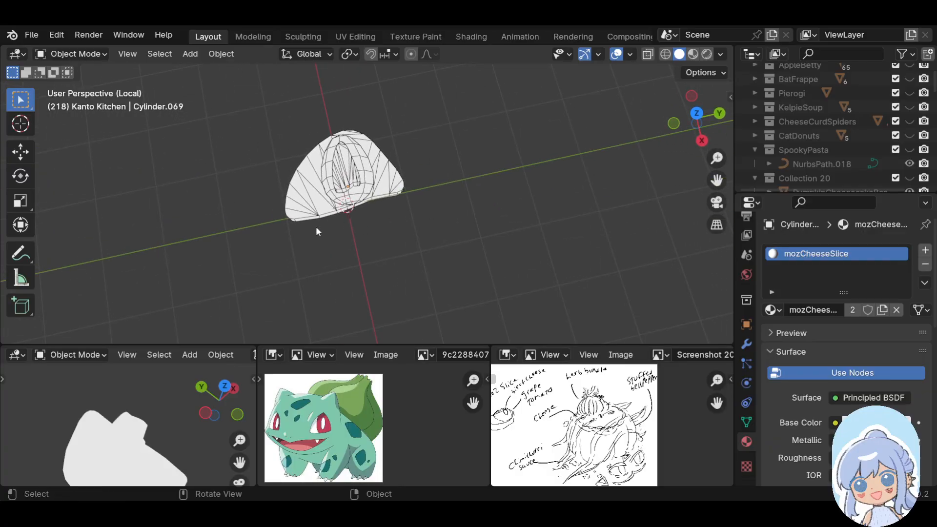
{"action": "middle_click_drag", "start_coordinate": [372, 222], "coordinate": [459, 209], "text": "shift"}
{"action": "scroll", "coordinate": [464, 208], "scroll_direction": "up", "scroll_amount": 4}
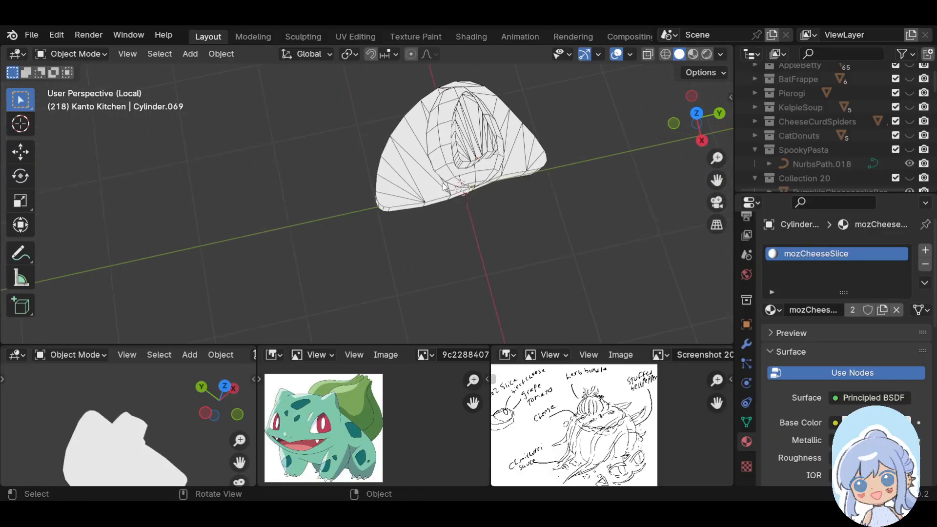
{"action": "middle_click_drag", "start_coordinate": [536, 195], "coordinate": [478, 252], "text": "shift"}
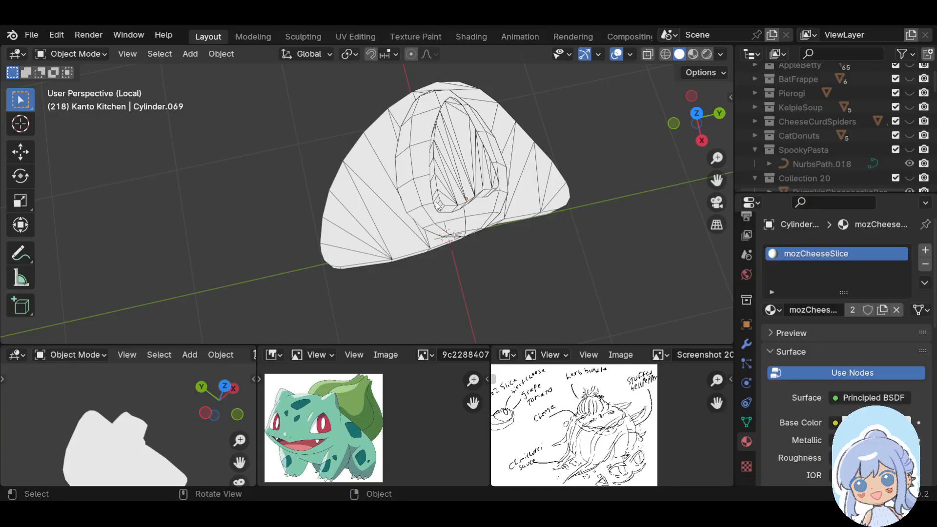
{"action": "left_click", "coordinate": [99, 53]}
{"action": "left_click", "coordinate": [78, 86]}
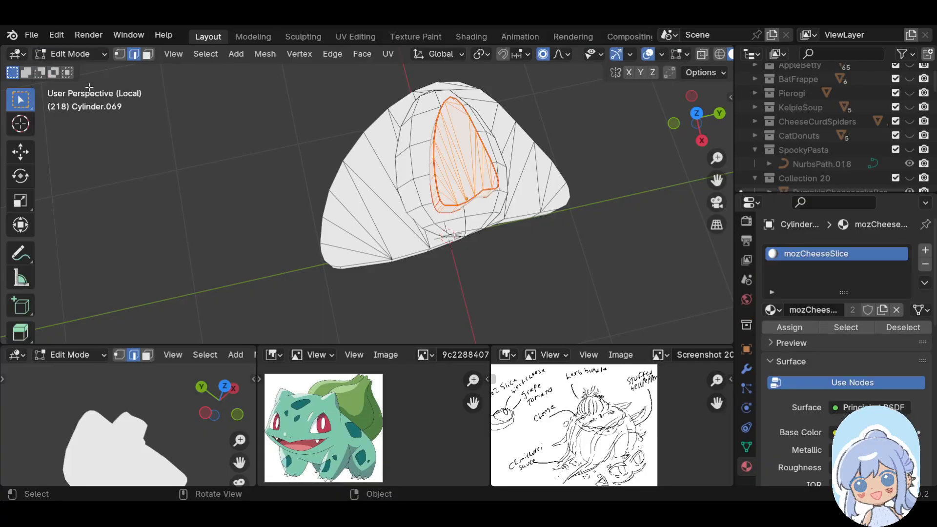
{"action": "key", "text": "alt+a"}
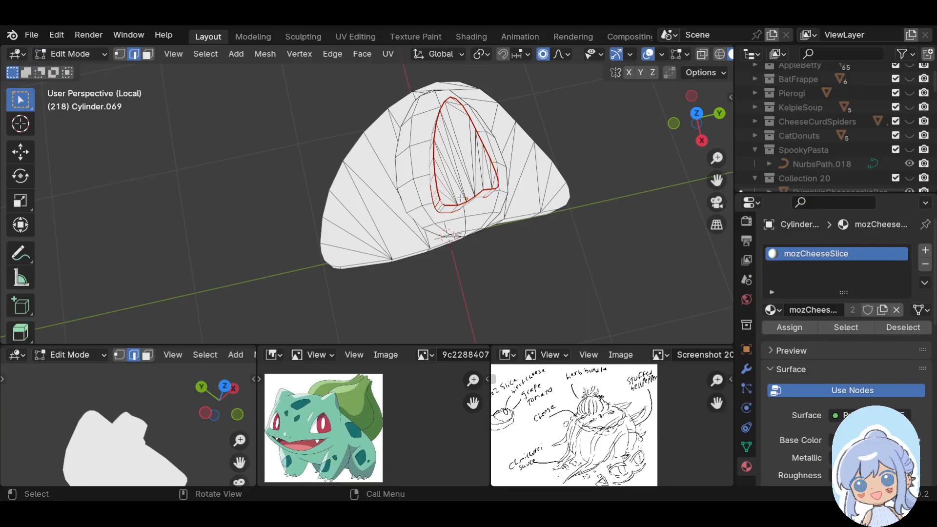
{"action": "middle_click_drag", "start_coordinate": [460, 200], "coordinate": [421, 163]}
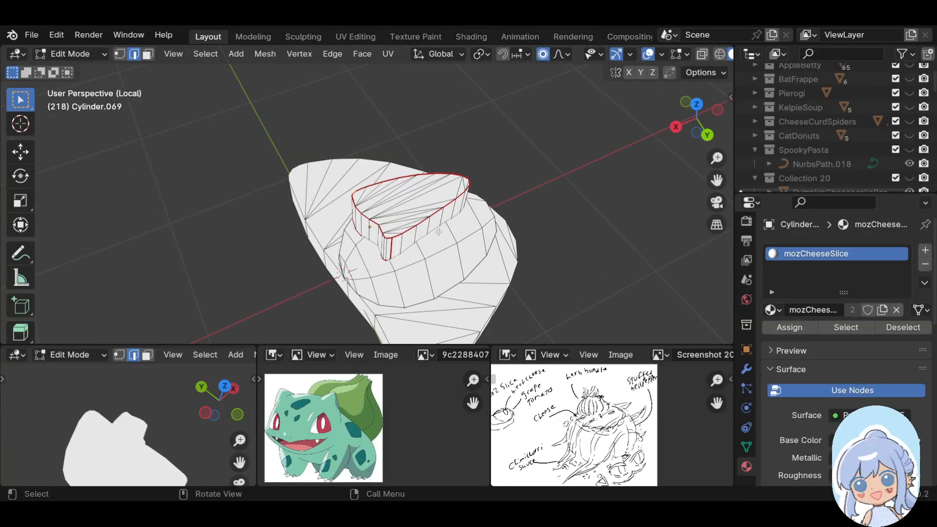
{"action": "key", "text": "g"}
{"action": "key", "text": "y"}
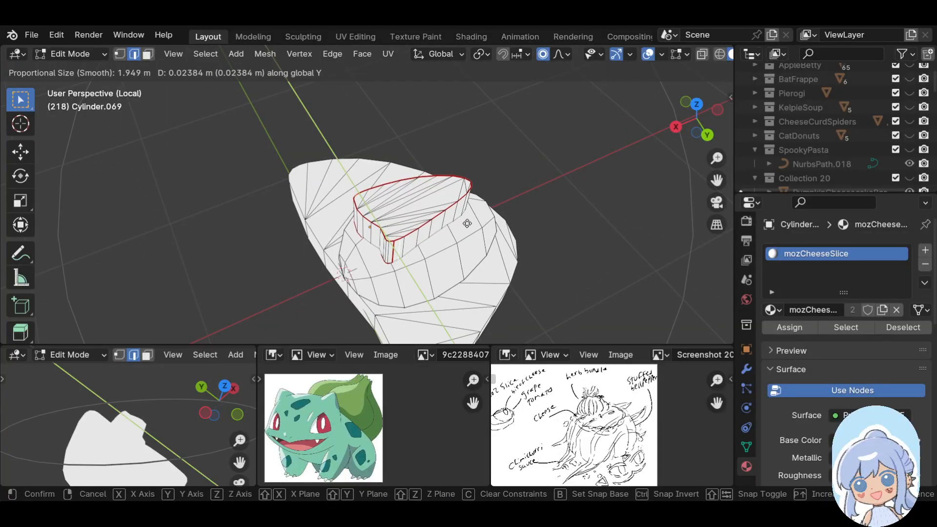
{"action": "key", "text": "y"}
{"action": "scroll", "coordinate": [481, 217], "scroll_direction": "up", "scroll_amount": 11}
{"action": "scroll", "coordinate": [482, 215], "scroll_direction": "up", "scroll_amount": 5}
{"action": "right_click", "coordinate": [483, 216]}
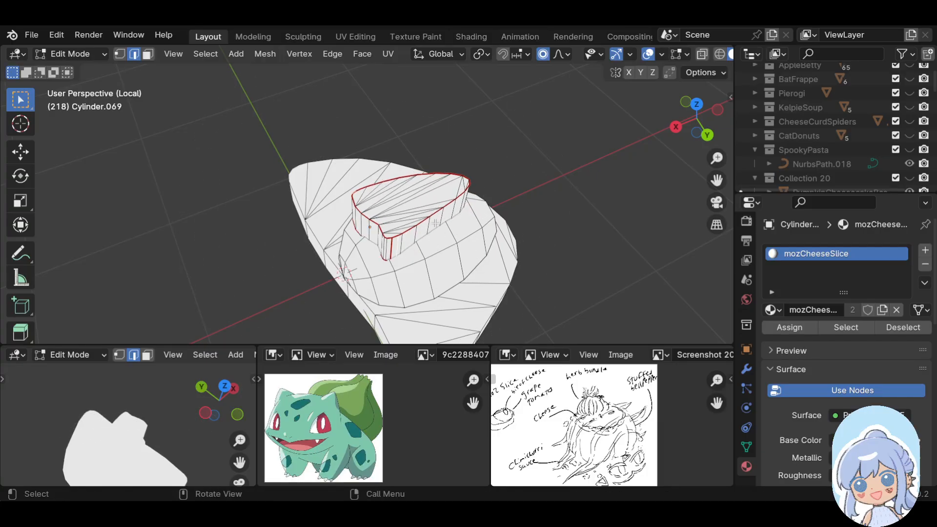
Try moving the end of the narrow slice about -0.107 m along X with smooth proportional editing at size 0.164
{"action": "middle_click_drag", "start_coordinate": [315, 207], "coordinate": [494, 179]}
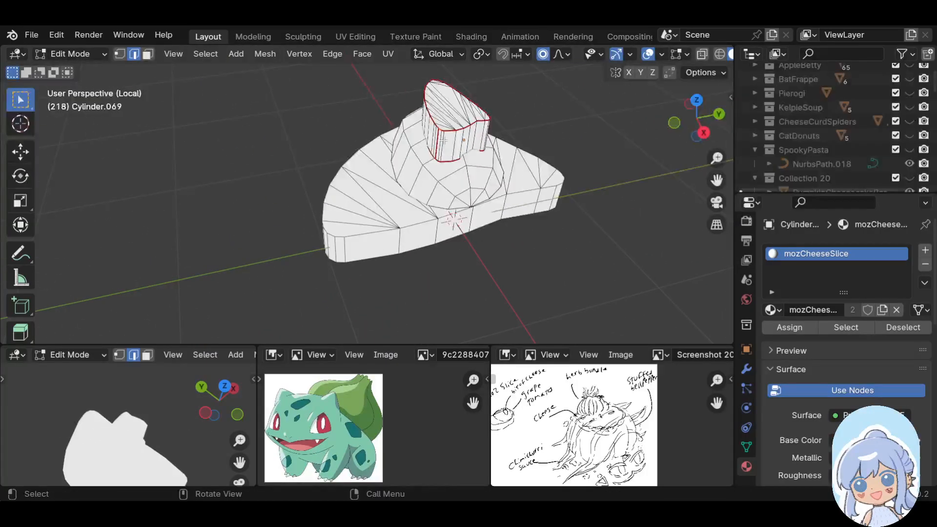
{"action": "middle_click_drag", "start_coordinate": [520, 145], "coordinate": [403, 202]}
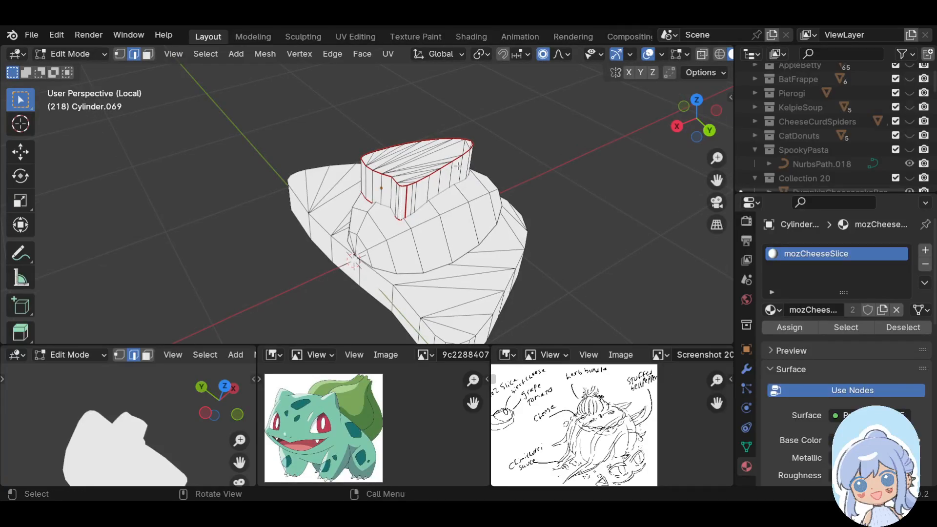
{"action": "key", "text": "g"}
{"action": "key", "text": "x"}
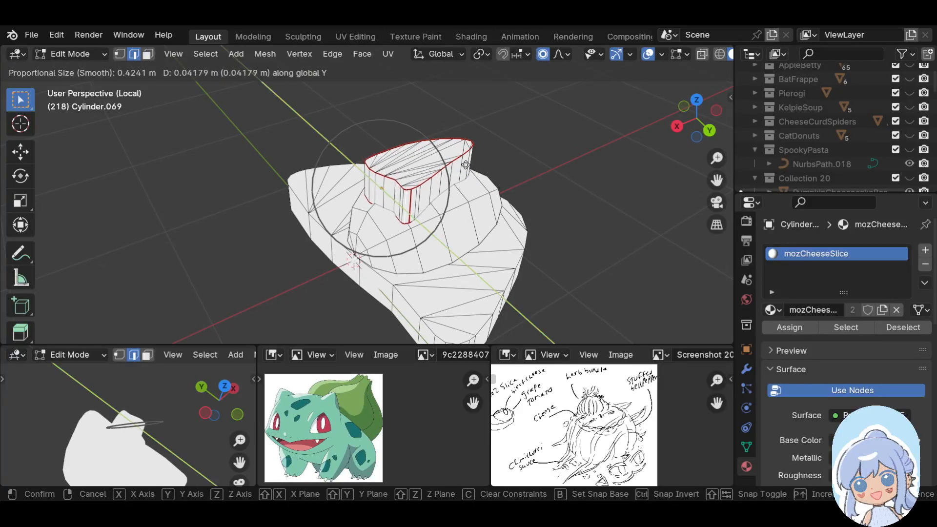
{"action": "scroll", "coordinate": [464, 166], "scroll_direction": "up", "scroll_amount": 9}
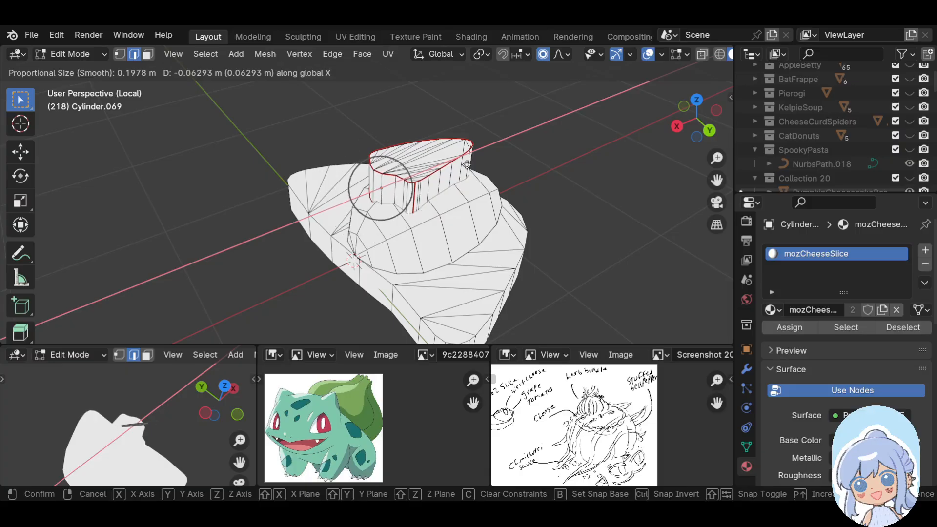
{"action": "scroll", "coordinate": [464, 167], "scroll_direction": "up", "scroll_amount": 1}
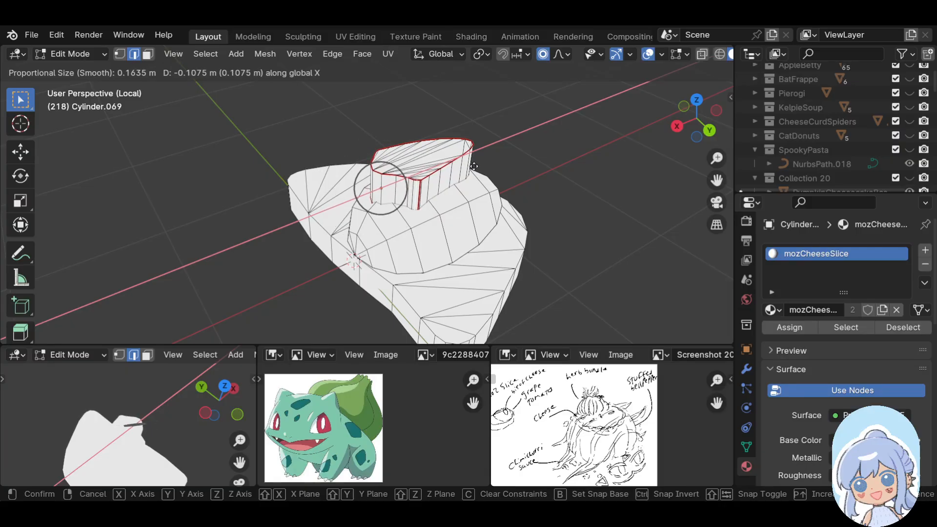
{"action": "left_click", "coordinate": [474, 167]}
Undo the X move of the narrow slice's end and return to Object Mode
{"action": "middle_click_drag", "start_coordinate": [473, 167], "coordinate": [468, 275]}
{"action": "scroll", "coordinate": [466, 275], "scroll_direction": "down", "scroll_amount": 4}
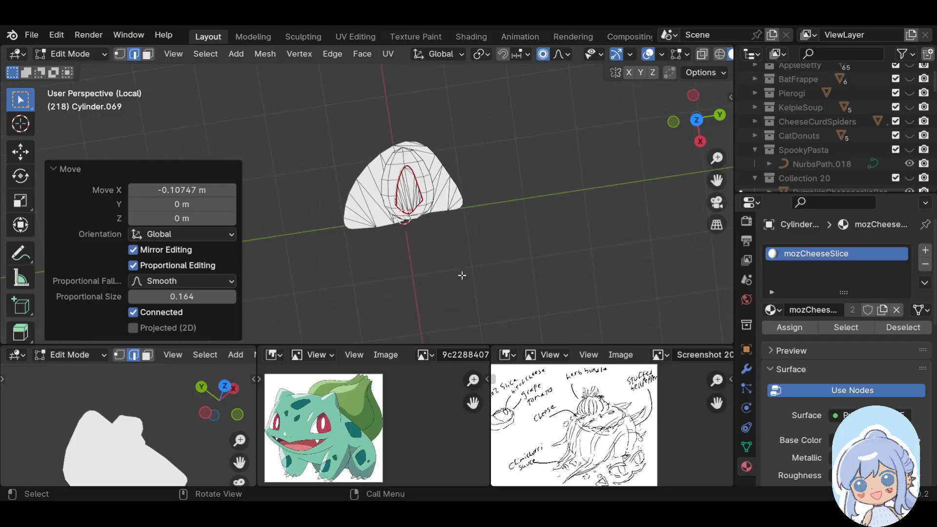
{"action": "key", "text": "ctrl+z"}
{"action": "left_click", "coordinate": [71, 54]}
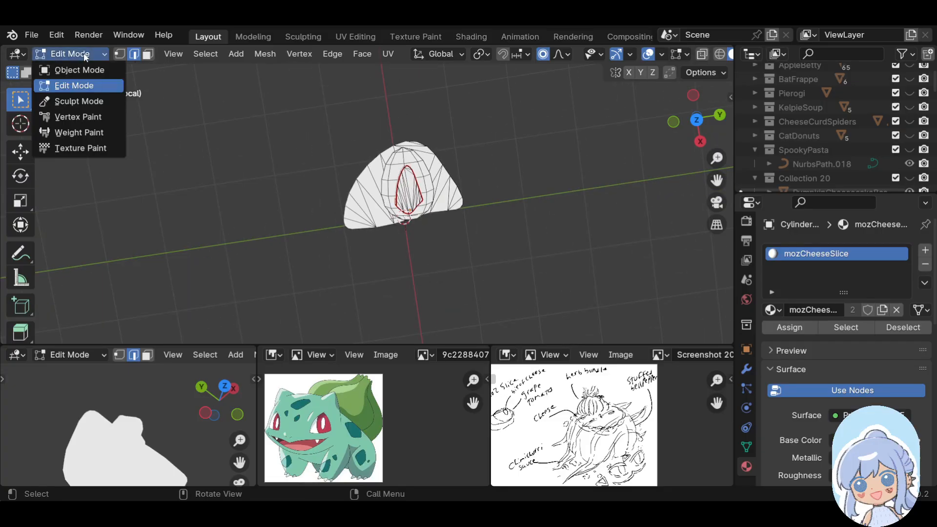
{"action": "left_click", "coordinate": [104, 72]}
Give the half tomato a new material named CherryTomatoSliceRed
{"action": "middle_click_drag", "start_coordinate": [322, 242], "coordinate": [408, 225]}
{"action": "left_click", "coordinate": [408, 204]}
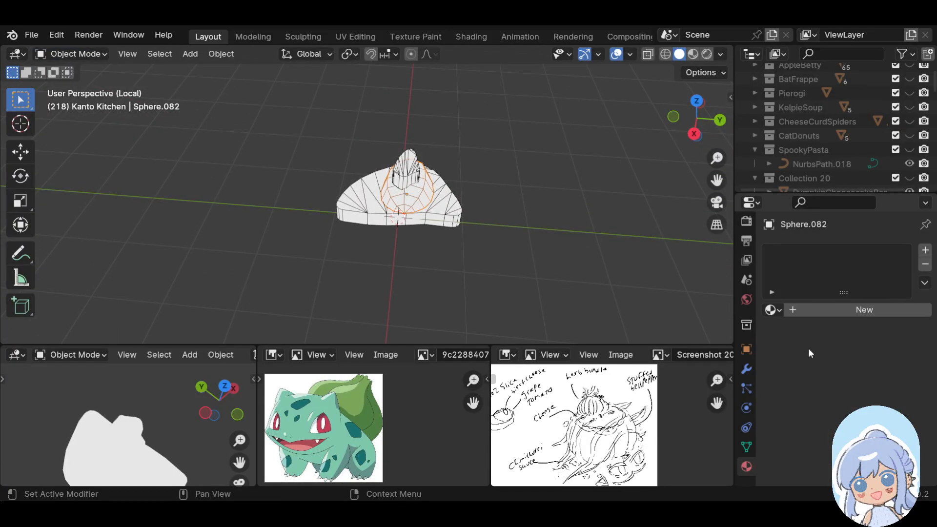
{"action": "left_click", "coordinate": [853, 308]}
{"action": "left_click", "coordinate": [814, 310]}
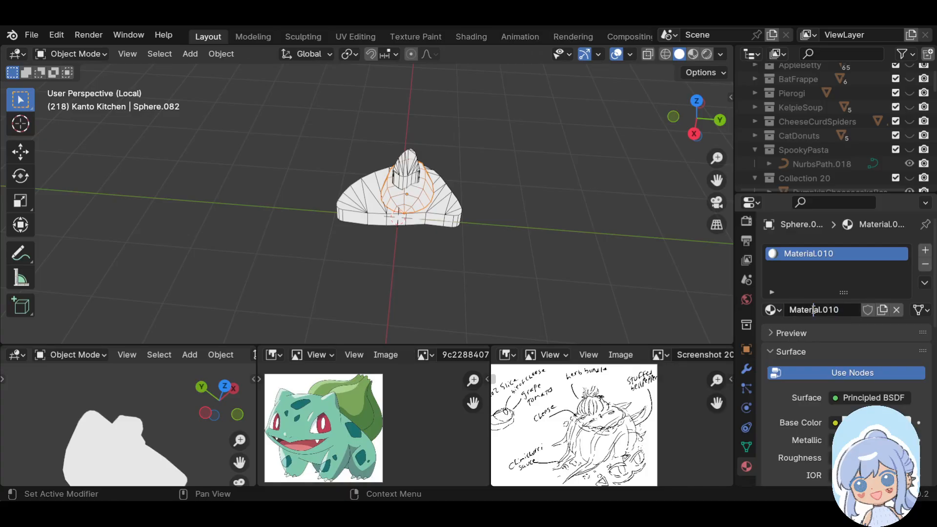
{"action": "left_click_drag", "start_coordinate": [842, 310], "coordinate": [749, 302]}
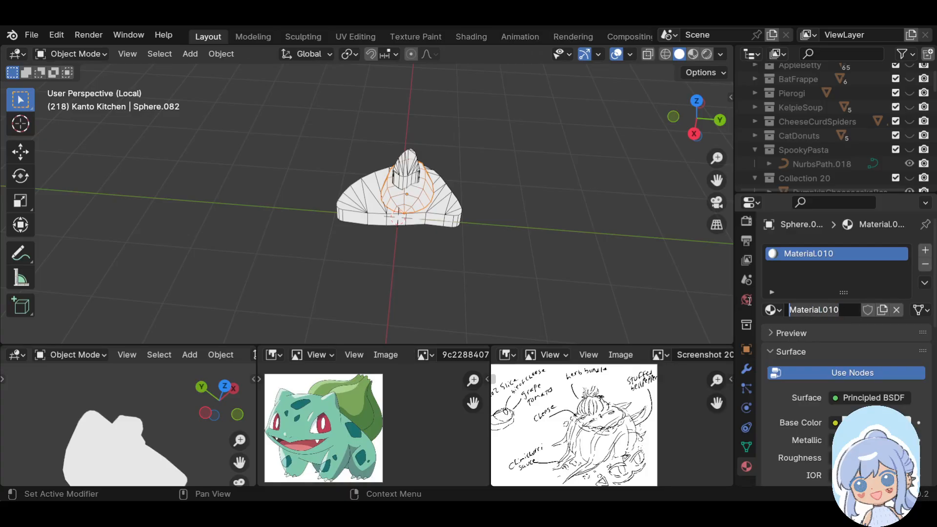
{"action": "type", "text": "CherryTomatoSliceRed"}
{"action": "key", "text": "Return"}
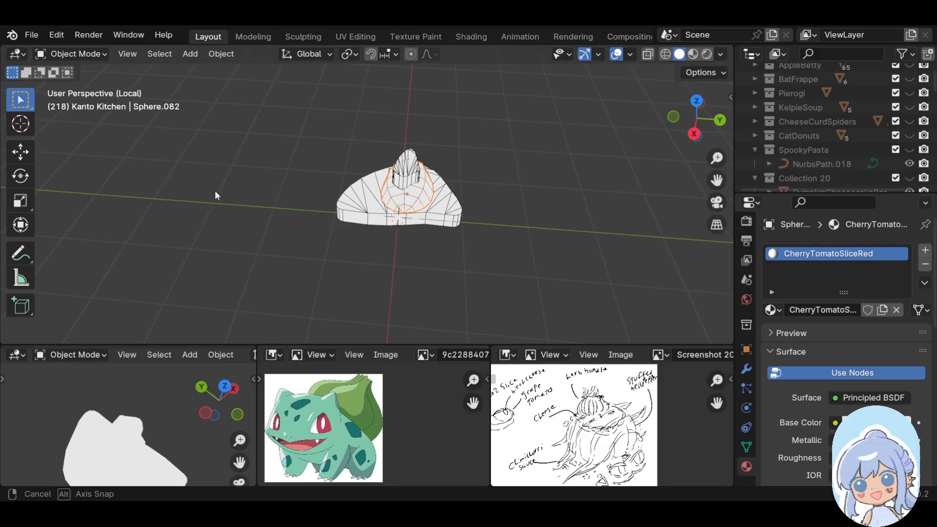
Move the mozzarella slice, cheese strip and half tomato objects into the Bulbasaur collection
{"action": "middle_click_drag", "start_coordinate": [214, 190], "coordinate": [286, 192]}
{"action": "middle_click_drag", "start_coordinate": [392, 232], "coordinate": [409, 260]}
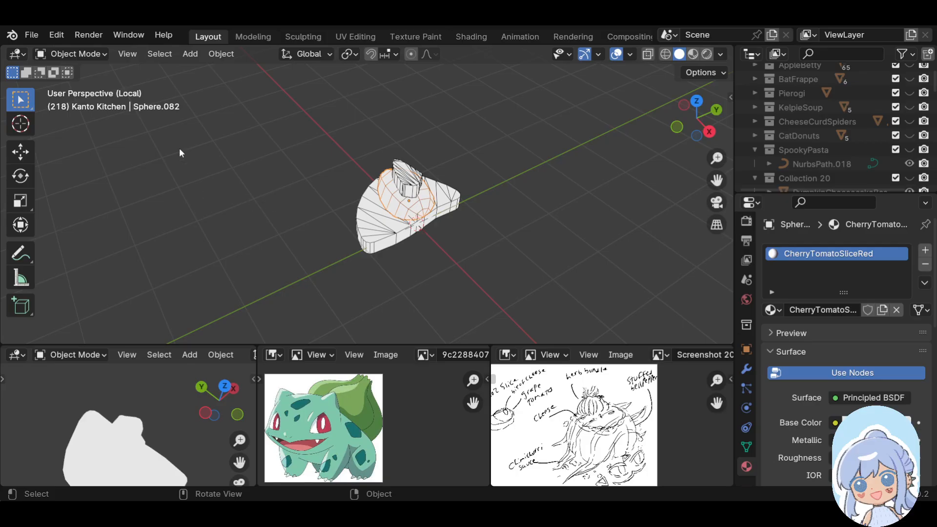
{"action": "scroll", "coordinate": [838, 108], "scroll_direction": "down", "scroll_amount": 15}
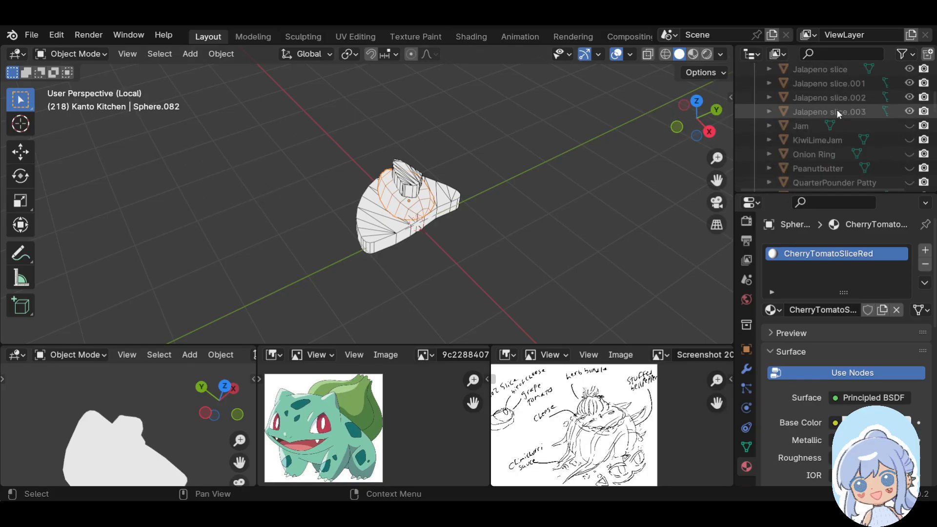
{"action": "scroll", "coordinate": [836, 109], "scroll_direction": "down", "scroll_amount": 3}
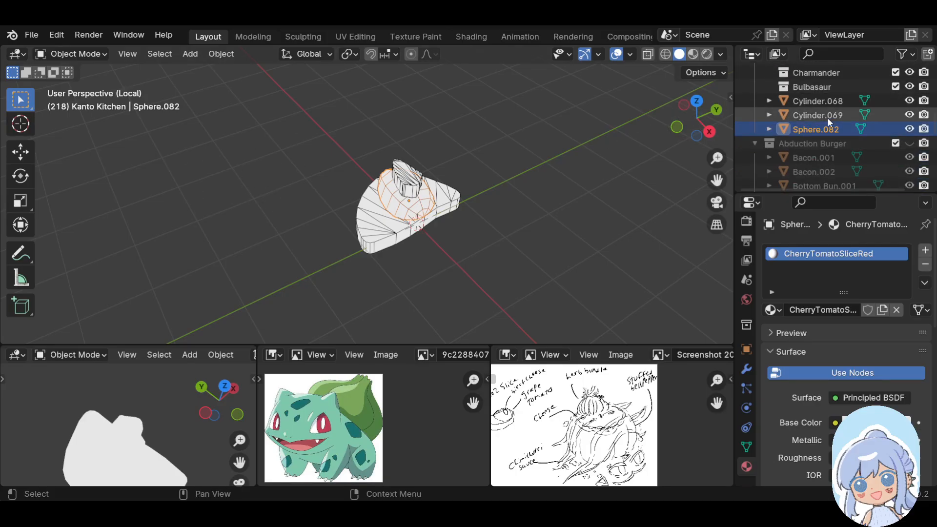
{"action": "scroll", "coordinate": [820, 141], "scroll_direction": "up", "scroll_amount": 3}
{"action": "scroll", "coordinate": [811, 161], "scroll_direction": "down", "scroll_amount": 2}
{"action": "left_click", "coordinate": [810, 132], "text": "shift"}
{"action": "left_click_drag", "start_coordinate": [813, 155], "coordinate": [823, 118]}
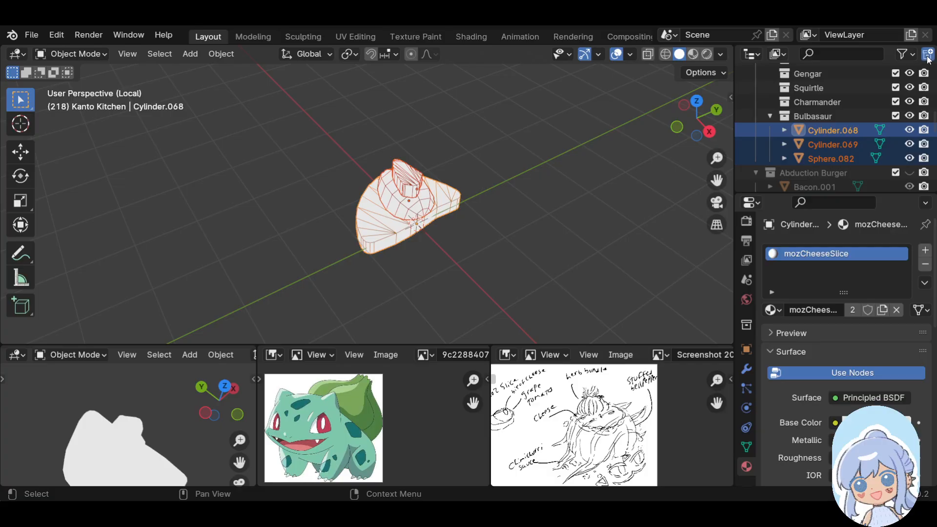
Place the new empty collection NewItem.004 inside Bulbasaur and rename it Eye
{"action": "scroll", "coordinate": [823, 119], "scroll_direction": "down", "scroll_amount": 3}
{"action": "scroll", "coordinate": [820, 123], "scroll_direction": "up", "scroll_amount": 4}
{"action": "scroll", "coordinate": [815, 118], "scroll_direction": "down", "scroll_amount": 5}
{"action": "scroll", "coordinate": [805, 112], "scroll_direction": "up", "scroll_amount": 2}
{"action": "left_click", "coordinate": [756, 113]}
{"action": "scroll", "coordinate": [830, 134], "scroll_direction": "down", "scroll_amount": 2}
{"action": "left_click_drag", "start_coordinate": [815, 113], "coordinate": [830, 96]}
{"action": "left_click", "coordinate": [817, 115]}
{"action": "double_click", "coordinate": [818, 117]}
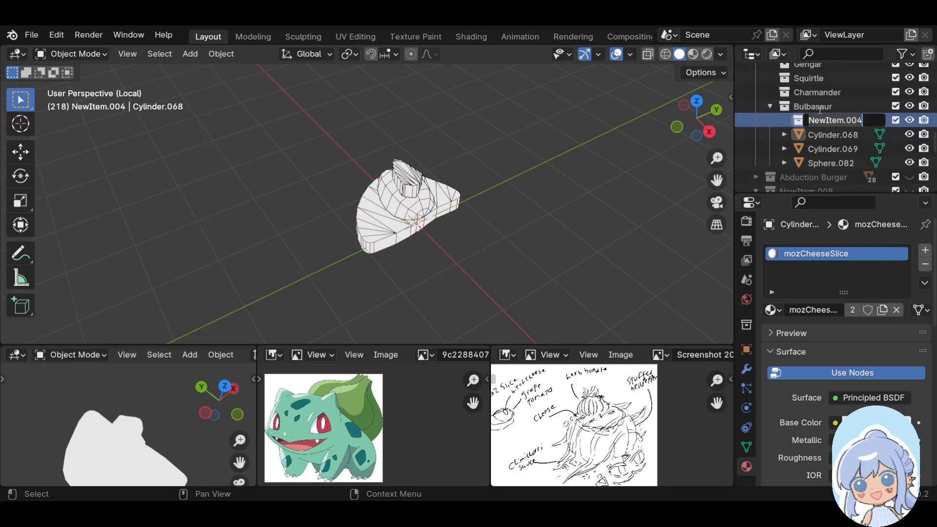
{"action": "type", "text": "Eye"}
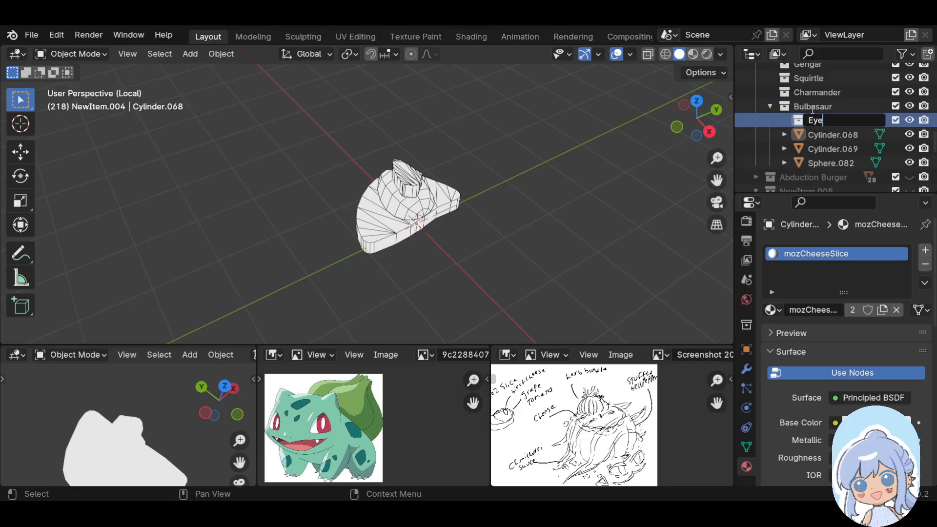
{"action": "key", "text": "Return"}
Move the mozzarella slice, cheese strip and half tomato into the Eye collection, collapse it and deselect everything
{"action": "left_click", "coordinate": [829, 135]}
{"action": "left_click", "coordinate": [826, 166], "text": "shift"}
{"action": "left_click_drag", "start_coordinate": [827, 138], "coordinate": [814, 122]}
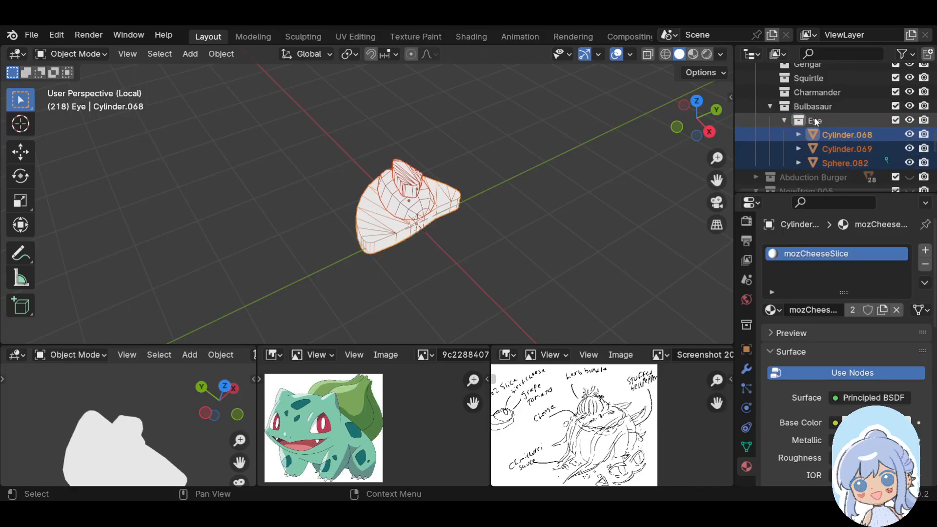
{"action": "left_click", "coordinate": [784, 120]}
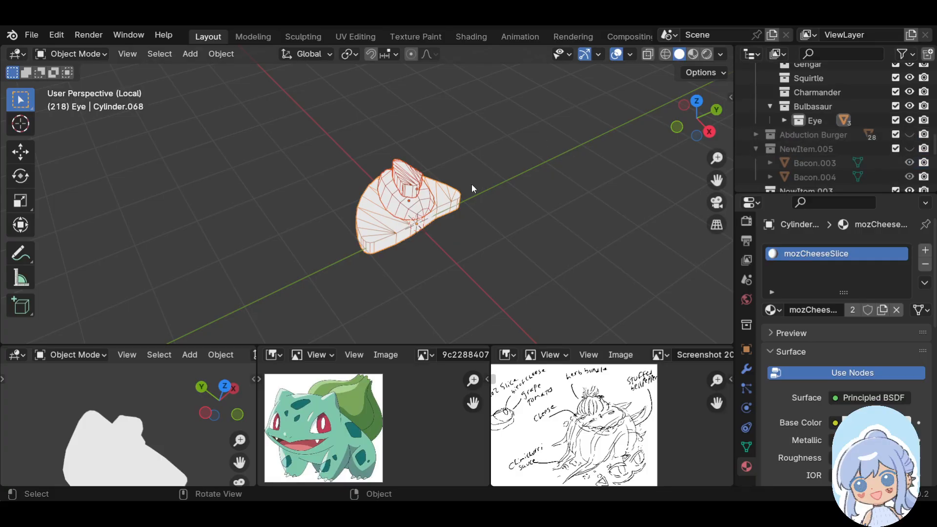
{"action": "left_click", "coordinate": [510, 155]}
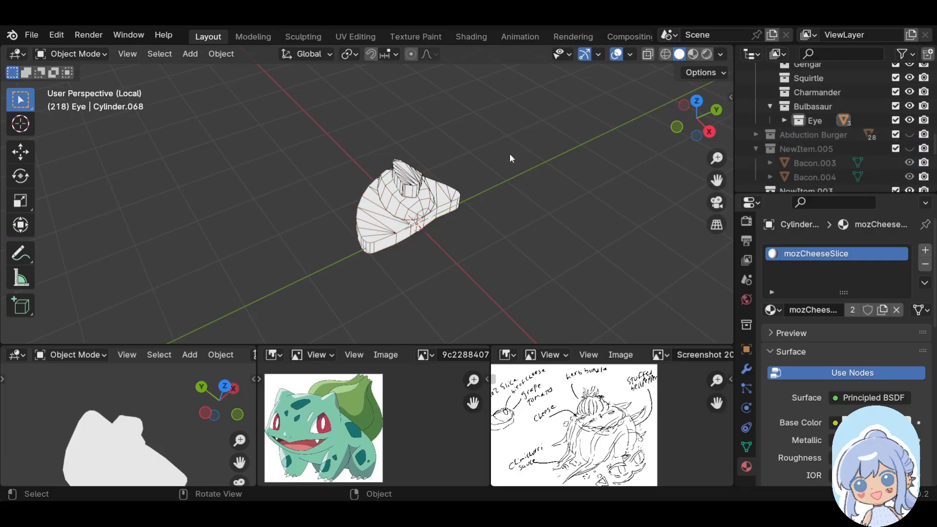
Hide the Eye collection and add a new collection named HerbBundle inside Bulbasaur
{"action": "left_click", "coordinate": [909, 120]}
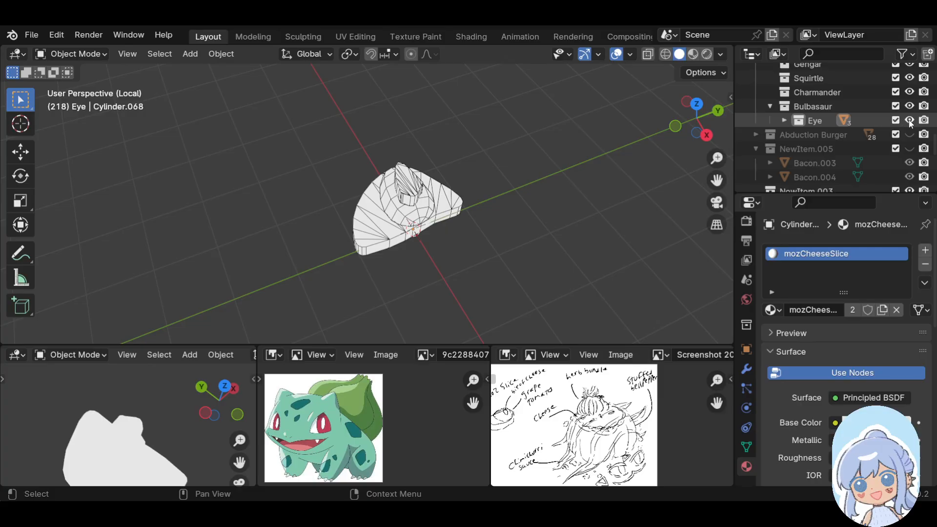
{"action": "left_click", "coordinate": [812, 106]}
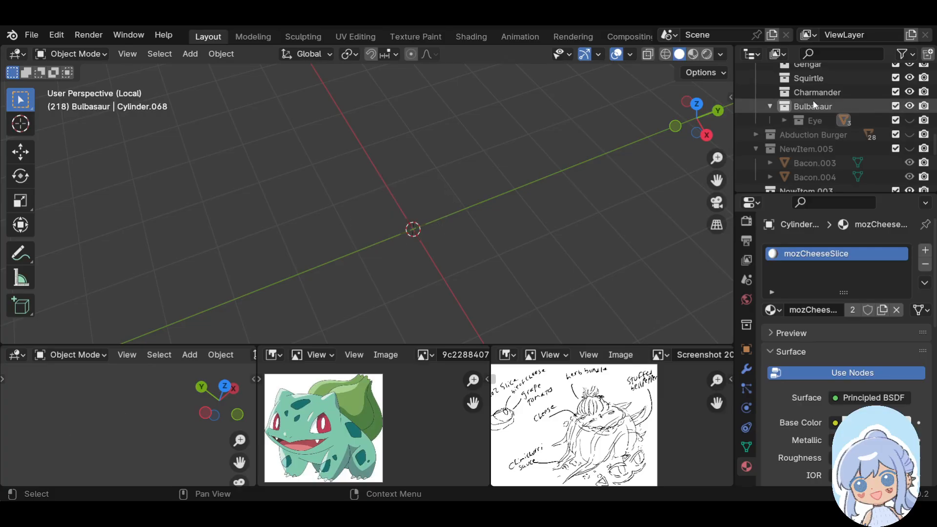
{"action": "left_click", "coordinate": [928, 54]}
{"action": "double_click", "coordinate": [824, 133]}
{"action": "scroll", "coordinate": [824, 131], "scroll_direction": "down", "scroll_amount": 1}
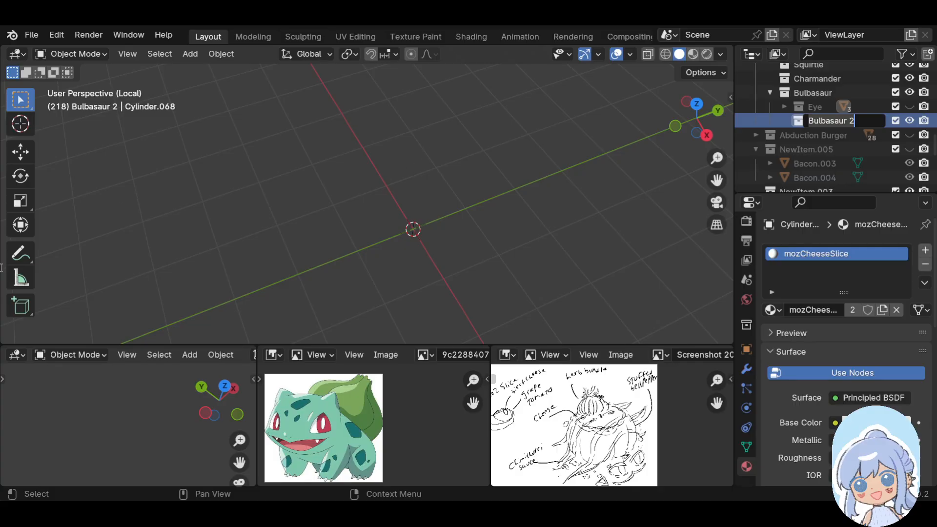
{"action": "type", "text": "Herb"}
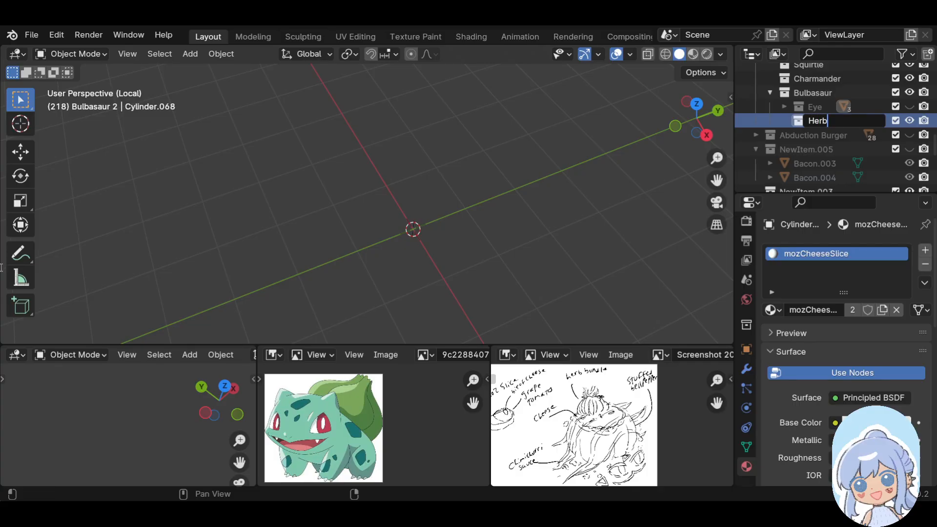
{"action": "type", "text": "Bundle"}
{"action": "key", "text": "Return"}
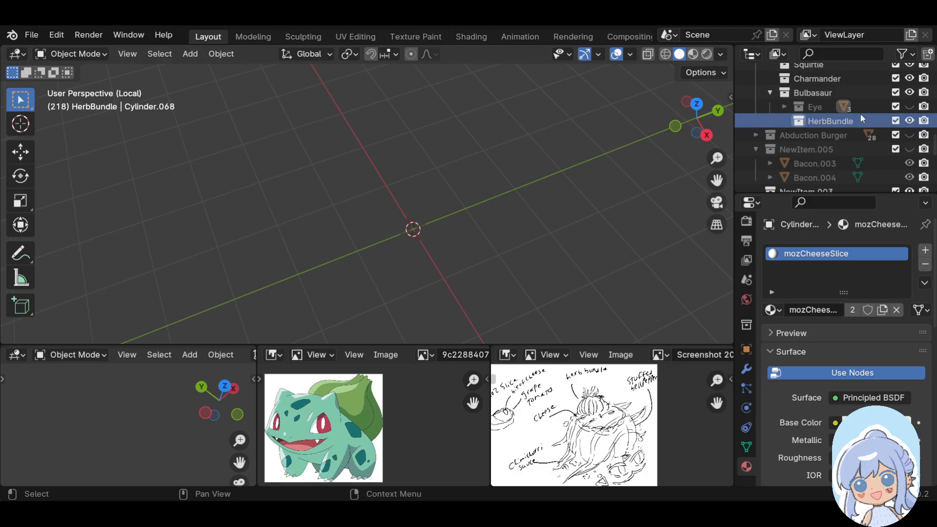
Duplicate the HerbBundle collection and rename the copy StuffedBellPepper
{"action": "right_click", "coordinate": [838, 116]}
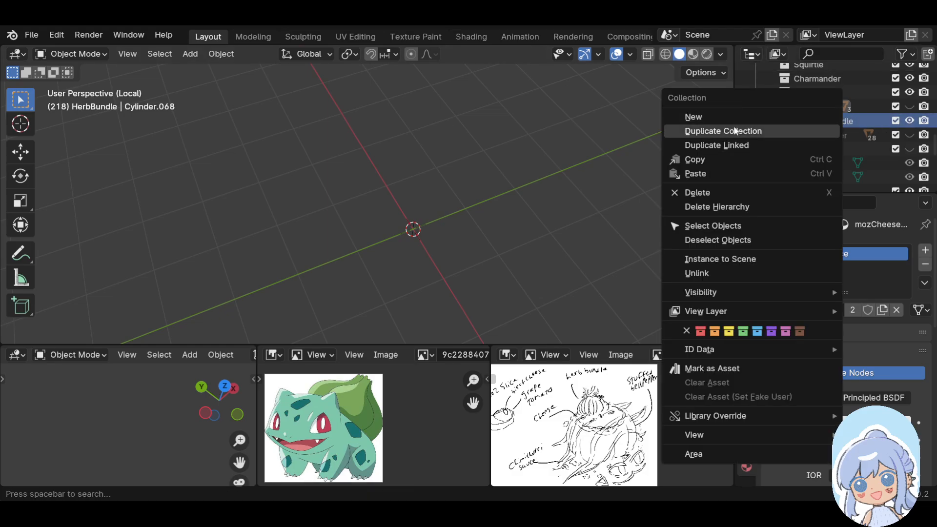
{"action": "left_click", "coordinate": [733, 131]}
{"action": "double_click", "coordinate": [826, 136]}
{"action": "scroll", "coordinate": [826, 132], "scroll_direction": "down", "scroll_amount": 1}
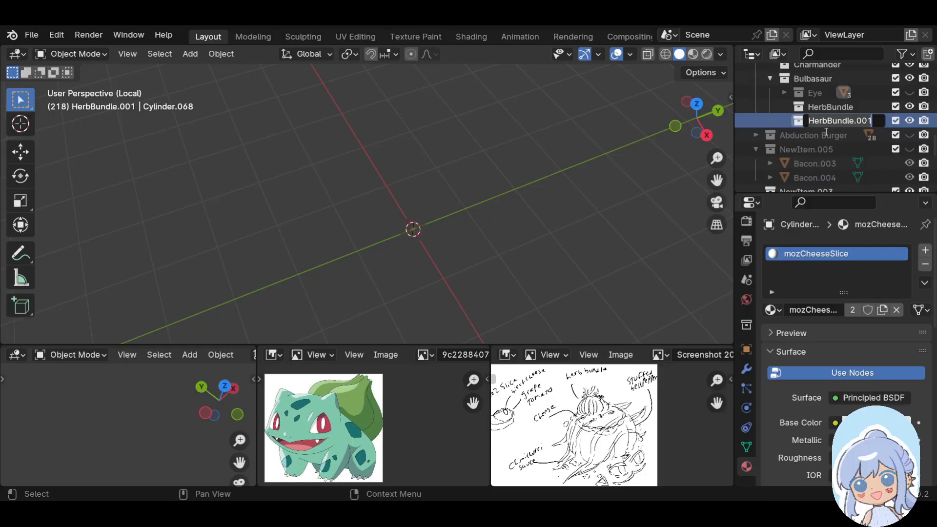
{"action": "type", "text": "Stuffed"}
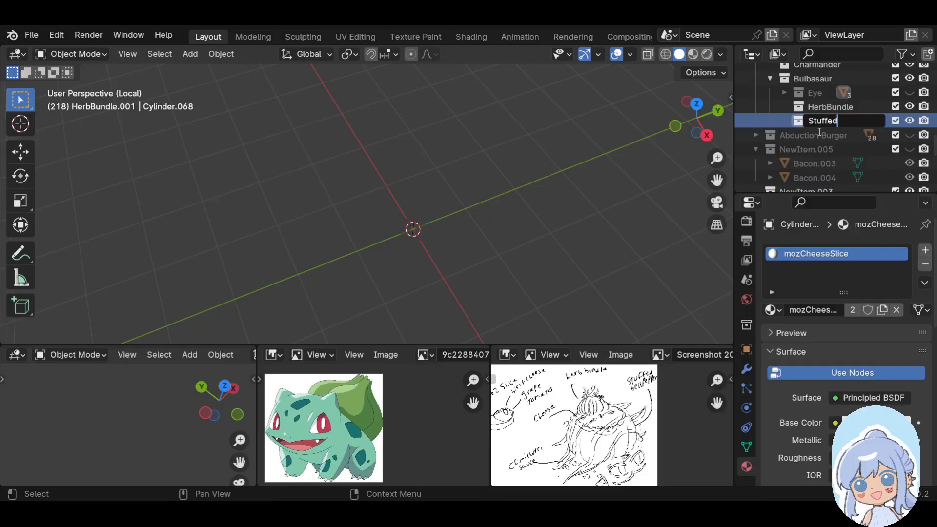
{"action": "type", "text": "BellPepper"}
{"action": "key", "text": "Return"}
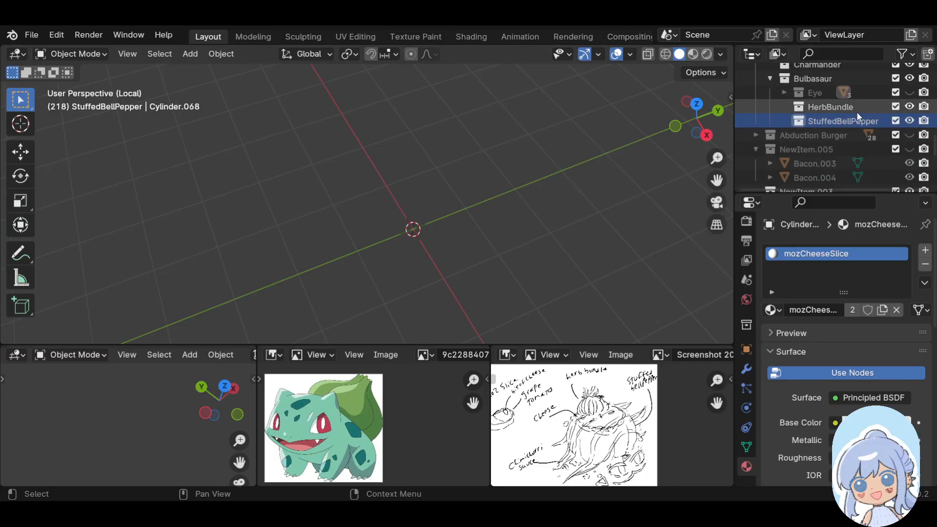
Add a nested collection named BellPepper inside StuffedBellPepper
{"action": "left_click", "coordinate": [929, 55]}
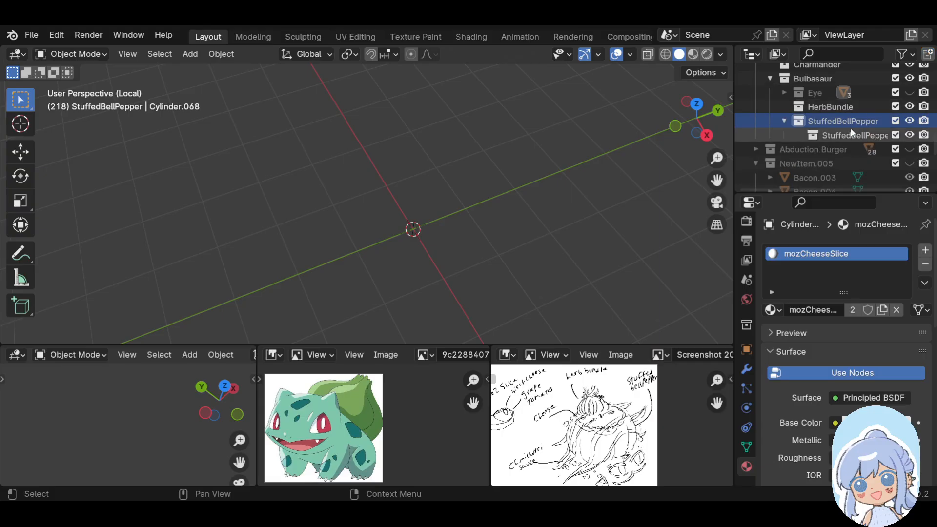
{"action": "double_click", "coordinate": [852, 135]}
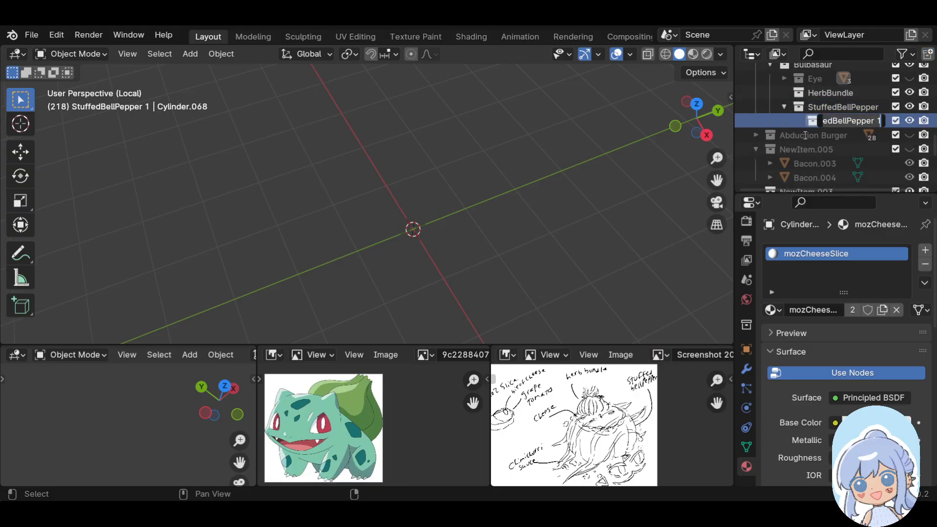
{"action": "type", "text": "BellPepper"}
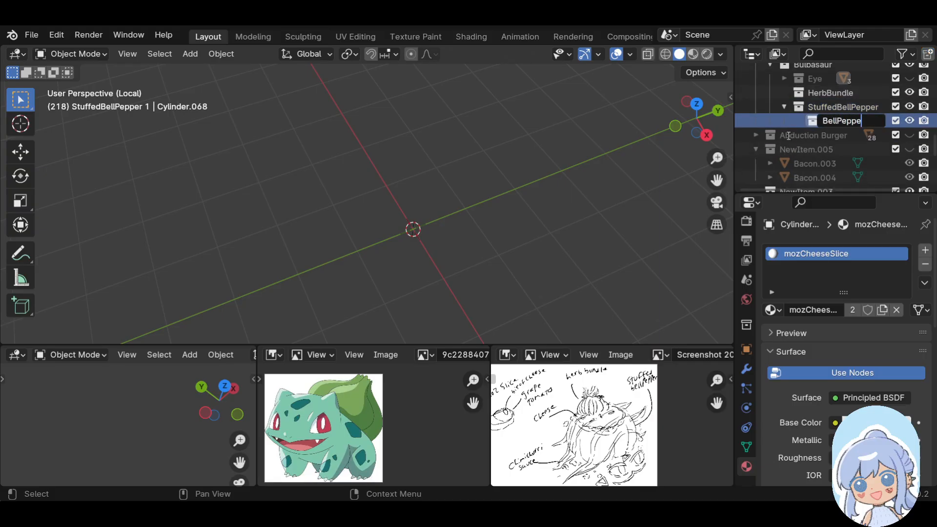
{"action": "key", "text": "Return"}
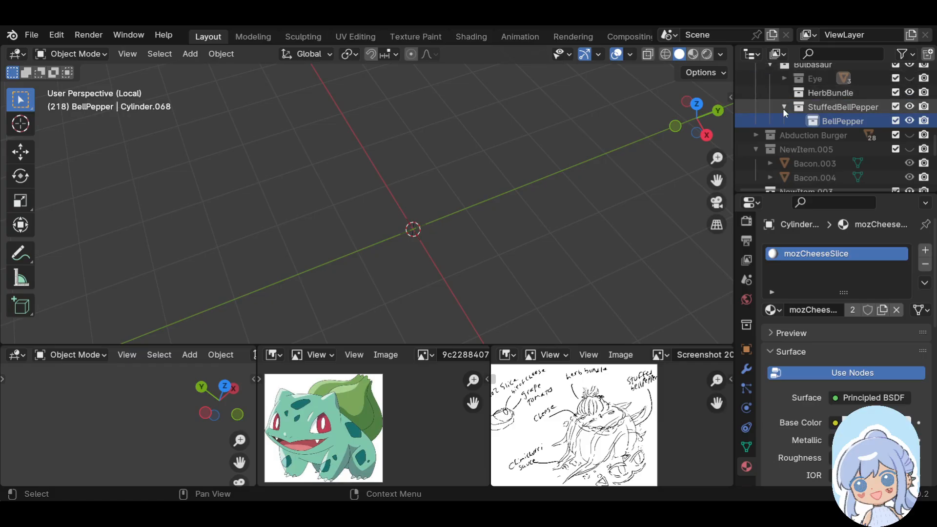
Delete the nested BellPepper collection from StuffedBellPepper
{"action": "left_click", "coordinate": [852, 108]}
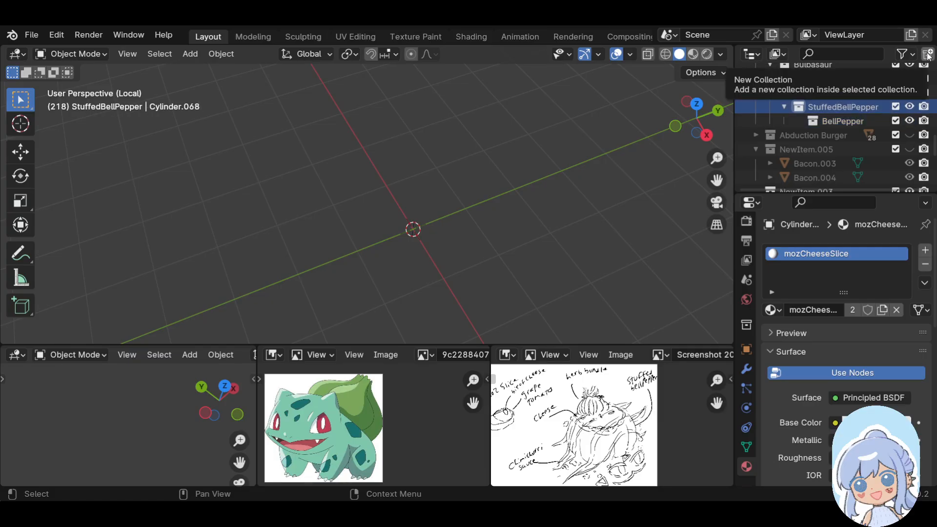
{"action": "left_click", "coordinate": [846, 122]}
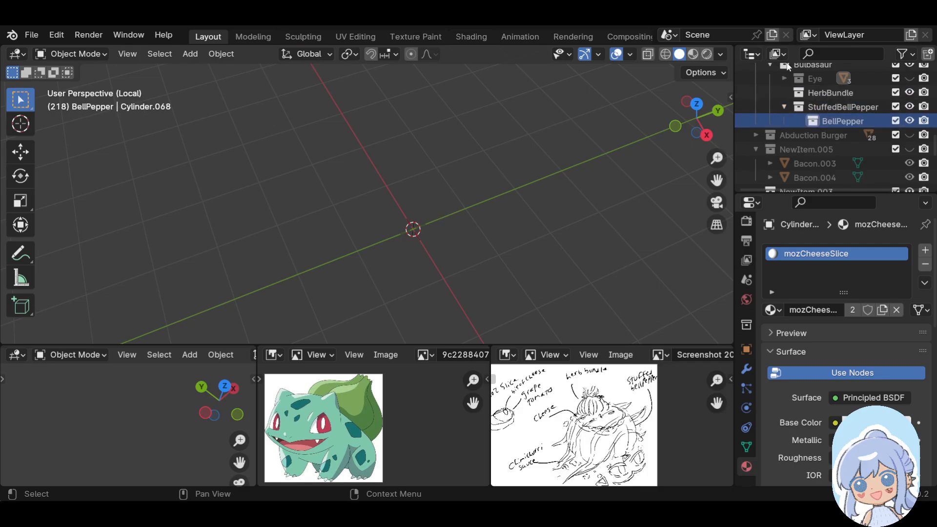
{"action": "right_click", "coordinate": [824, 122]}
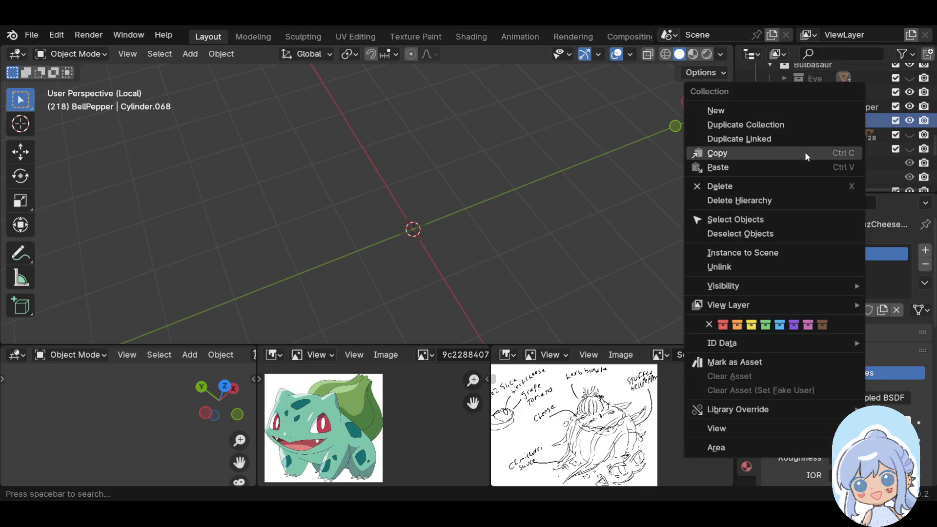
{"action": "left_click", "coordinate": [736, 186]}
{"action": "left_click", "coordinate": [804, 93]}
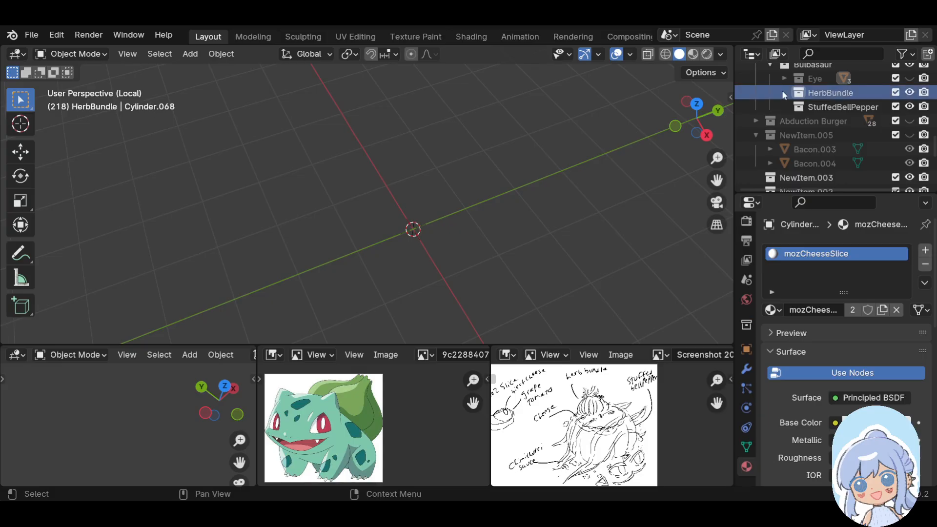
Add another collection inside Bulbasaur and name it ChimichurriSauce
{"action": "scroll", "coordinate": [830, 147], "scroll_direction": "up", "scroll_amount": 3}
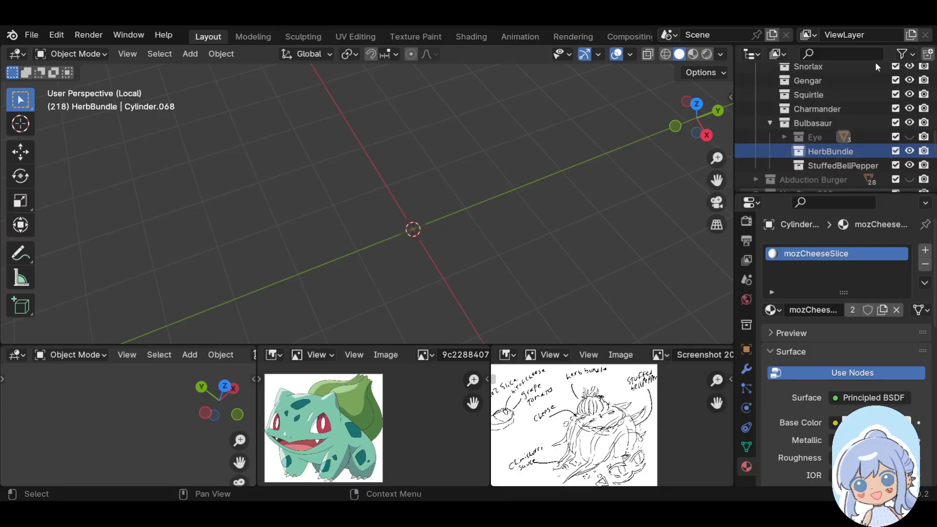
{"action": "left_click", "coordinate": [801, 123]}
{"action": "left_click", "coordinate": [927, 55]}
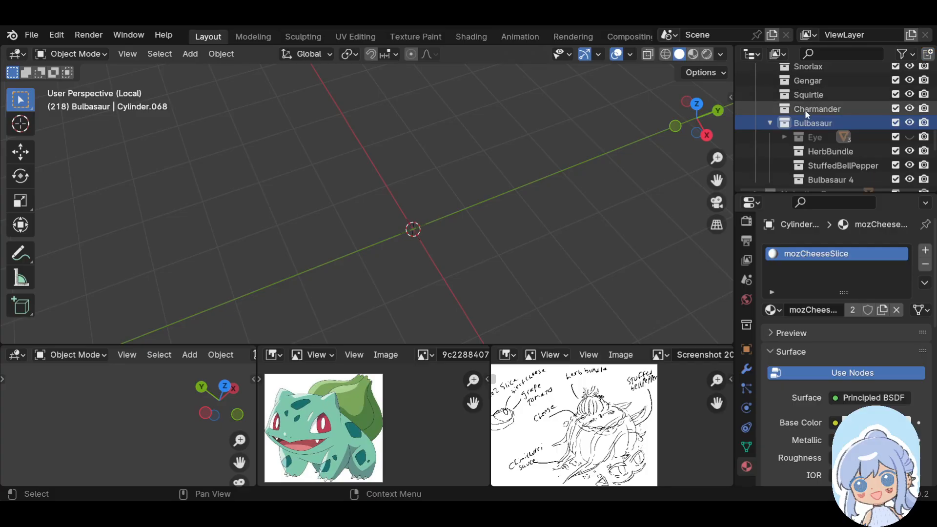
{"action": "double_click", "coordinate": [834, 178]}
{"action": "scroll", "coordinate": [833, 177], "scroll_direction": "down", "scroll_amount": 2}
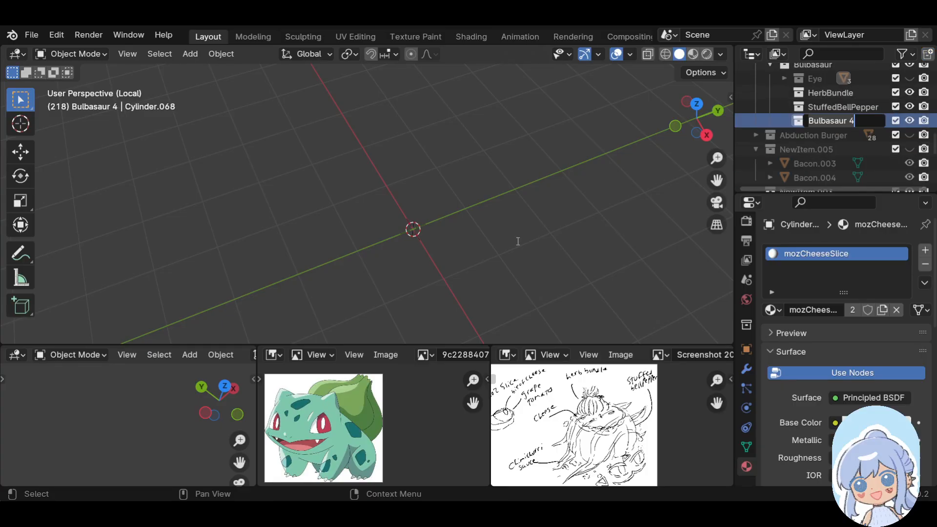
{"action": "key", "text": "ctrl+a"}
{"action": "type", "text": "Chimichu"}
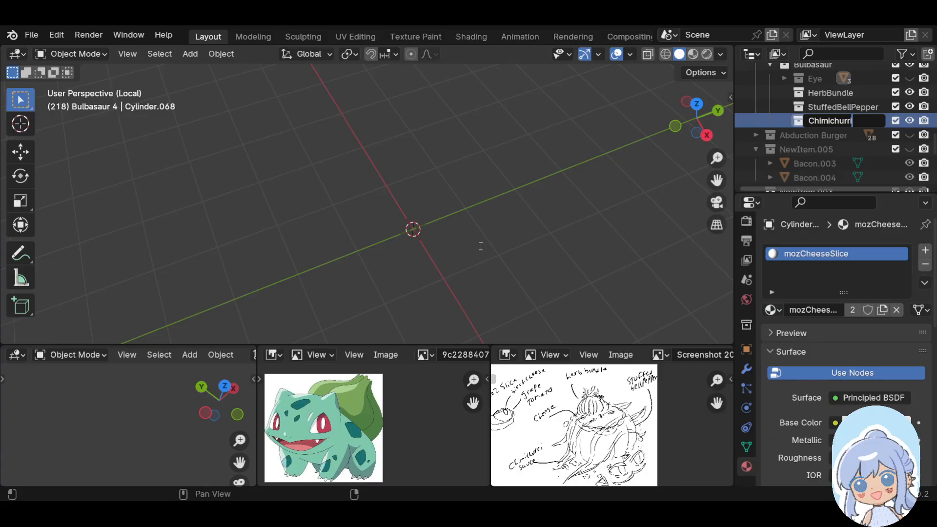
{"action": "key", "text": "Return"}
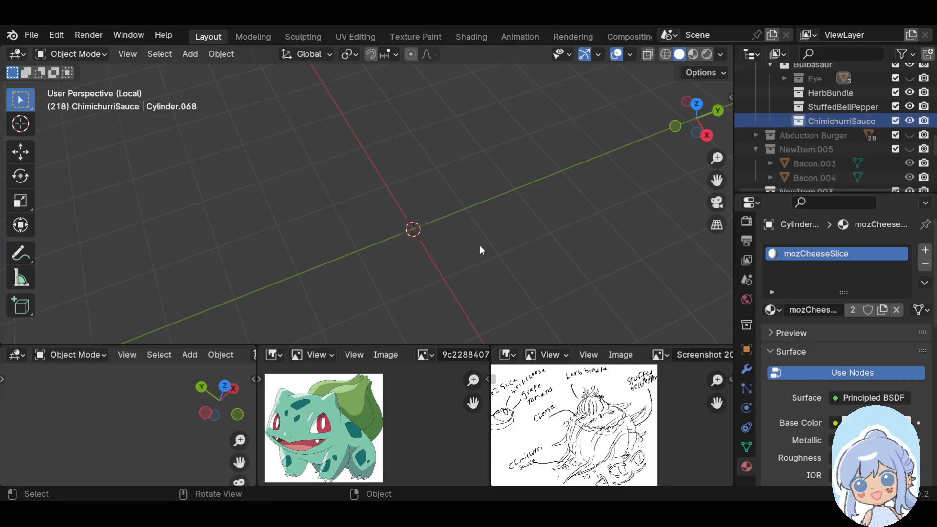
Add a cylinder mesh with the default dimensions to the StuffedBellPepper collection
{"action": "left_click", "coordinate": [824, 106]}
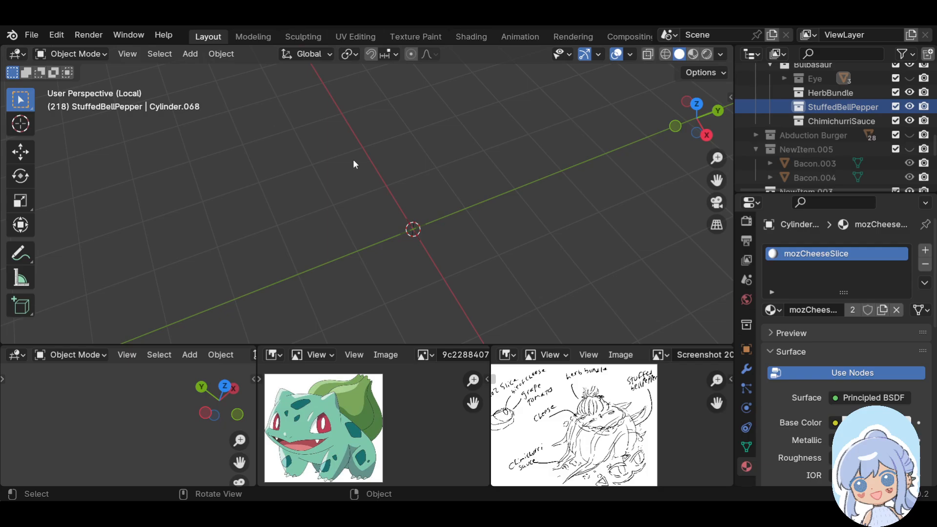
{"action": "key", "text": "shift+a"}
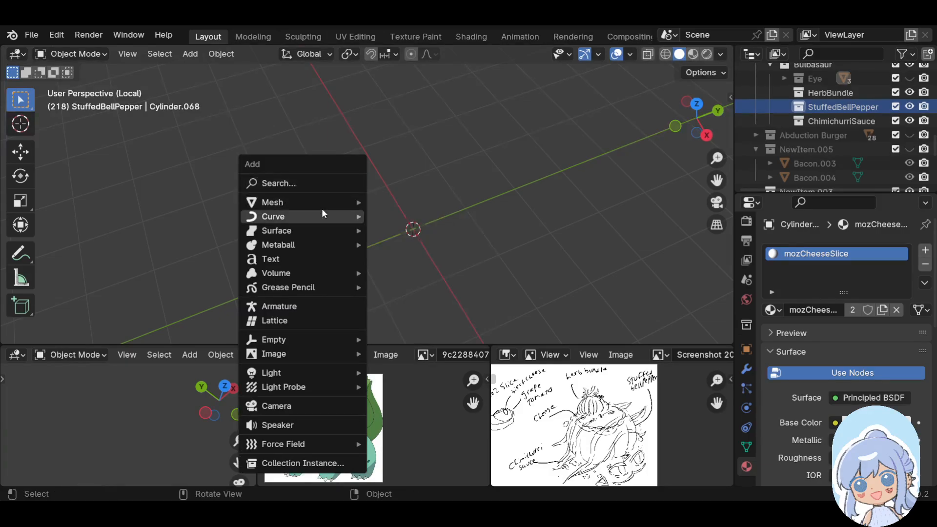
{"action": "mouse_move", "coordinate": [362, 200]}
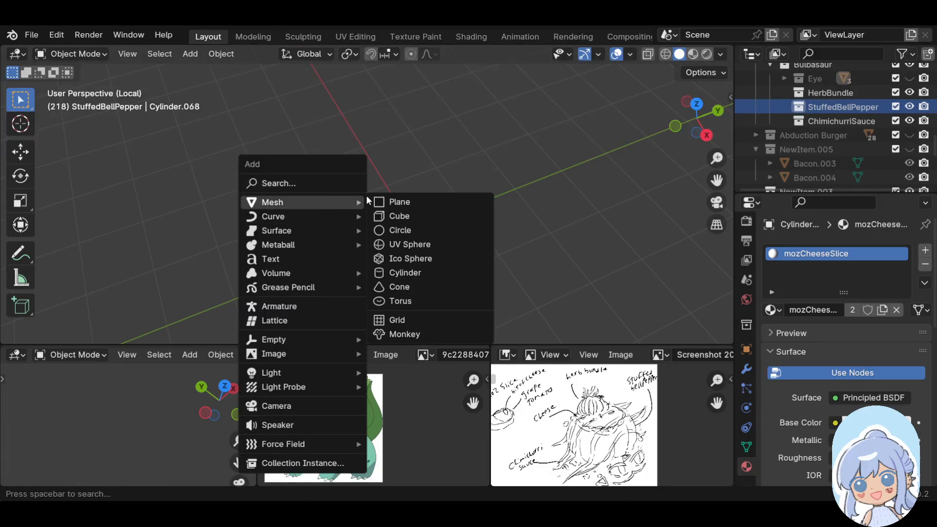
{"action": "left_click", "coordinate": [413, 274]}
{"action": "middle_click_drag", "start_coordinate": [513, 189], "coordinate": [534, 125], "text": "shift"}
Enter Edit Mode on the new cylinder and scale it along Z to about 0.876
{"action": "left_click", "coordinate": [86, 52]}
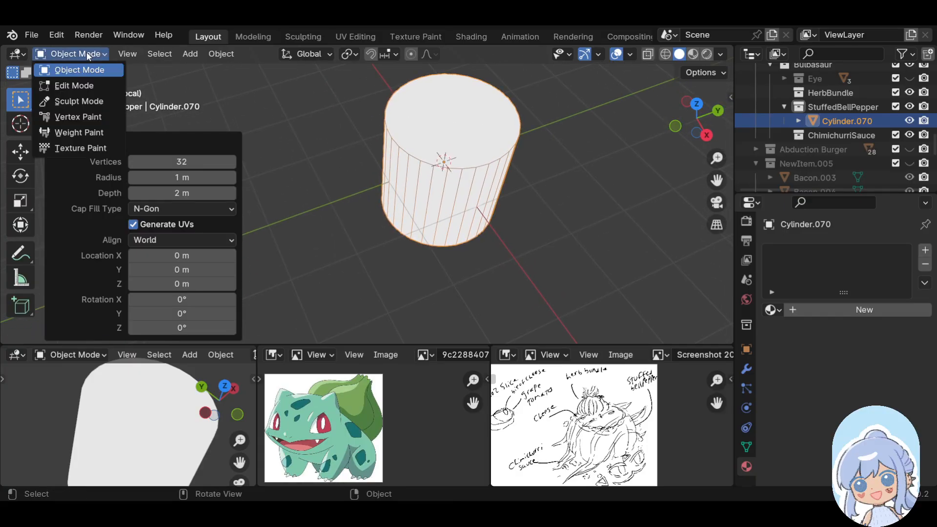
{"action": "left_click", "coordinate": [74, 85]}
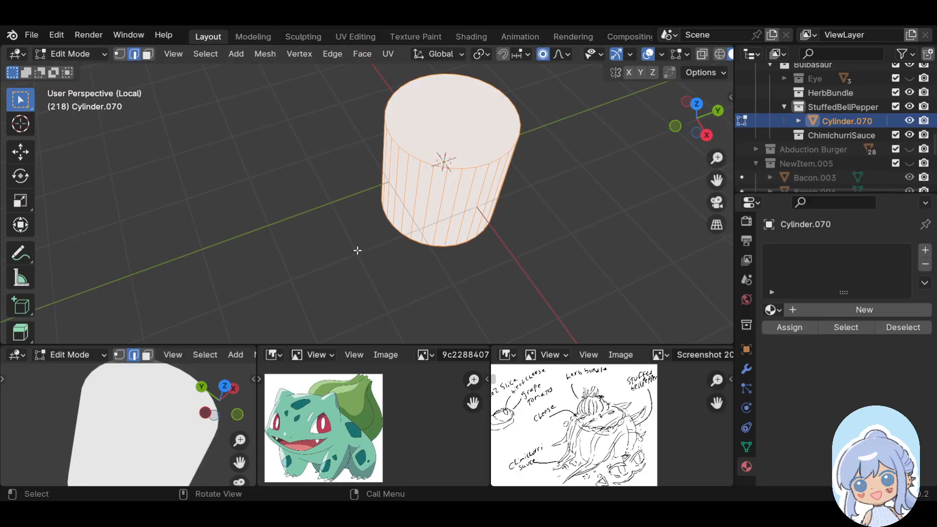
{"action": "middle_click_drag", "start_coordinate": [408, 259], "coordinate": [533, 220]}
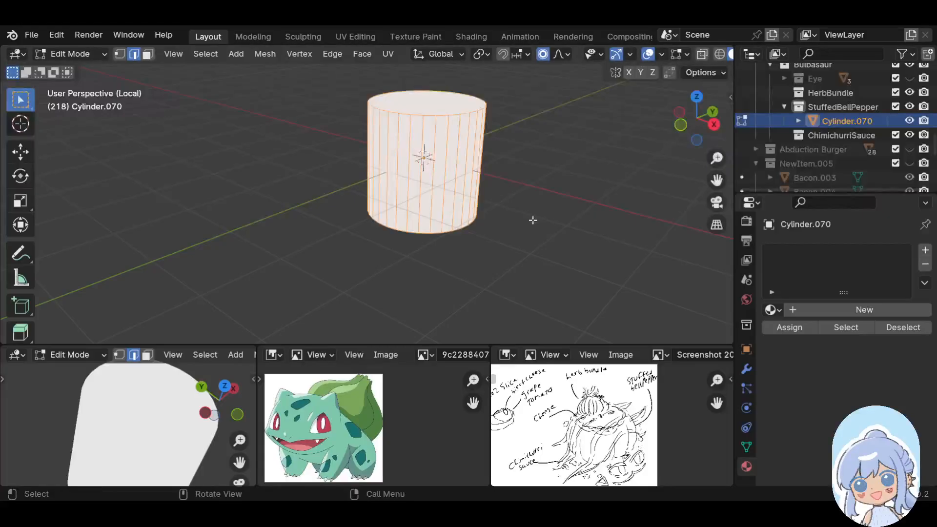
{"action": "key", "text": "s"}
{"action": "key", "text": "z"}
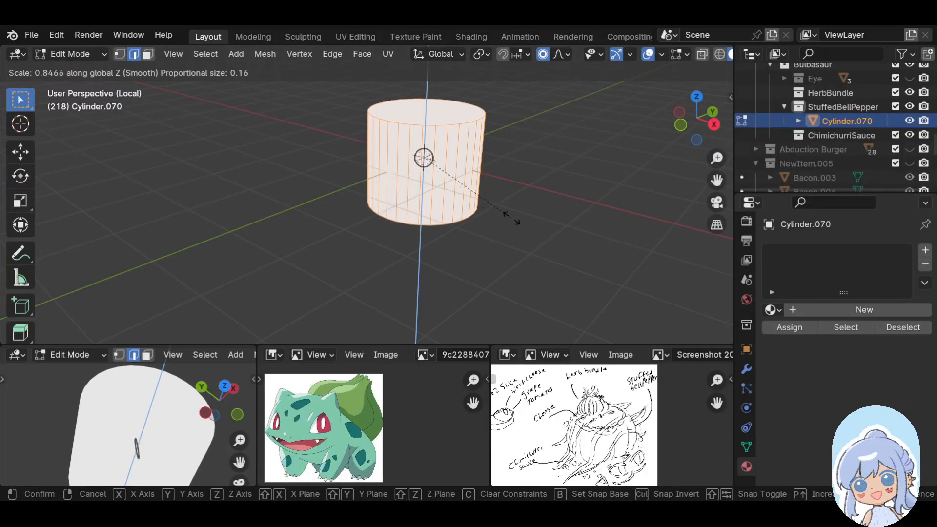
{"action": "left_click", "coordinate": [512, 223]}
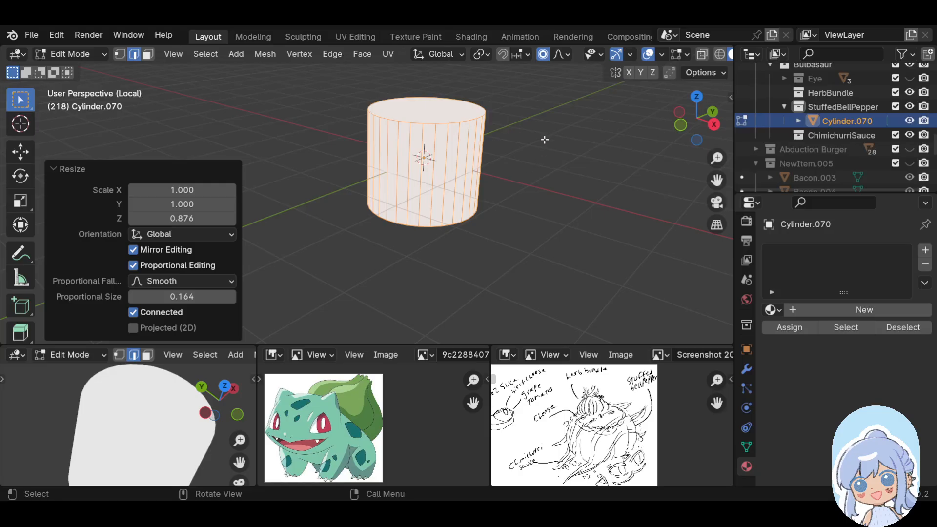
Select four evenly spaced vertical edges and scale them inward to about 0.786 in X and Y, with proportional size 0.35, forming pepper lobes
{"action": "middle_click_drag", "start_coordinate": [538, 140], "coordinate": [437, 194]}
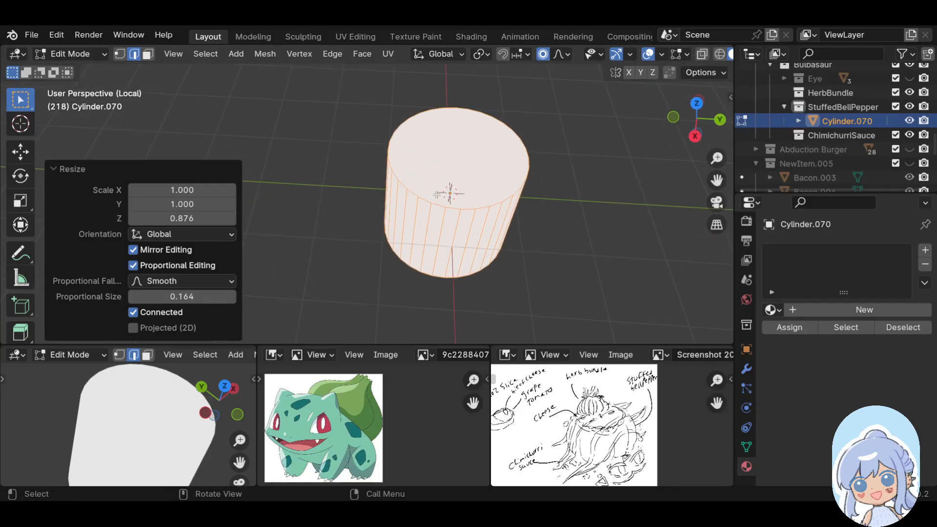
{"action": "left_click", "coordinate": [454, 226]}
{"action": "middle_click_drag", "start_coordinate": [283, 158], "coordinate": [440, 174]}
{"action": "middle_click_drag", "start_coordinate": [361, 154], "coordinate": [487, 157]}
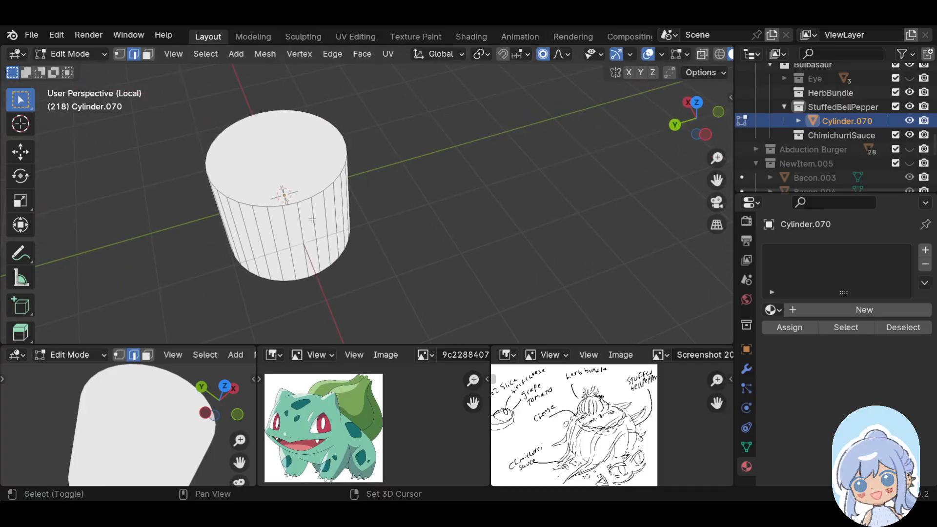
{"action": "middle_click_drag", "start_coordinate": [300, 222], "coordinate": [291, 188]}
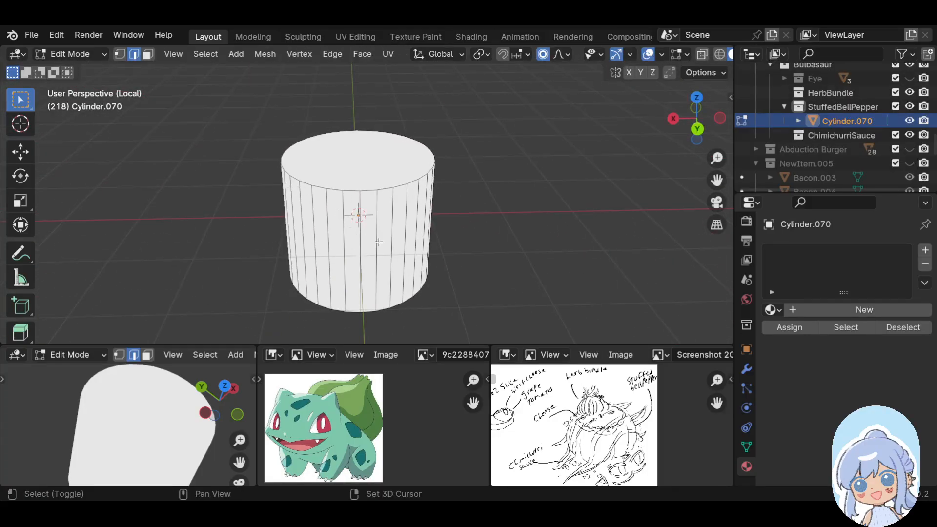
{"action": "middle_click_drag", "start_coordinate": [224, 192], "coordinate": [620, 260]}
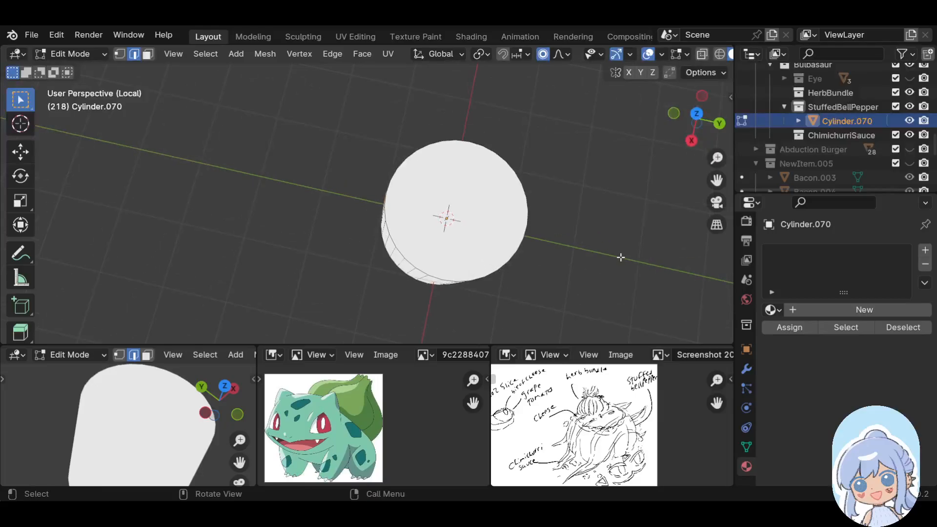
{"action": "key", "text": "s"}
{"action": "key", "text": "y"}
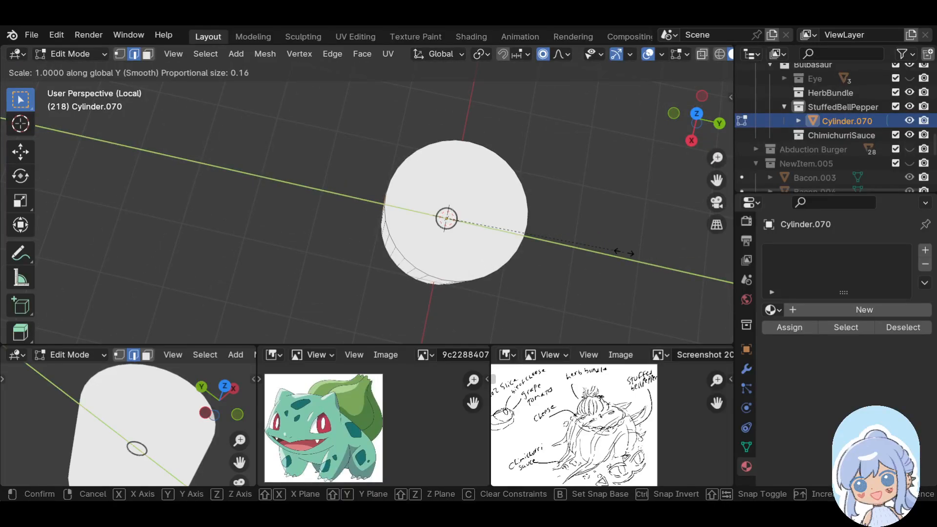
{"action": "key", "text": "shift+z"}
{"action": "scroll", "coordinate": [610, 249], "scroll_direction": "down", "scroll_amount": 2}
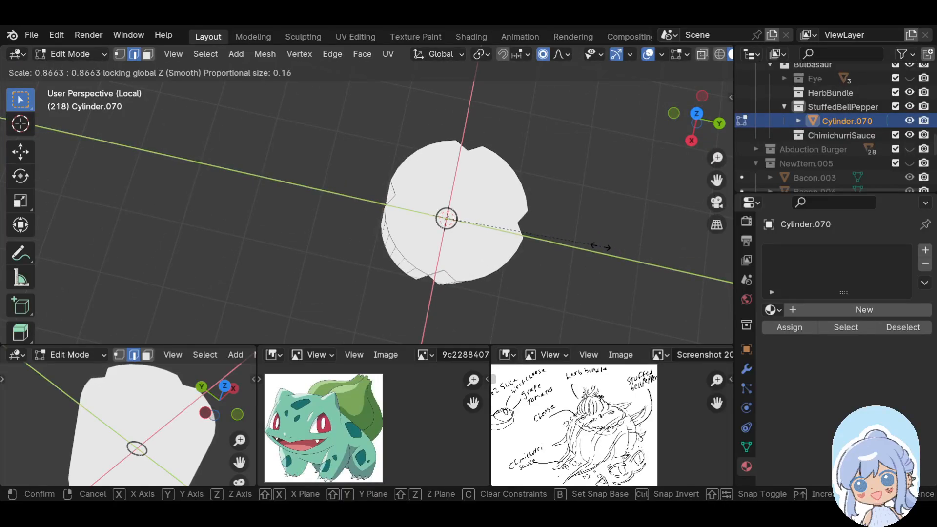
{"action": "scroll", "coordinate": [586, 241], "scroll_direction": "down", "scroll_amount": 5}
{"action": "scroll", "coordinate": [571, 242], "scroll_direction": "down", "scroll_amount": 1}
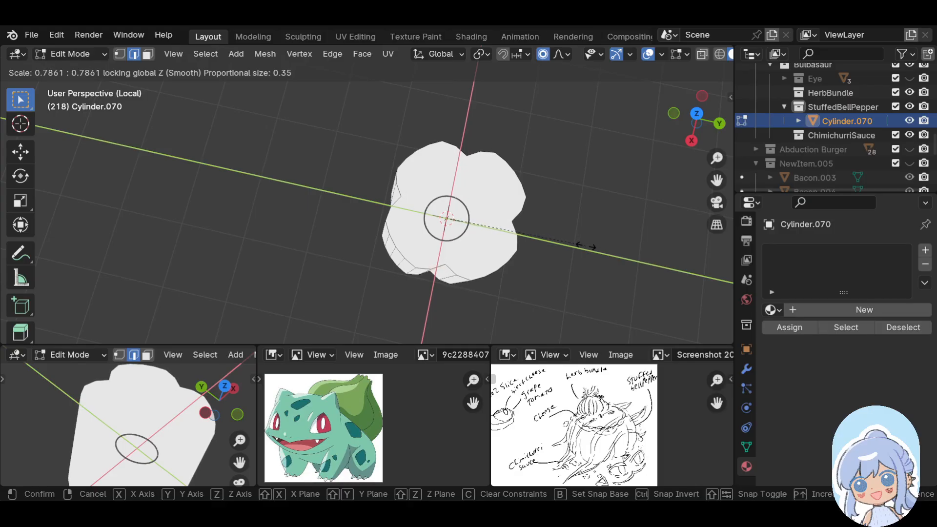
{"action": "left_click", "coordinate": [586, 246]}
Add one horizontal loop cut around the lobed cylinder and slide it toward the base by a factor of about 0.32
{"action": "middle_click_drag", "start_coordinate": [542, 255], "coordinate": [454, 168]}
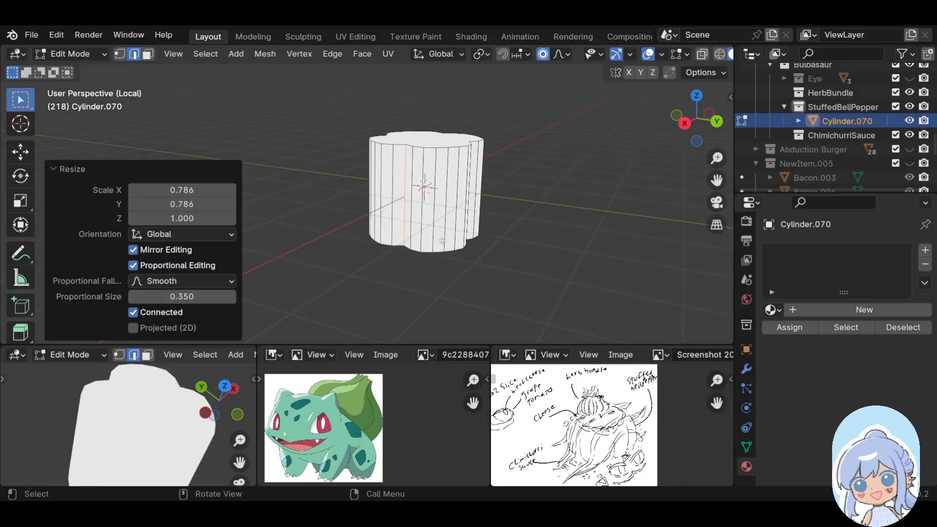
{"action": "key", "text": "ctrl+r"}
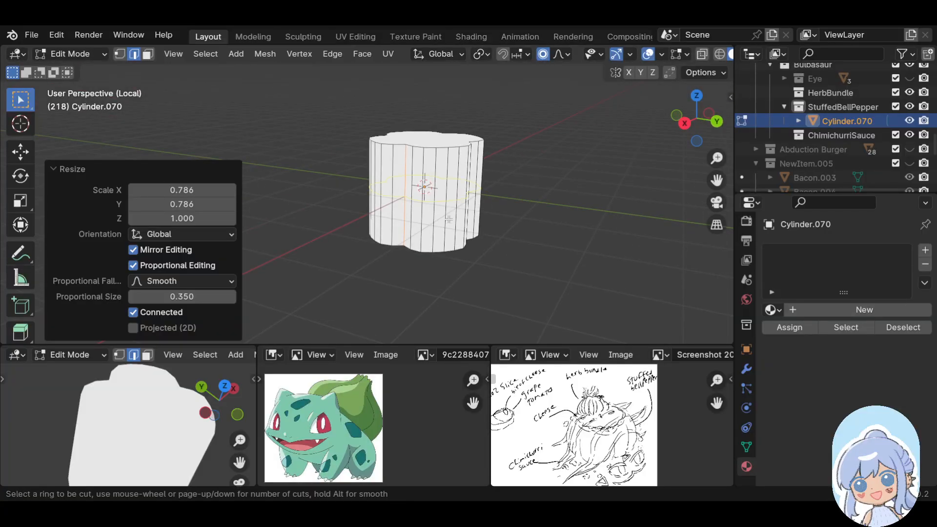
{"action": "left_click", "coordinate": [453, 194]}
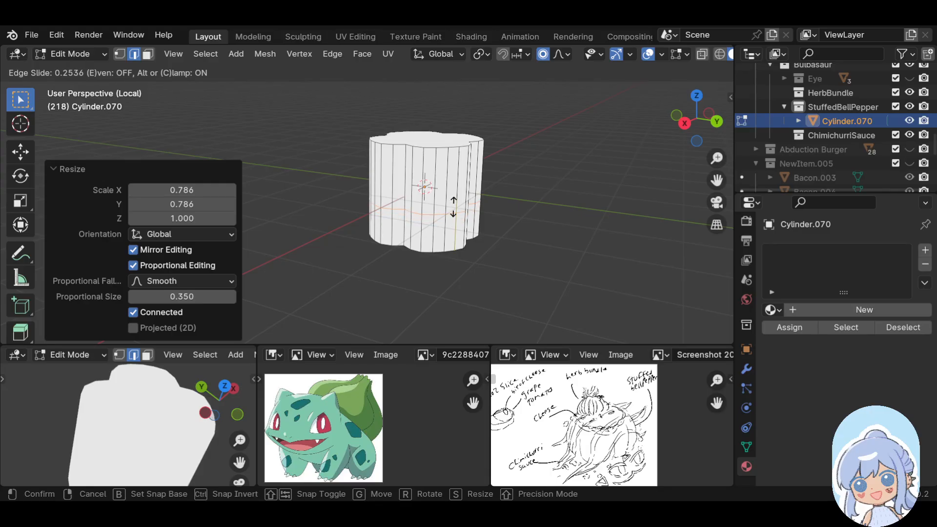
{"action": "left_click", "coordinate": [454, 211]}
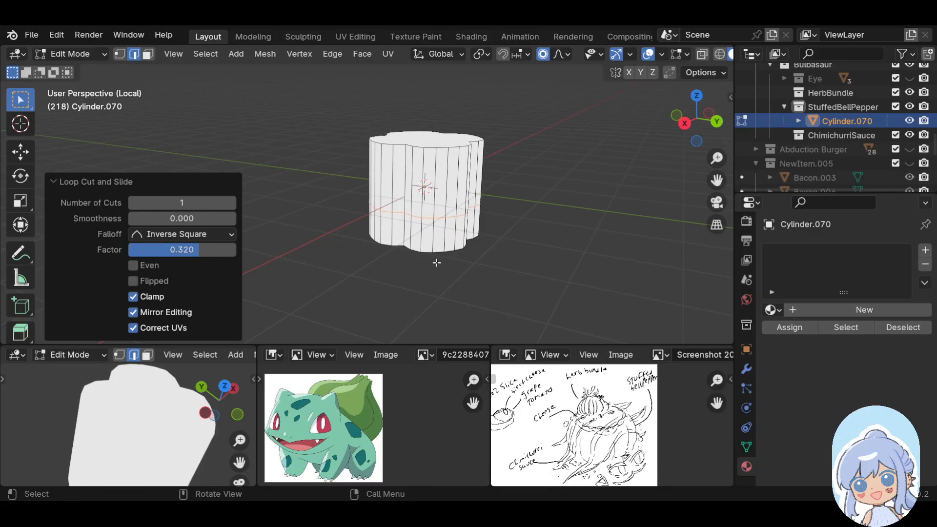
Scale the bottom edge loop to about 0.675 so the pepper's base tapers
{"action": "left_click", "coordinate": [543, 277]}
{"action": "key", "text": "s"}
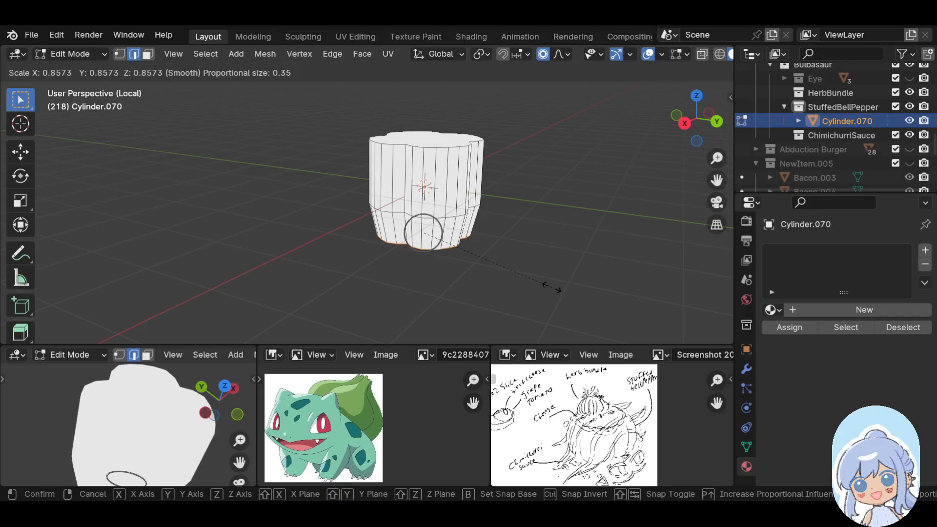
{"action": "left_click", "coordinate": [525, 273]}
Add a centred loop cut in the tapered lower section and scale it to about 1.1 to round the base
{"action": "key", "text": "ctrl+r"}
{"action": "left_click", "coordinate": [439, 230]}
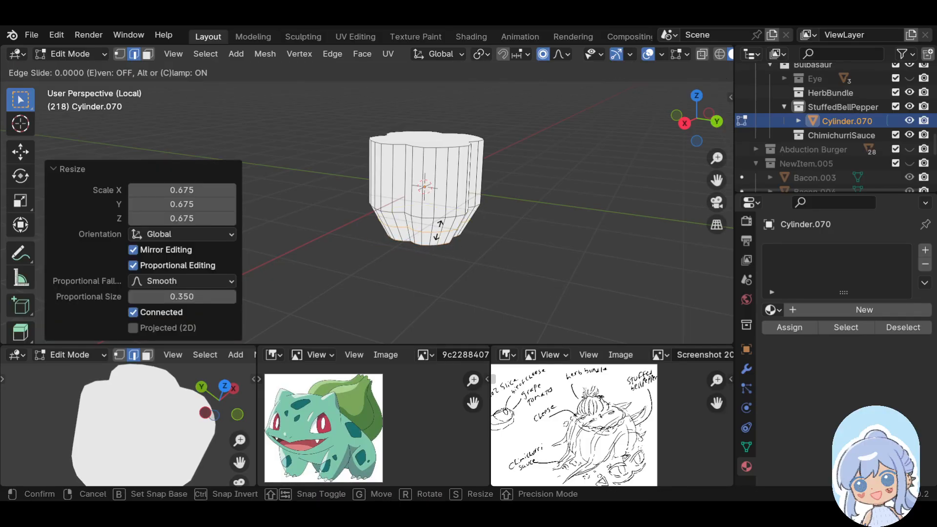
{"action": "right_click", "coordinate": [439, 230]}
{"action": "key", "text": "s"}
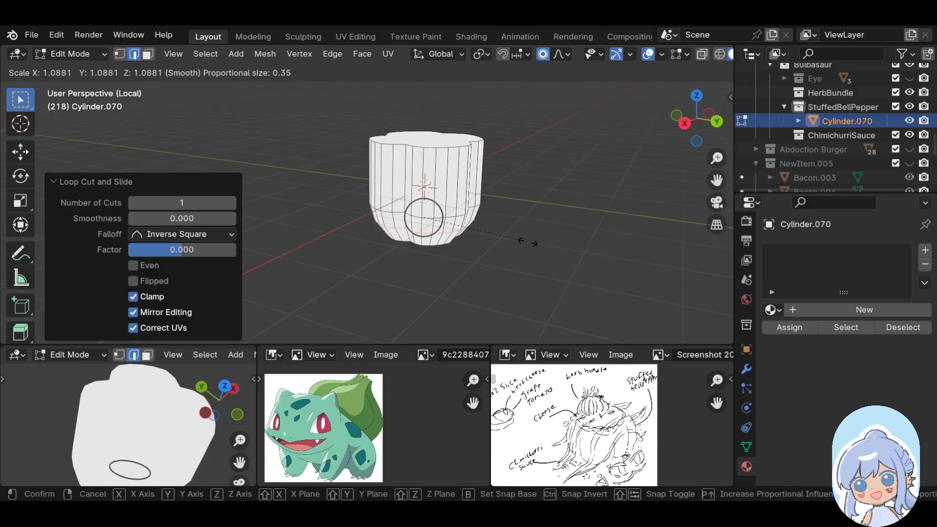
{"action": "left_click", "coordinate": [529, 243]}
{"action": "middle_click_drag", "start_coordinate": [437, 268], "coordinate": [440, 290]}
{"action": "scroll", "coordinate": [513, 249], "scroll_direction": "up", "scroll_amount": 2}
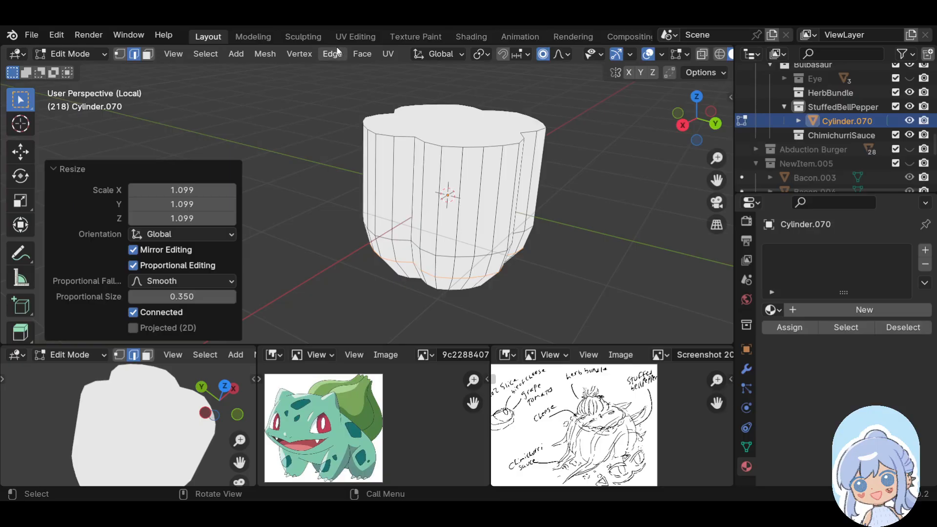
Inset the pepper's top face by about 0.138 m and extrude the inner face down about 0.106 m
{"action": "middle_click_drag", "start_coordinate": [452, 101], "coordinate": [365, 180]}
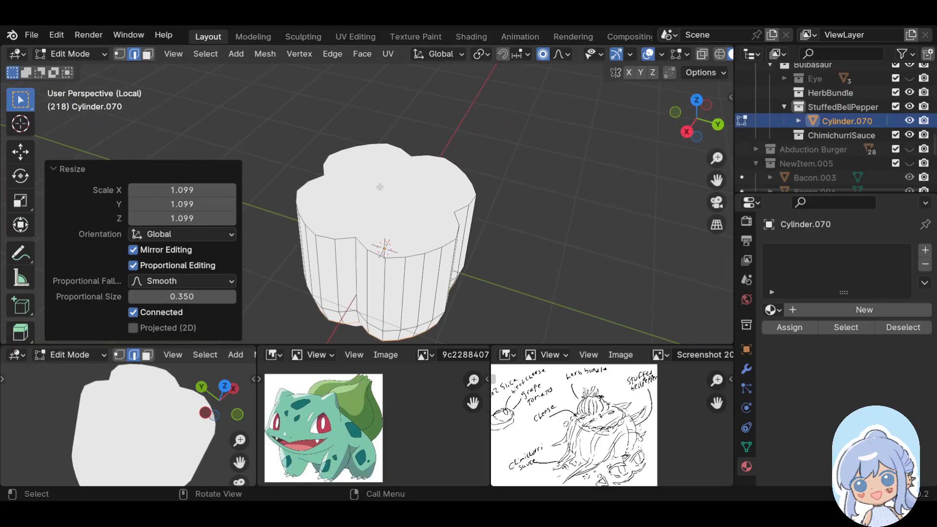
{"action": "key", "text": "ctrl+z"}
{"action": "left_click", "coordinate": [147, 54]}
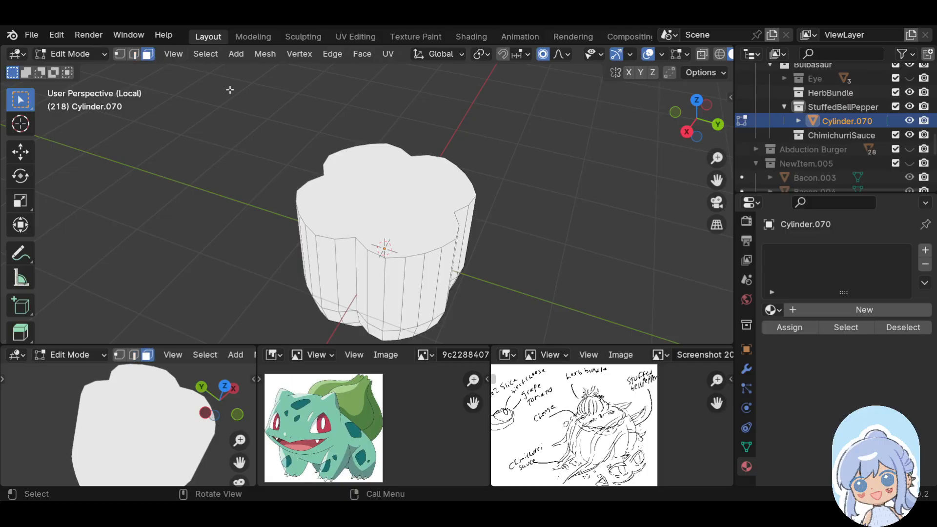
{"action": "left_click", "coordinate": [416, 217]}
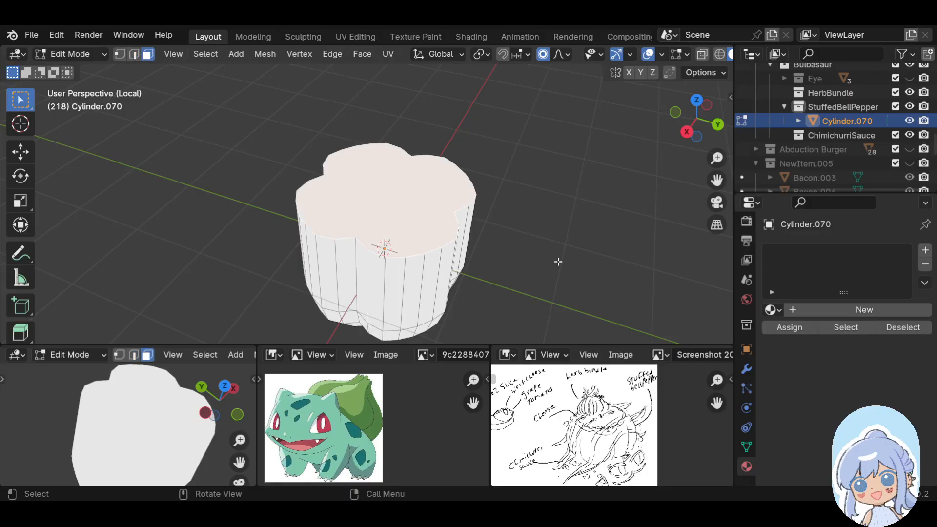
{"action": "key", "text": "i"}
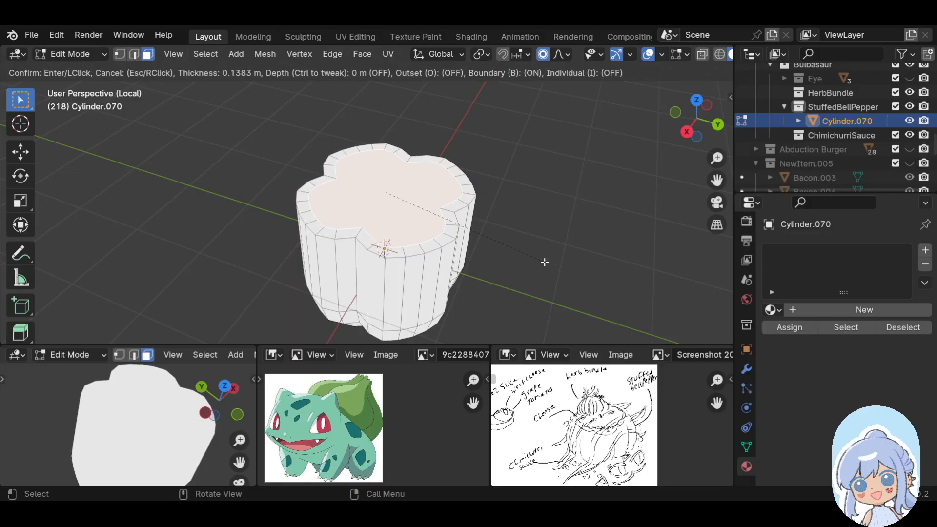
{"action": "left_click", "coordinate": [544, 262]}
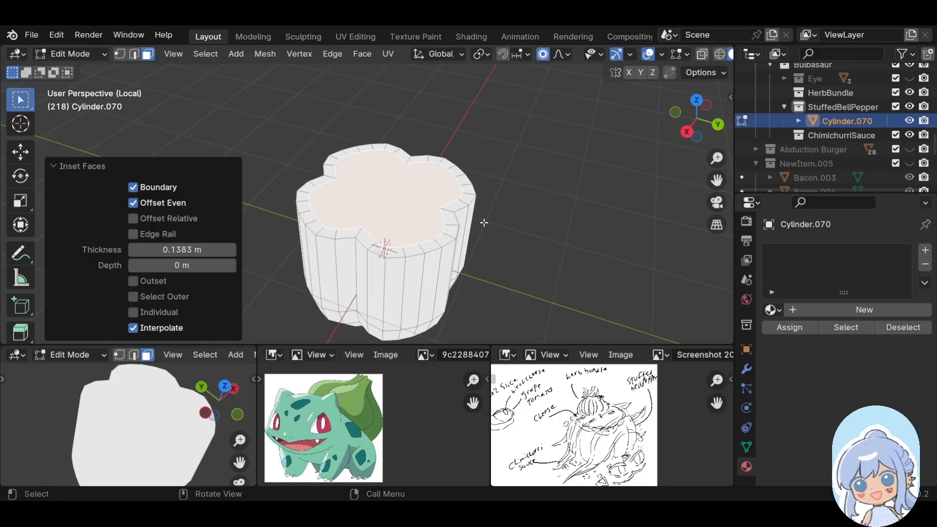
{"action": "key", "text": "e"}
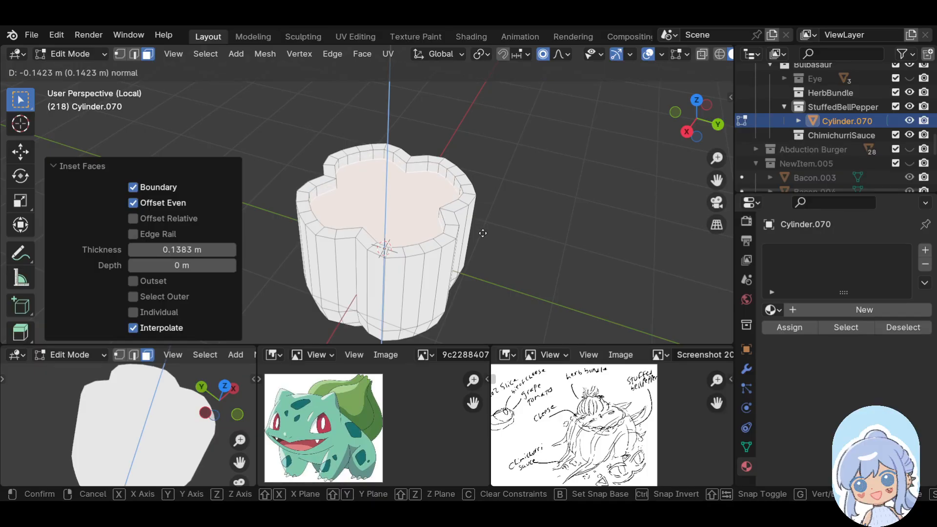
{"action": "left_click", "coordinate": [482, 231]}
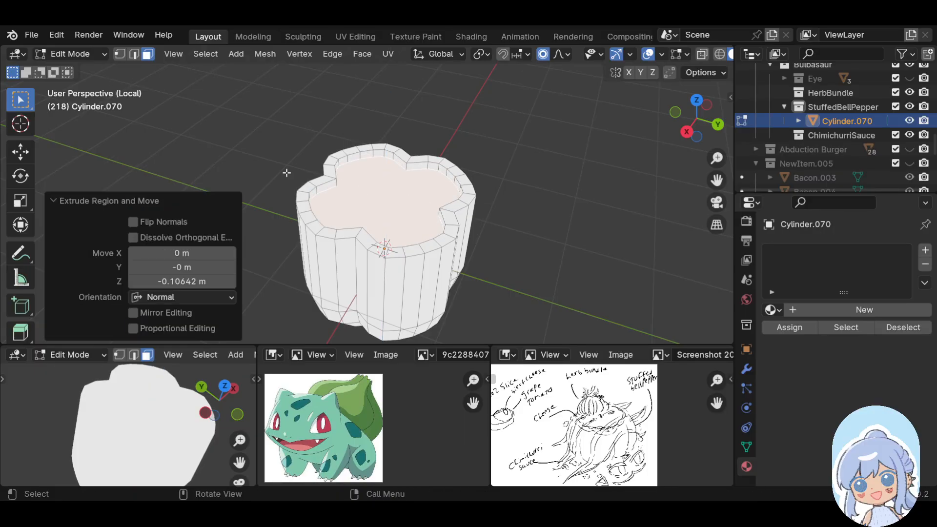
Add five evenly spaced horizontal loop cuts around the pepper's outer side wall
{"action": "middle_click_drag", "start_coordinate": [332, 266], "coordinate": [353, 208]}
{"action": "key", "text": "ctrl+r"}
{"action": "scroll", "coordinate": [423, 242], "scroll_direction": "up", "scroll_amount": 2}
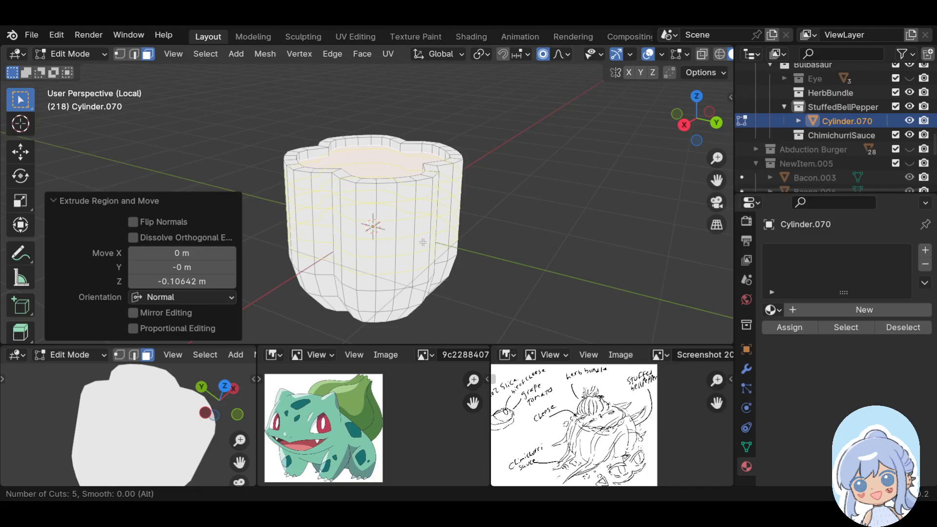
{"action": "left_click", "coordinate": [423, 242]}
{"action": "right_click", "coordinate": [423, 242]}
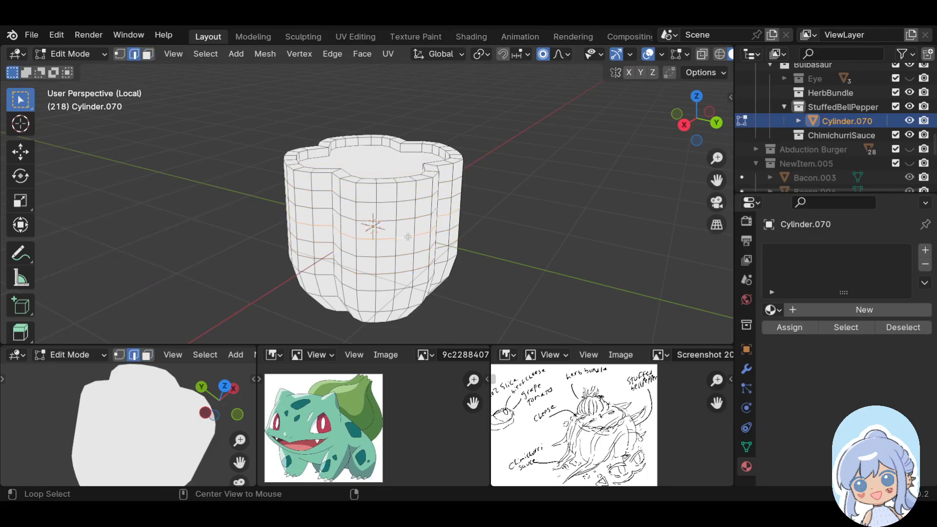
Scale the middle side loop to about 1.156 with a proportional size of about 0.83 to bulge the pepper's body
{"action": "key", "text": "s"}
{"action": "scroll", "coordinate": [498, 248], "scroll_direction": "down", "scroll_amount": 9}
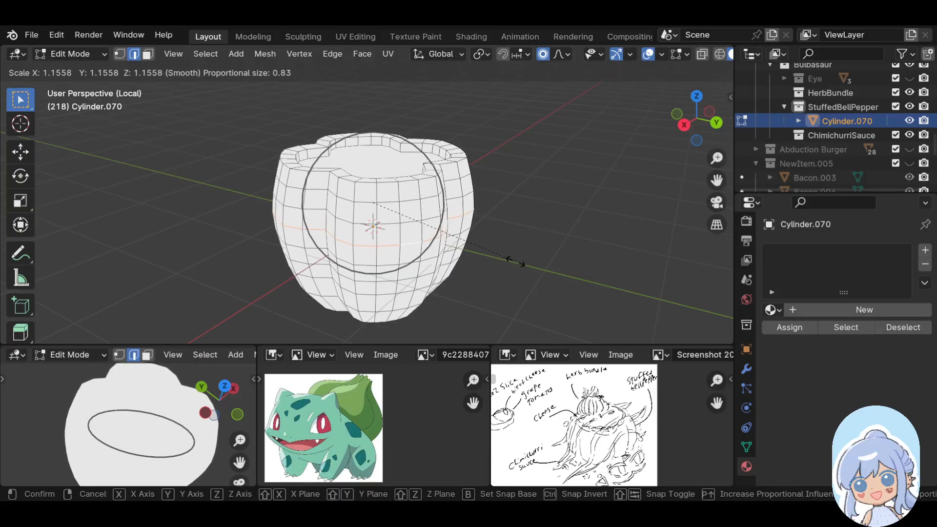
{"action": "left_click", "coordinate": [515, 263]}
{"action": "middle_click_drag", "start_coordinate": [321, 249], "coordinate": [320, 291]}
{"action": "scroll", "coordinate": [320, 290], "scroll_direction": "down", "scroll_amount": 3}
{"action": "middle_click_drag", "start_coordinate": [383, 291], "coordinate": [359, 278]}
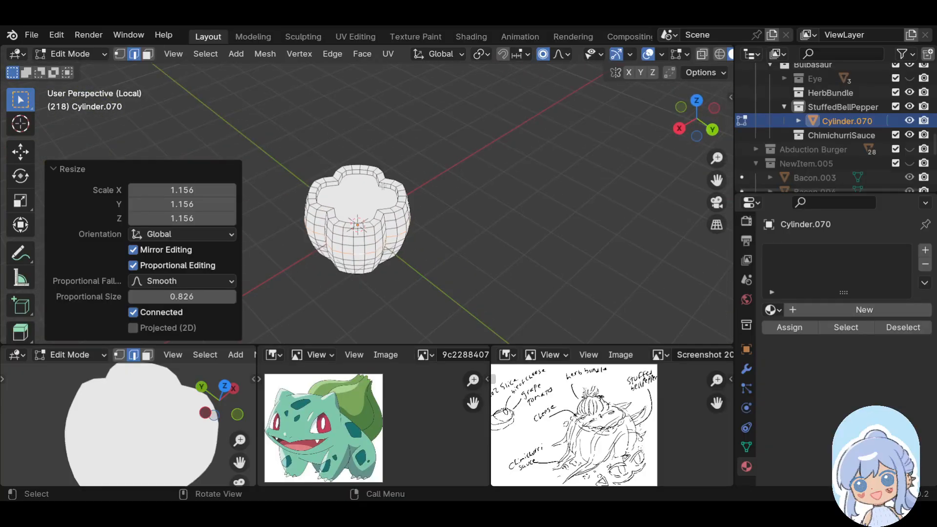
{"action": "scroll", "coordinate": [374, 179], "scroll_direction": "up", "scroll_amount": 4}
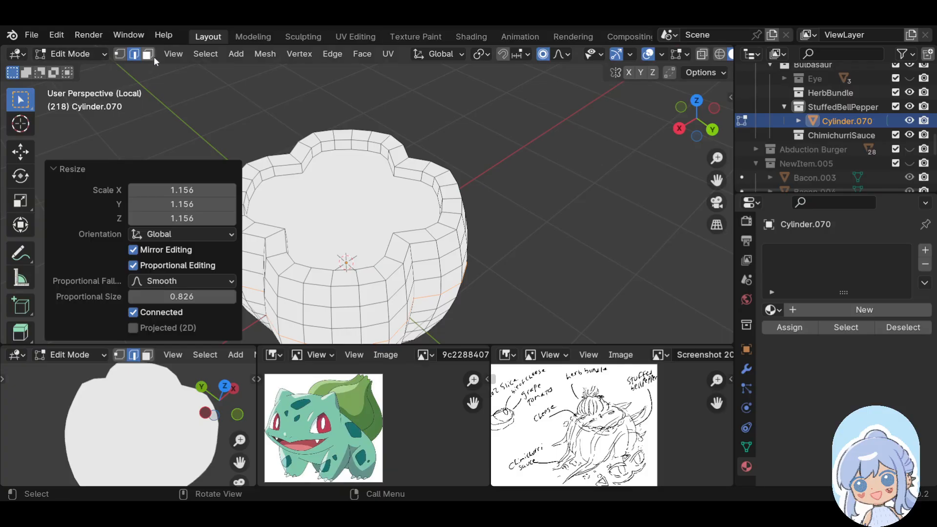
Mark seams around the boundaries of the pepper's recessed inner face and its bottom face
{"action": "left_click", "coordinate": [148, 55]}
{"action": "left_click", "coordinate": [358, 217]}
{"action": "key", "text": "u"}
{"action": "left_click", "coordinate": [354, 217]}
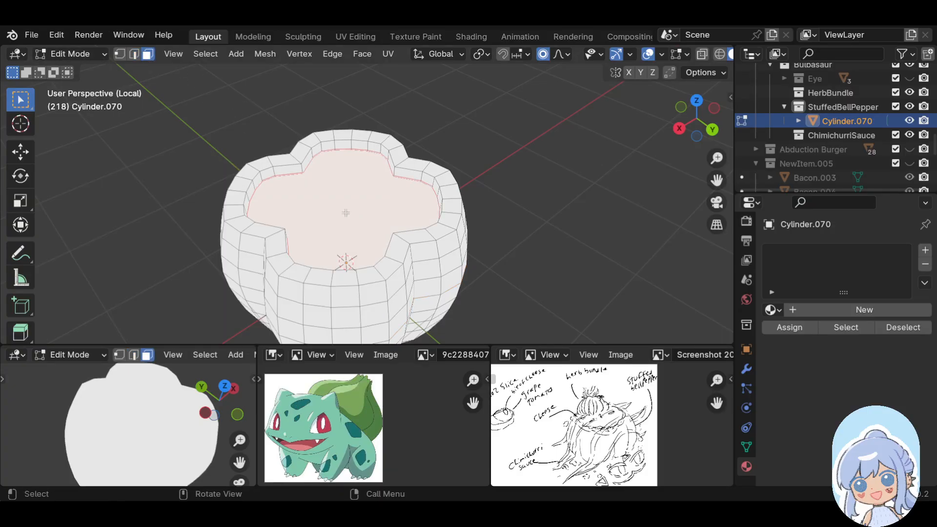
{"action": "middle_click_drag", "start_coordinate": [159, 207], "coordinate": [345, 151]}
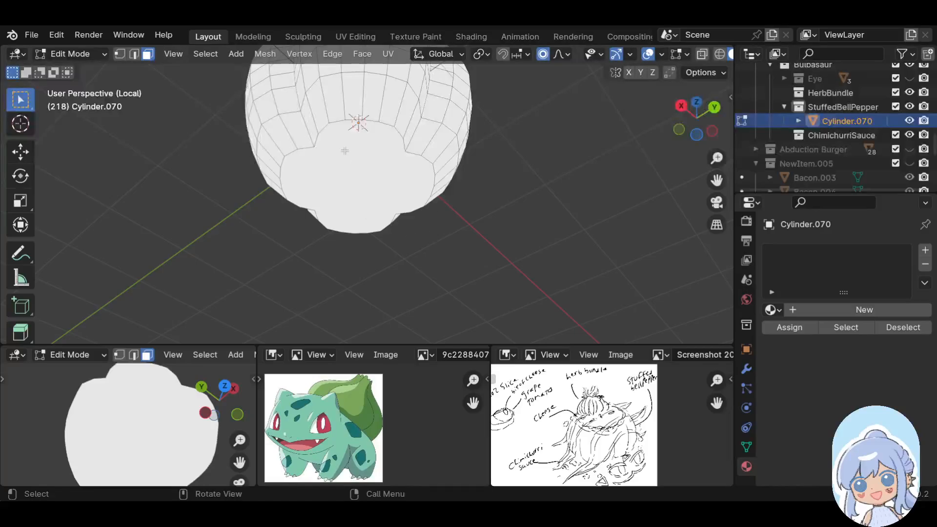
{"action": "middle_click_drag", "start_coordinate": [466, 155], "coordinate": [186, 324]}
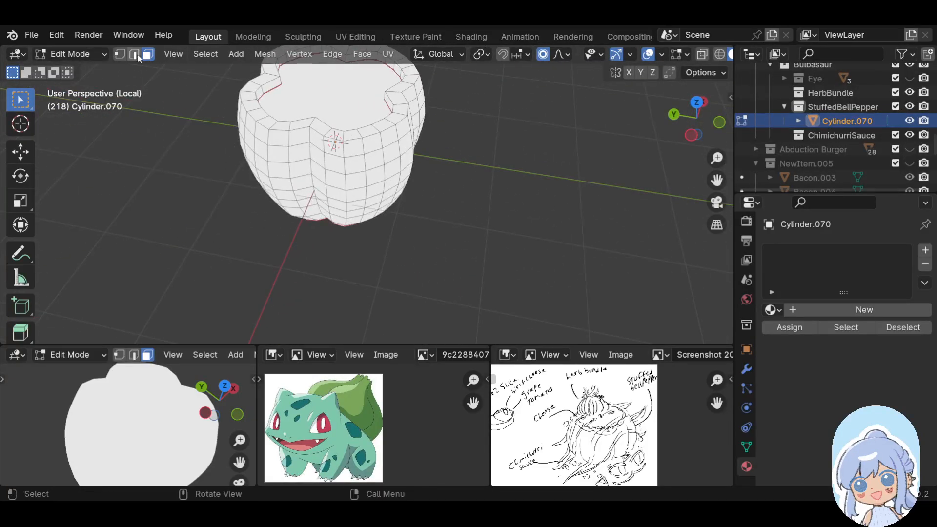
Mark a seam along the vertical edge loop in the crease between two of the pepper's lobes
{"action": "left_click", "coordinate": [134, 54]}
{"action": "left_click", "coordinate": [308, 153], "text": "alt"}
{"action": "key", "text": "u"}
{"action": "key", "text": "m"}
{"action": "middle_click_drag", "start_coordinate": [310, 174], "coordinate": [473, 169]}
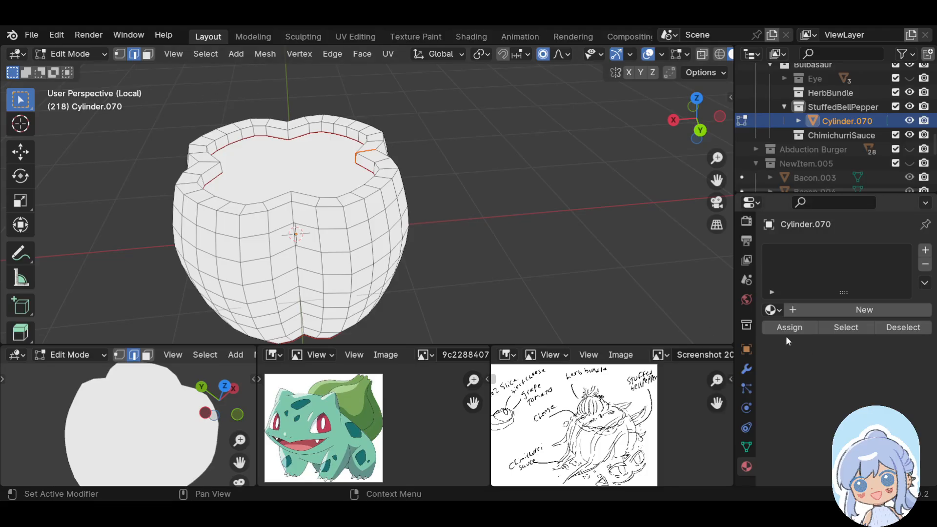
Create a new material for the pepper and name it StuffedBellPepper
{"action": "left_click", "coordinate": [826, 305]}
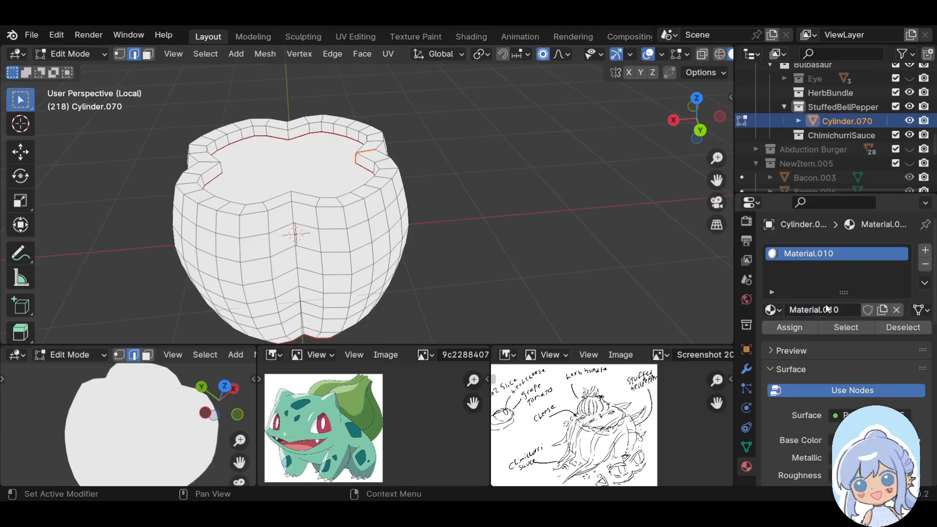
{"action": "left_click", "coordinate": [818, 310]}
{"action": "left_click", "coordinate": [820, 309]}
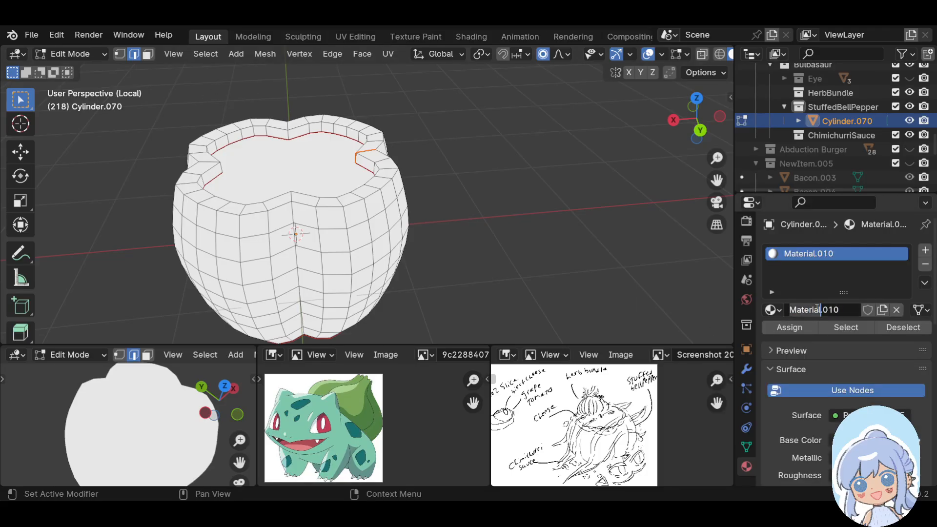
{"action": "left_click_drag", "start_coordinate": [848, 309], "coordinate": [763, 309]}
{"action": "type", "text": "StuffedBellPepper"}
{"action": "key", "text": "Return"}
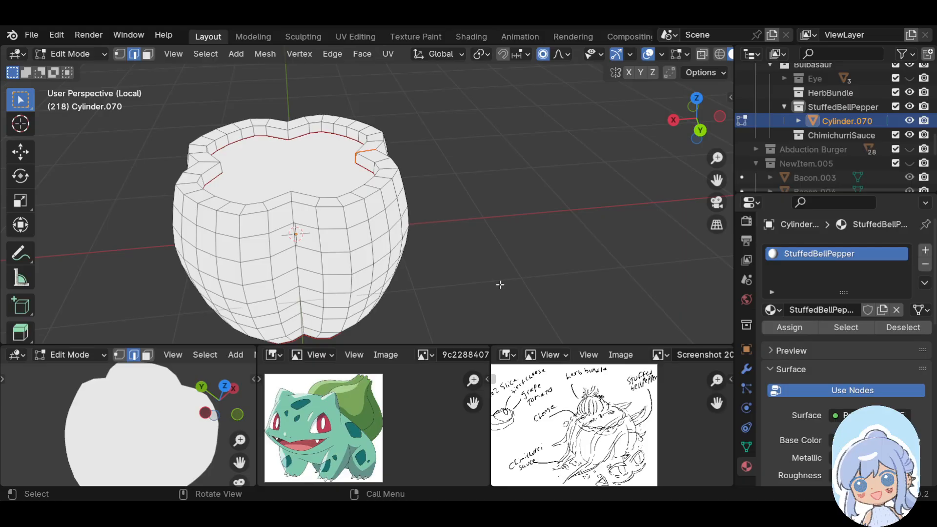
Mark a seam along the outer edge loop of the pepper's top rim
{"action": "middle_click_drag", "start_coordinate": [319, 204], "coordinate": [428, 211]}
{"action": "scroll", "coordinate": [413, 241], "scroll_direction": "down", "scroll_amount": 3}
{"action": "scroll", "coordinate": [407, 241], "scroll_direction": "up", "scroll_amount": 3}
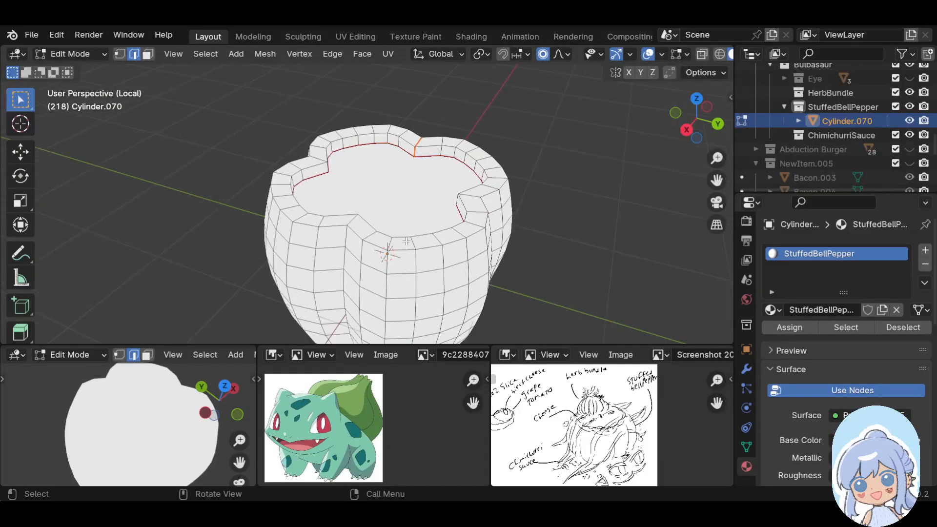
{"action": "left_click", "coordinate": [420, 247], "text": "alt"}
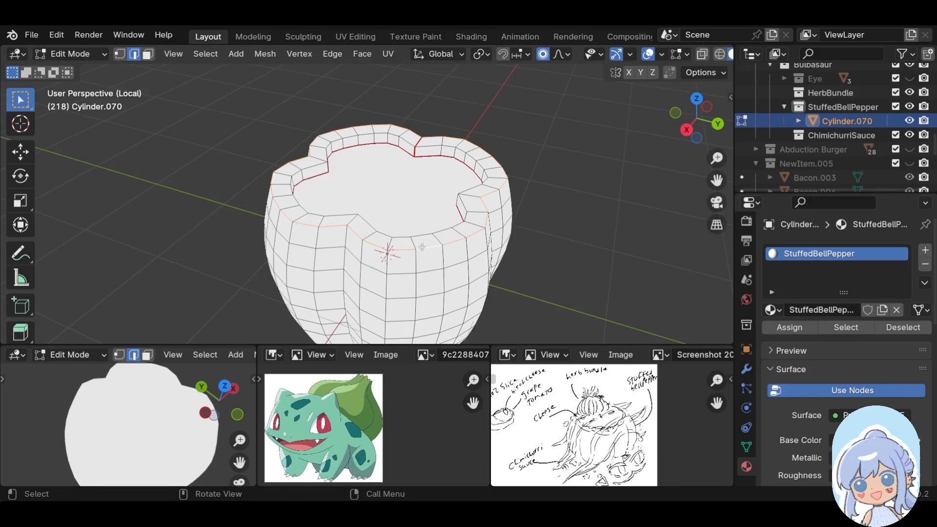
{"action": "key", "text": "u"}
{"action": "key", "text": "m"}
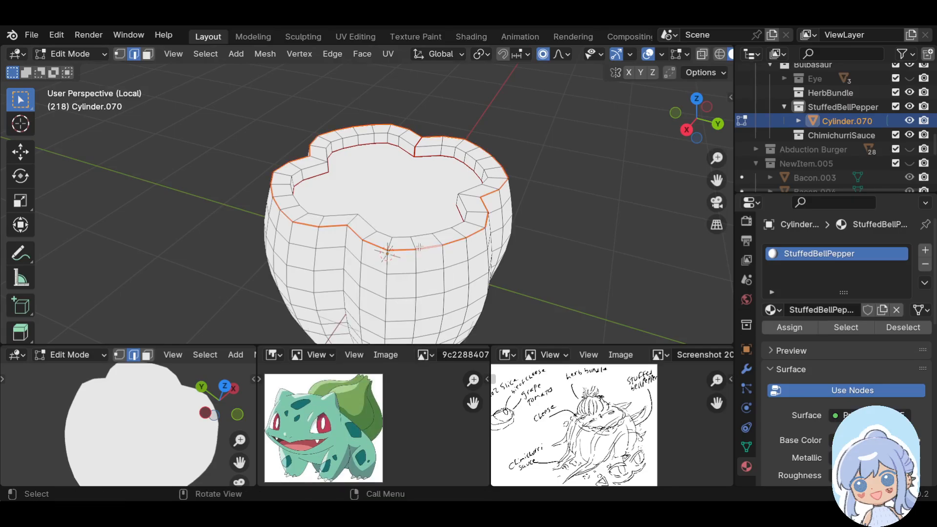
{"action": "middle_click_drag", "start_coordinate": [420, 248], "coordinate": [257, 201]}
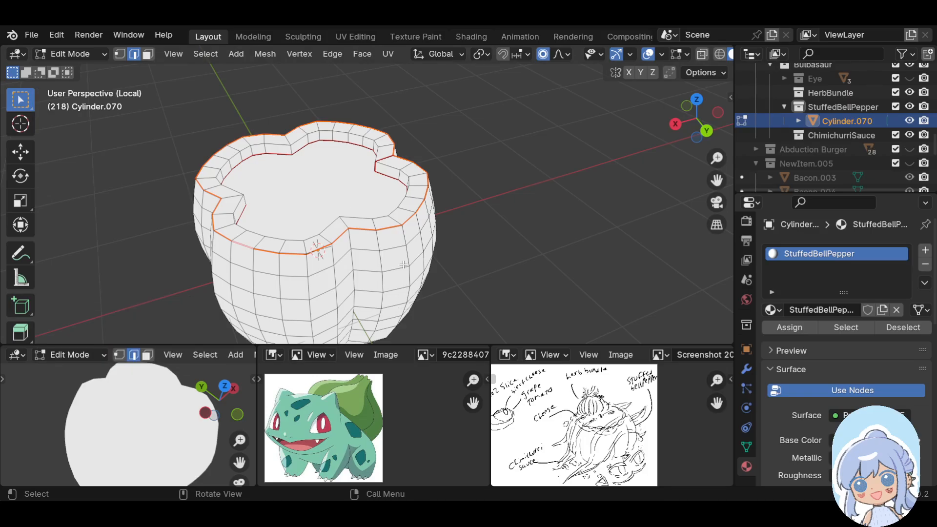
{"action": "middle_click_drag", "start_coordinate": [382, 293], "coordinate": [467, 260]}
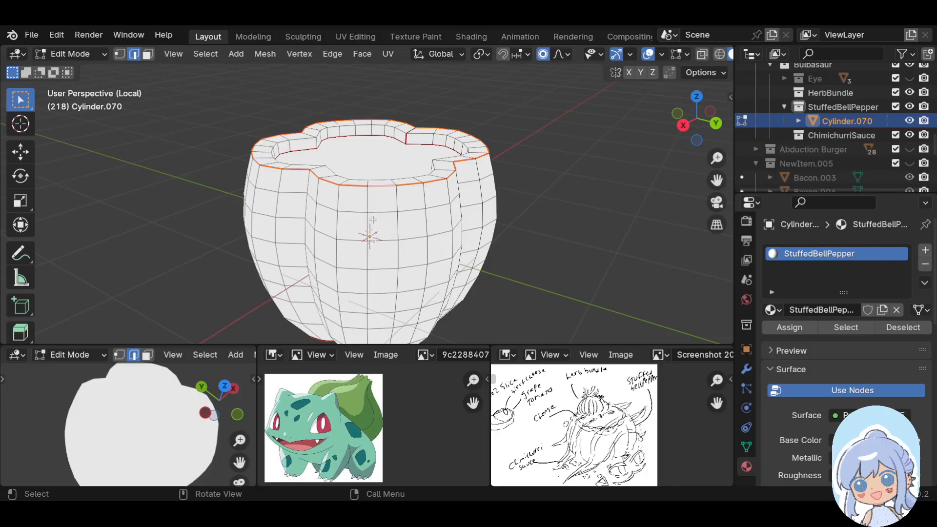
{"action": "middle_click_drag", "start_coordinate": [400, 170], "coordinate": [233, 149]}
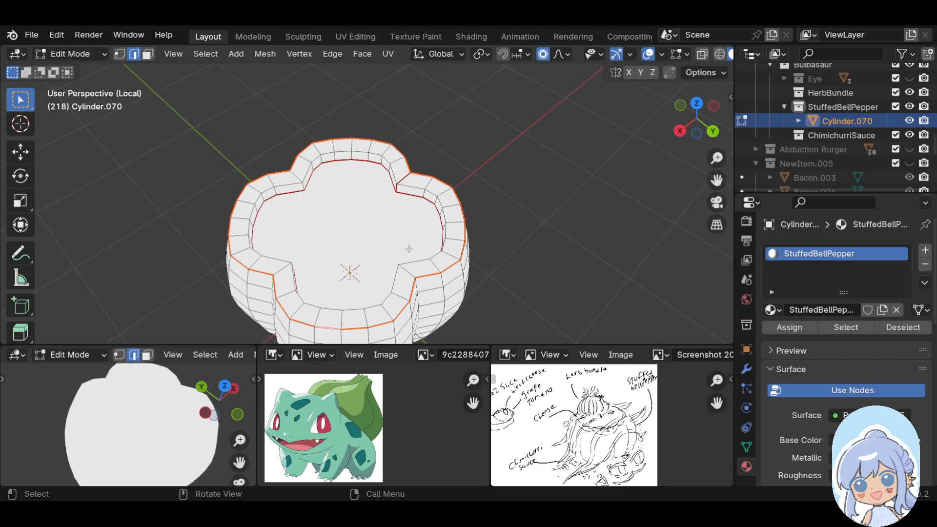
{"action": "middle_click_drag", "start_coordinate": [376, 248], "coordinate": [398, 190]}
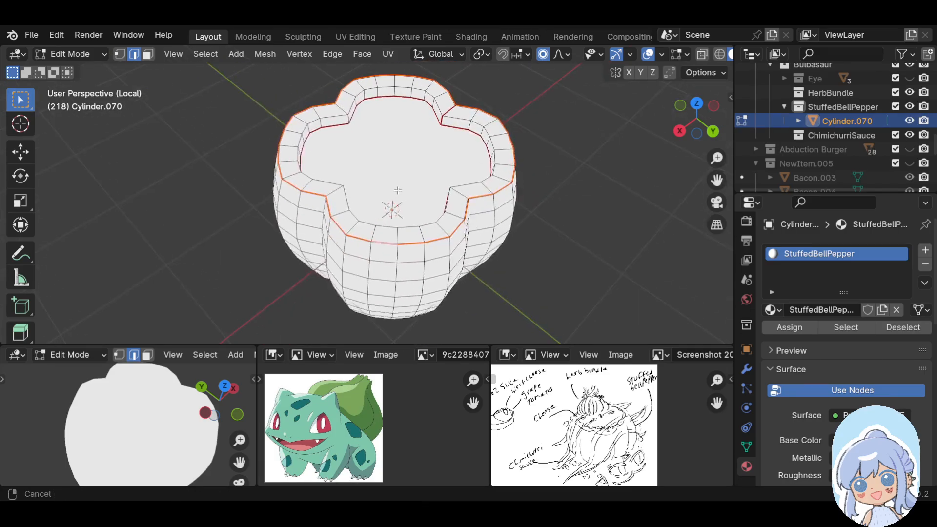
{"action": "middle_click_drag", "start_coordinate": [438, 146], "coordinate": [445, 179]}
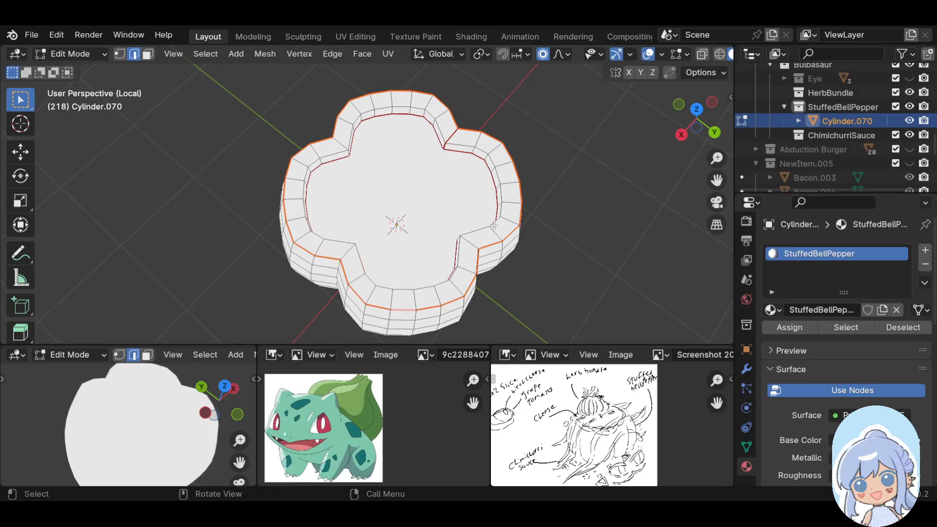
{"action": "middle_click_drag", "start_coordinate": [664, 258], "coordinate": [717, 186]}
Return to Object Mode and rename the pepper object as BellPepperBody
{"action": "left_click", "coordinate": [92, 54]}
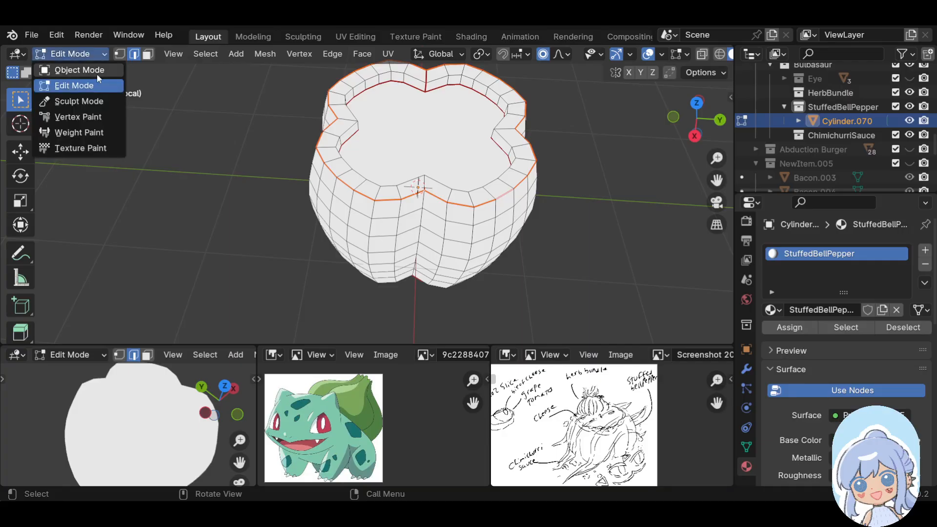
{"action": "left_click", "coordinate": [97, 74]}
{"action": "double_click", "coordinate": [839, 122]}
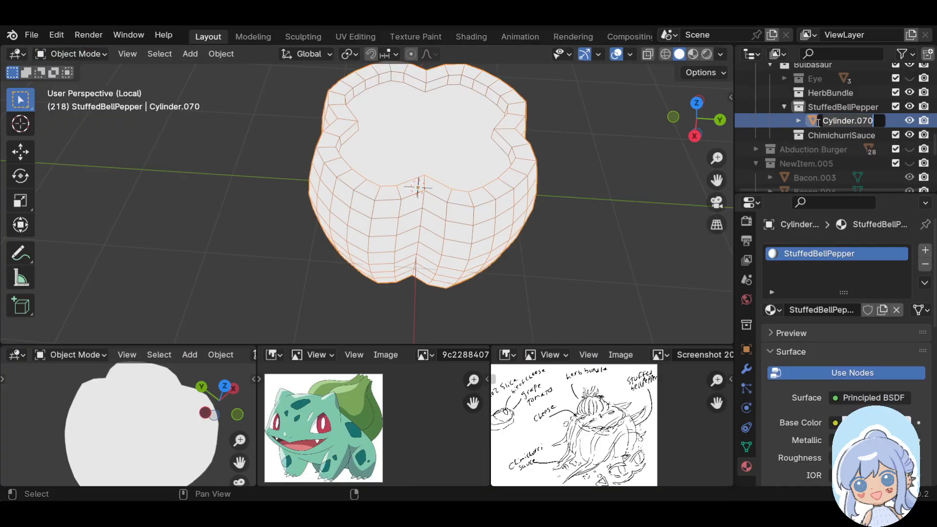
{"action": "type", "text": "BellPepper"}
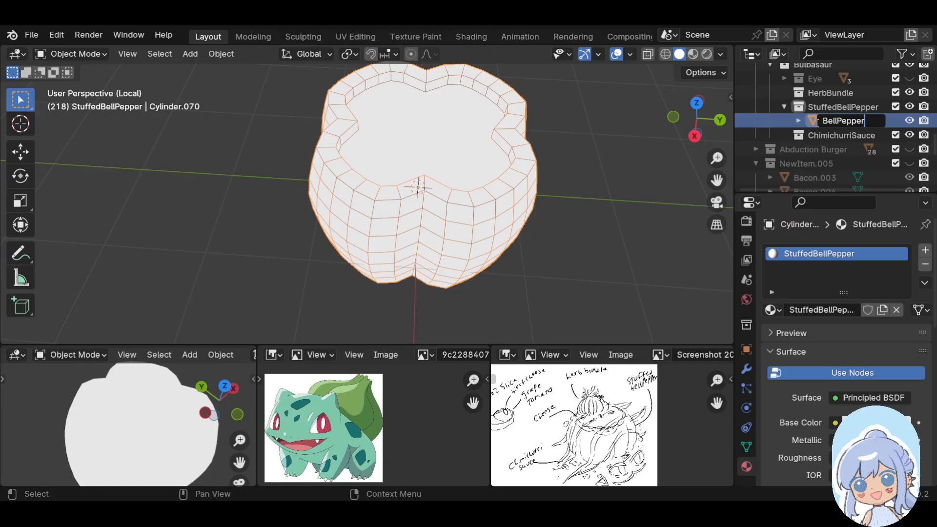
{"action": "type", "text": "Body"}
{"action": "key", "text": "Return"}
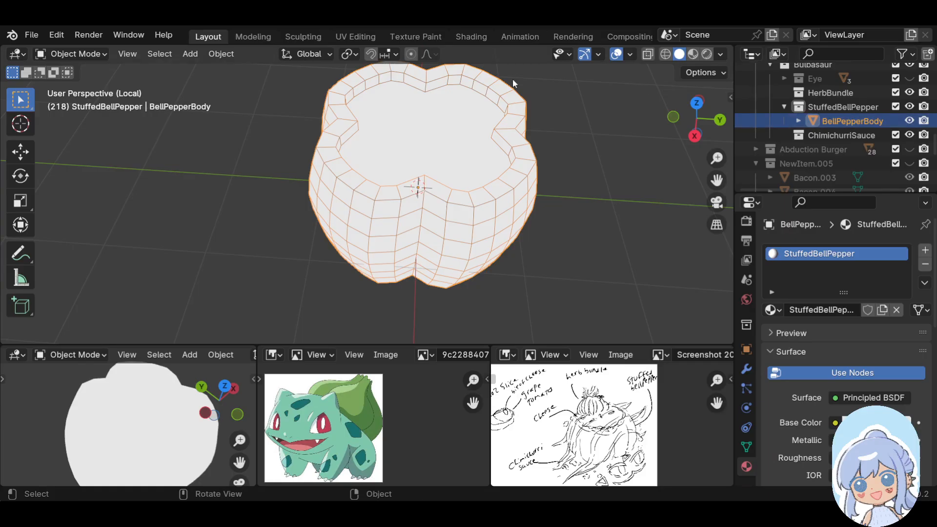
Add a 2 m mesh plane and raise it about 1 m along Z to sit over the pepper's opening
{"action": "left_click", "coordinate": [591, 237]}
{"action": "key", "text": "shift+a"}
{"action": "mouse_move", "coordinate": [586, 239]}
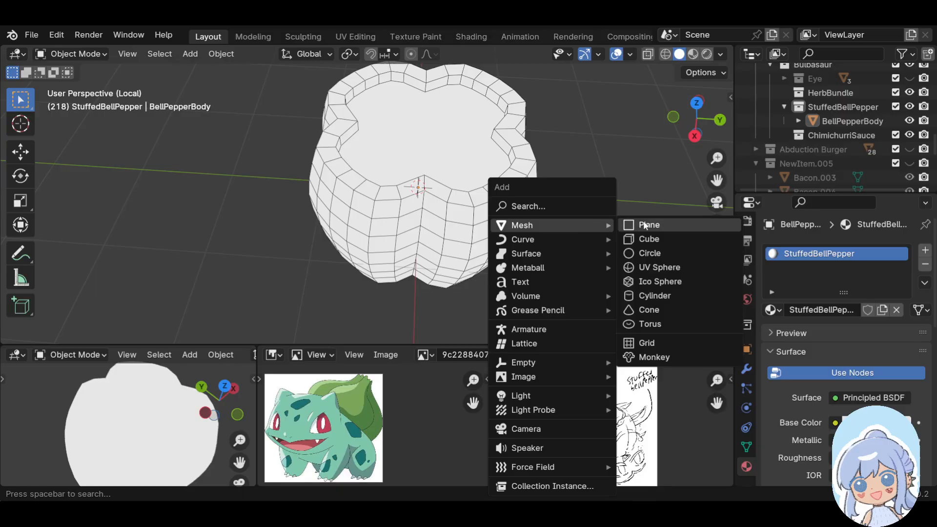
{"action": "left_click", "coordinate": [644, 225]}
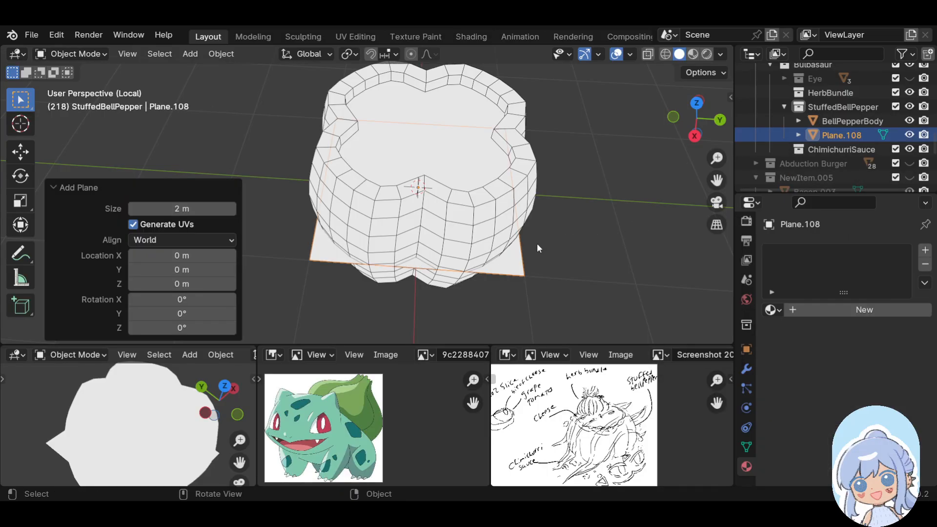
{"action": "key", "text": "g"}
{"action": "key", "text": "z"}
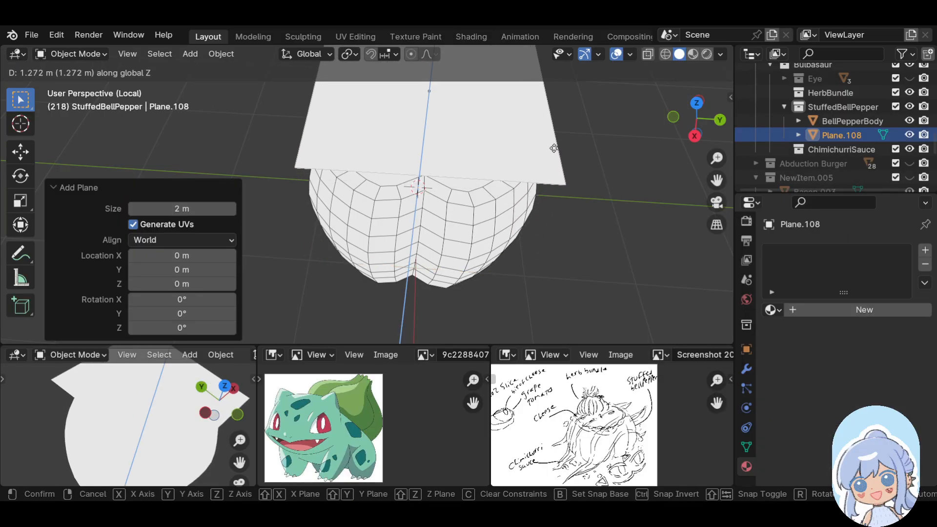
{"action": "left_click", "coordinate": [547, 174]}
{"action": "middle_click_drag", "start_coordinate": [619, 143], "coordinate": [569, 147]}
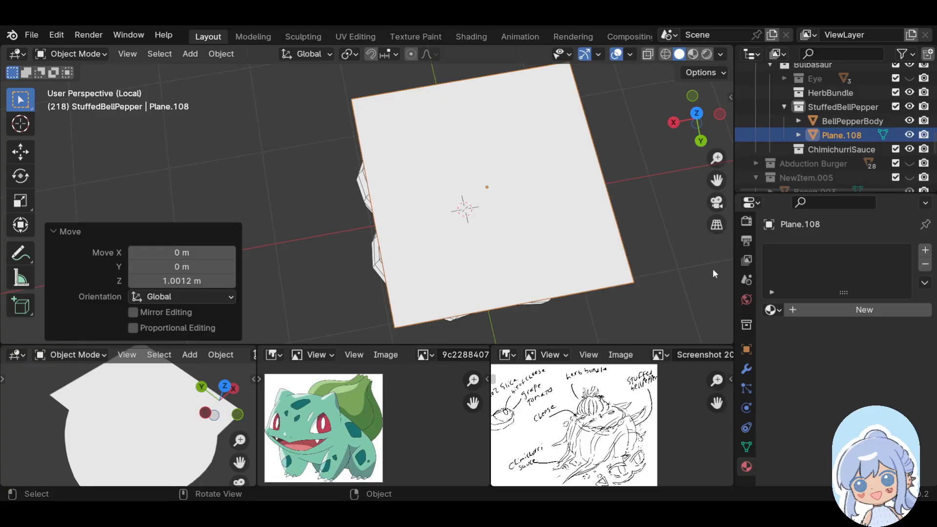
Create a new material for the plane and name it CheeseCover
{"action": "scroll", "coordinate": [746, 446], "scroll_direction": "down", "scroll_amount": 2}
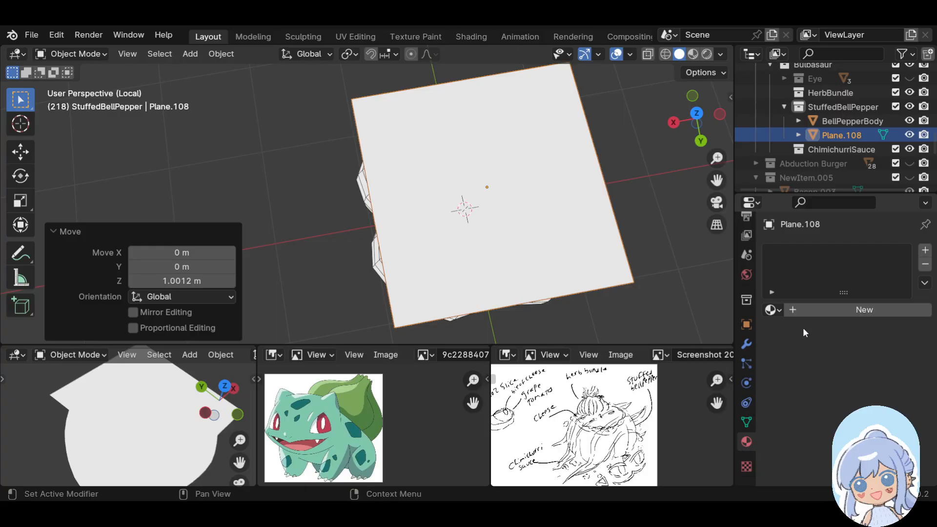
{"action": "left_click", "coordinate": [832, 310]}
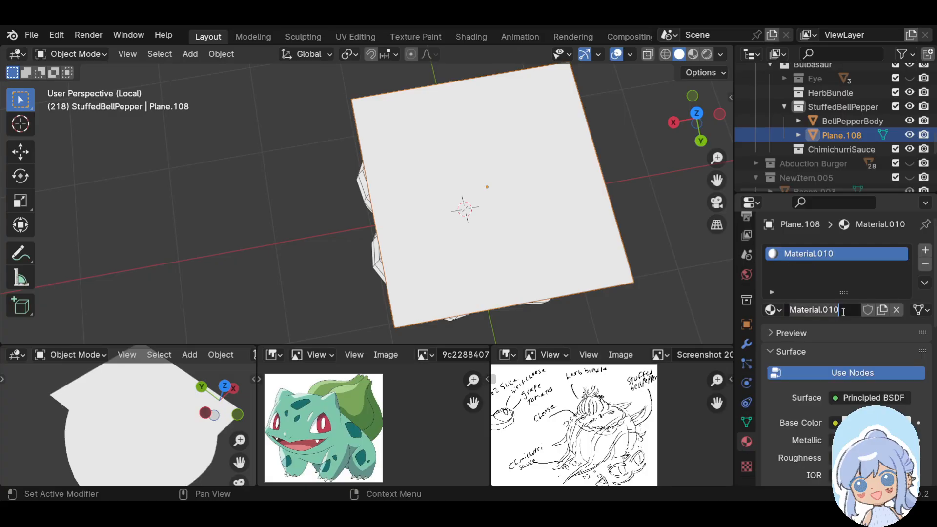
{"action": "left_click", "coordinate": [795, 310]}
{"action": "left_click_drag", "start_coordinate": [794, 311], "coordinate": [790, 311]}
{"action": "type", "text": "Cheese"}
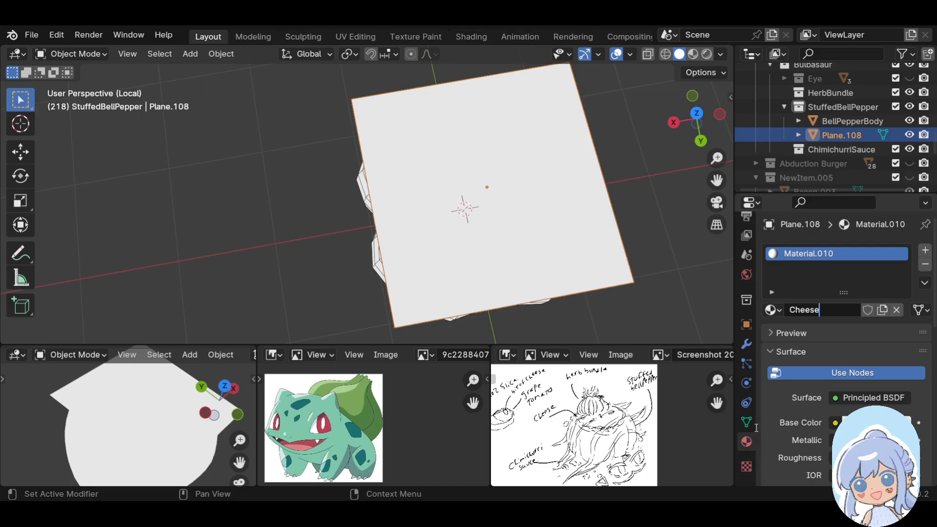
{"action": "type", "text": "Cover"}
{"action": "key", "text": "Return"}
Enter Edit Mode on the plane and add one centred loop cut in each direction
{"action": "middle_click_drag", "start_coordinate": [372, 236], "coordinate": [415, 172]}
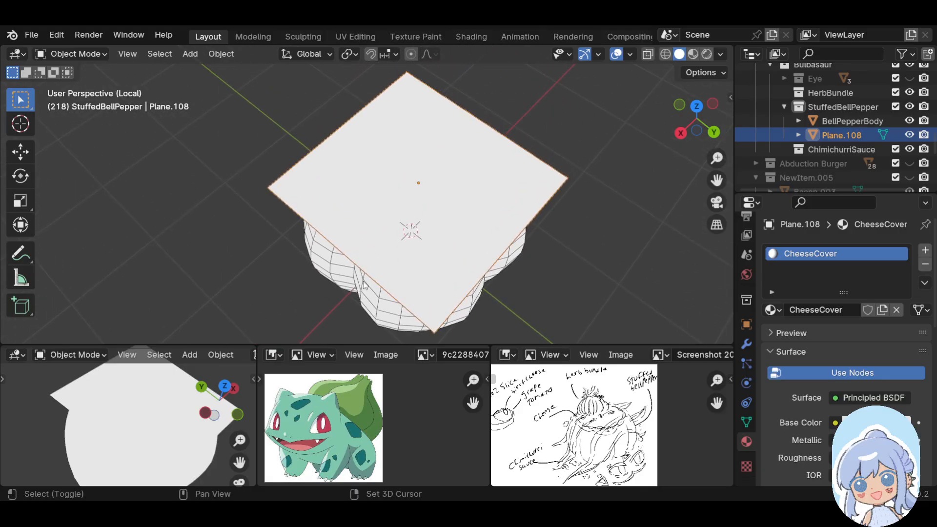
{"action": "left_click", "coordinate": [73, 54]}
{"action": "left_click", "coordinate": [97, 81]}
{"action": "key", "text": "ctrl+r"}
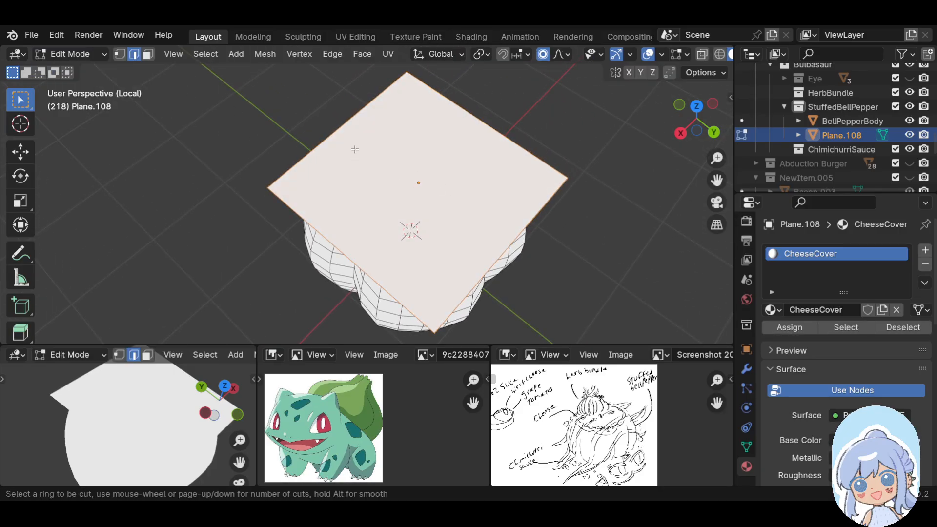
{"action": "left_click", "coordinate": [342, 126]}
{"action": "left_click", "coordinate": [338, 121]}
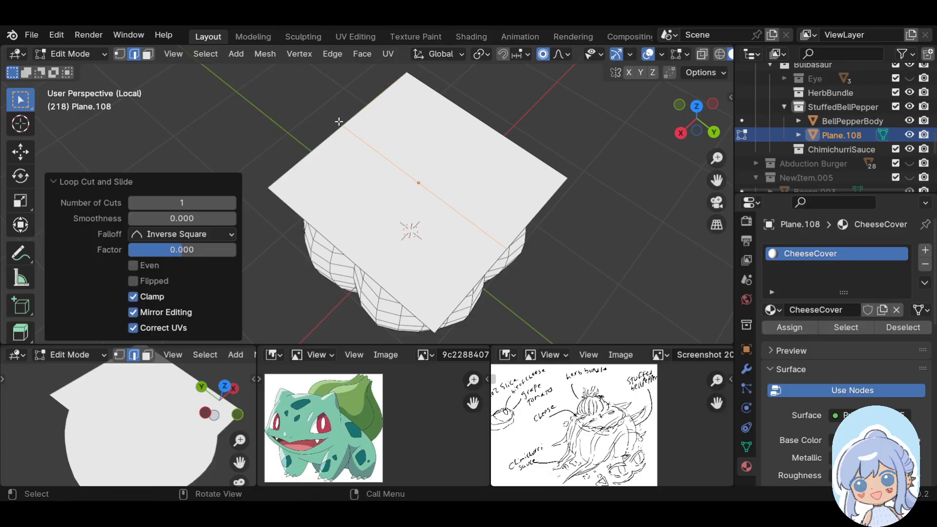
{"action": "key", "text": "ctrl+r"}
{"action": "left_click", "coordinate": [424, 168]}
{"action": "left_click", "coordinate": [422, 168]}
Select the whole plane and subdivide it twice with one cut each into a finer grid
{"action": "key", "text": "ctrl+e"}
{"action": "key", "text": "Escape"}
{"action": "key", "text": "a"}
{"action": "key", "text": "ctrl+e"}
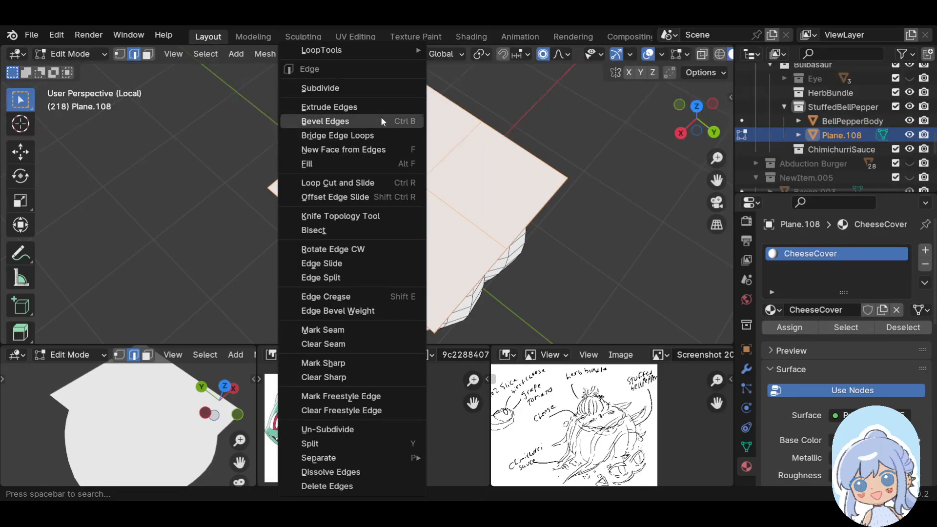
{"action": "left_click", "coordinate": [367, 92]}
{"action": "key", "text": "ctrl+e"}
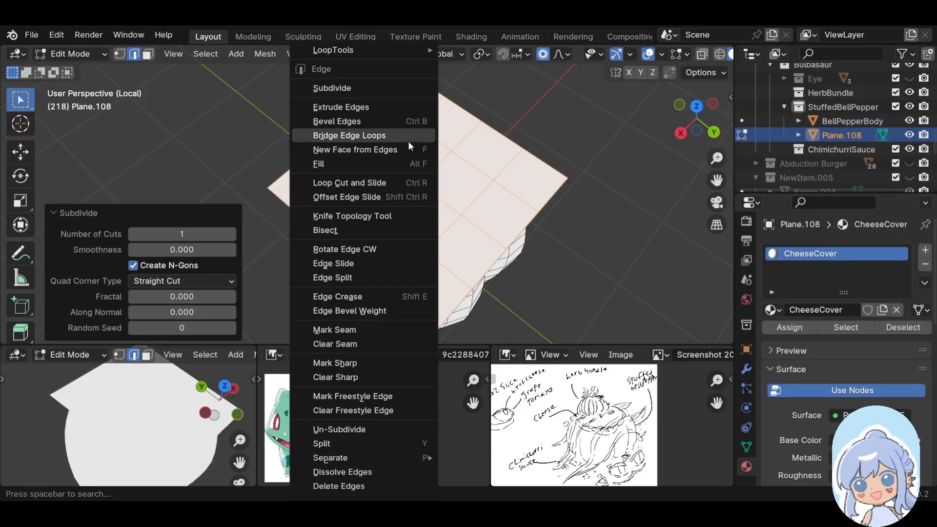
{"action": "left_click", "coordinate": [368, 85]}
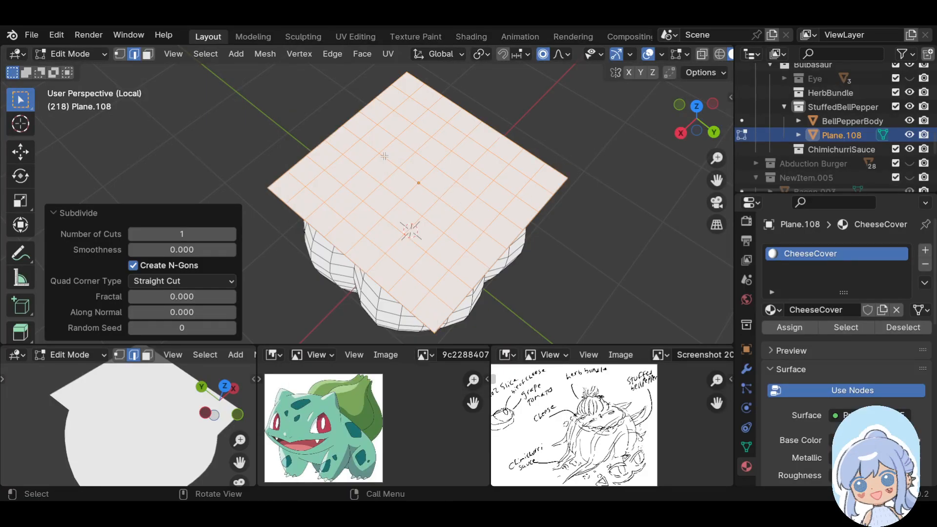
Raise the plane's centre vertex about 0.19 m along Z with smooth proportional editing of about 1.21 m size to form a dome
{"action": "left_click", "coordinate": [120, 54]}
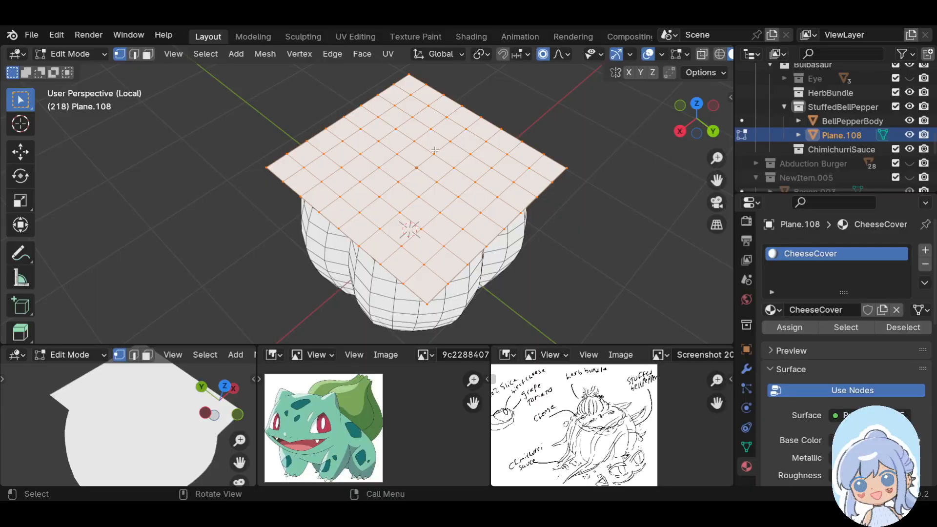
{"action": "left_click", "coordinate": [415, 166]}
{"action": "key", "text": "g"}
{"action": "key", "text": "z"}
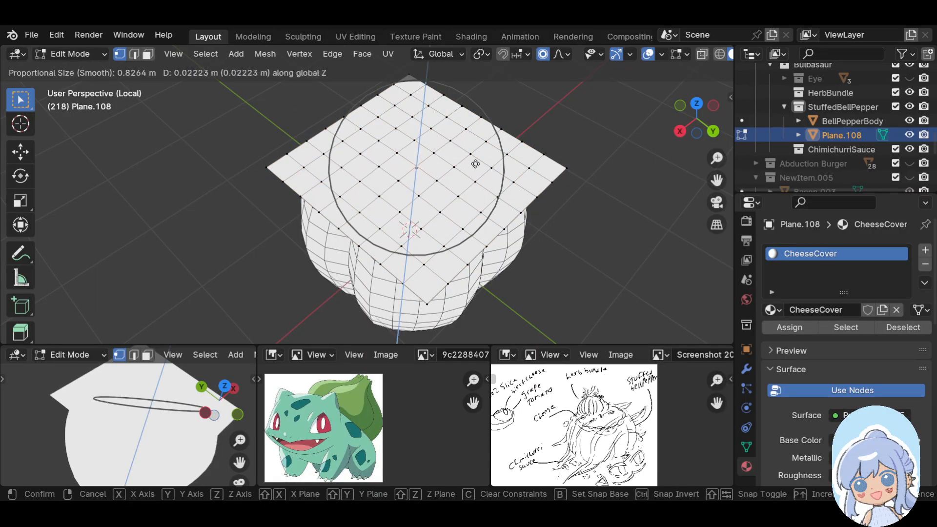
{"action": "scroll", "coordinate": [476, 149], "scroll_direction": "down", "scroll_amount": 1}
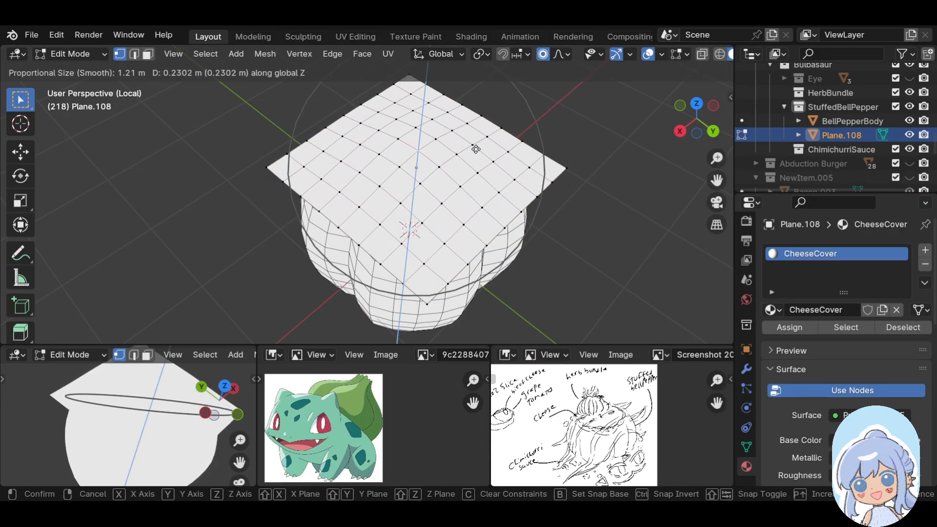
{"action": "left_click", "coordinate": [474, 152]}
{"action": "middle_click_drag", "start_coordinate": [475, 151], "coordinate": [569, 98]}
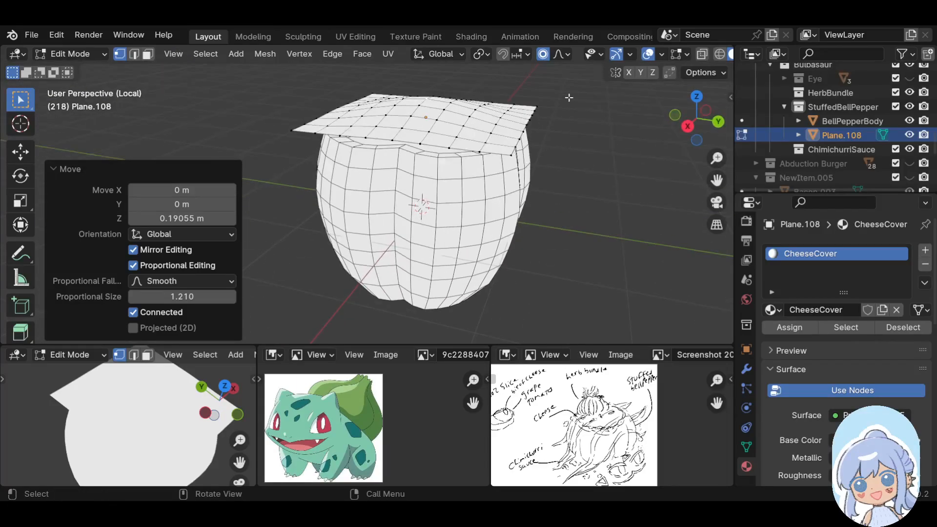
{"action": "middle_click_drag", "start_coordinate": [294, 84], "coordinate": [283, 122]}
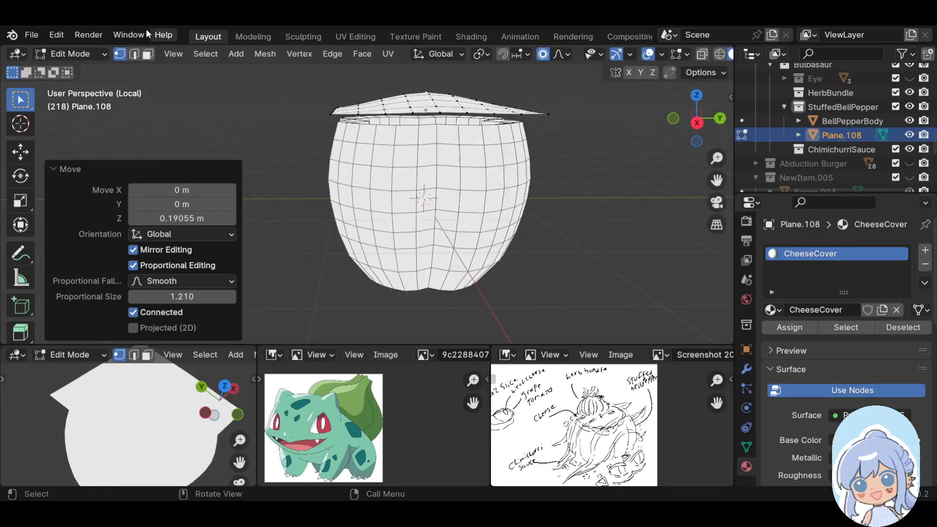
Return to Object Mode and lower the domed plane about 0.054 m along Z toward the pepper's rim
{"action": "left_click", "coordinate": [73, 54]}
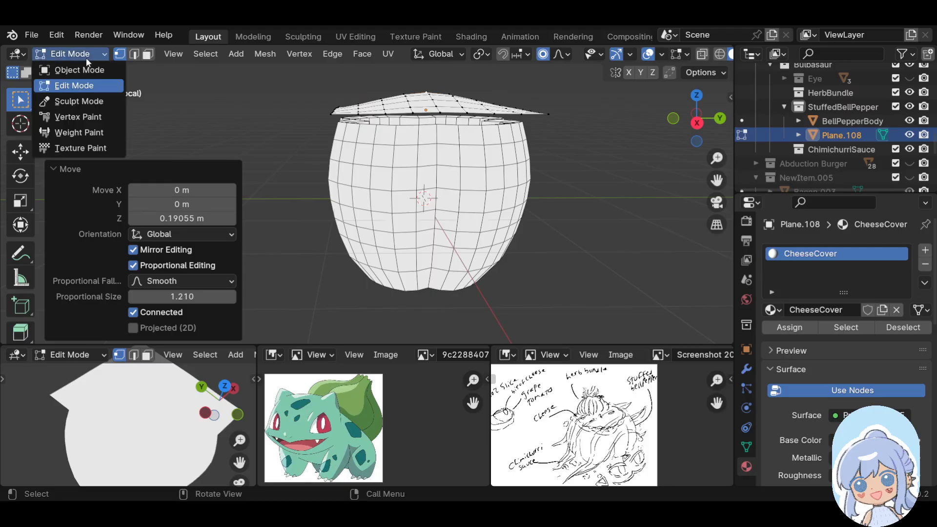
{"action": "left_click", "coordinate": [73, 69]}
{"action": "key", "text": "g"}
{"action": "key", "text": "z"}
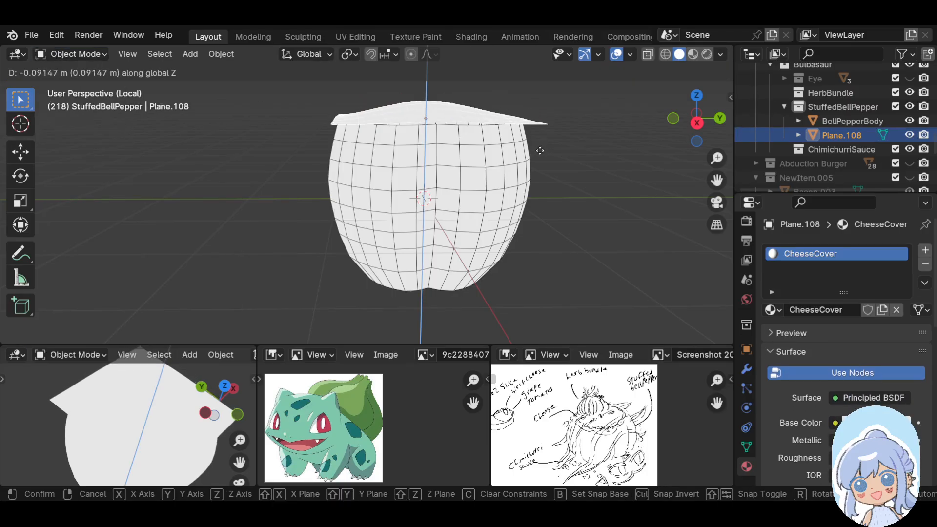
{"action": "left_click", "coordinate": [539, 147]}
{"action": "middle_click_drag", "start_coordinate": [539, 146], "coordinate": [452, 158]}
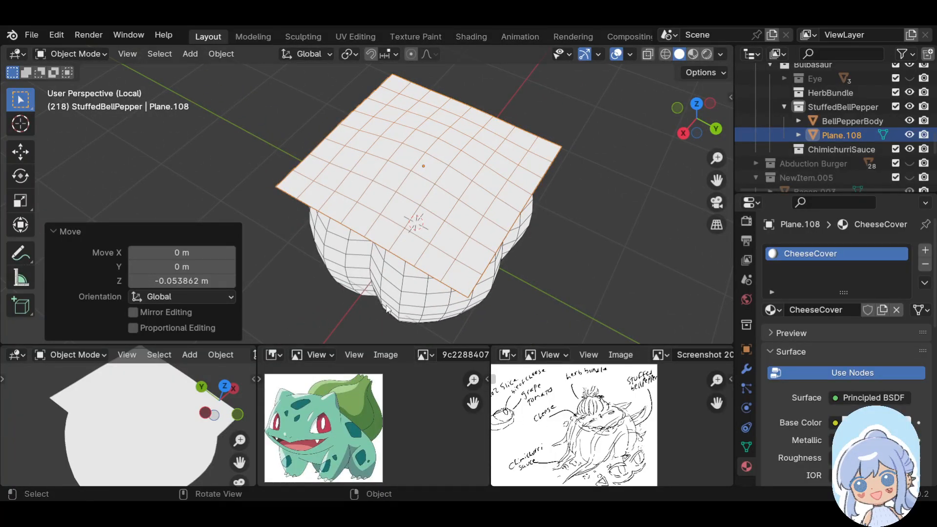
{"action": "scroll", "coordinate": [373, 218], "scroll_direction": "down", "scroll_amount": 4}
{"action": "middle_click_drag", "start_coordinate": [373, 218], "coordinate": [249, 227]}
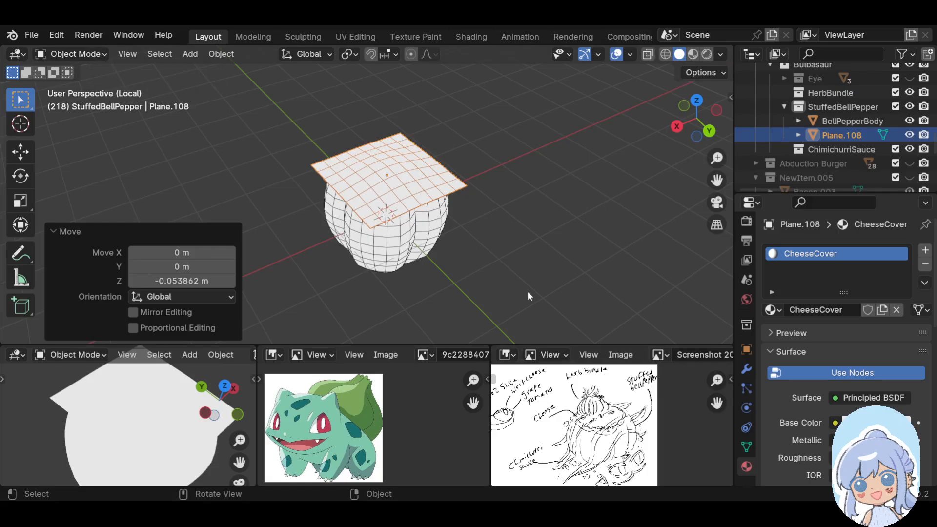
Add a NURBS path curve to the ChimichurriSauce collection
{"action": "left_click", "coordinate": [466, 216]}
{"action": "left_click", "coordinate": [785, 107]}
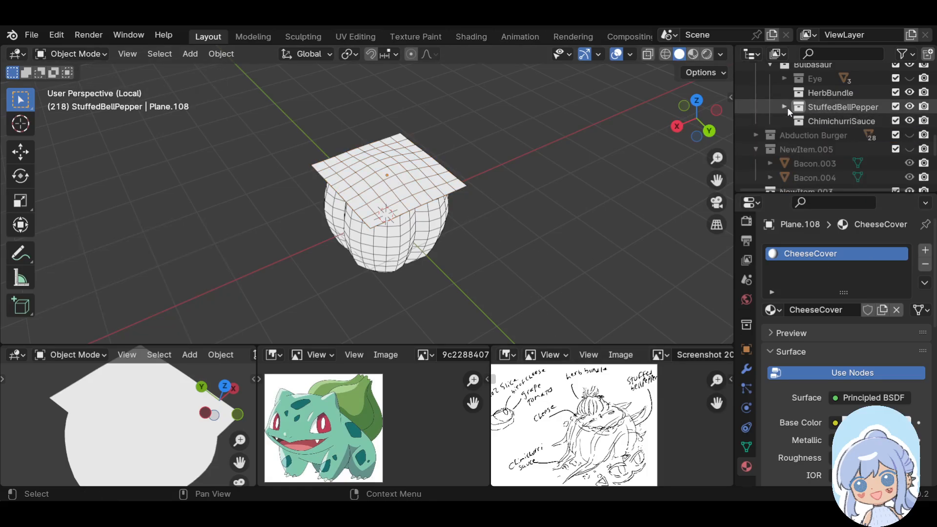
{"action": "left_click", "coordinate": [819, 120]}
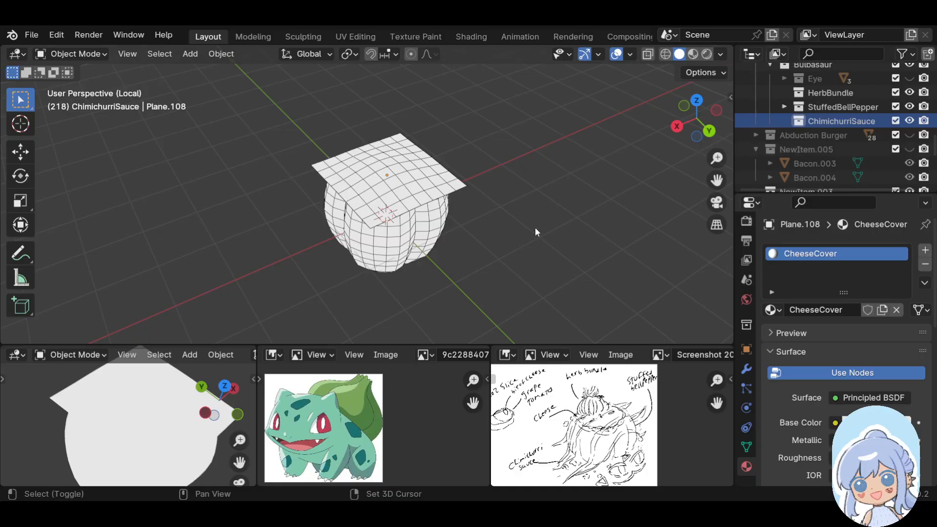
{"action": "key", "text": "shift+a"}
{"action": "mouse_move", "coordinate": [484, 242]}
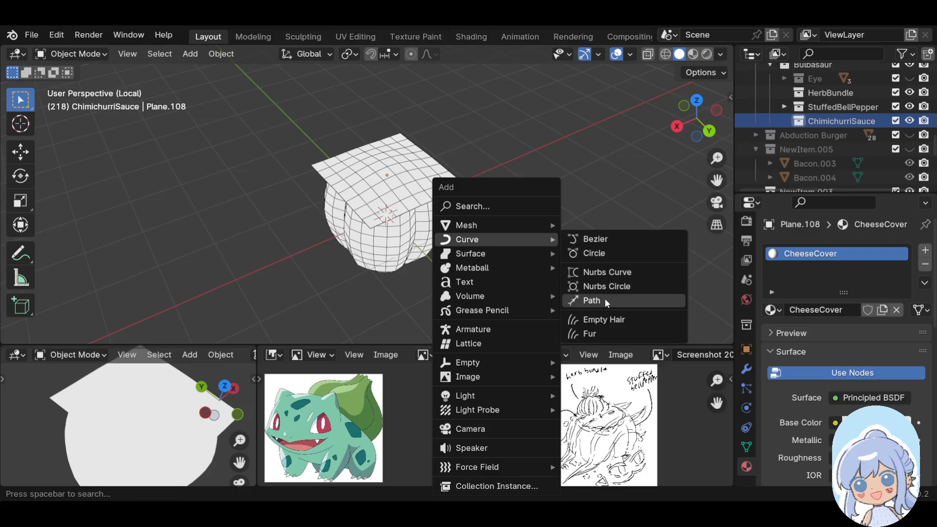
{"action": "left_click", "coordinate": [591, 300]}
Give the new path a round bevel with a depth of 0.05 m
{"action": "scroll", "coordinate": [384, 205], "scroll_direction": "down", "scroll_amount": 5}
{"action": "middle_click_drag", "start_coordinate": [486, 241], "coordinate": [437, 230]}
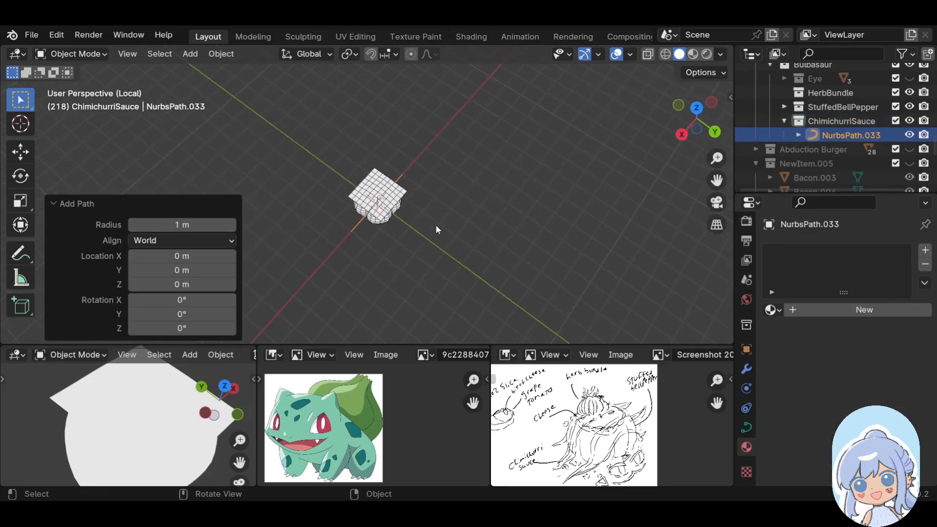
{"action": "scroll", "coordinate": [332, 220], "scroll_direction": "up", "scroll_amount": 3}
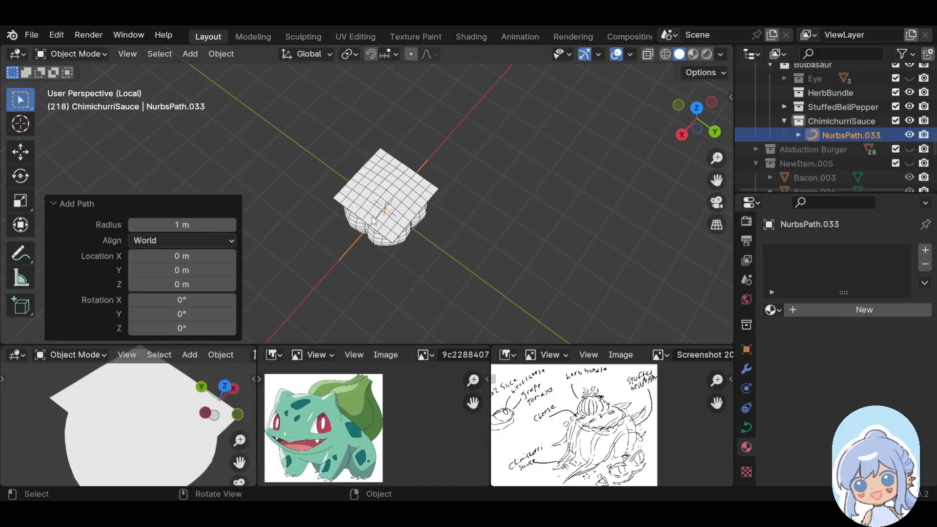
{"action": "left_click", "coordinate": [747, 428]}
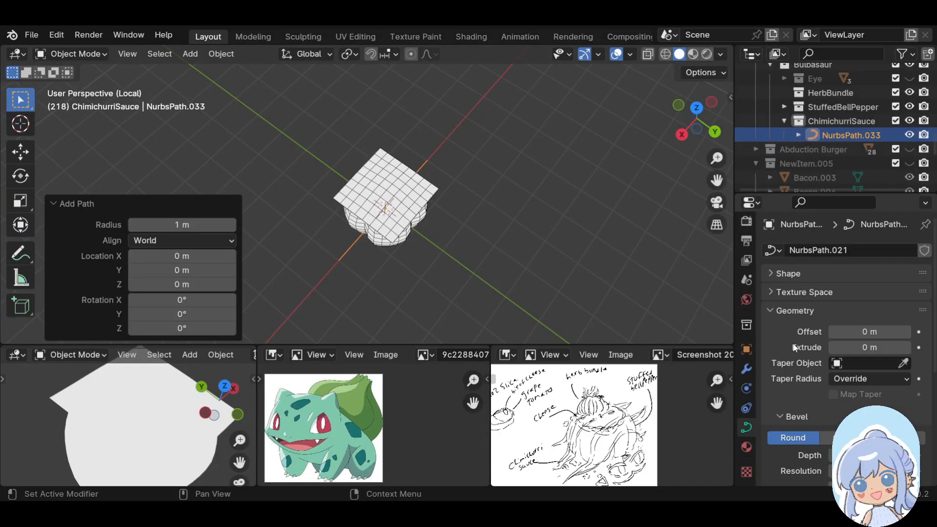
{"action": "scroll", "coordinate": [818, 367], "scroll_direction": "down", "scroll_amount": 3}
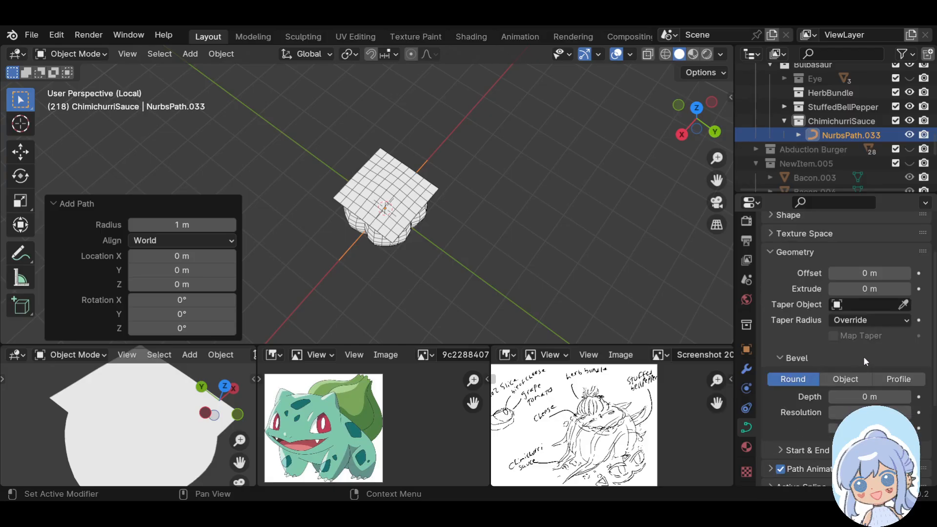
{"action": "left_click_drag", "start_coordinate": [905, 400], "coordinate": [918, 399]}
{"action": "left_click", "coordinate": [905, 399]}
{"action": "left_click", "coordinate": [906, 399]}
{"action": "left_click", "coordinate": [905, 399]}
In Edit Mode from the top view, move the path's +X end point about 1.38 m toward -Y with proportional editing
{"action": "middle_click_drag", "start_coordinate": [417, 279], "coordinate": [451, 283], "text": "shift"}
{"action": "left_click", "coordinate": [73, 53]}
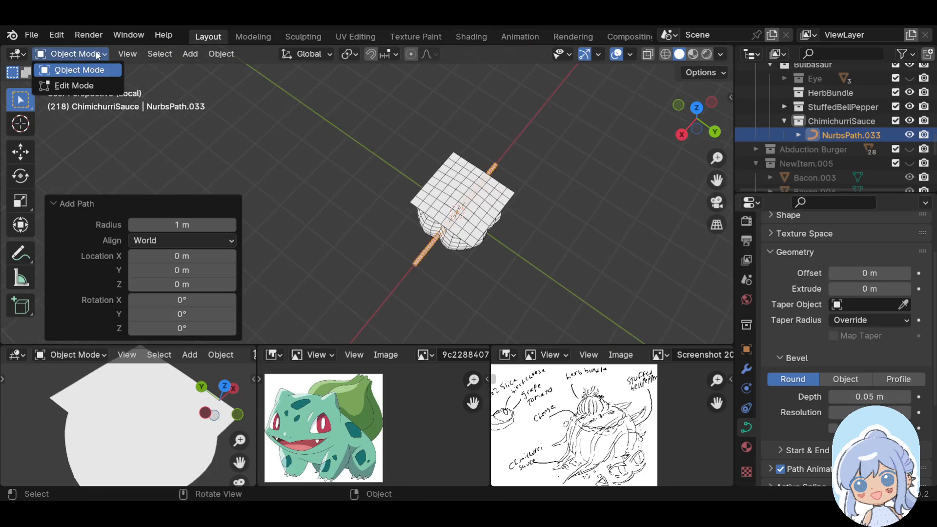
{"action": "scroll", "coordinate": [453, 272], "scroll_direction": "up", "scroll_amount": 2}
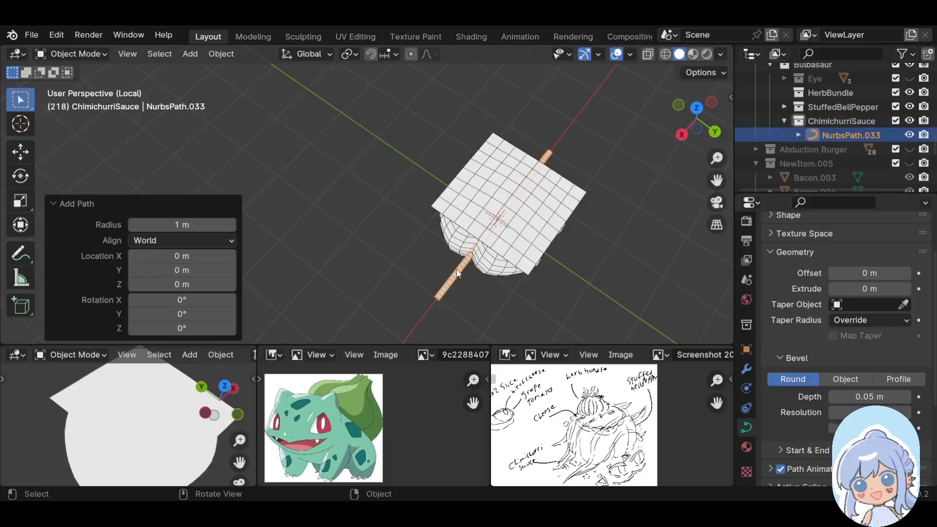
{"action": "left_click", "coordinate": [92, 53]}
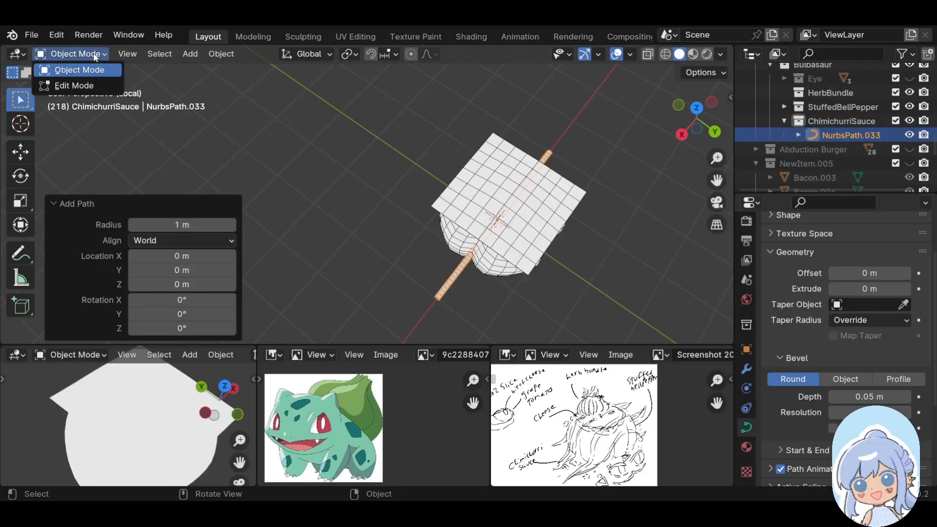
{"action": "left_click", "coordinate": [91, 84]}
{"action": "left_click", "coordinate": [579, 266]}
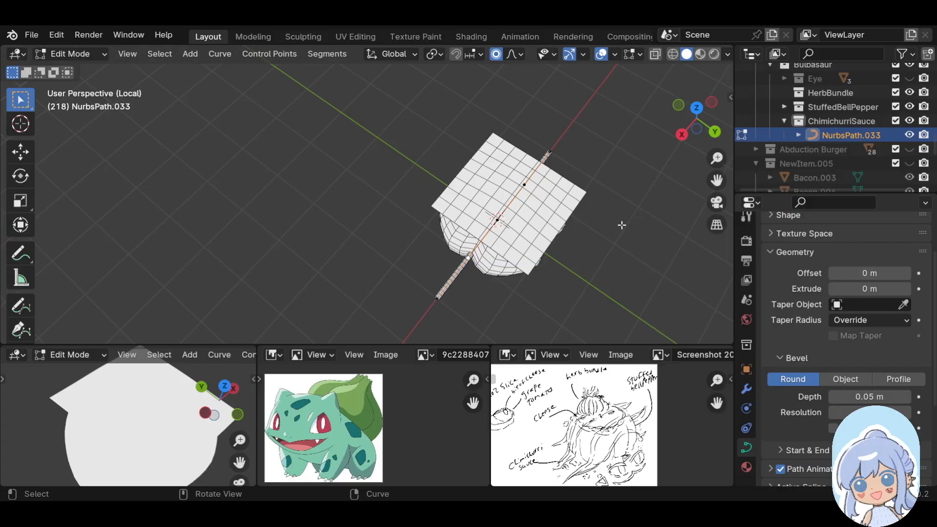
{"action": "key", "text": "KP_7"}
{"action": "middle_click_drag", "start_coordinate": [414, 167], "coordinate": [452, 292], "text": "shift"}
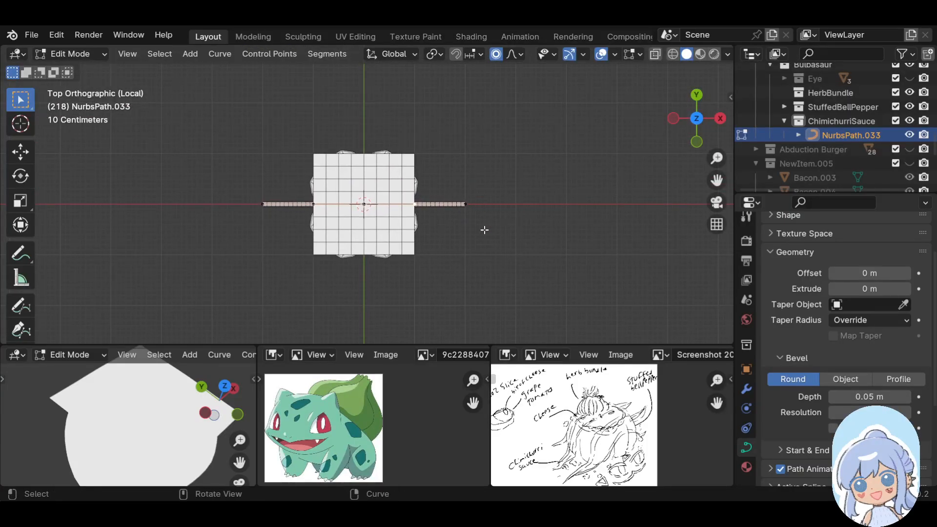
{"action": "key", "text": "g"}
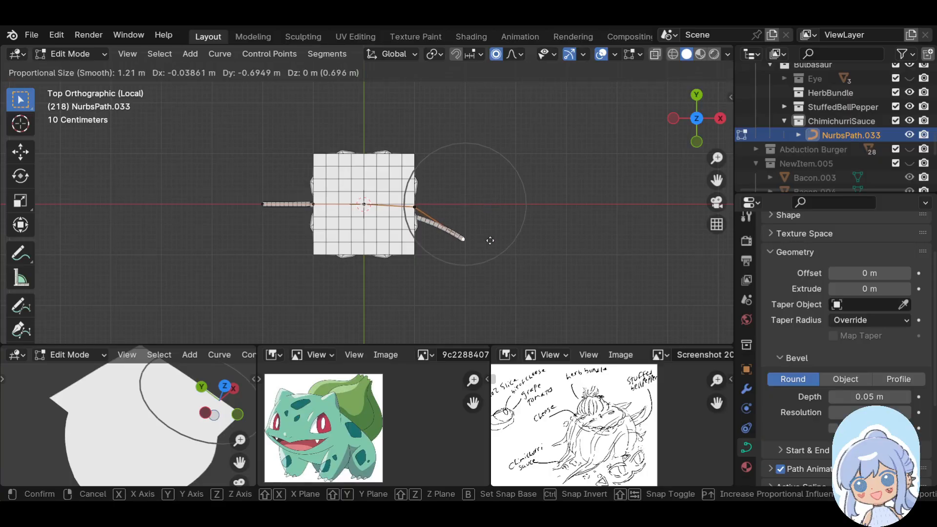
{"action": "left_click", "coordinate": [495, 274]}
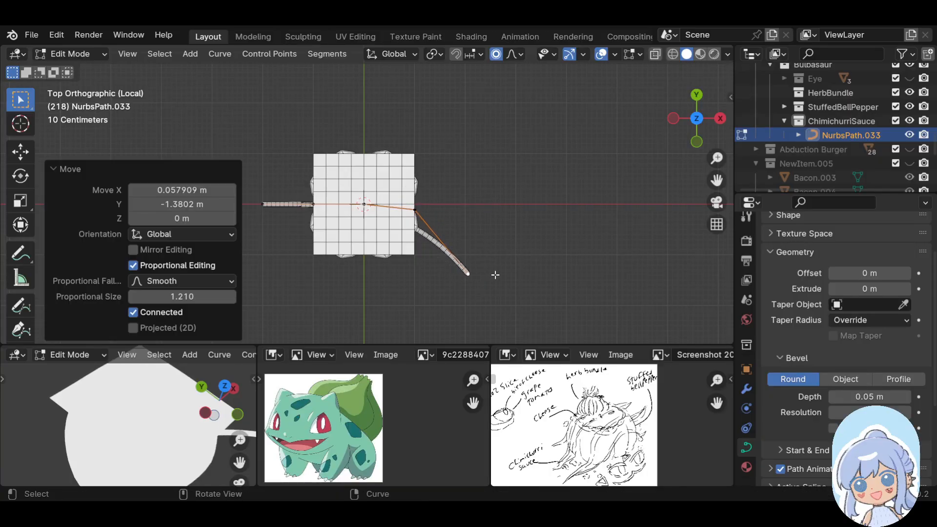
Move the other four control points toward -Y by about 0.52, 0.43, 0.47 and 0.29 m, working from +X to -X
{"action": "key", "text": "g"}
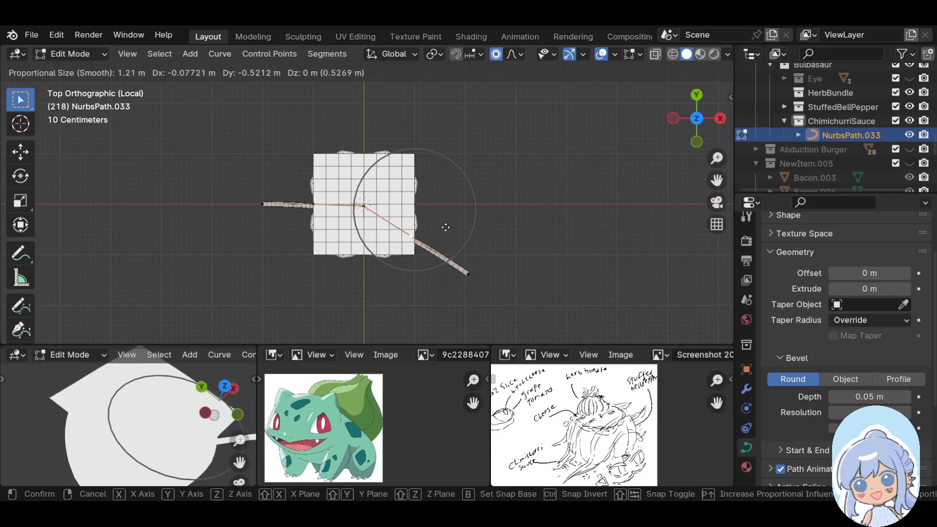
{"action": "left_click", "coordinate": [446, 227]}
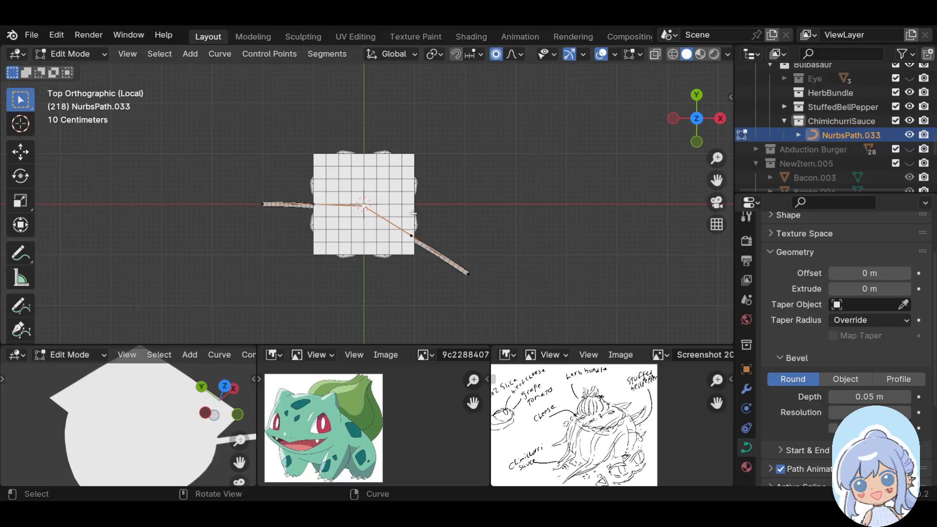
{"action": "key", "text": "g"}
{"action": "left_click", "coordinate": [411, 236]}
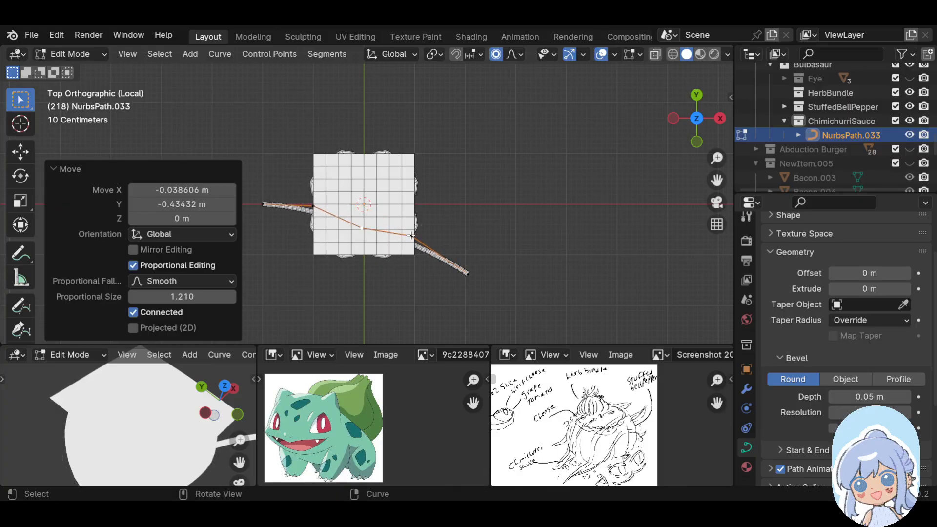
{"action": "left_click", "coordinate": [309, 200]}
{"action": "key", "text": "g"}
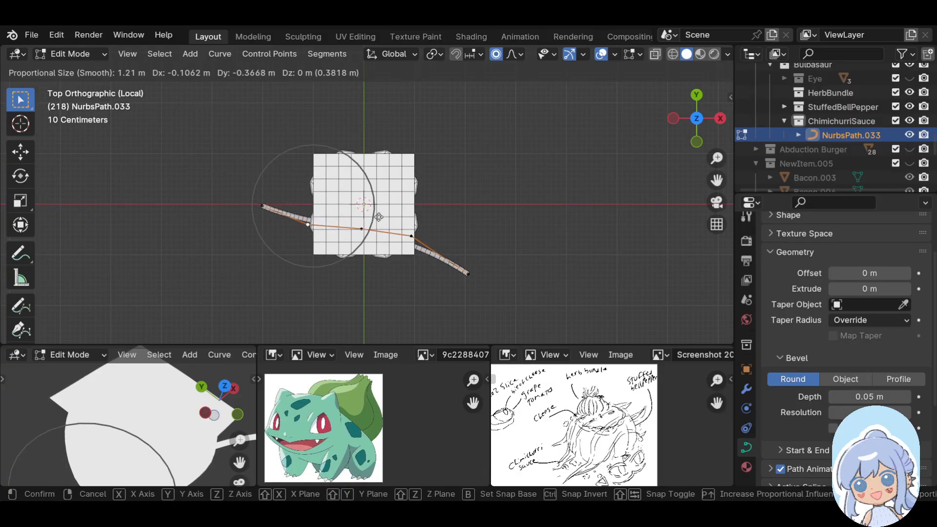
{"action": "left_click", "coordinate": [349, 213]}
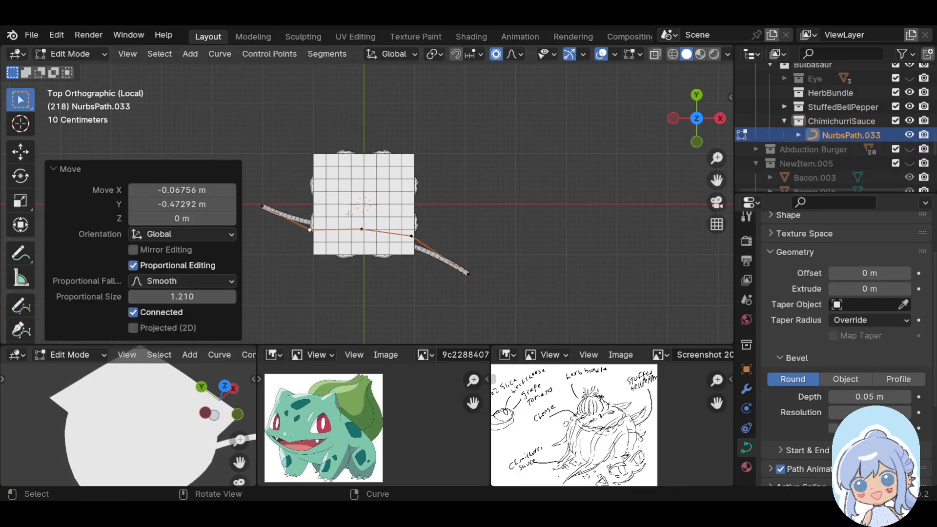
{"action": "left_click", "coordinate": [265, 206]}
{"action": "key", "text": "g"}
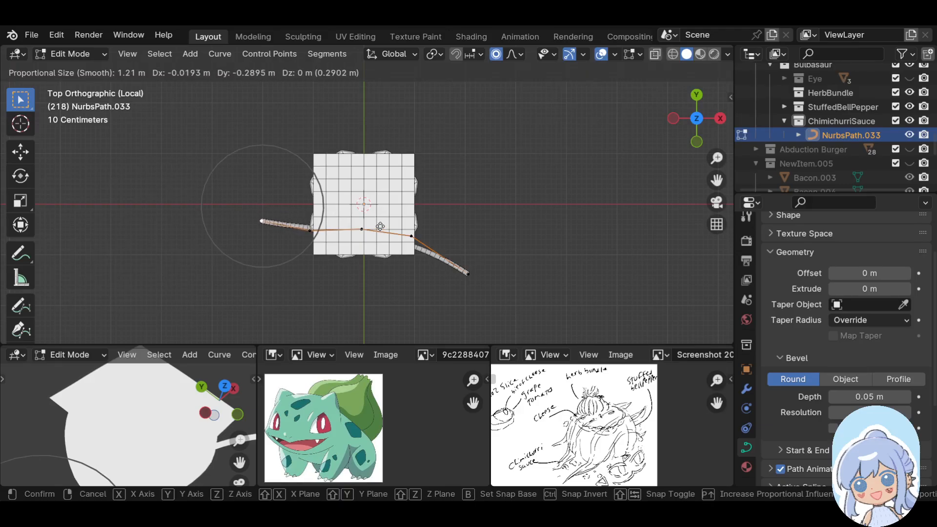
{"action": "left_click", "coordinate": [264, 220]}
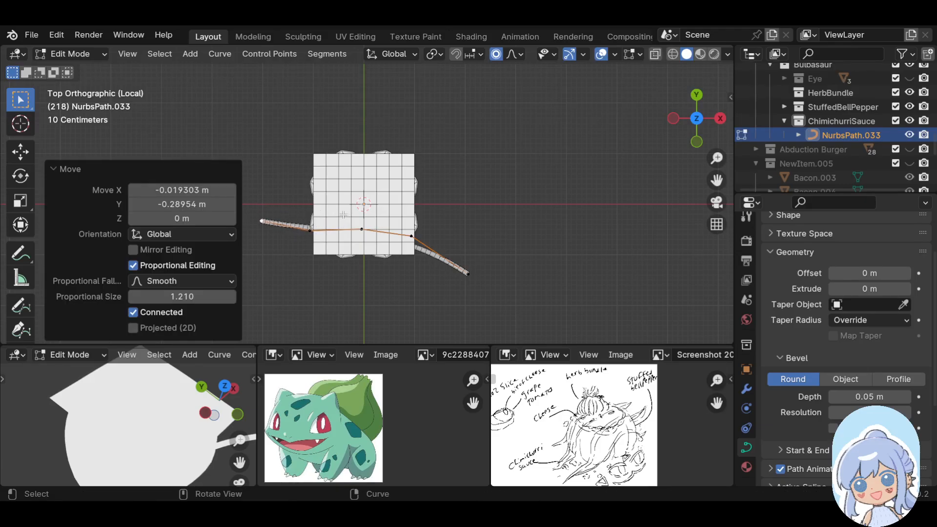
Extrude the path's -X end five times back and forth across the pepper, about 3.6 to 4.1 m each, forming a zigzag toward +Y
{"action": "key", "text": "e"}
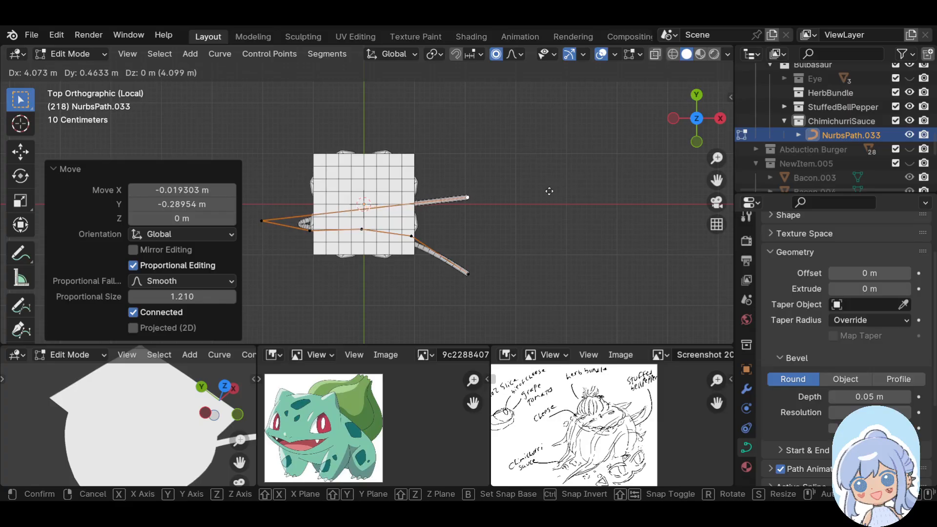
{"action": "left_click", "coordinate": [548, 203]}
{"action": "key", "text": "e"}
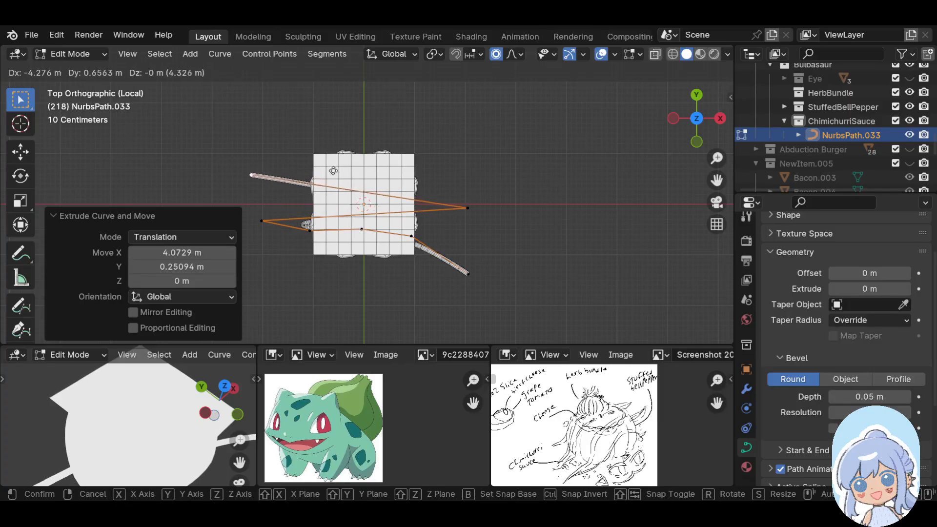
{"action": "left_click", "coordinate": [349, 172]}
{"action": "key", "text": "e"}
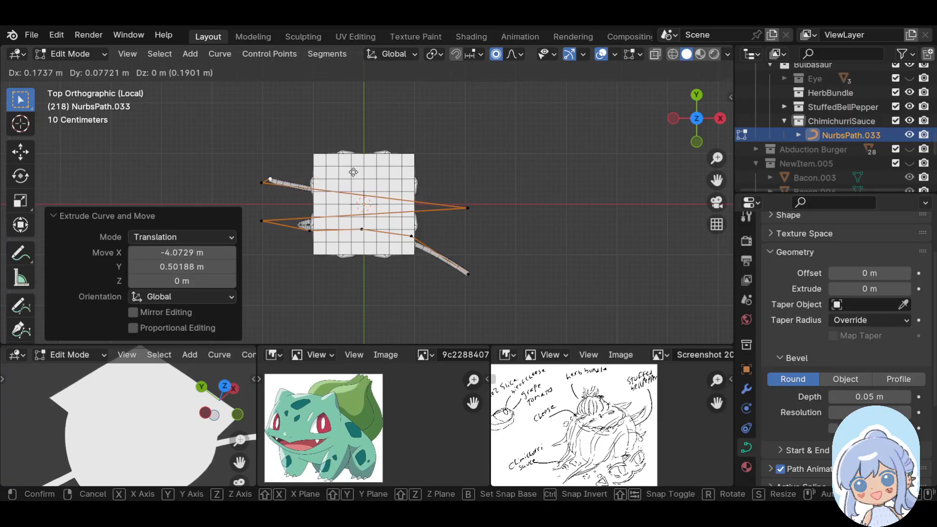
{"action": "left_click", "coordinate": [542, 158]}
{"action": "key", "text": "e"}
{"action": "left_click", "coordinate": [345, 136]}
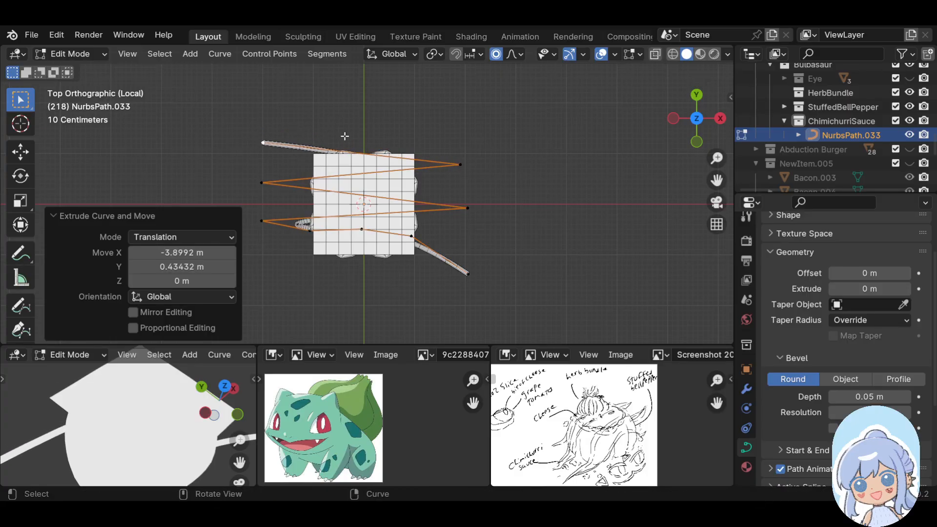
{"action": "key", "text": "e"}
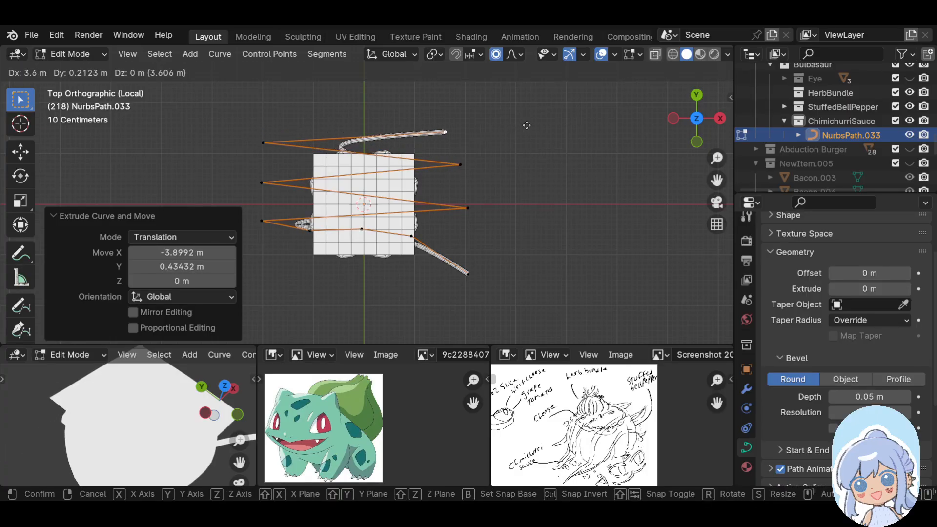
{"action": "left_click", "coordinate": [526, 126]}
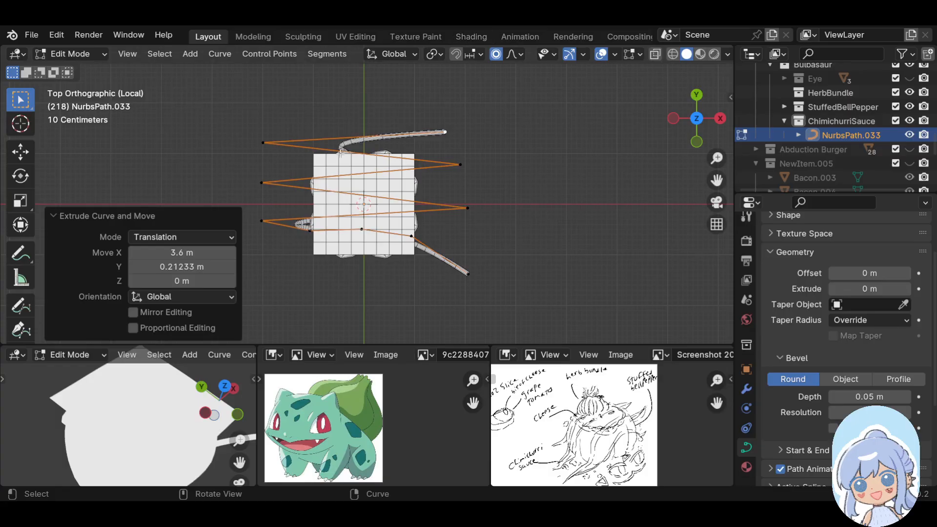
Subdivide the segments between the five outer turning points of the zigzag with one cut
{"action": "left_click", "coordinate": [266, 217]}
{"action": "left_click", "coordinate": [469, 209], "text": "shift"}
{"action": "left_click", "coordinate": [269, 184], "text": "shift"}
{"action": "left_click", "coordinate": [461, 165], "text": "shift"}
{"action": "left_click", "coordinate": [264, 142], "text": "shift"}
{"action": "key", "text": "b"}
{"action": "key", "text": "Escape"}
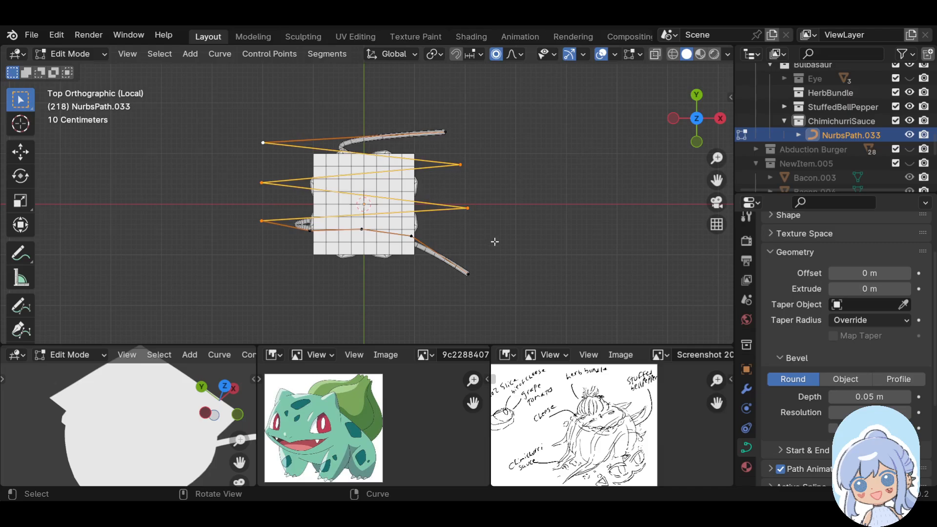
{"action": "right_click", "coordinate": [439, 163]}
{"action": "left_click", "coordinate": [398, 122]}
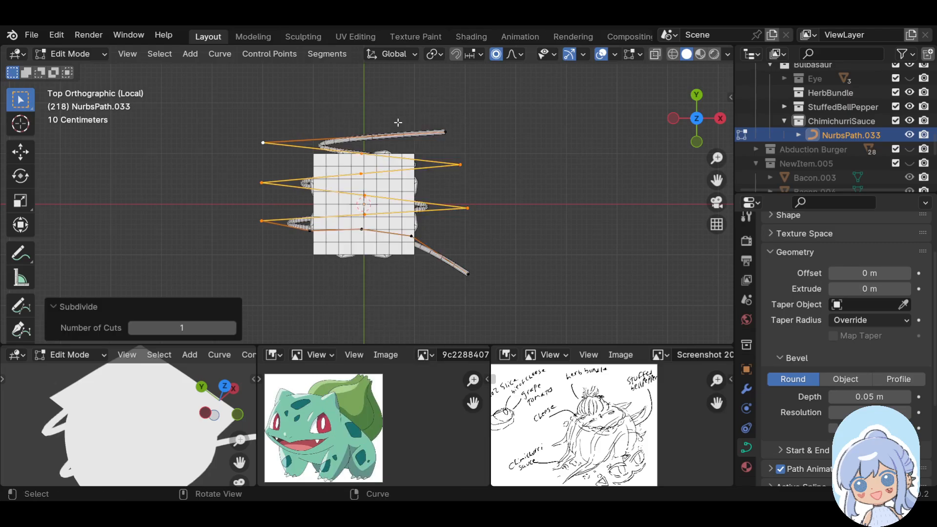
{"action": "right_click", "coordinate": [444, 152]}
Subdivide the zigzag's last segment, between its final turning point and the end point, with one cut
{"action": "scroll", "coordinate": [301, 217], "scroll_direction": "up", "scroll_amount": 5}
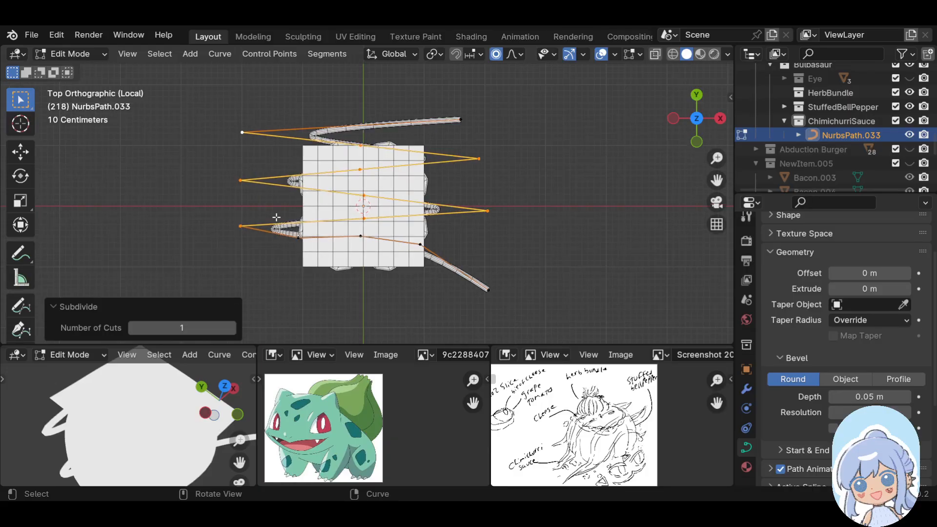
{"action": "scroll", "coordinate": [273, 219], "scroll_direction": "down", "scroll_amount": 4}
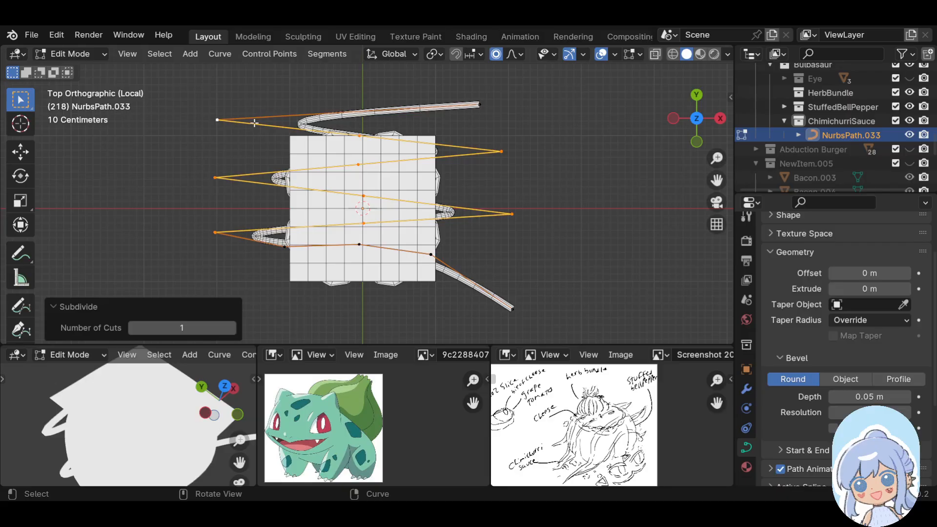
{"action": "left_click", "coordinate": [211, 115]}
{"action": "left_click", "coordinate": [479, 104], "text": "shift"}
{"action": "right_click", "coordinate": [385, 100]}
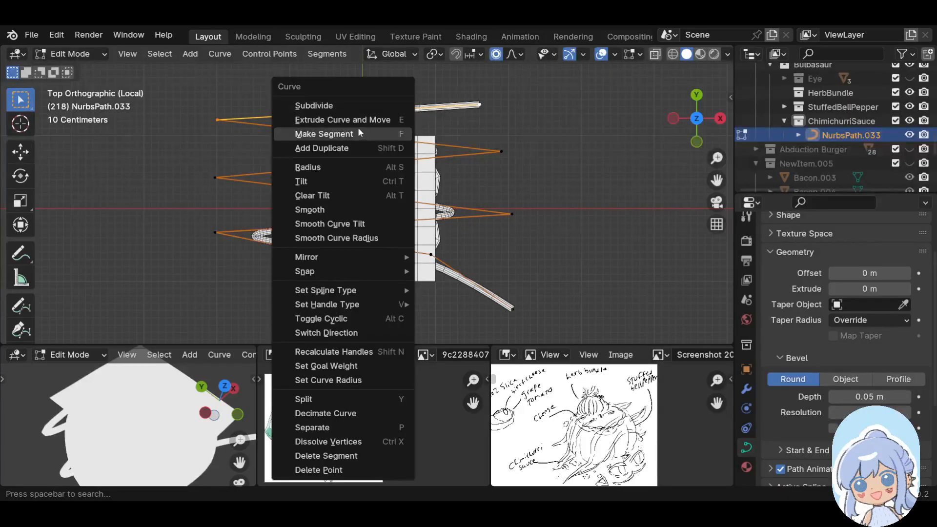
{"action": "left_click", "coordinate": [344, 102]}
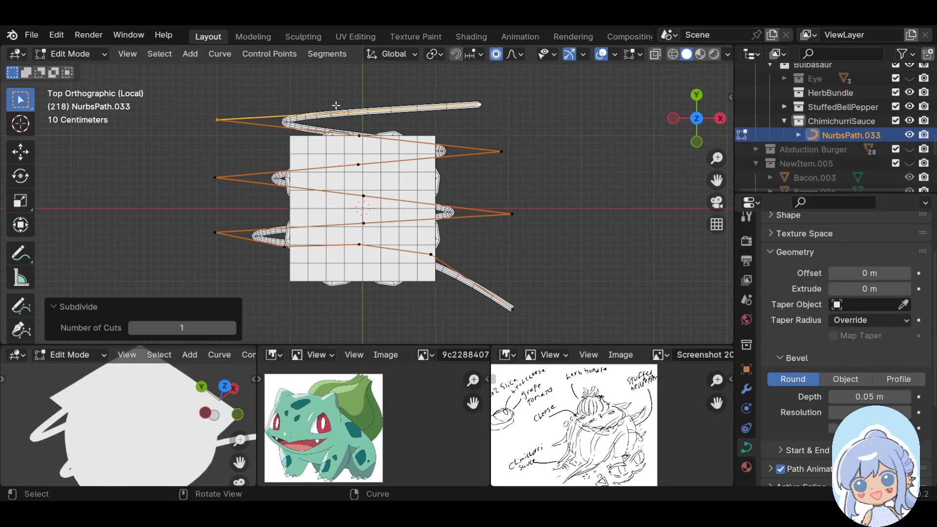
With X-ray on, pull the +Y-most -X turning point farther outward and move the adjacent +X one about 1.37 m in X and -0.22 m in Y
{"action": "left_click", "coordinate": [215, 118]}
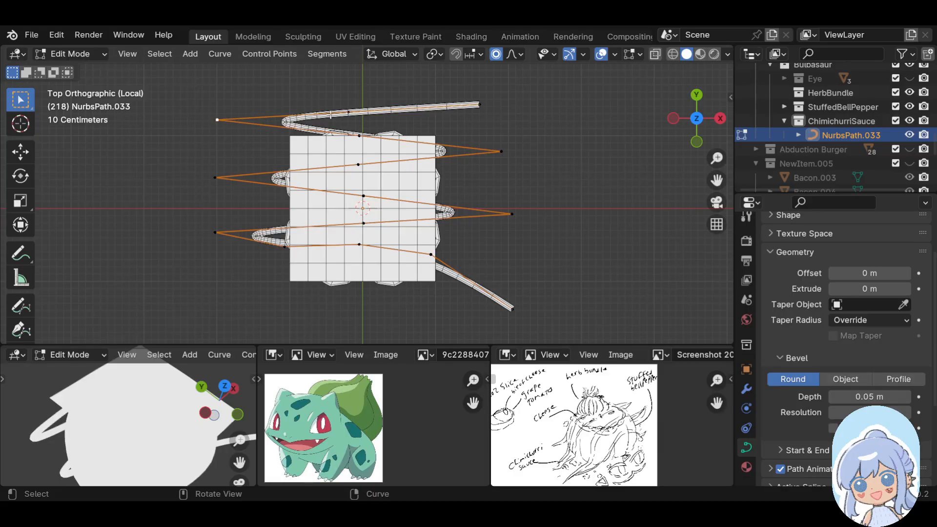
{"action": "left_click", "coordinate": [655, 54]}
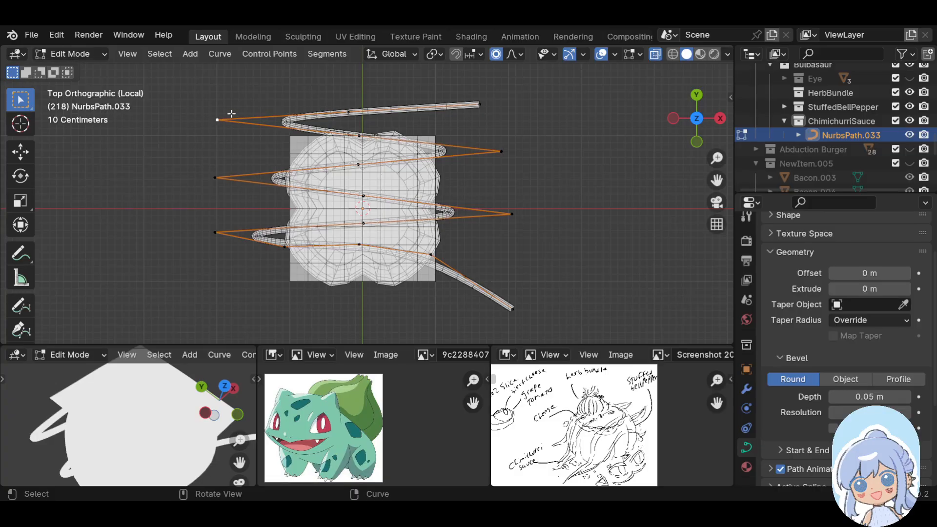
{"action": "key", "text": "g"}
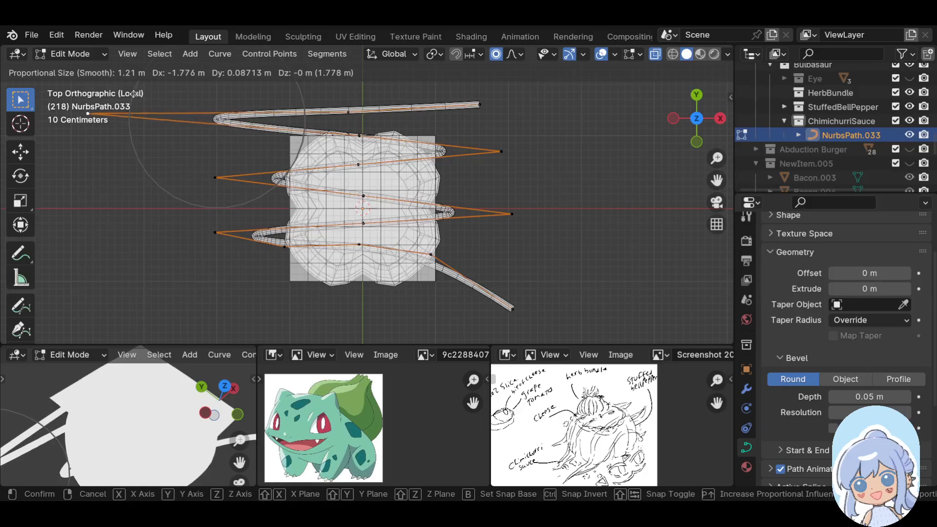
{"action": "left_click", "coordinate": [151, 97]}
{"action": "left_click", "coordinate": [497, 151]}
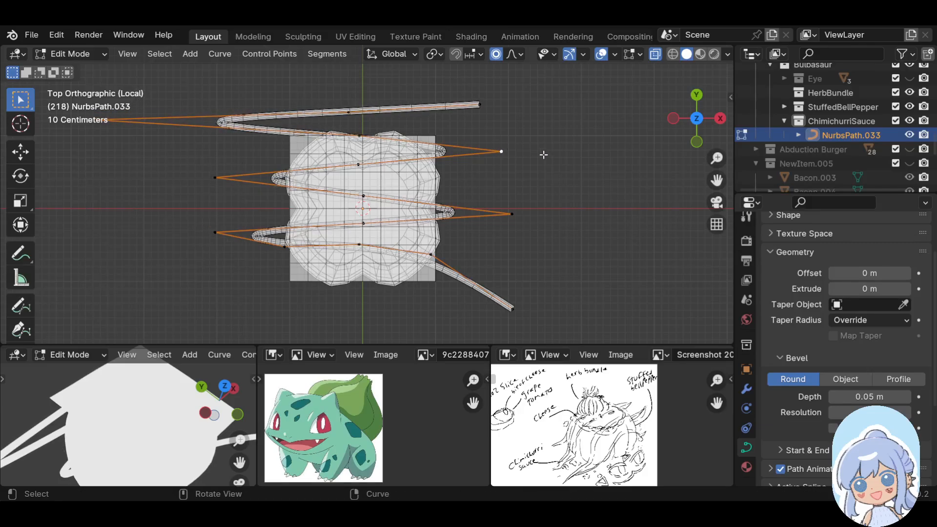
{"action": "key", "text": "g"}
{"action": "left_click", "coordinate": [652, 173]}
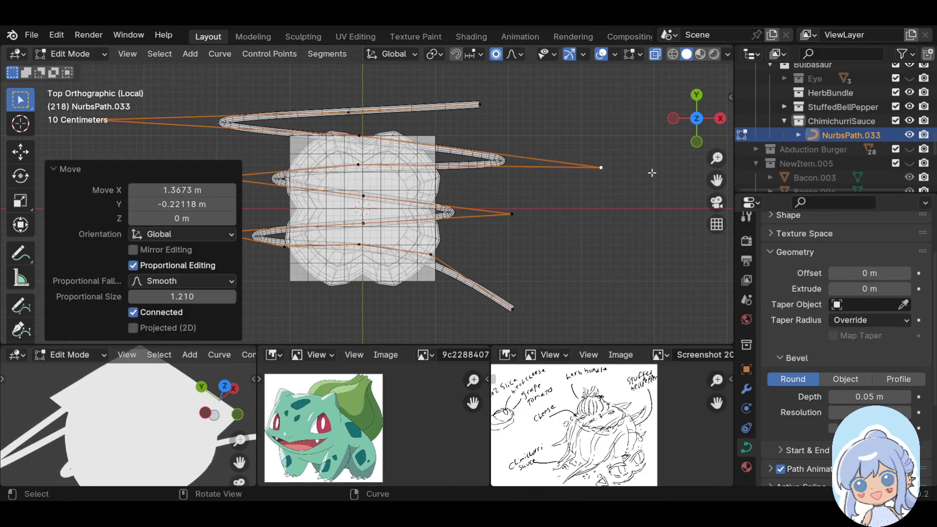
Move the remaining turning points outward, -Y-most first, by about (-1.18, -0.37), (0.91, -0.10) and (-1.10, -0.13) m in X and Y
{"action": "middle_click_drag", "start_coordinate": [476, 262], "coordinate": [587, 218], "text": "shift"}
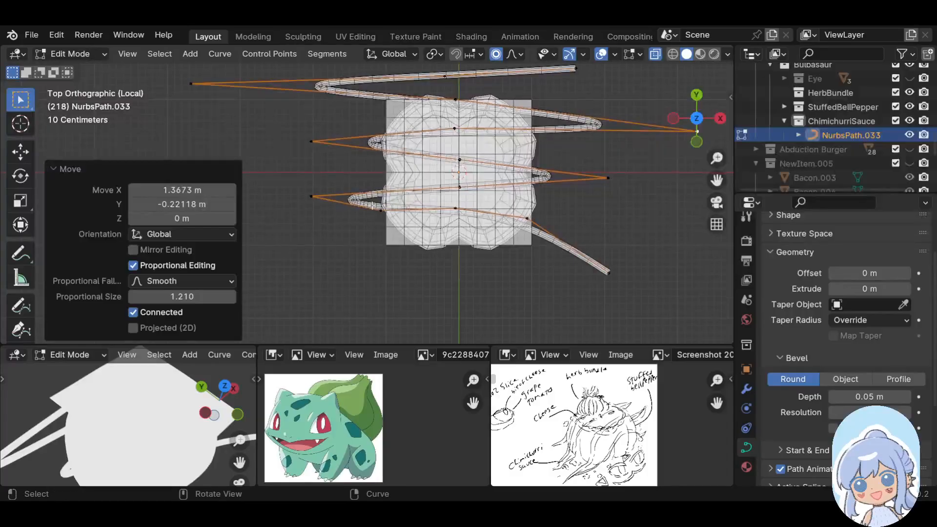
{"action": "left_click", "coordinate": [312, 197]}
{"action": "key", "text": "g"}
{"action": "left_click", "coordinate": [225, 223]}
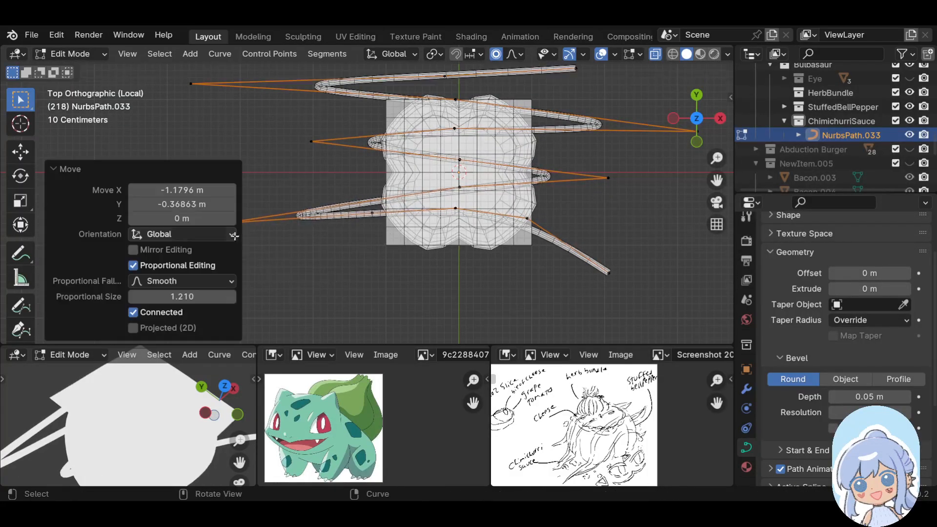
{"action": "left_click", "coordinate": [610, 176]}
{"action": "key", "text": "g"}
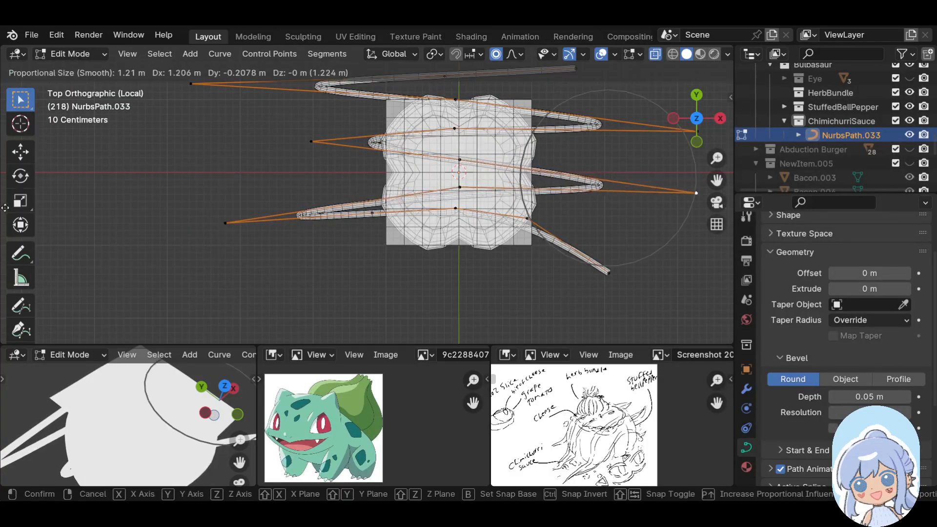
{"action": "left_click", "coordinate": [674, 185]}
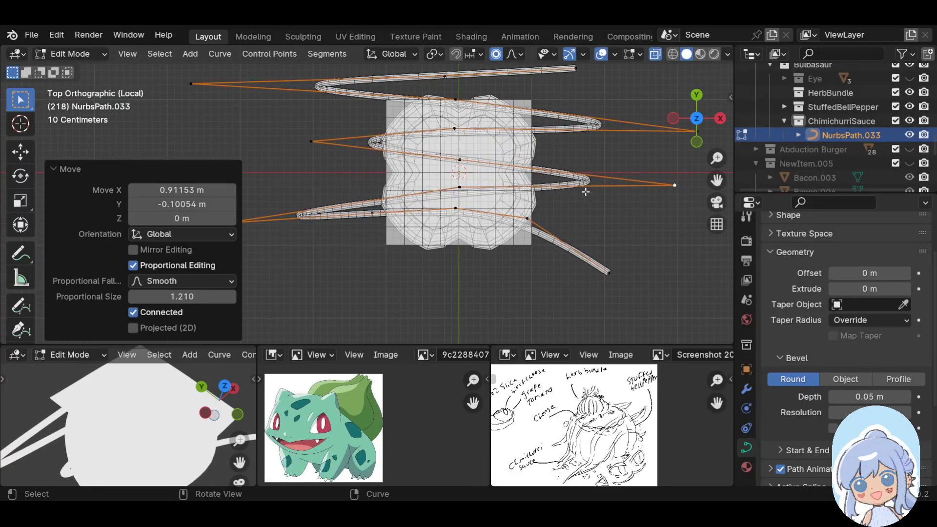
{"action": "left_click", "coordinate": [322, 143]}
{"action": "key", "text": "g"}
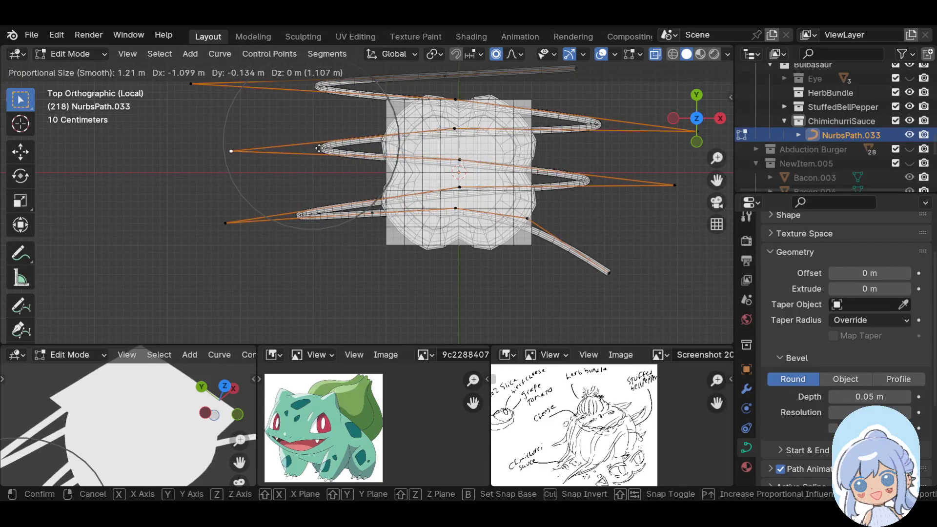
{"action": "left_click", "coordinate": [319, 148]}
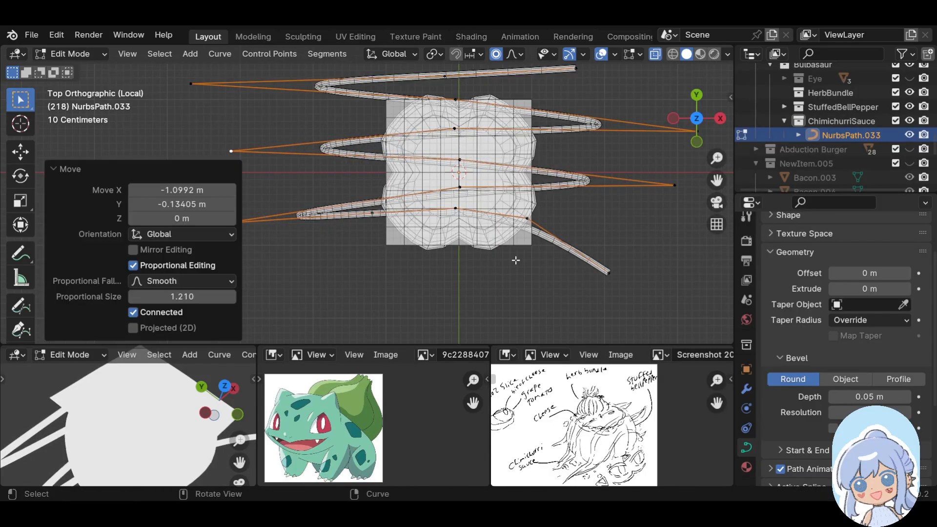
Move the zigzag's free end at the -Y side by about -0.17 m in X and 0.33 m in Y
{"action": "left_click", "coordinate": [609, 270]}
{"action": "key", "text": "g"}
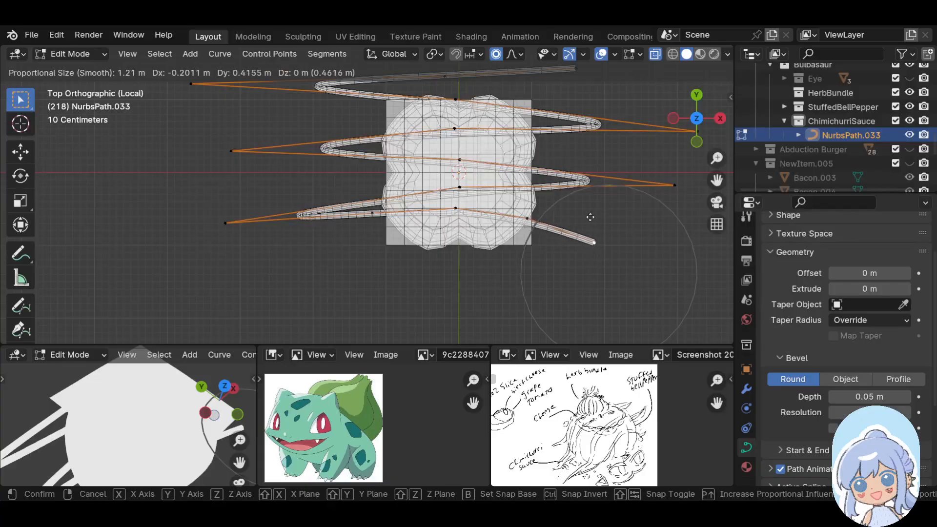
{"action": "left_click", "coordinate": [592, 222]}
Select the control points over the pepper's middle and raise them about 1.99 m along Z with proportional editing
{"action": "middle_click_drag", "start_coordinate": [622, 194], "coordinate": [445, 65]}
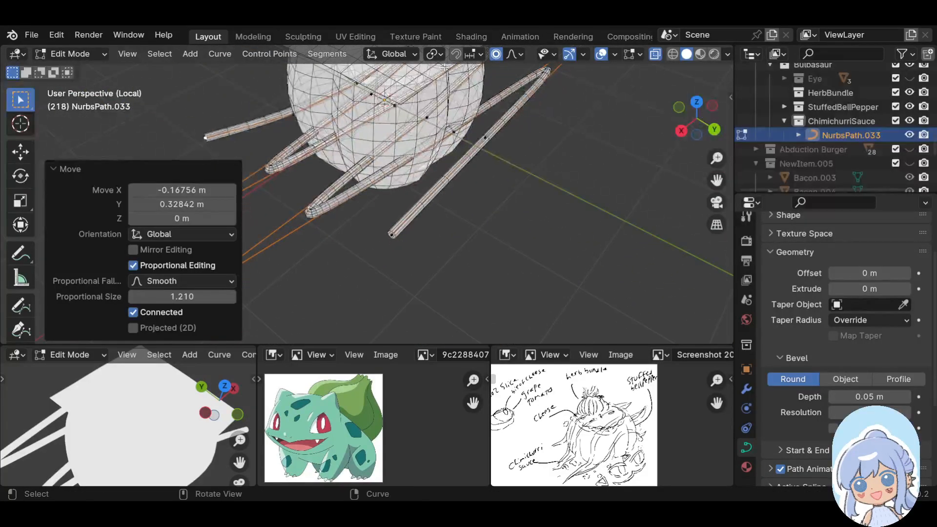
{"action": "middle_click_drag", "start_coordinate": [409, 111], "coordinate": [393, 136]}
{"action": "scroll", "coordinate": [391, 137], "scroll_direction": "down", "scroll_amount": 4}
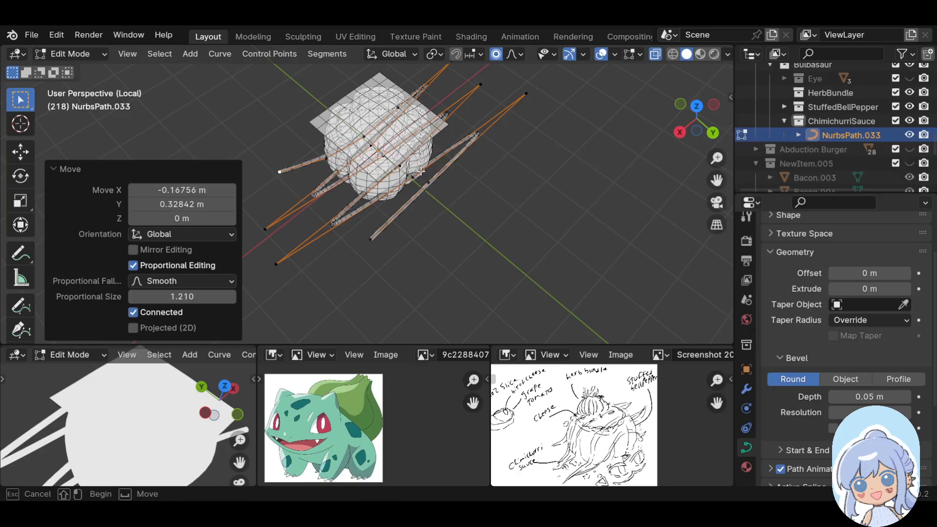
{"action": "key", "text": "g"}
{"action": "middle_click_drag", "start_coordinate": [484, 157], "coordinate": [398, 238]}
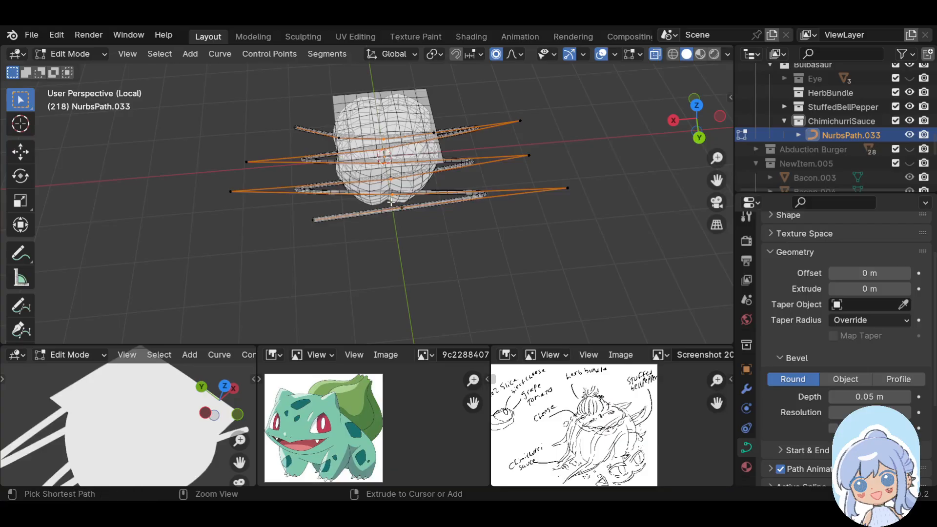
{"action": "key", "text": "g"}
{"action": "key", "text": "z"}
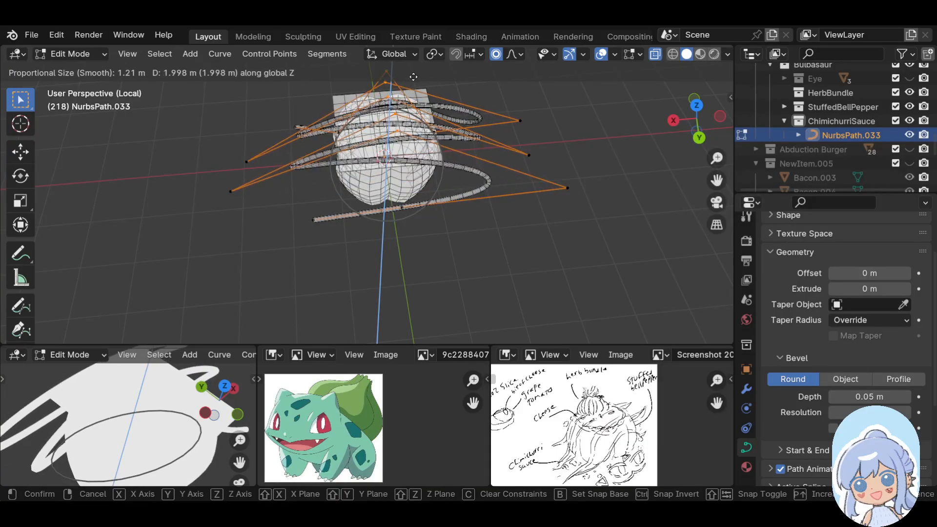
Subdivide the segments between the raised middle points and the -X side of the zigzag twice, one cut each time
{"action": "middle_click_drag", "start_coordinate": [327, 173], "coordinate": [553, 121]}
{"action": "middle_click_drag", "start_coordinate": [655, 131], "coordinate": [375, 223]}
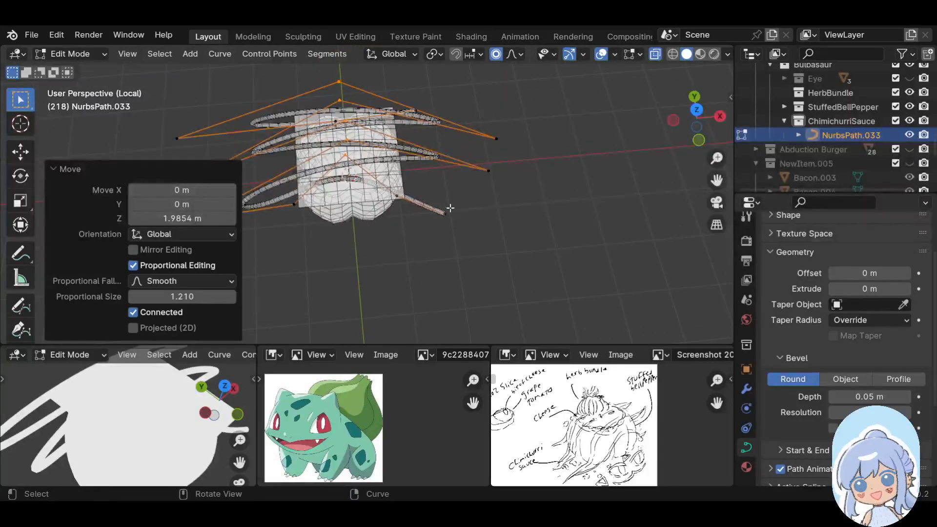
{"action": "middle_click_drag", "start_coordinate": [531, 199], "coordinate": [553, 131]}
{"action": "middle_click_drag", "start_coordinate": [331, 166], "coordinate": [251, 146]}
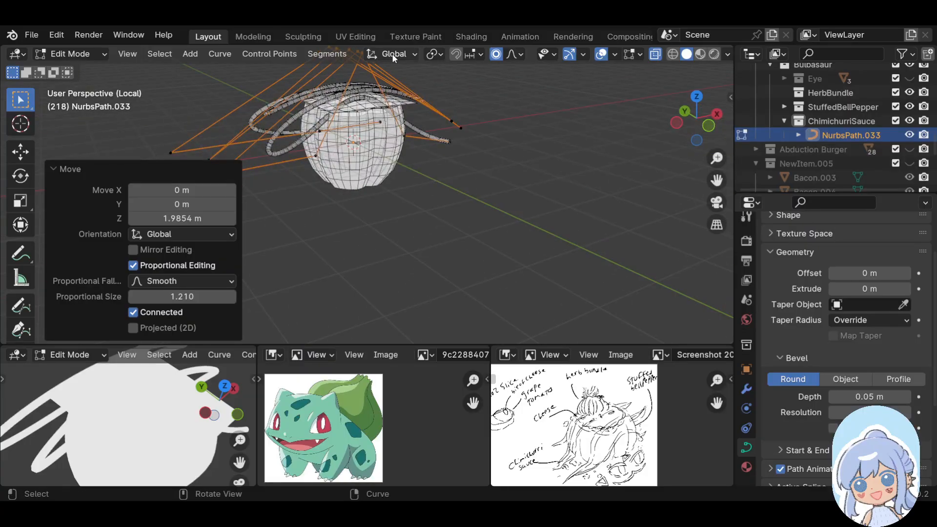
{"action": "middle_click_drag", "start_coordinate": [406, 93], "coordinate": [354, 161]}
{"action": "middle_click_drag", "start_coordinate": [270, 128], "coordinate": [376, 208], "text": "shift"}
{"action": "left_click_drag", "start_coordinate": [262, 167], "coordinate": [492, 323]}
{"action": "left_click_drag", "start_coordinate": [433, 118], "coordinate": [487, 177], "text": "shift"}
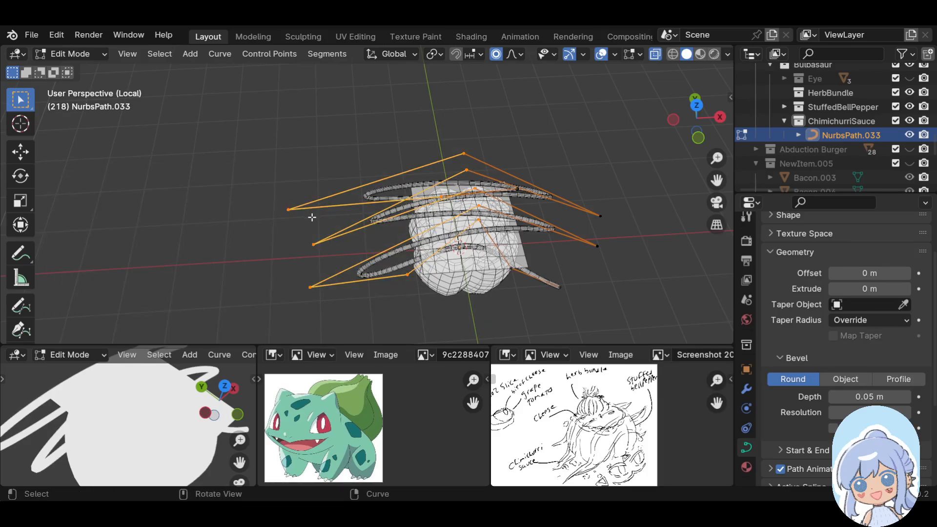
{"action": "right_click", "coordinate": [352, 197]}
{"action": "left_click", "coordinate": [291, 122]}
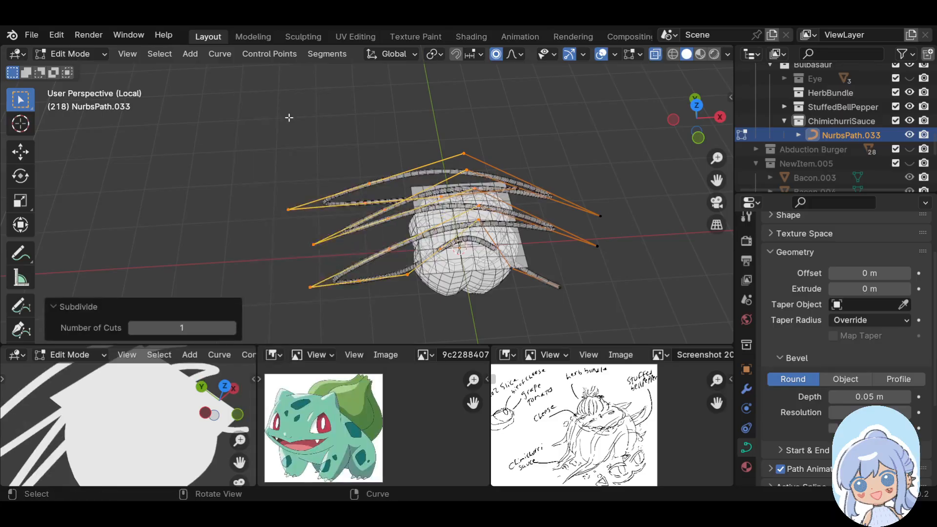
{"action": "right_click", "coordinate": [425, 166]}
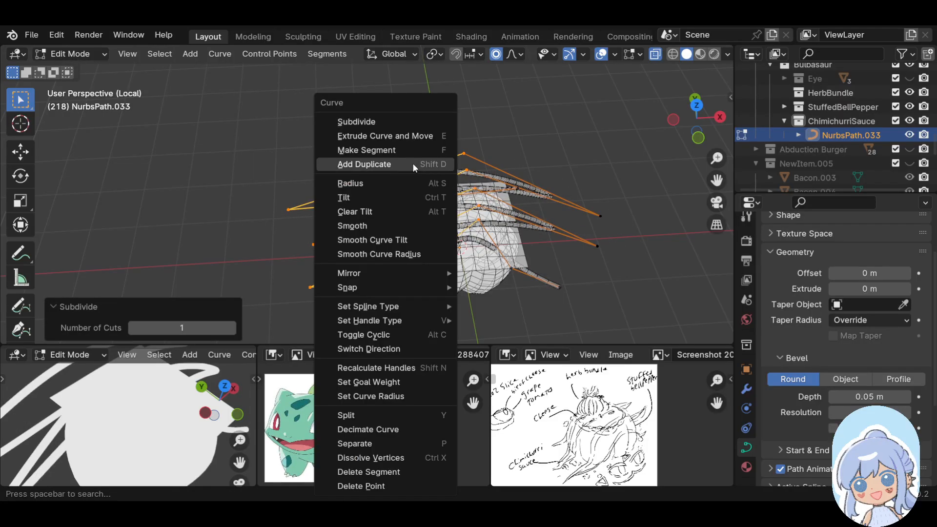
{"action": "left_click", "coordinate": [351, 120]}
Subdivide the segments between the raised middle points and the +X side of the zigzag three times, one cut each
{"action": "middle_click_drag", "start_coordinate": [575, 232], "coordinate": [283, 91], "text": "shift"}
{"action": "left_click_drag", "start_coordinate": [302, 108], "coordinate": [489, 267]}
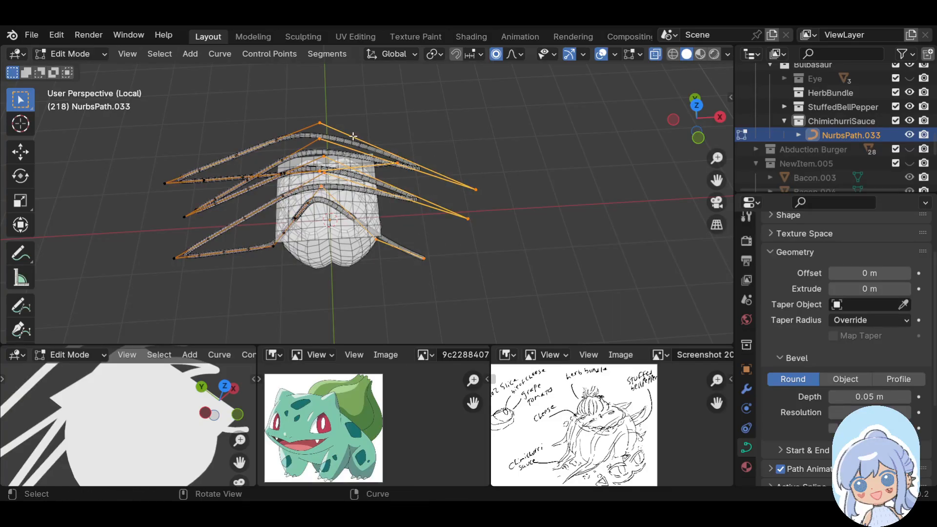
{"action": "right_click", "coordinate": [333, 124]}
{"action": "left_click", "coordinate": [333, 122]}
{"action": "right_click", "coordinate": [358, 123]}
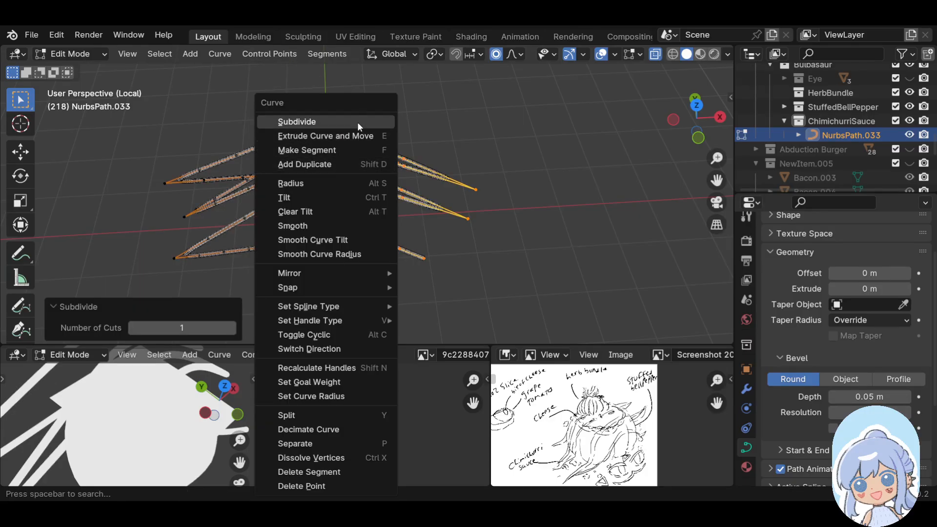
{"action": "left_click", "coordinate": [357, 122]}
{"action": "right_click", "coordinate": [369, 123]}
{"action": "left_click", "coordinate": [360, 124]}
Select the peak control points along the middle of the strands and lower them about 0.52 m along Z
{"action": "middle_click_drag", "start_coordinate": [274, 235], "coordinate": [292, 118]}
{"action": "left_click_drag", "start_coordinate": [304, 103], "coordinate": [328, 132]}
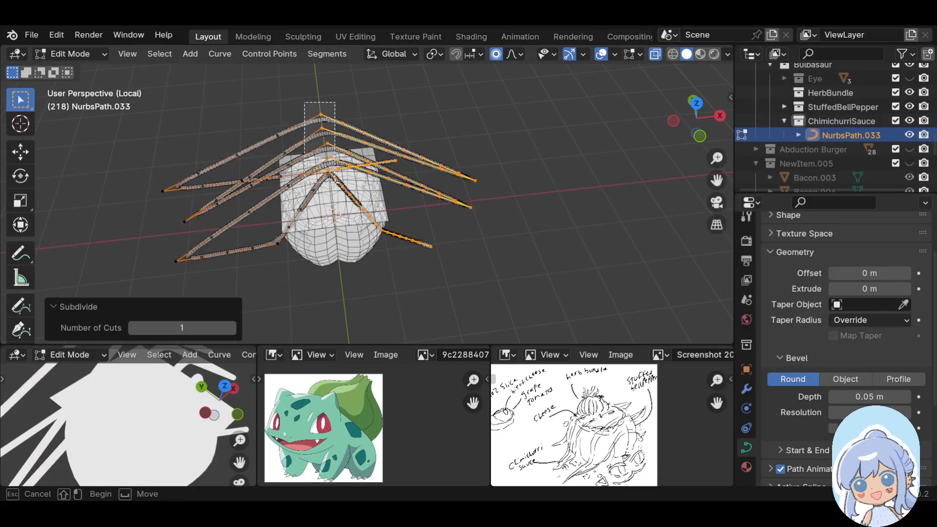
{"action": "left_click_drag", "start_coordinate": [335, 182], "coordinate": [336, 184]}
{"action": "middle_click_drag", "start_coordinate": [337, 226], "coordinate": [578, 211]}
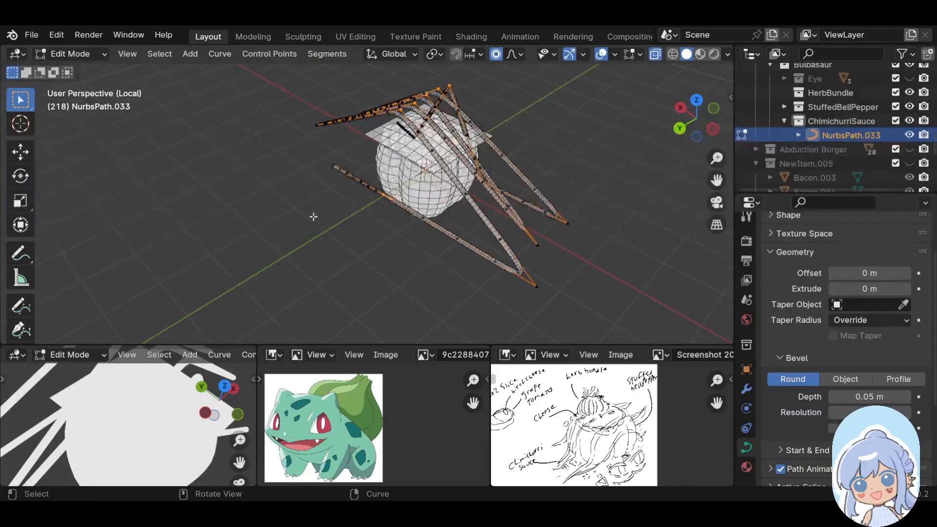
{"action": "middle_click_drag", "start_coordinate": [400, 184], "coordinate": [413, 137]}
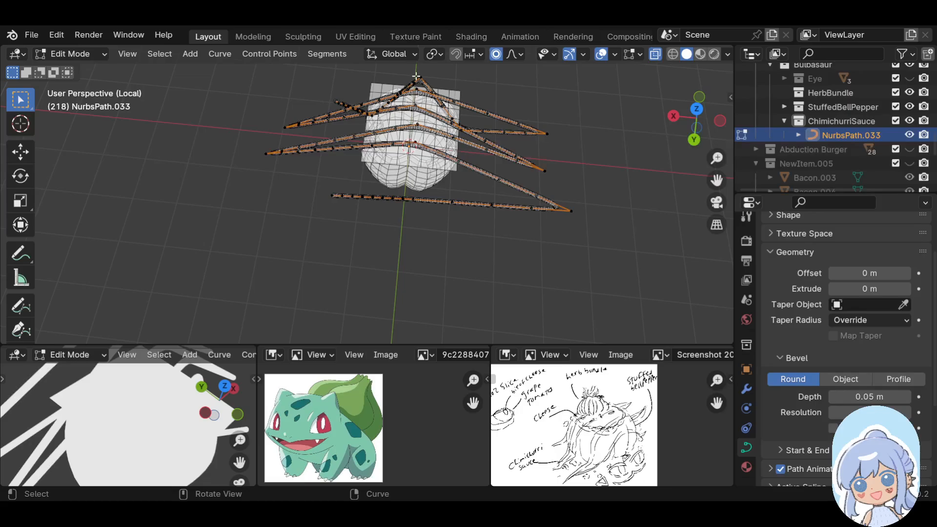
{"action": "left_click_drag", "start_coordinate": [405, 70], "coordinate": [433, 160]}
{"action": "middle_click_drag", "start_coordinate": [434, 160], "coordinate": [442, 122]}
{"action": "key", "text": "g"}
{"action": "key", "text": "z"}
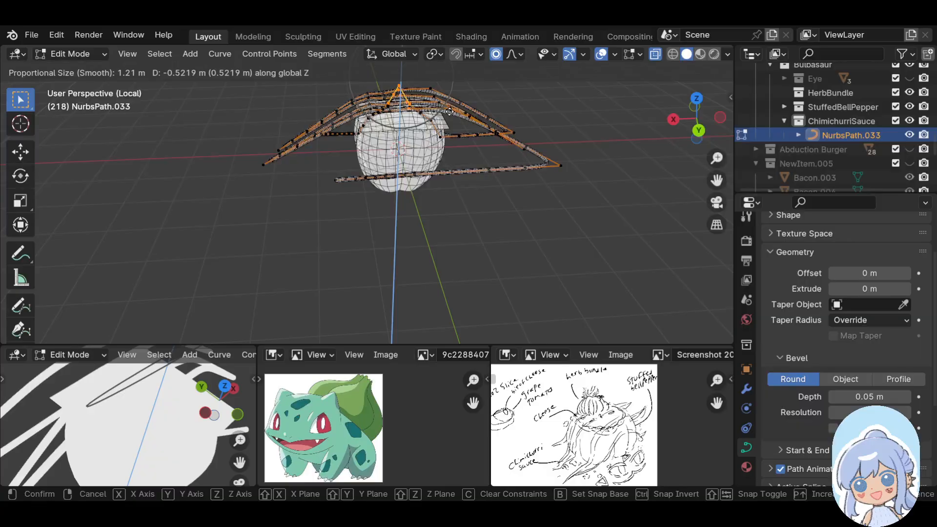
{"action": "left_click", "coordinate": [450, 112]}
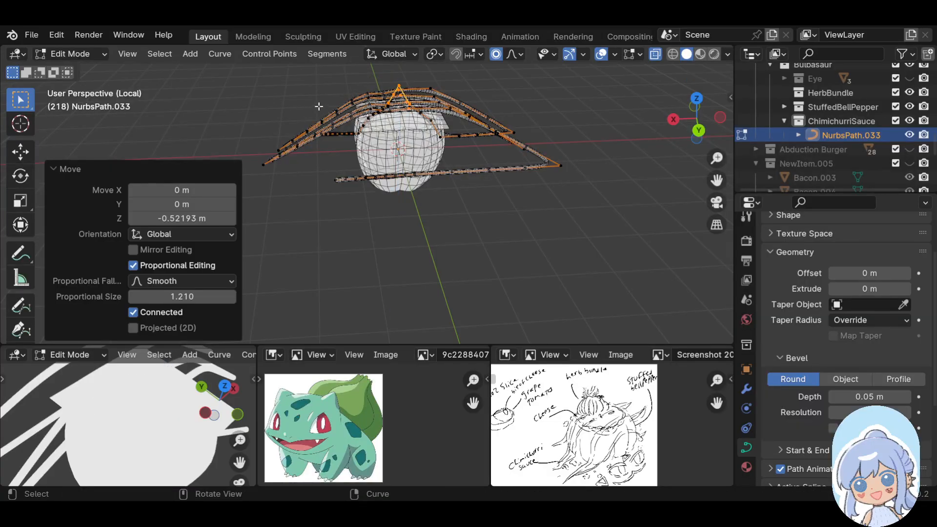
Select the strands' control points beside the pepper's +X side, excluding the -Y end, and lower them about 0.84 m along Z
{"action": "left_click_drag", "start_coordinate": [311, 100], "coordinate": [340, 171]}
{"action": "middle_click_drag", "start_coordinate": [353, 168], "coordinate": [422, 224]}
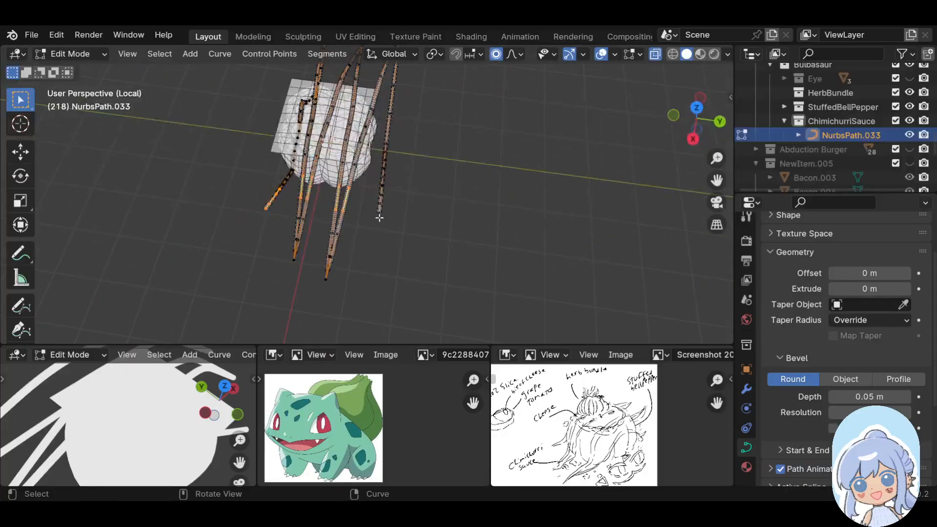
{"action": "left_click_drag", "start_coordinate": [235, 175], "coordinate": [292, 220], "text": "ctrl"}
{"action": "middle_click_drag", "start_coordinate": [373, 262], "coordinate": [400, 219]}
{"action": "key", "text": "g"}
{"action": "key", "text": "z"}
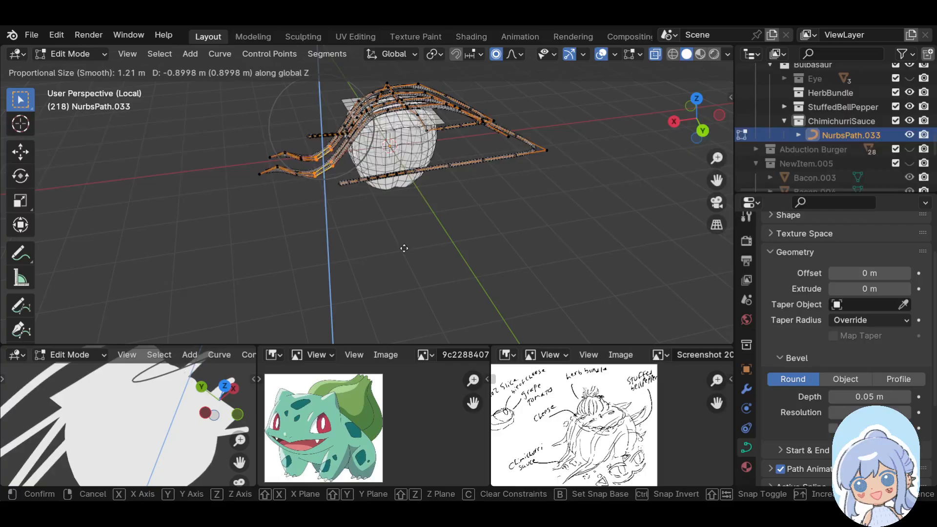
{"action": "left_click", "coordinate": [406, 246]}
Raise the selected +X side points about 0.08 m along Z with a proportional size of 1 m
{"action": "middle_click_drag", "start_coordinate": [414, 216], "coordinate": [294, 148]}
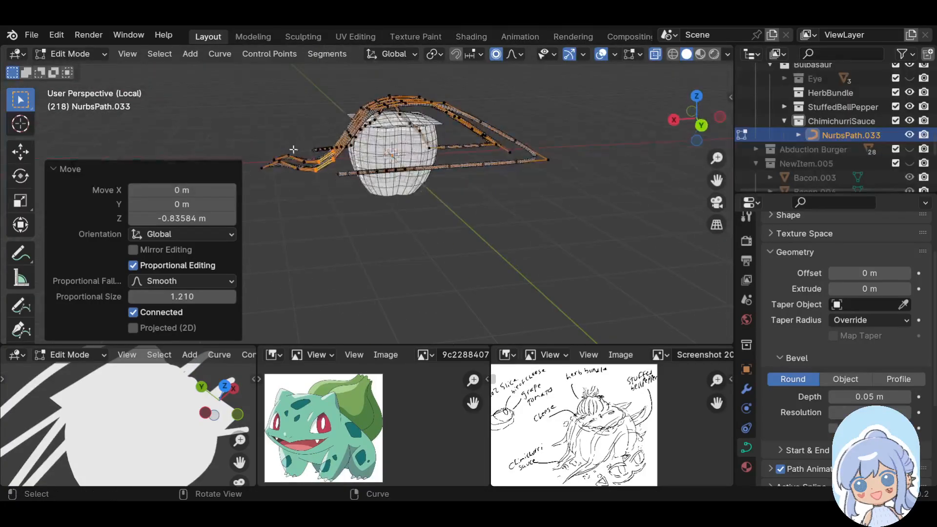
{"action": "middle_click_drag", "start_coordinate": [365, 188], "coordinate": [343, 195]}
{"action": "key", "text": "g"}
{"action": "key", "text": "z"}
{"action": "scroll", "coordinate": [348, 190], "scroll_direction": "up", "scroll_amount": 2}
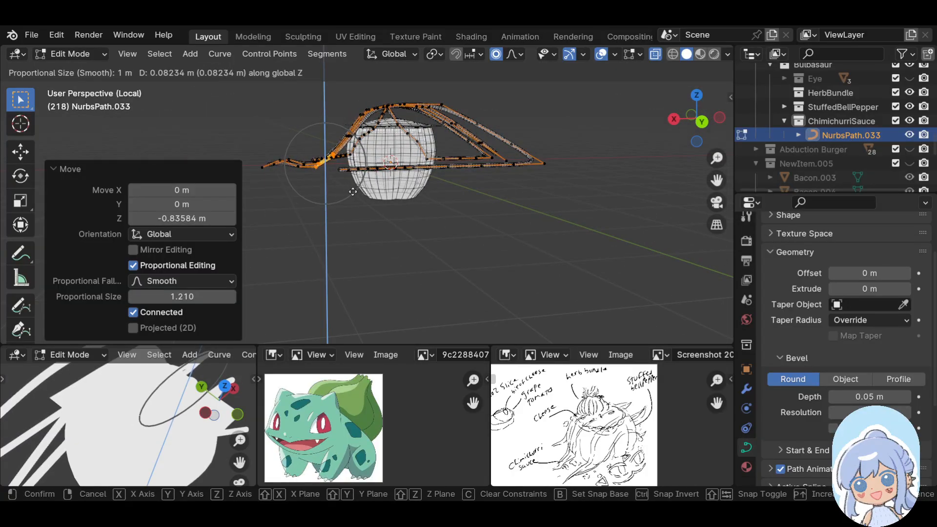
{"action": "left_click", "coordinate": [353, 191]}
Move the selected +X side points about 0.34 m toward -X, closer to the pepper
{"action": "middle_click_drag", "start_coordinate": [368, 184], "coordinate": [323, 183]}
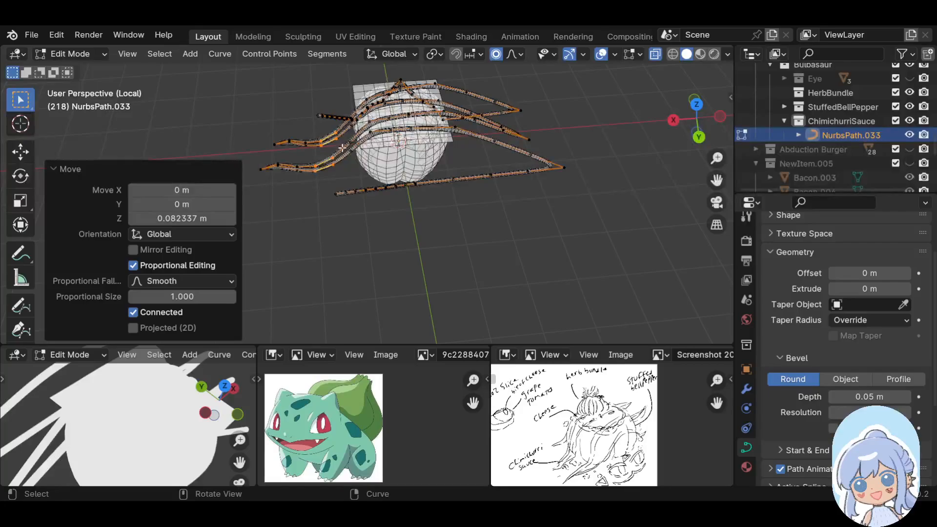
{"action": "key", "text": "g"}
{"action": "key", "text": "y"}
{"action": "key", "text": "x"}
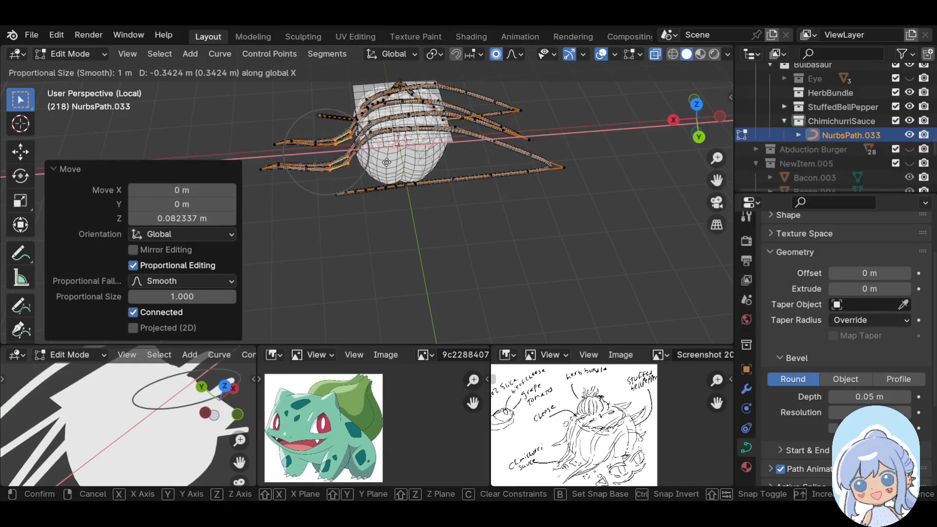
{"action": "left_click", "coordinate": [386, 163]}
Select the strands' control points just outside the pepper's -X side and lower them about 1.57 m along Z
{"action": "middle_click_drag", "start_coordinate": [498, 172], "coordinate": [409, 169], "text": "shift"}
{"action": "key", "text": "b"}
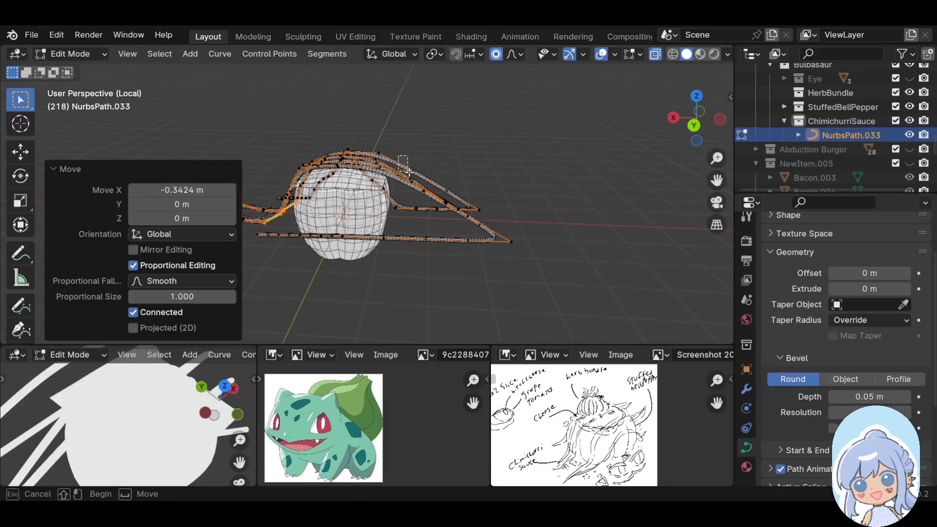
{"action": "left_click_drag", "start_coordinate": [434, 194], "coordinate": [434, 194]}
{"action": "key", "text": "g"}
{"action": "key", "text": "z"}
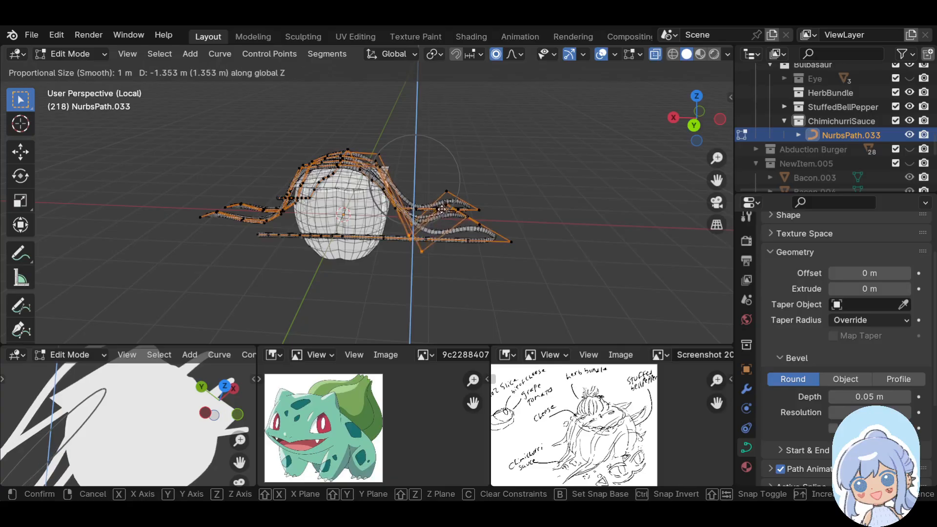
{"action": "left_click", "coordinate": [441, 218]}
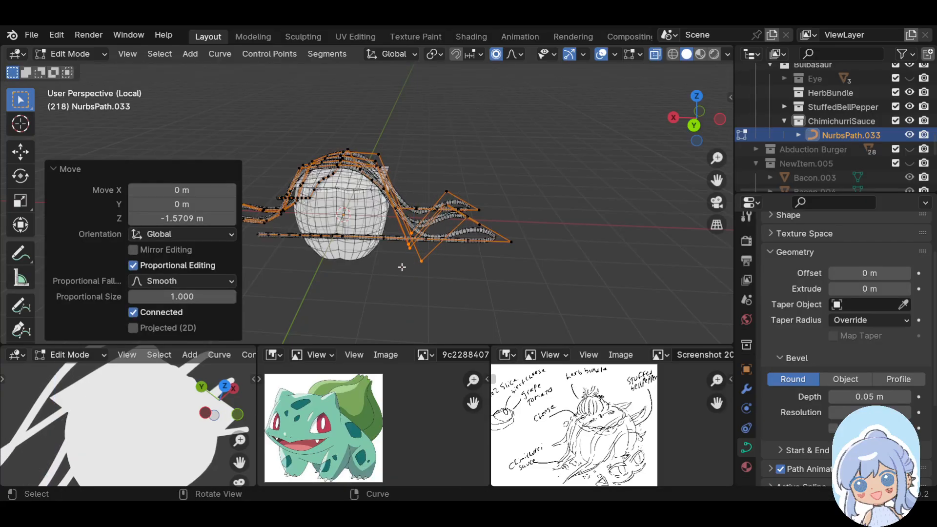
Move the single low control point on the +Y loop's inner strand about 0.29 m down and slightly toward -X and -Y
{"action": "middle_click_drag", "start_coordinate": [517, 225], "coordinate": [448, 250]}
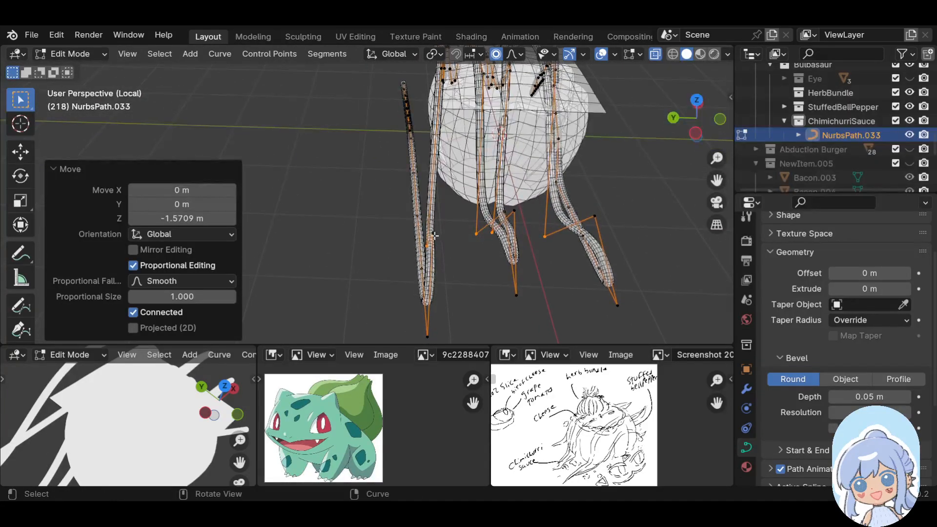
{"action": "left_click", "coordinate": [434, 236]}
{"action": "key", "text": "g"}
{"action": "left_click", "coordinate": [489, 295]}
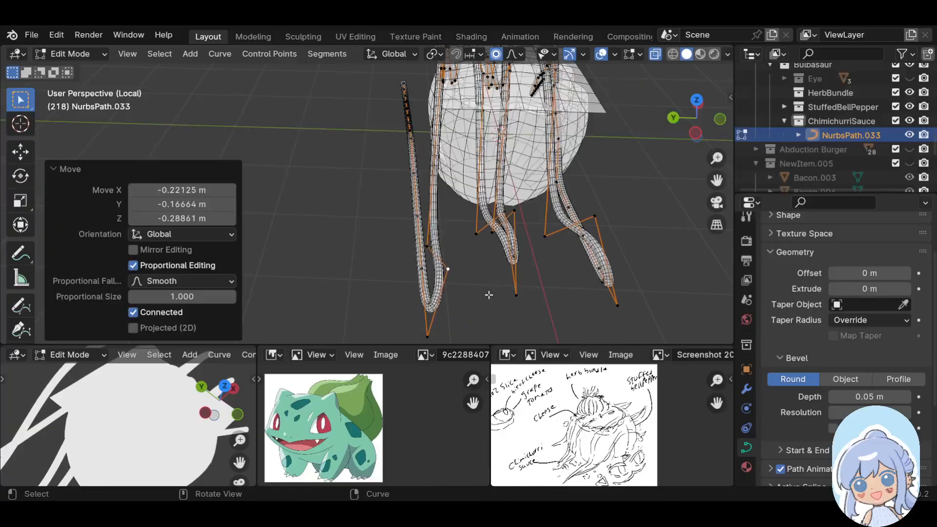
Reposition individual control points at the bends of the remaining -X side loops, pulling them lower to soften the drape
{"action": "left_click", "coordinate": [505, 215]}
{"action": "key", "text": "g"}
{"action": "left_click", "coordinate": [498, 253]}
{"action": "left_click", "coordinate": [523, 216]}
{"action": "key", "text": "g"}
{"action": "left_click", "coordinate": [552, 256]}
{"action": "middle_click_drag", "start_coordinate": [571, 265], "coordinate": [411, 281]}
{"action": "left_click", "coordinate": [466, 257]}
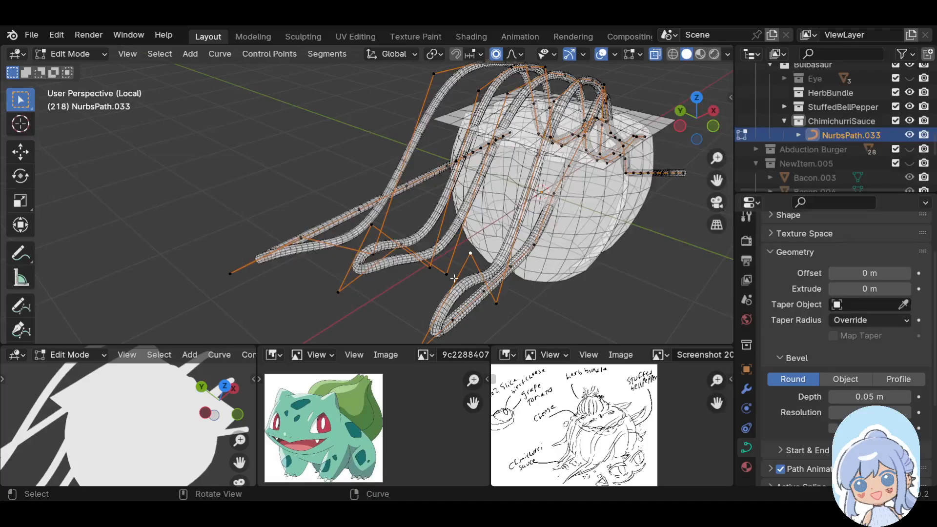
{"action": "key", "text": "g"}
{"action": "left_click", "coordinate": [482, 292]}
Reposition two control points on the -Y strand crossing the pepper, moving the one nearer +X about 0.54 m toward +X
{"action": "middle_click_drag", "start_coordinate": [482, 291], "coordinate": [465, 204]}
{"action": "left_click", "coordinate": [391, 193]}
{"action": "key", "text": "g"}
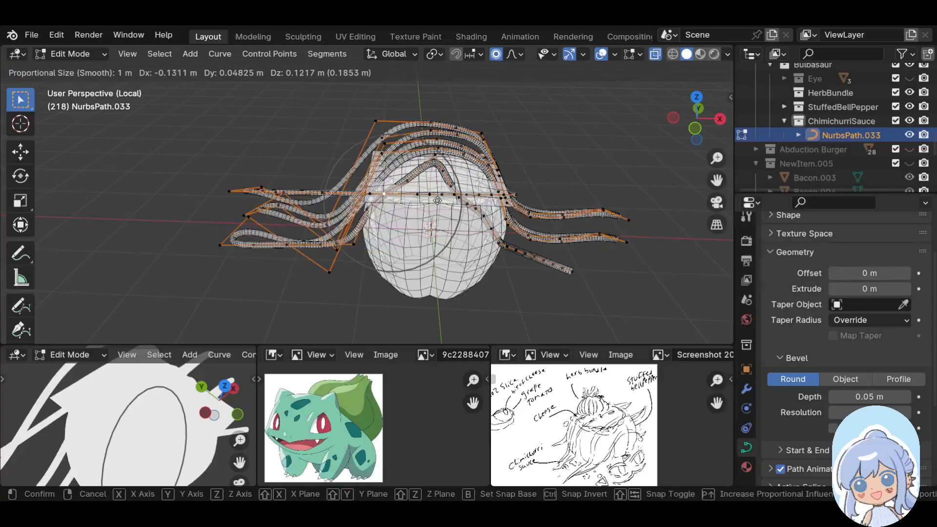
{"action": "left_click", "coordinate": [444, 197]}
{"action": "left_click", "coordinate": [451, 188]}
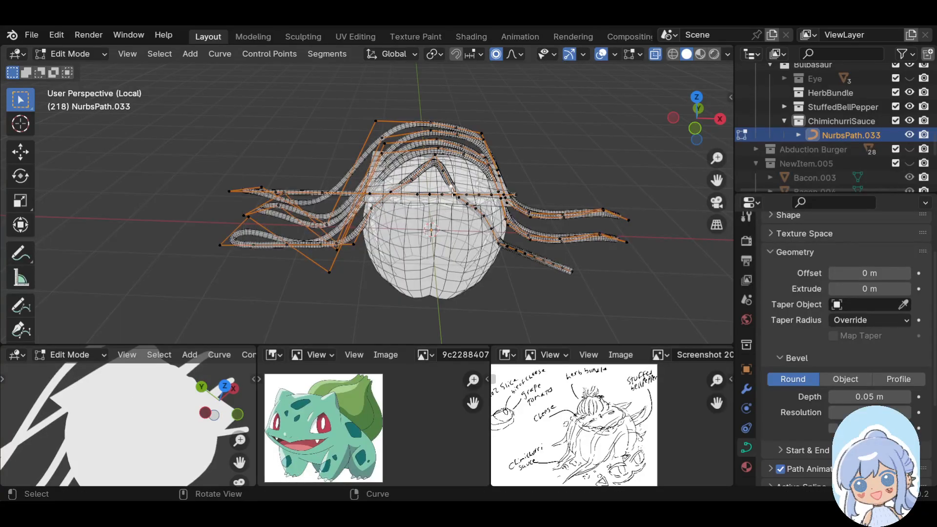
{"action": "key", "text": "g"}
{"action": "left_click", "coordinate": [476, 205]}
Select all the curve's control points, set its bevel depth to 0.07 m and check the thicker drizzle without overlays
{"action": "middle_click_drag", "start_coordinate": [476, 205], "coordinate": [332, 348]}
{"action": "middle_click_drag", "start_coordinate": [361, 262], "coordinate": [428, 208]}
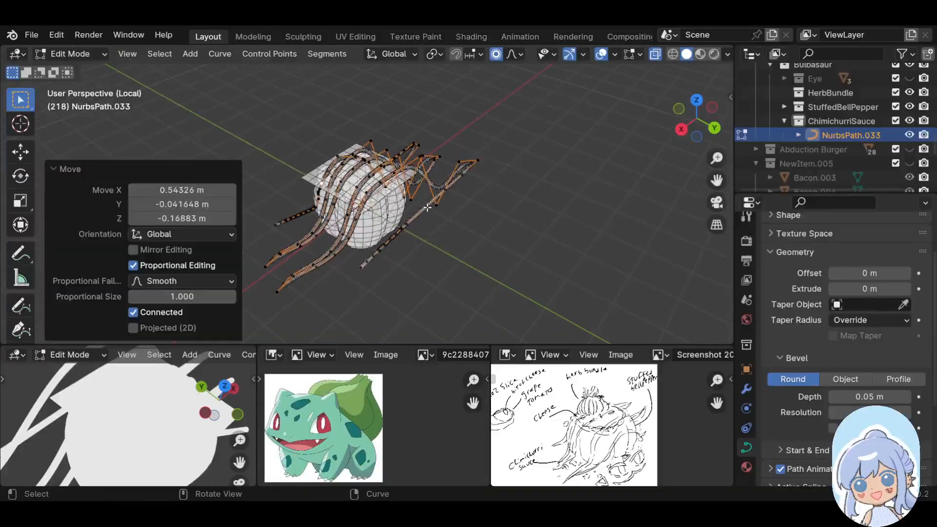
{"action": "key", "text": "a"}
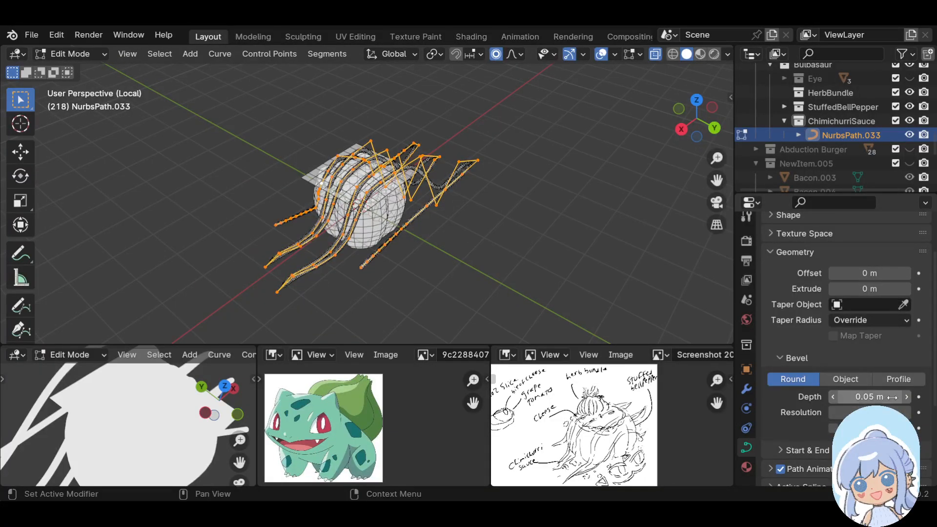
{"action": "left_click", "coordinate": [907, 397]}
{"action": "left_click", "coordinate": [907, 397]}
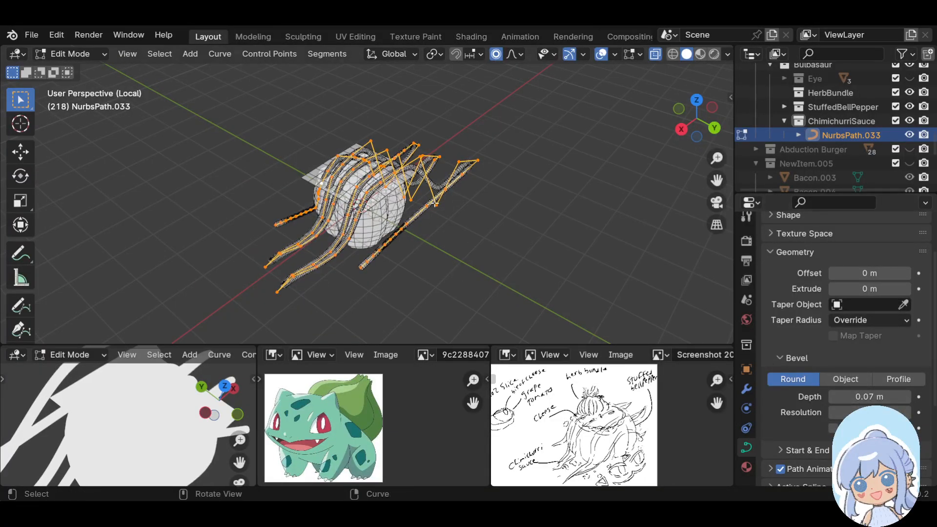
{"action": "left_click", "coordinate": [600, 55]}
{"action": "middle_click_drag", "start_coordinate": [471, 249], "coordinate": [341, 274]}
{"action": "scroll", "coordinate": [512, 170], "scroll_direction": "up", "scroll_amount": 2}
{"action": "left_click", "coordinate": [604, 56]}
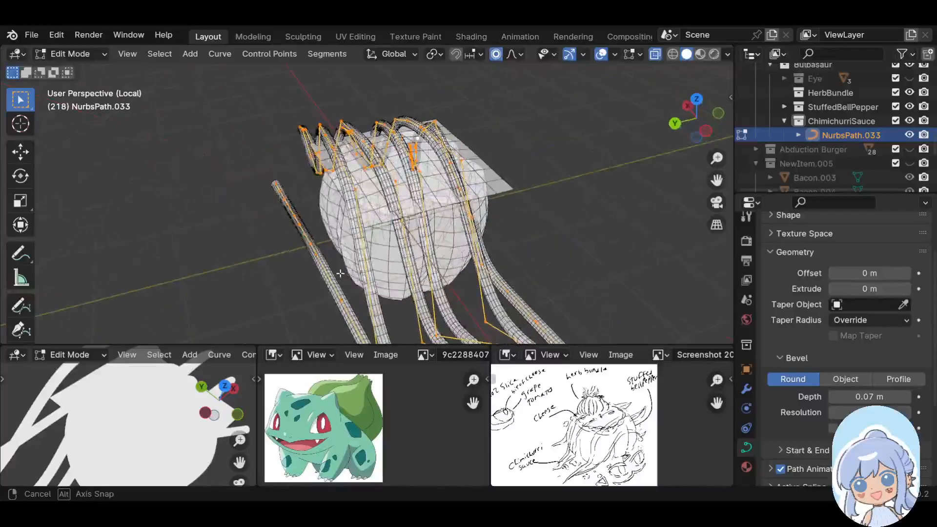
Subdivide the long descending segment on the -X side with one cut and move the new control point down along the pepper
{"action": "middle_click_drag", "start_coordinate": [362, 210], "coordinate": [477, 210]}
{"action": "middle_click_drag", "start_coordinate": [494, 322], "coordinate": [403, 205]}
{"action": "right_click", "coordinate": [403, 205]}
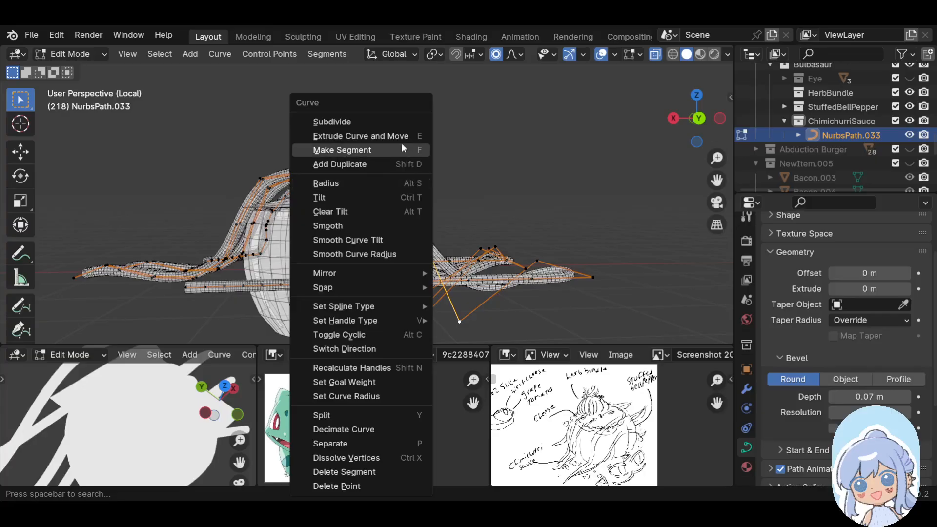
{"action": "left_click", "coordinate": [359, 122]}
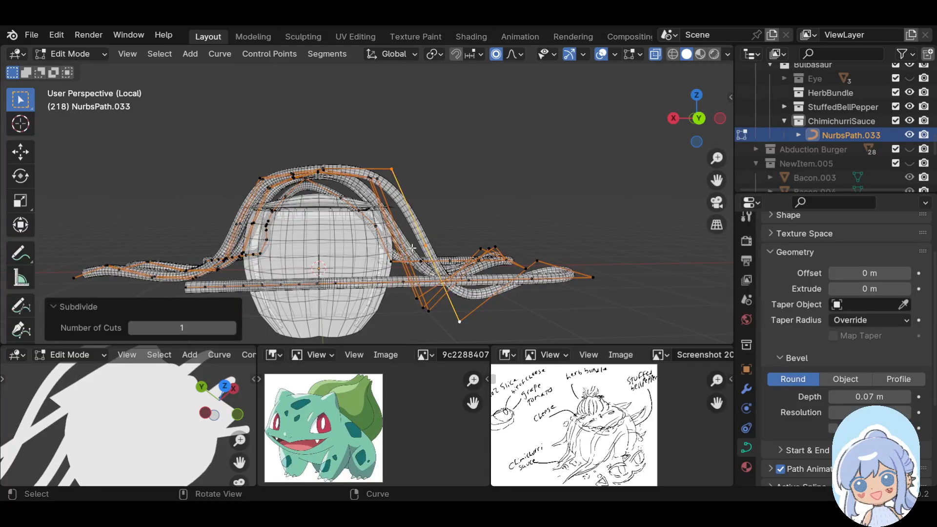
{"action": "left_click", "coordinate": [427, 248]}
{"action": "key", "text": "g"}
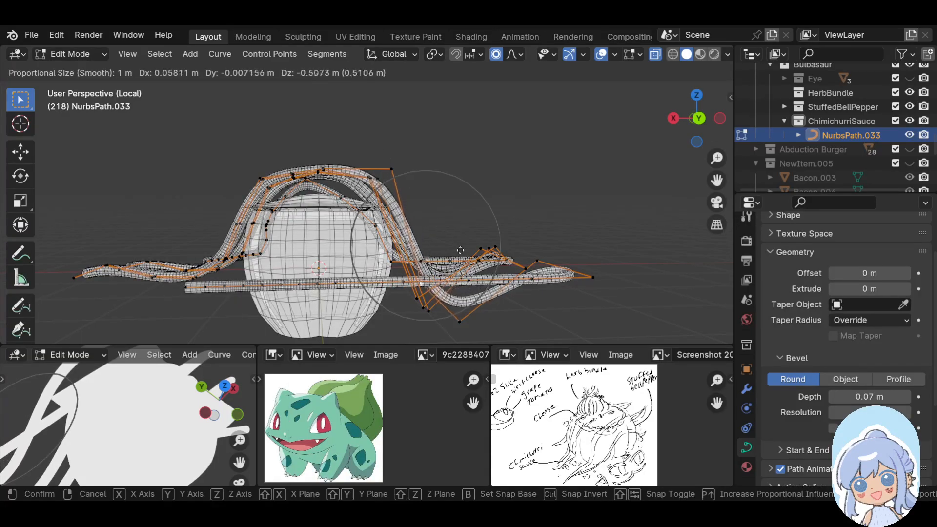
{"action": "left_click", "coordinate": [450, 263]}
Select the control points across the top of the strands and lower them about 0.25 m along Z
{"action": "middle_click_drag", "start_coordinate": [450, 264], "coordinate": [268, 140]}
{"action": "left_click_drag", "start_coordinate": [268, 141], "coordinate": [394, 196]}
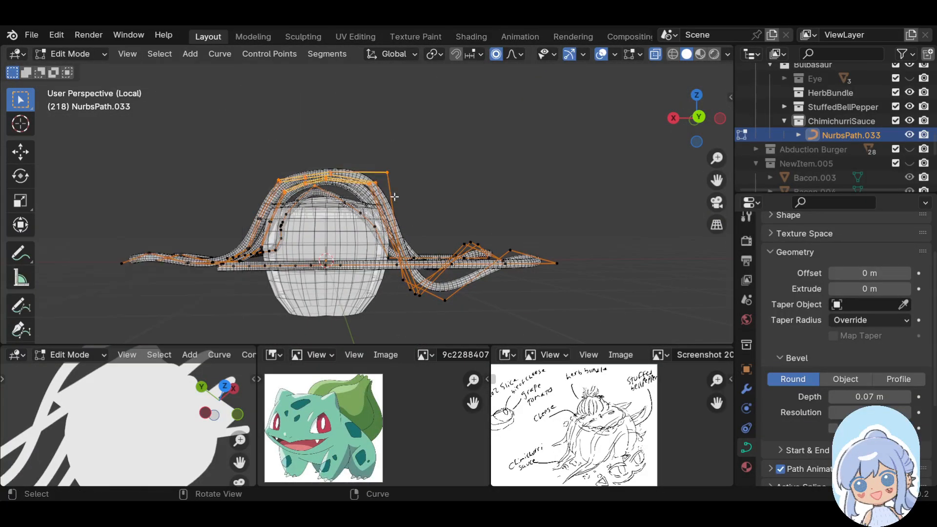
{"action": "key", "text": "g"}
{"action": "key", "text": "z"}
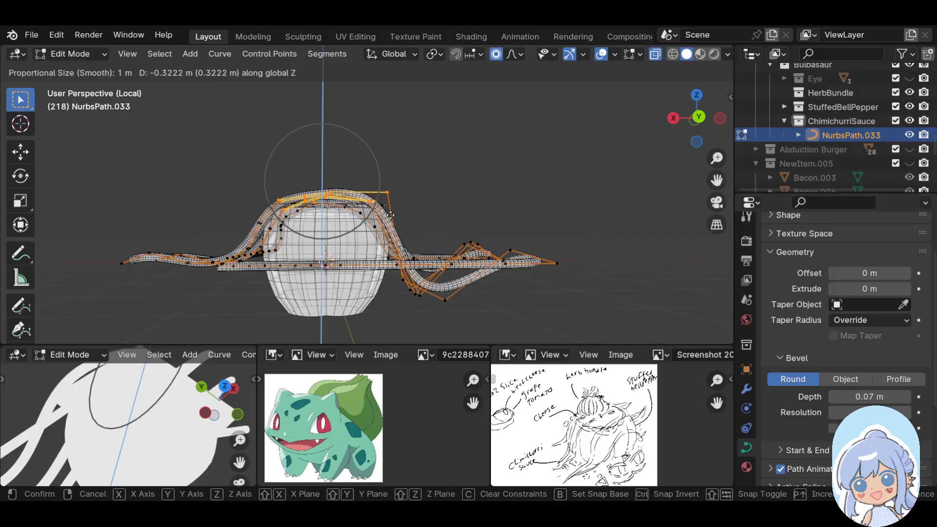
{"action": "left_click", "coordinate": [391, 211]}
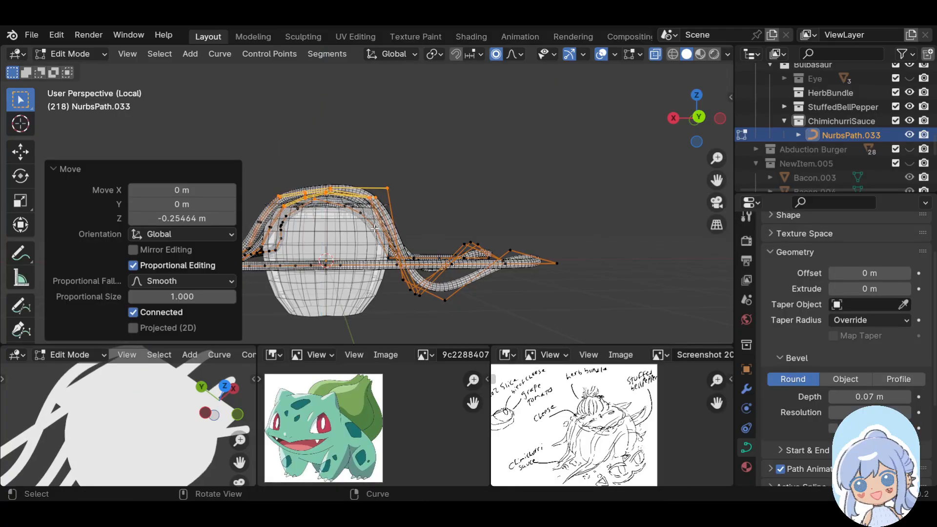
Move the control point low on the +Y strand's -X side about 0.45 m toward -Y, then clear the selection
{"action": "middle_click_drag", "start_coordinate": [318, 242], "coordinate": [270, 215]}
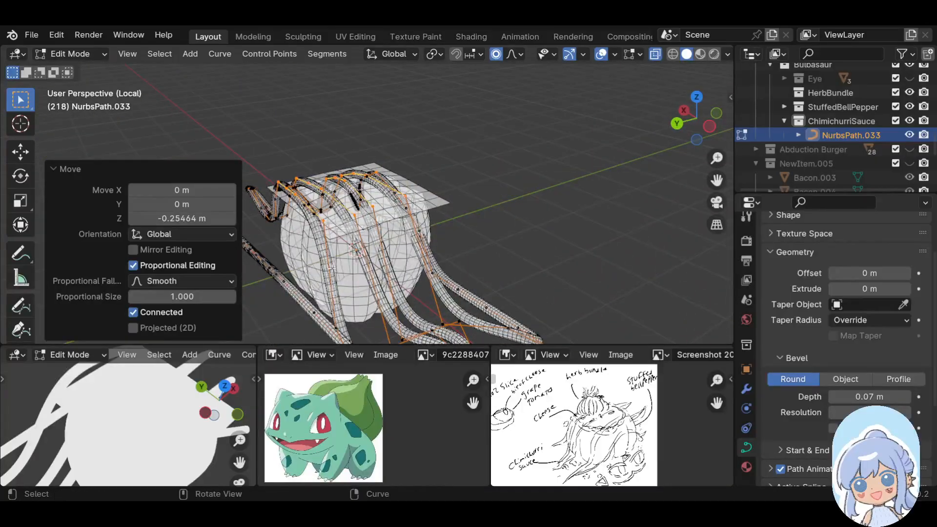
{"action": "left_click", "coordinate": [332, 269]}
{"action": "scroll", "coordinate": [380, 309], "scroll_direction": "down", "scroll_amount": 2}
{"action": "middle_click_drag", "start_coordinate": [356, 277], "coordinate": [304, 299]}
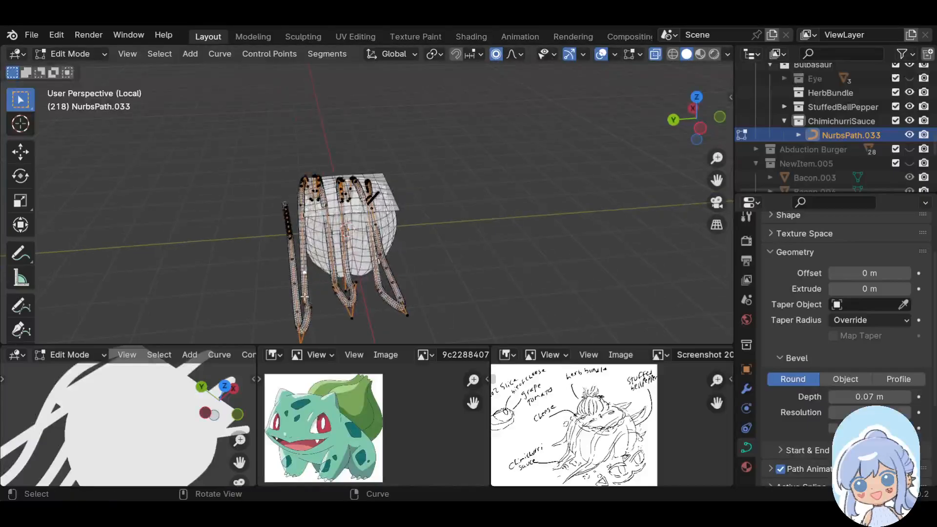
{"action": "key", "text": "g"}
{"action": "left_click", "coordinate": [343, 275]}
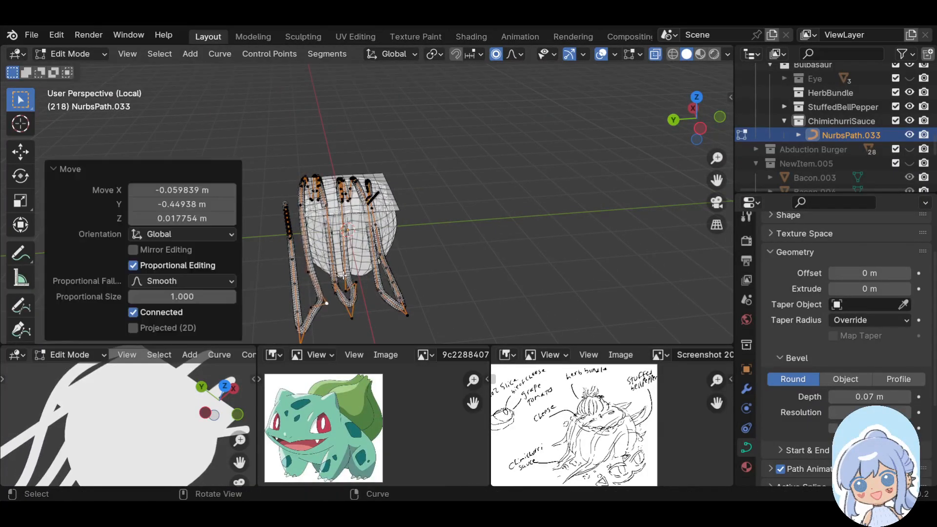
{"action": "key", "text": "g"}
{"action": "left_click", "coordinate": [293, 200]}
{"action": "middle_click_drag", "start_coordinate": [281, 201], "coordinate": [469, 221]}
{"action": "left_click", "coordinate": [592, 131]}
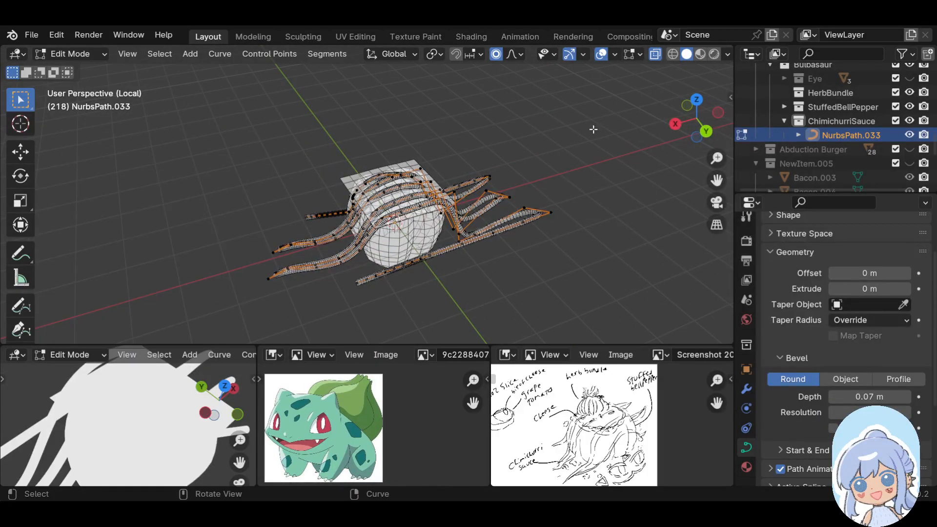
Check the drizzle without overlays, then select all its control points and scale them to 0.811 along X
{"action": "left_click", "coordinate": [606, 55]}
{"action": "middle_click_drag", "start_coordinate": [496, 151], "coordinate": [522, 185]}
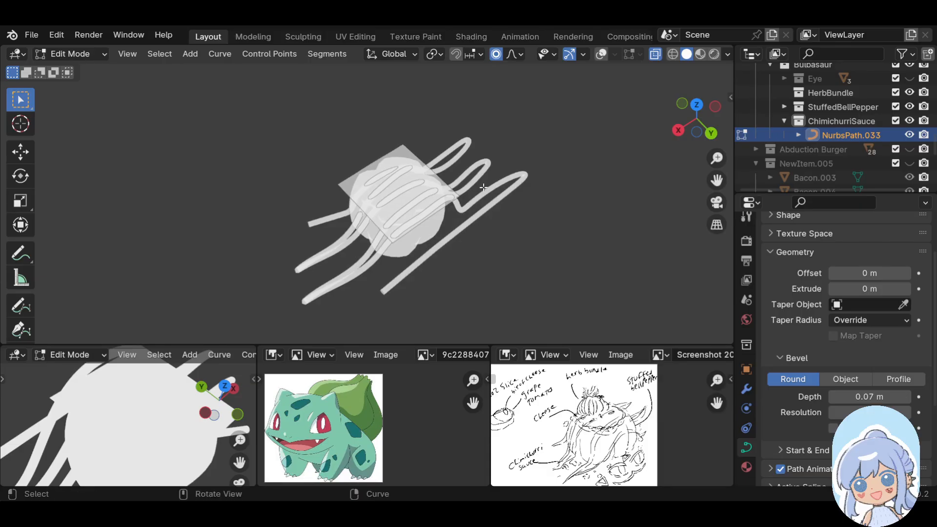
{"action": "left_click", "coordinate": [602, 54]}
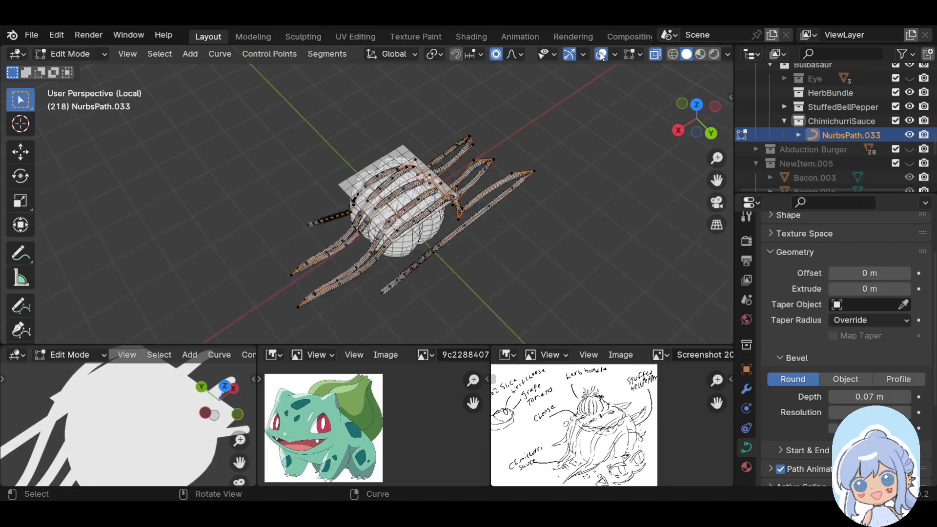
{"action": "middle_click_drag", "start_coordinate": [531, 180], "coordinate": [467, 176]}
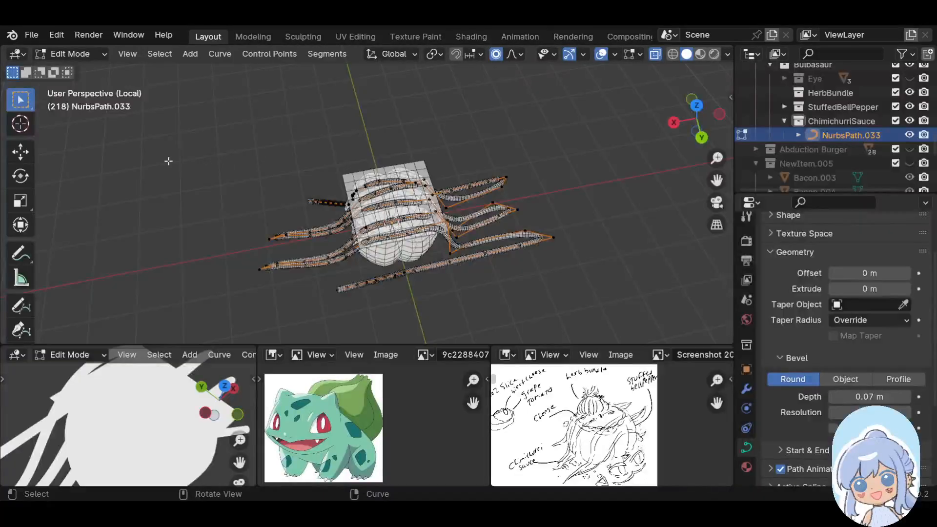
{"action": "left_click_drag", "start_coordinate": [166, 161], "coordinate": [615, 319]}
{"action": "key", "text": "s"}
{"action": "key", "text": "y"}
{"action": "key", "text": "x"}
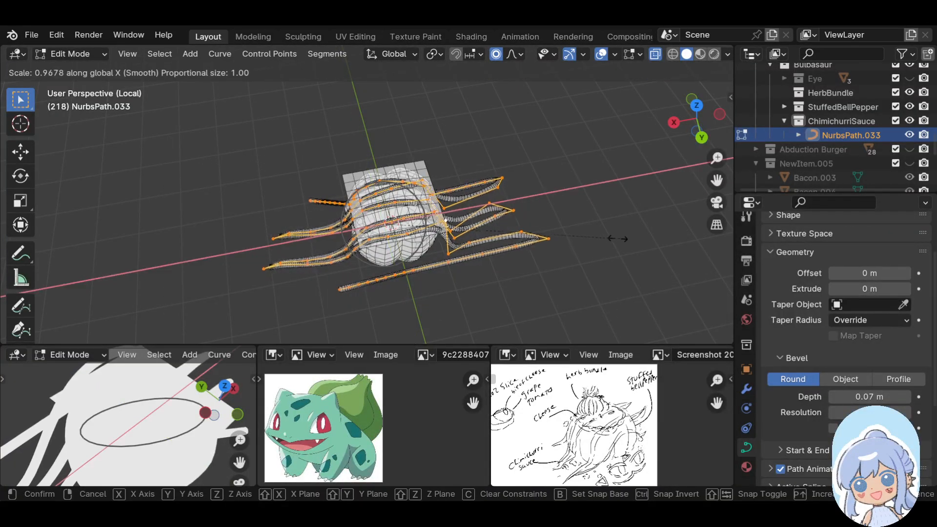
{"action": "left_click", "coordinate": [578, 238]}
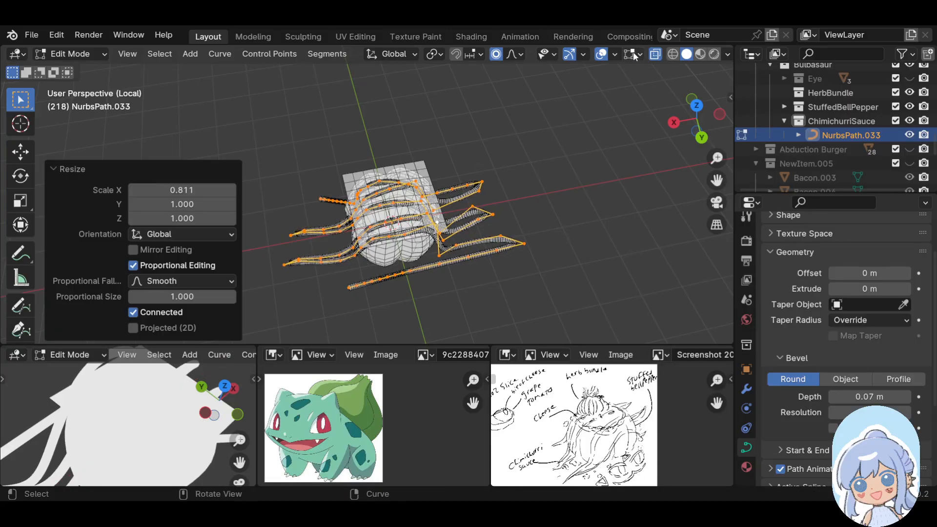
Select the strands' control points along the pepper's +X side and move them about 0.27 m toward +X
{"action": "left_click", "coordinate": [601, 54]}
{"action": "middle_click_drag", "start_coordinate": [422, 183], "coordinate": [484, 206]}
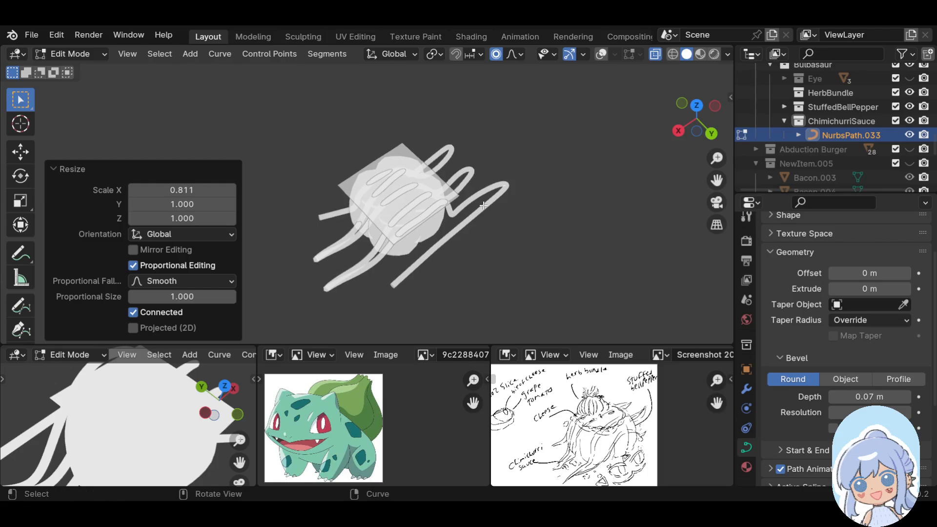
{"action": "middle_click_drag", "start_coordinate": [519, 261], "coordinate": [380, 151]}
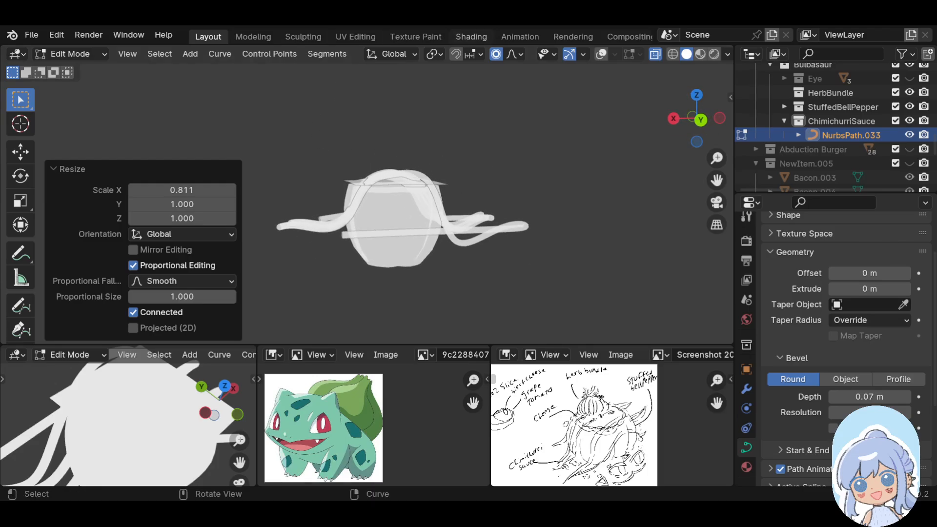
{"action": "left_click", "coordinate": [603, 53]}
{"action": "left_click_drag", "start_coordinate": [327, 182], "coordinate": [372, 216]}
{"action": "key", "text": "g"}
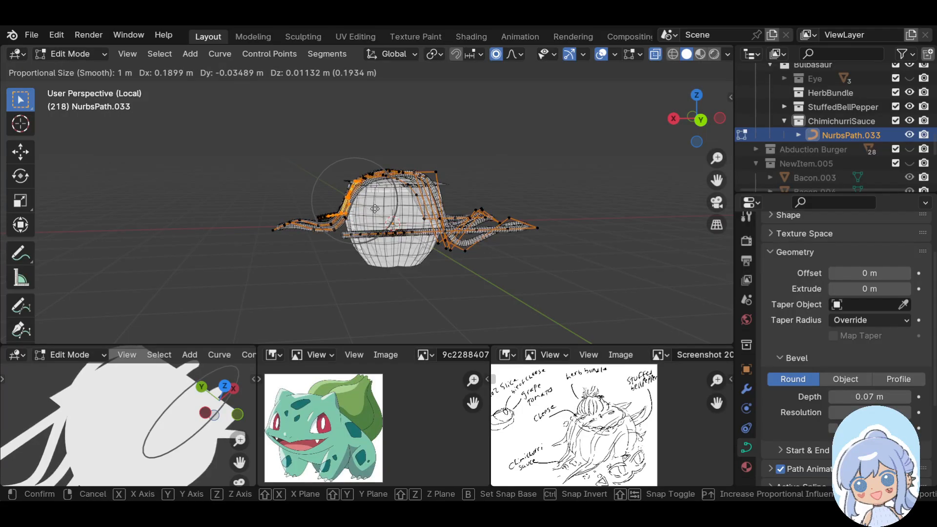
{"action": "left_click", "coordinate": [372, 208]}
{"action": "middle_click_drag", "start_coordinate": [501, 189], "coordinate": [538, 252]}
{"action": "left_click", "coordinate": [602, 54]}
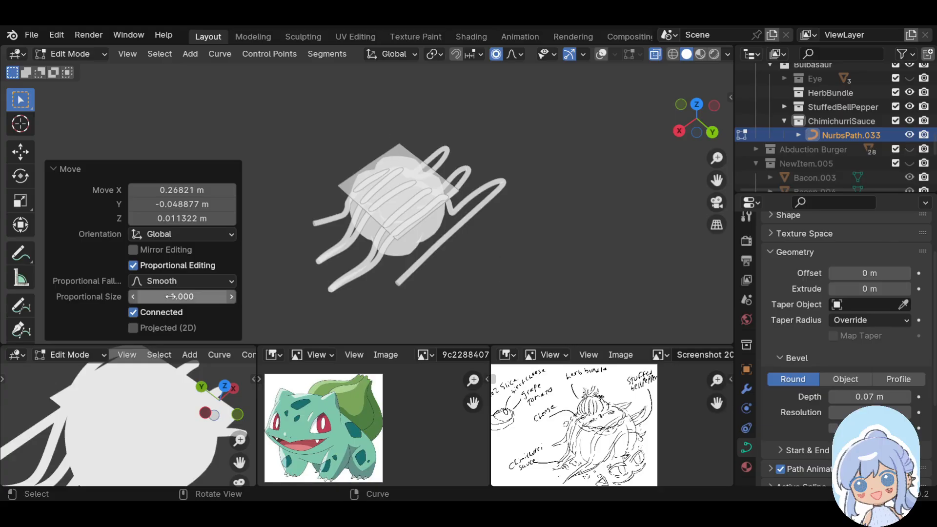
Rotate the curve's +Y end point 36.3° around Z with proportional size 1.611, and move it about 0.48 m toward +Y
{"action": "left_click", "coordinate": [601, 54]}
{"action": "left_click", "coordinate": [410, 290]}
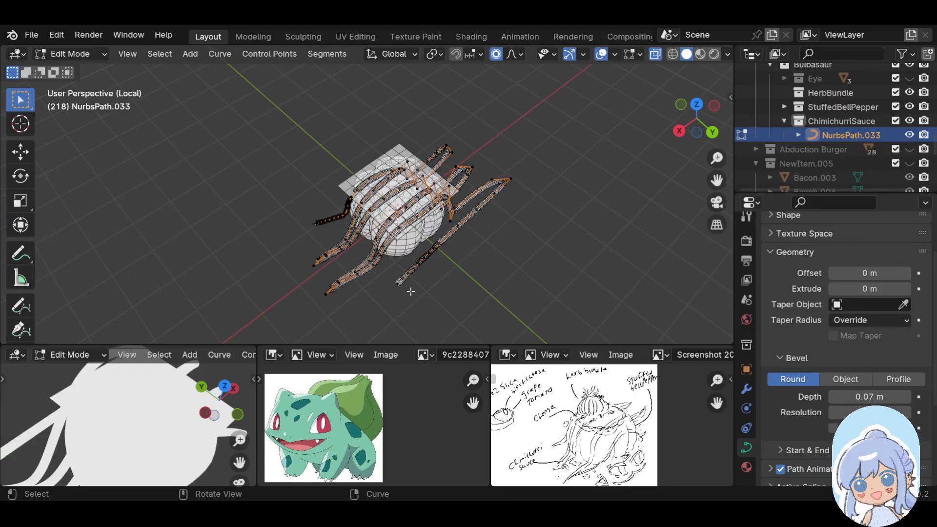
{"action": "key", "text": "r"}
{"action": "key", "text": "z"}
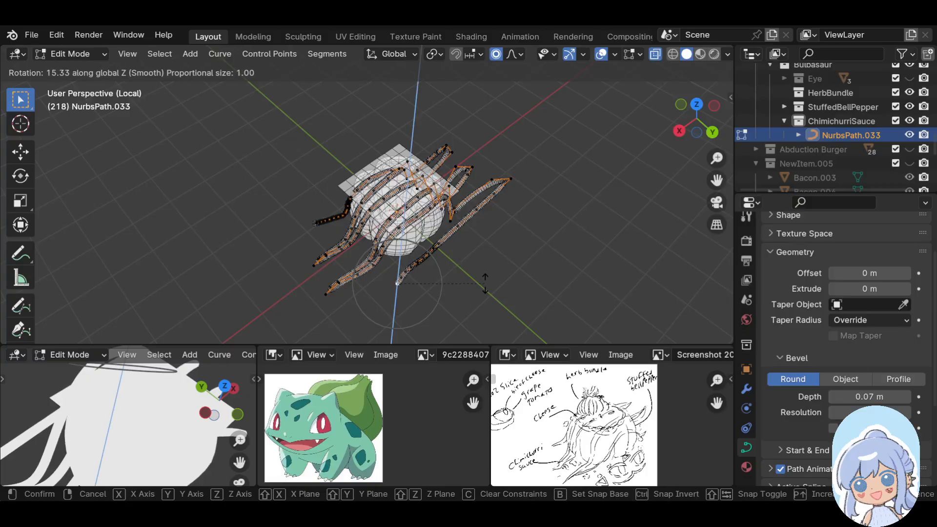
{"action": "left_click", "coordinate": [479, 251]}
{"action": "key", "text": "g"}
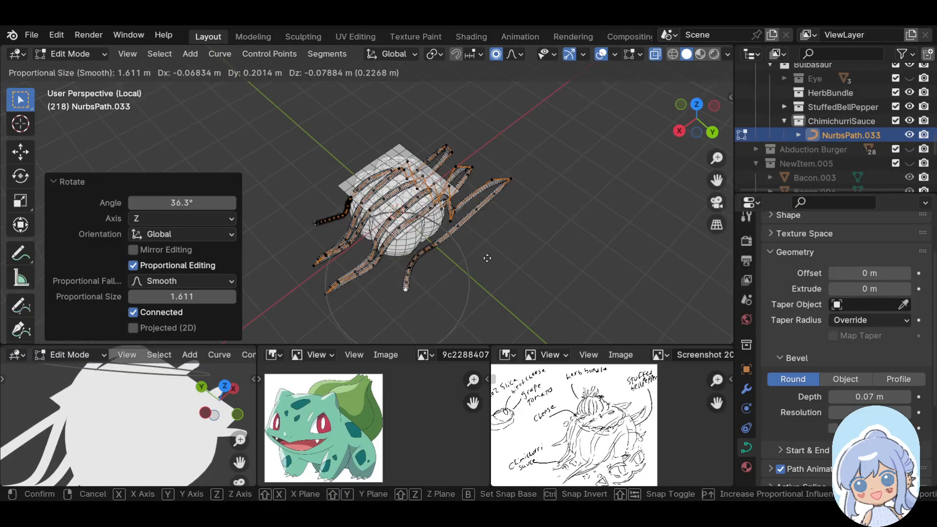
{"action": "left_click", "coordinate": [501, 264]}
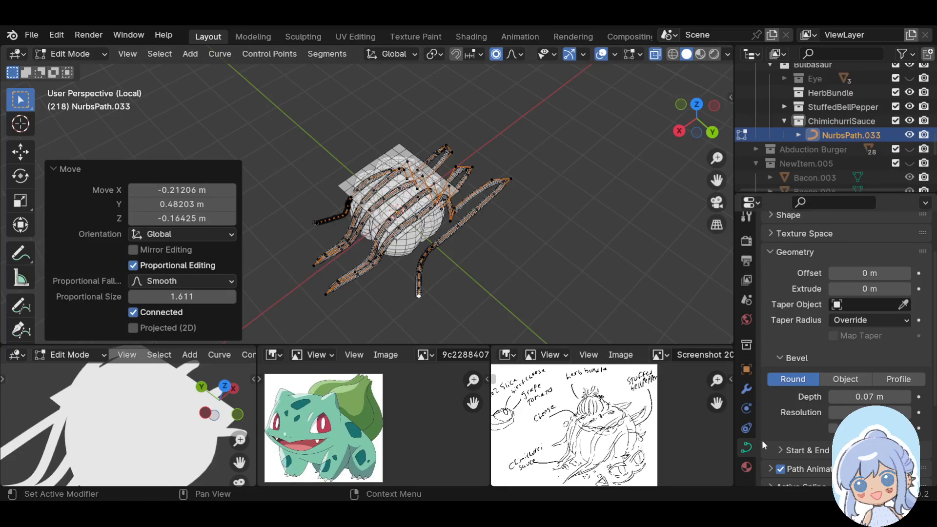
Give the drizzle curve a new material and rename it ChimichurriSauce
{"action": "left_click", "coordinate": [746, 467]}
{"action": "left_click", "coordinate": [844, 310]}
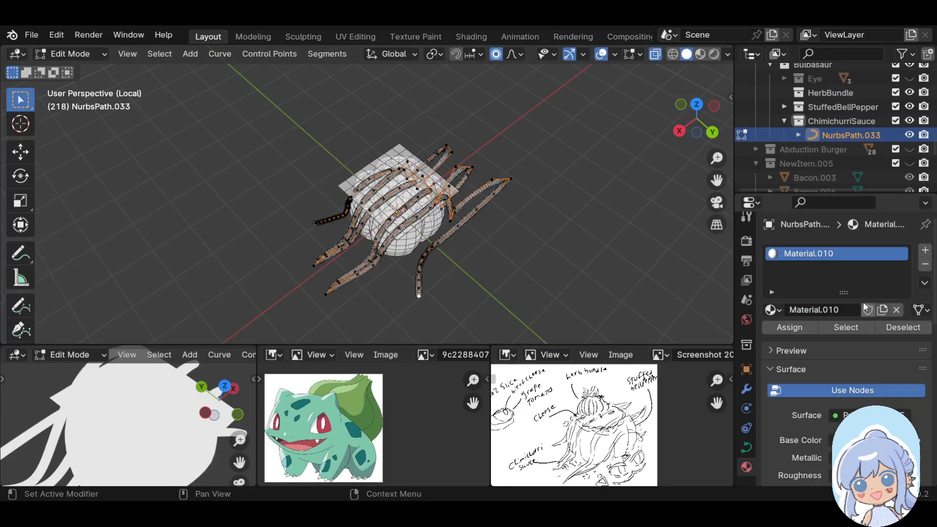
{"action": "double_click", "coordinate": [826, 309]}
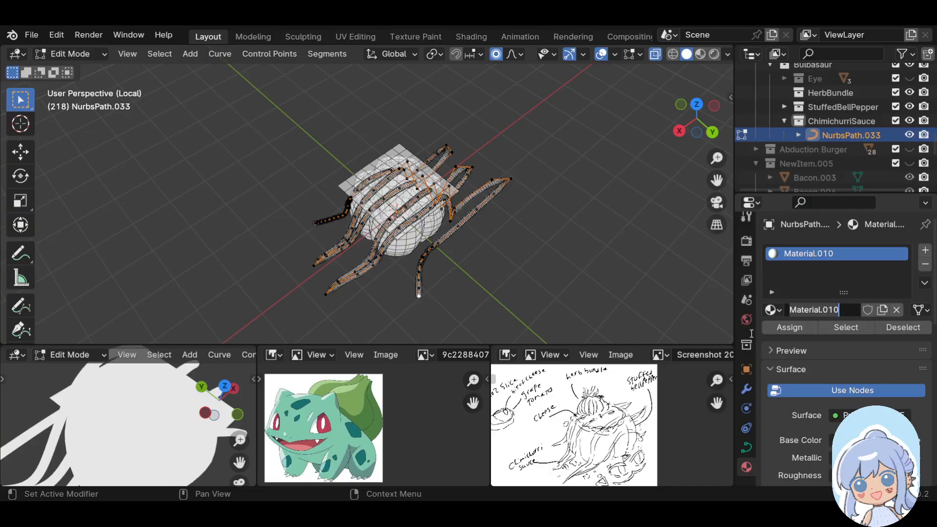
{"action": "key", "text": "ctrl+a"}
{"action": "type", "text": "Chim"}
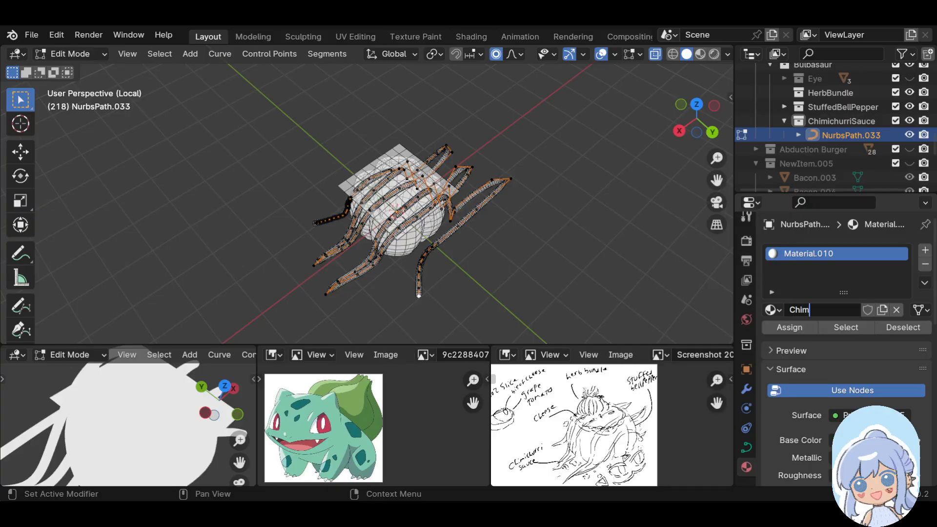
{"action": "type", "text": "ichurriSauce"}
{"action": "key", "text": "Return"}
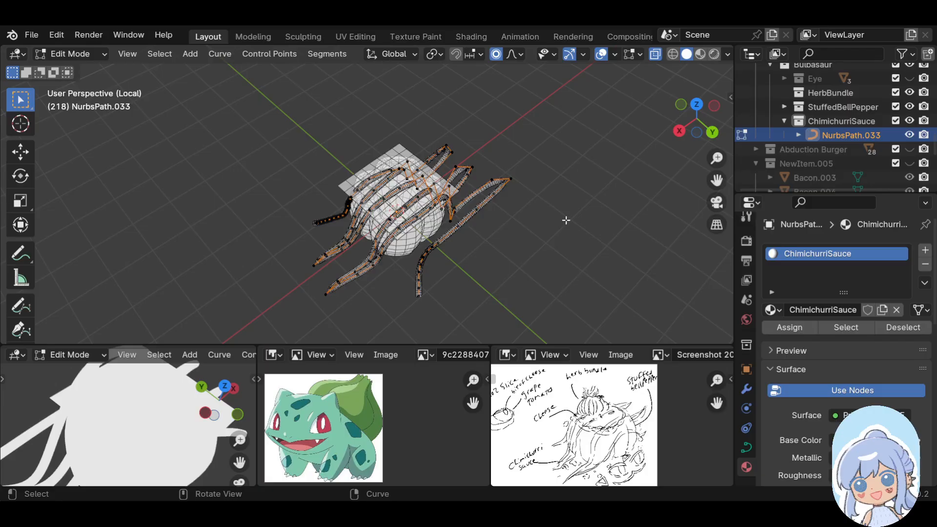
Return the drizzle curve to Object Mode and save the file
{"action": "left_click", "coordinate": [69, 54]}
{"action": "left_click", "coordinate": [78, 69]}
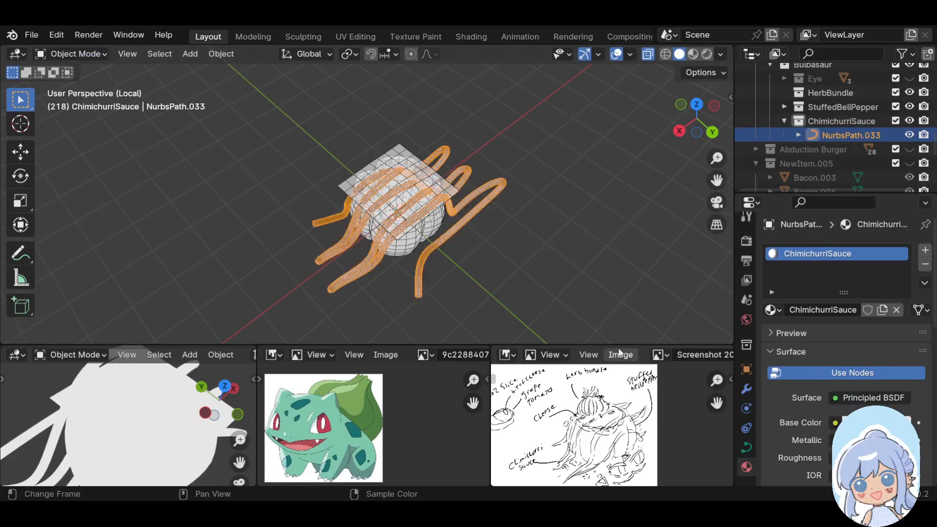
{"action": "left_click", "coordinate": [31, 35]}
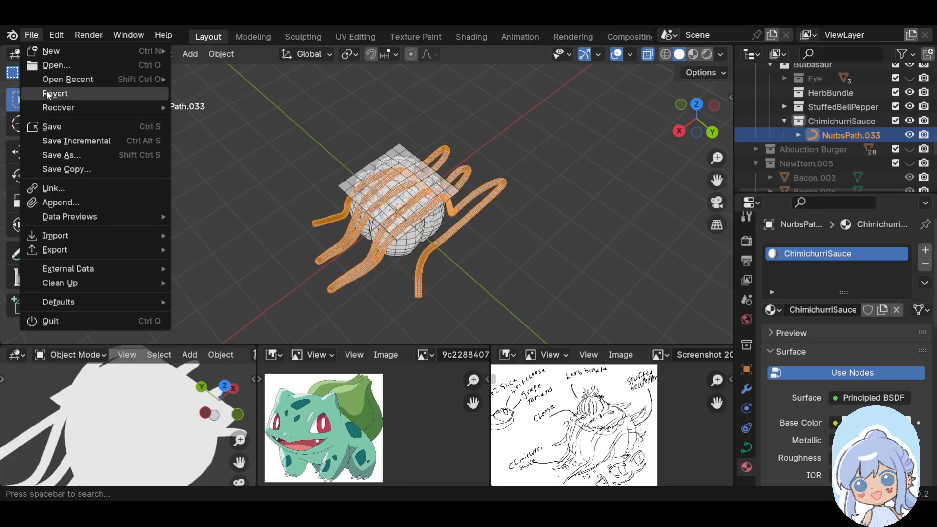
{"action": "left_click", "coordinate": [56, 127]}
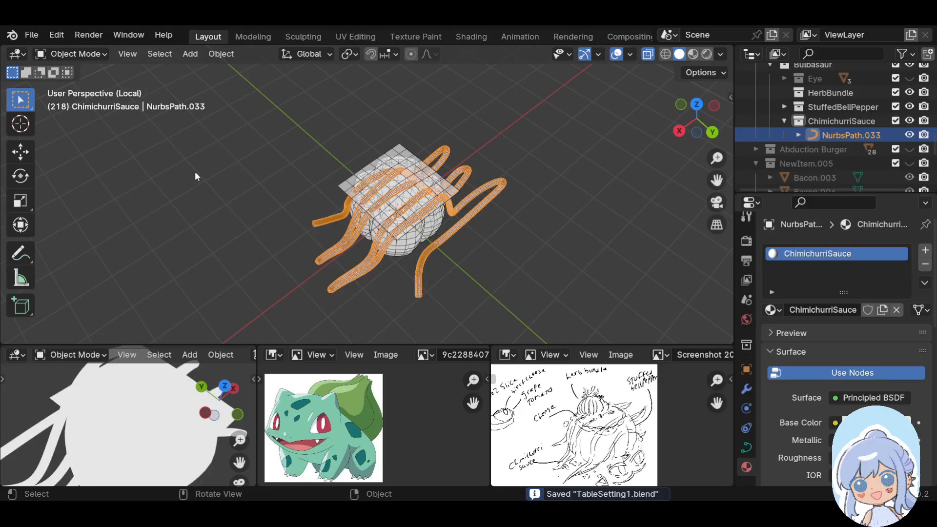
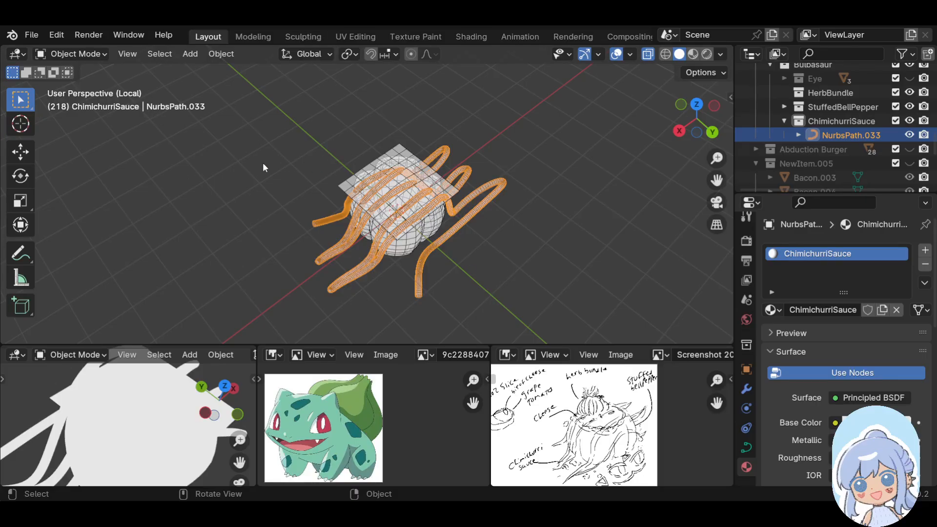
Collapse the ChimichurriSauce collection and unhide the Eye collection in the viewport
{"action": "left_click", "coordinate": [785, 120]}
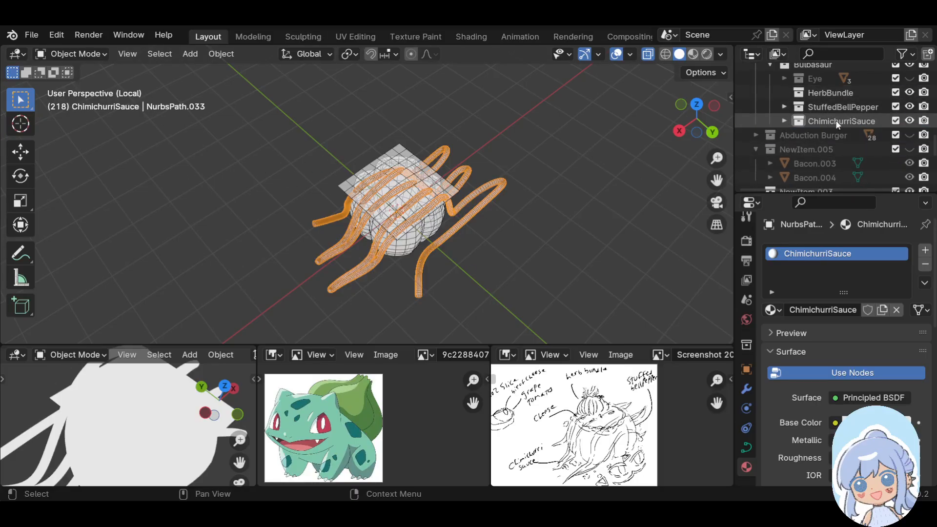
{"action": "left_click", "coordinate": [818, 103]}
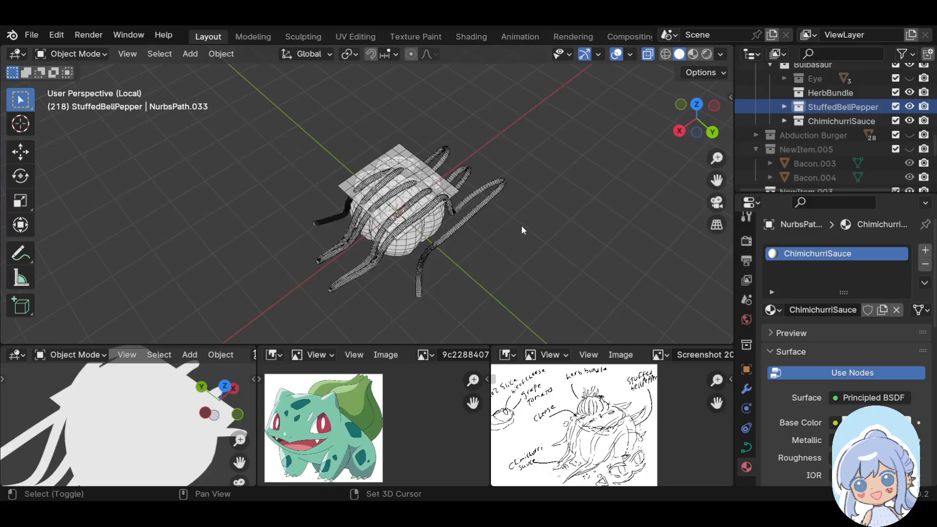
{"action": "key", "text": "shift+a"}
{"action": "middle_click_drag", "start_coordinate": [151, 167], "coordinate": [373, 214]}
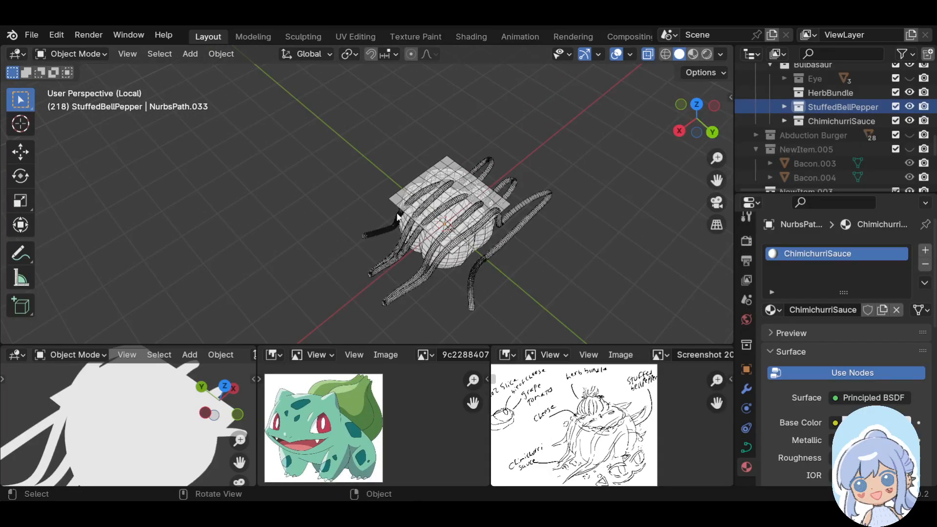
{"action": "left_click", "coordinate": [815, 78]}
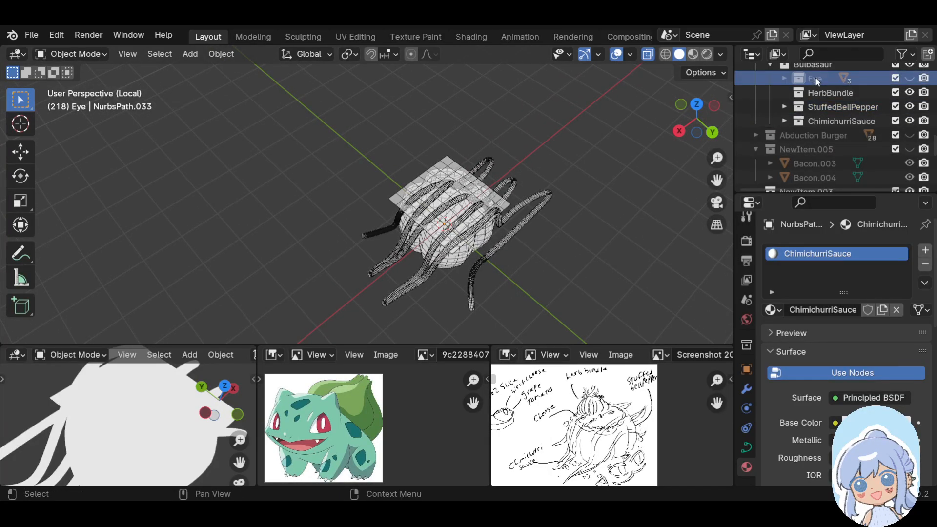
{"action": "left_click", "coordinate": [912, 77]}
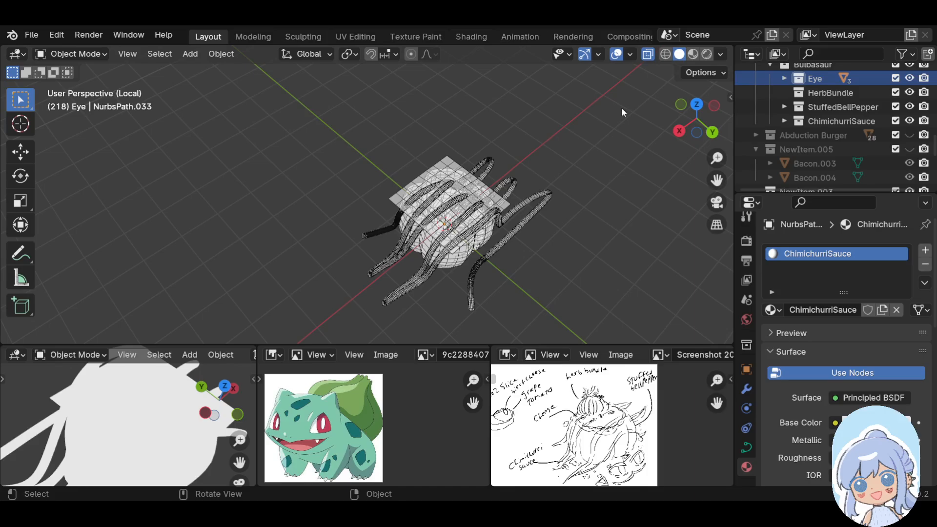
Select all objects of the Eye collection and move them about 2.91 m toward +Y and 0.16 m toward -X, locking Z
{"action": "key", "text": "KP_7"}
{"action": "middle_click_drag", "start_coordinate": [362, 142], "coordinate": [437, 222], "text": "shift"}
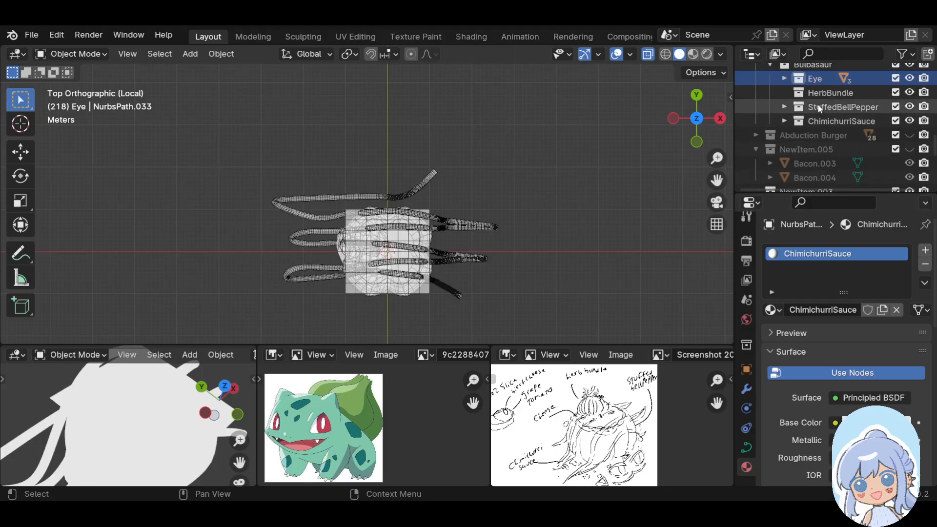
{"action": "right_click", "coordinate": [818, 77]}
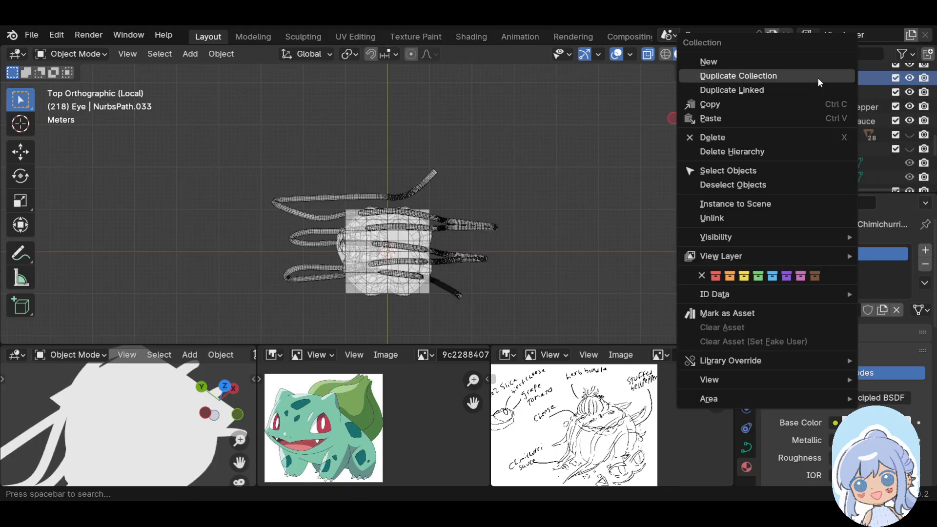
{"action": "left_click", "coordinate": [744, 171]}
{"action": "key", "text": "g"}
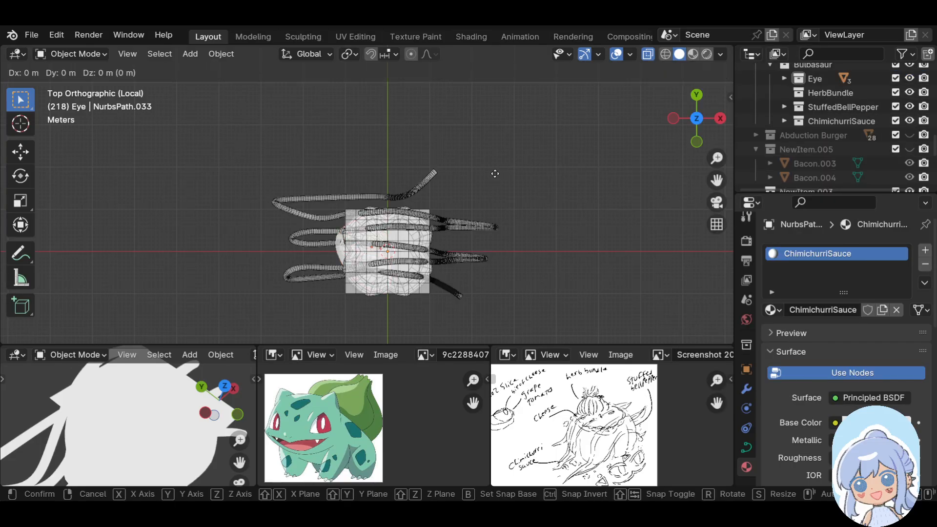
{"action": "key", "text": "shift+z"}
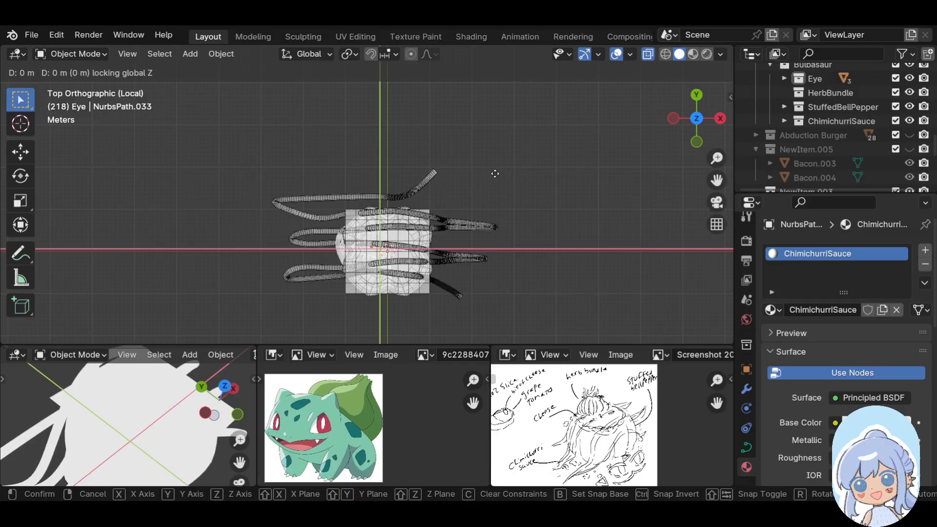
{"action": "left_click", "coordinate": [488, 51]}
{"action": "middle_click_drag", "start_coordinate": [489, 51], "coordinate": [468, 180], "text": "shift"}
Rotate the eye 86.7° around Z and scale it uniformly to 0.533
{"action": "key", "text": "r"}
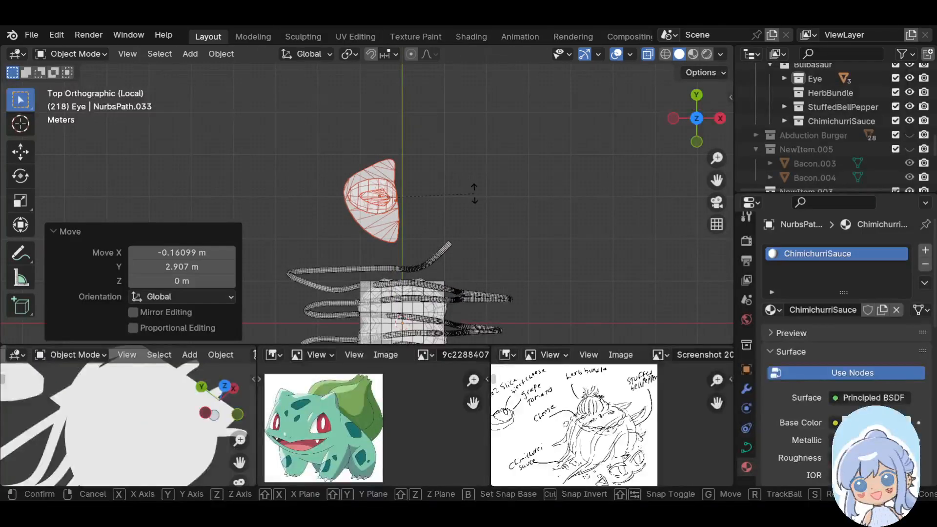
{"action": "key", "text": "z"}
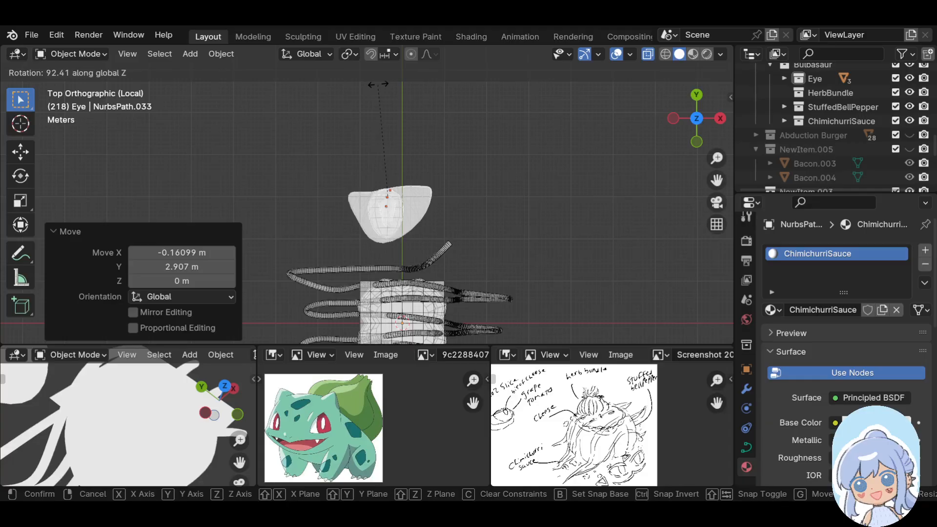
{"action": "left_click", "coordinate": [383, 88]}
{"action": "key", "text": "s"}
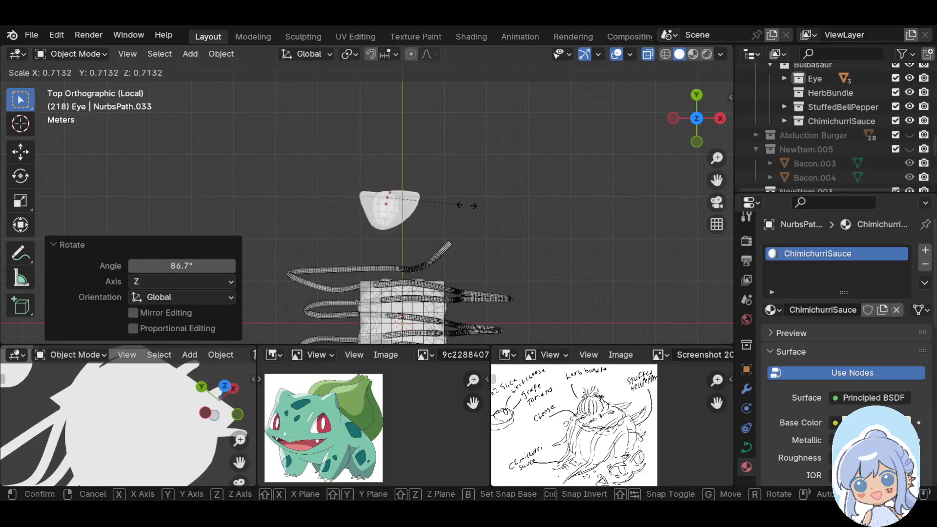
{"action": "left_click", "coordinate": [448, 209]}
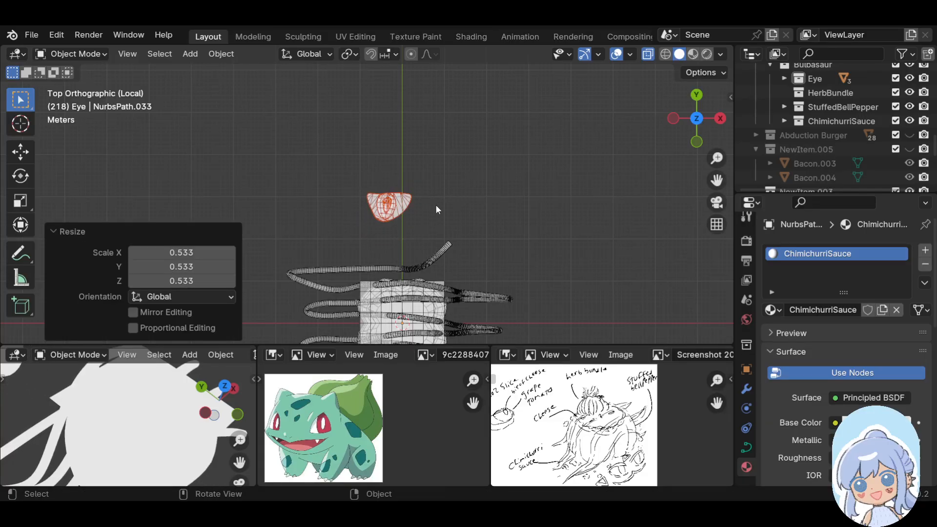
Move the eye about 1.48 m toward +X and 0.19 m toward -Y, and place a duplicate about 2.13 m toward -X
{"action": "key", "text": "g"}
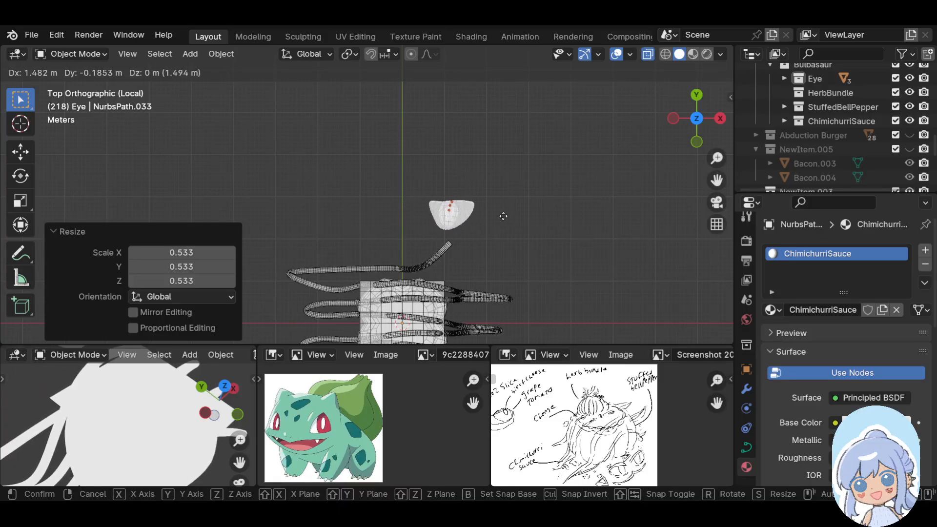
{"action": "left_click", "coordinate": [503, 216]}
{"action": "key", "text": "shift+d"}
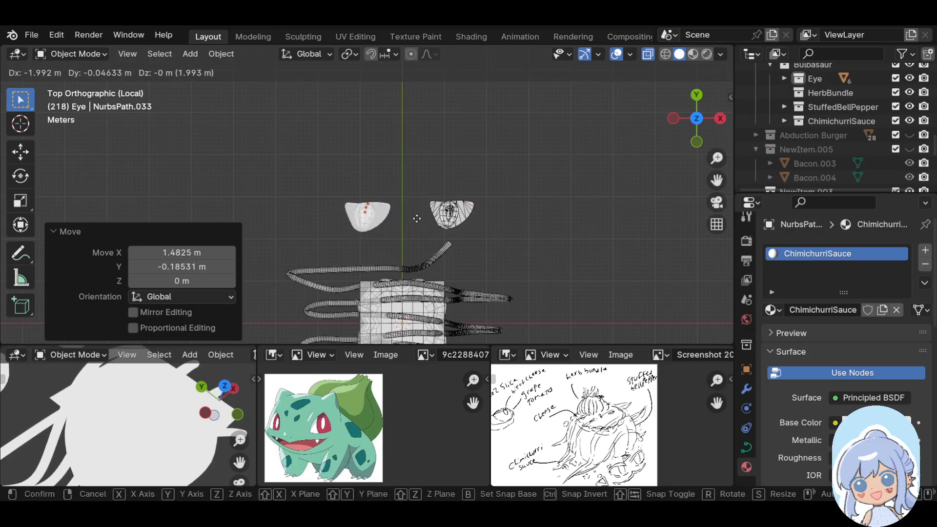
{"action": "left_click", "coordinate": [411, 218]}
Examine the two eyes' placement beside the pepper from several angles and clear the selection
{"action": "middle_click_drag", "start_coordinate": [411, 218], "coordinate": [570, 194]}
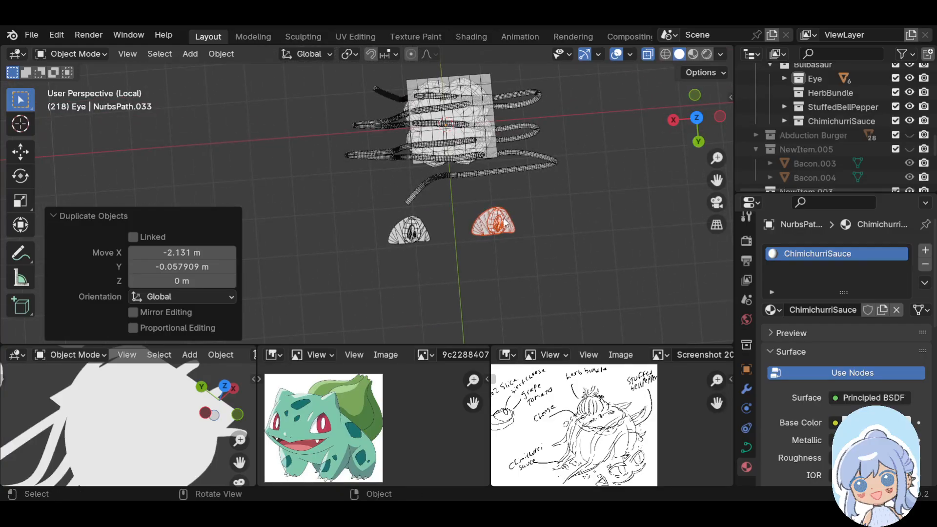
{"action": "scroll", "coordinate": [505, 222], "scroll_direction": "up", "scroll_amount": 2}
{"action": "scroll", "coordinate": [513, 214], "scroll_direction": "down", "scroll_amount": 1}
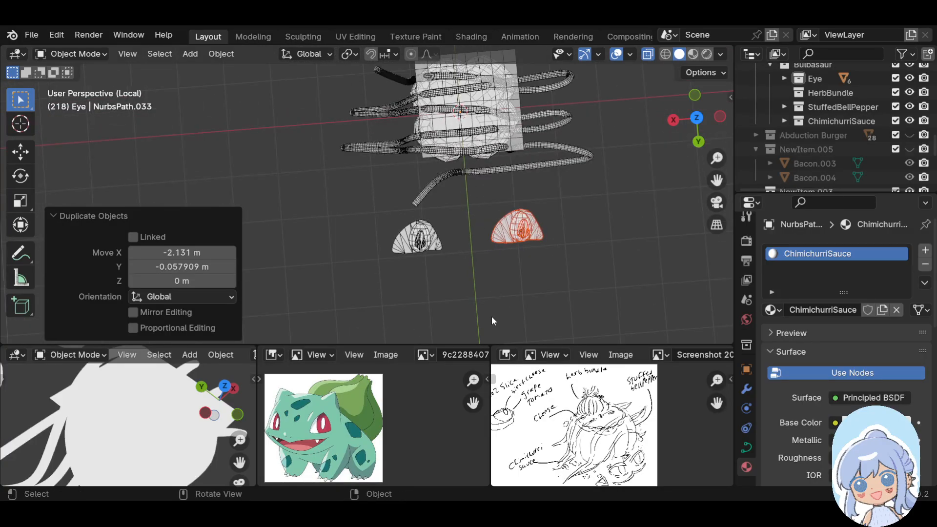
{"action": "scroll", "coordinate": [520, 218], "scroll_direction": "down", "scroll_amount": 3, "text": "shift"}
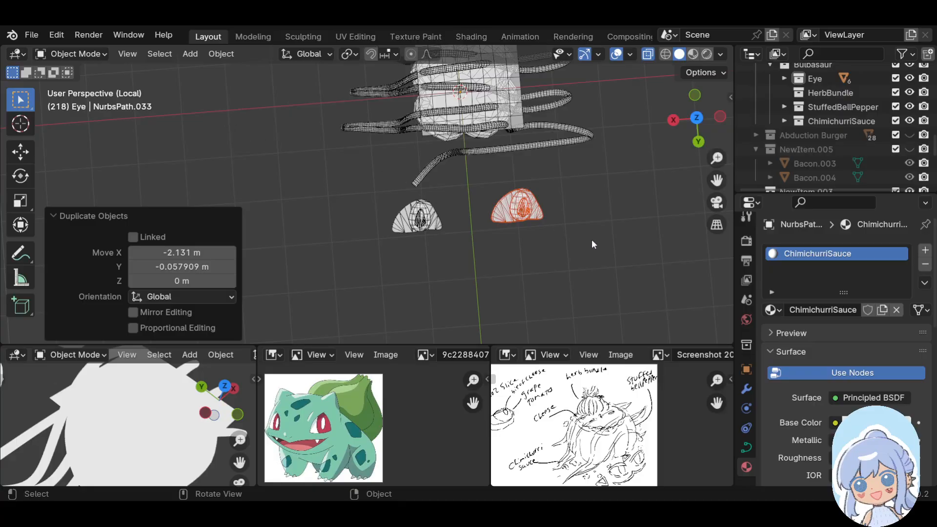
{"action": "scroll", "coordinate": [607, 238], "scroll_direction": "up", "scroll_amount": 3}
{"action": "middle_click_drag", "start_coordinate": [607, 238], "coordinate": [520, 241], "text": "shift"}
{"action": "scroll", "coordinate": [584, 240], "scroll_direction": "down", "scroll_amount": 4}
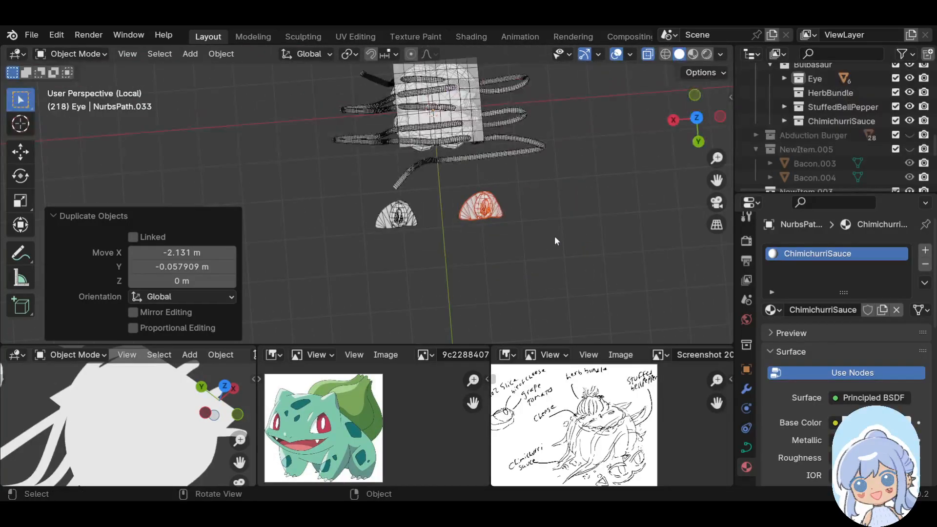
{"action": "middle_click_drag", "start_coordinate": [330, 198], "coordinate": [441, 110]}
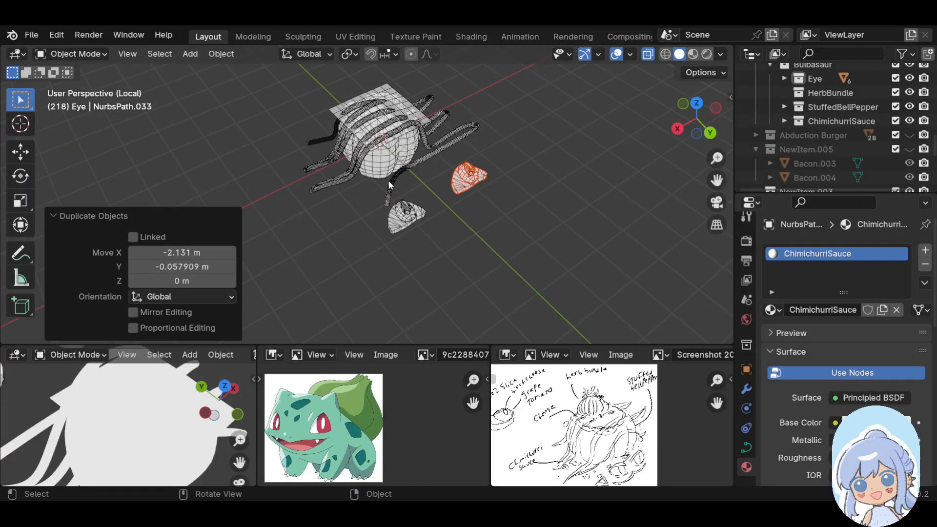
{"action": "left_click", "coordinate": [473, 268]}
{"action": "scroll", "coordinate": [463, 259], "scroll_direction": "up", "scroll_amount": 2}
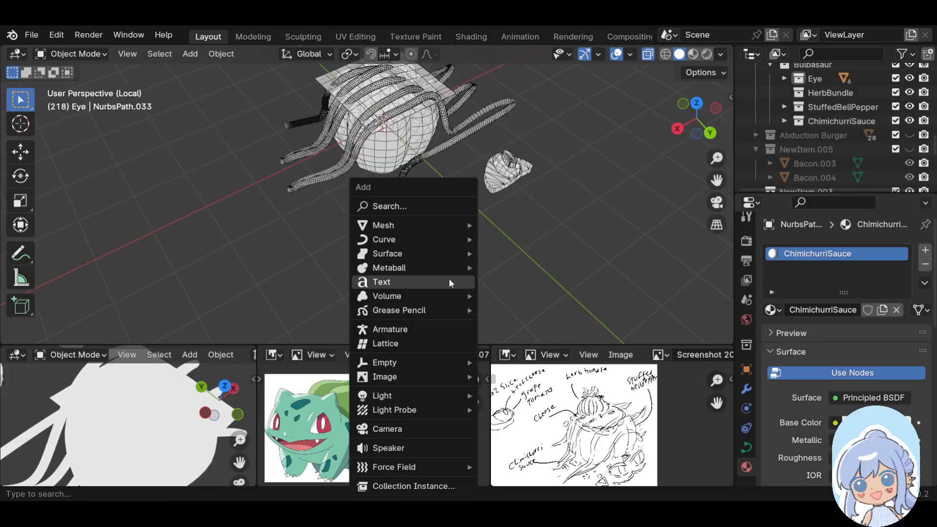
Add a path curve to the ChimichurriSauce collection and move it about 3.25 m toward +Y, past the eyes
{"action": "key", "text": "shift+a"}
{"action": "mouse_move", "coordinate": [386, 225]}
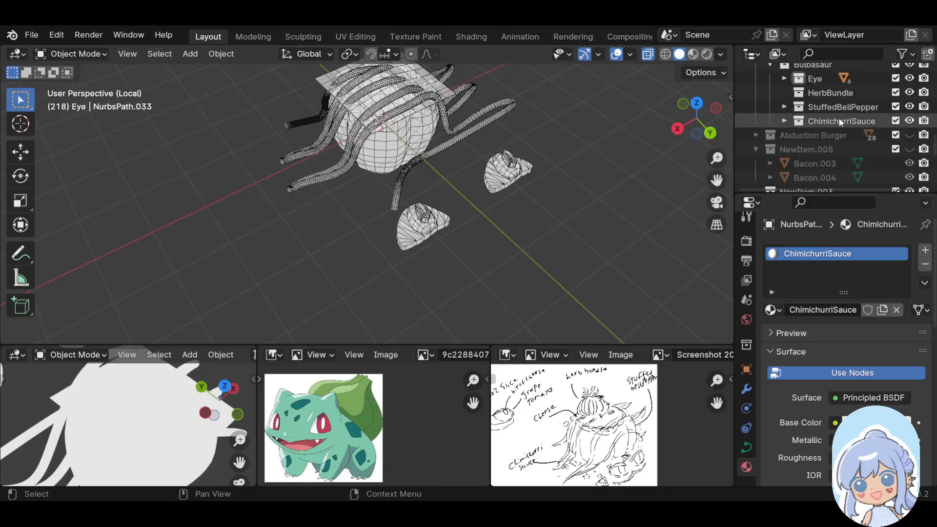
{"action": "left_click", "coordinate": [841, 121]}
{"action": "key", "text": "shift+a"}
{"action": "mouse_move", "coordinate": [465, 194]}
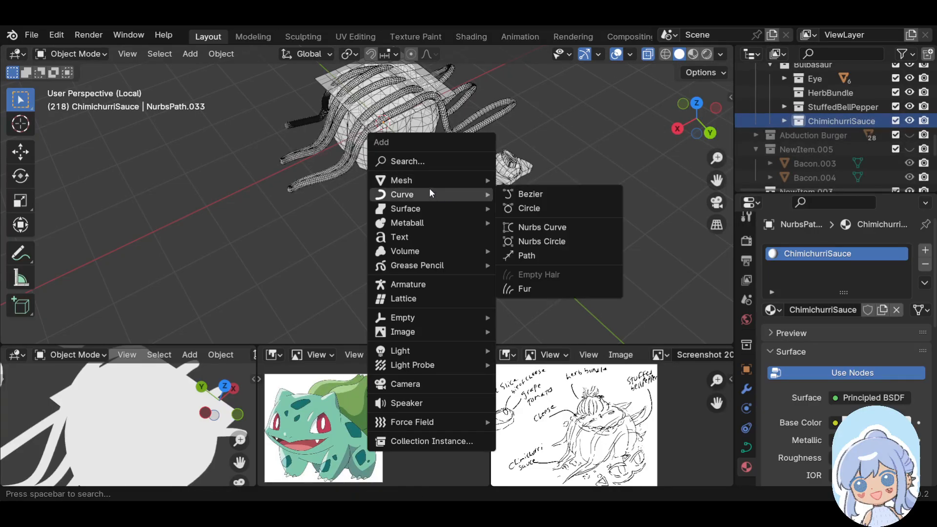
{"action": "left_click", "coordinate": [558, 263]}
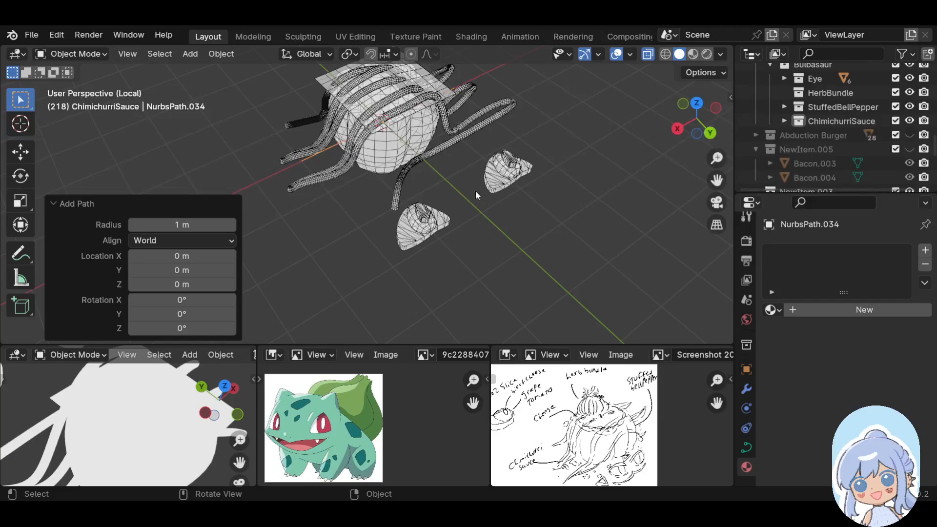
{"action": "key", "text": "g"}
{"action": "key", "text": "y"}
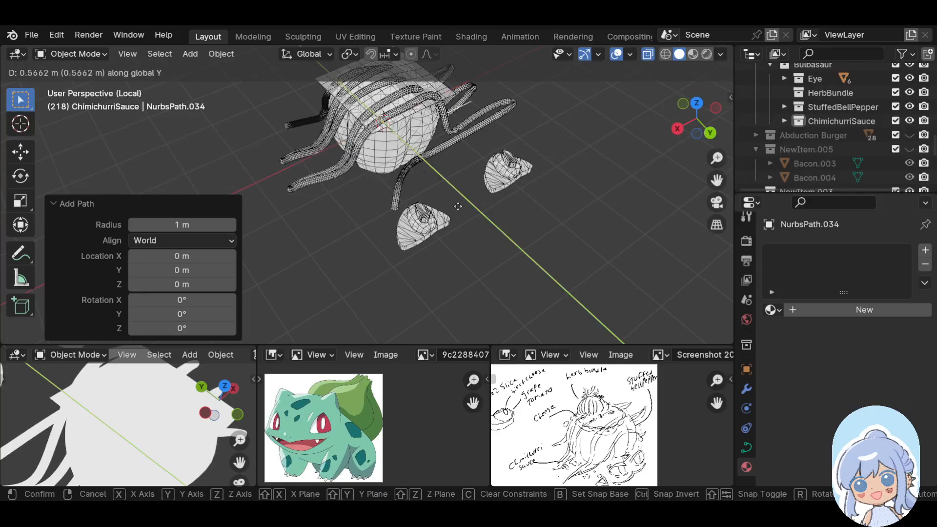
{"action": "left_click", "coordinate": [529, 279]}
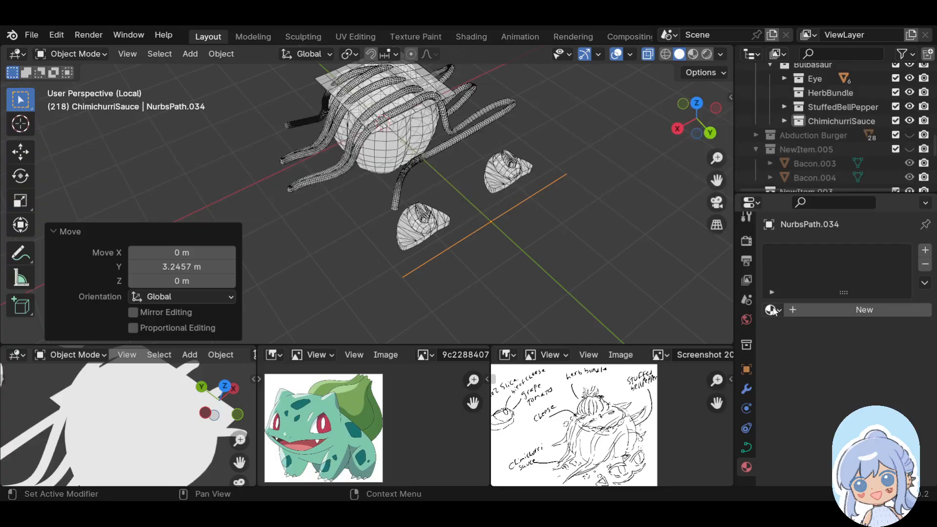
Assign the existing ChimichurriSauce material to the new path curve beside the eyes
{"action": "left_click", "coordinate": [771, 311]}
{"action": "type", "text": "c"}
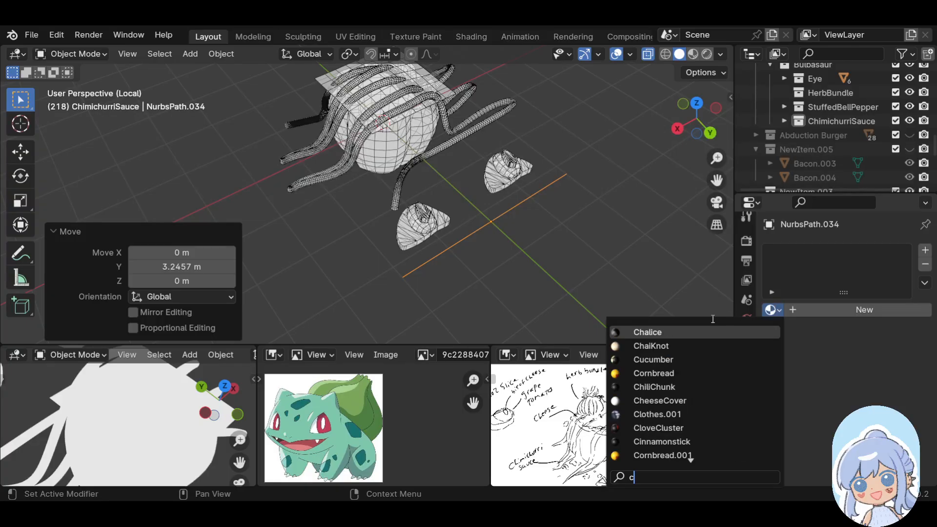
{"action": "type", "text": "h"}
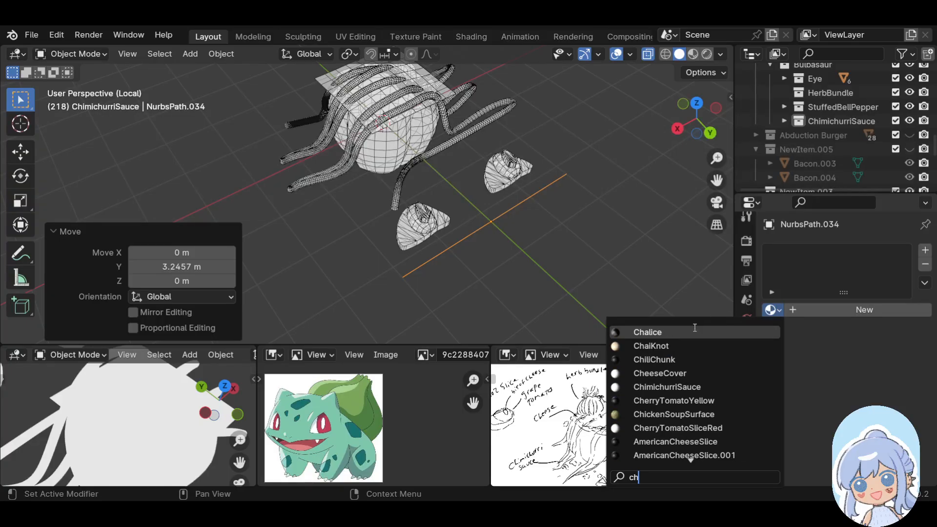
{"action": "left_click", "coordinate": [690, 388]}
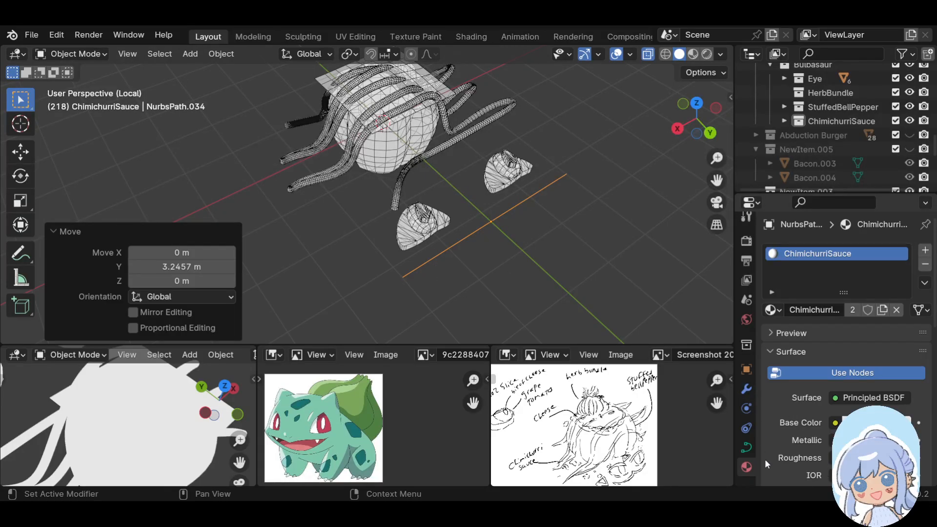
Give the path curve a round bevel with a depth of 0.04 m
{"action": "left_click", "coordinate": [746, 447]}
{"action": "scroll", "coordinate": [797, 394], "scroll_direction": "down", "scroll_amount": 4}
{"action": "left_click", "coordinate": [905, 369]}
{"action": "left_click", "coordinate": [905, 369]}
{"action": "left_click", "coordinate": [905, 369]}
{"action": "left_click", "coordinate": [905, 370]}
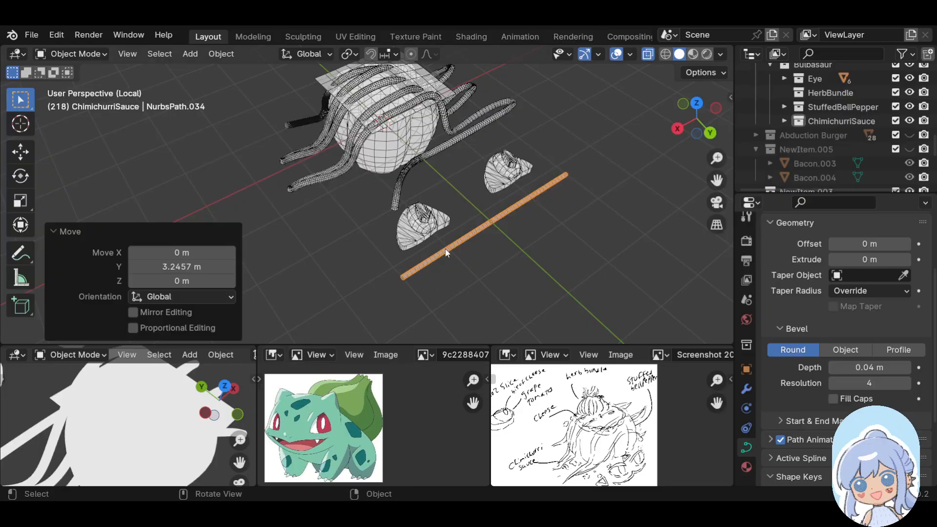
In Edit Mode, move the path's middle control point about 0.6 m toward +Y with a small proportional influence
{"action": "left_click", "coordinate": [98, 56]}
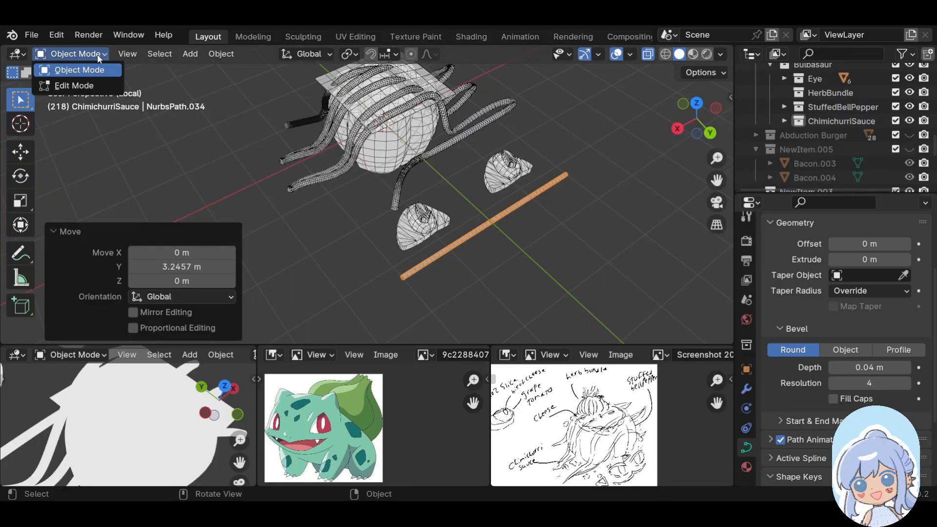
{"action": "left_click", "coordinate": [76, 85]}
{"action": "left_click", "coordinate": [491, 223]}
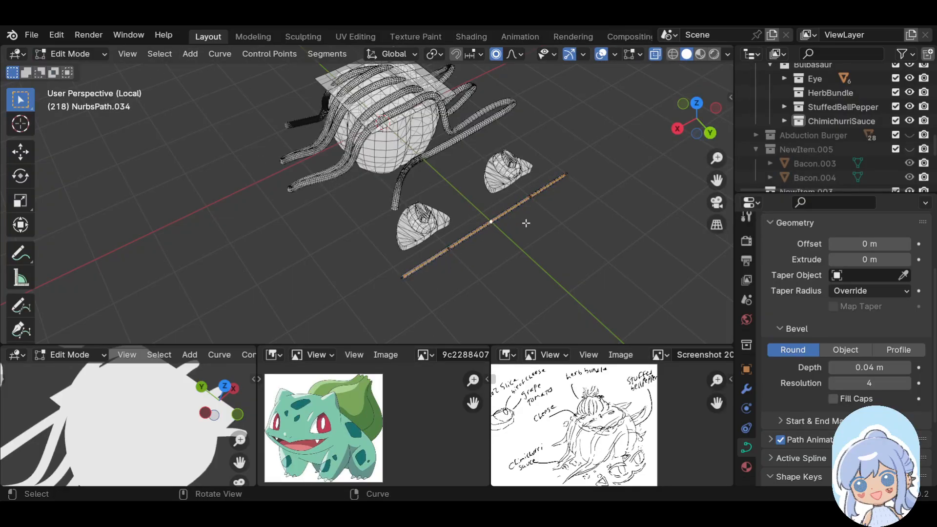
{"action": "key", "text": "g"}
{"action": "key", "text": "y"}
{"action": "scroll", "coordinate": [529, 223], "scroll_direction": "up", "scroll_amount": 8}
{"action": "scroll", "coordinate": [532, 222], "scroll_direction": "up", "scroll_amount": 8}
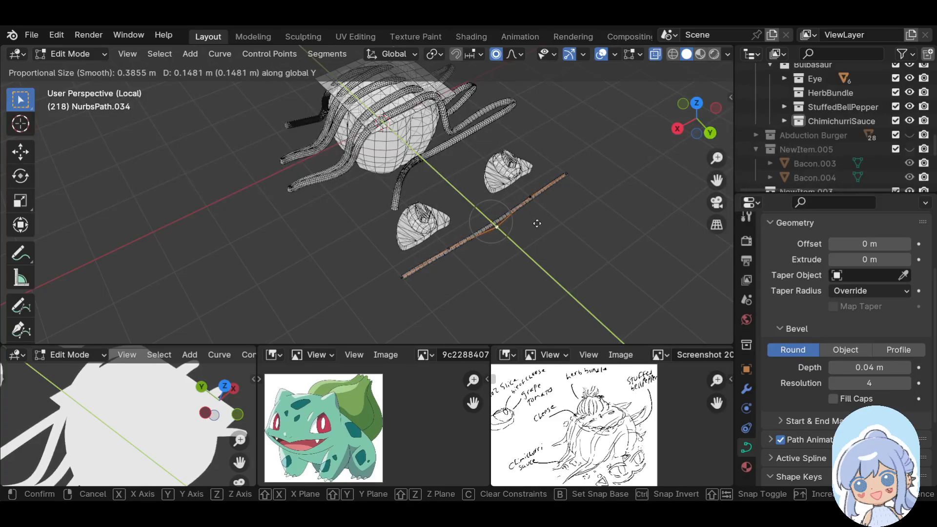
{"action": "scroll", "coordinate": [545, 234], "scroll_direction": "up", "scroll_amount": 1}
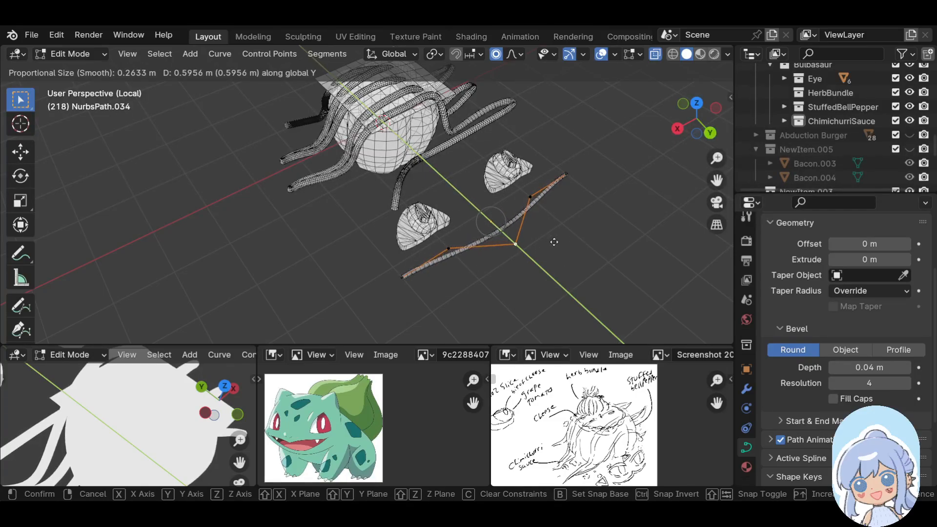
{"action": "left_click", "coordinate": [555, 242]}
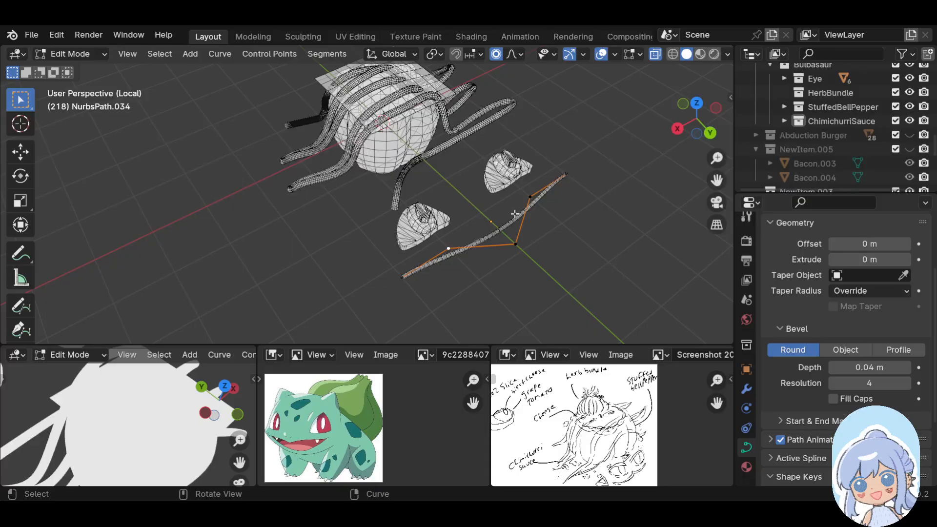
Scale the two control points flanking the middle one to about 0.35 along X
{"action": "left_click", "coordinate": [530, 197], "text": "shift"}
{"action": "key", "text": "s"}
{"action": "key", "text": "x"}
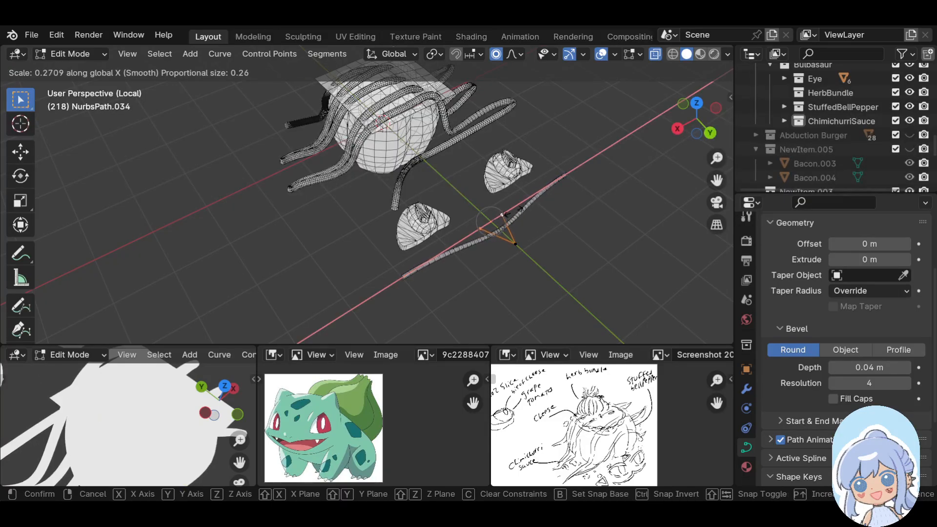
{"action": "left_click", "coordinate": [520, 211]}
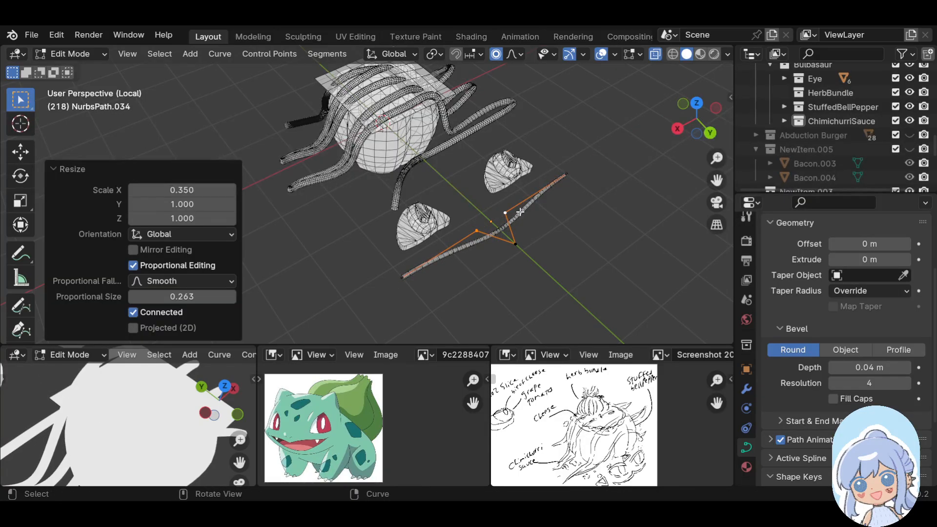
Subdivide the curve segments between the three central control points with one cut
{"action": "left_click", "coordinate": [515, 244], "text": "shift"}
{"action": "right_click", "coordinate": [490, 200]}
{"action": "left_click", "coordinate": [450, 122]}
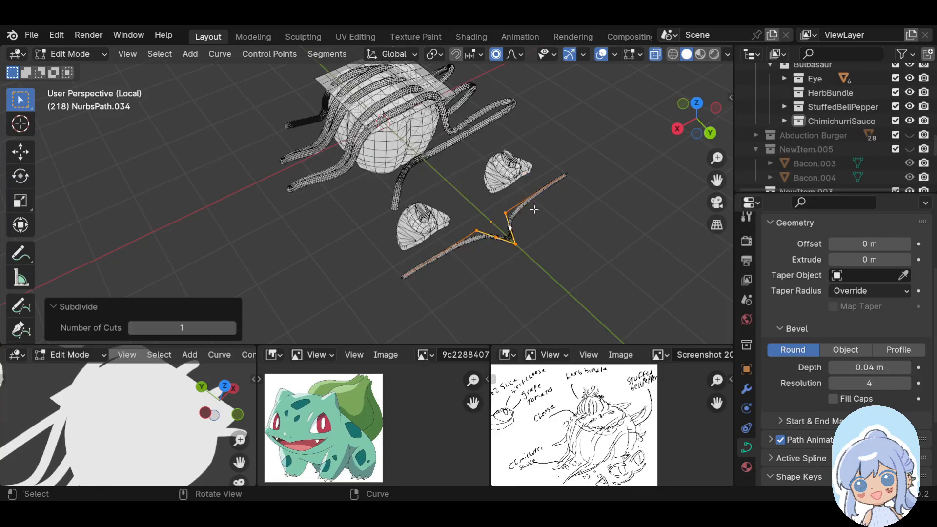
Move both end points of the curve about 0.17 m toward -Y, back toward the eyes
{"action": "scroll", "coordinate": [531, 241], "scroll_direction": "up", "scroll_amount": 3}
{"action": "scroll", "coordinate": [531, 251], "scroll_direction": "down", "scroll_amount": 1}
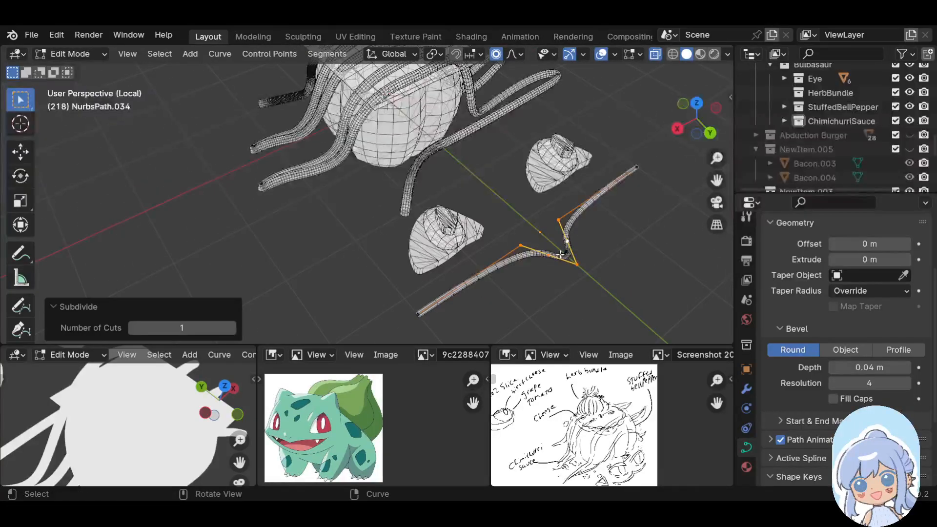
{"action": "middle_click_drag", "start_coordinate": [528, 251], "coordinate": [482, 246], "text": "shift"}
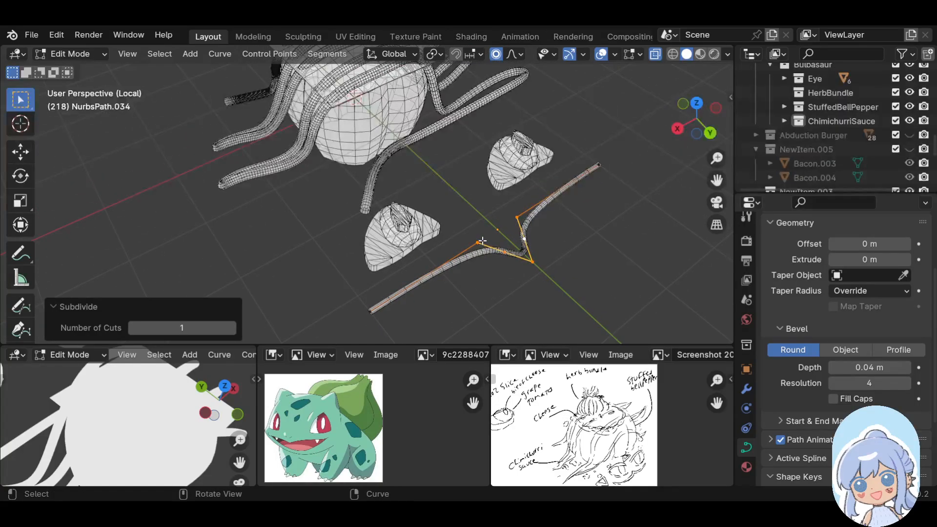
{"action": "left_click", "coordinate": [576, 230]}
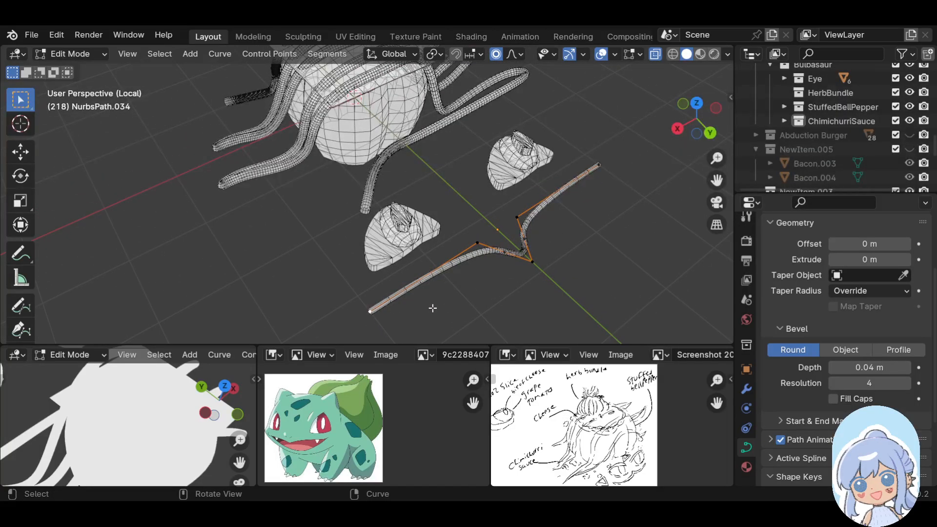
{"action": "left_click", "coordinate": [599, 165], "text": "shift"}
{"action": "key", "text": "g"}
{"action": "key", "text": "y"}
{"action": "scroll", "coordinate": [619, 212], "scroll_direction": "up", "scroll_amount": 4}
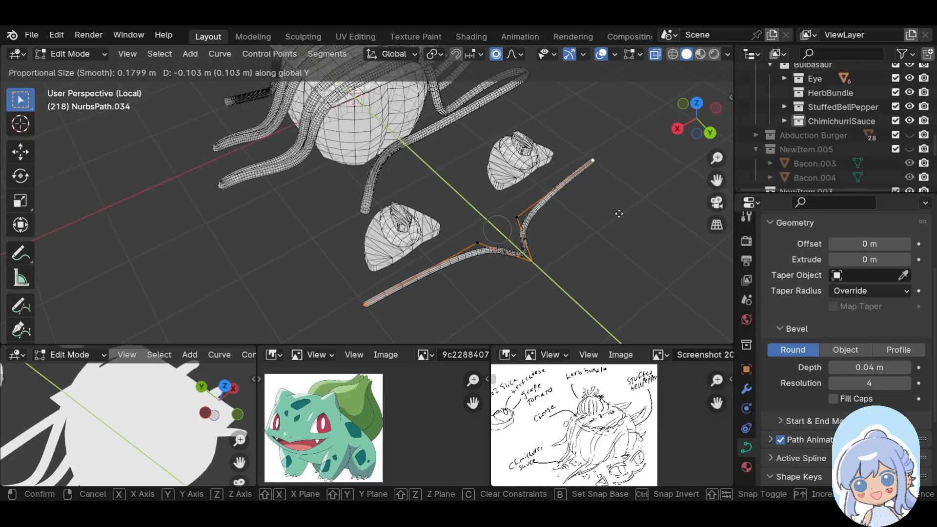
{"action": "left_click", "coordinate": [618, 209]}
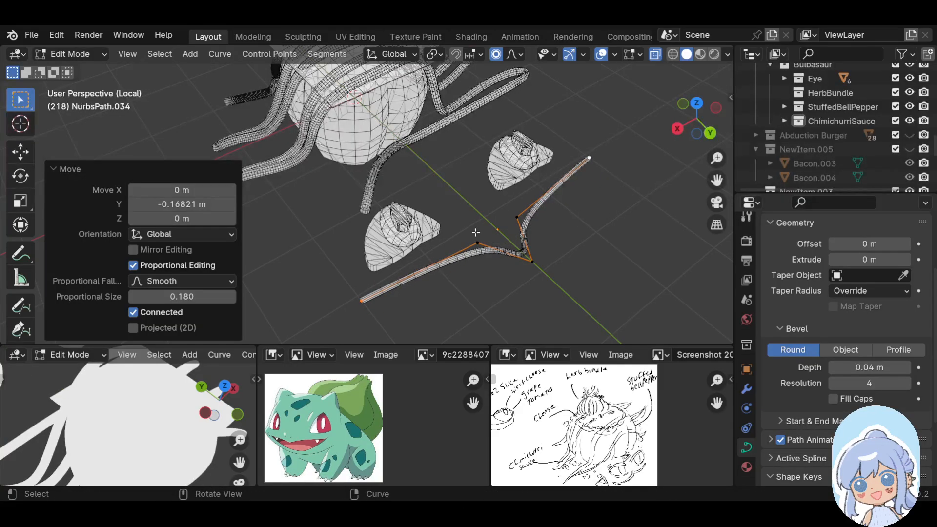
Hide the viewport overlays and examine the curve's shape relative to the eyes and pepper
{"action": "left_click", "coordinate": [602, 55]}
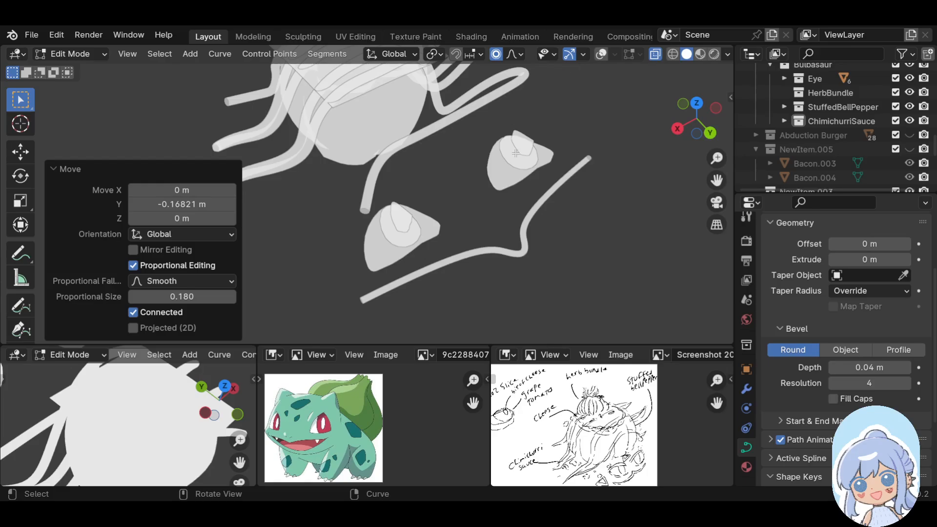
{"action": "middle_click_drag", "start_coordinate": [516, 150], "coordinate": [504, 185]}
{"action": "scroll", "coordinate": [504, 185], "scroll_direction": "down", "scroll_amount": 4}
{"action": "middle_click_drag", "start_coordinate": [434, 146], "coordinate": [551, 173]}
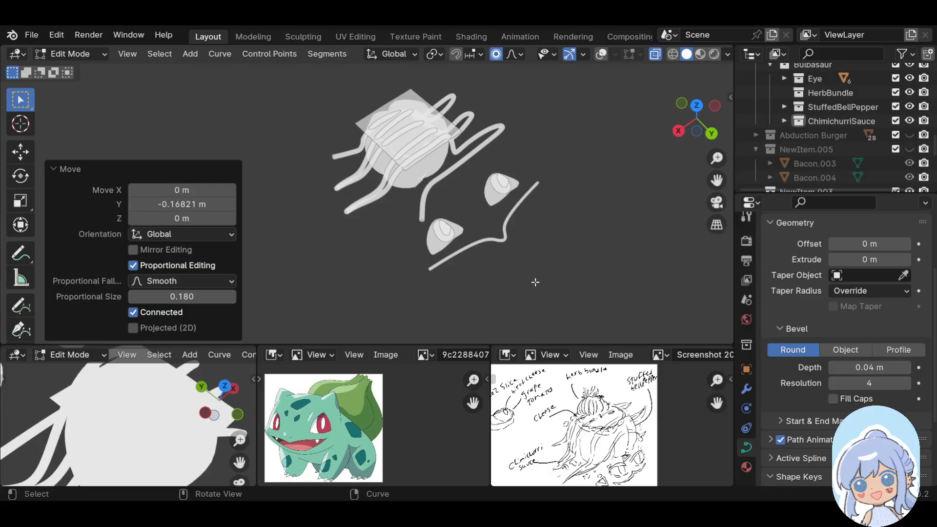
{"action": "middle_click_drag", "start_coordinate": [533, 270], "coordinate": [537, 249], "text": "shift"}
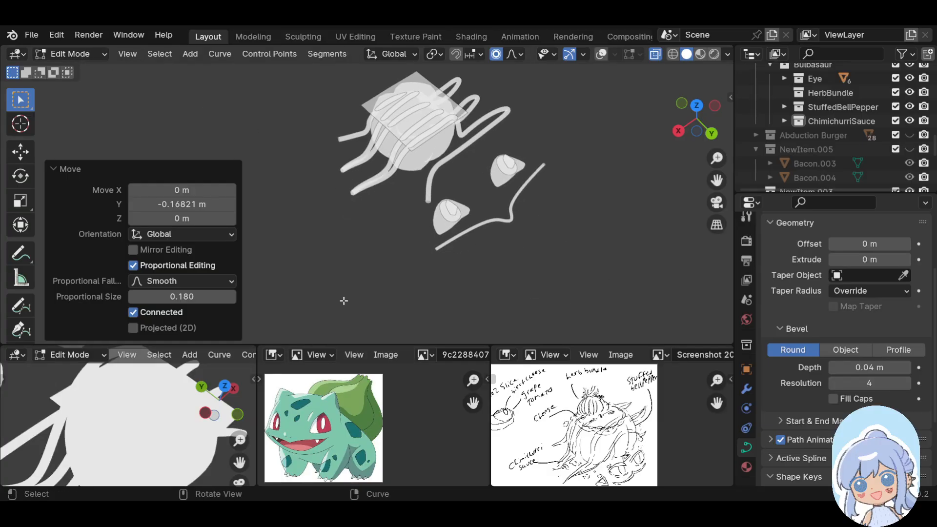
{"action": "scroll", "coordinate": [347, 297], "scroll_direction": "up", "scroll_amount": 1}
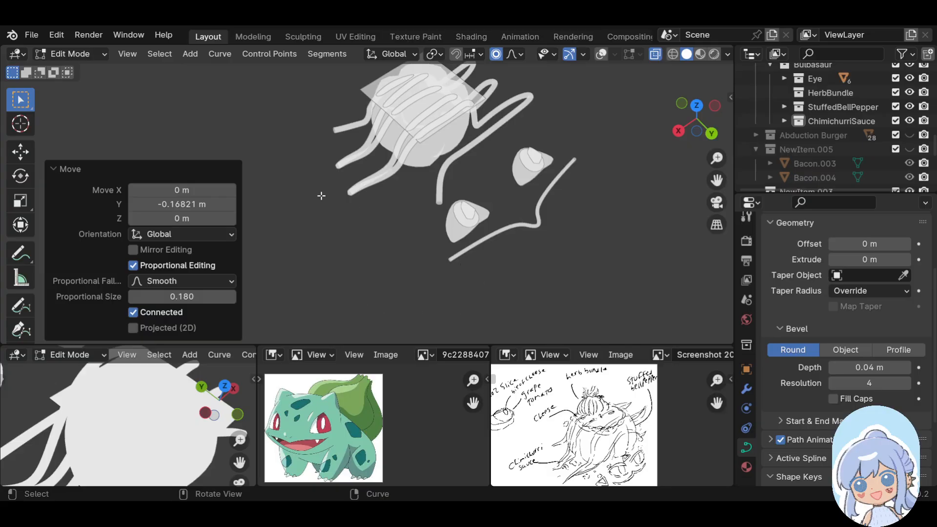
Return to Object Mode, show the viewport overlays again and turn off X-ray
{"action": "left_click", "coordinate": [71, 54]}
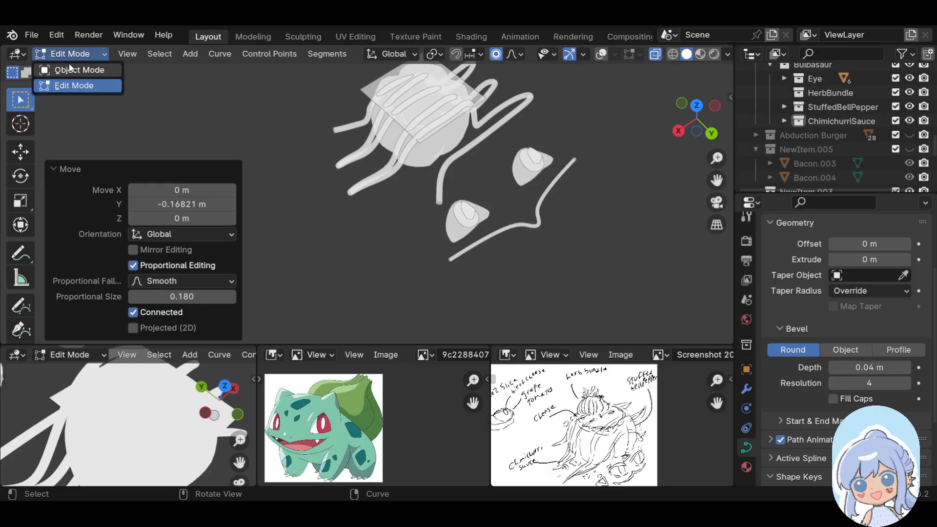
{"action": "left_click", "coordinate": [74, 69]}
{"action": "middle_click_drag", "start_coordinate": [521, 264], "coordinate": [578, 281], "text": "shift"}
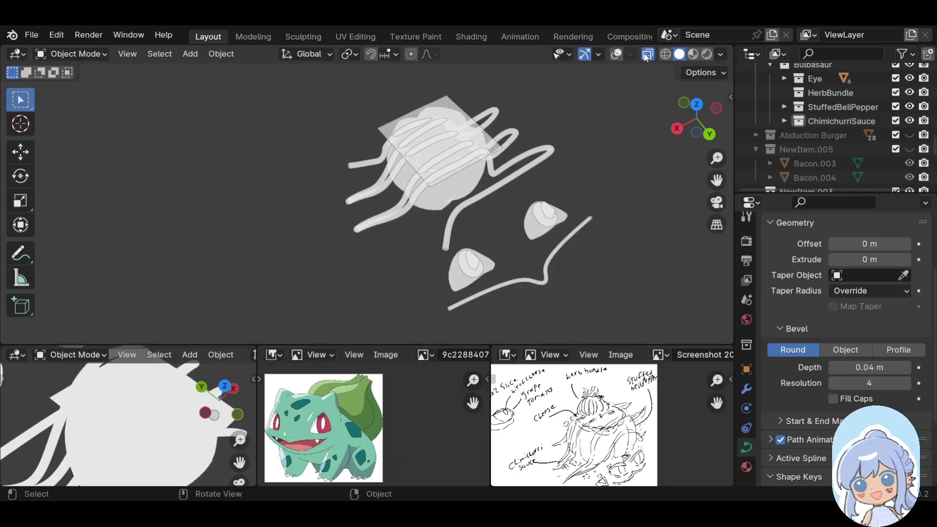
{"action": "left_click", "coordinate": [616, 54]}
{"action": "left_click", "coordinate": [648, 54]}
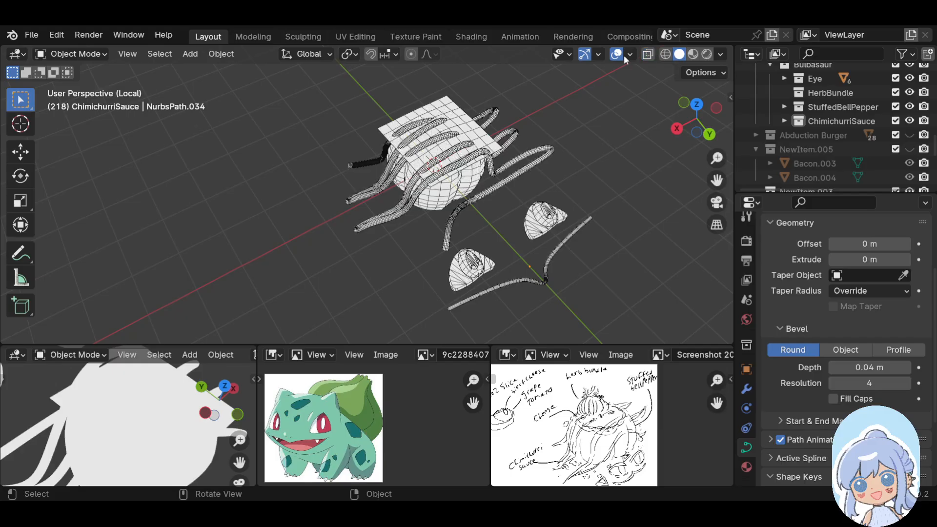
{"action": "key", "text": "shift+a"}
{"action": "mouse_move", "coordinate": [276, 238]}
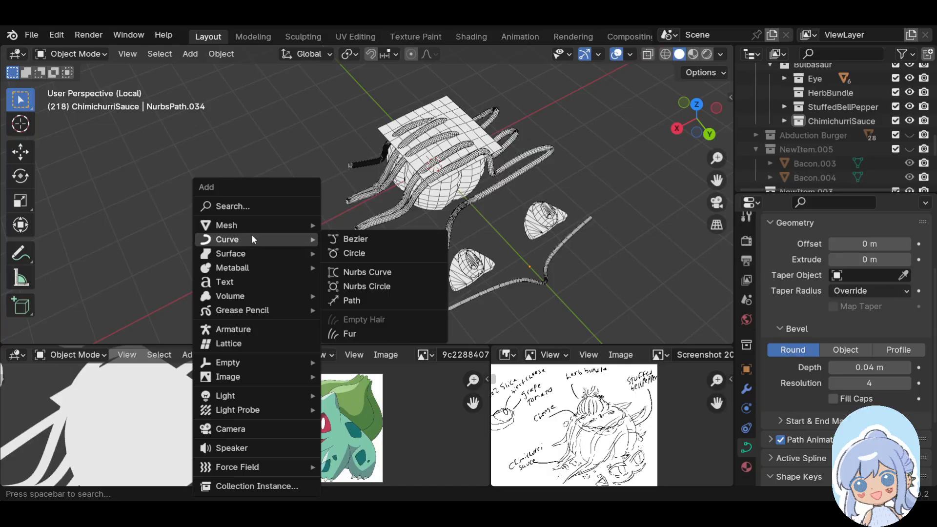
{"action": "key", "text": "Escape"}
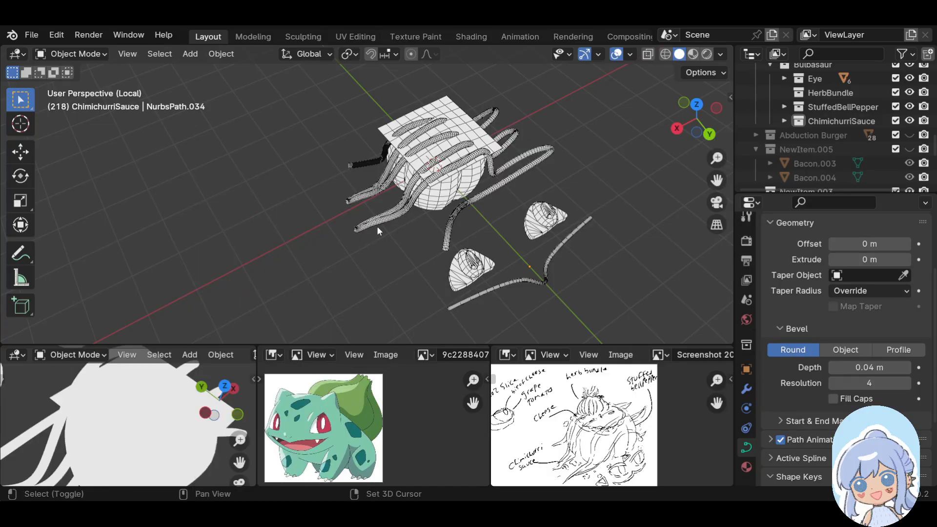
Add a 32-vertex cylinder with a 1 m radius and 2 m depth at the origin, and isolate it in local view
{"action": "key", "text": "shift+a"}
{"action": "mouse_move", "coordinate": [367, 228]}
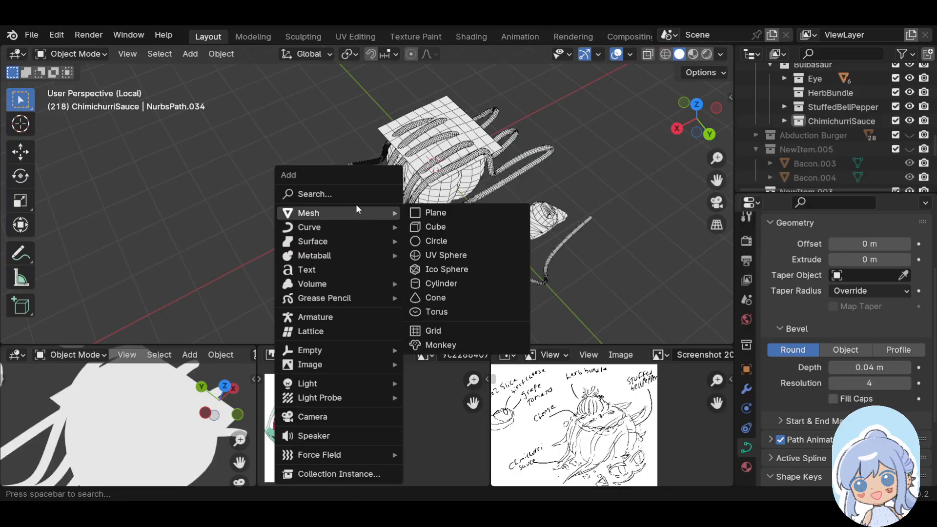
{"action": "mouse_move", "coordinate": [349, 210]}
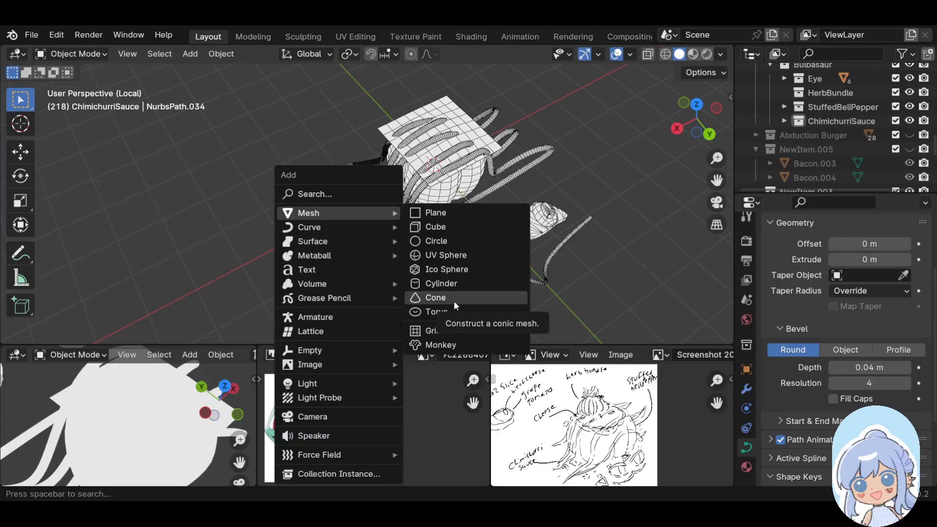
{"action": "left_click", "coordinate": [453, 285]}
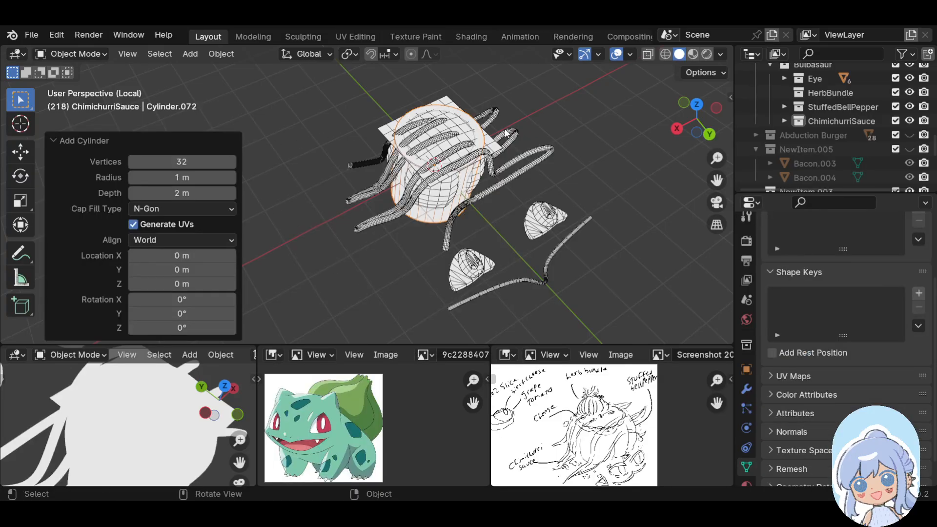
{"action": "key", "text": "KP_Divide"}
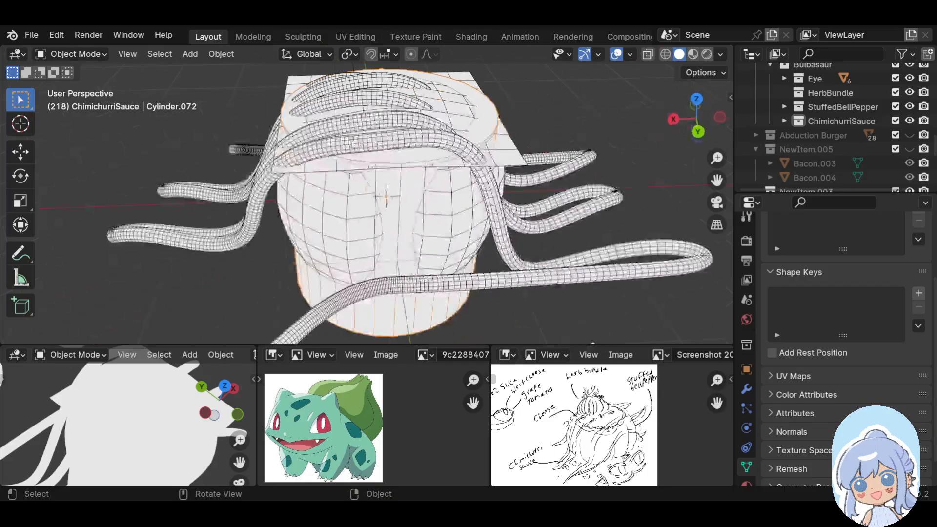
{"action": "key", "text": "KP_Divide"}
{"action": "middle_click_drag", "start_coordinate": [263, 147], "coordinate": [301, 163]}
{"action": "scroll", "coordinate": [301, 163], "scroll_direction": "down", "scroll_amount": 5}
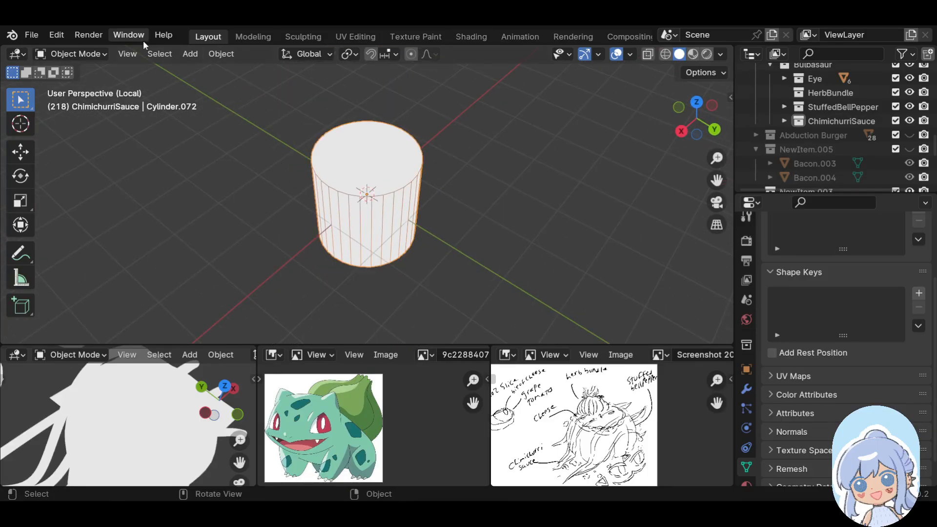
Enter Edit Mode on the cylinder and select every fourth vertical edge around its side with edge selection
{"action": "left_click", "coordinate": [64, 54]}
{"action": "left_click", "coordinate": [68, 85]}
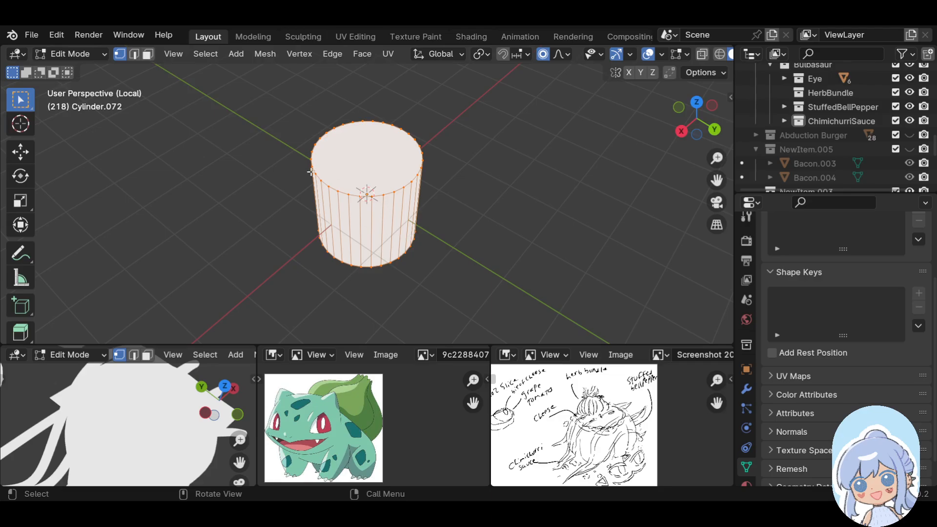
{"action": "middle_click_drag", "start_coordinate": [343, 197], "coordinate": [366, 228]}
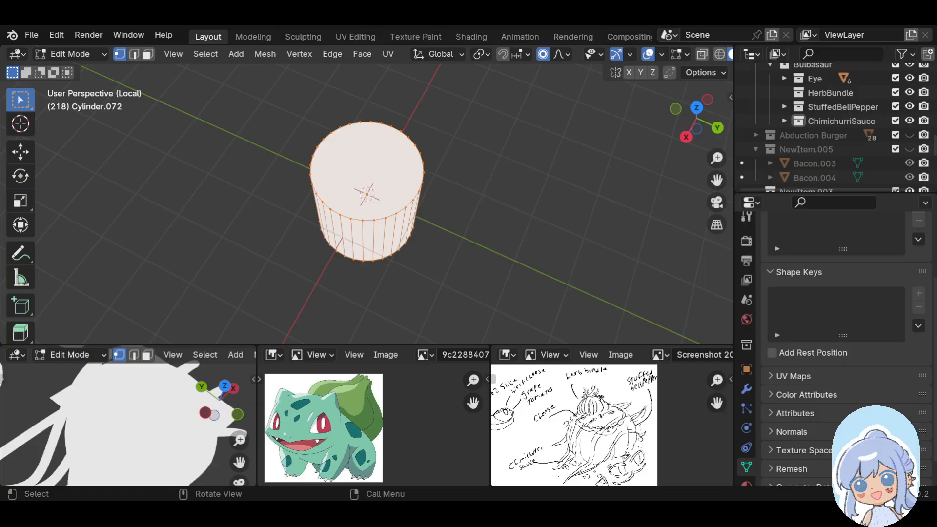
{"action": "key", "text": "shift"}
{"action": "middle_click_drag", "start_coordinate": [408, 245], "coordinate": [379, 266]}
{"action": "left_click", "coordinate": [371, 247]}
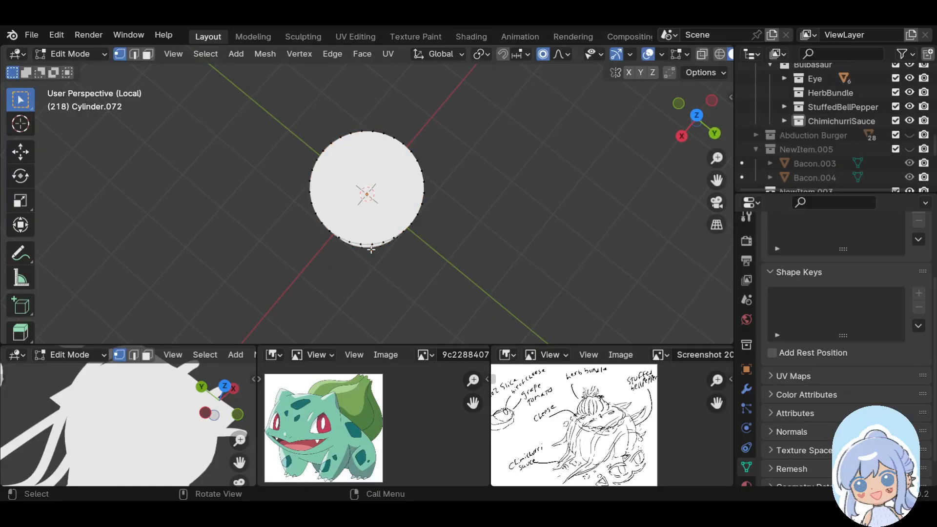
{"action": "left_click", "coordinate": [134, 53]}
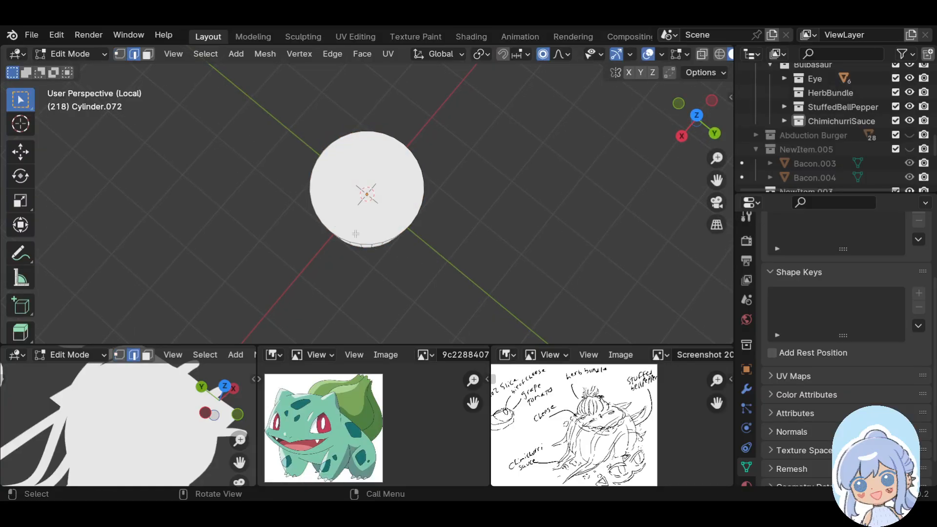
{"action": "middle_click_drag", "start_coordinate": [561, 211], "coordinate": [460, 203]}
{"action": "middle_click_drag", "start_coordinate": [564, 241], "coordinate": [454, 246]}
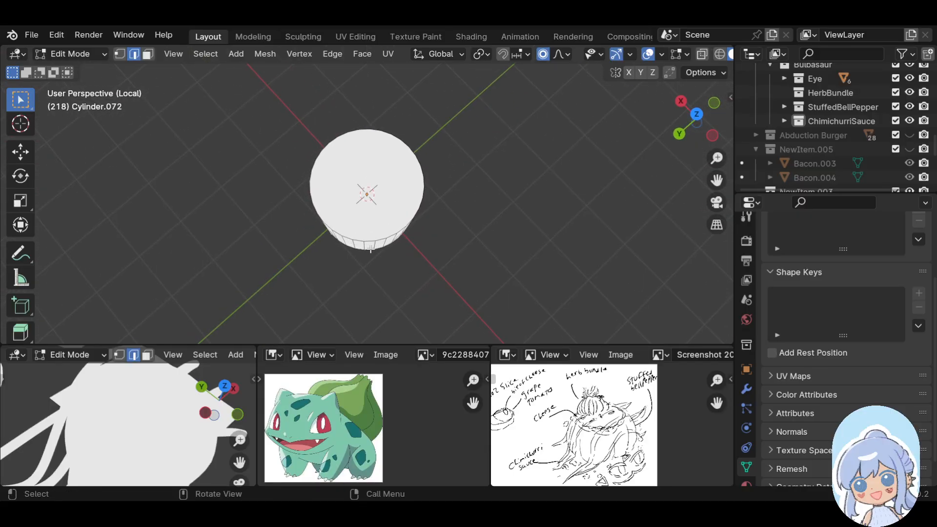
{"action": "middle_click_drag", "start_coordinate": [535, 230], "coordinate": [452, 220]}
{"action": "middle_click_drag", "start_coordinate": [531, 241], "coordinate": [443, 248]}
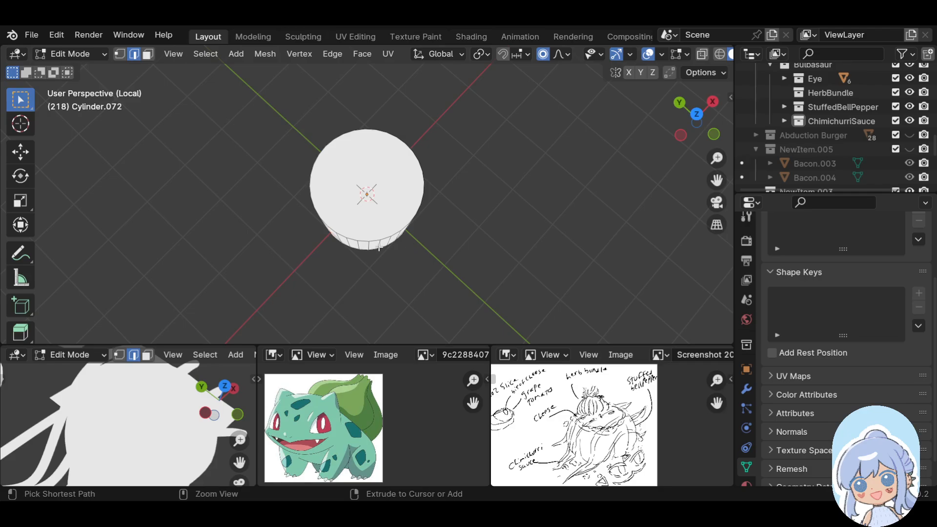
{"action": "mouse_move", "coordinate": [383, 248]}
{"action": "middle_mouse_down"}
{"action": "mouse_move", "coordinate": [505, 249]}
{"action": "mouse_move", "coordinate": [444, 242]}
{"action": "mouse_move", "coordinate": [395, 253]}
{"action": "mouse_move", "coordinate": [367, 245]}
{"action": "middle_mouse_up"}
{"action": "mouse_move", "coordinate": [583, 243]}
{"action": "middle_mouse_down"}
{"action": "mouse_move", "coordinate": [427, 239]}
{"action": "mouse_move", "coordinate": [362, 251]}
{"action": "mouse_move", "coordinate": [443, 286]}
{"action": "mouse_move", "coordinate": [425, 226]}
{"action": "mouse_move", "coordinate": [373, 248]}
{"action": "mouse_move", "coordinate": [588, 253]}
{"action": "mouse_move", "coordinate": [575, 247]}
{"action": "middle_mouse_up"}
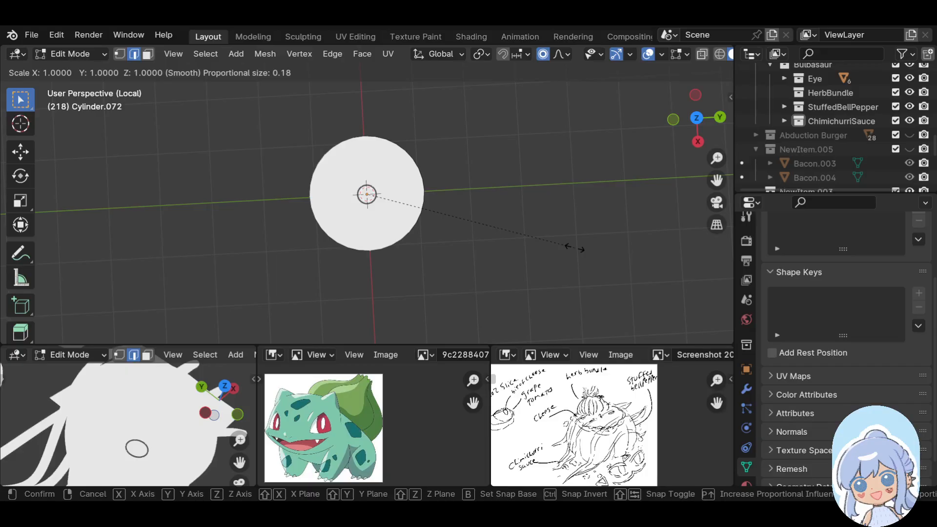
Scale the selected vertical edges inward to about 0.764 in X and Y, using a proportional size of 0.29, to form eight grooves
{"action": "key", "text": "shift+z"}
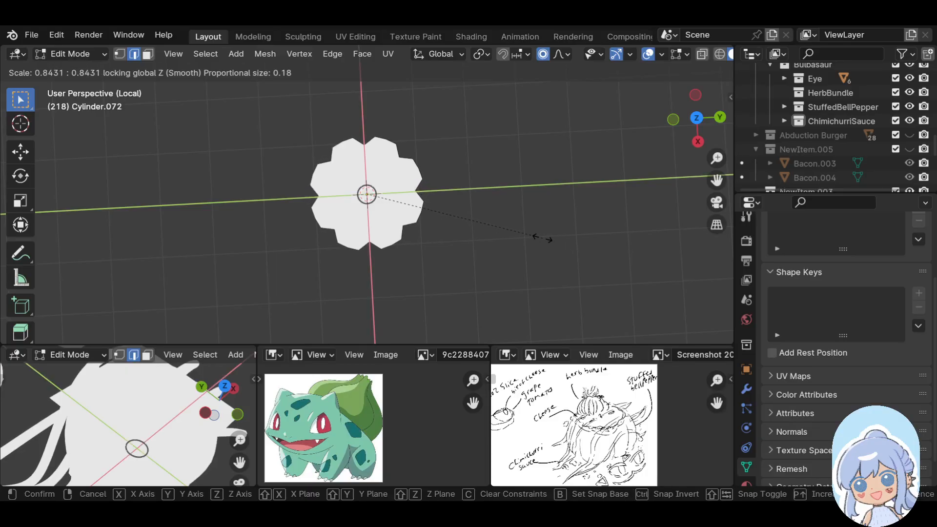
{"action": "scroll", "coordinate": [529, 237], "scroll_direction": "down", "scroll_amount": 5}
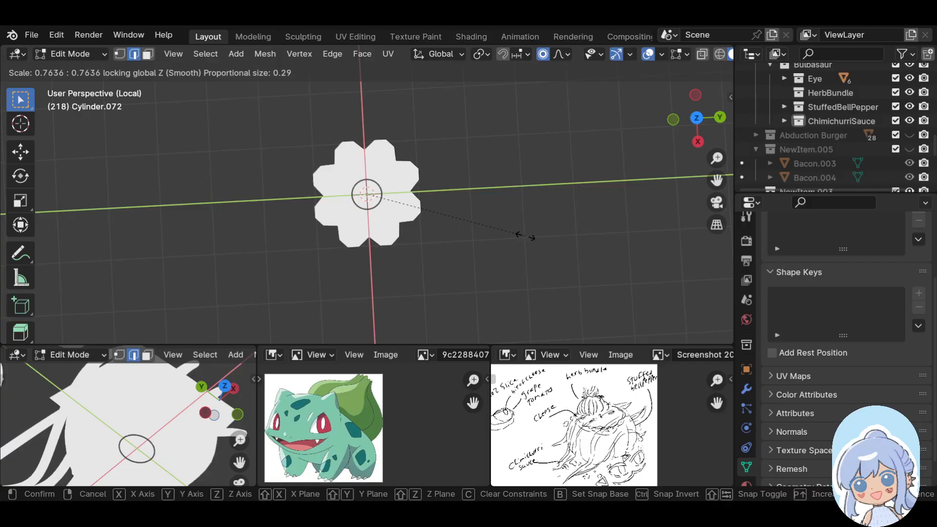
{"action": "left_click", "coordinate": [526, 236]}
Shorten the grooved cylinder by moving its bottom edge loop up about 0.58 m along Z
{"action": "middle_click_drag", "start_coordinate": [520, 251], "coordinate": [488, 109]}
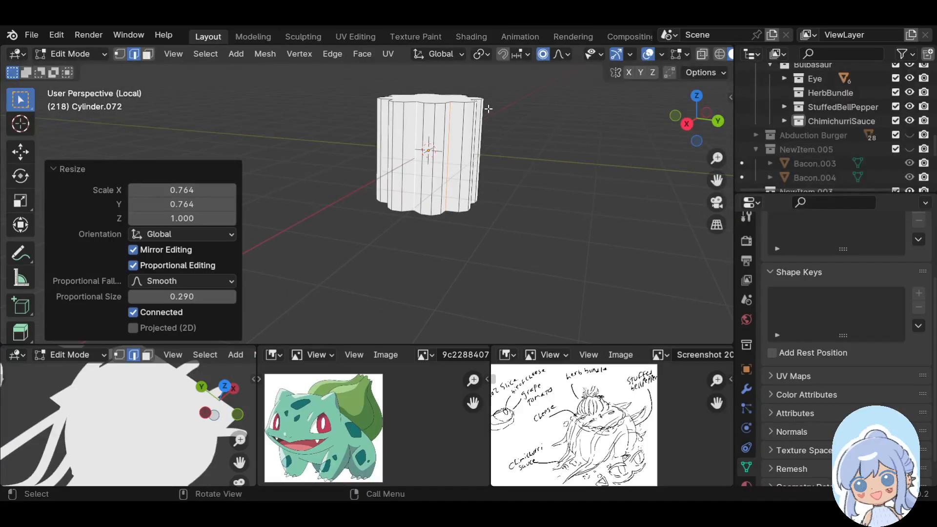
{"action": "scroll", "coordinate": [469, 116], "scroll_direction": "up", "scroll_amount": 2}
{"action": "middle_click_drag", "start_coordinate": [575, 137], "coordinate": [515, 199], "text": "shift"}
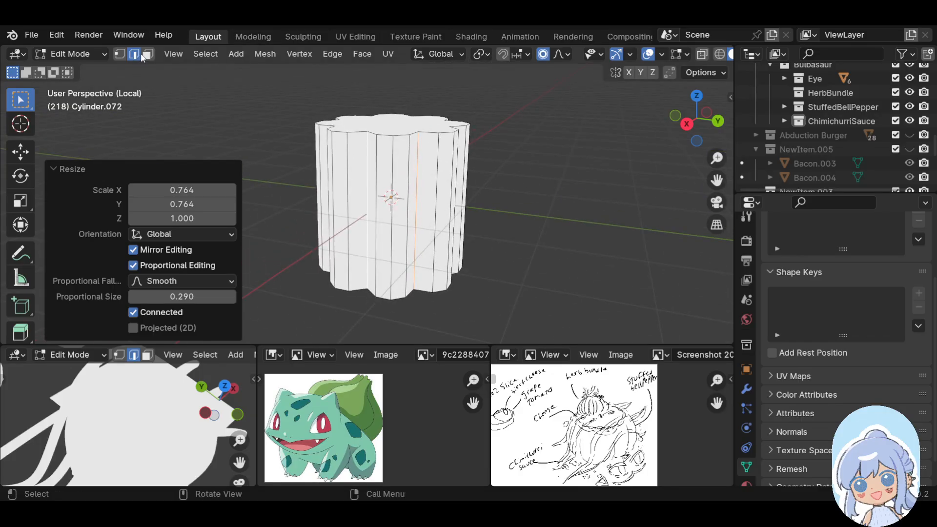
{"action": "left_click", "coordinate": [400, 295], "text": "alt"}
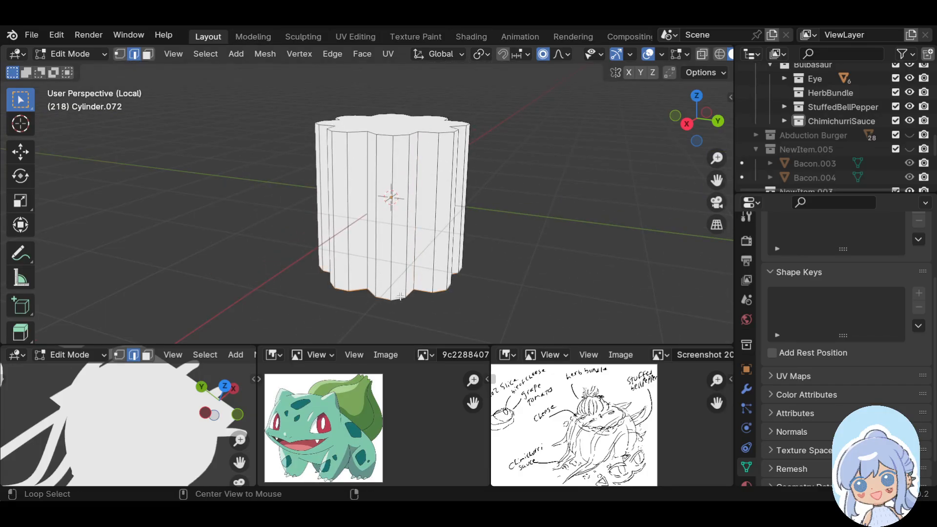
{"action": "key", "text": "g"}
{"action": "key", "text": "z"}
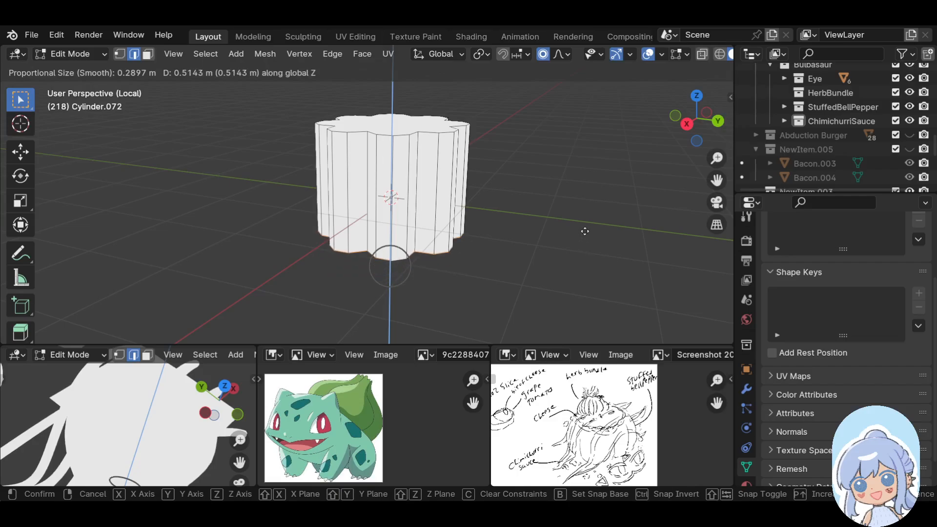
{"action": "left_click", "coordinate": [576, 225]}
Add one horizontal loop cut low on the body at a slide factor of about 0.445 and scale it outward to about 1.19
{"action": "key", "text": "ctrl+e"}
{"action": "key", "text": "Escape"}
{"action": "key", "text": "ctrl+r"}
{"action": "left_click", "coordinate": [441, 200]}
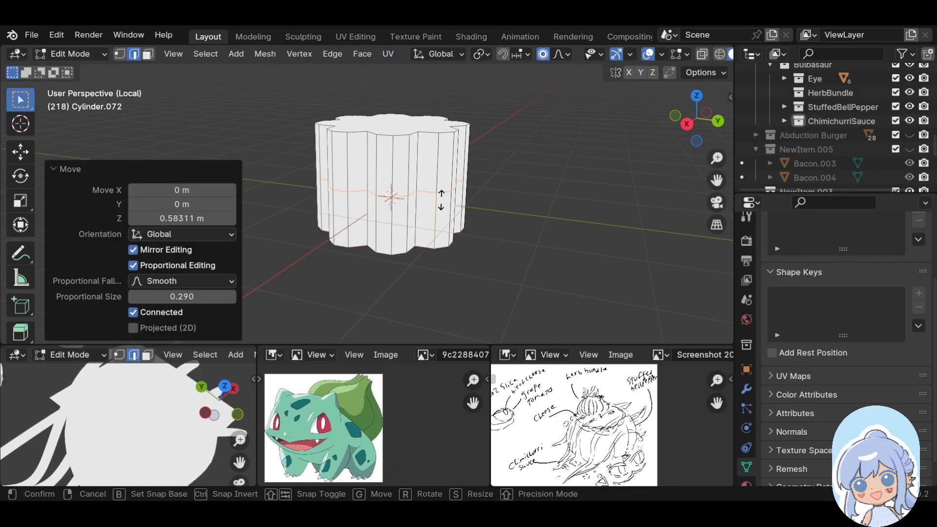
{"action": "left_click", "coordinate": [440, 221]}
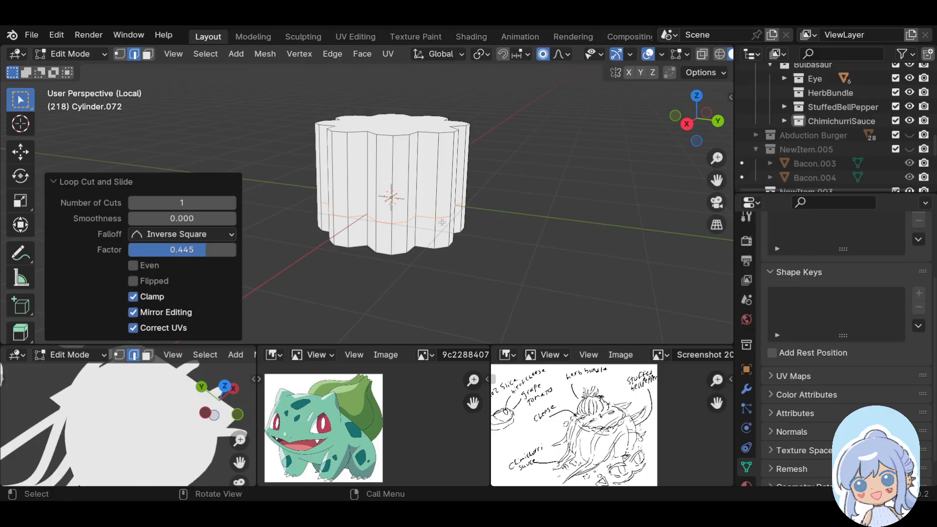
{"action": "key", "text": "s"}
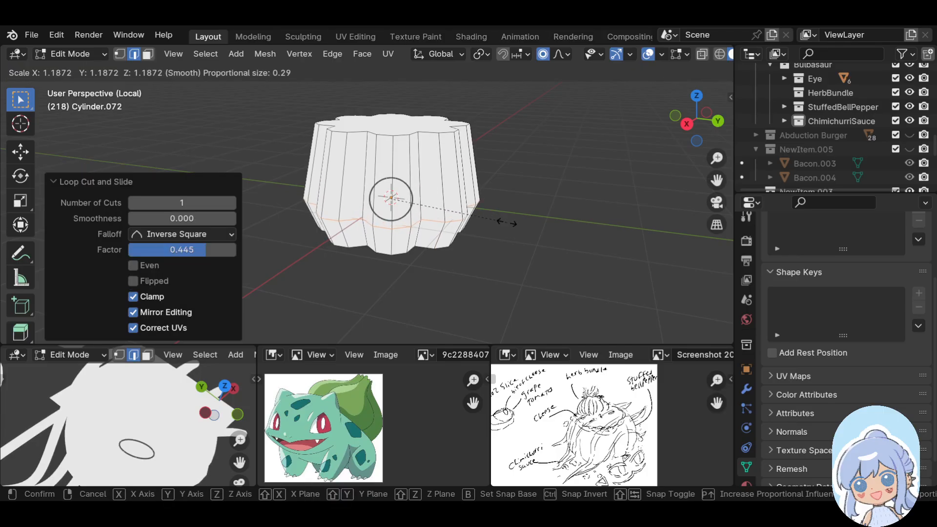
{"action": "left_click", "coordinate": [507, 223]}
Scale the top rim loop down to about 0.247 and raise it about 0.15 m along Z
{"action": "left_click", "coordinate": [403, 131], "text": "alt"}
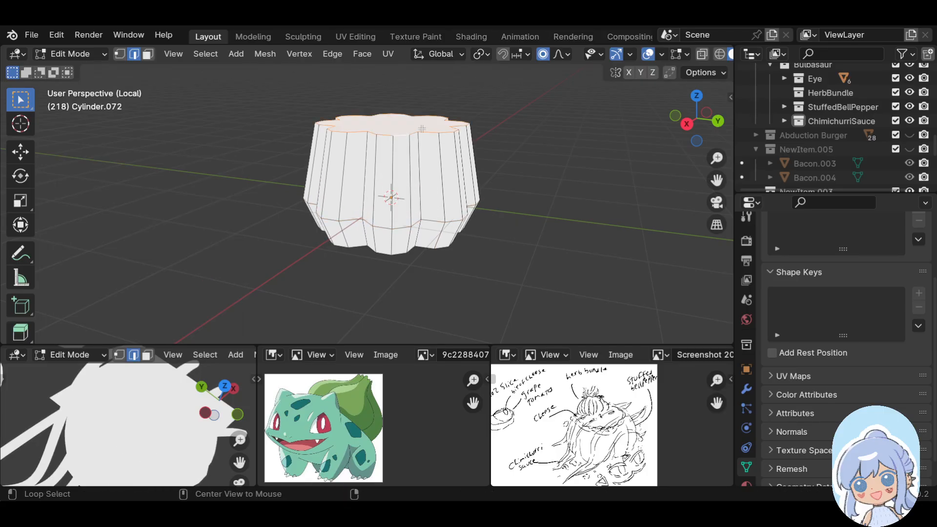
{"action": "key", "text": "s"}
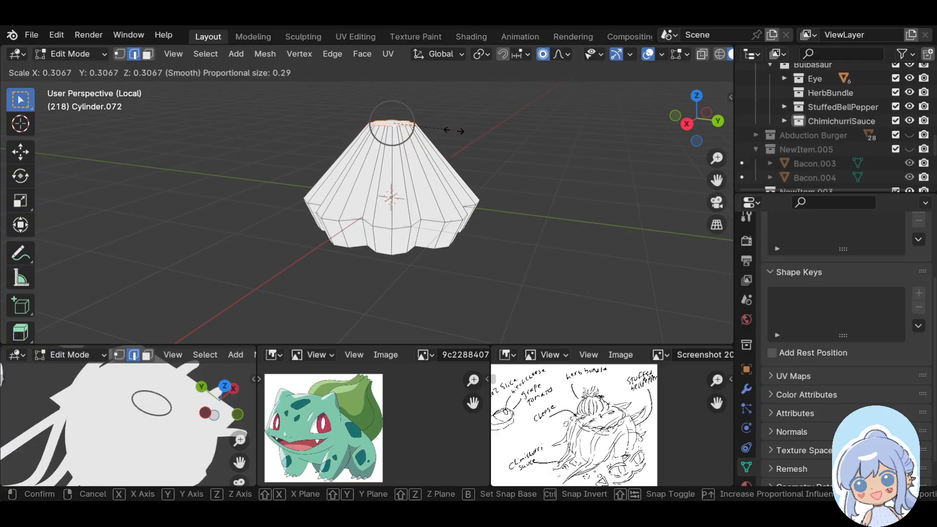
{"action": "left_click", "coordinate": [442, 131]}
{"action": "key", "text": "g"}
{"action": "key", "text": "z"}
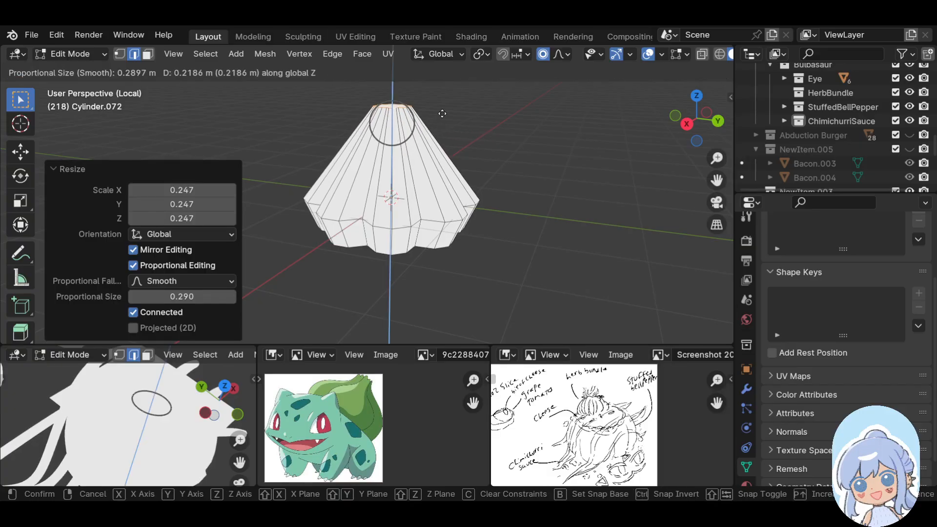
{"action": "left_click", "coordinate": [441, 118]}
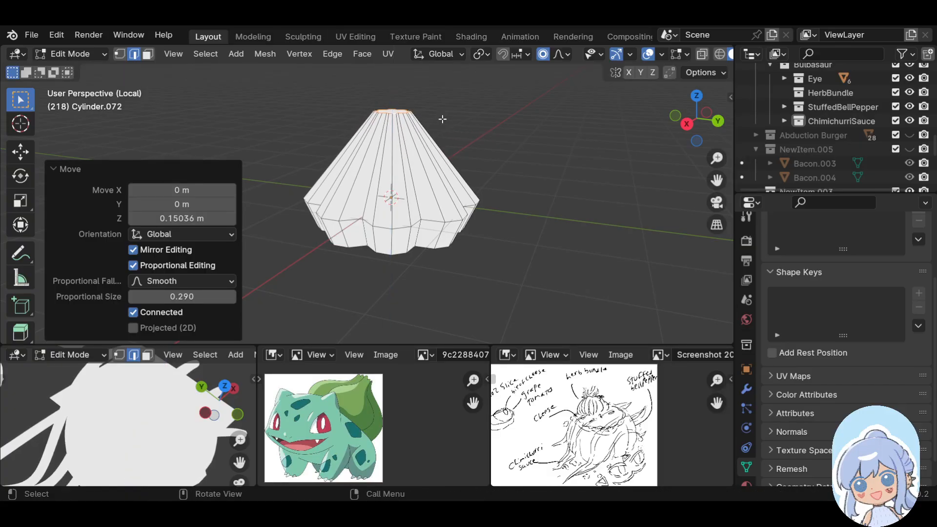
Bevel the widest horizontal edge loop about 0.257 m wide with 3 segments to round the lower body
{"action": "middle_click_drag", "start_coordinate": [468, 121], "coordinate": [456, 243], "text": "shift"}
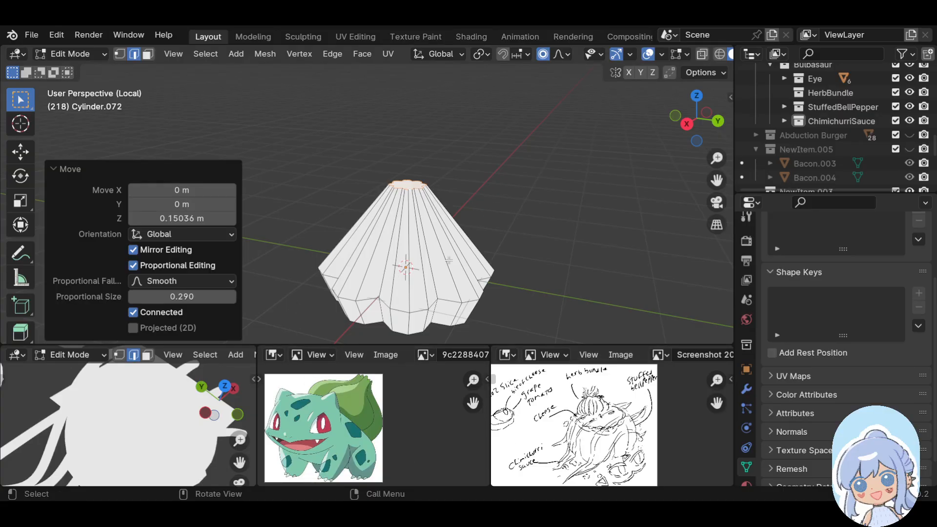
{"action": "left_click", "coordinate": [413, 316], "text": "alt"}
{"action": "key", "text": "ctrl+b"}
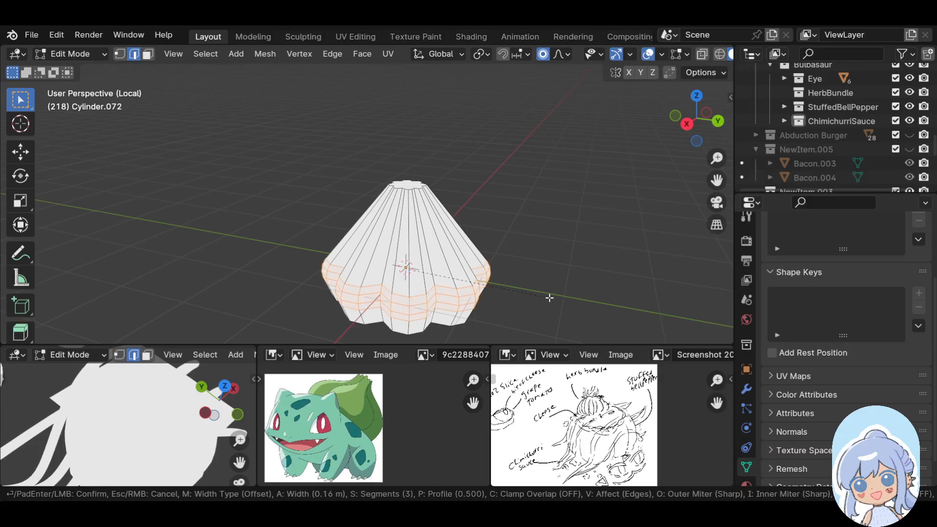
{"action": "left_click", "coordinate": [556, 300]}
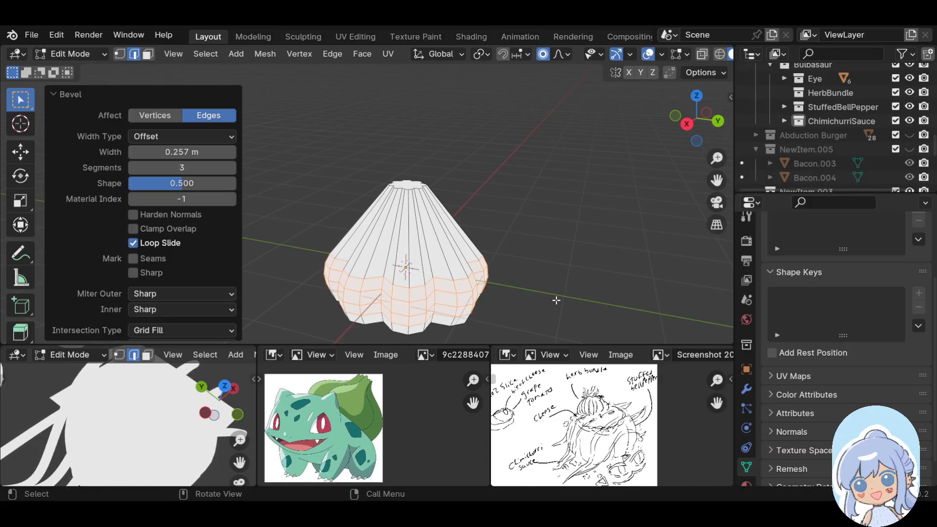
Add a loop cut across the sloping upper body at a slide factor of about 0.14 and scale it outward to about 1.08
{"action": "key", "text": "ctrl+r"}
{"action": "left_click", "coordinate": [420, 243]}
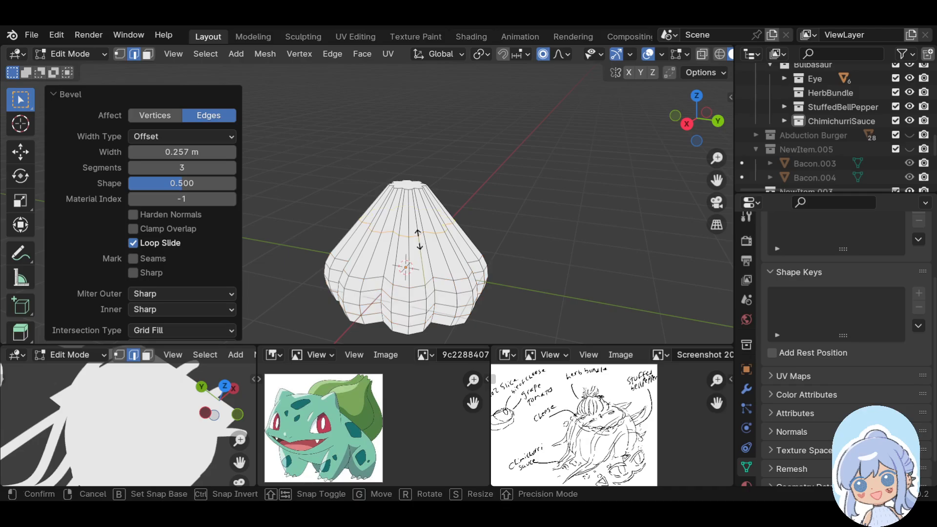
{"action": "left_click", "coordinate": [420, 245]}
{"action": "key", "text": "s"}
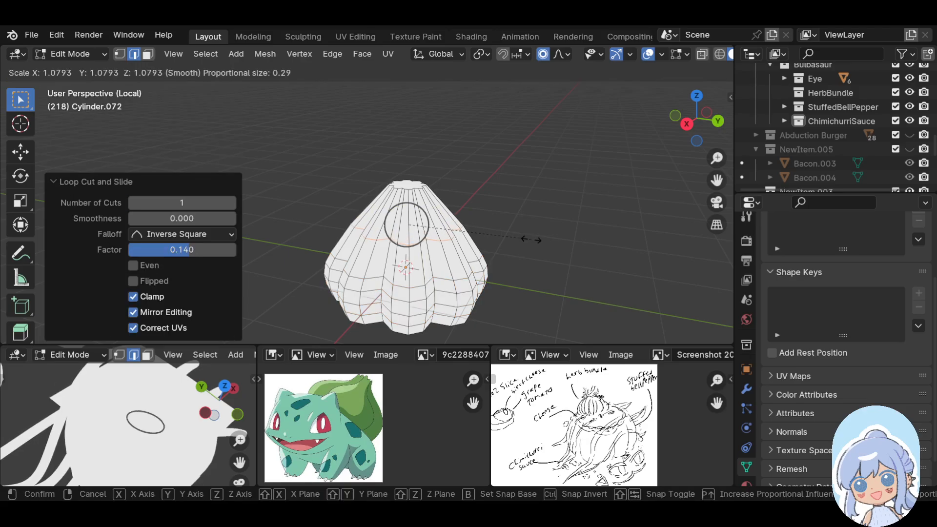
{"action": "left_click", "coordinate": [533, 240]}
Raise the uppermost loop of the bevel about 0.134 m along Z and scale it to about 0.967
{"action": "left_click", "coordinate": [375, 277], "text": "alt"}
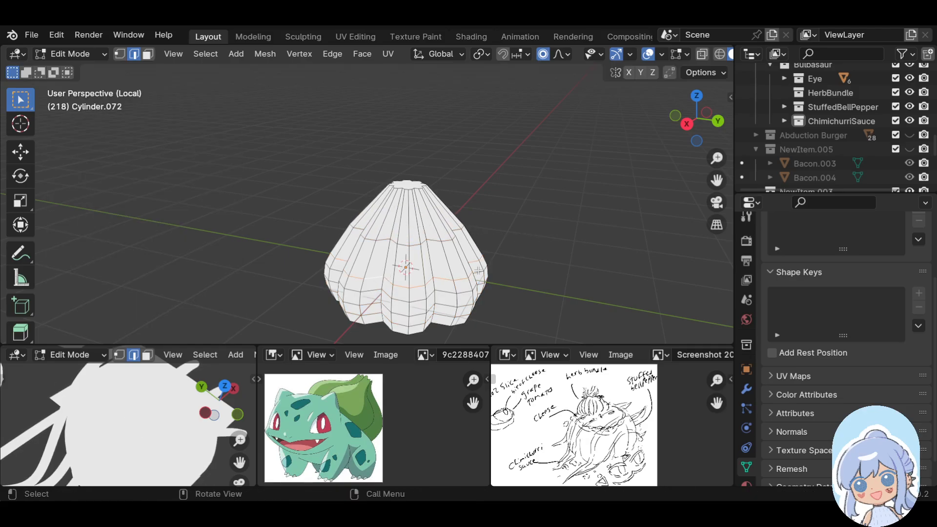
{"action": "key", "text": "shift+v"}
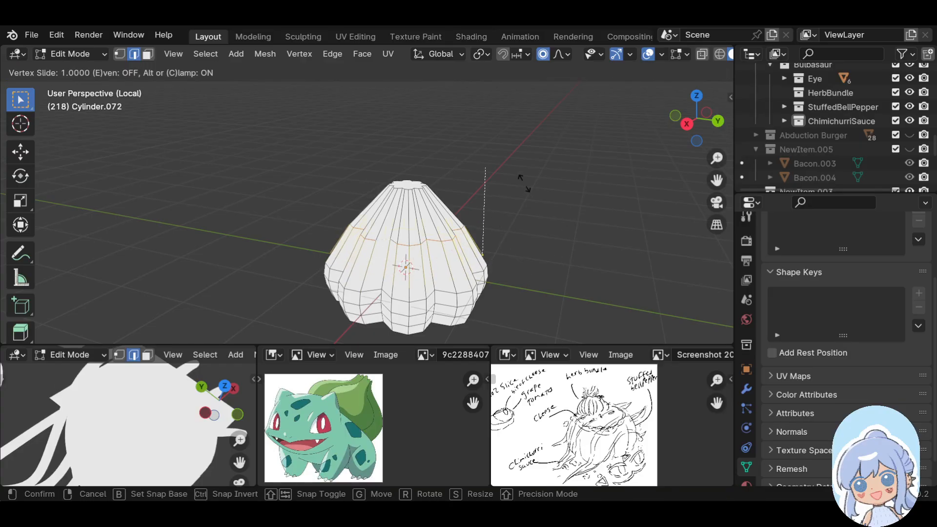
{"action": "right_click", "coordinate": [568, 241]}
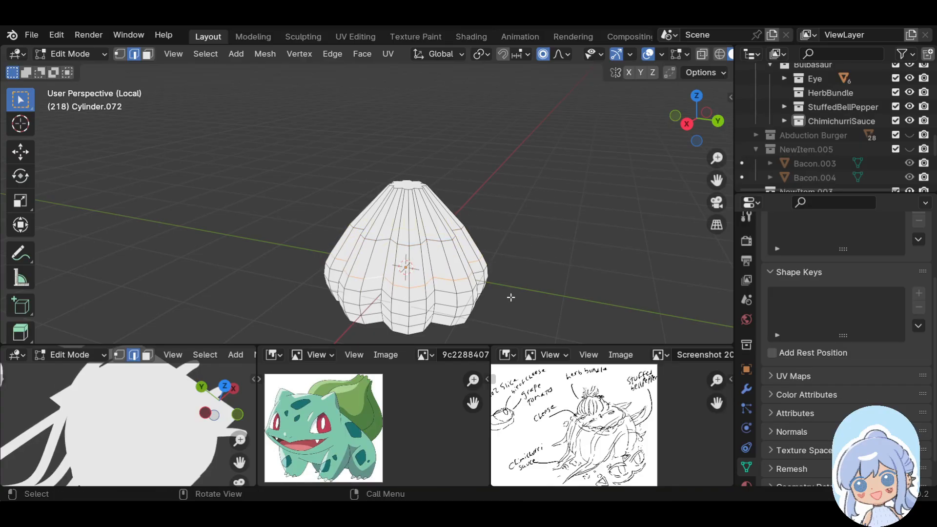
{"action": "key", "text": "g"}
{"action": "key", "text": "z"}
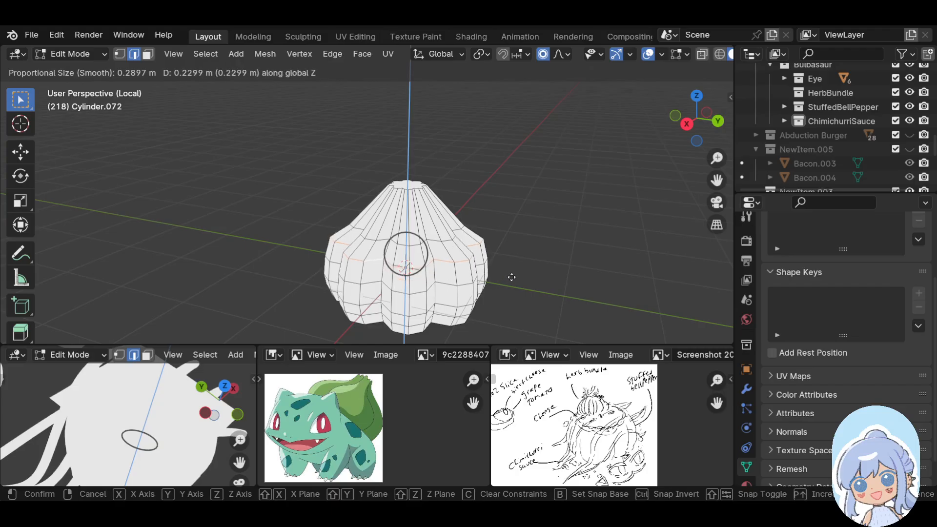
{"action": "left_click", "coordinate": [514, 283]}
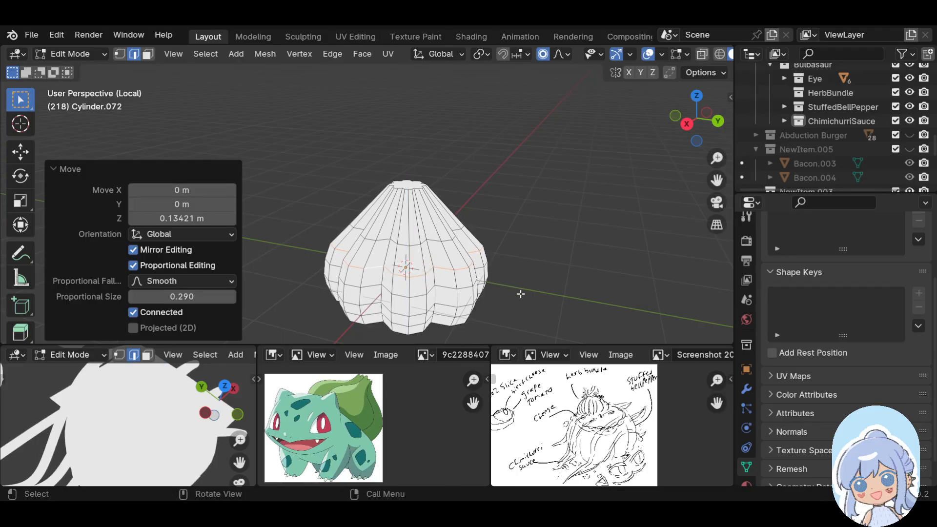
{"action": "key", "text": "s"}
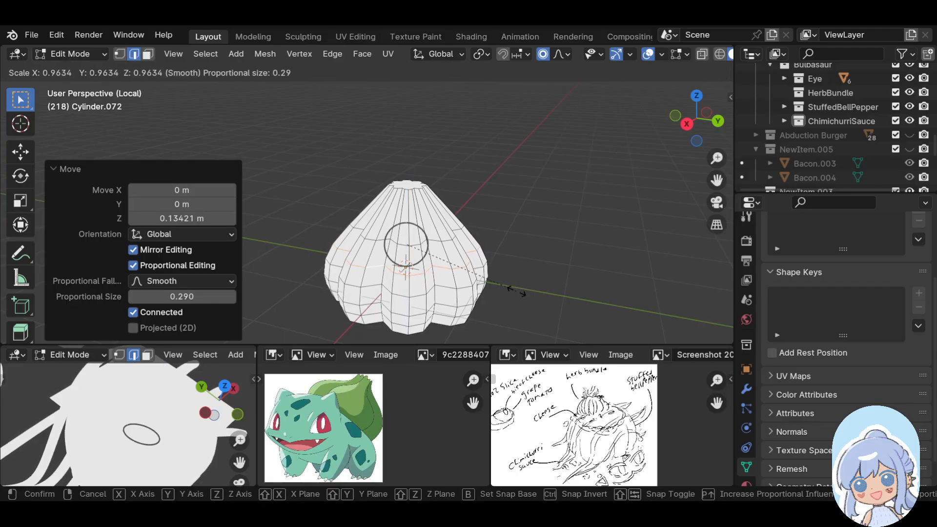
{"action": "left_click", "coordinate": [507, 284]}
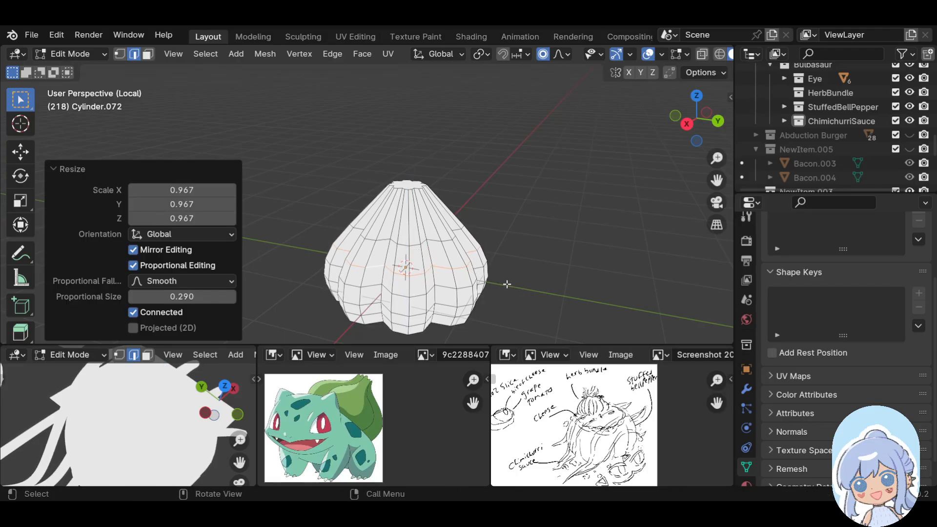
Add a centred loop cut between the top rim and the loop below it, and scale it to about 0.74 to form a neck
{"action": "key", "text": "ctrl+r"}
{"action": "left_click", "coordinate": [413, 215]}
{"action": "right_click", "coordinate": [414, 214]}
{"action": "key", "text": "s"}
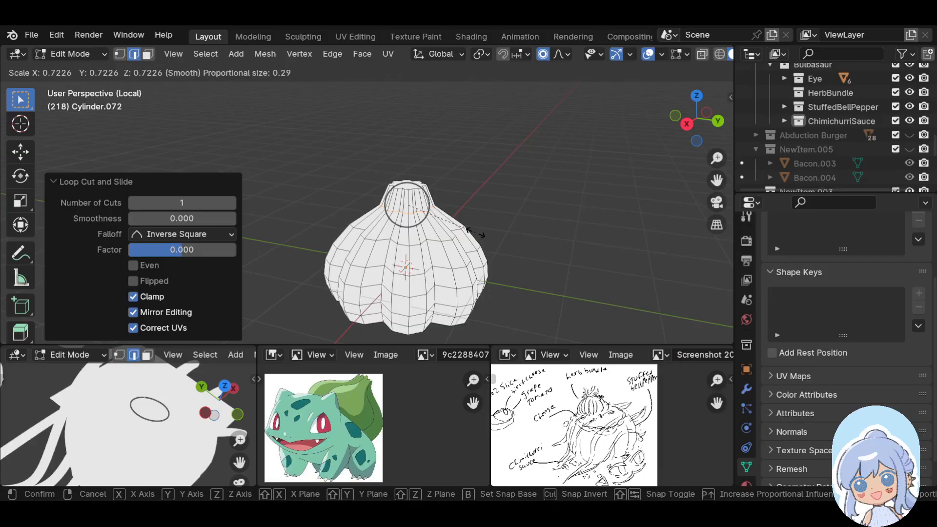
{"action": "left_click", "coordinate": [476, 234]}
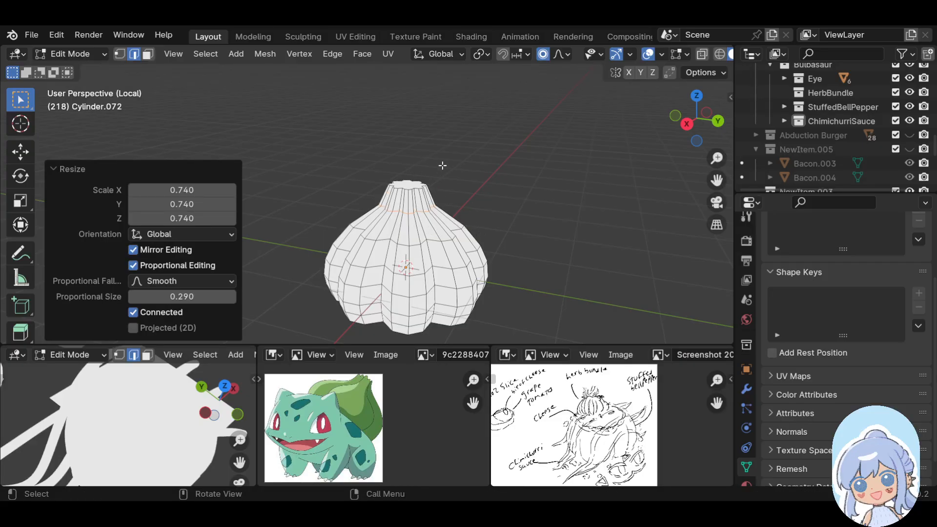
{"action": "scroll", "coordinate": [442, 168], "scroll_direction": "up", "scroll_amount": 4}
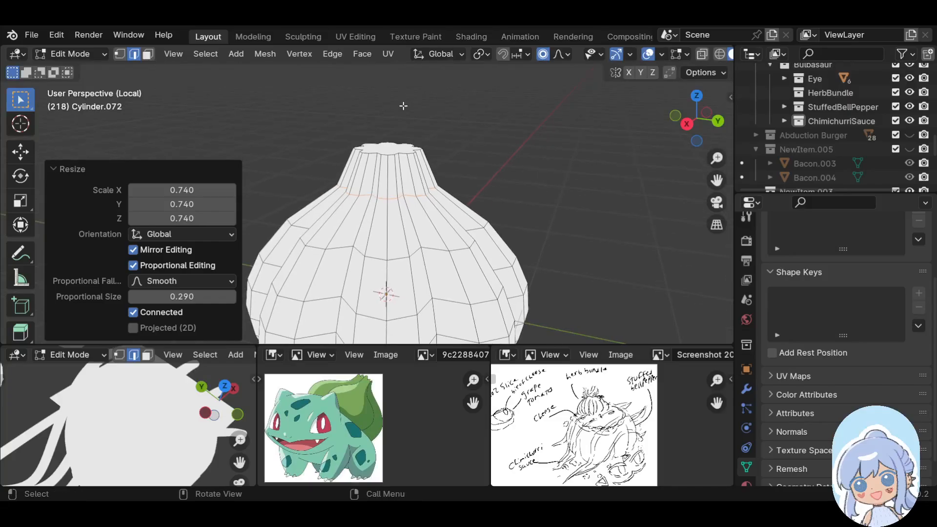
Add a centred loop cut around the neck just below the top rim and scale it to about 0.77 with proportional editing
{"action": "scroll", "coordinate": [404, 104], "scroll_direction": "up", "scroll_amount": 2}
{"action": "middle_click_drag", "start_coordinate": [411, 103], "coordinate": [428, 243]}
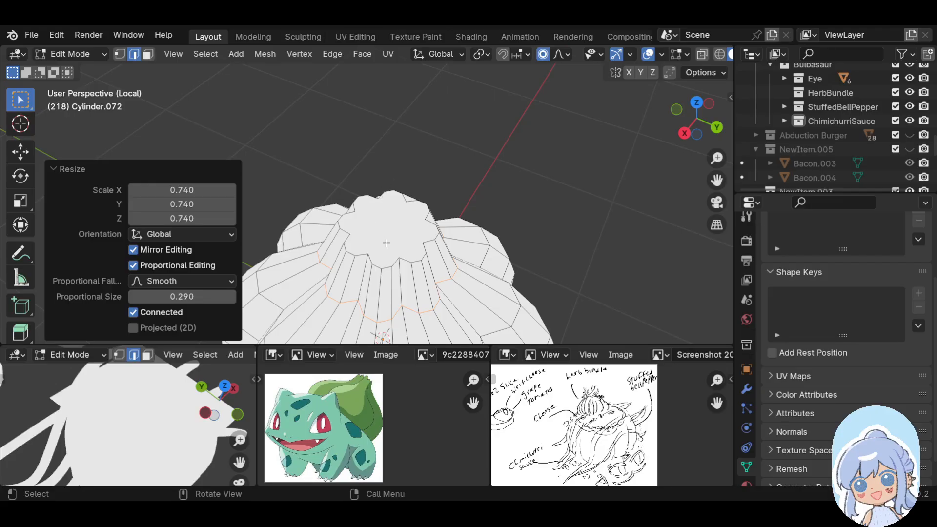
{"action": "middle_click_drag", "start_coordinate": [457, 230], "coordinate": [492, 138]}
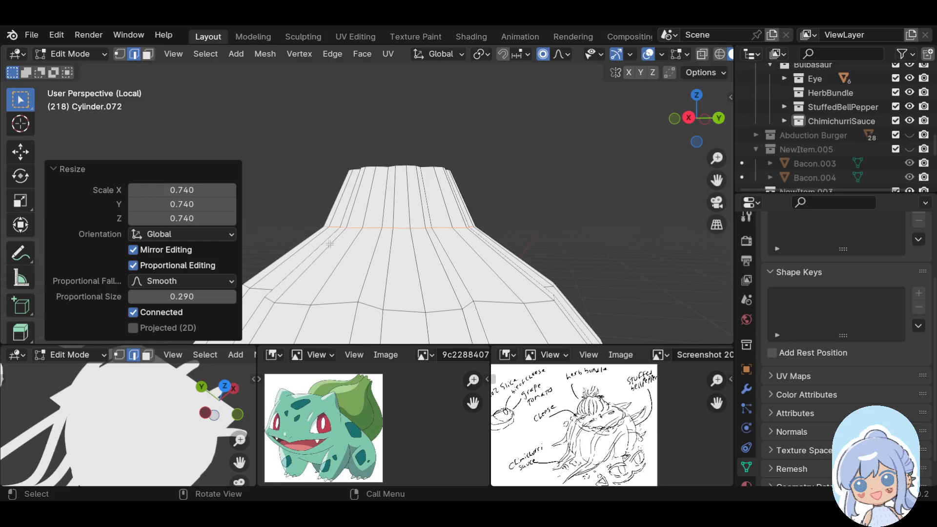
{"action": "key", "text": "ctrl+r"}
{"action": "left_click", "coordinate": [413, 194]}
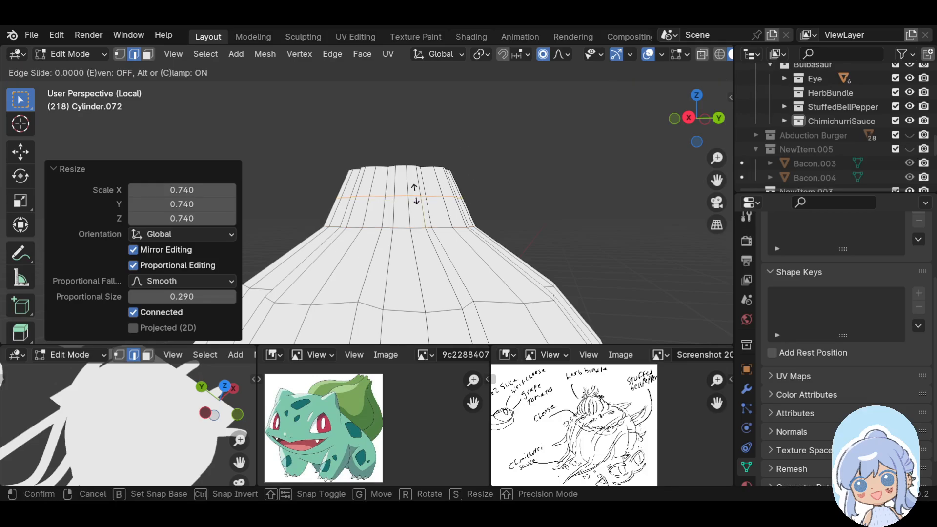
{"action": "right_click", "coordinate": [415, 195]}
{"action": "key", "text": "s"}
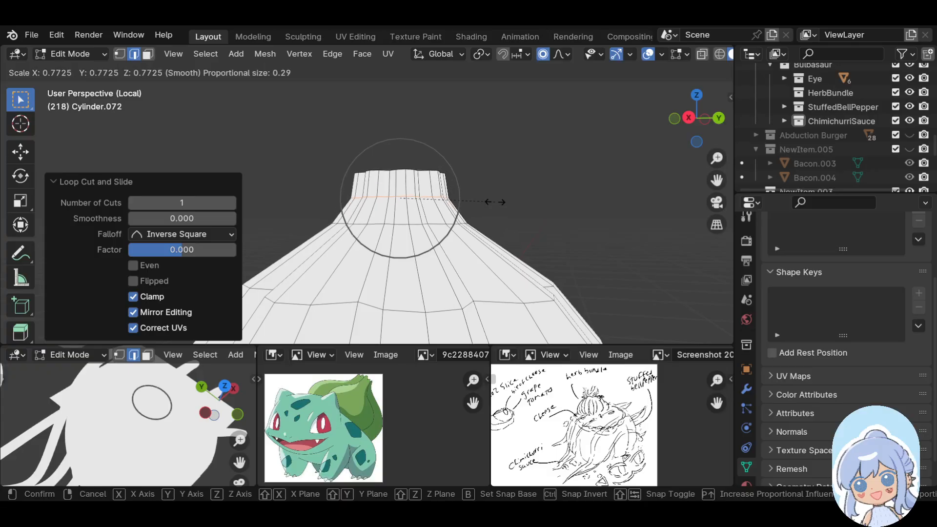
{"action": "left_click", "coordinate": [506, 201]}
Mark a seam around the top face of the neck
{"action": "middle_click_drag", "start_coordinate": [420, 134], "coordinate": [407, 221]}
{"action": "left_click", "coordinate": [418, 189], "text": "alt"}
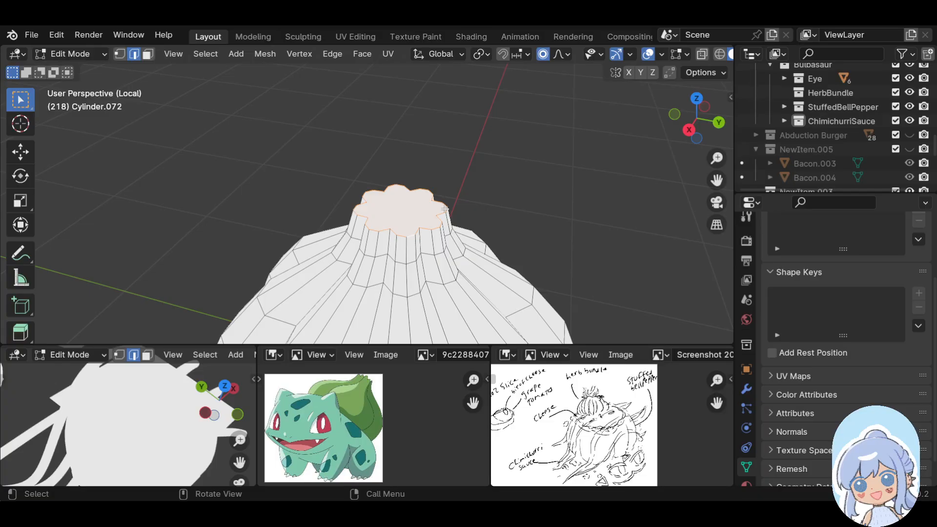
{"action": "key", "text": "u"}
{"action": "key", "text": "m"}
Inset the bottom face of the bulb and lower it about 0.078 m along Z
{"action": "middle_click_drag", "start_coordinate": [567, 291], "coordinate": [445, 110], "text": "shift"}
{"action": "scroll", "coordinate": [546, 123], "scroll_direction": "down", "scroll_amount": 6}
{"action": "scroll", "coordinate": [349, 224], "scroll_direction": "up", "scroll_amount": 2}
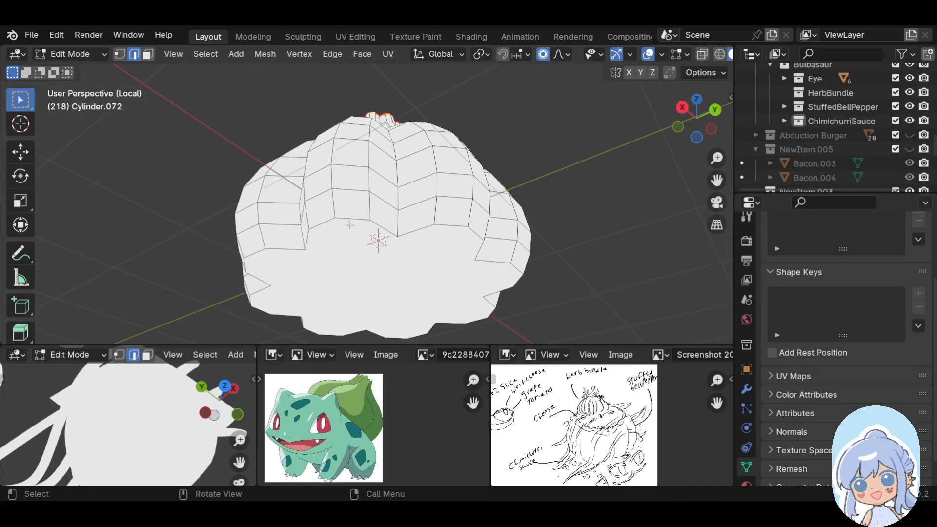
{"action": "left_click", "coordinate": [378, 239]}
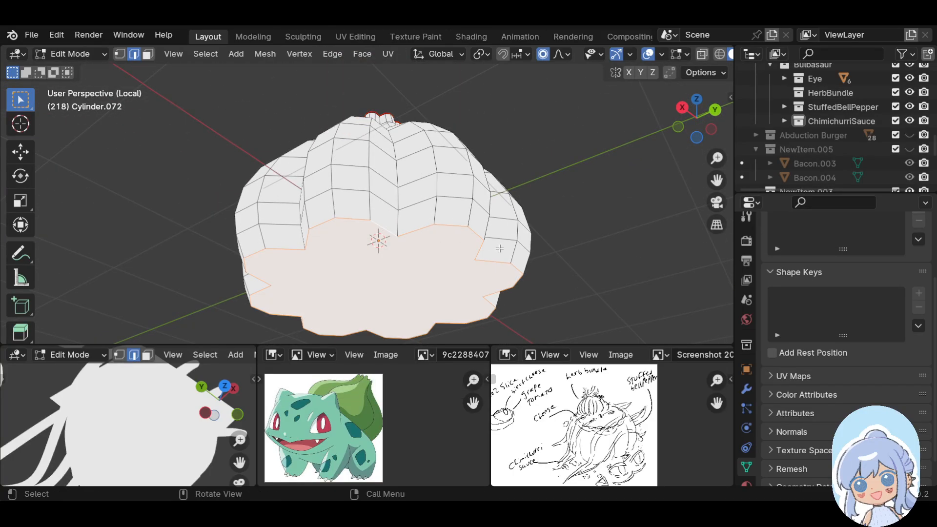
{"action": "key", "text": "i"}
{"action": "left_click", "coordinate": [554, 292]}
{"action": "key", "text": "g"}
{"action": "key", "text": "z"}
{"action": "left_click", "coordinate": [553, 302]}
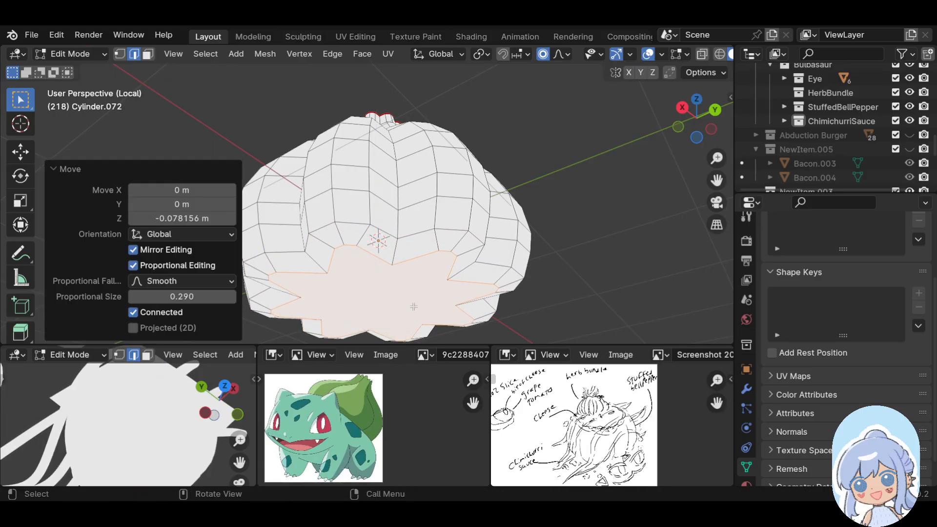
Mark seams around the inset bottom face and along the vertical grooves between the ribs
{"action": "key", "text": "u"}
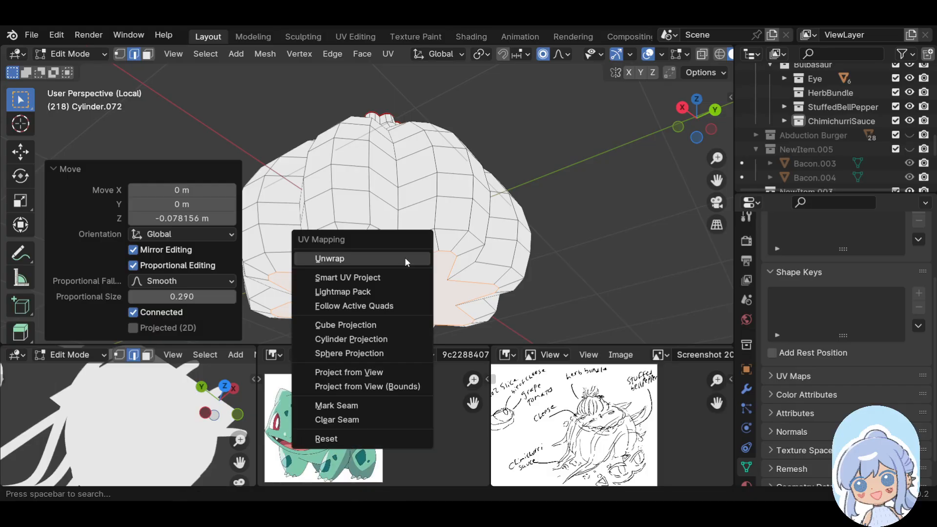
{"action": "key", "text": "m"}
{"action": "middle_click_drag", "start_coordinate": [562, 229], "coordinate": [408, 289]}
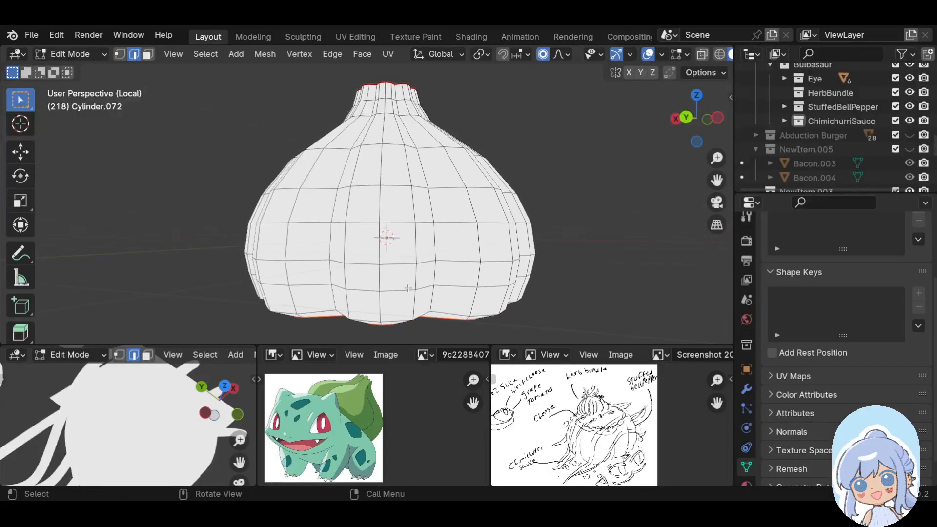
{"action": "left_click", "coordinate": [433, 238], "text": "alt"}
{"action": "middle_click_drag", "start_coordinate": [503, 271], "coordinate": [420, 191]}
{"action": "middle_click_drag", "start_coordinate": [284, 203], "coordinate": [398, 114]}
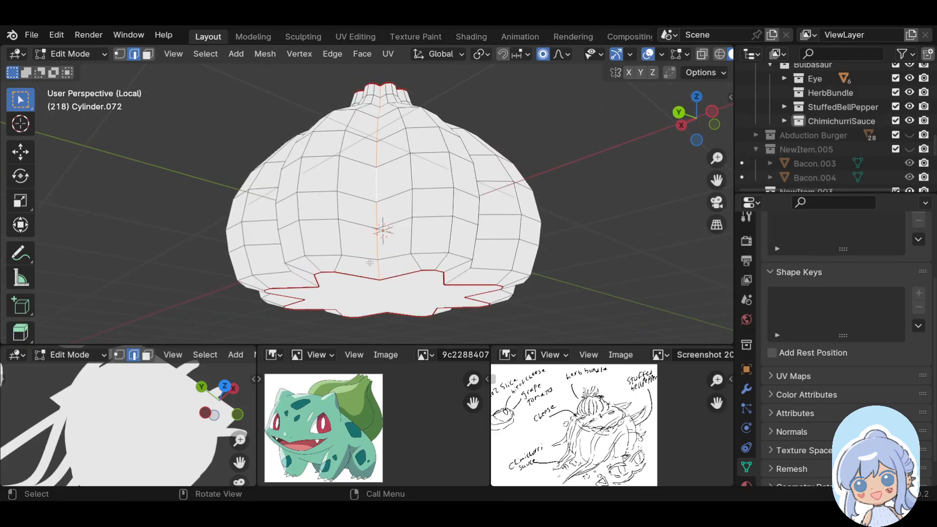
{"action": "middle_click_drag", "start_coordinate": [443, 205], "coordinate": [364, 202]}
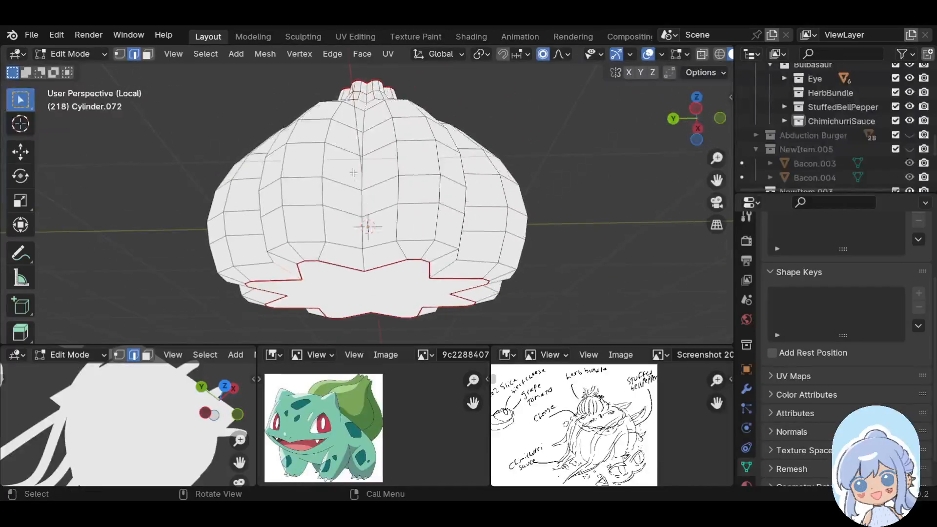
{"action": "middle_click_drag", "start_coordinate": [536, 204], "coordinate": [318, 196]}
{"action": "middle_click_drag", "start_coordinate": [516, 223], "coordinate": [260, 233]}
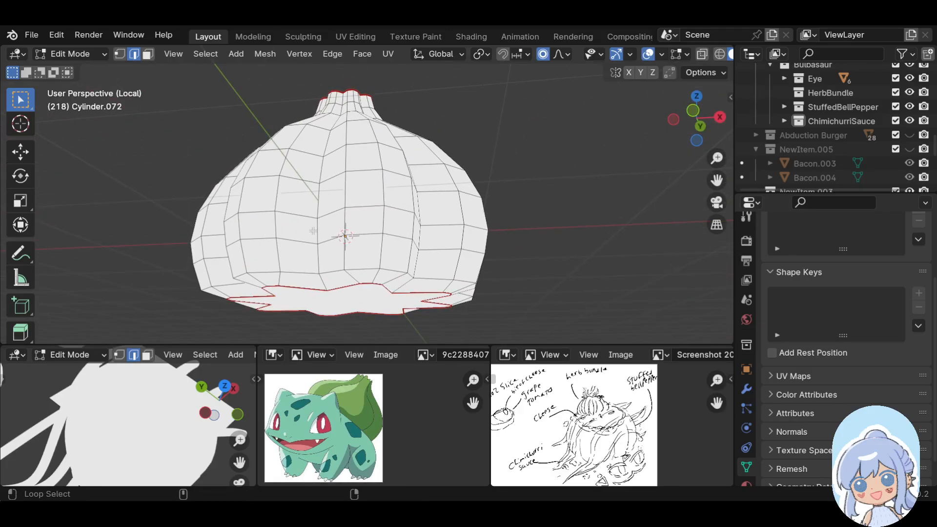
{"action": "middle_click_drag", "start_coordinate": [492, 258], "coordinate": [387, 251]}
{"action": "middle_click_drag", "start_coordinate": [567, 271], "coordinate": [383, 225]}
{"action": "left_click", "coordinate": [376, 221], "text": "alt"}
{"action": "middle_click_drag", "start_coordinate": [536, 241], "coordinate": [402, 220]}
{"action": "left_click", "coordinate": [402, 220], "text": "alt"}
{"action": "mouse_move", "coordinate": [574, 232]}
{"action": "middle_mouse_down"}
{"action": "mouse_move", "coordinate": [622, 241]}
{"action": "mouse_move", "coordinate": [579, 244]}
{"action": "middle_mouse_up"}
{"action": "key", "text": "u"}
{"action": "left_click", "coordinate": [414, 191]}
{"action": "middle_click_drag", "start_coordinate": [402, 111], "coordinate": [414, 233]}
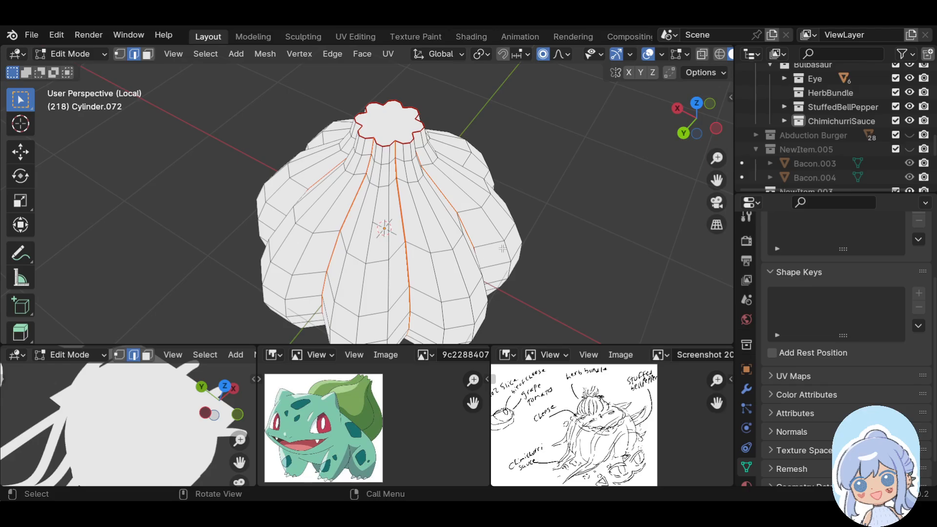
{"action": "middle_click_drag", "start_coordinate": [627, 259], "coordinate": [420, 187]}
{"action": "scroll", "coordinate": [419, 188], "scroll_direction": "down", "scroll_amount": 3}
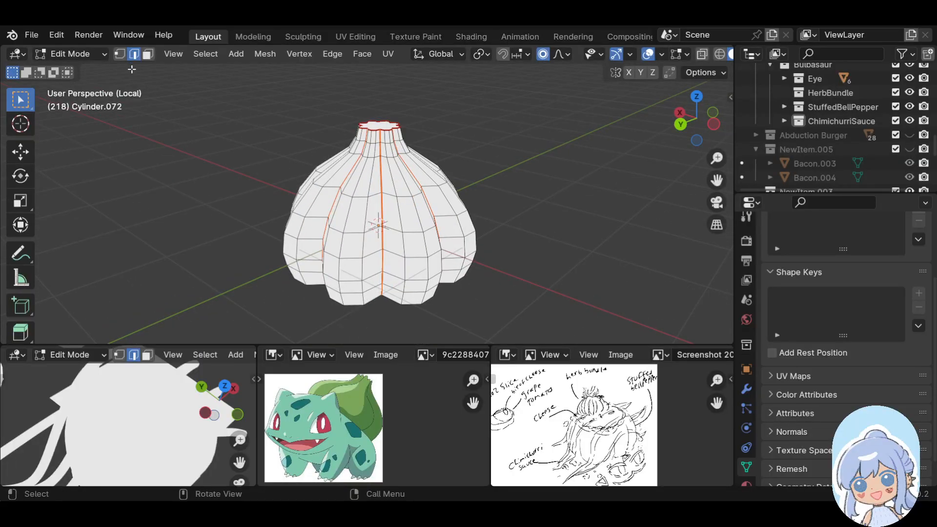
{"action": "left_click", "coordinate": [102, 54]}
{"action": "left_click", "coordinate": [102, 71]}
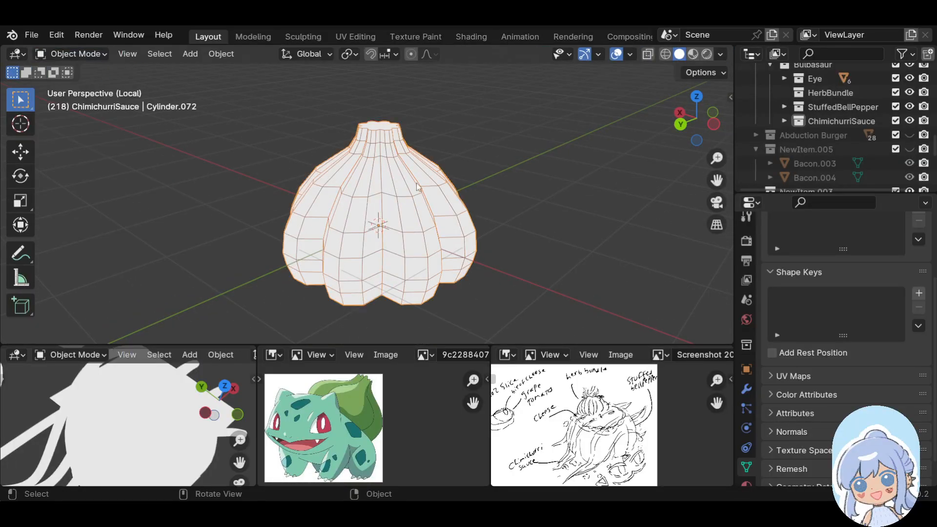
{"action": "key", "text": "shift+a"}
{"action": "mouse_move", "coordinate": [526, 291]}
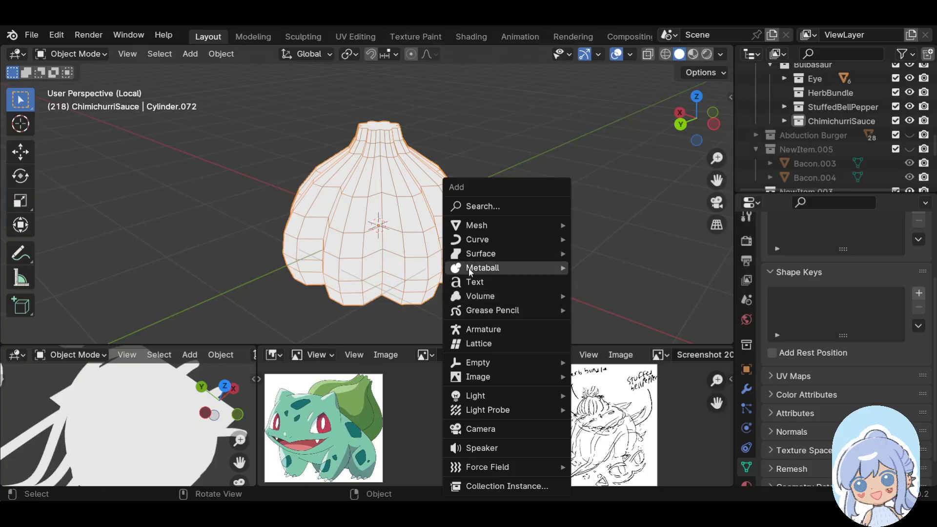
{"action": "mouse_move", "coordinate": [493, 236]}
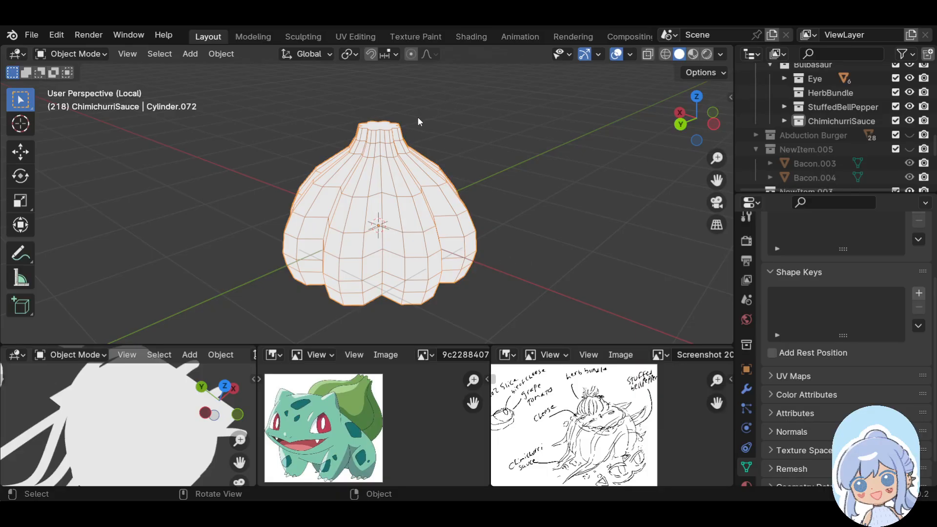
{"action": "middle_click_drag", "start_coordinate": [388, 124], "coordinate": [354, 148]}
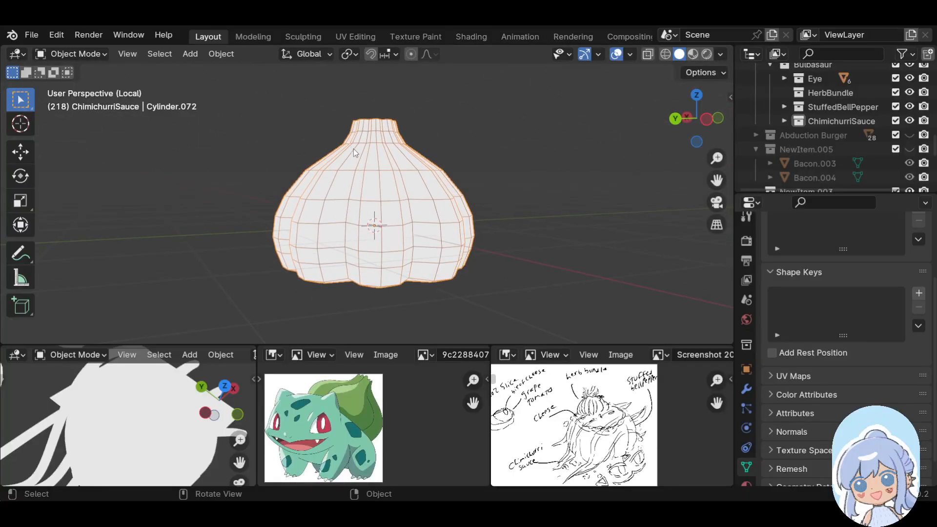
{"action": "left_click", "coordinate": [78, 55]}
{"action": "left_click", "coordinate": [83, 87]}
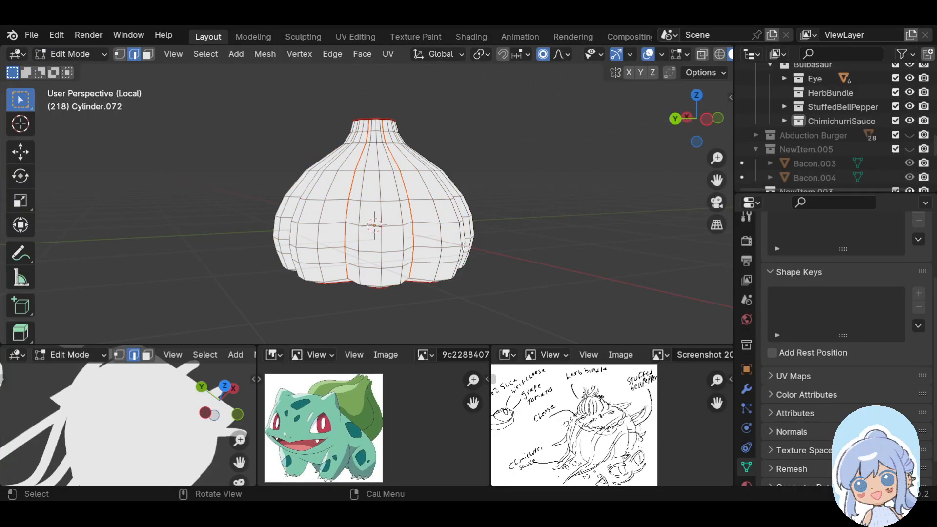
Lower the first horizontal loop below the neck base about 0.148 m along Z with a proportional size of about 0.683 m
{"action": "key", "text": "KP_1"}
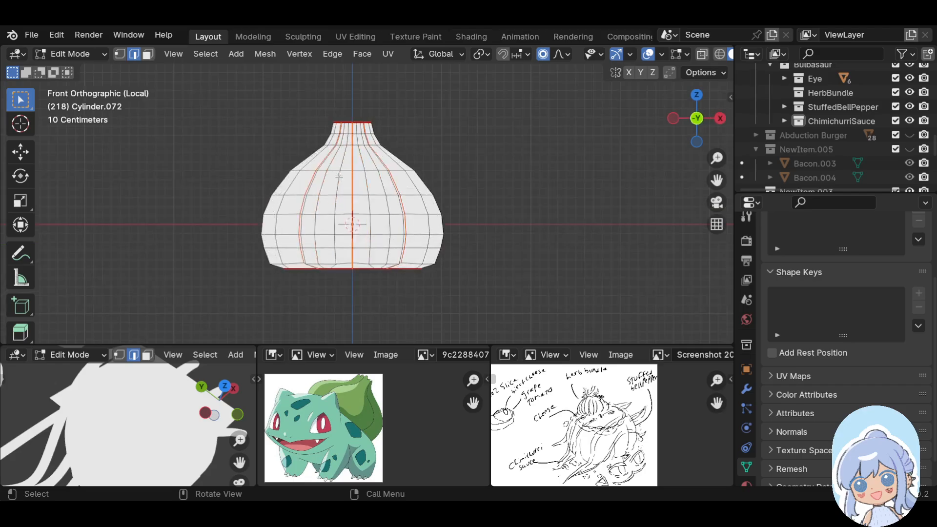
{"action": "left_click", "coordinate": [369, 171], "text": "alt"}
{"action": "key", "text": "g"}
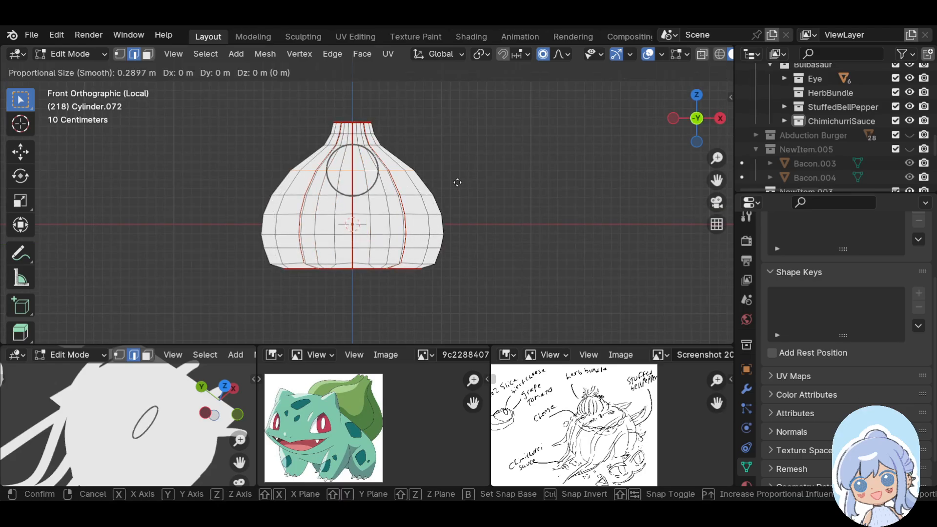
{"action": "key", "text": "z"}
{"action": "scroll", "coordinate": [457, 183], "scroll_direction": "down", "scroll_amount": 8}
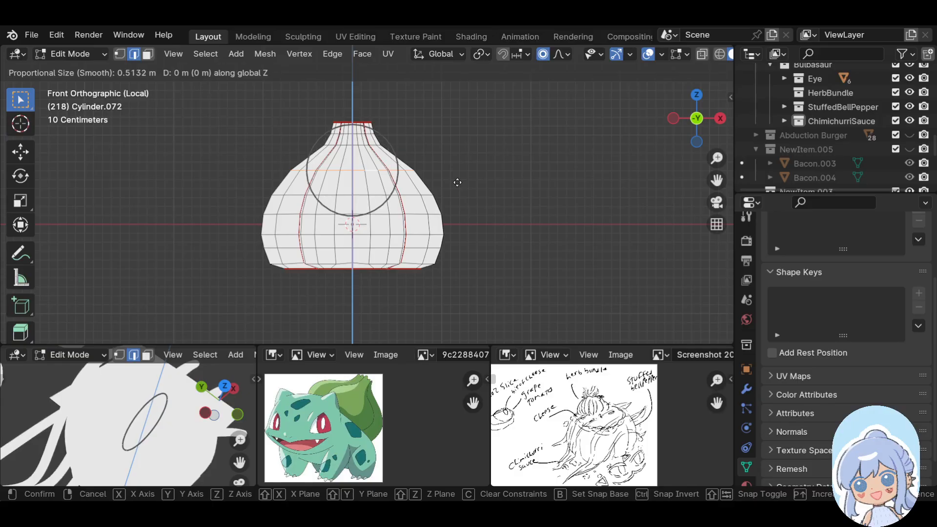
{"action": "scroll", "coordinate": [458, 188], "scroll_direction": "down", "scroll_amount": 1}
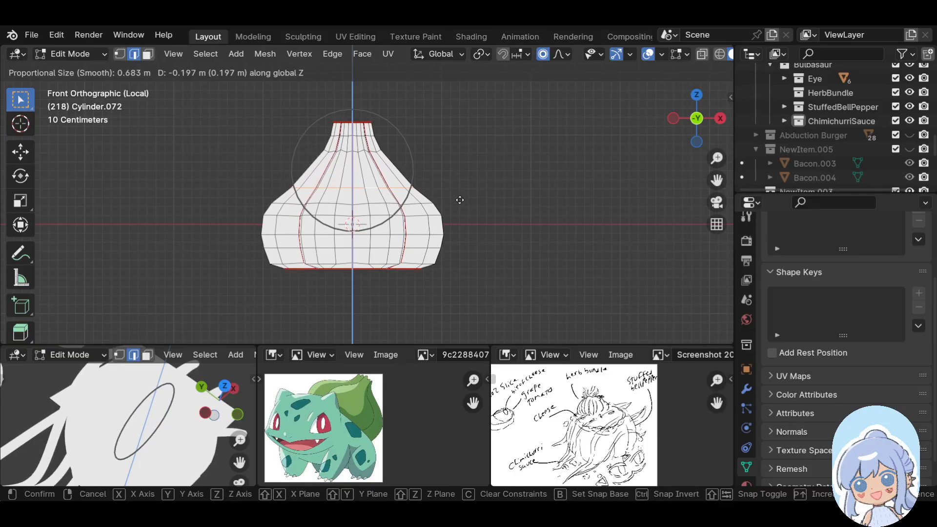
{"action": "left_click", "coordinate": [461, 196]}
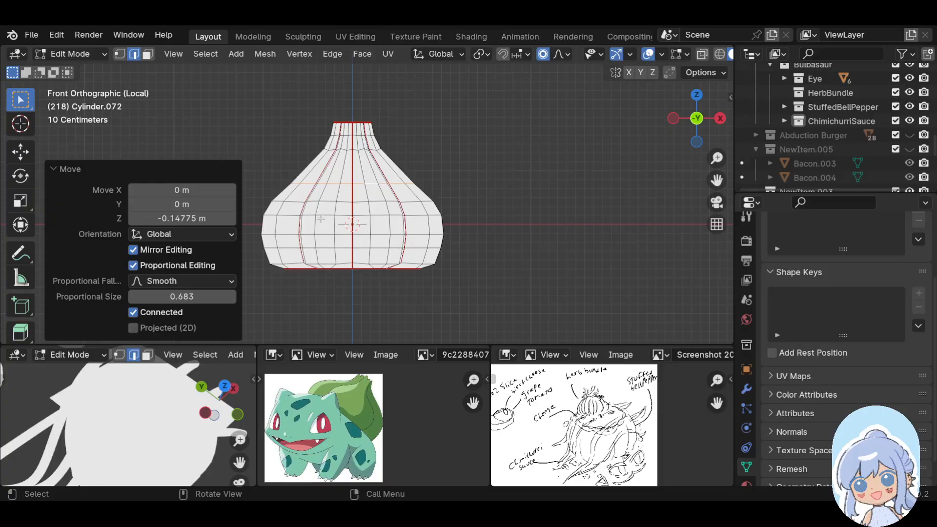
Raise the next lower shoulder loop about 0.055 m along Z with a proportional size of about 0.564 m
{"action": "key", "text": "alt+a"}
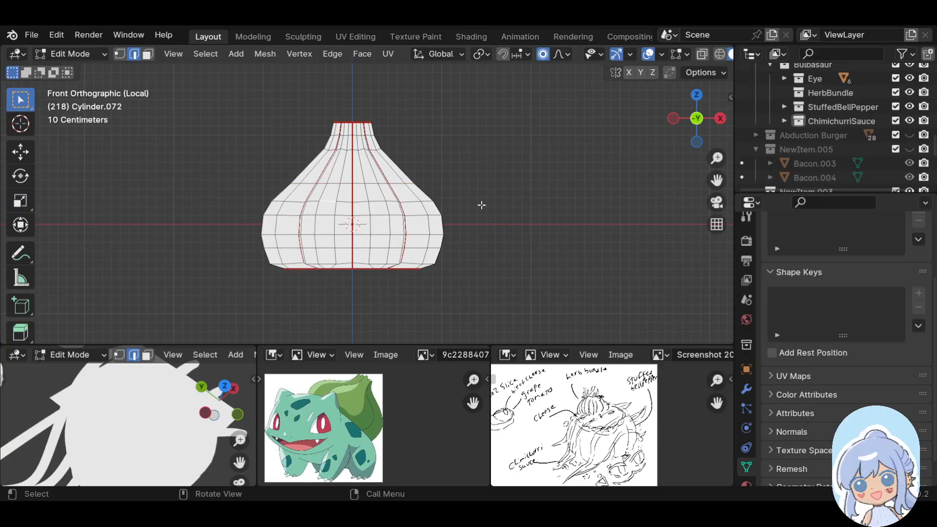
{"action": "left_click", "coordinate": [364, 200], "text": "alt"}
{"action": "key", "text": "g"}
{"action": "key", "text": "z"}
{"action": "scroll", "coordinate": [515, 213], "scroll_direction": "up", "scroll_amount": 2}
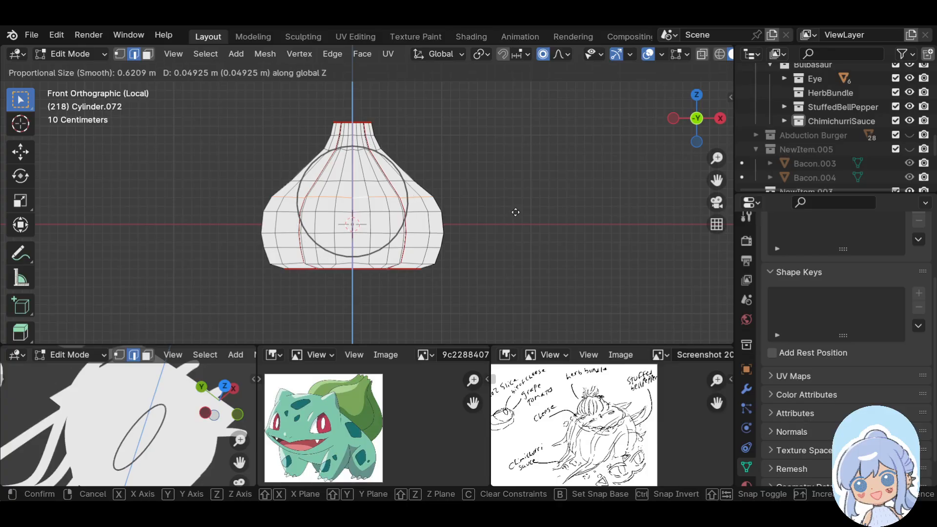
{"action": "left_click", "coordinate": [516, 211]}
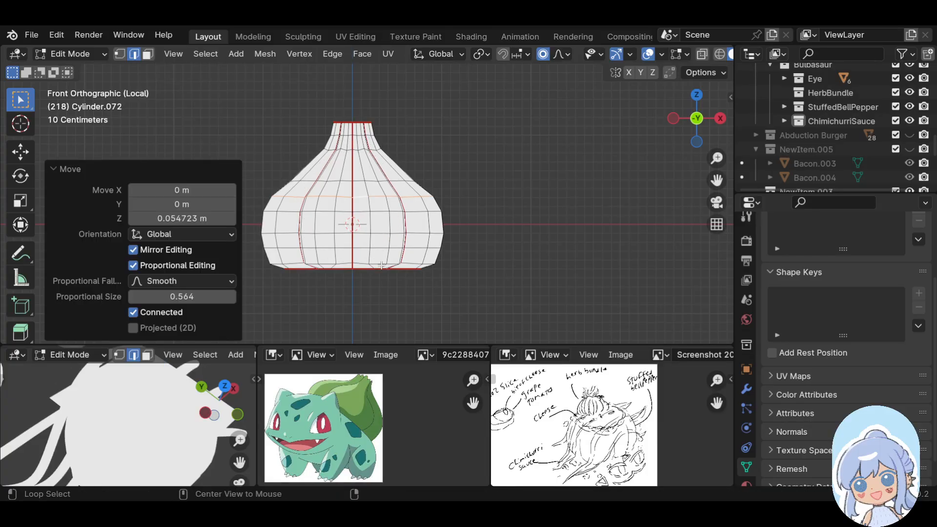
Raise the lowest side loop above the base about 0.082 m along Z with a proportional size of about 0.319 m
{"action": "left_click", "coordinate": [396, 259], "text": "alt"}
{"action": "key", "text": "g"}
{"action": "key", "text": "z"}
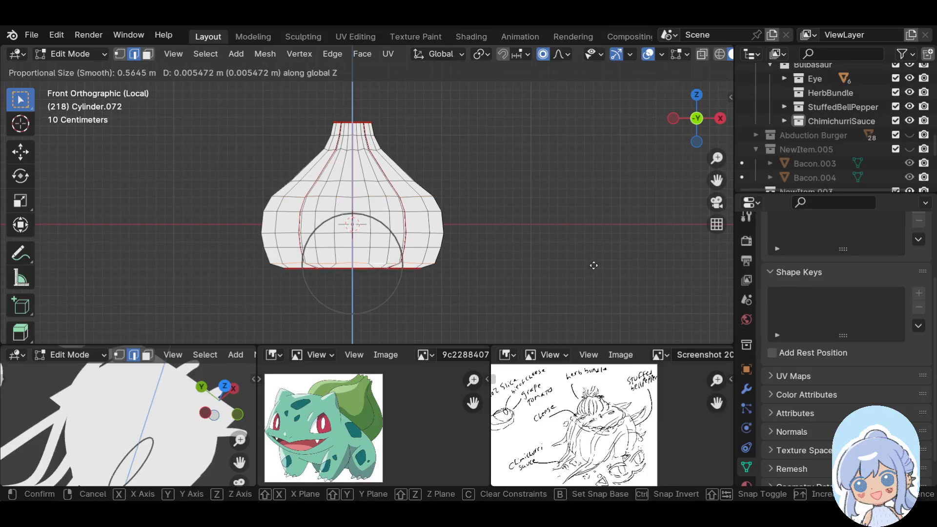
{"action": "scroll", "coordinate": [593, 259], "scroll_direction": "up", "scroll_amount": 6}
{"action": "left_click", "coordinate": [592, 258]}
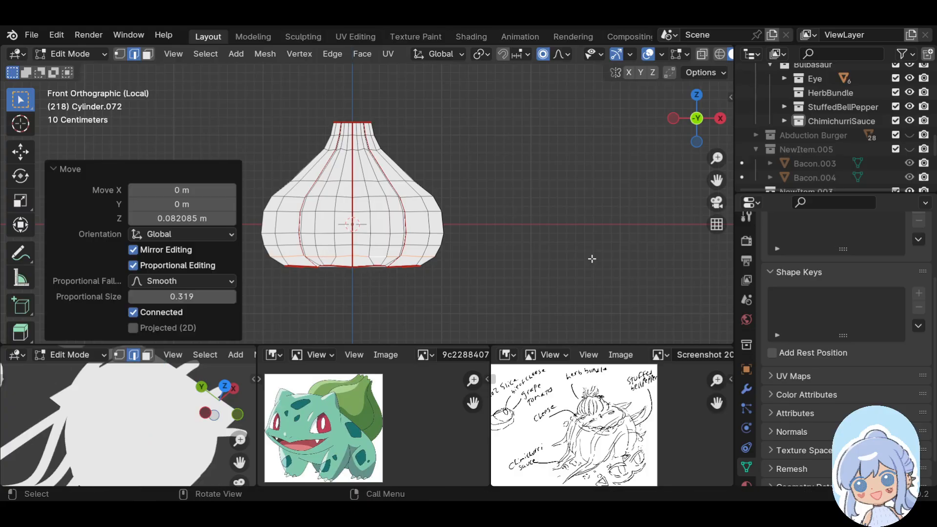
Return to Object Mode and leave the isolated local view to show the whole dish
{"action": "mouse_move", "coordinate": [373, 187]}
{"action": "middle_mouse_down"}
{"action": "mouse_move", "coordinate": [389, 209]}
{"action": "mouse_move", "coordinate": [384, 203]}
{"action": "middle_mouse_up"}
{"action": "left_click", "coordinate": [93, 51]}
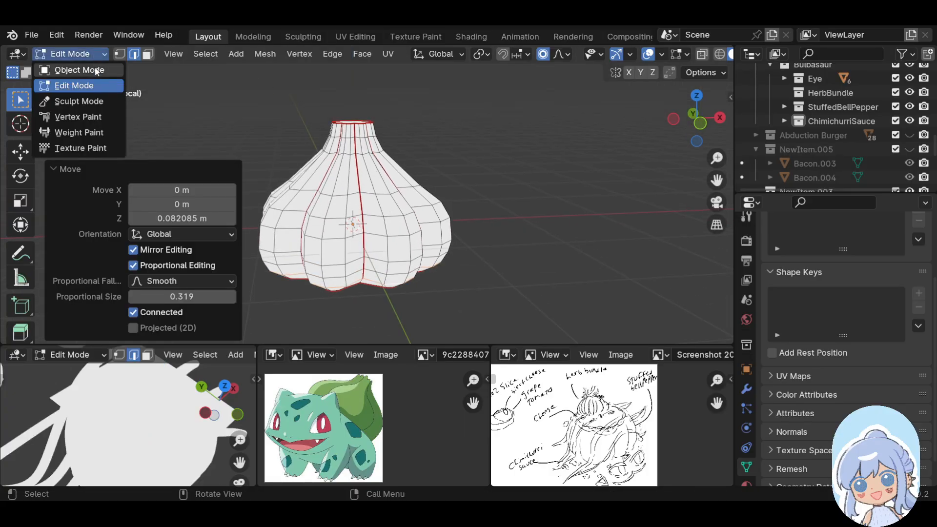
{"action": "left_click", "coordinate": [49, 70]}
{"action": "scroll", "coordinate": [438, 212], "scroll_direction": "down", "scroll_amount": 3}
{"action": "key", "text": "KP_Divide"}
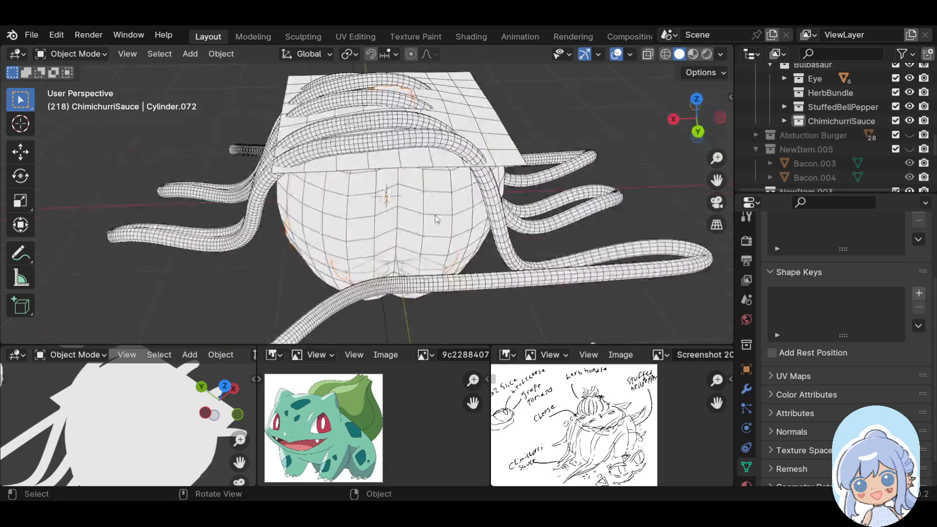
Raise the bulb about 1.8 m along Z above the pepper and scale it to about 0.575
{"action": "middle_click_drag", "start_coordinate": [435, 225], "coordinate": [511, 268]}
{"action": "key", "text": "g"}
{"action": "key", "text": "z"}
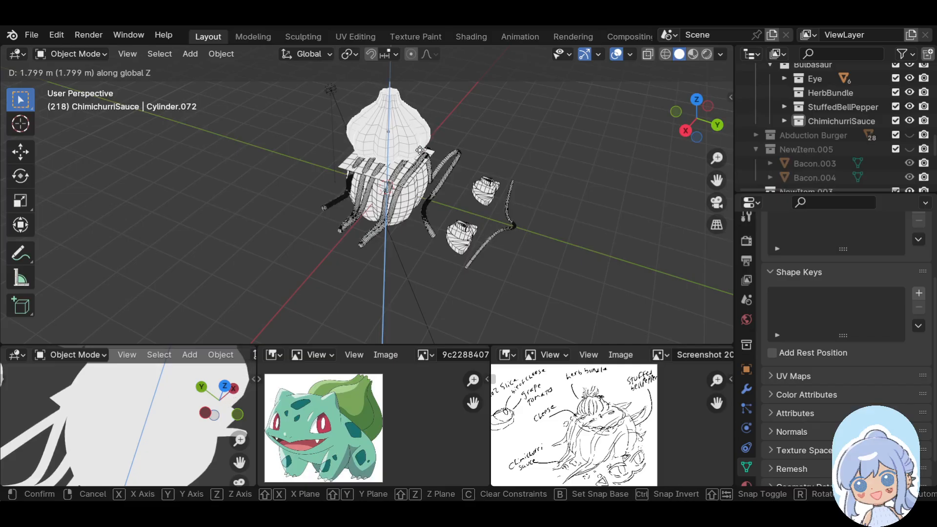
{"action": "left_click", "coordinate": [420, 150]}
{"action": "middle_click_drag", "start_coordinate": [314, 142], "coordinate": [426, 153]}
{"action": "key", "text": "s"}
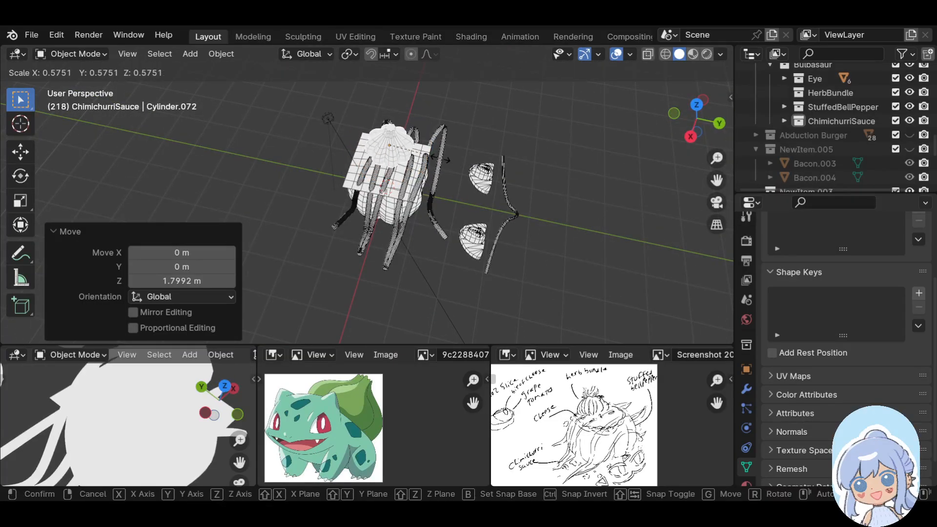
{"action": "left_click", "coordinate": [441, 160]}
Move the bulb onto the edge of the cheese sheet atop the pepper and tilt it about -14.4° in the view plane
{"action": "middle_click_drag", "start_coordinate": [441, 159], "coordinate": [460, 84]}
{"action": "key", "text": "g"}
{"action": "left_click", "coordinate": [426, 114]}
{"action": "key", "text": "r"}
{"action": "left_click", "coordinate": [403, 105]}
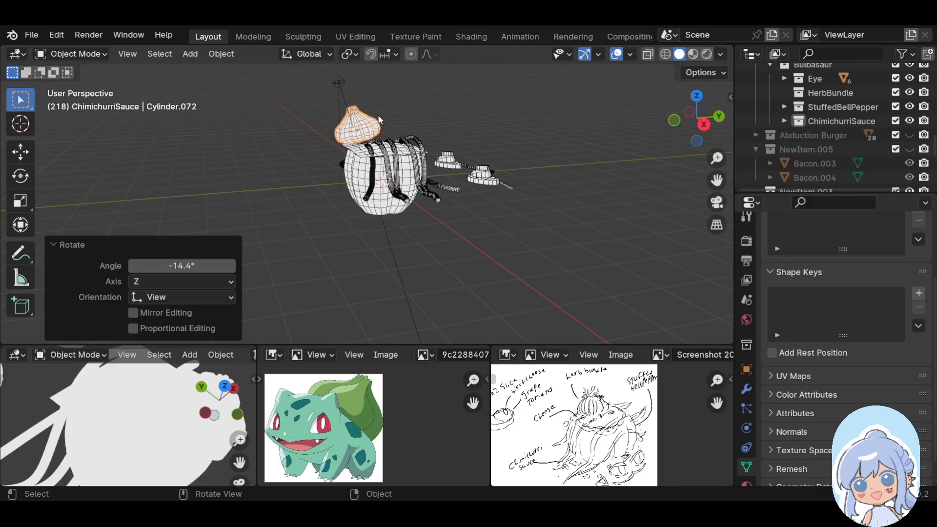
Seat the bulb on the cheese sheet, shifting it overall about 0.09 m in X, 0.22 m in Y and -0.26 m in Z
{"action": "mouse_move", "coordinate": [468, 179]}
{"action": "middle_mouse_down"}
{"action": "mouse_move", "coordinate": [471, 140]}
{"action": "mouse_move", "coordinate": [330, 171]}
{"action": "mouse_move", "coordinate": [229, 163]}
{"action": "mouse_move", "coordinate": [481, 154]}
{"action": "mouse_move", "coordinate": [396, 227]}
{"action": "mouse_move", "coordinate": [482, 226]}
{"action": "mouse_move", "coordinate": [461, 174]}
{"action": "middle_mouse_up"}
{"action": "key", "text": "g"}
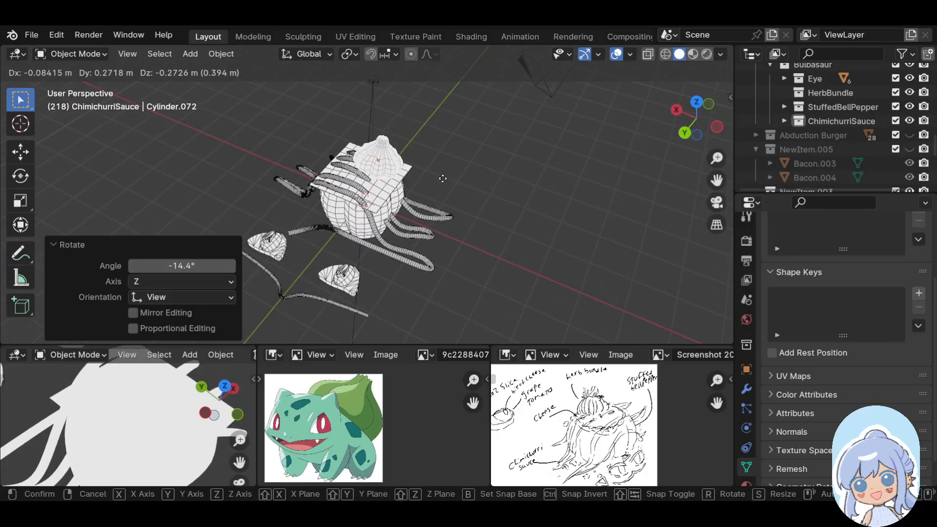
{"action": "left_click", "coordinate": [442, 176]}
{"action": "mouse_move", "coordinate": [443, 175]}
{"action": "middle_mouse_down"}
{"action": "mouse_move", "coordinate": [485, 165]}
{"action": "mouse_move", "coordinate": [496, 179]}
{"action": "mouse_move", "coordinate": [444, 162]}
{"action": "middle_mouse_up"}
{"action": "key", "text": "g"}
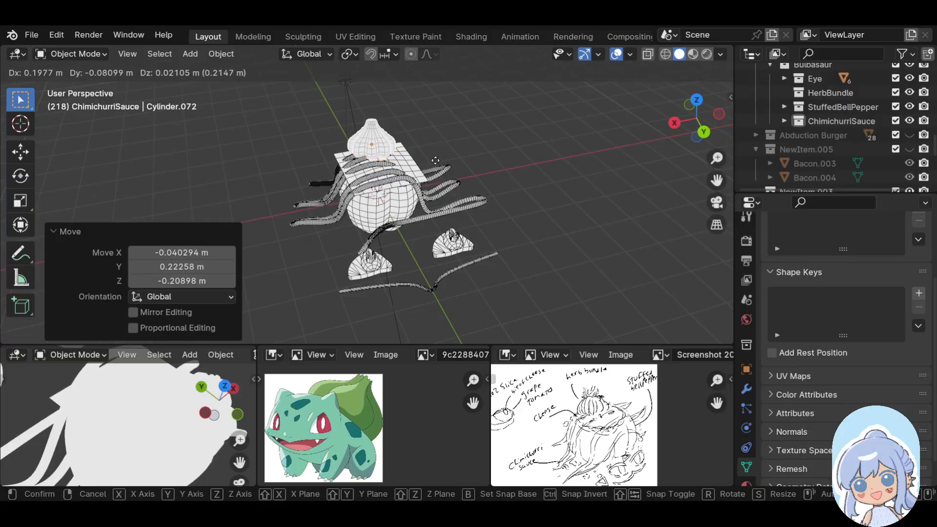
{"action": "left_click", "coordinate": [489, 162]}
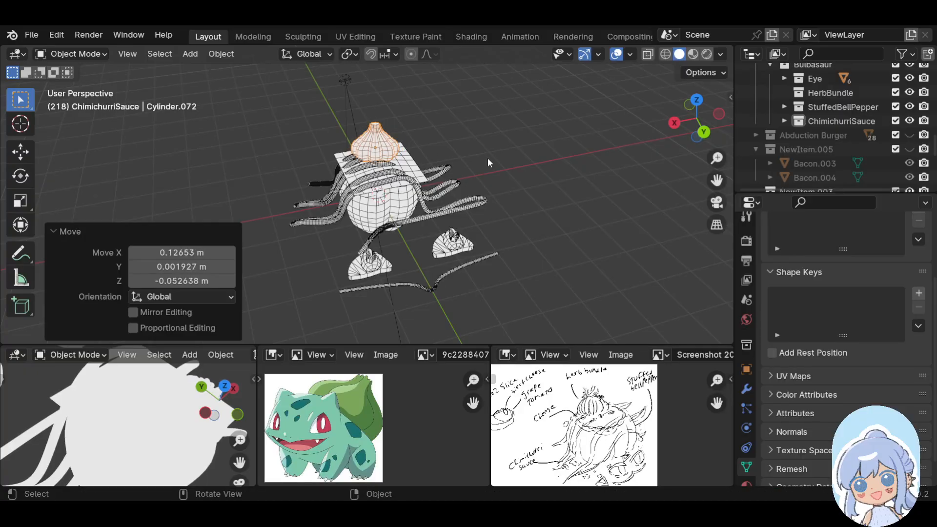
Turn off the viewport overlays to view the whole dish without wireframes or grid
{"action": "middle_click_drag", "start_coordinate": [519, 113], "coordinate": [498, 171]}
{"action": "left_click", "coordinate": [617, 54]}
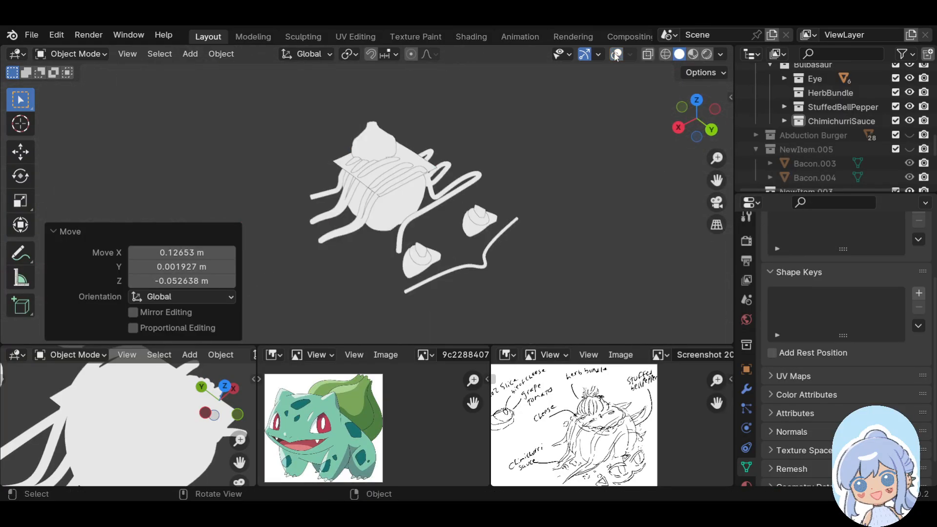
{"action": "middle_click_drag", "start_coordinate": [561, 184], "coordinate": [551, 184]}
{"action": "scroll", "coordinate": [433, 125], "scroll_direction": "up", "scroll_amount": 2}
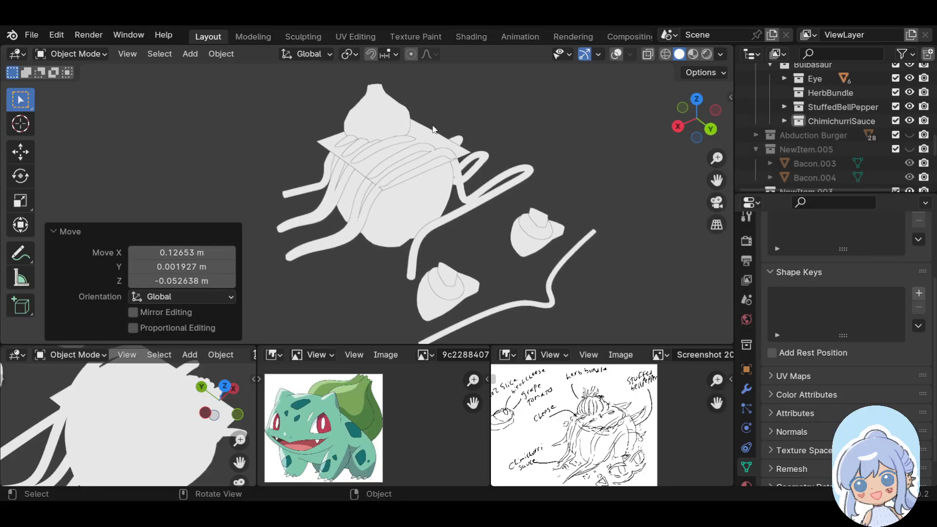
{"action": "middle_click_drag", "start_coordinate": [400, 127], "coordinate": [379, 160]}
{"action": "scroll", "coordinate": [379, 163], "scroll_direction": "down", "scroll_amount": 2}
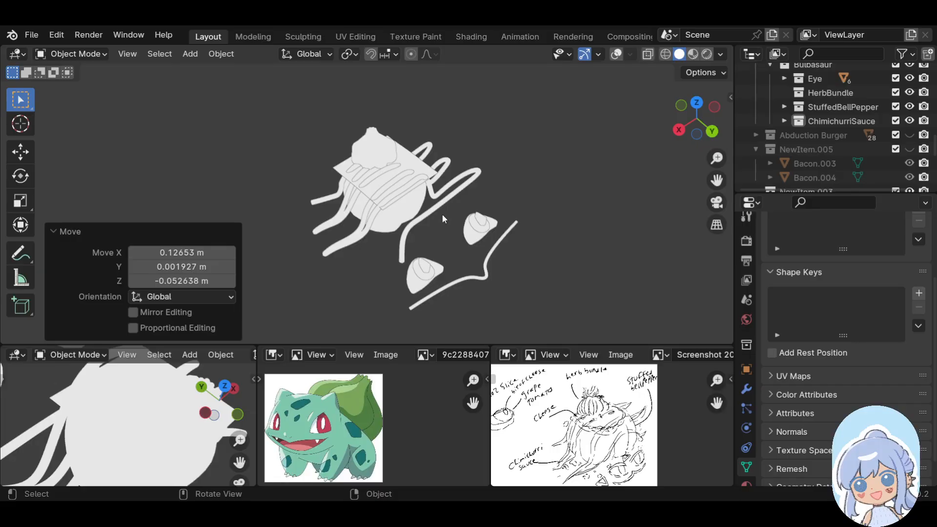
{"action": "middle_click_drag", "start_coordinate": [509, 226], "coordinate": [427, 264], "text": "shift"}
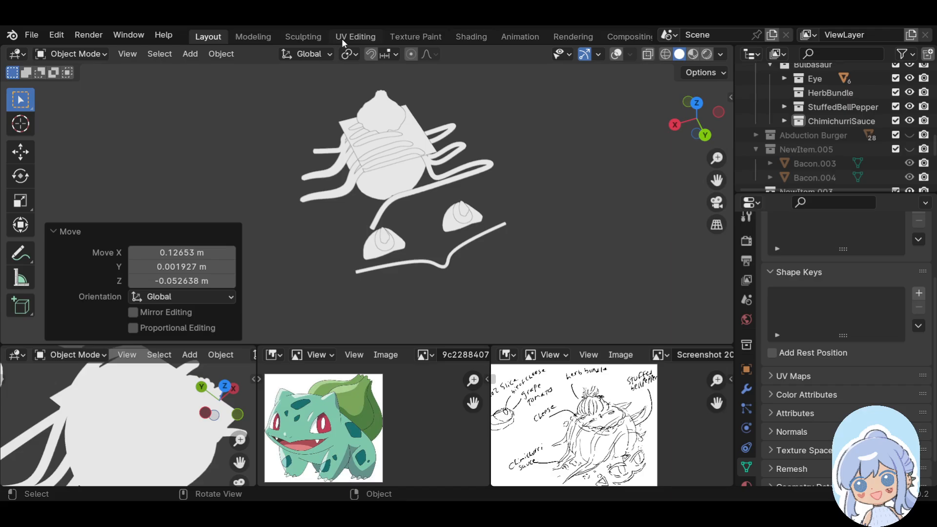
Switch to the Shading workspace and give the bulb a new material named HerbBundle
{"action": "left_click", "coordinate": [477, 37]}
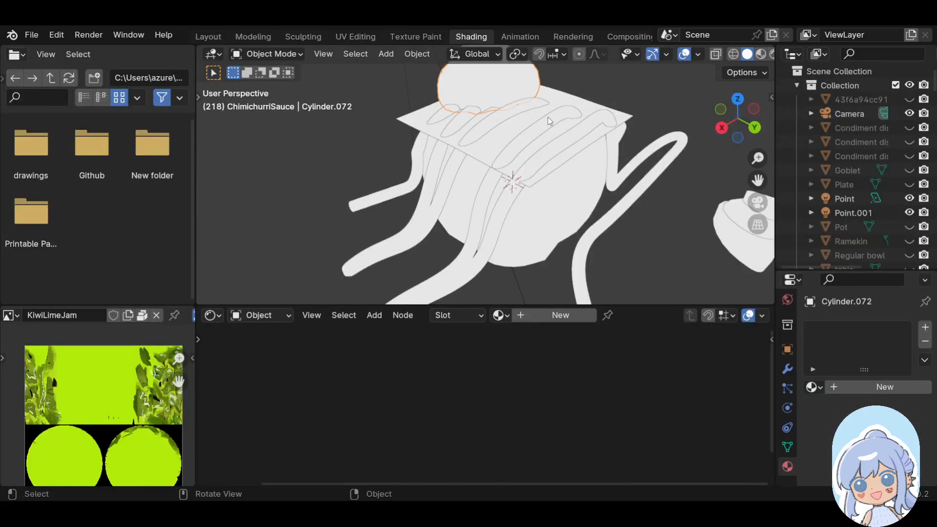
{"action": "left_click", "coordinate": [863, 388]}
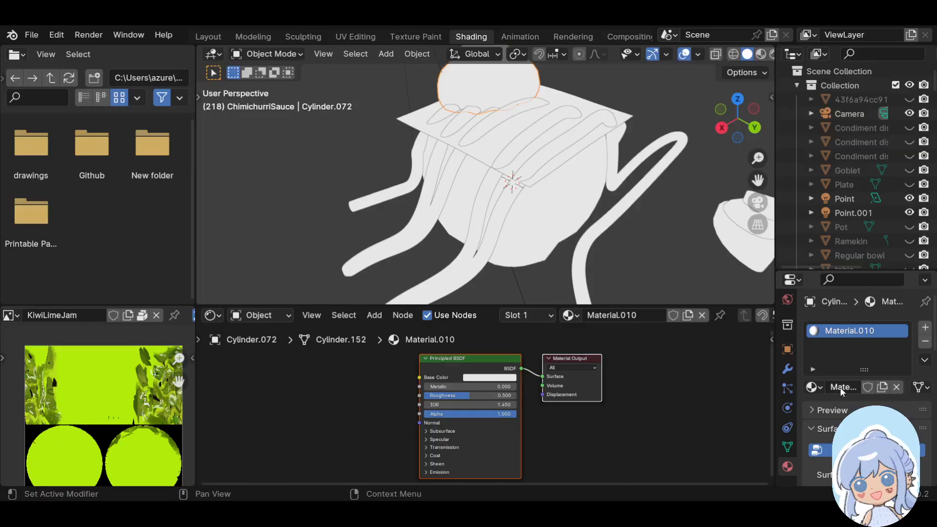
{"action": "left_click", "coordinate": [845, 388]}
{"action": "type", "text": "HerbB"}
{"action": "type", "text": "undle"}
{"action": "key", "text": "Return"}
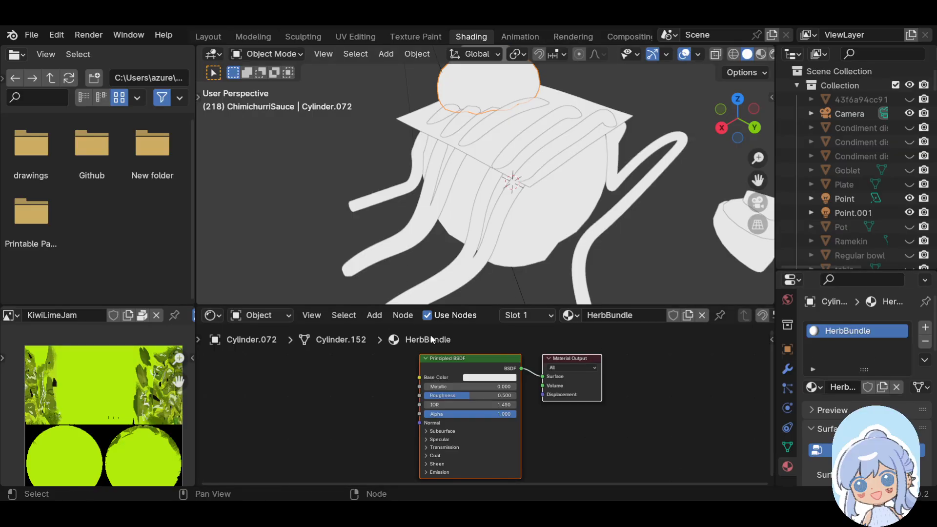
Add a mapped image texture to the HerbBundle shader's base color, using a new 1024 px blank image named TiedHerbBundle
{"action": "key", "text": "ctrl+t"}
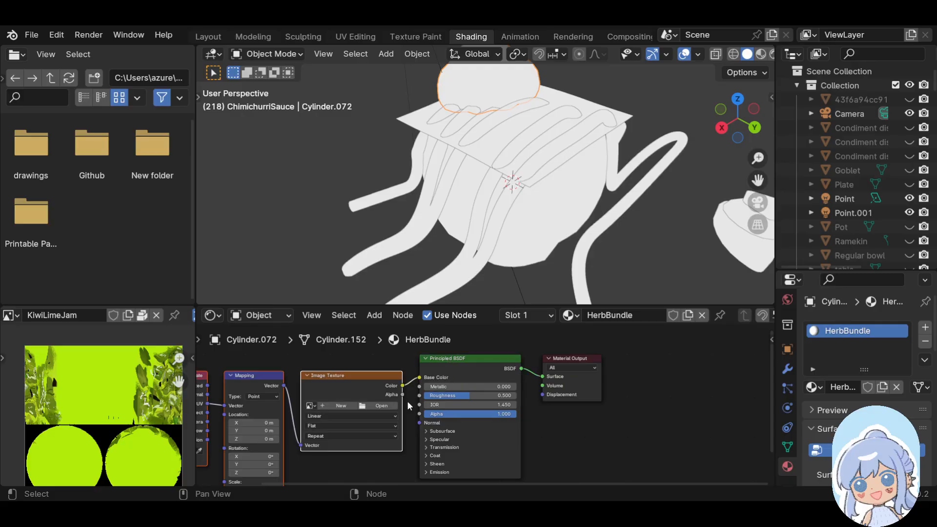
{"action": "left_click", "coordinate": [338, 407]}
{"action": "left_click", "coordinate": [368, 361]}
{"action": "type", "text": "Tie"}
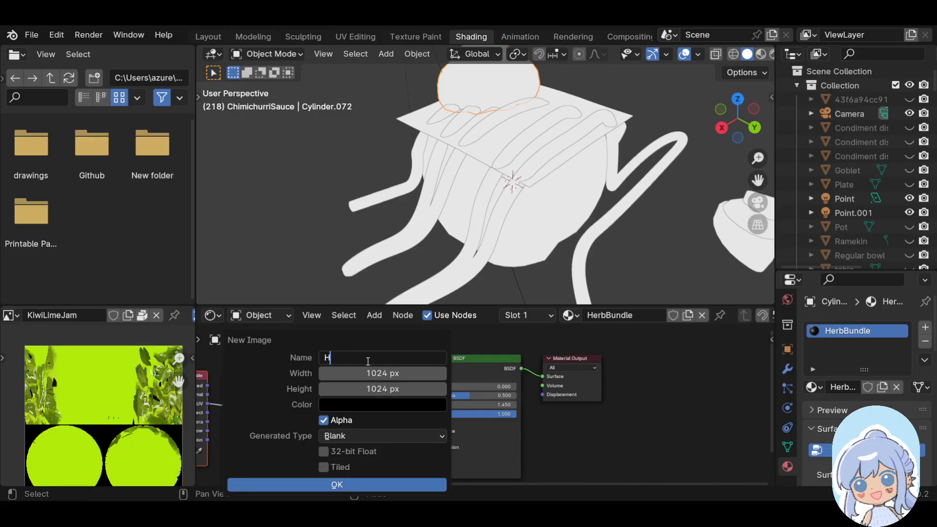
{"action": "type", "text": "dHerbBundle"}
{"action": "key", "text": "Return"}
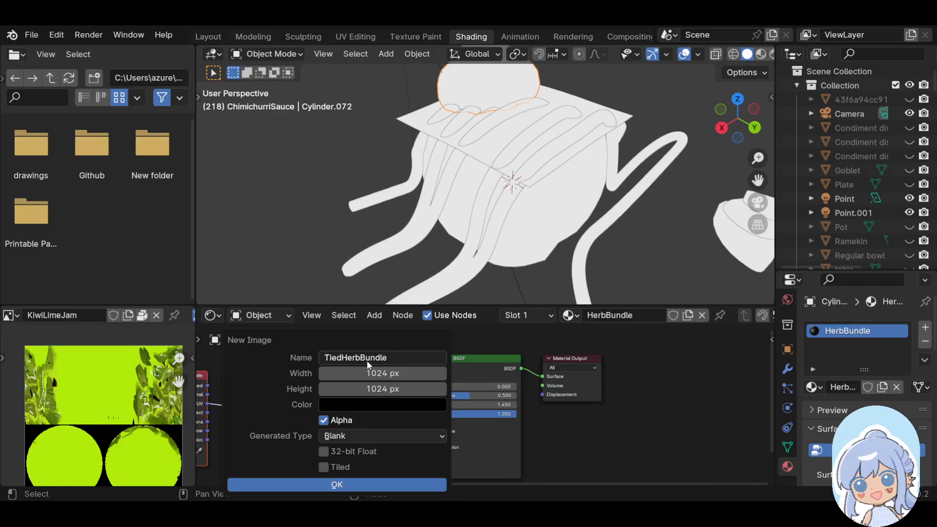
{"action": "left_click", "coordinate": [349, 485]}
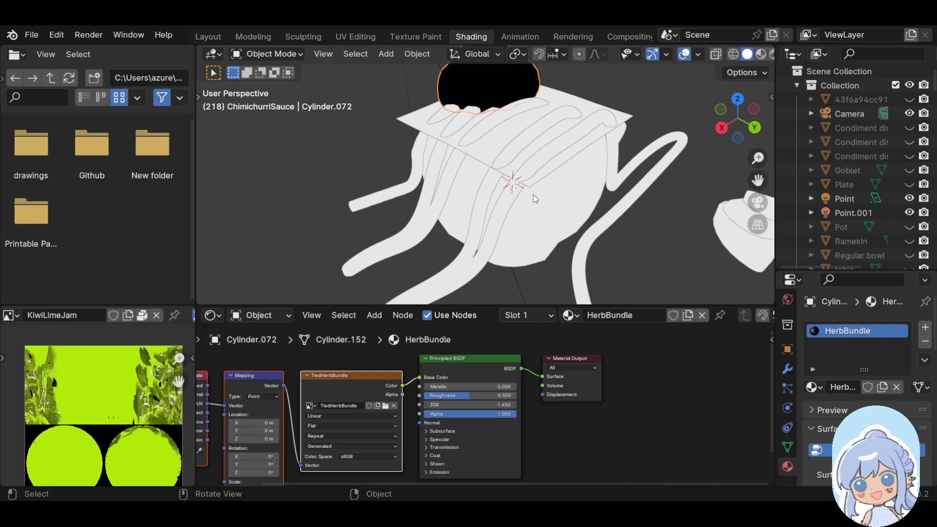
Examine the bulb's shape and placement on the dish up close and in the Layout workspace
{"action": "middle_click_drag", "start_coordinate": [581, 118], "coordinate": [583, 198]}
{"action": "scroll", "coordinate": [538, 116], "scroll_direction": "up", "scroll_amount": 3}
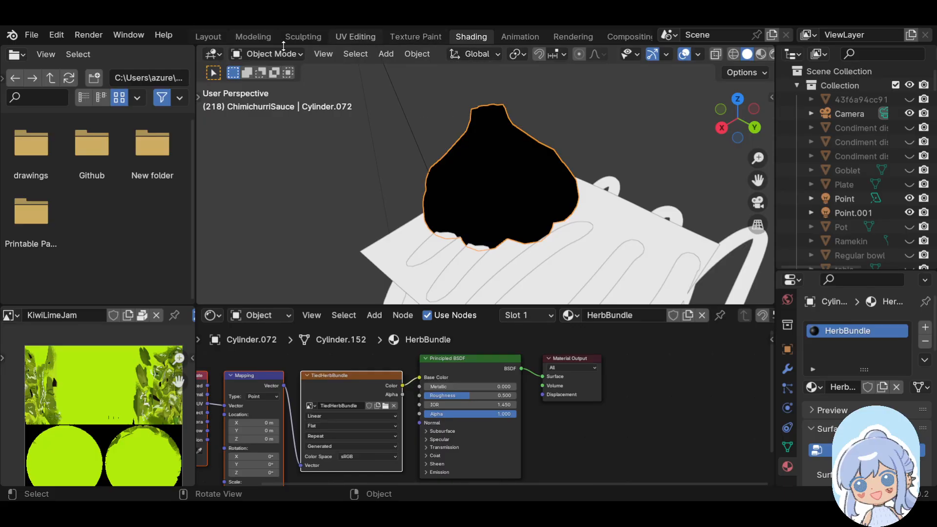
{"action": "left_click", "coordinate": [208, 37]}
{"action": "mouse_move", "coordinate": [329, 197]}
{"action": "middle_mouse_down"}
{"action": "mouse_move", "coordinate": [393, 162]}
{"action": "mouse_move", "coordinate": [384, 135]}
{"action": "middle_mouse_up"}
{"action": "scroll", "coordinate": [383, 136], "scroll_direction": "up", "scroll_amount": 3}
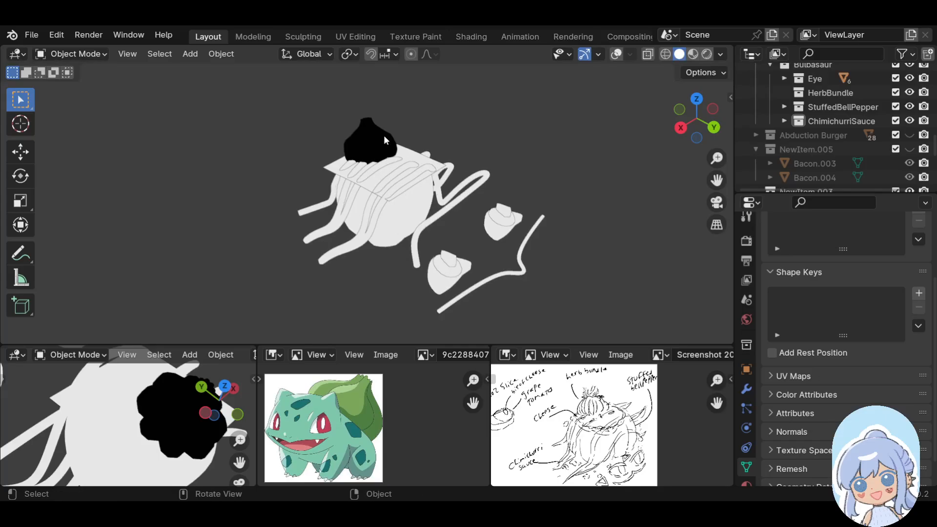
{"action": "scroll", "coordinate": [384, 140], "scroll_direction": "down", "scroll_amount": 1}
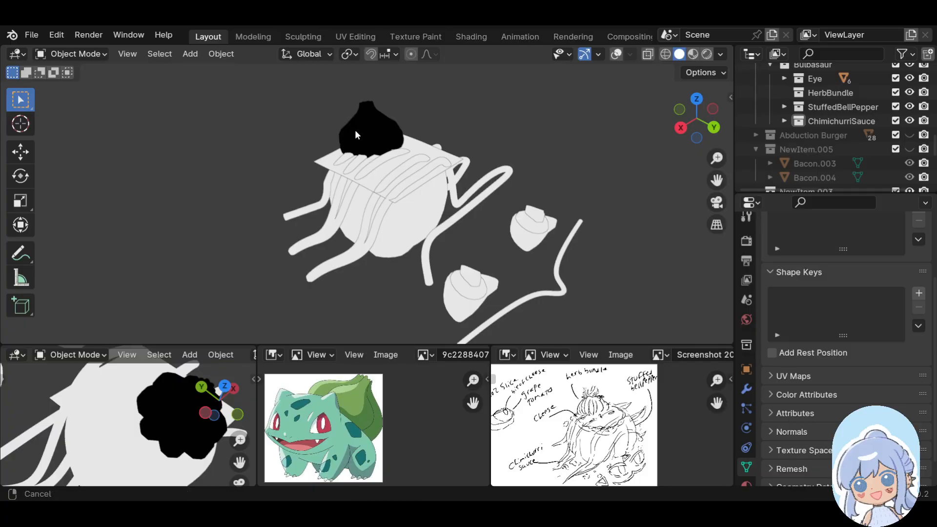
{"action": "middle_click_drag", "start_coordinate": [353, 127], "coordinate": [368, 151], "text": "shift"}
{"action": "scroll", "coordinate": [380, 119], "scroll_direction": "up", "scroll_amount": 3}
{"action": "middle_click_drag", "start_coordinate": [406, 100], "coordinate": [424, 117], "text": "shift"}
{"action": "scroll", "coordinate": [405, 149], "scroll_direction": "down", "scroll_amount": 4}
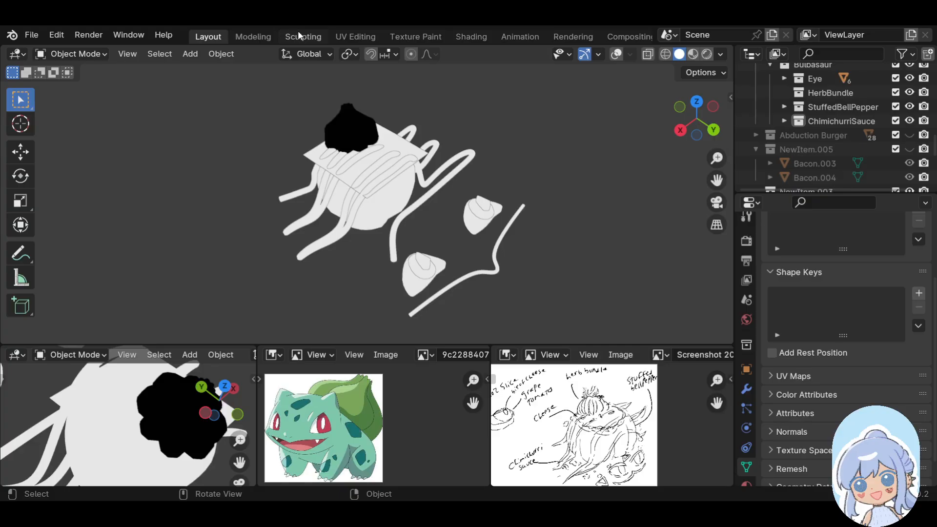
Back in the Shading workspace, add a mapped image texture to the cheese sheet's material with a new 1024 px image named CheeseCover
{"action": "left_click", "coordinate": [467, 36]}
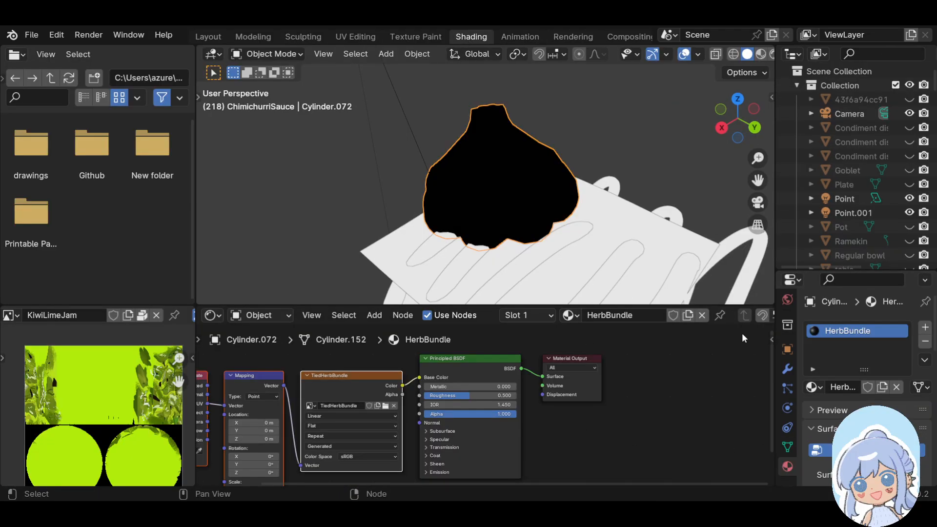
{"action": "scroll", "coordinate": [372, 282], "scroll_direction": "down", "scroll_amount": 1}
{"action": "middle_click_drag", "start_coordinate": [677, 228], "coordinate": [607, 103], "text": "shift"}
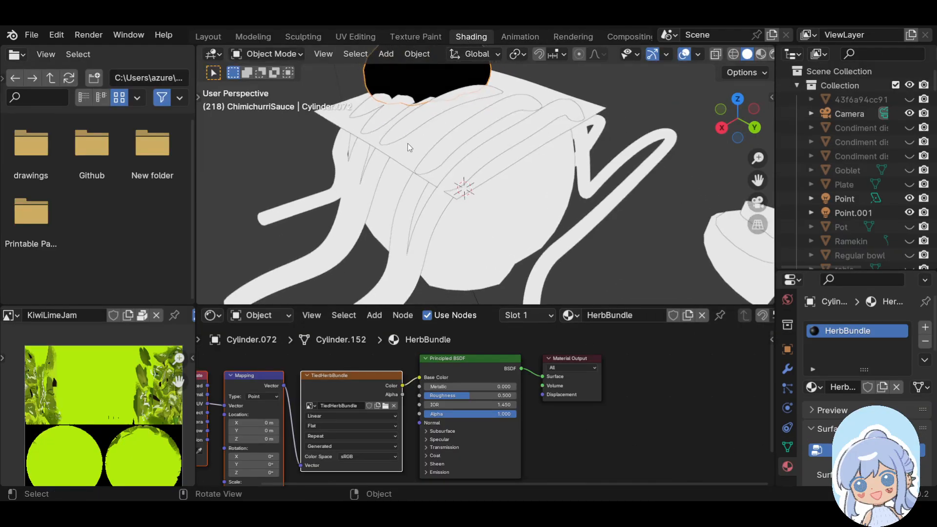
{"action": "left_click", "coordinate": [402, 144]}
{"action": "left_click", "coordinate": [454, 359]}
{"action": "key", "text": "ctrl+t"}
{"action": "left_click", "coordinate": [341, 405]}
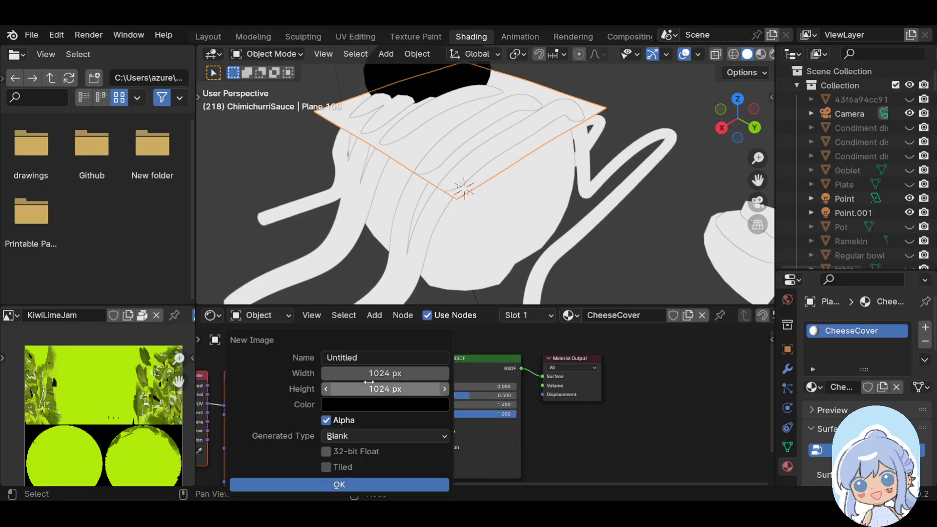
{"action": "left_click", "coordinate": [390, 358]}
{"action": "type", "text": "CheeseCover"}
{"action": "key", "text": "Return"}
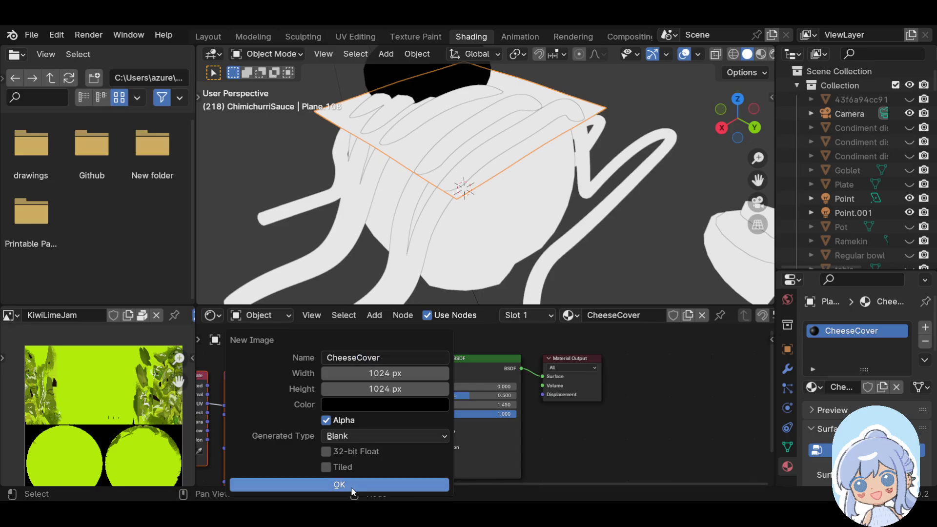
{"action": "left_click", "coordinate": [352, 485]}
Link the CheeseCover texture's Alpha to the shader's Alpha, and set the material's blend mode to Alpha Blend and shadow mode to None
{"action": "left_click_drag", "start_coordinate": [401, 395], "coordinate": [419, 415]}
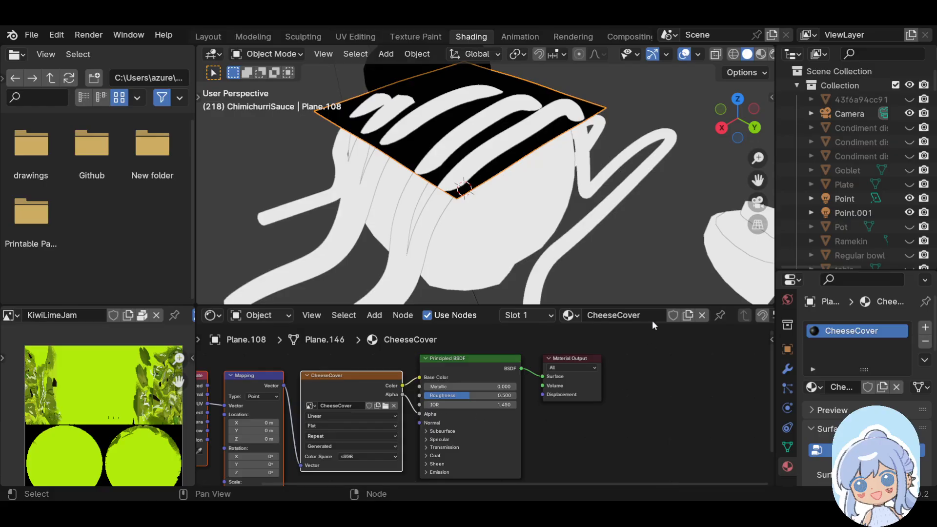
{"action": "left_click", "coordinate": [788, 447]}
{"action": "scroll", "coordinate": [822, 390], "scroll_direction": "down", "scroll_amount": 4}
{"action": "scroll", "coordinate": [822, 390], "scroll_direction": "down", "scroll_amount": 3}
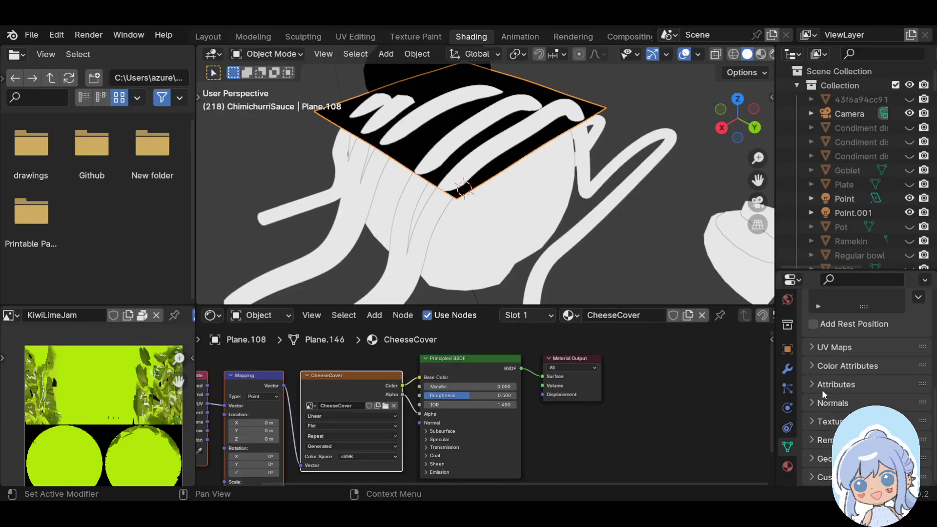
{"action": "scroll", "coordinate": [790, 421], "scroll_direction": "down", "scroll_amount": 1}
{"action": "left_click", "coordinate": [787, 442]}
{"action": "scroll", "coordinate": [836, 397], "scroll_direction": "down", "scroll_amount": 10}
{"action": "left_click", "coordinate": [891, 345]}
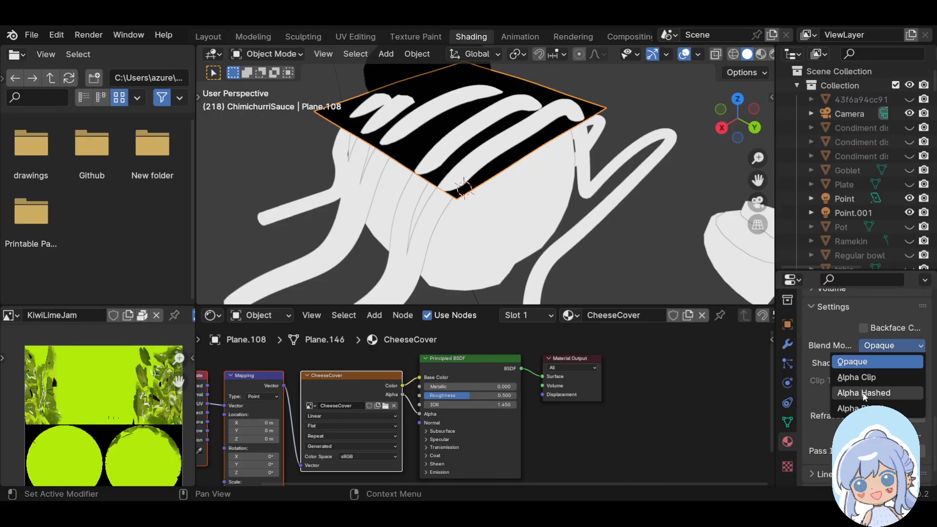
{"action": "left_click", "coordinate": [864, 408]}
{"action": "left_click", "coordinate": [891, 363]}
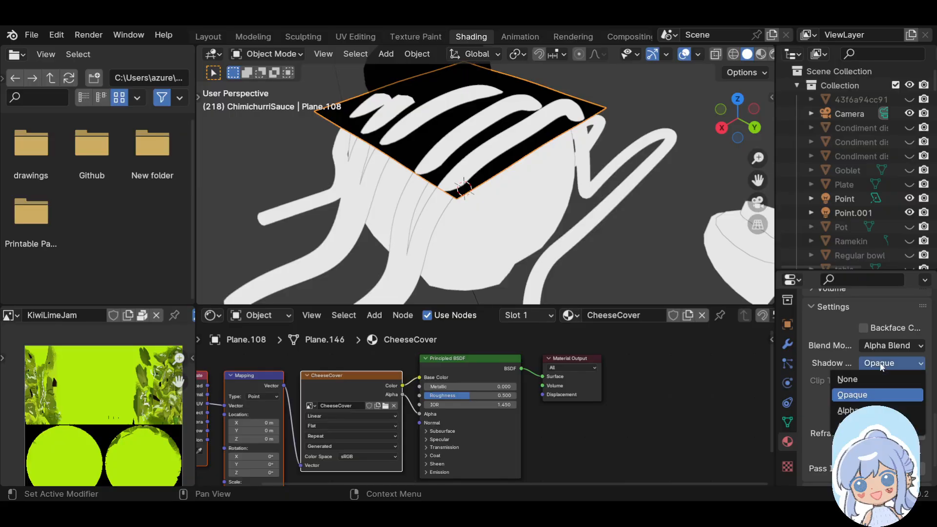
{"action": "left_click", "coordinate": [856, 384]}
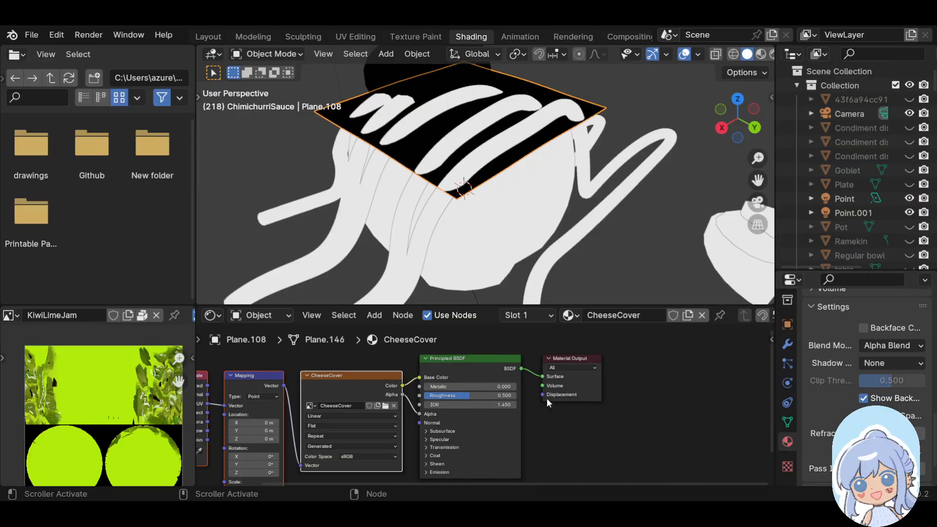
Recalculate all of the bulb's normals to the outside in Edit Mode and return to Object Mode
{"action": "middle_click_drag", "start_coordinate": [498, 209], "coordinate": [511, 240]}
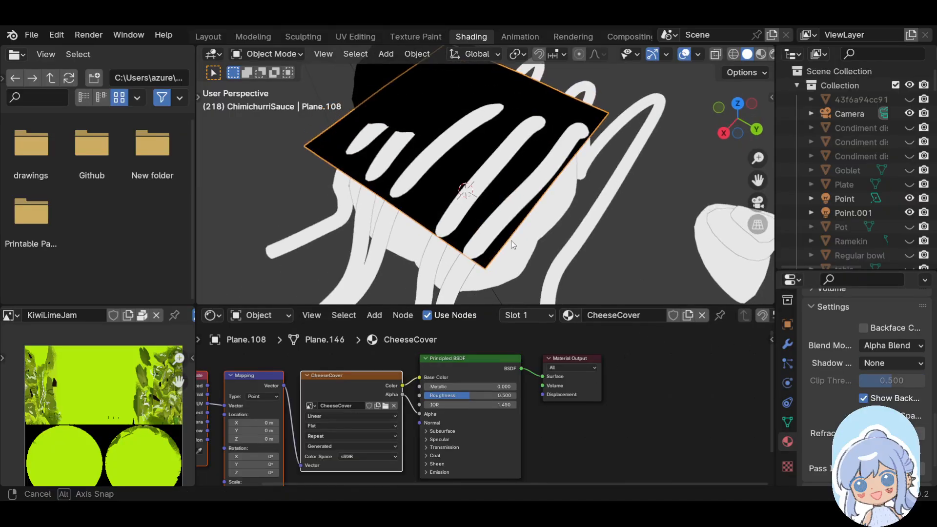
{"action": "left_click", "coordinate": [279, 57]}
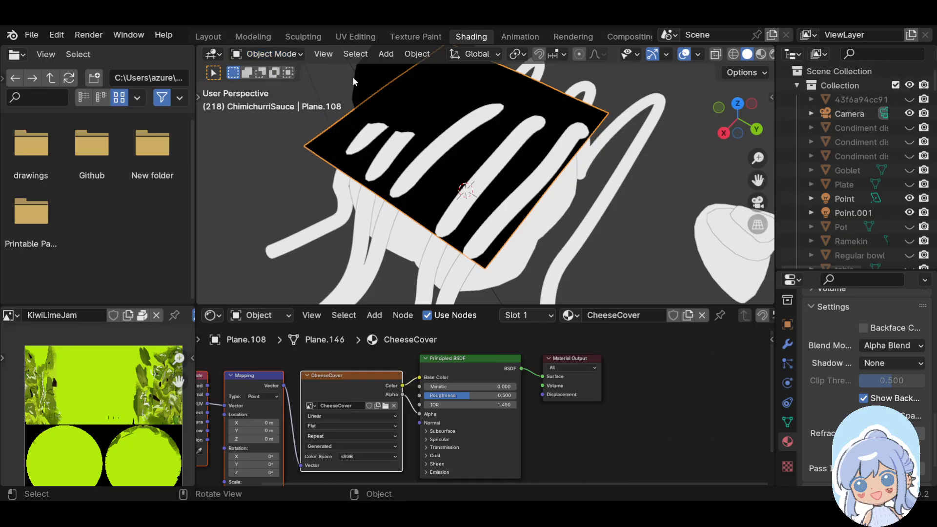
{"action": "left_click", "coordinate": [364, 77]}
{"action": "left_click", "coordinate": [262, 54]}
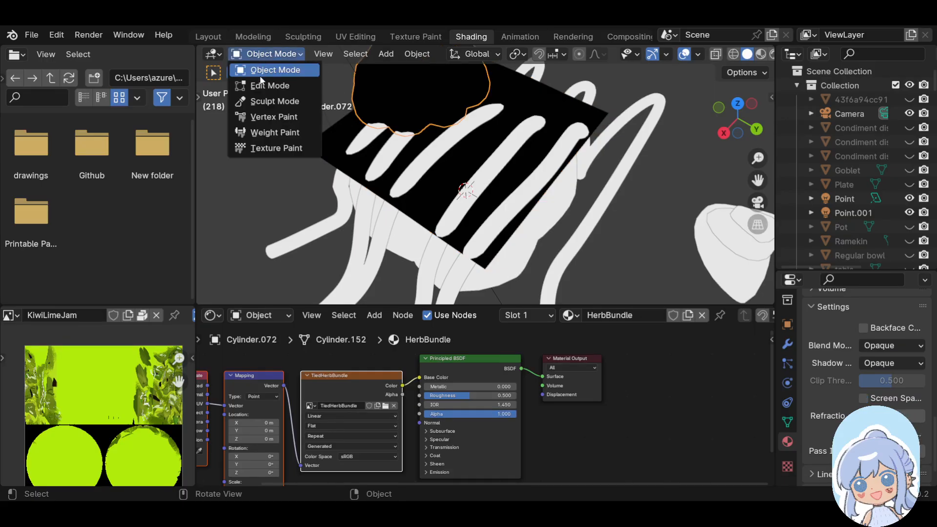
{"action": "left_click", "coordinate": [264, 86]}
{"action": "key", "text": "a"}
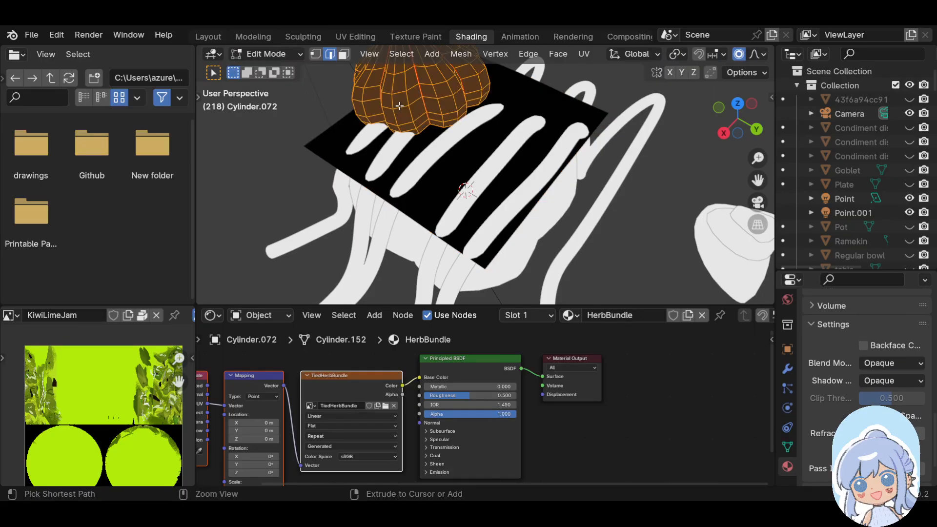
{"action": "key", "text": "ctrl+n"}
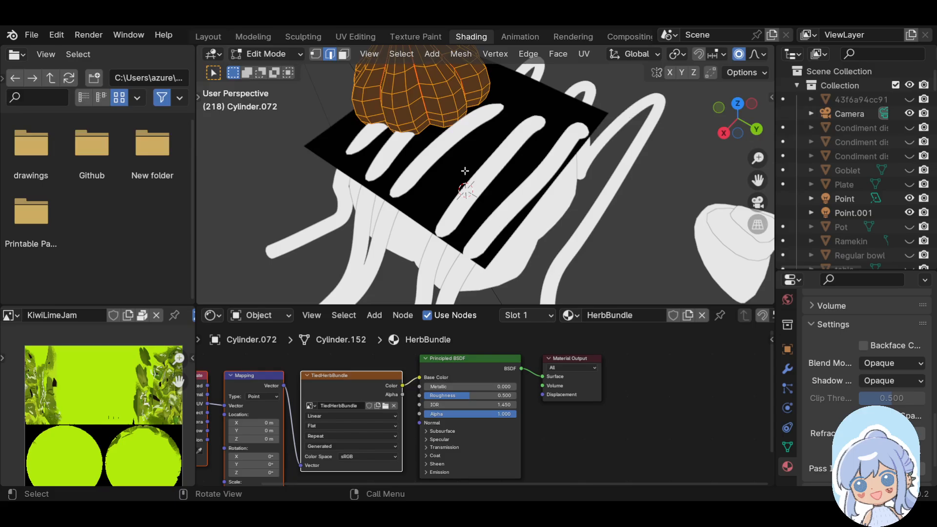
{"action": "key", "text": "alt+n"}
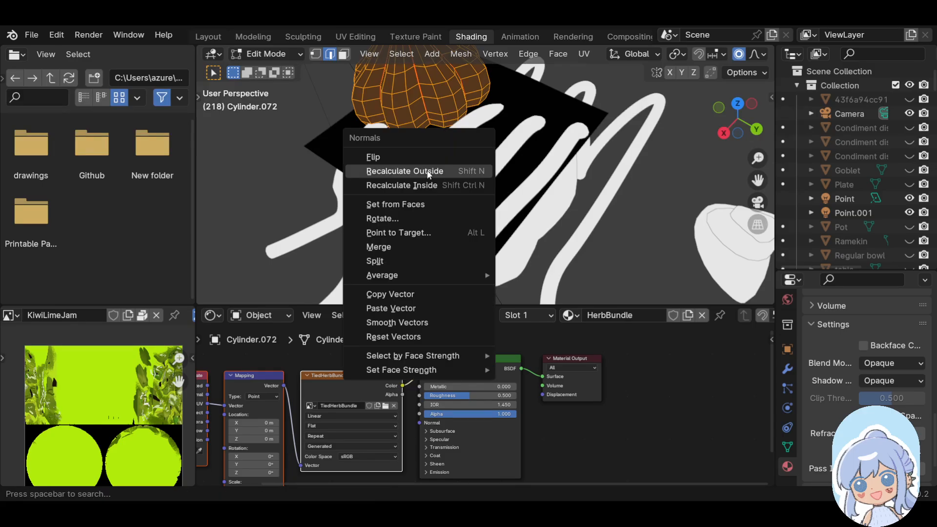
{"action": "left_click", "coordinate": [427, 171]}
{"action": "left_click", "coordinate": [277, 52]}
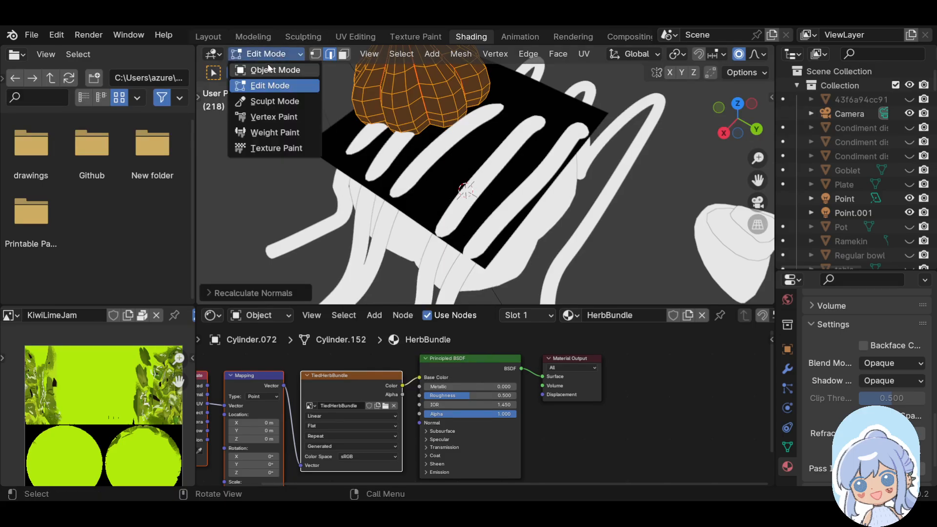
{"action": "left_click", "coordinate": [270, 71]}
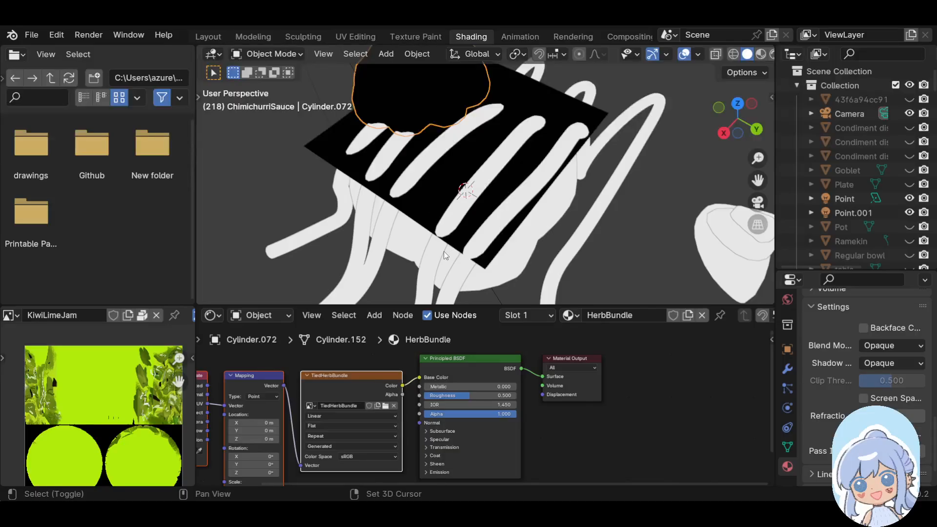
Add a mapped image texture to the bell pepper body's material with a new 1024 px image named Bellpepper
{"action": "middle_click_drag", "start_coordinate": [418, 254], "coordinate": [417, 267], "text": "shift"}
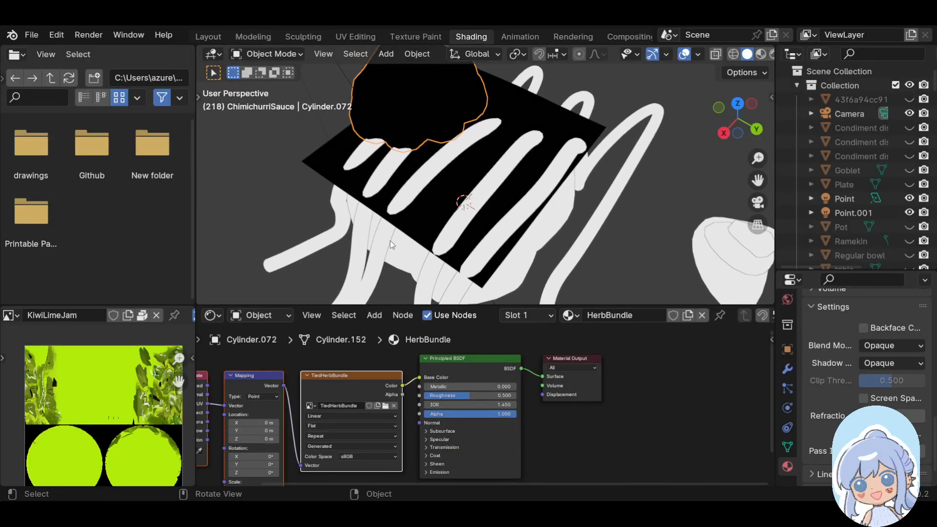
{"action": "left_click", "coordinate": [400, 254]}
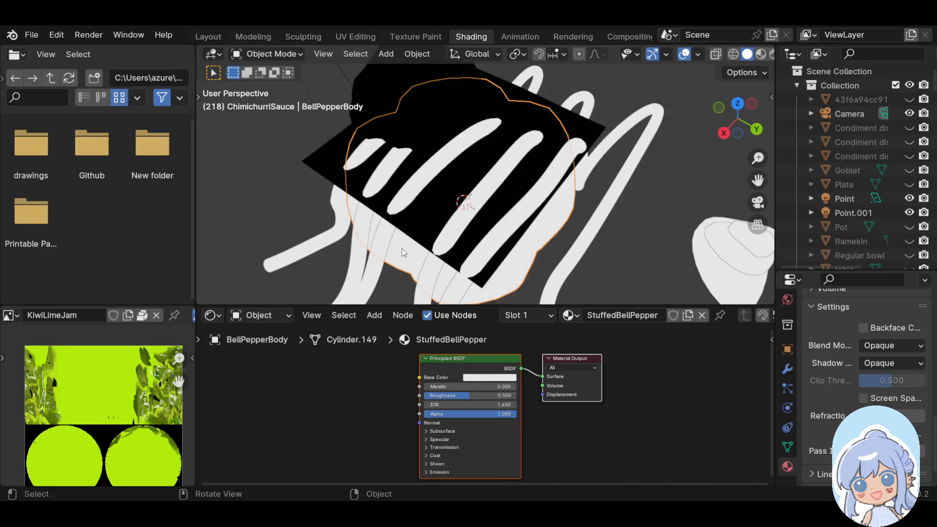
{"action": "left_click", "coordinate": [492, 362]}
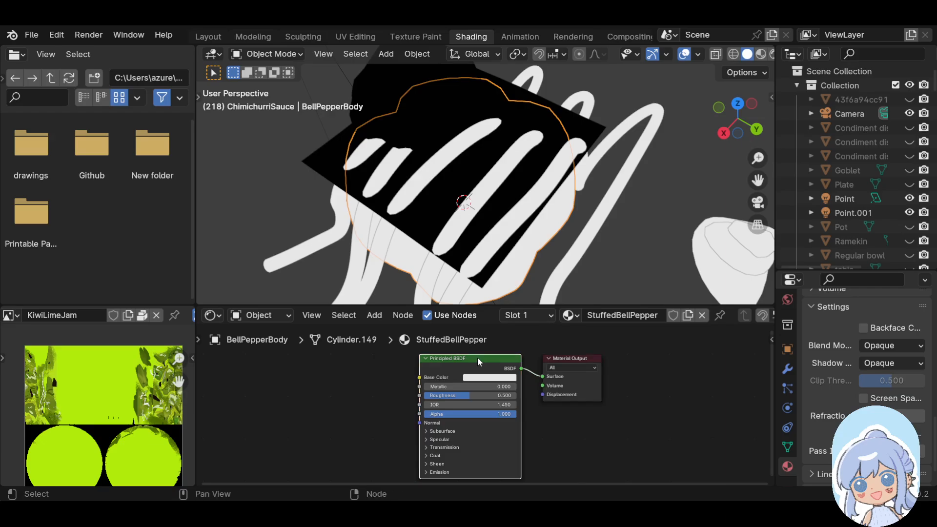
{"action": "key", "text": "ctrl+t"}
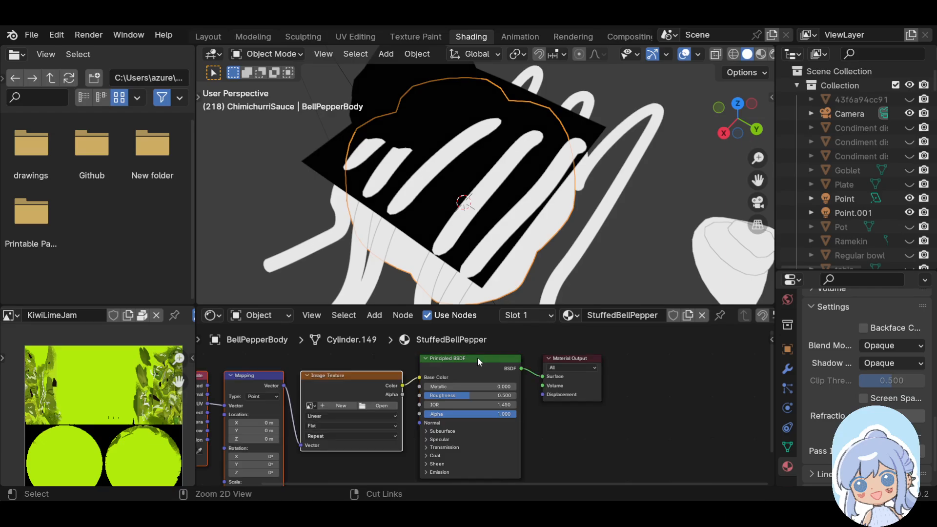
{"action": "left_click", "coordinate": [335, 406]}
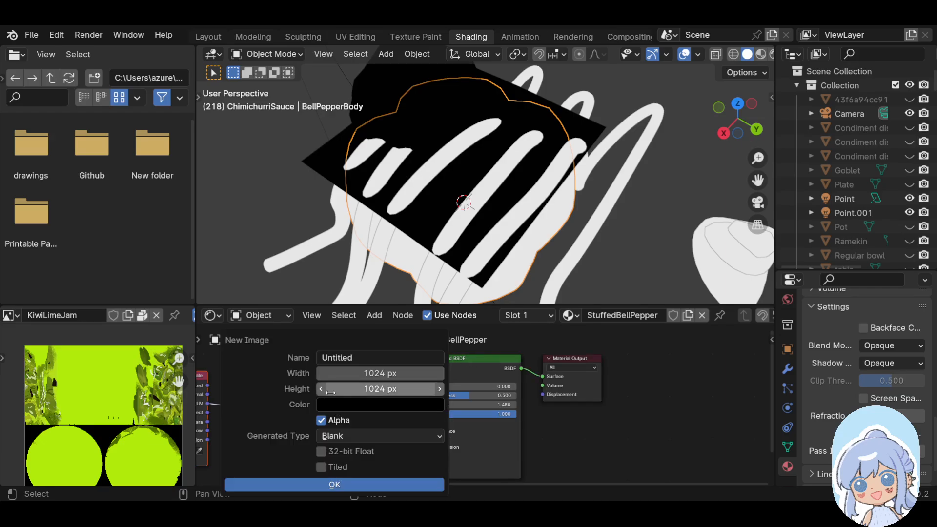
{"action": "left_click", "coordinate": [364, 357]}
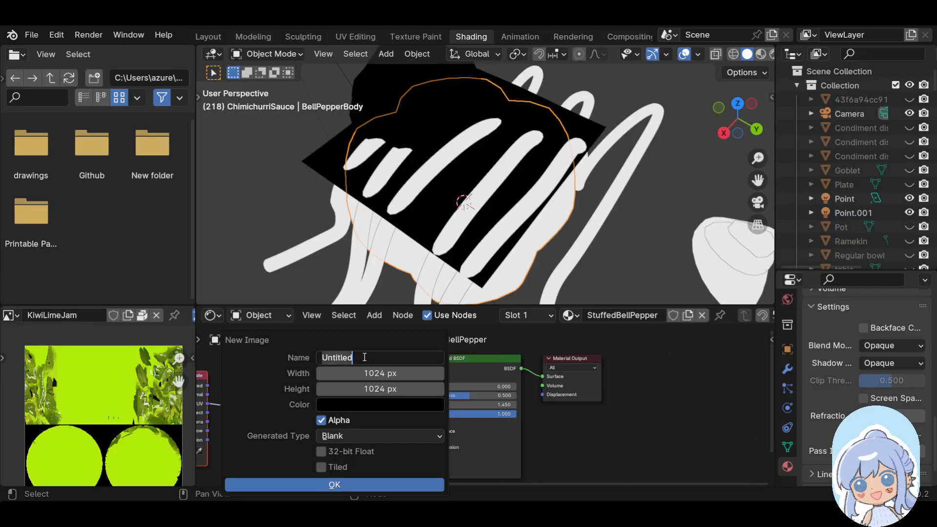
{"action": "type", "text": "Bellpepper"}
{"action": "left_click", "coordinate": [357, 483]}
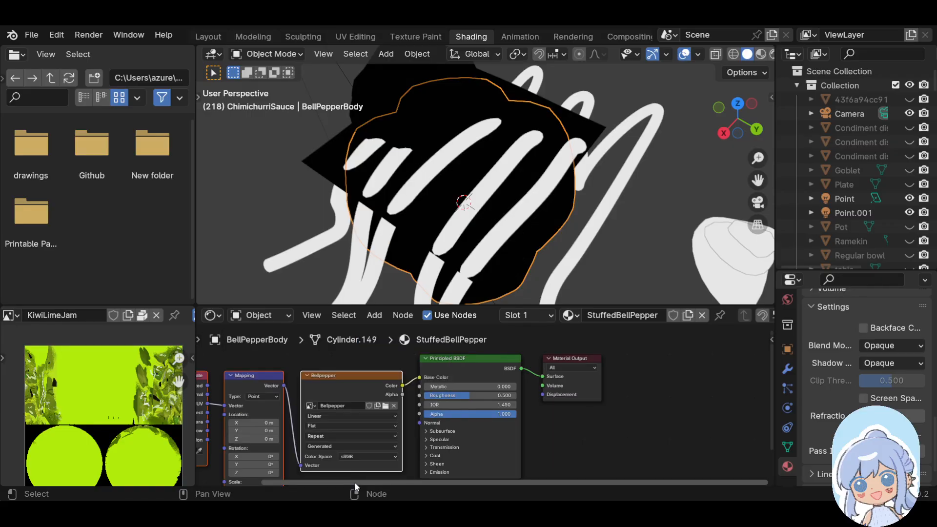
Add a mapped image texture to the chimichurri strands' material with a new 1024 px image named ChimichurriSauce
{"action": "left_click", "coordinate": [363, 243]}
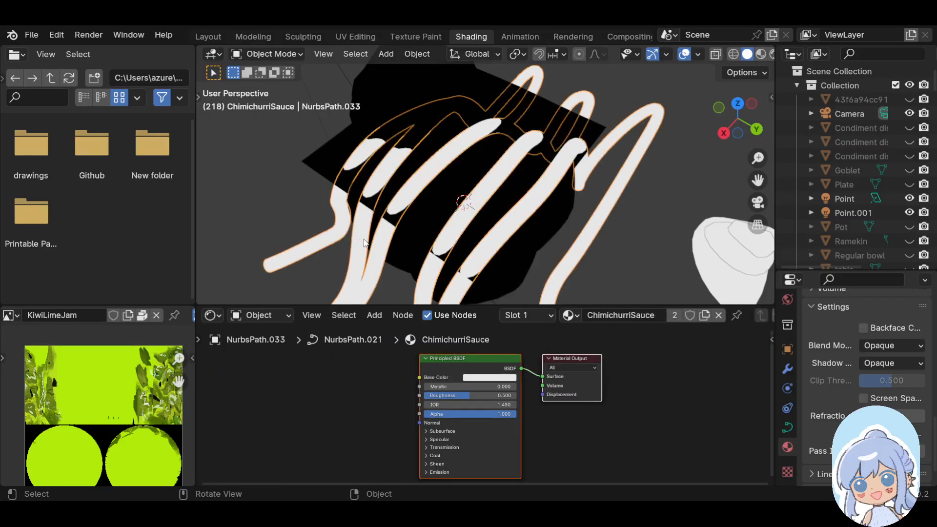
{"action": "left_click", "coordinate": [472, 359]}
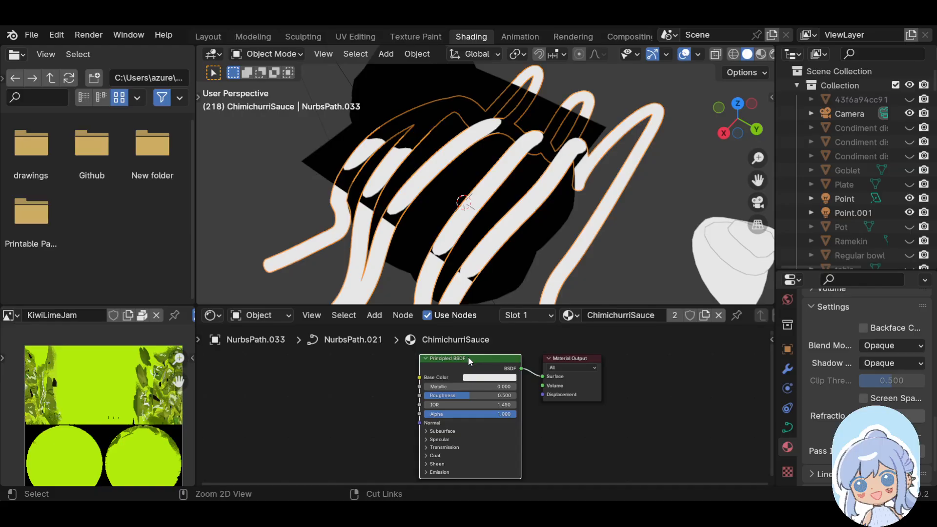
{"action": "key", "text": "ctrl+t"}
{"action": "left_click", "coordinate": [339, 406]}
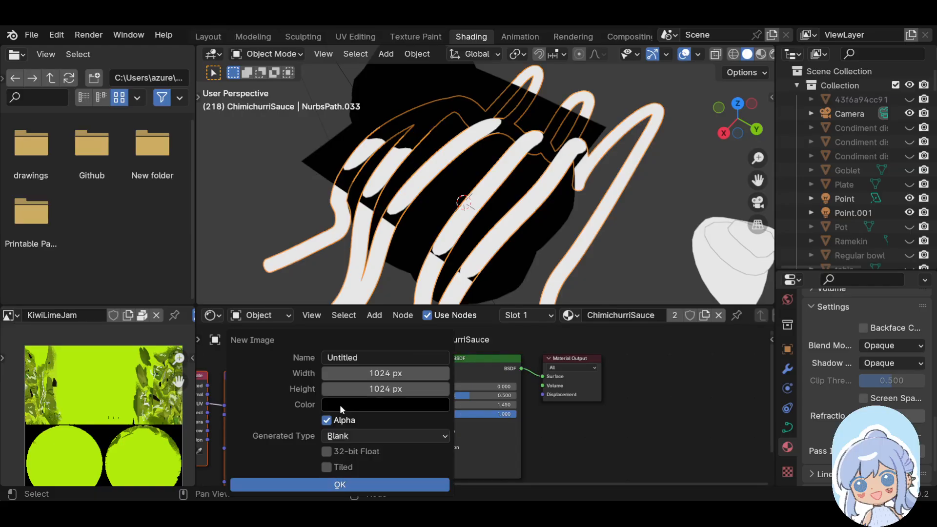
{"action": "left_click", "coordinate": [359, 358]}
{"action": "type", "text": "ChimichurriSauce"}
{"action": "key", "text": "Return"}
{"action": "left_click", "coordinate": [369, 484]}
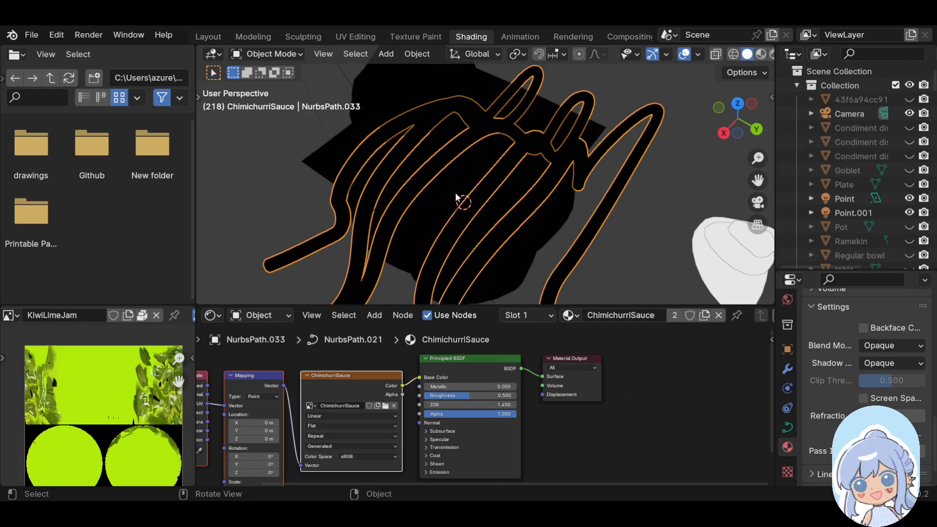
Add a mapped image texture to the mozzarella eye slice's material with a new 1024 px image named MozCheeseSlice
{"action": "middle_click_drag", "start_coordinate": [596, 222], "coordinate": [485, 114], "text": "shift"}
{"action": "scroll", "coordinate": [482, 114], "scroll_direction": "down", "scroll_amount": 2}
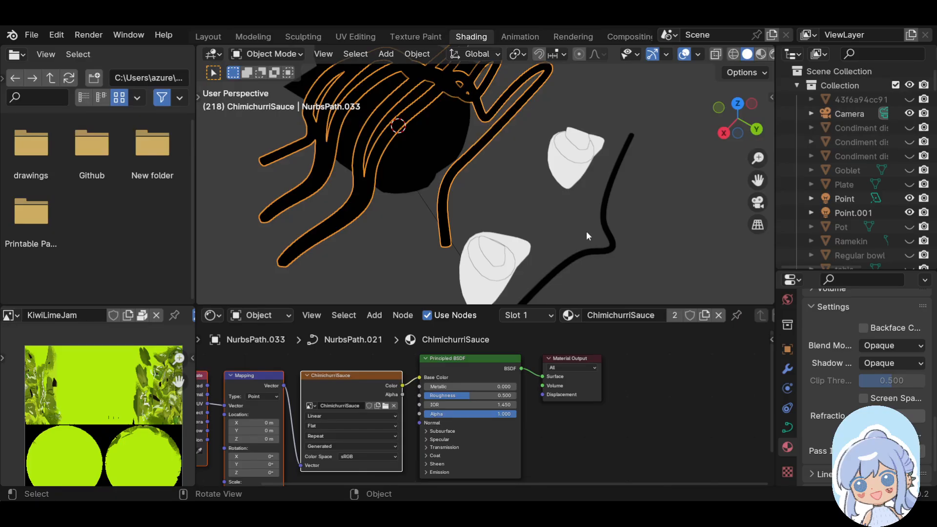
{"action": "left_click", "coordinate": [523, 250]}
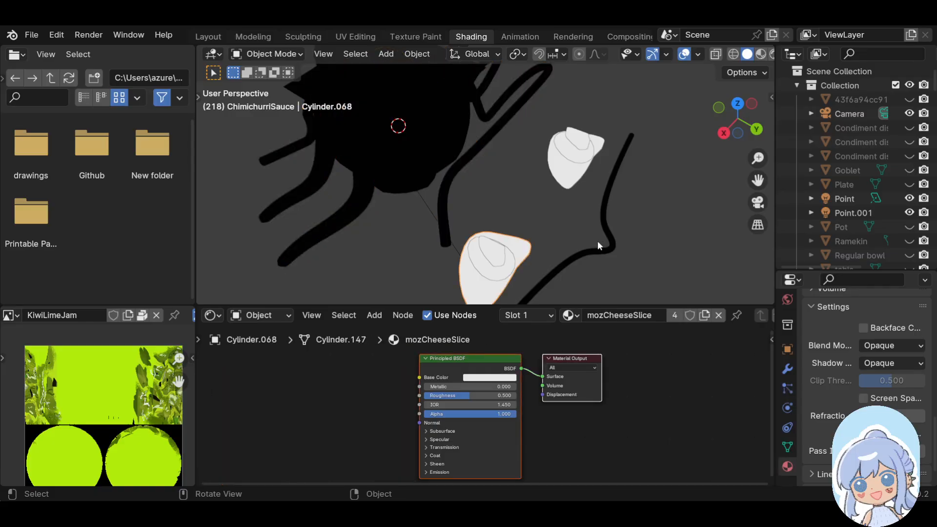
{"action": "left_click", "coordinate": [467, 358]}
{"action": "key", "text": "ctrl+t"}
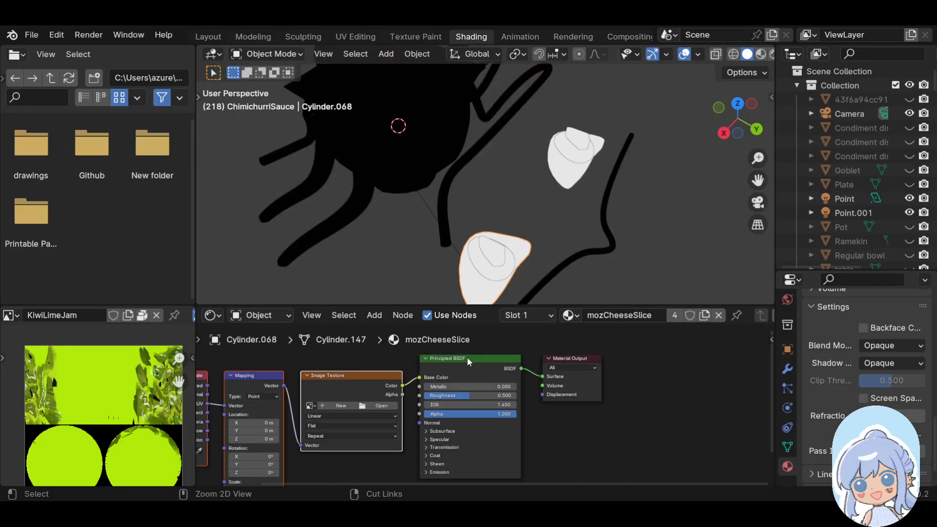
{"action": "left_click", "coordinate": [332, 405]}
{"action": "left_click", "coordinate": [336, 357]}
{"action": "type", "text": "Moz"}
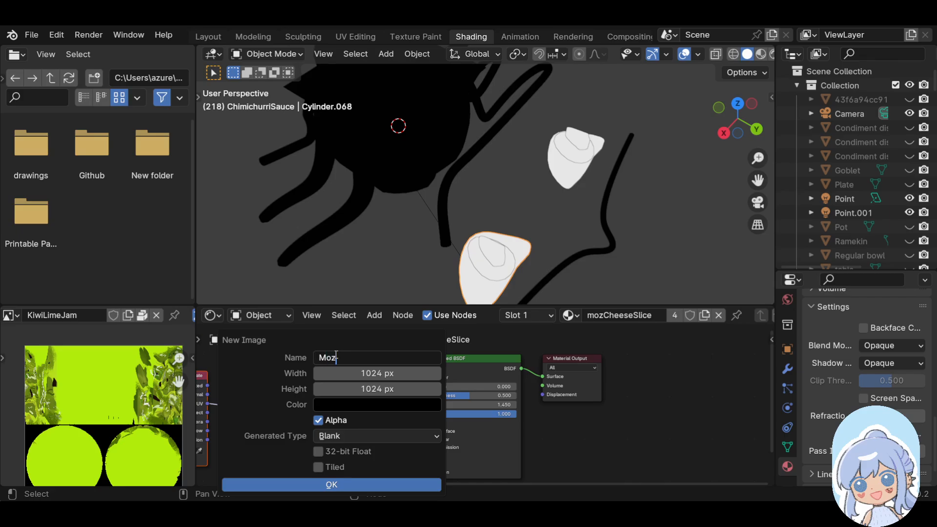
{"action": "type", "text": "CheeseSlice"}
{"action": "key", "text": "Return"}
{"action": "left_click", "coordinate": [332, 485]}
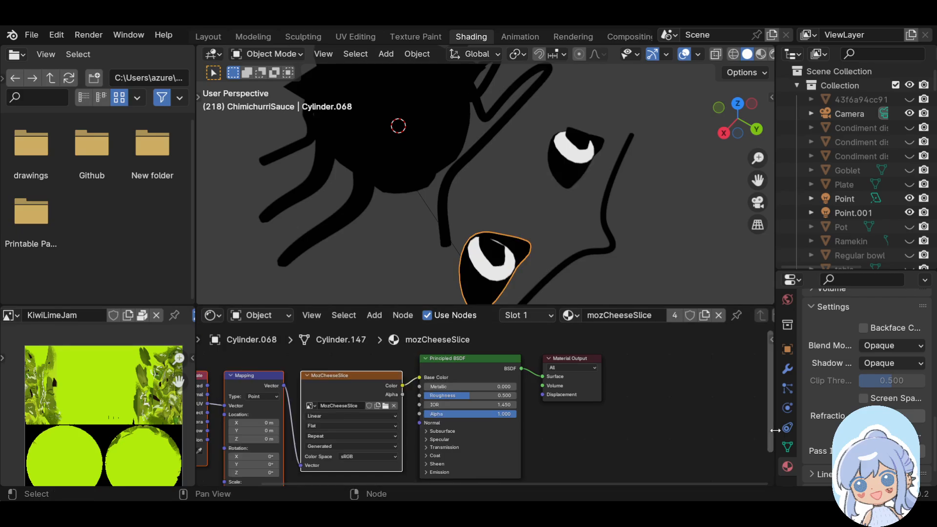
Add a mapped image texture to the cherry tomato slice's material with a new 1024 px image named CherryTomatoesRed
{"action": "left_click", "coordinate": [476, 259]}
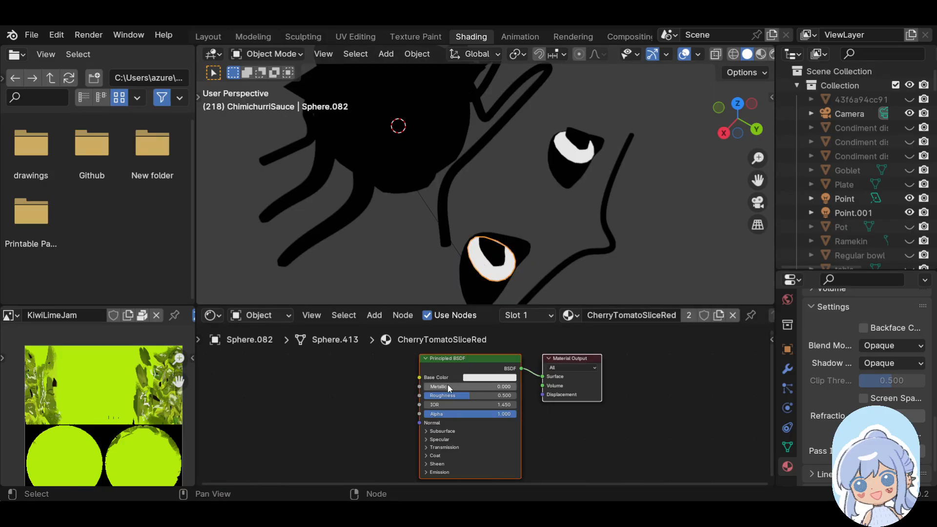
{"action": "key", "text": "ctrl+t"}
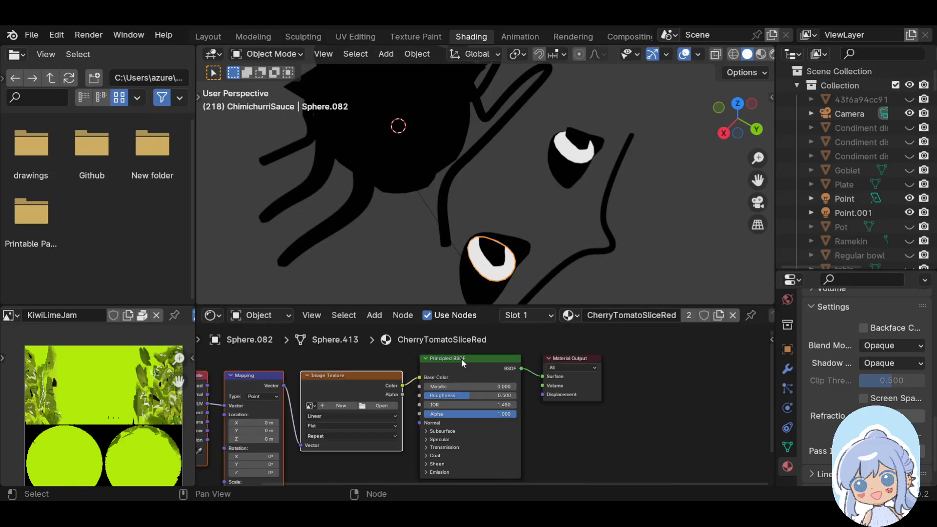
{"action": "left_click", "coordinate": [340, 406]}
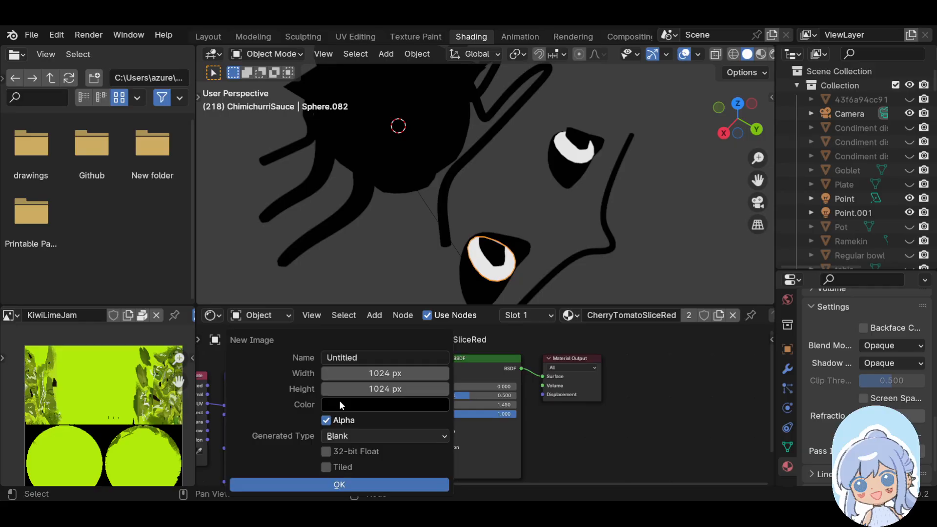
{"action": "left_click", "coordinate": [365, 358]}
{"action": "type", "text": "CherryTomatoesRed"}
{"action": "key", "text": "Return"}
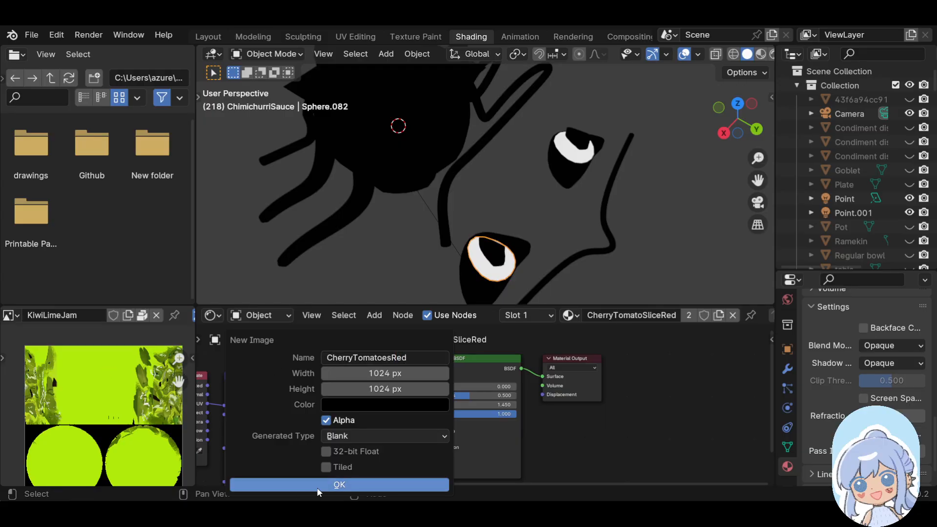
{"action": "left_click", "coordinate": [339, 485]}
With the chimichurri strands selected, go to the UV Editing workspace, leave local view and return to Object Mode
{"action": "left_click", "coordinate": [368, 209]}
{"action": "scroll", "coordinate": [394, 211], "scroll_direction": "down", "scroll_amount": 5}
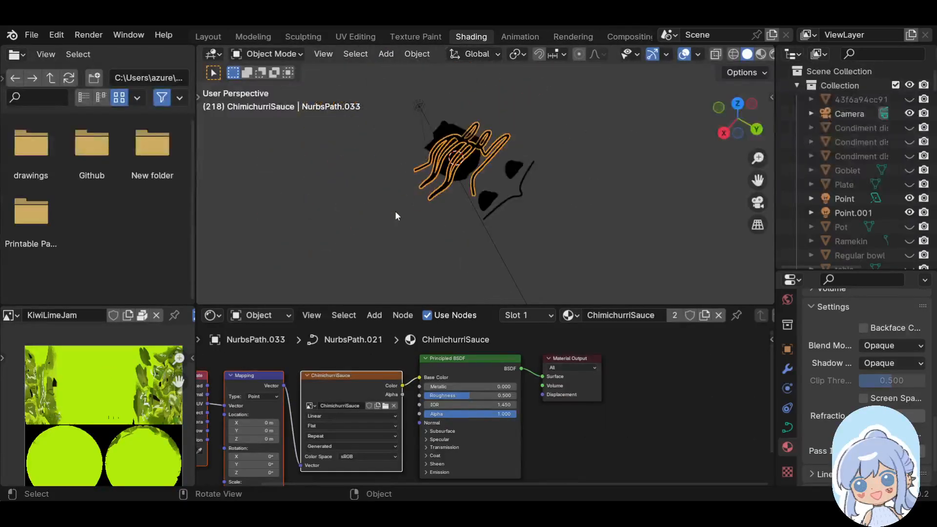
{"action": "middle_click_drag", "start_coordinate": [410, 203], "coordinate": [324, 138]}
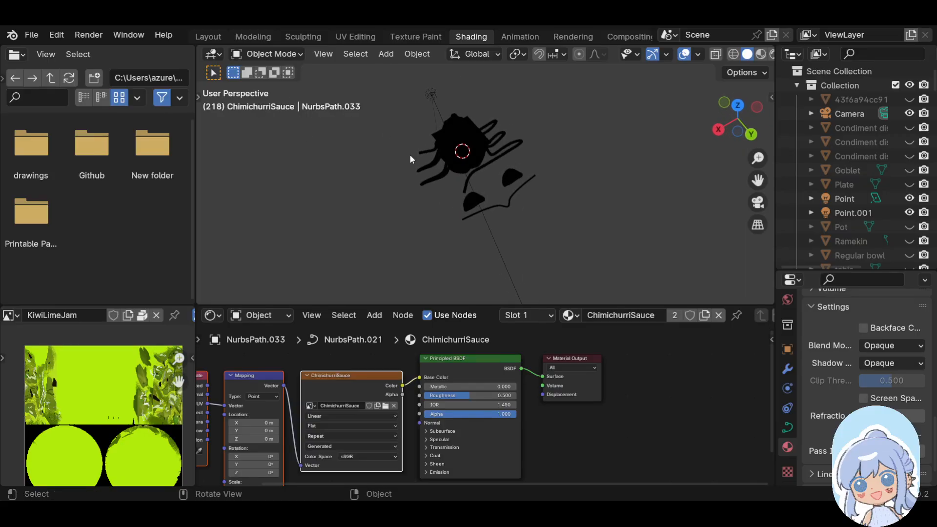
{"action": "scroll", "coordinate": [409, 159], "scroll_direction": "up", "scroll_amount": 6}
{"action": "middle_click_drag", "start_coordinate": [370, 197], "coordinate": [377, 153], "text": "shift"}
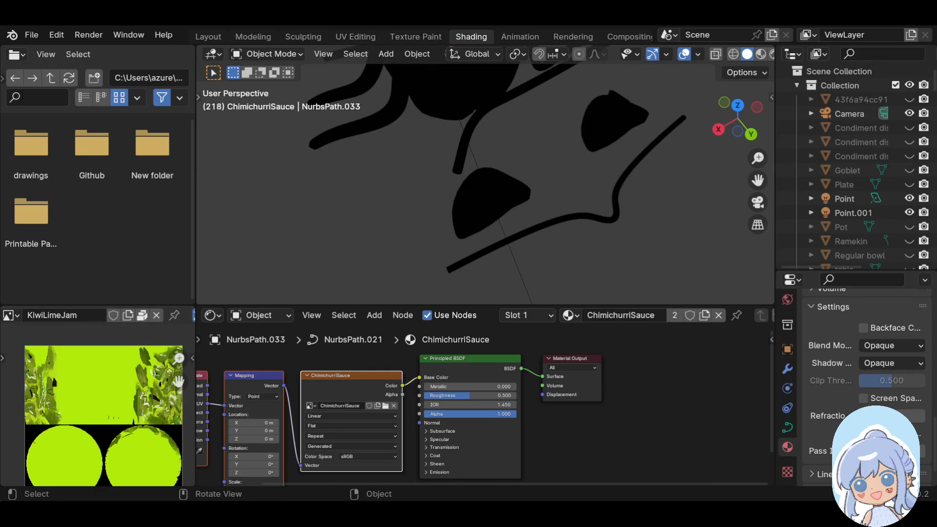
{"action": "left_click", "coordinate": [356, 37]}
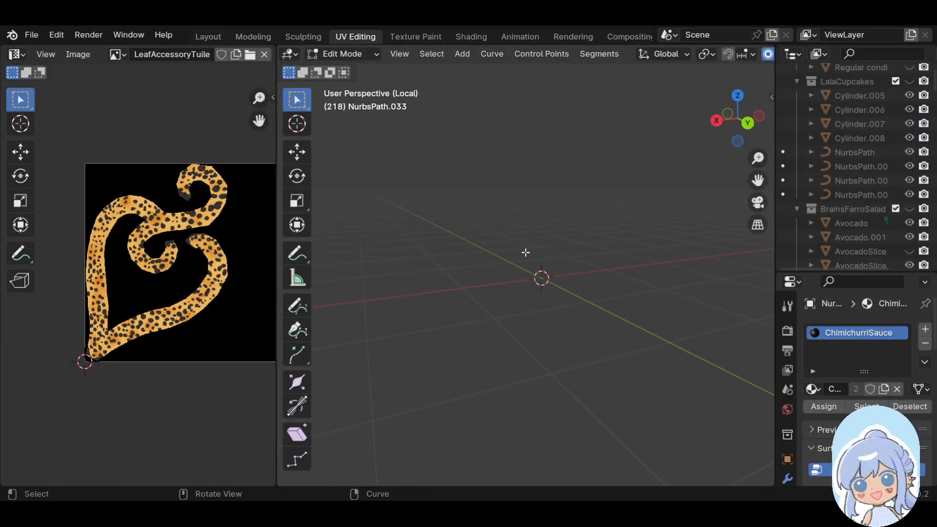
{"action": "key", "text": "KP_Divide"}
{"action": "middle_click_drag", "start_coordinate": [620, 109], "coordinate": [638, 287]}
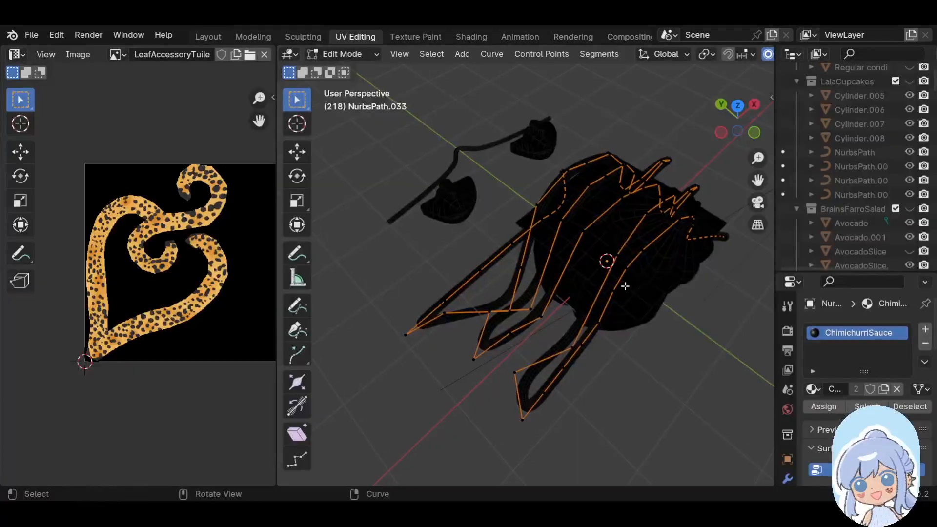
{"action": "middle_click_drag", "start_coordinate": [232, 178], "coordinate": [209, 176]}
{"action": "left_click", "coordinate": [344, 54]}
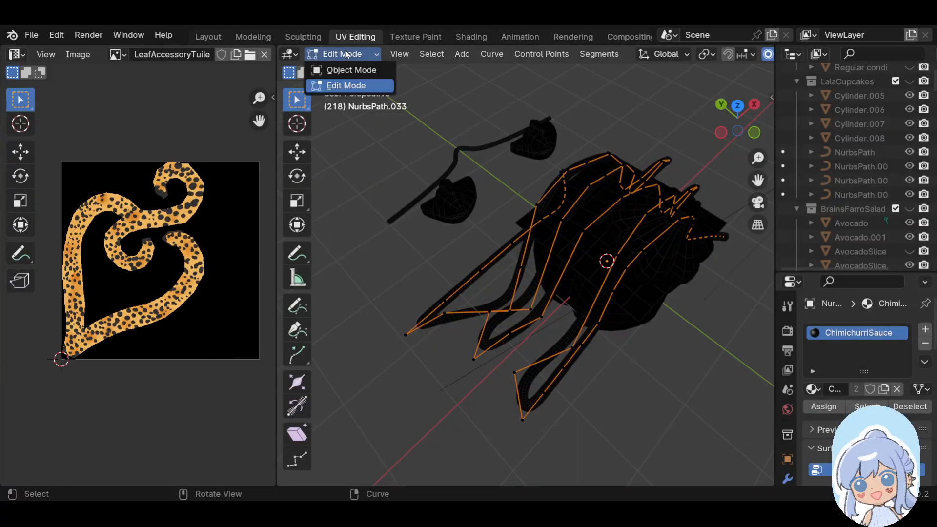
{"action": "left_click", "coordinate": [344, 69]}
Examine the mozzarella eye slice's UV layout in Edit Mode and return to Object Mode
{"action": "left_click", "coordinate": [476, 191]}
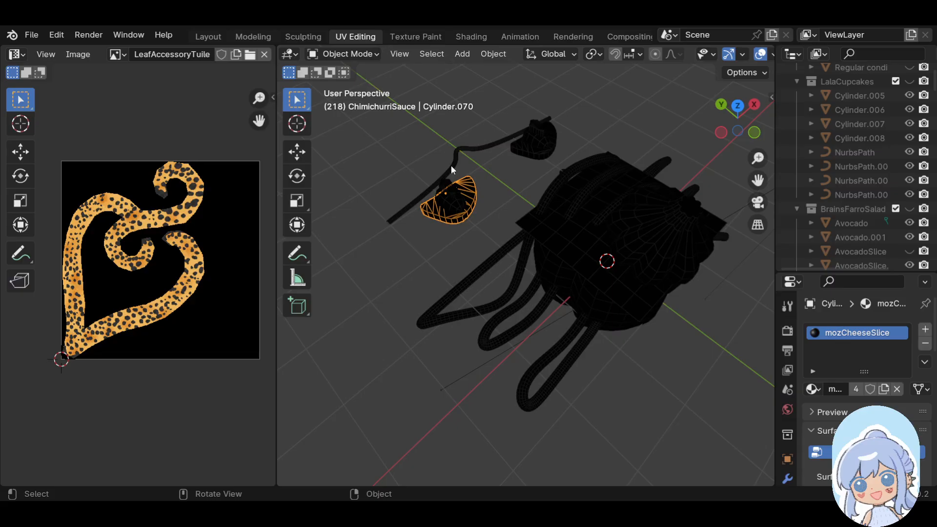
{"action": "left_click", "coordinate": [343, 54]}
{"action": "left_click", "coordinate": [349, 84]}
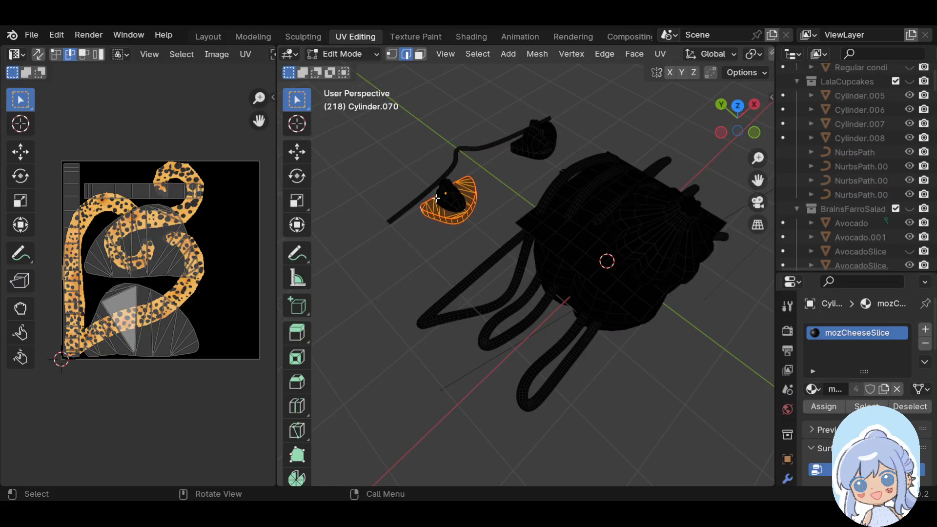
{"action": "scroll", "coordinate": [125, 240], "scroll_direction": "up", "scroll_amount": 3}
{"action": "scroll", "coordinate": [125, 242], "scroll_direction": "down", "scroll_amount": 2}
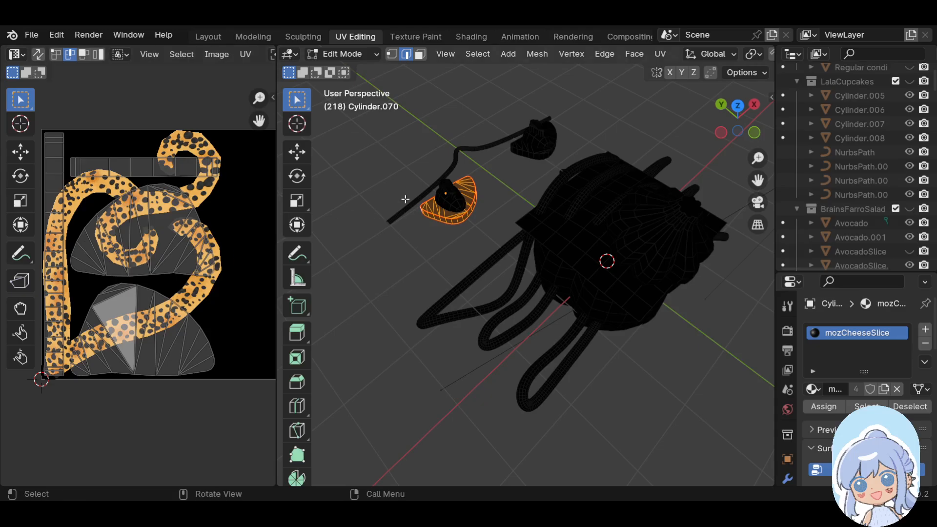
{"action": "left_click", "coordinate": [343, 54]}
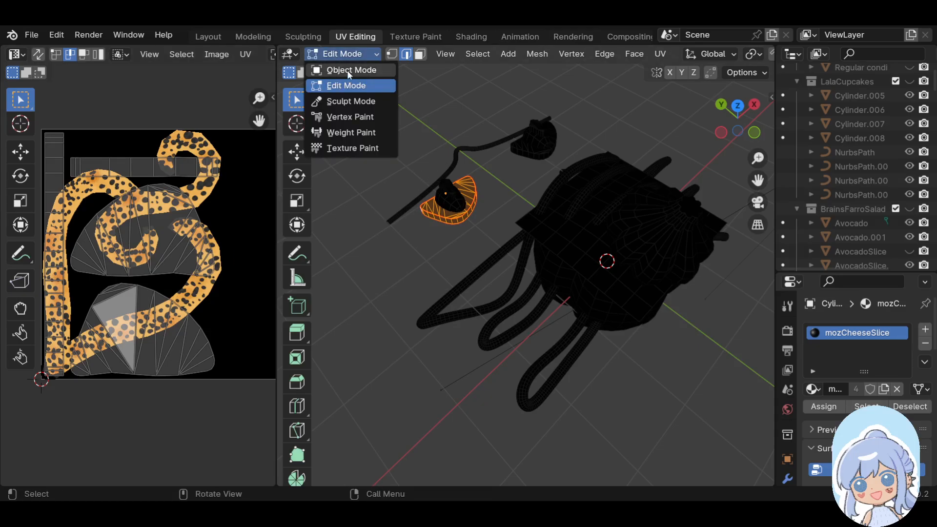
{"action": "left_click", "coordinate": [347, 71]}
Check the chimichurri mouth curve in Edit Mode for a UV layout and return to Object Mode
{"action": "left_click", "coordinate": [464, 151]}
{"action": "left_click", "coordinate": [338, 54]}
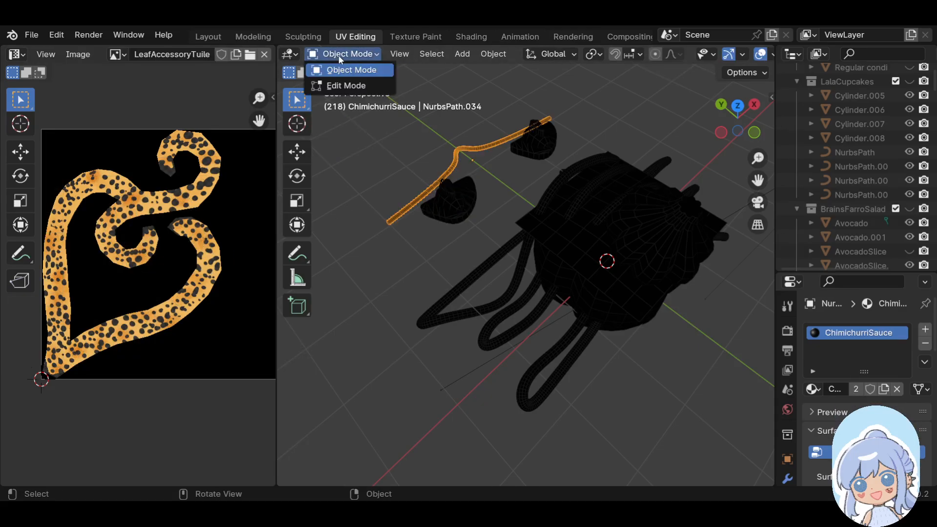
{"action": "left_click", "coordinate": [342, 84]}
{"action": "left_click", "coordinate": [341, 55]}
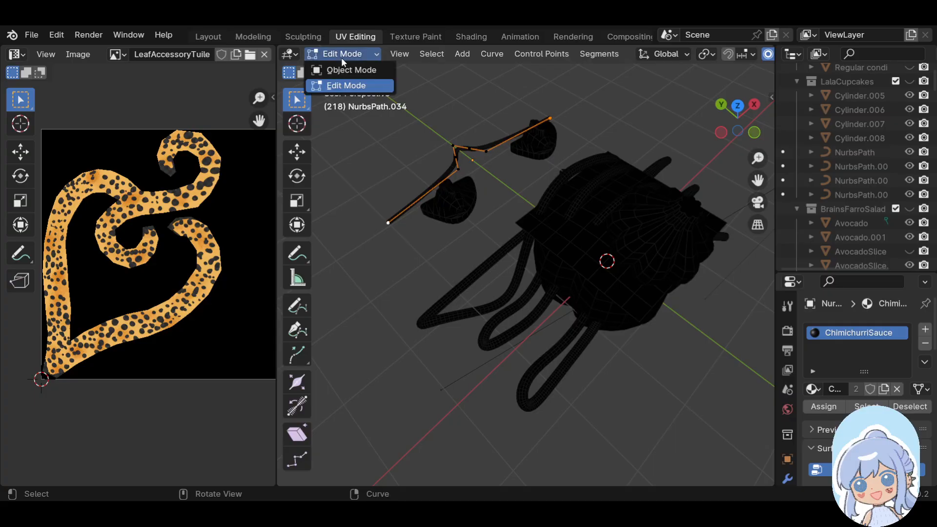
{"action": "left_click", "coordinate": [344, 69]}
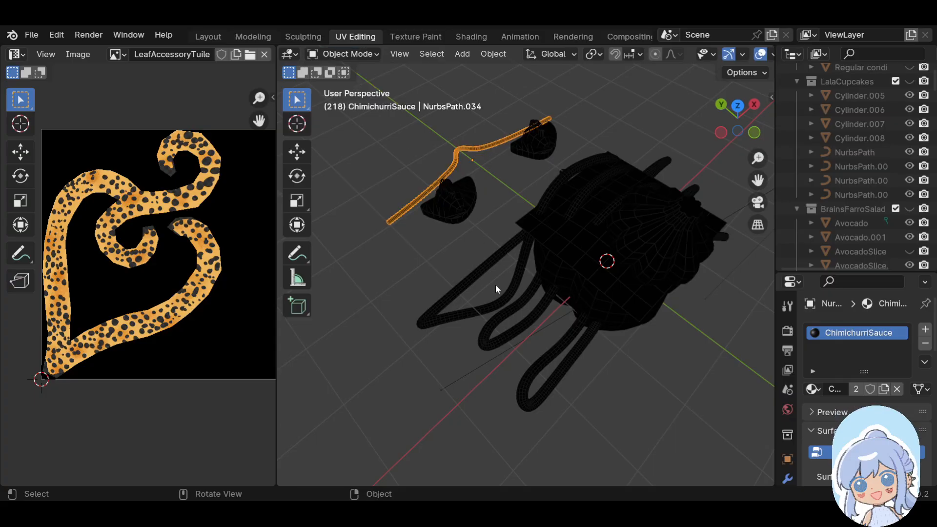
Unwrap all faces of the cheese sheet with the Angle Based method and return to Object Mode
{"action": "left_click", "coordinate": [524, 222]}
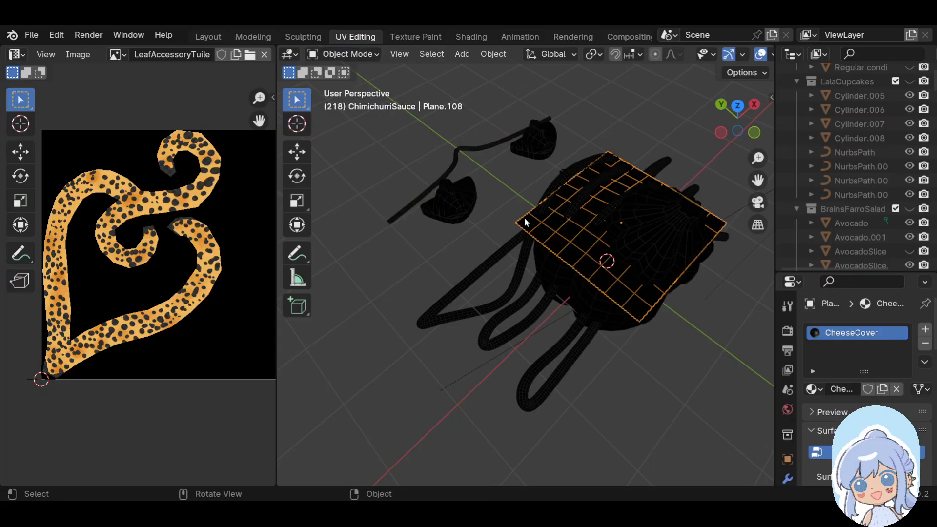
{"action": "left_click", "coordinate": [342, 53]}
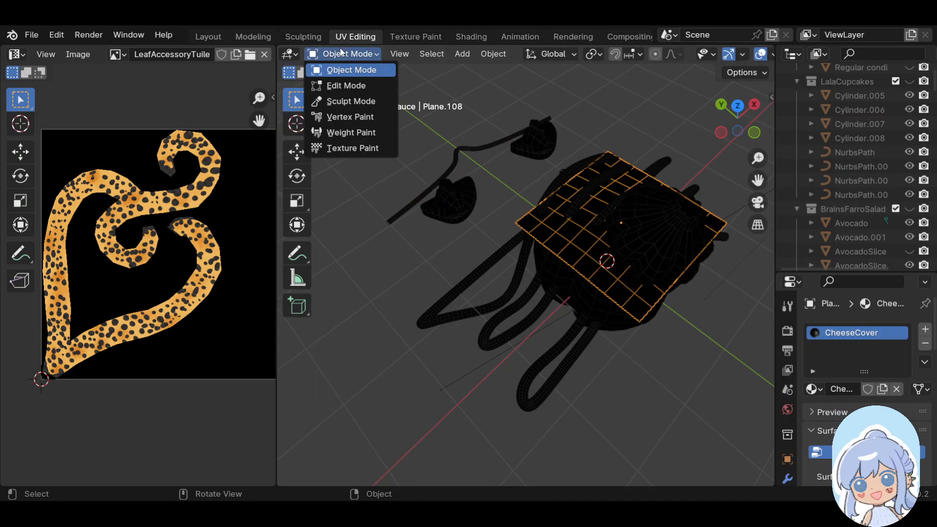
{"action": "left_click", "coordinate": [345, 85]}
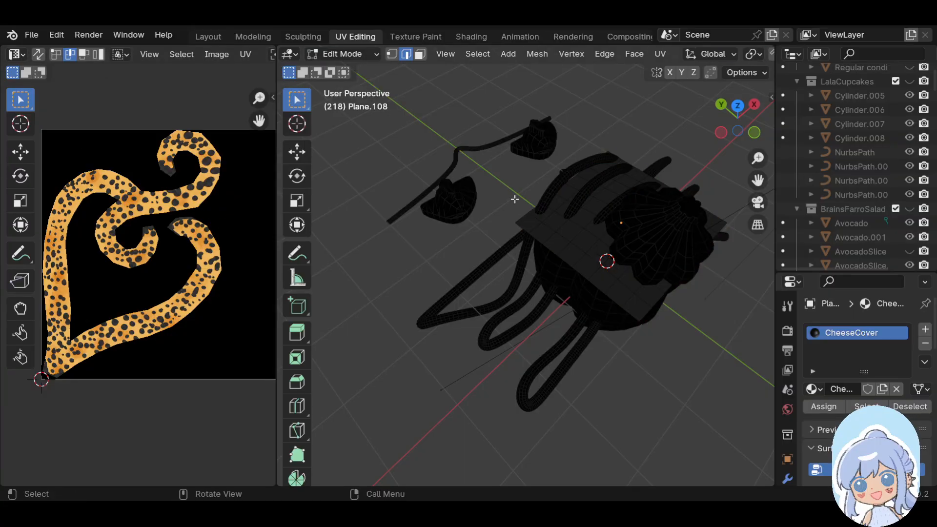
{"action": "key", "text": "a"}
{"action": "key", "text": "u"}
{"action": "left_click", "coordinate": [587, 194]}
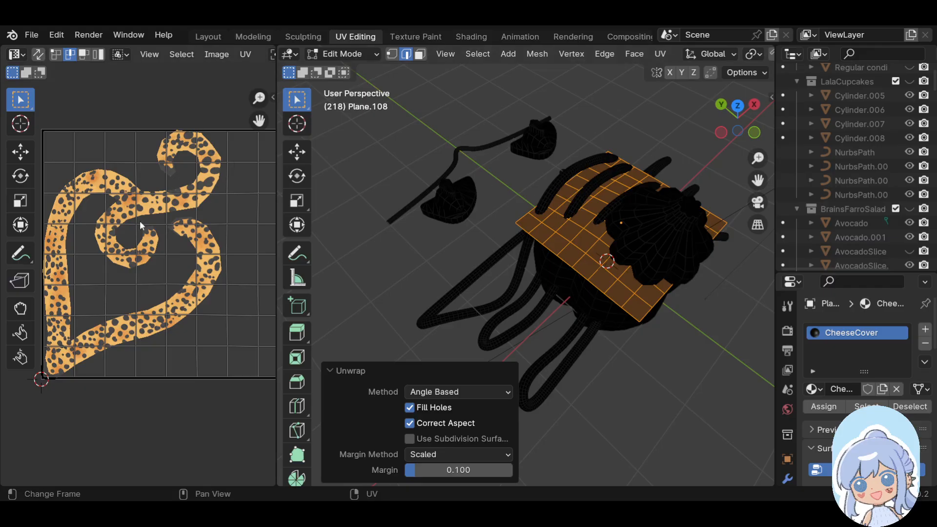
{"action": "middle_click_drag", "start_coordinate": [651, 324], "coordinate": [584, 300], "text": "shift"}
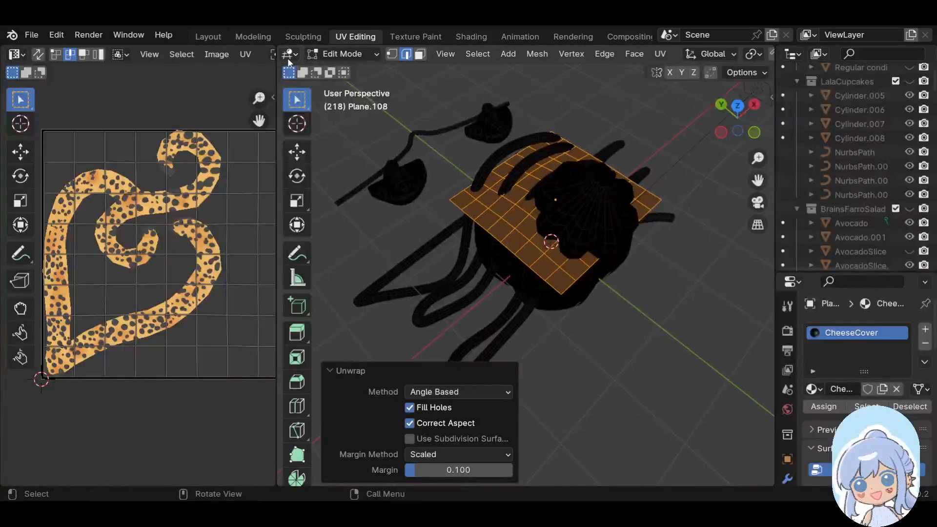
{"action": "left_click", "coordinate": [332, 54]}
{"action": "left_click", "coordinate": [344, 69]}
Select the herb-bundle bulb on top of the cheese sheet
{"action": "left_click", "coordinate": [605, 226]}
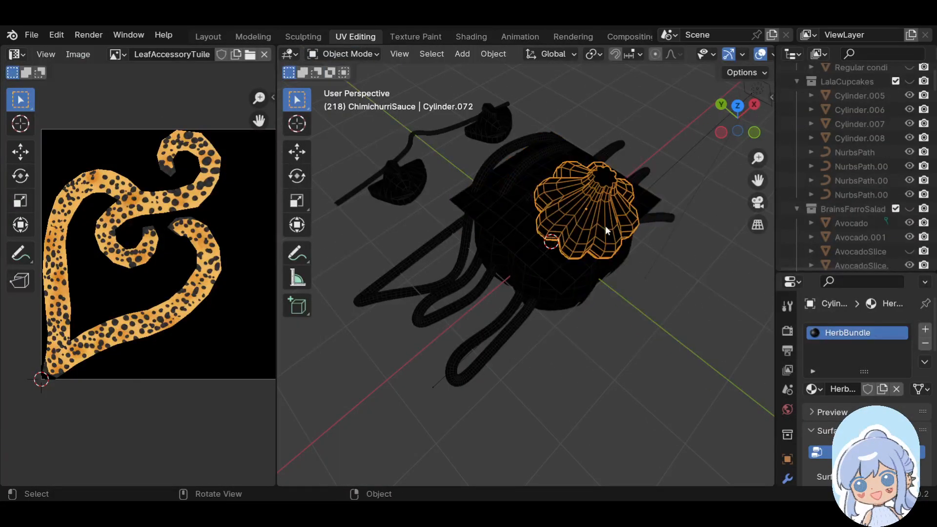
Unwrap the UVs of the selected ribbed HerbBundle mesh and return to Object Mode
{"action": "left_click", "coordinate": [350, 53]}
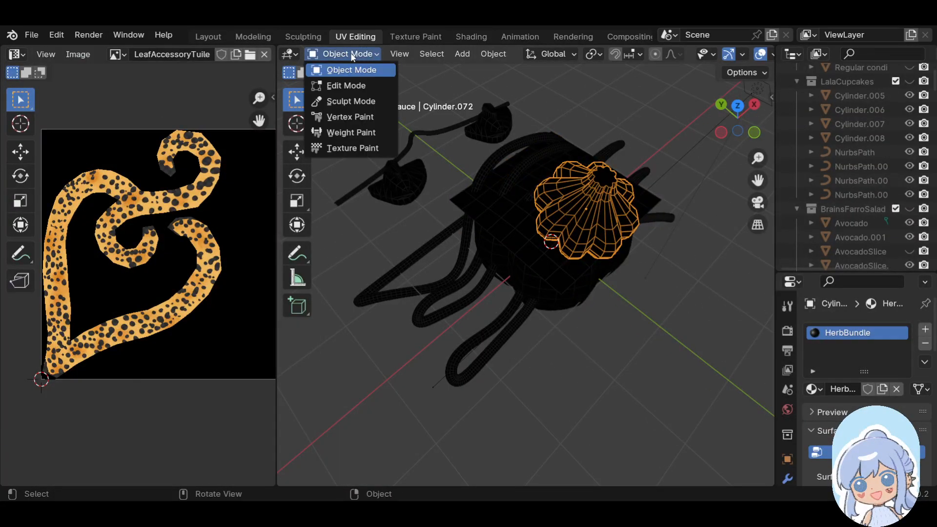
{"action": "left_click", "coordinate": [356, 85]}
{"action": "key", "text": "u"}
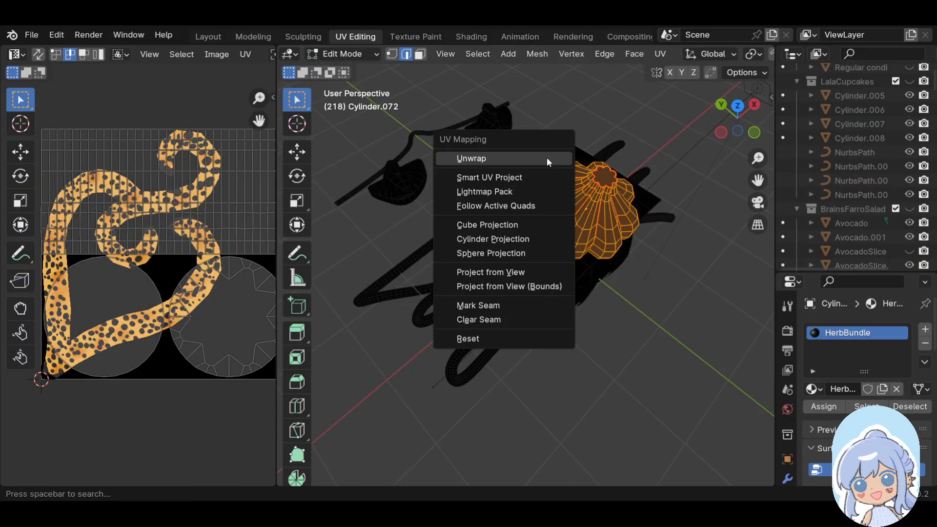
{"action": "left_click", "coordinate": [508, 157]}
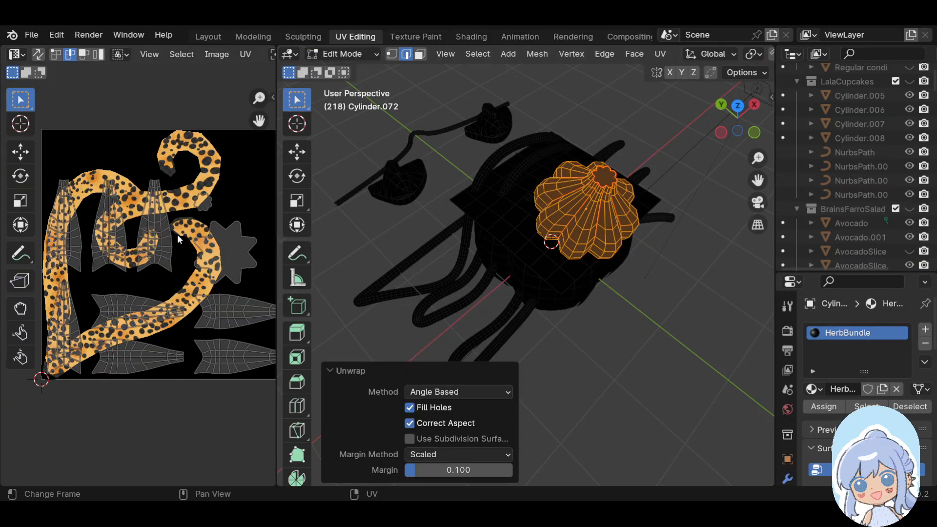
{"action": "middle_click_drag", "start_coordinate": [504, 301], "coordinate": [432, 264]}
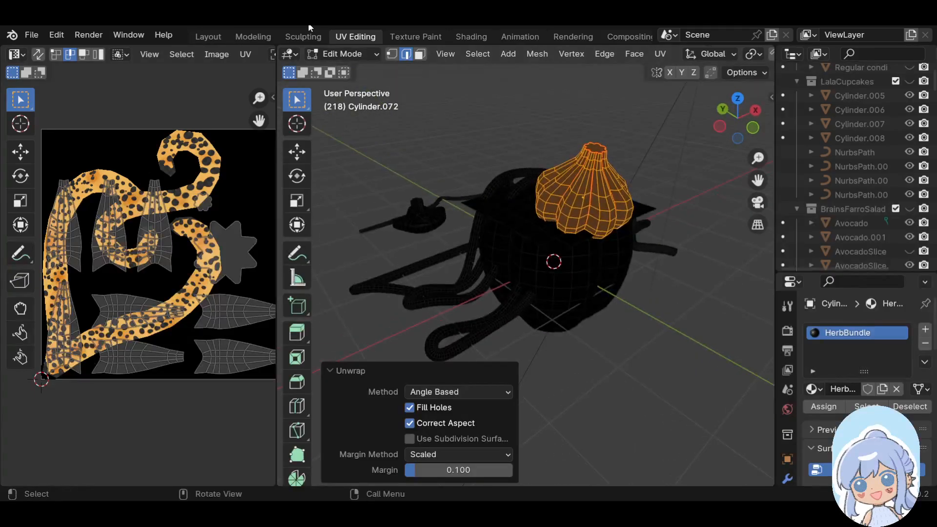
{"action": "left_click", "coordinate": [342, 53]}
{"action": "left_click", "coordinate": [342, 67]}
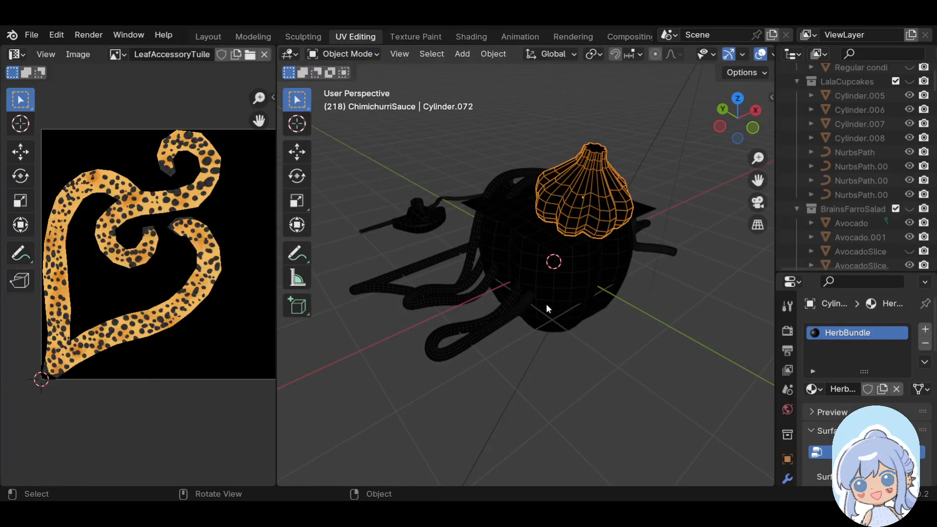
Unwrap the UVs of the BellPepperBody mesh and return to Object Mode
{"action": "left_click", "coordinate": [564, 310]}
{"action": "left_click", "coordinate": [349, 54]}
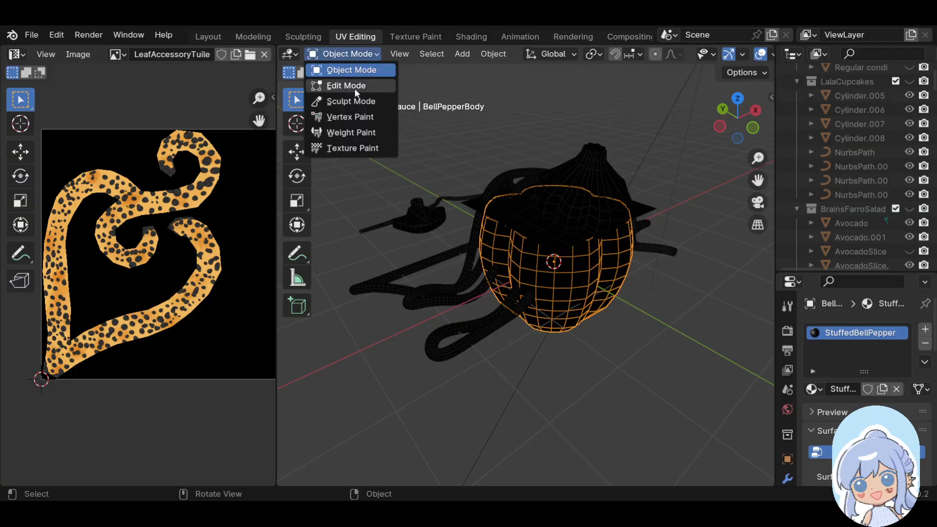
{"action": "left_click", "coordinate": [341, 83]}
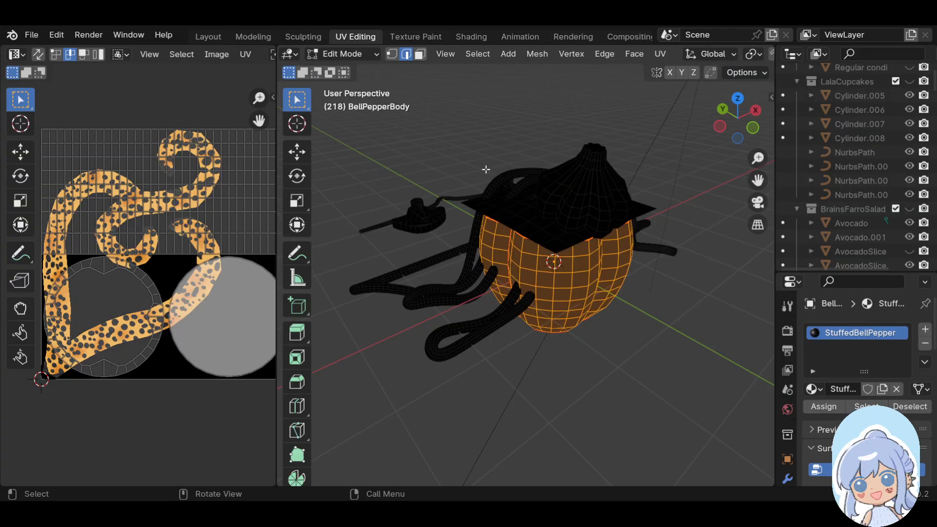
{"action": "key", "text": "u"}
{"action": "left_click", "coordinate": [422, 166]}
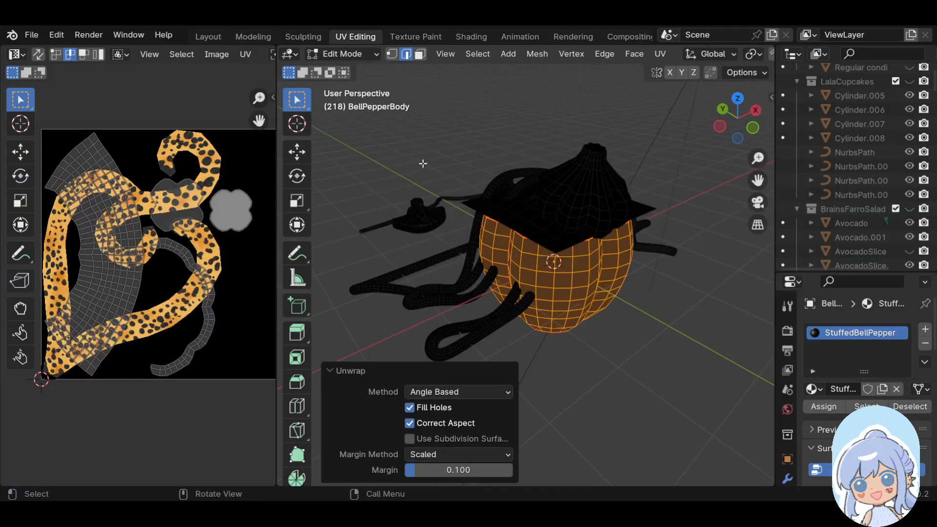
{"action": "middle_click_drag", "start_coordinate": [556, 278], "coordinate": [537, 217]}
{"action": "left_click", "coordinate": [342, 53]}
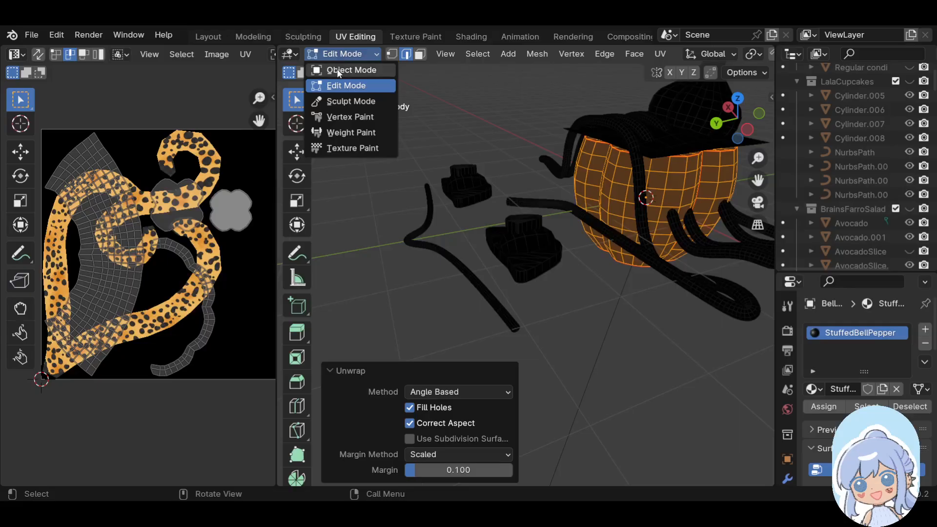
{"action": "left_click", "coordinate": [338, 72]}
Switch to the Texture Paint workspace and replace the Bulbasaur reference with the caprese salad image c8b5e4a0f6d9cf812f114669ecdc53af.png
{"action": "middle_click_drag", "start_coordinate": [360, 246], "coordinate": [442, 273]}
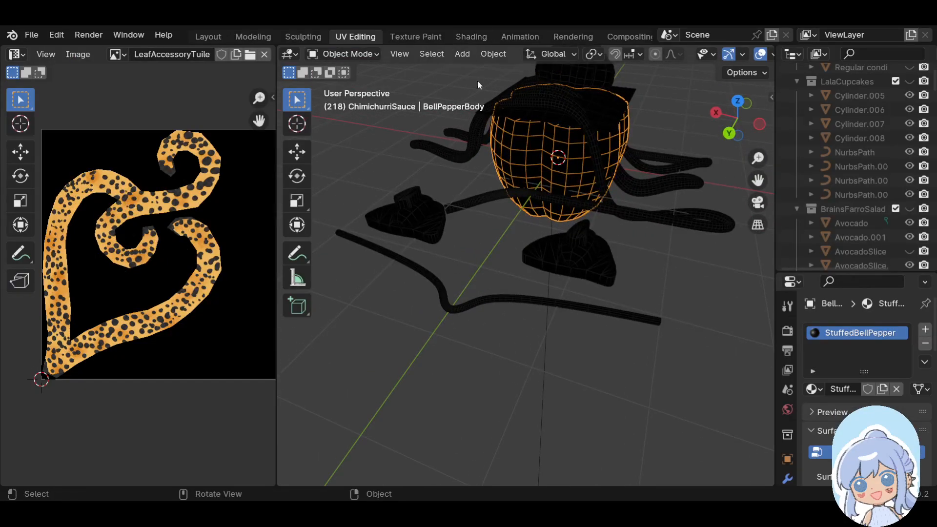
{"action": "left_click", "coordinate": [416, 37]}
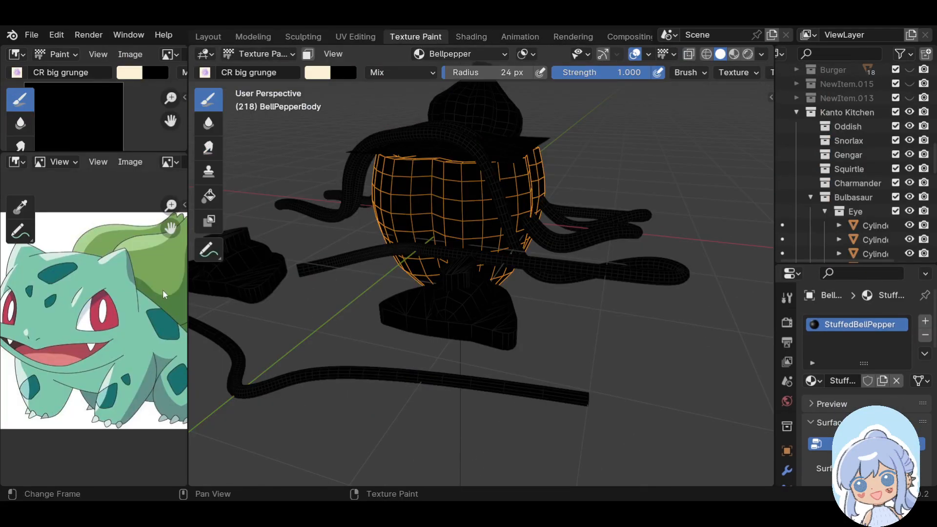
{"action": "middle_click_drag", "start_coordinate": [297, 268], "coordinate": [229, 313]}
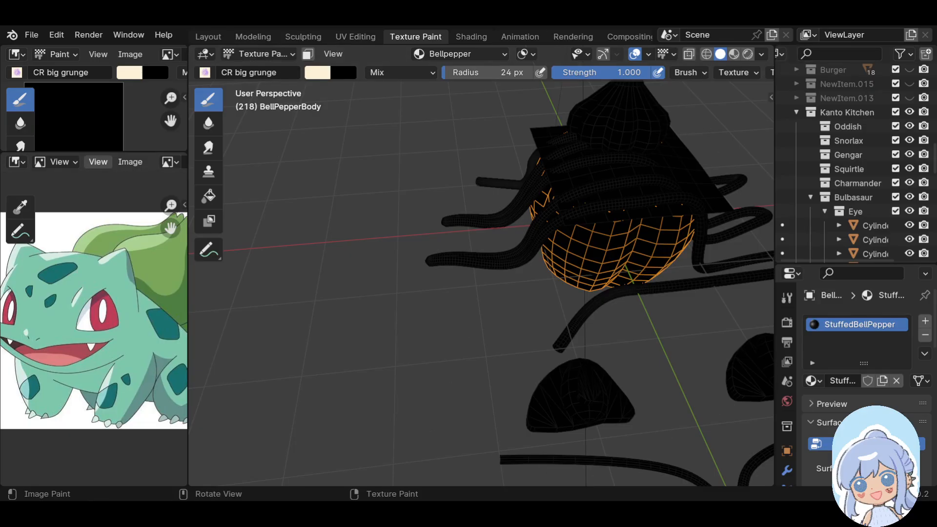
{"action": "scroll", "coordinate": [55, 162], "scroll_direction": "down", "scroll_amount": 8}
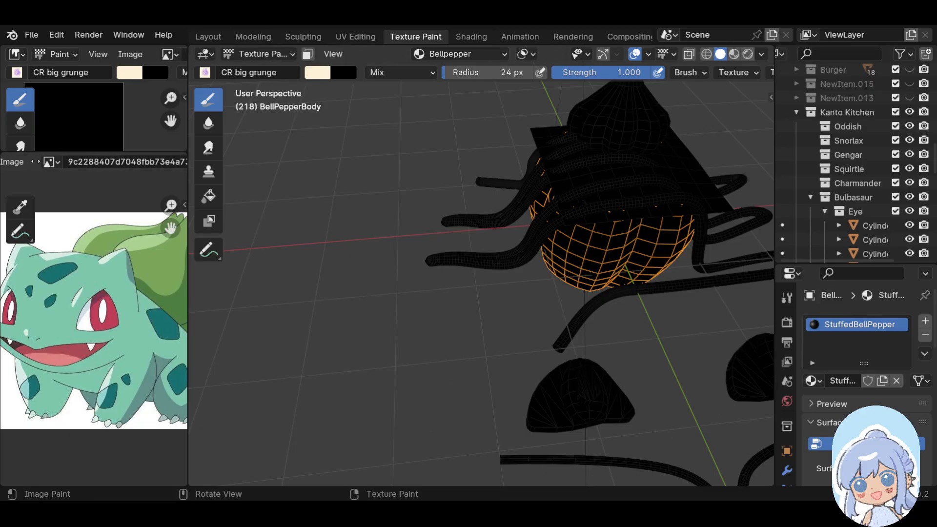
{"action": "left_click", "coordinate": [47, 161]}
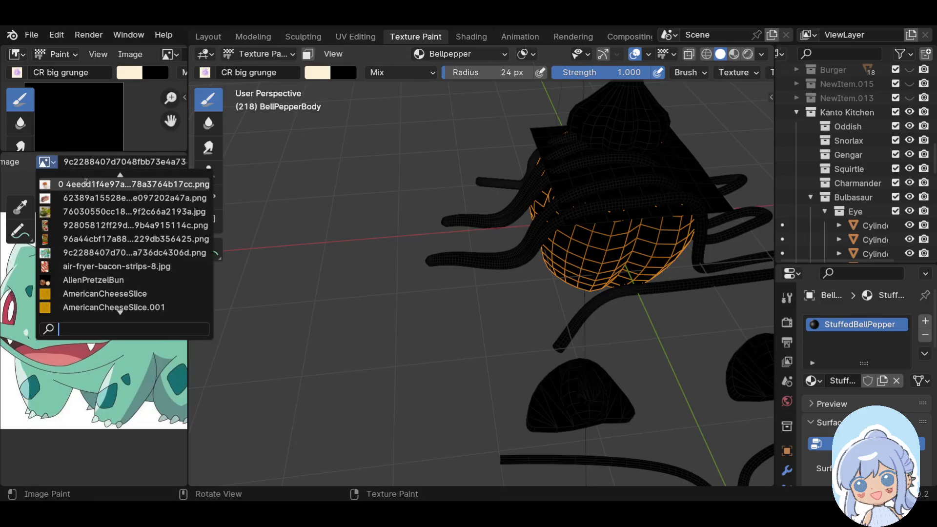
{"action": "left_click", "coordinate": [165, 163]}
{"action": "middle_click_drag", "start_coordinate": [166, 163], "coordinate": [29, 173]}
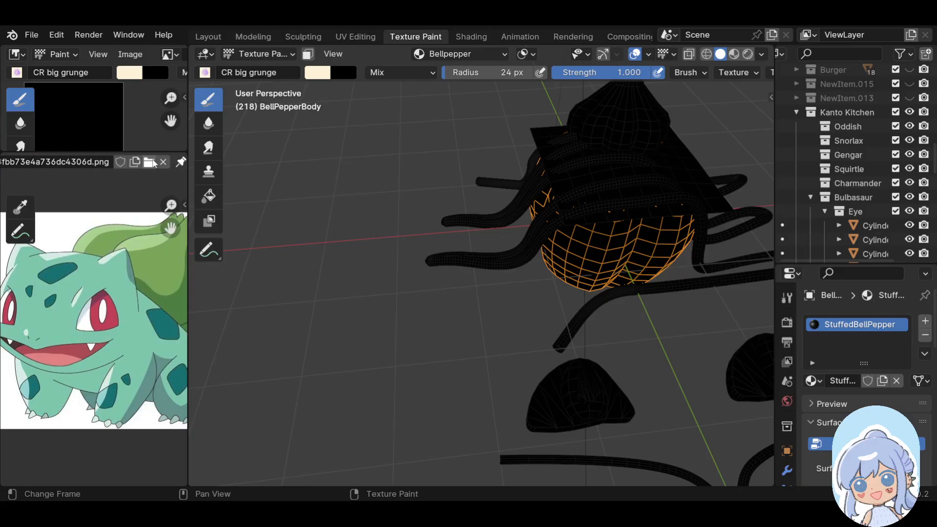
{"action": "left_click", "coordinate": [700, 458]}
{"action": "scroll", "coordinate": [83, 229], "scroll_direction": "down", "scroll_amount": 2}
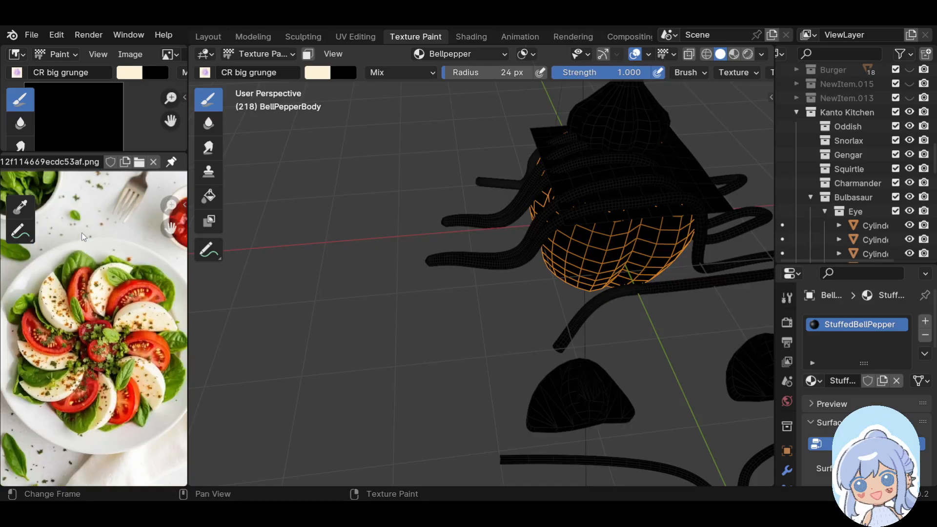
{"action": "scroll", "coordinate": [81, 232], "scroll_direction": "up", "scroll_amount": 1}
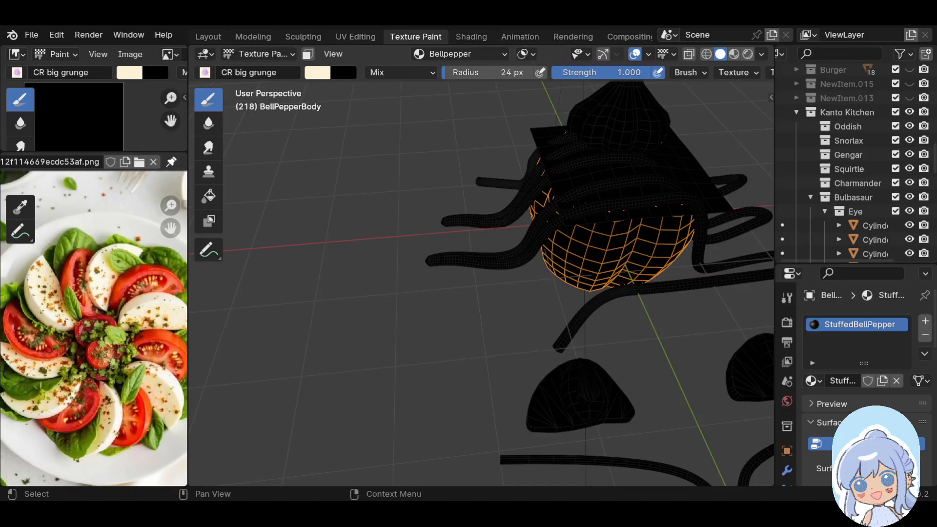
Return to Object Mode and isolate one of the mozzarella slices, Cylinder.068, in local view
{"action": "middle_click_drag", "start_coordinate": [590, 233], "coordinate": [256, 119]}
{"action": "left_click", "coordinate": [264, 54]}
{"action": "left_click", "coordinate": [273, 70]}
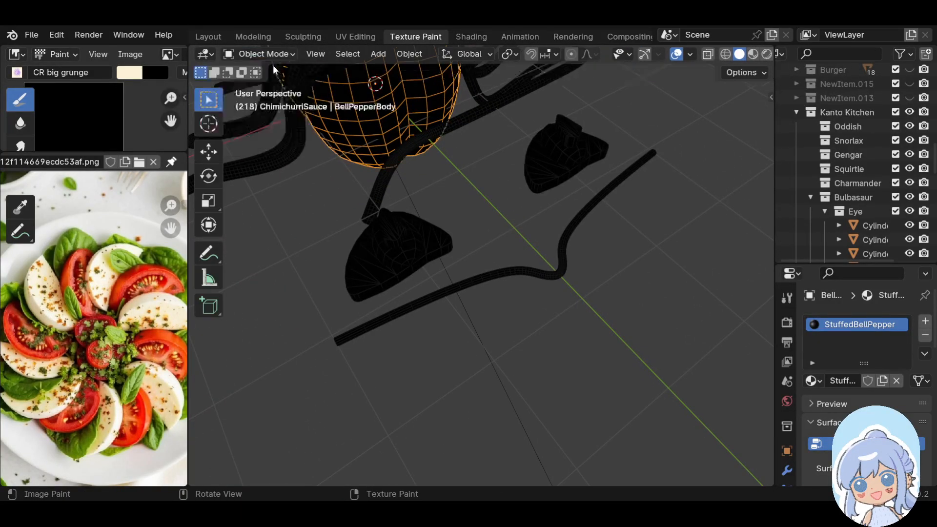
{"action": "left_click", "coordinate": [371, 274]}
{"action": "middle_click_drag", "start_coordinate": [431, 225], "coordinate": [475, 264], "text": "shift"}
{"action": "scroll", "coordinate": [476, 268], "scroll_direction": "up", "scroll_amount": 3}
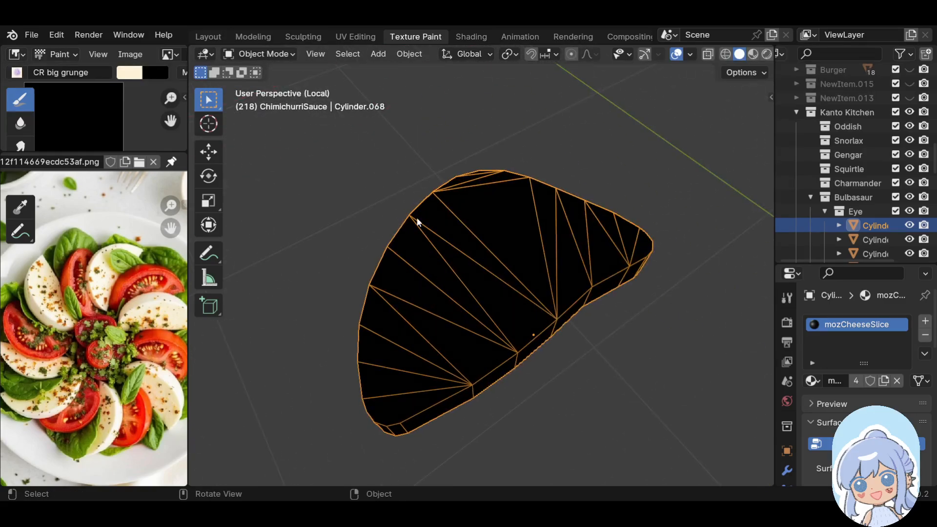
Widen the reference image area and examine the colour and seasoning of the mozzarella slices up close
{"action": "scroll", "coordinate": [120, 264], "scroll_direction": "up", "scroll_amount": 2}
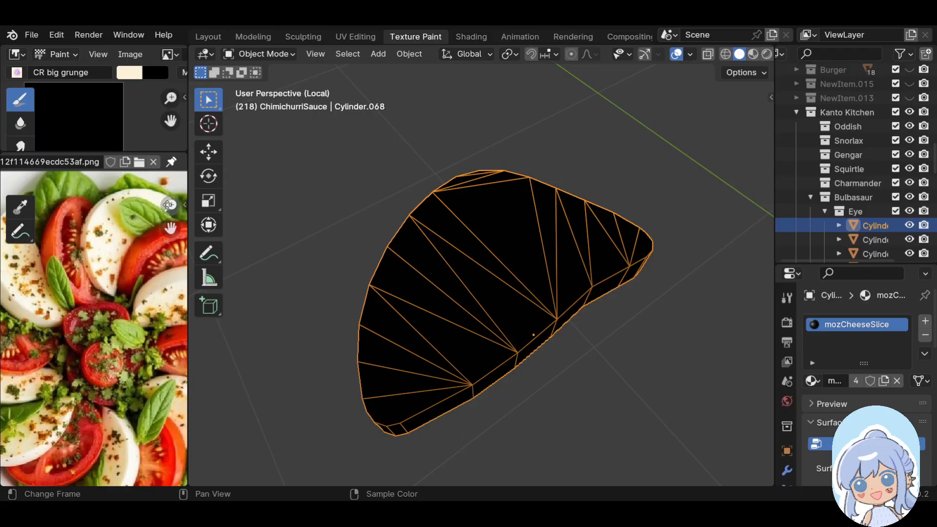
{"action": "left_click_drag", "start_coordinate": [187, 277], "coordinate": [425, 280]}
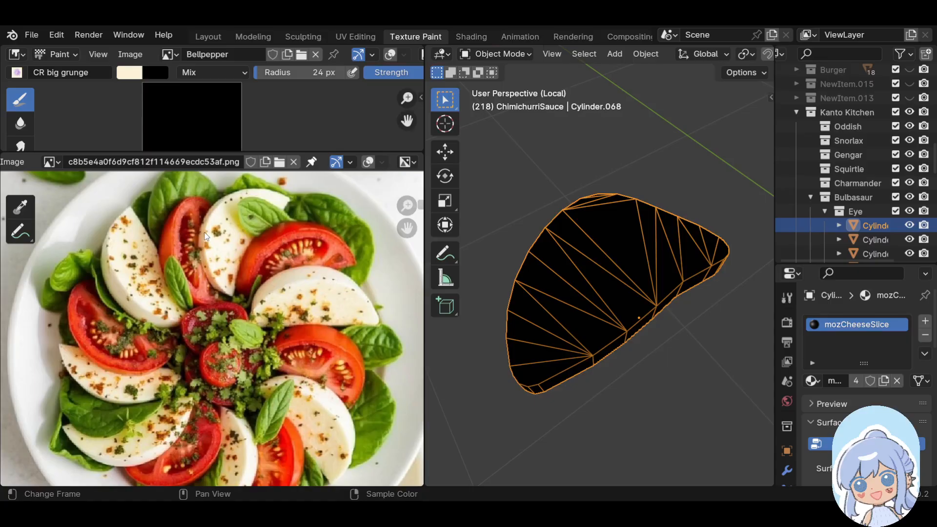
{"action": "scroll", "coordinate": [211, 230], "scroll_direction": "up", "scroll_amount": 2}
{"action": "middle_click_drag", "start_coordinate": [211, 229], "coordinate": [269, 357]}
{"action": "scroll", "coordinate": [245, 266], "scroll_direction": "up", "scroll_amount": 2}
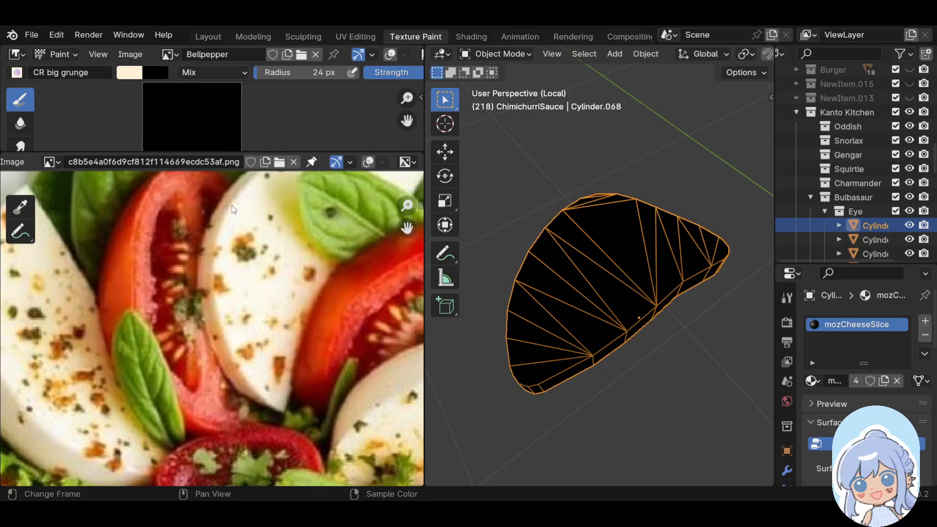
{"action": "scroll", "coordinate": [258, 283], "scroll_direction": "down", "scroll_amount": 2}
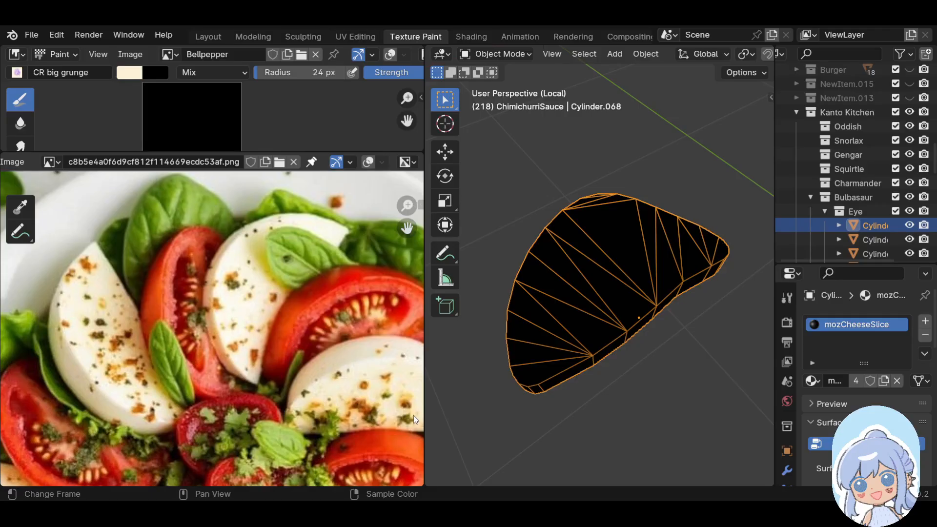
{"action": "middle_click_drag", "start_coordinate": [411, 411], "coordinate": [284, 370]}
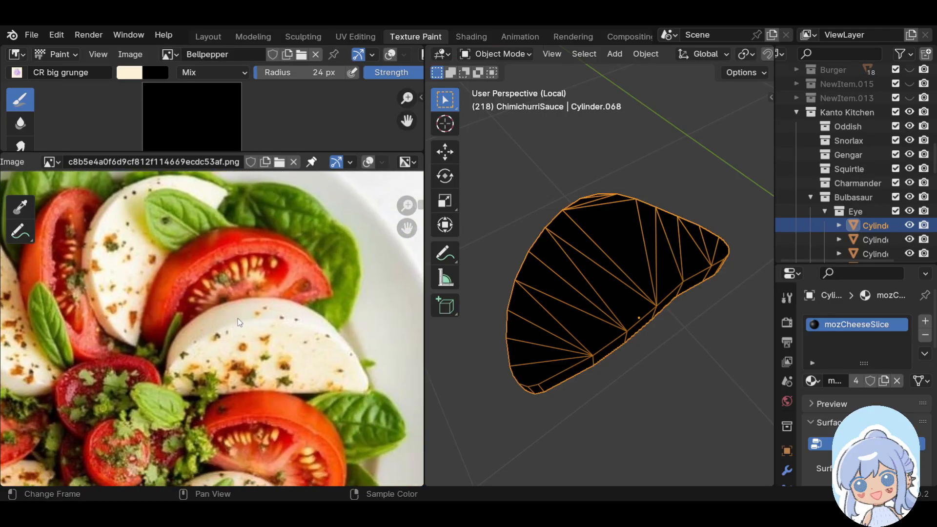
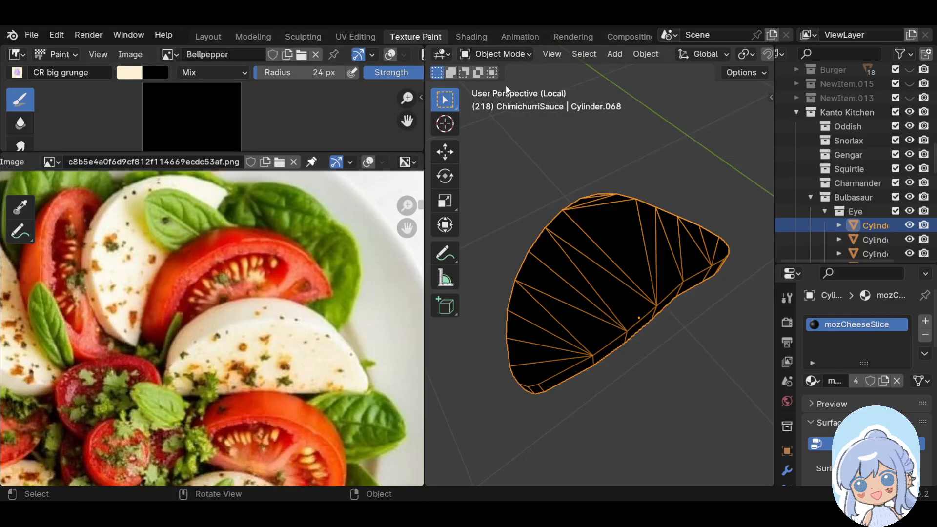
{"action": "left_click_drag", "start_coordinate": [424, 155], "coordinate": [343, 155]}
Fill the mozzarella slice in Texture Paint mode with an off-white colour sampled from the cheese in the reference image
{"action": "left_click", "coordinate": [417, 54]}
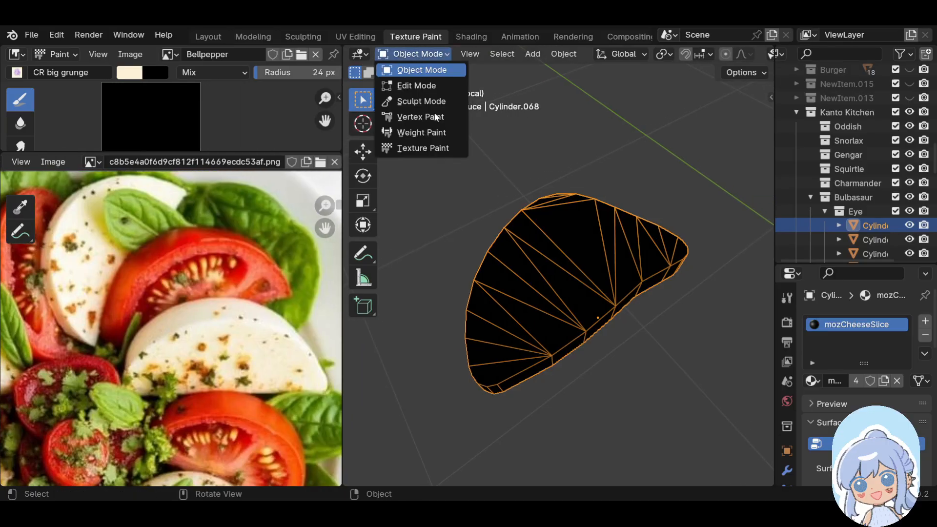
{"action": "left_click", "coordinate": [431, 150]}
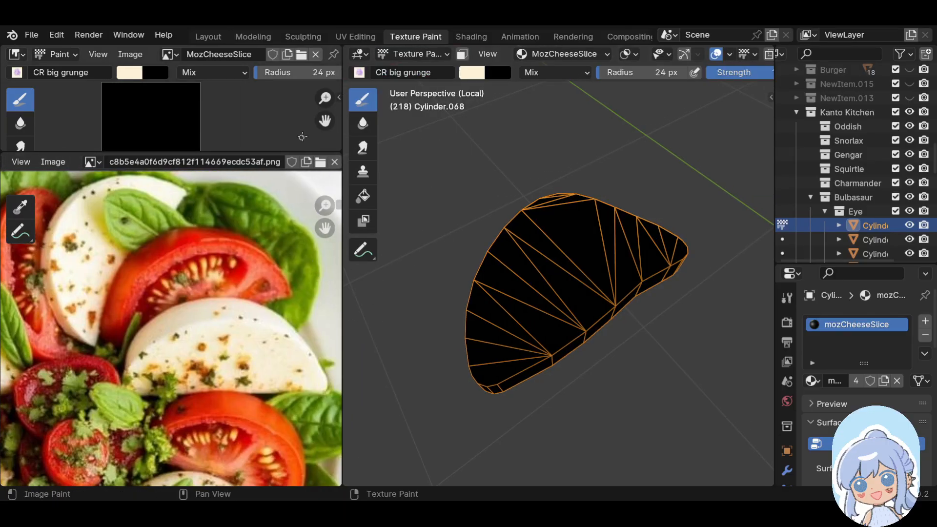
{"action": "left_click", "coordinate": [363, 196]}
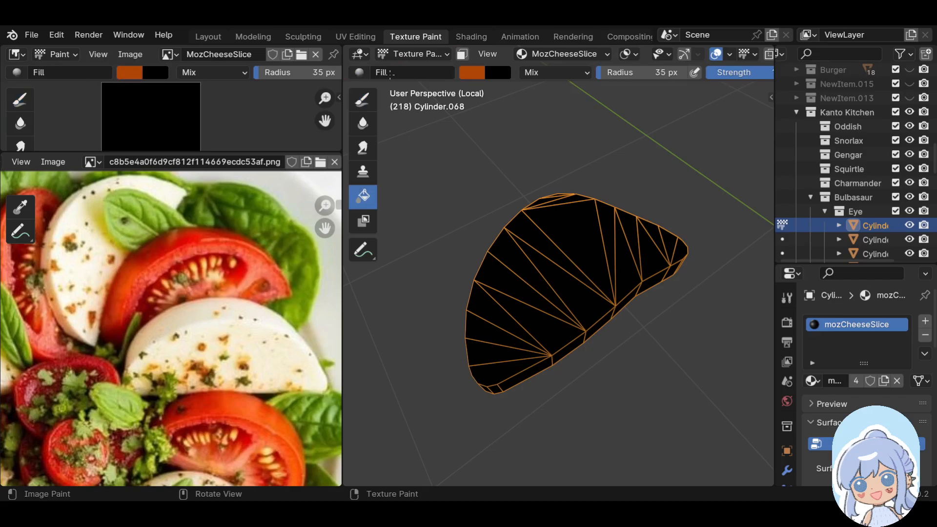
{"action": "left_click", "coordinate": [472, 72]}
{"action": "left_click", "coordinate": [603, 251]}
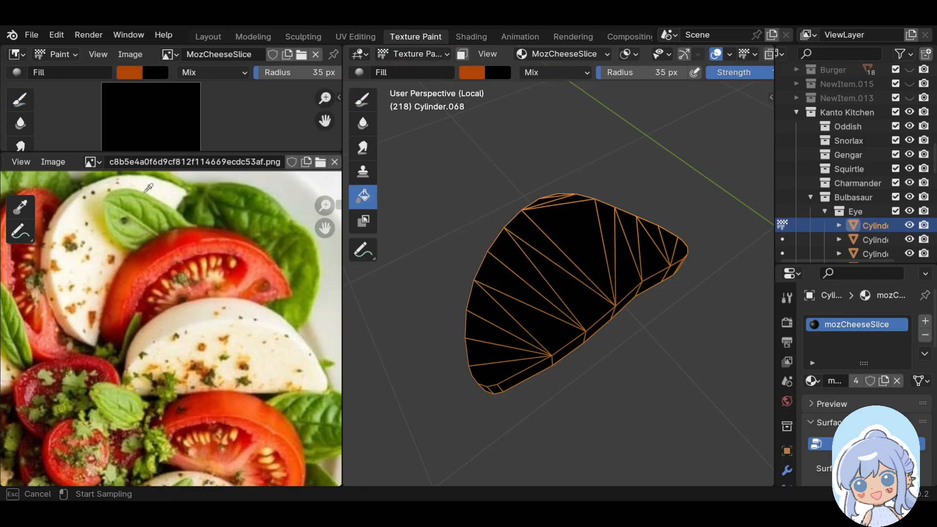
{"action": "left_click", "coordinate": [73, 223]}
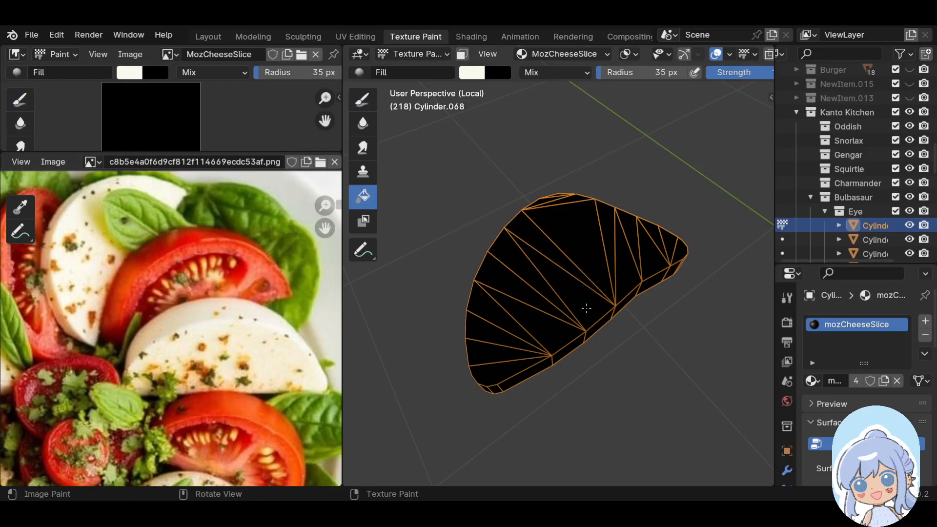
{"action": "left_click", "coordinate": [549, 270]}
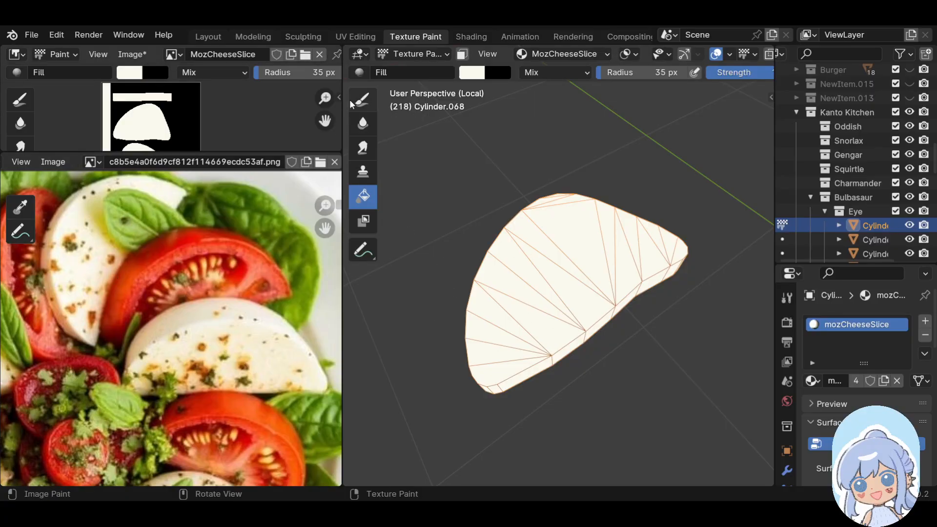
Set the CR big grunge brush to a light orange-tan colour sampled from a mozzarella slice's edge in the reference image
{"action": "left_click", "coordinate": [362, 101]}
{"action": "left_click", "coordinate": [483, 74]}
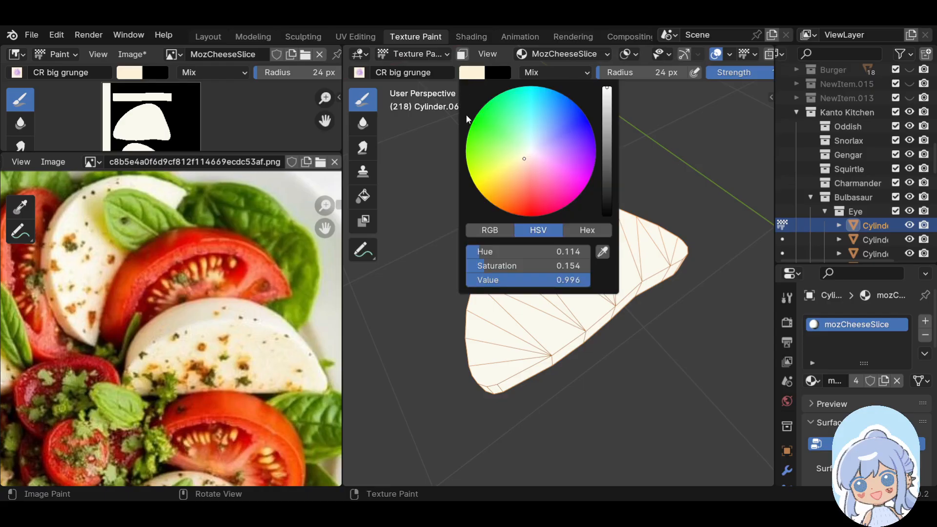
{"action": "left_click", "coordinate": [471, 76]}
{"action": "left_click", "coordinate": [604, 252]}
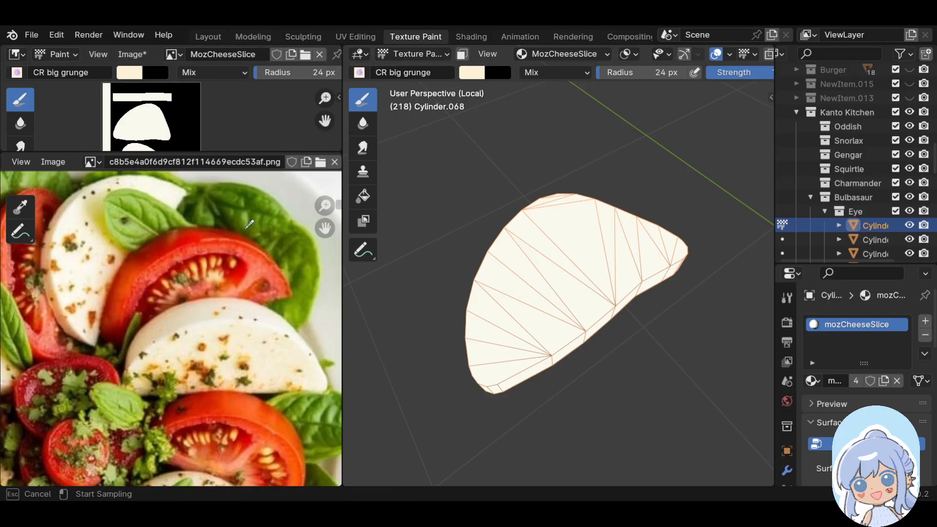
{"action": "left_click", "coordinate": [51, 252]}
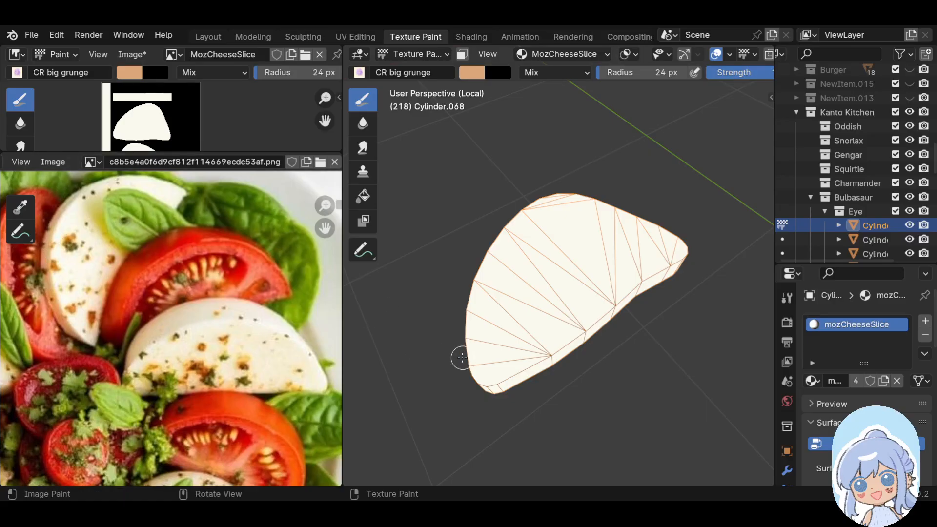
{"action": "middle_click_drag", "start_coordinate": [456, 359], "coordinate": [541, 296]}
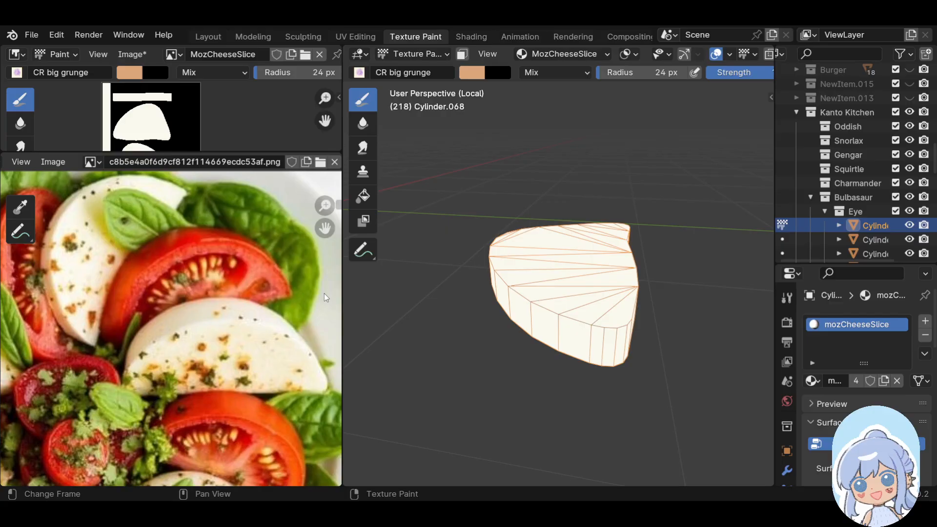
Paint light orange-tan grunge strokes all around the side wall of the mozzarella slice
{"action": "mouse_move", "coordinate": [493, 282]}
{"action": "left_mouse_down"}
{"action": "mouse_move", "coordinate": [547, 332]}
{"action": "mouse_move", "coordinate": [542, 341]}
{"action": "mouse_move", "coordinate": [605, 359]}
{"action": "mouse_move", "coordinate": [617, 349]}
{"action": "mouse_move", "coordinate": [568, 335]}
{"action": "mouse_move", "coordinate": [483, 282]}
{"action": "mouse_move", "coordinate": [525, 288]}
{"action": "mouse_move", "coordinate": [540, 315]}
{"action": "mouse_move", "coordinate": [610, 336]}
{"action": "mouse_move", "coordinate": [613, 353]}
{"action": "left_mouse_up"}
{"action": "middle_click_drag", "start_coordinate": [464, 239], "coordinate": [709, 231]}
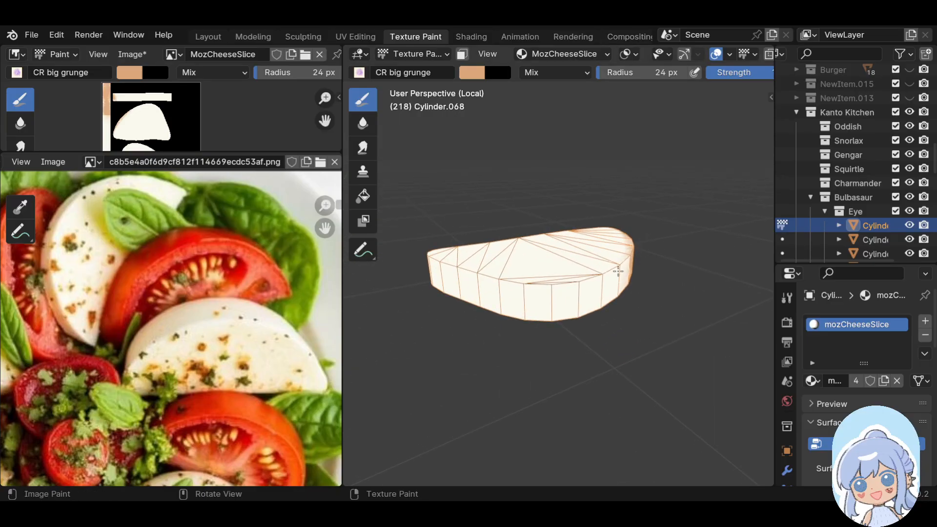
{"action": "mouse_move", "coordinate": [616, 278]}
{"action": "left_mouse_down"}
{"action": "mouse_move", "coordinate": [632, 268]}
{"action": "mouse_move", "coordinate": [595, 288]}
{"action": "mouse_move", "coordinate": [540, 295]}
{"action": "left_mouse_up"}
{"action": "mouse_move", "coordinate": [430, 268]}
{"action": "left_mouse_down"}
{"action": "mouse_move", "coordinate": [549, 312]}
{"action": "mouse_move", "coordinate": [615, 298]}
{"action": "mouse_move", "coordinate": [566, 309]}
{"action": "mouse_move", "coordinate": [493, 296]}
{"action": "mouse_move", "coordinate": [559, 295]}
{"action": "left_mouse_up"}
{"action": "mouse_move", "coordinate": [490, 289]}
{"action": "left_mouse_down"}
{"action": "mouse_move", "coordinate": [565, 295]}
{"action": "mouse_move", "coordinate": [539, 311]}
{"action": "mouse_move", "coordinate": [584, 313]}
{"action": "left_mouse_up"}
{"action": "left_click_drag", "start_coordinate": [430, 277], "coordinate": [569, 308]}
{"action": "middle_click_drag", "start_coordinate": [660, 301], "coordinate": [559, 318]}
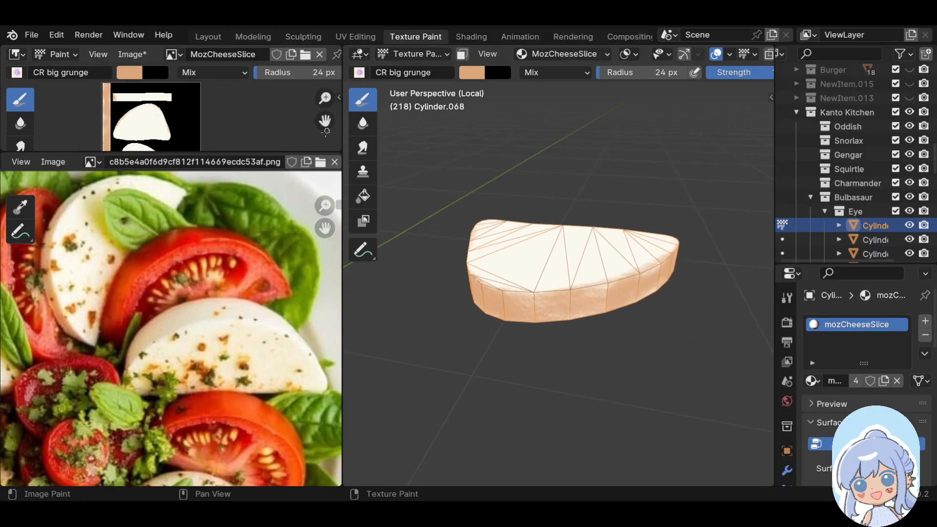
Paint the rim between the slice's face and side wall in off-white sampled from the reference mozzarella, using an 8 px brush radius
{"action": "left_click", "coordinate": [475, 72]}
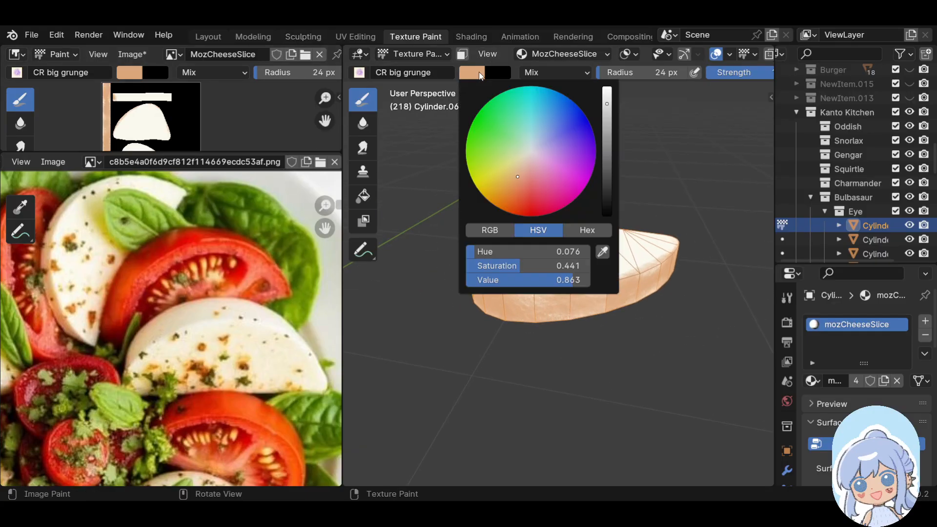
{"action": "left_click", "coordinate": [603, 252]}
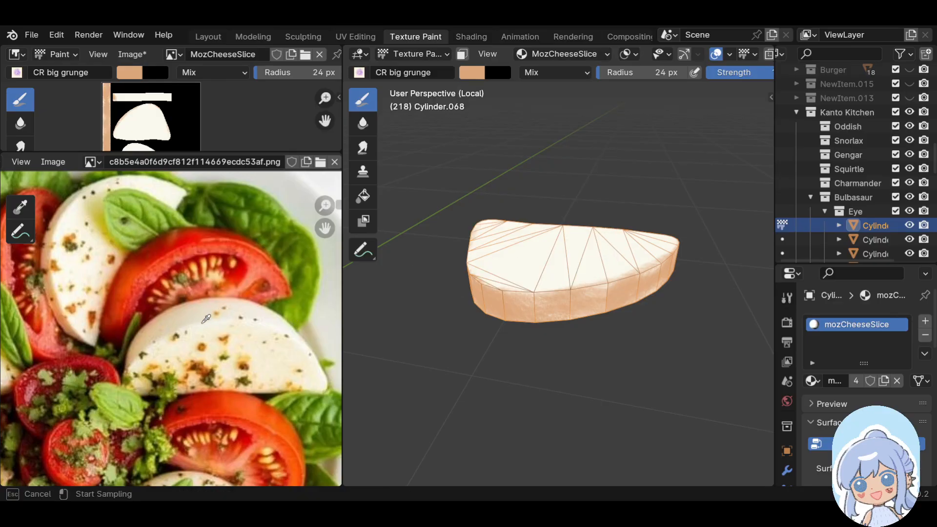
{"action": "left_click", "coordinate": [203, 315]}
{"action": "middle_click_drag", "start_coordinate": [456, 211], "coordinate": [475, 272]}
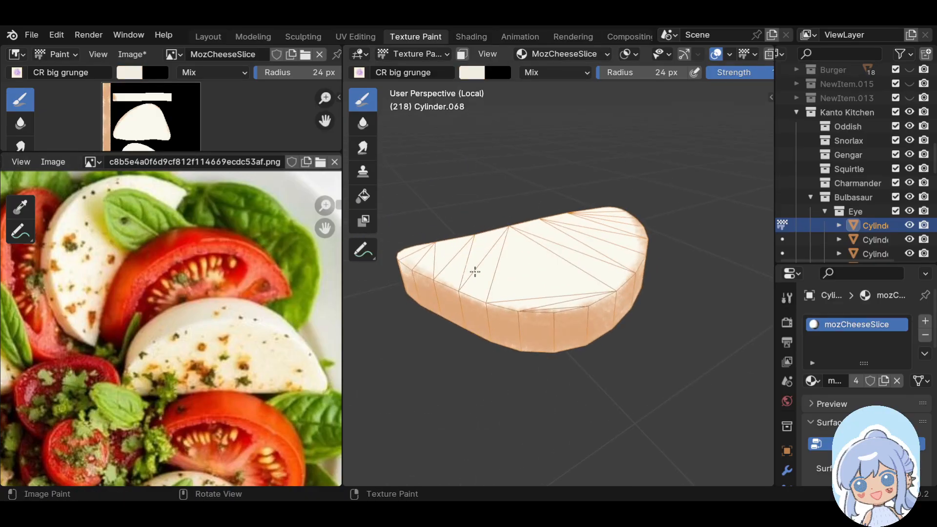
{"action": "key", "text": "bracketleft"}
{"action": "key", "text": "bracketleft"}
{"action": "key", "text": "bracketleft"}
{"action": "key", "text": "bracketleft"}
{"action": "key", "text": "bracketleft"}
{"action": "key", "text": "bracketleft"}
{"action": "key", "text": "bracketleft"}
{"action": "key", "text": "bracketleft"}
{"action": "key", "text": "bracketleft"}
{"action": "key", "text": "bracketleft"}
{"action": "mouse_move", "coordinate": [407, 260]}
{"action": "left_mouse_down"}
{"action": "mouse_move", "coordinate": [445, 286]}
{"action": "mouse_move", "coordinate": [516, 310]}
{"action": "mouse_move", "coordinate": [584, 309]}
{"action": "mouse_move", "coordinate": [639, 265]}
{"action": "mouse_move", "coordinate": [640, 227]}
{"action": "left_mouse_up"}
{"action": "middle_click_drag", "start_coordinate": [566, 172], "coordinate": [596, 268]}
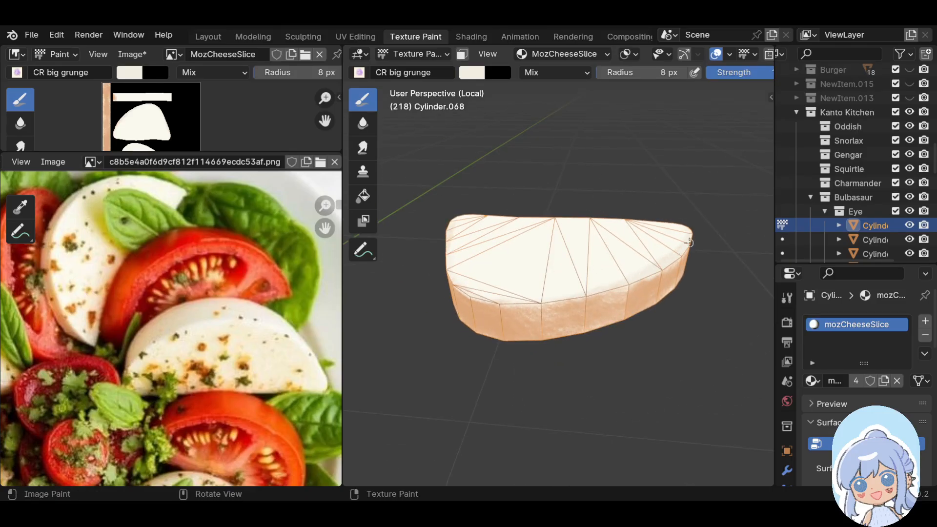
Hide the viewport overlays and cover the tan left along the edges of the slice's face with off-white
{"action": "left_click", "coordinate": [717, 54]}
{"action": "middle_click_drag", "start_coordinate": [664, 166], "coordinate": [407, 191]}
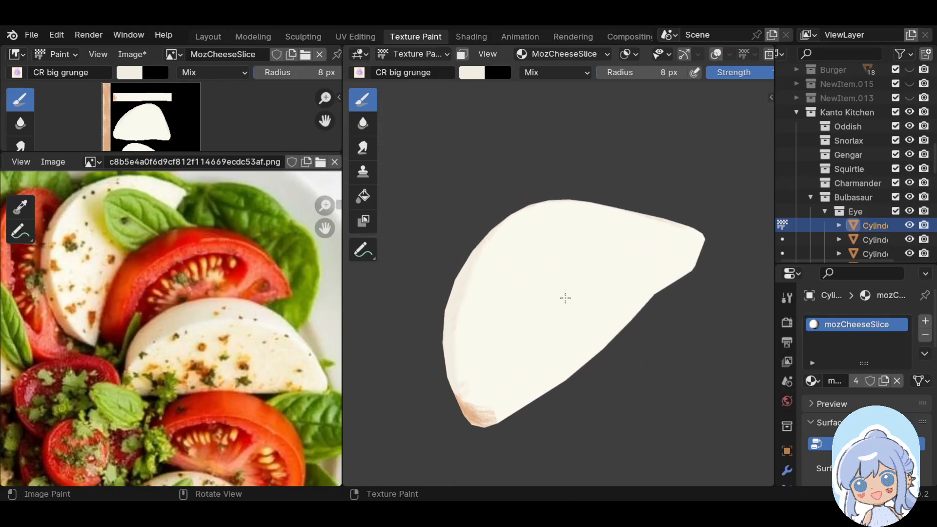
{"action": "middle_click_drag", "start_coordinate": [693, 321], "coordinate": [680, 345]}
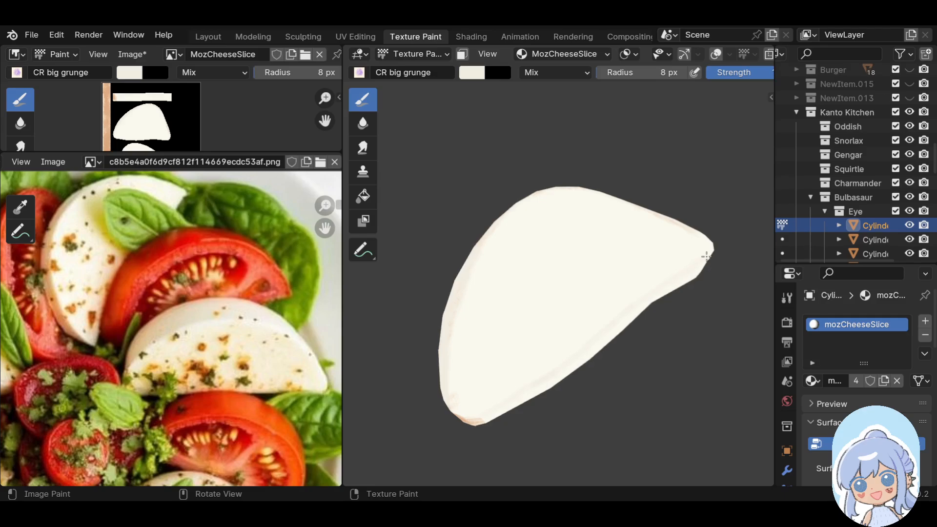
{"action": "mouse_move", "coordinate": [706, 252]}
{"action": "left_mouse_down"}
{"action": "mouse_move", "coordinate": [713, 237]}
{"action": "mouse_move", "coordinate": [689, 268]}
{"action": "mouse_move", "coordinate": [499, 406]}
{"action": "mouse_move", "coordinate": [474, 374]}
{"action": "left_mouse_up"}
{"action": "scroll", "coordinate": [510, 313], "scroll_direction": "down", "scroll_amount": 3}
{"action": "mouse_move", "coordinate": [507, 297]}
{"action": "middle_mouse_down"}
{"action": "mouse_move", "coordinate": [596, 246]}
{"action": "mouse_move", "coordinate": [665, 280]}
{"action": "mouse_move", "coordinate": [452, 257]}
{"action": "mouse_move", "coordinate": [513, 304]}
{"action": "mouse_move", "coordinate": [427, 295]}
{"action": "middle_mouse_up"}
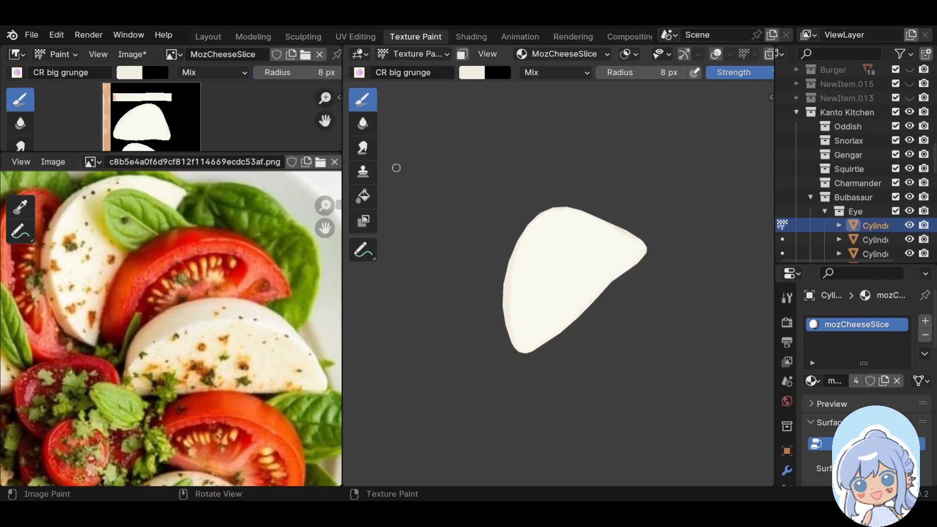
Switch to the CR hard round brush and sample orange from a seasoning spot on the reference mozzarella
{"action": "left_click", "coordinate": [472, 73]}
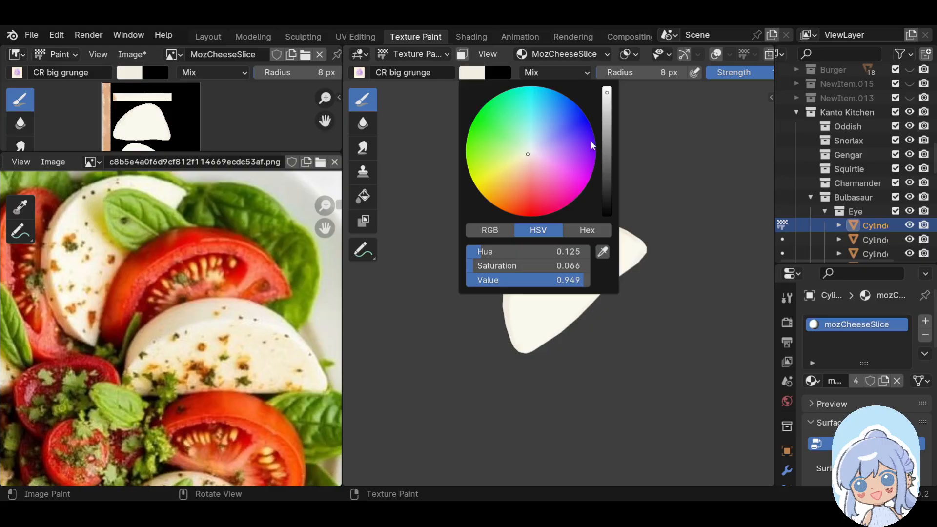
{"action": "left_click", "coordinate": [383, 74]}
{"action": "left_click", "coordinate": [760, 119]}
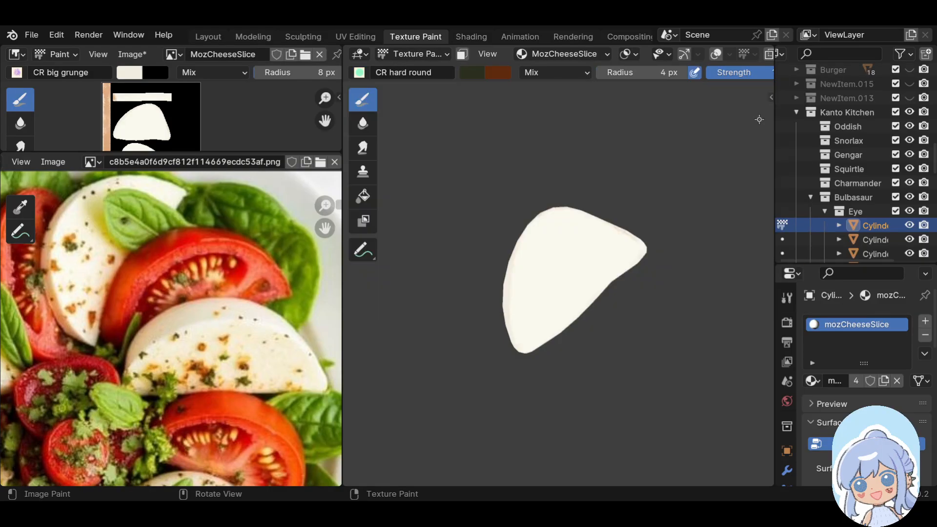
{"action": "left_click", "coordinate": [478, 75]}
{"action": "left_click", "coordinate": [464, 75]}
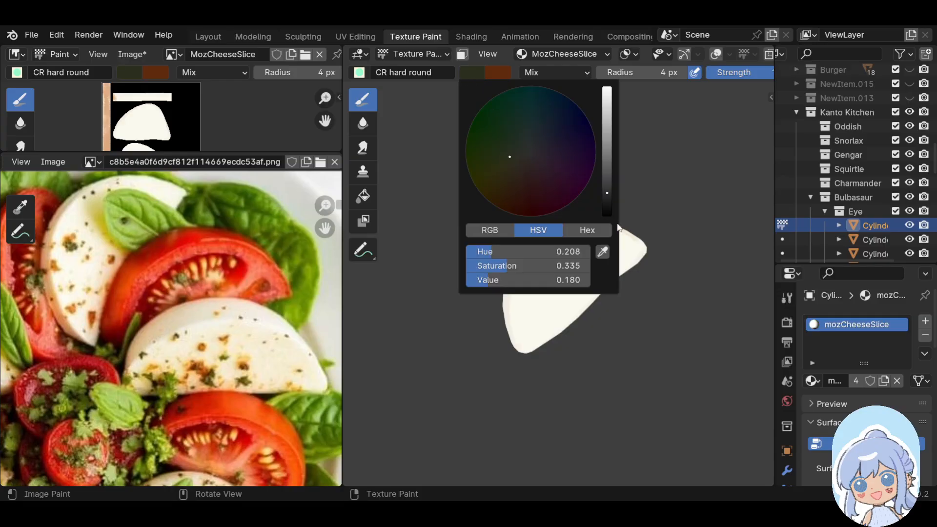
{"action": "left_click", "coordinate": [602, 248]}
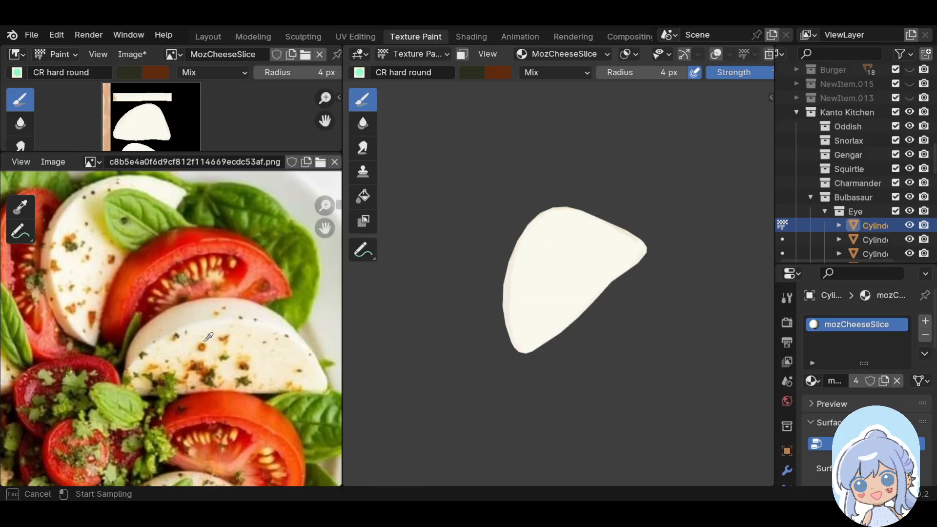
{"action": "left_click", "coordinate": [203, 345]}
Dot small orange seasoning specks of varied size across the face of the mozzarella slice
{"action": "scroll", "coordinate": [551, 242], "scroll_direction": "up", "scroll_amount": 3}
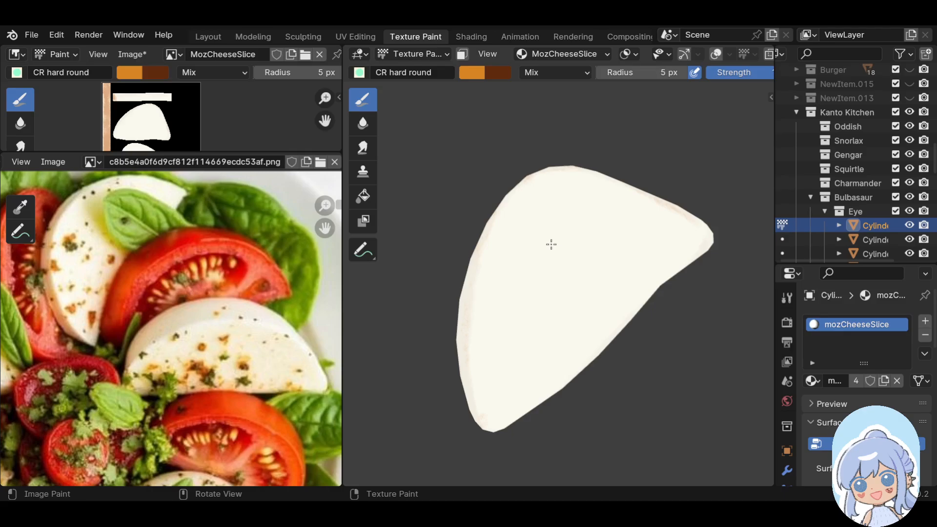
{"action": "left_click", "coordinate": [536, 286]}
{"action": "left_click", "coordinate": [536, 286]}
{"action": "left_click", "coordinate": [524, 199]}
{"action": "left_click", "coordinate": [612, 204]}
{"action": "left_click", "coordinate": [632, 282]}
{"action": "left_click", "coordinate": [500, 389]}
{"action": "left_click", "coordinate": [477, 373]}
{"action": "left_click", "coordinate": [473, 328]}
{"action": "left_click", "coordinate": [580, 312]}
{"action": "left_click", "coordinate": [579, 250]}
{"action": "left_click", "coordinate": [499, 262]}
Try a pale yellow smudge over a lower orange speck with the CR hard round brush, using colour sampled from the reference mozzarella
{"action": "left_click", "coordinate": [464, 74]}
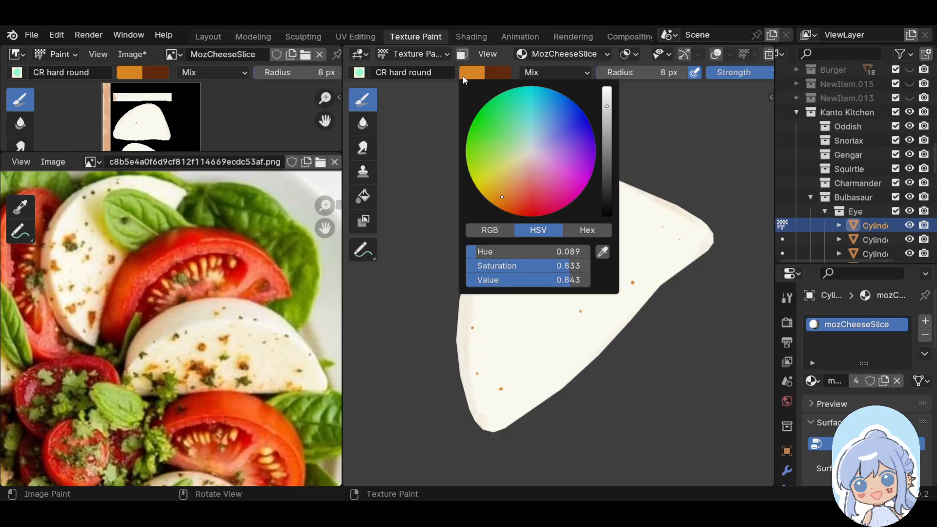
{"action": "left_click", "coordinate": [603, 251]}
{"action": "left_click", "coordinate": [249, 353]}
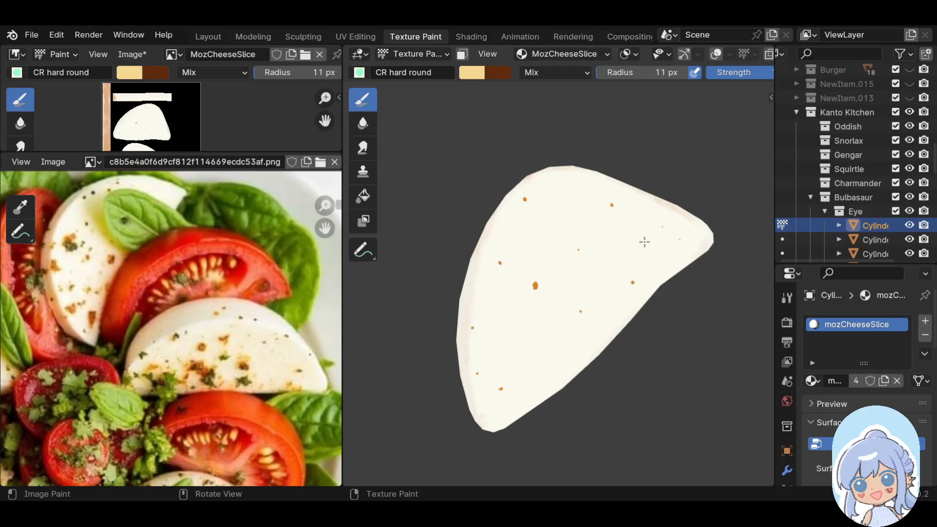
{"action": "left_click_drag", "start_coordinate": [496, 378], "coordinate": [506, 384]}
{"action": "key", "text": "ctrl+z"}
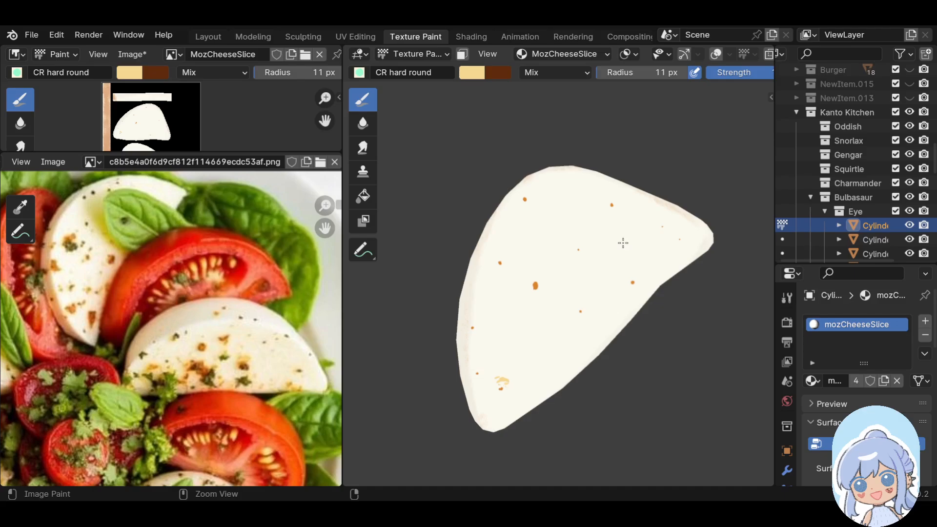
{"action": "key", "text": "ctrl+z"}
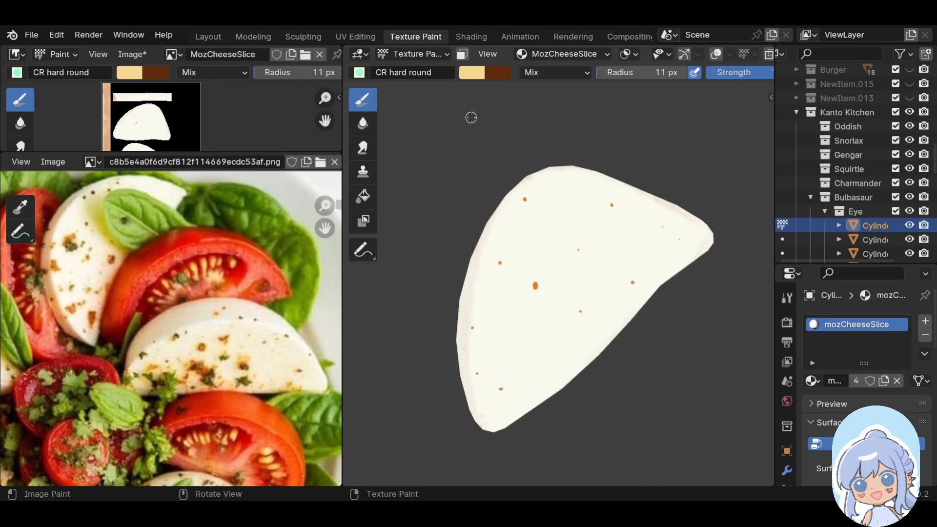
Switch to the CR soft brush and sample a light golden yellow from a stain on the reference mozzarella
{"action": "left_click", "coordinate": [376, 73]}
{"action": "left_click", "coordinate": [717, 177]}
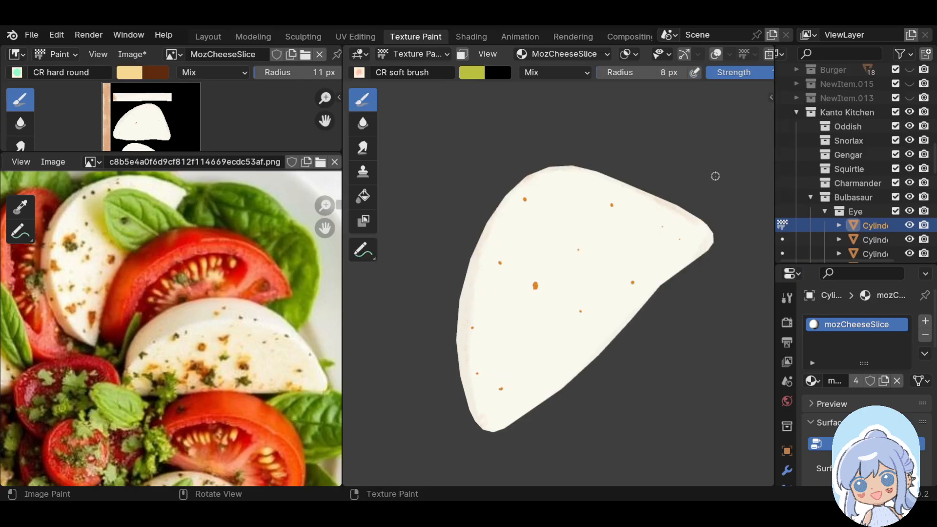
{"action": "left_click", "coordinate": [475, 68]}
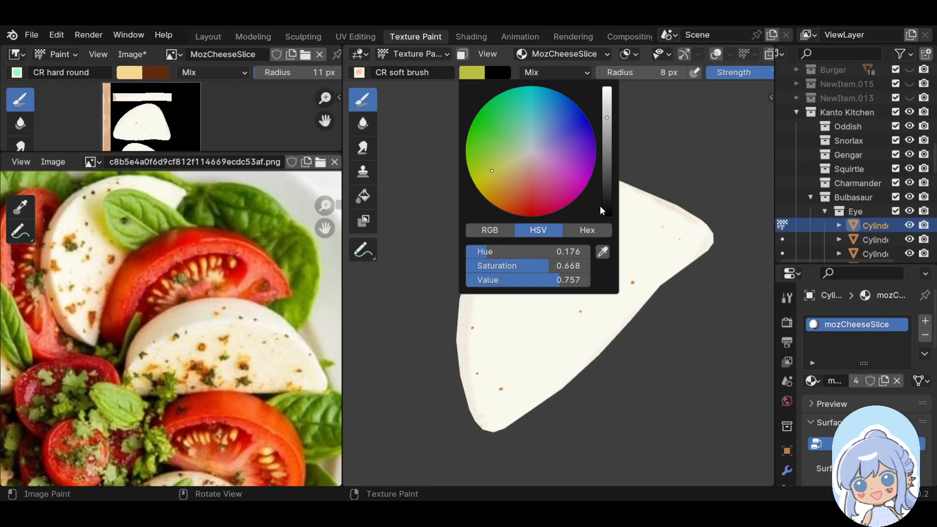
{"action": "left_click", "coordinate": [604, 252]}
{"action": "left_click", "coordinate": [155, 363]}
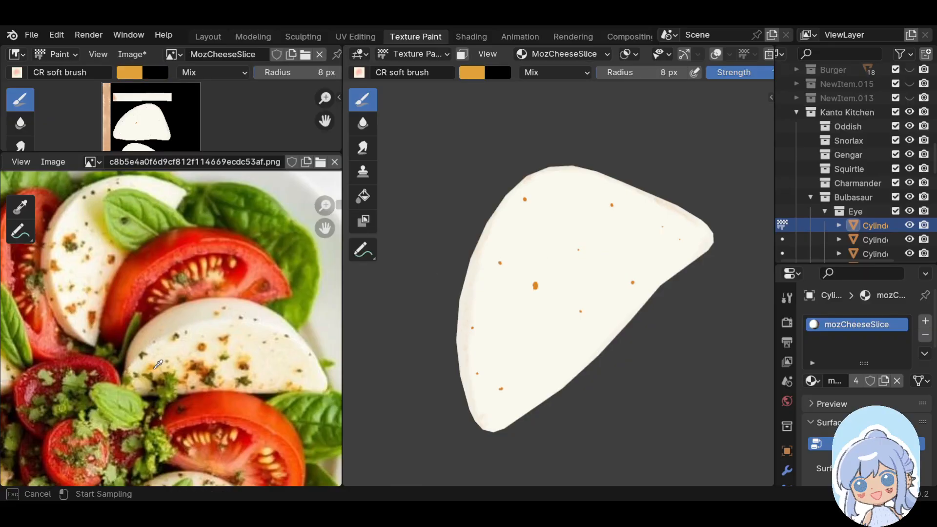
{"action": "left_click", "coordinate": [472, 72]}
{"action": "left_click", "coordinate": [603, 251]}
{"action": "left_click", "coordinate": [251, 354]}
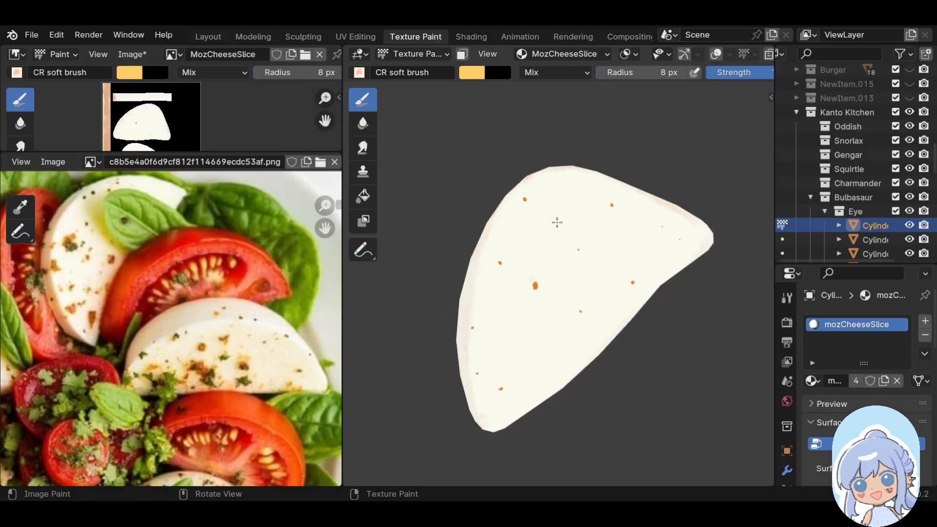
Set the CR soft brush's radius to 7 px
{"action": "key", "text": "bracketright"}
{"action": "key", "text": "bracketright"}
{"action": "key", "text": "bracketright"}
{"action": "key", "text": "bracketright"}
{"action": "key", "text": "bracketright"}
{"action": "key", "text": "bracketright"}
{"action": "key", "text": "bracketright"}
{"action": "key", "text": "bracketright"}
{"action": "key", "text": "bracketright"}
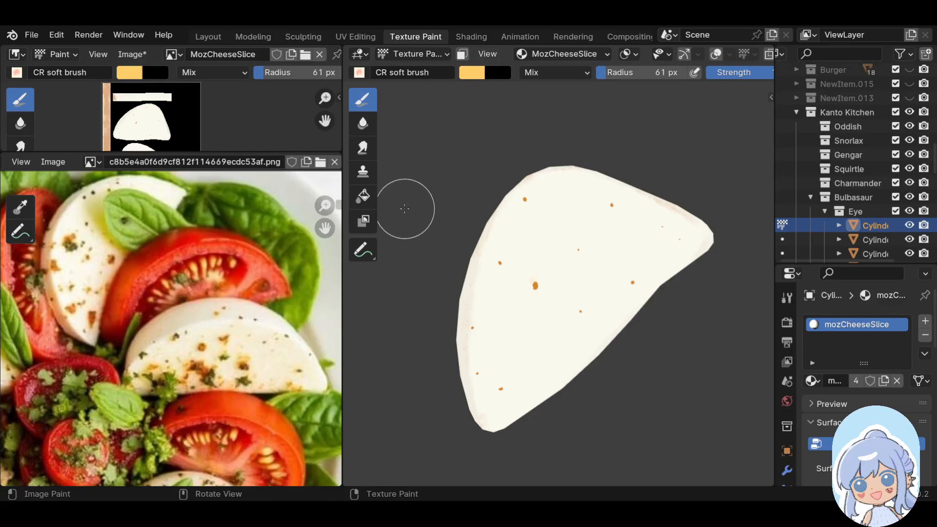
{"action": "key", "text": "bracketleft"}
{"action": "key", "text": "bracketleft"}
{"action": "key", "text": "bracketleft"}
{"action": "key", "text": "bracketleft"}
{"action": "key", "text": "bracketleft"}
{"action": "key", "text": "bracketleft"}
{"action": "key", "text": "bracketleft"}
{"action": "key", "text": "bracketleft"}
{"action": "key", "text": "bracketleft"}
{"action": "key", "text": "bracketleft"}
{"action": "key", "text": "bracketleft"}
{"action": "key", "text": "bracketleft"}
{"action": "key", "text": "bracketleft"}
{"action": "key", "text": "bracketleft"}
{"action": "key", "text": "bracketleft"}
{"action": "key", "text": "bracketleft"}
{"action": "key", "text": "bracketleft"}
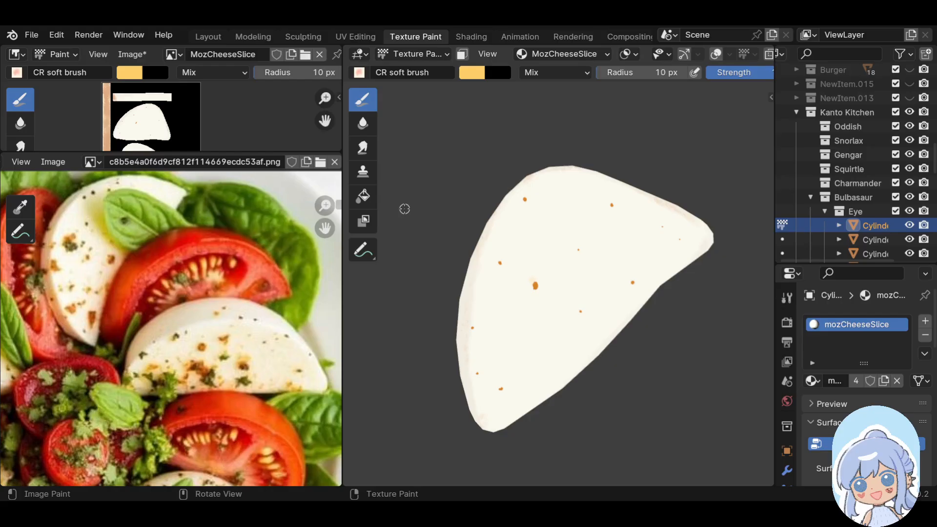
{"action": "key", "text": "bracketleft"}
{"action": "key", "text": "bracketleft"}
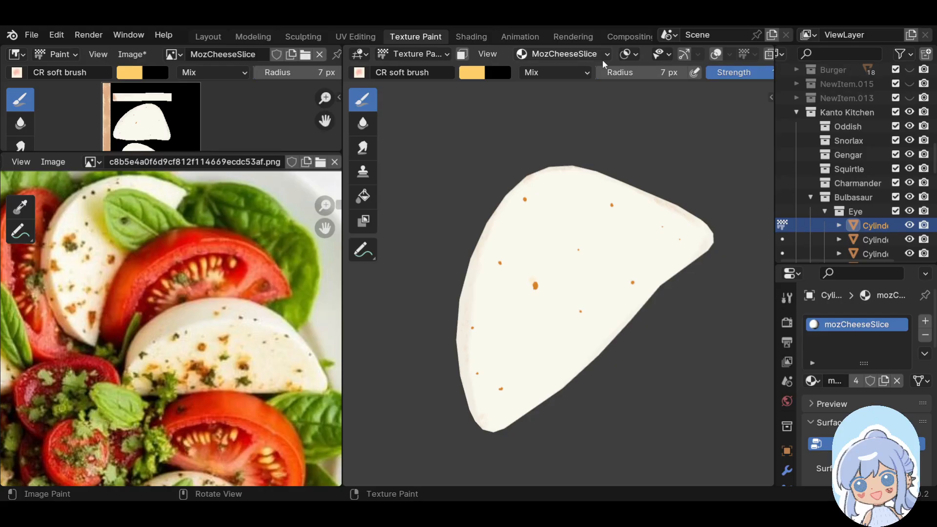
Change the paint brush's cursor colour to a pinkish purple
{"action": "middle_click_drag", "start_coordinate": [657, 84], "coordinate": [653, 83]}
{"action": "scroll", "coordinate": [660, 72], "scroll_direction": "down", "scroll_amount": 10}
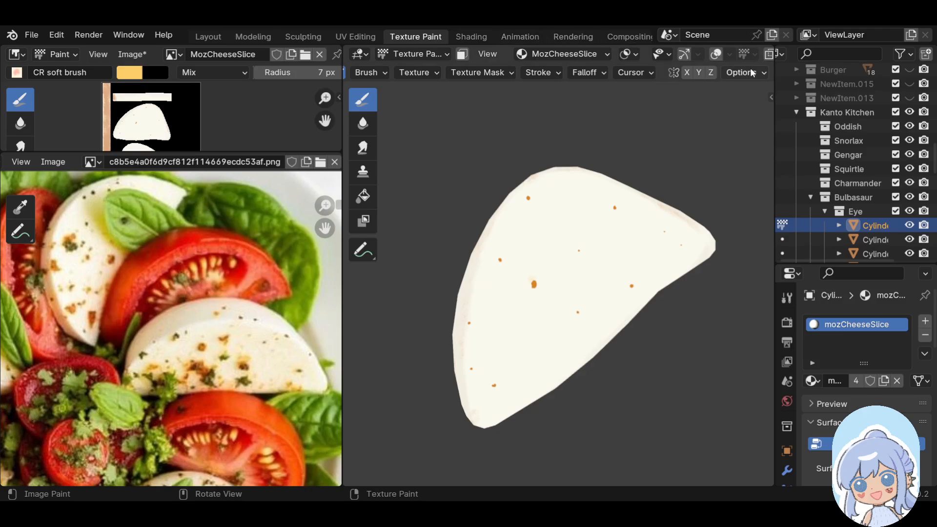
{"action": "left_click", "coordinate": [751, 73]}
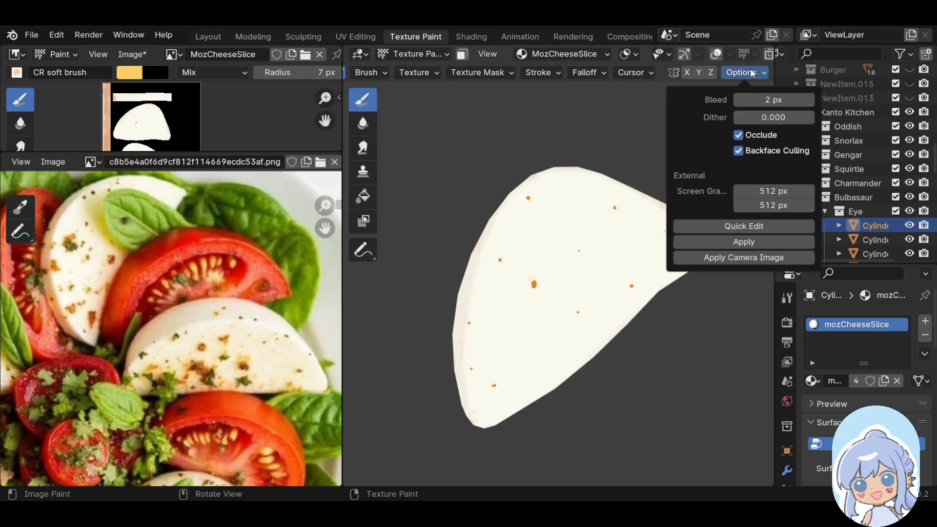
{"action": "left_click", "coordinate": [636, 72]}
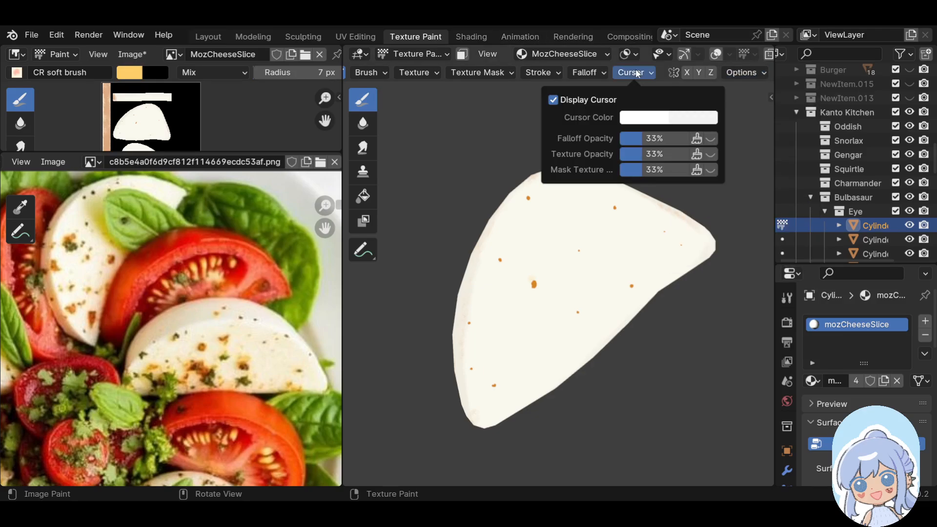
{"action": "left_click", "coordinate": [658, 117]}
{"action": "left_click", "coordinate": [720, 224]}
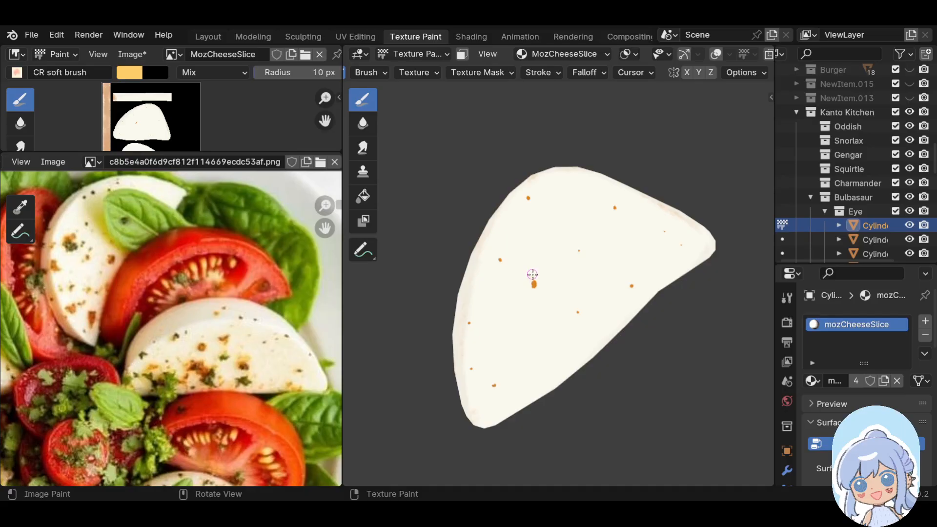
Paint soft golden yellow stains around the orange specks and along the slice's straight edge with a 10 px brush radius
{"action": "left_click_drag", "start_coordinate": [531, 277], "coordinate": [528, 284]}
{"action": "left_click", "coordinate": [496, 256]}
{"action": "left_click", "coordinate": [528, 196]}
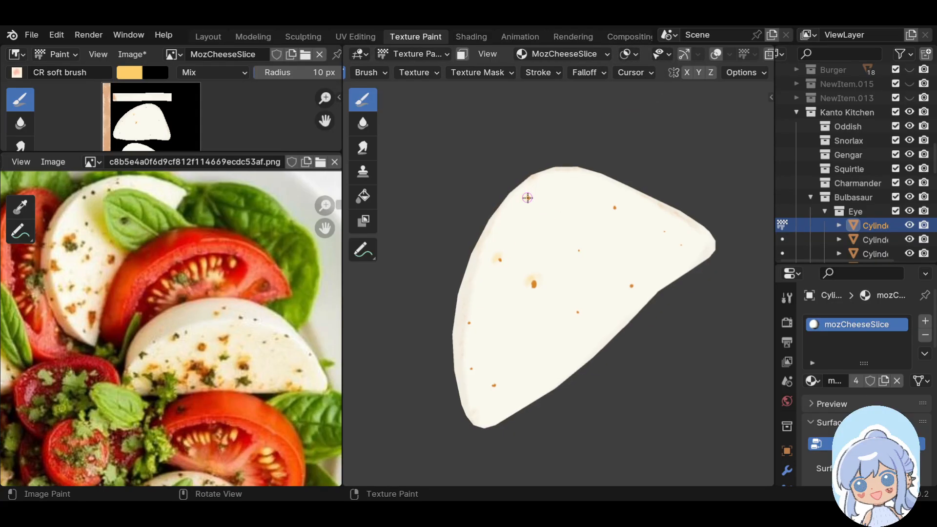
{"action": "left_click", "coordinate": [530, 194]}
{"action": "left_click", "coordinate": [616, 203]}
{"action": "left_click_drag", "start_coordinate": [686, 261], "coordinate": [636, 306]}
{"action": "mouse_move", "coordinate": [497, 390]}
{"action": "left_mouse_down"}
{"action": "mouse_move", "coordinate": [485, 410]}
{"action": "mouse_move", "coordinate": [538, 389]}
{"action": "mouse_move", "coordinate": [527, 358]}
{"action": "left_mouse_up"}
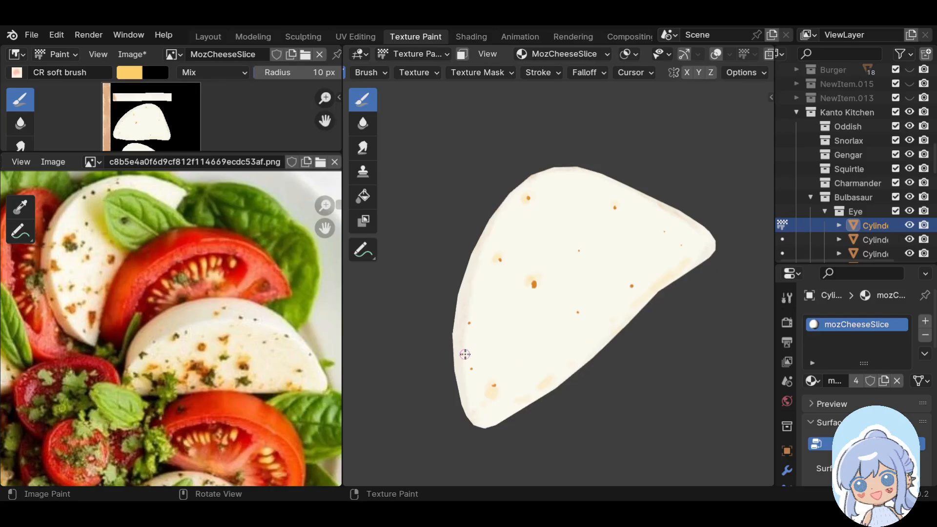
{"action": "middle_click_drag", "start_coordinate": [677, 267], "coordinate": [667, 254]}
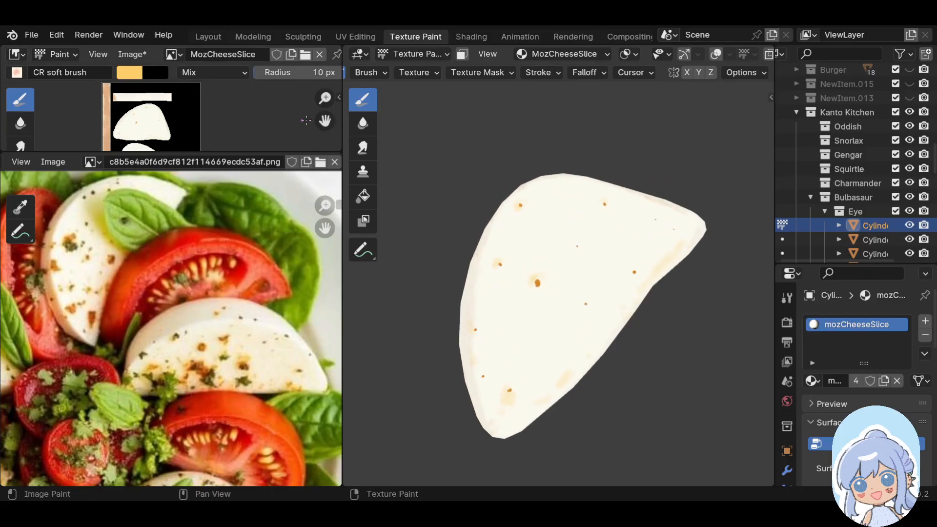
{"action": "scroll", "coordinate": [405, 74], "scroll_direction": "up", "scroll_amount": 5}
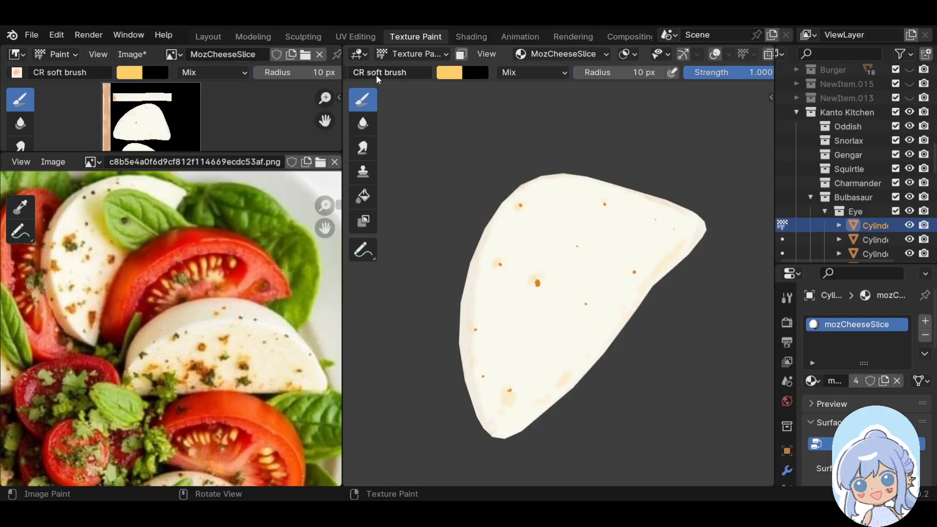
{"action": "double_click", "coordinate": [377, 73]}
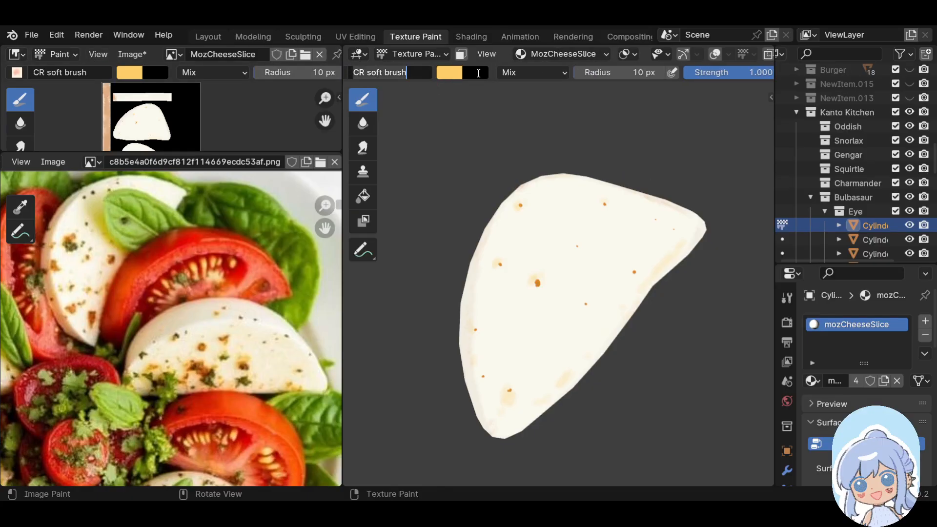
{"action": "key", "text": "Return"}
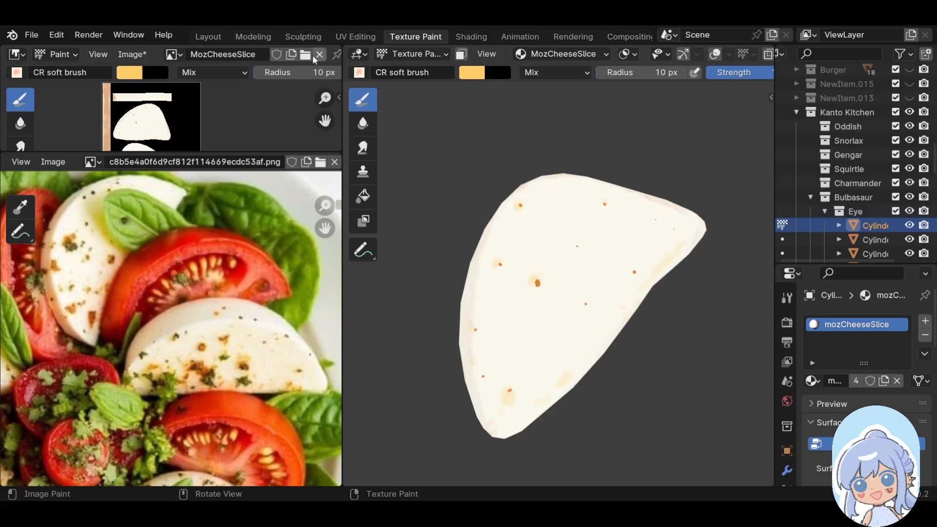
Switch to the CR hard round brush with a 6 px radius and sample an olive green from a herb fleck on the reference mozzarella
{"action": "left_click", "coordinate": [359, 72]}
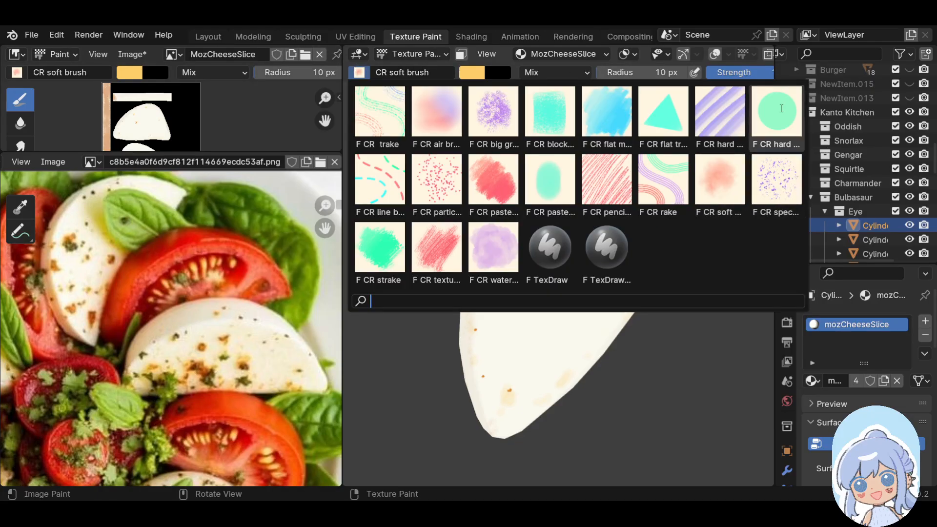
{"action": "left_click", "coordinate": [777, 111]}
{"action": "left_click", "coordinate": [469, 72]}
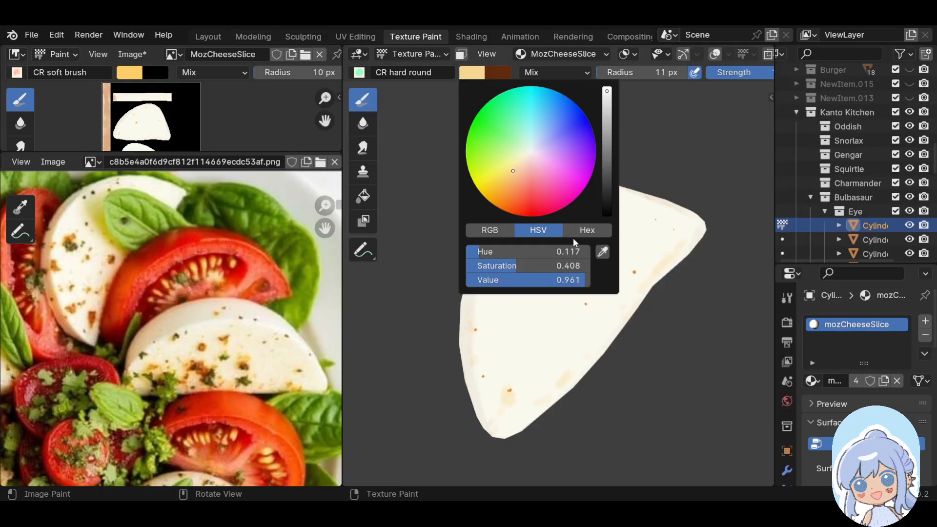
{"action": "left_click", "coordinate": [604, 244]}
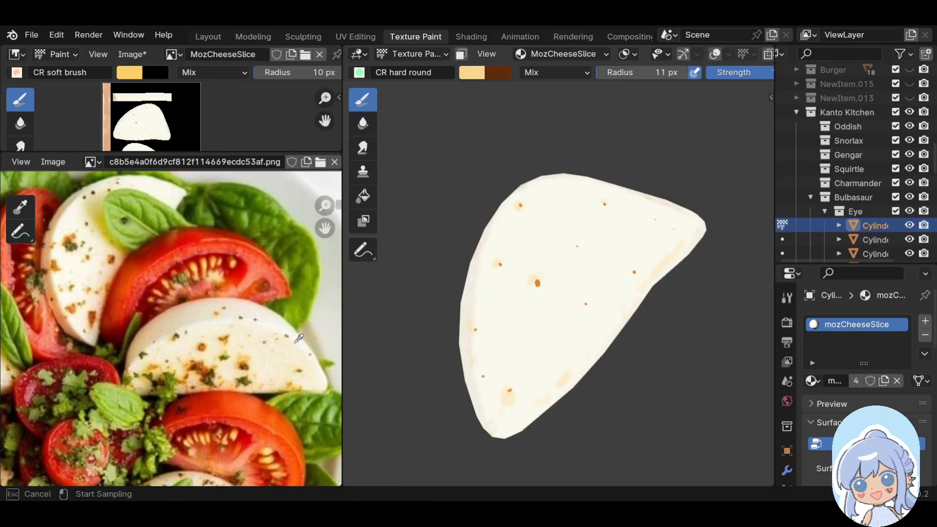
{"action": "left_click", "coordinate": [248, 374]}
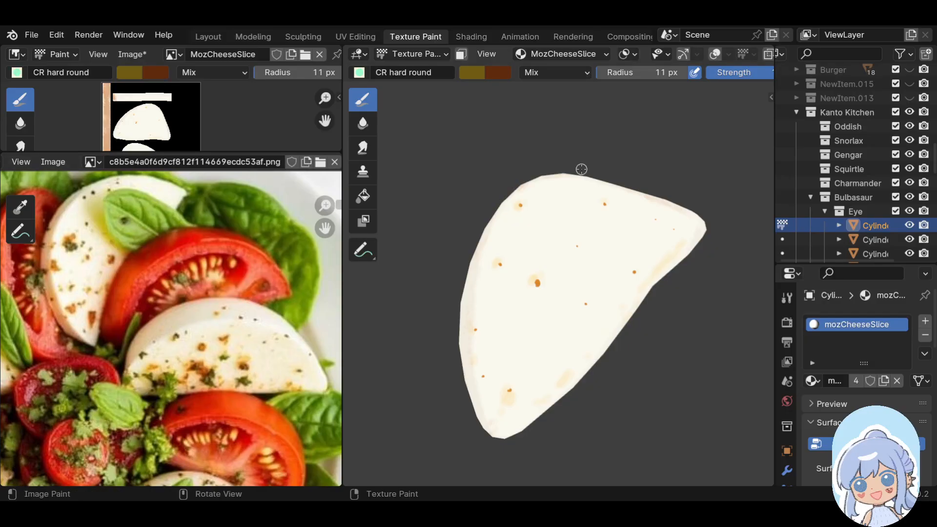
{"action": "mouse_move", "coordinate": [565, 215]}
{"action": "middle_mouse_down"}
{"action": "mouse_move", "coordinate": [561, 249]}
{"action": "mouse_move", "coordinate": [521, 313]}
{"action": "middle_mouse_up"}
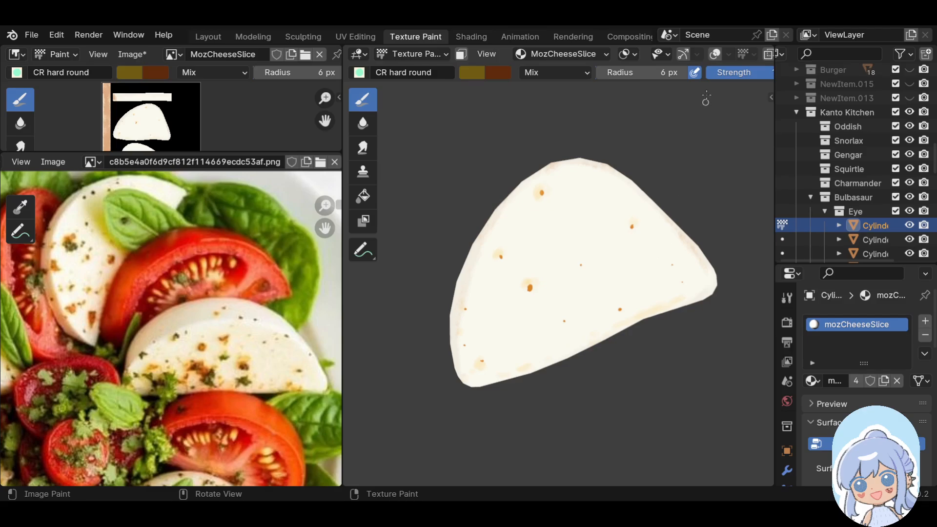
Change the CR hard round brush's cursor colour to a pinkish purple so it stands out on the pale cheese
{"action": "scroll", "coordinate": [731, 75], "scroll_direction": "down", "scroll_amount": 10}
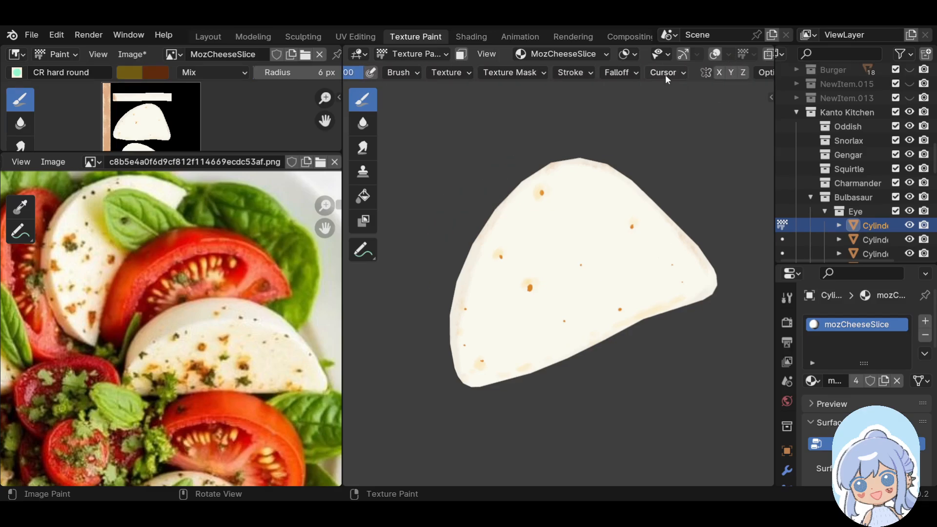
{"action": "left_click", "coordinate": [666, 74]}
{"action": "left_click", "coordinate": [657, 120]}
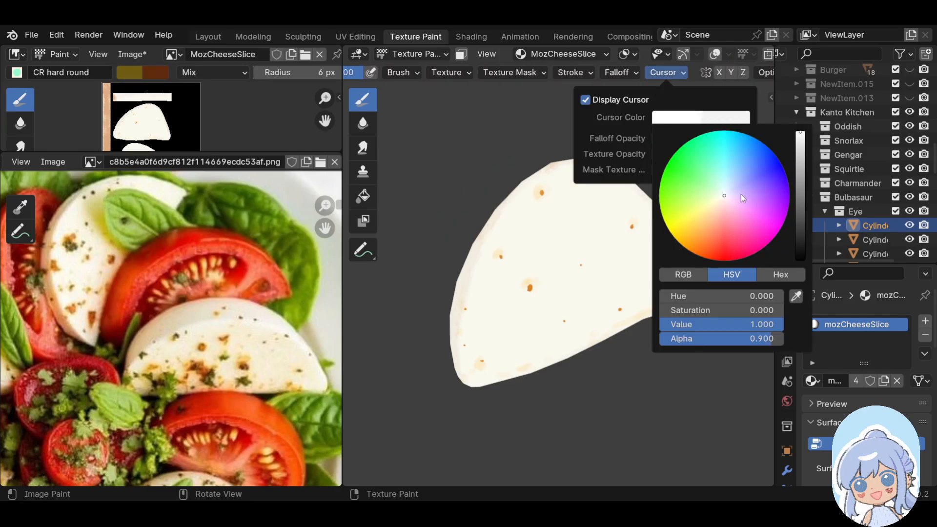
{"action": "left_click_drag", "start_coordinate": [736, 194], "coordinate": [759, 216]}
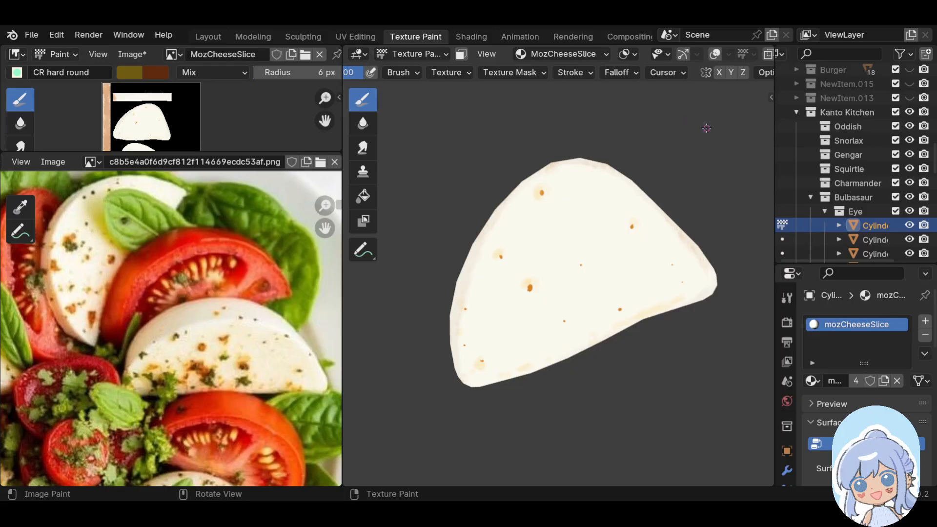
Paint small olive-green herb flecks across the mozzarella slice's face, with larger leafy clusters near its straight edge
{"action": "left_click", "coordinate": [586, 169]}
{"action": "left_click", "coordinate": [600, 169]}
{"action": "left_click", "coordinate": [606, 171]}
{"action": "left_click", "coordinate": [577, 183]}
{"action": "left_click", "coordinate": [604, 190]}
{"action": "left_click_drag", "start_coordinate": [608, 217], "coordinate": [615, 214]}
{"action": "left_click", "coordinate": [616, 221]}
{"action": "left_click", "coordinate": [663, 243]}
{"action": "left_click", "coordinate": [611, 265]}
{"action": "left_click", "coordinate": [682, 274]}
{"action": "left_click", "coordinate": [686, 283]}
{"action": "left_click", "coordinate": [483, 267]}
{"action": "left_click", "coordinate": [462, 290]}
{"action": "mouse_move", "coordinate": [547, 340]}
{"action": "left_mouse_down"}
{"action": "mouse_move", "coordinate": [551, 332]}
{"action": "mouse_move", "coordinate": [548, 343]}
{"action": "left_mouse_up"}
{"action": "left_click", "coordinate": [600, 332]}
{"action": "left_click", "coordinate": [619, 282]}
{"action": "mouse_move", "coordinate": [487, 345]}
{"action": "left_mouse_down"}
{"action": "mouse_move", "coordinate": [496, 348]}
{"action": "mouse_move", "coordinate": [497, 339]}
{"action": "mouse_move", "coordinate": [497, 351]}
{"action": "left_mouse_up"}
{"action": "left_click_drag", "start_coordinate": [507, 348], "coordinate": [505, 349]}
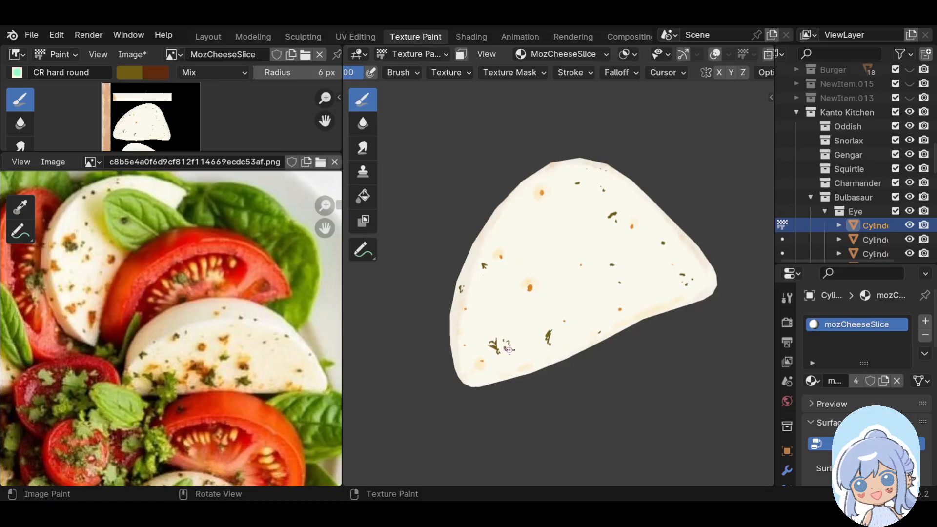
{"action": "left_click", "coordinate": [519, 361]}
{"action": "left_click", "coordinate": [537, 363]}
{"action": "left_click", "coordinate": [657, 301]}
{"action": "left_click", "coordinate": [466, 368]}
Dab olive-green herb flecks along the mozzarella slice's curved rim where the face meets the side
{"action": "middle_click_drag", "start_coordinate": [529, 225], "coordinate": [551, 283]}
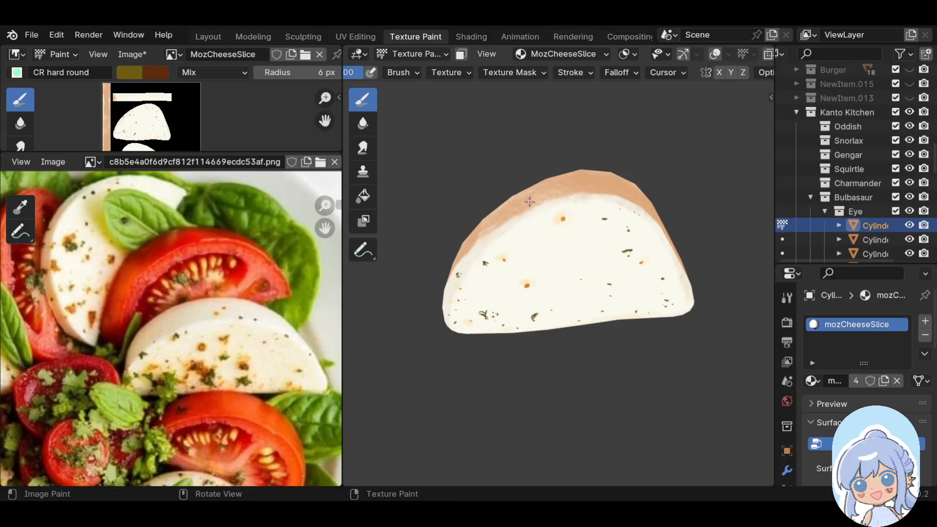
{"action": "left_click_drag", "start_coordinate": [530, 199], "coordinate": [533, 196]}
{"action": "left_click_drag", "start_coordinate": [624, 191], "coordinate": [627, 192]}
{"action": "left_click_drag", "start_coordinate": [630, 192], "coordinate": [633, 192]}
{"action": "left_click", "coordinate": [631, 200]}
{"action": "left_click", "coordinate": [490, 234]}
{"action": "left_click", "coordinate": [486, 243]}
{"action": "left_click_drag", "start_coordinate": [503, 231], "coordinate": [513, 226]}
{"action": "left_click", "coordinate": [507, 229]}
{"action": "left_click", "coordinate": [581, 183]}
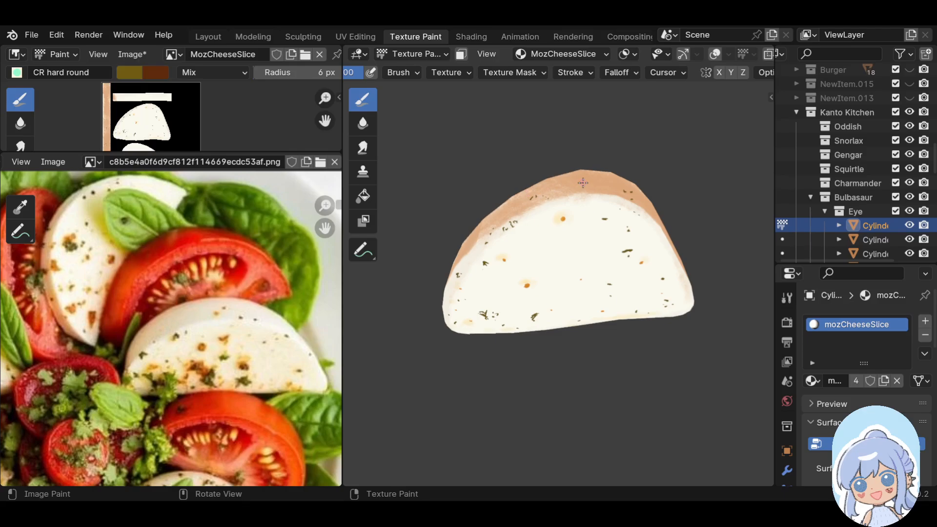
{"action": "left_click", "coordinate": [483, 226]}
{"action": "left_click", "coordinate": [605, 266]}
Leave the isolated view of the mozzarella slice and save the MozCheeseSlice texture image
{"action": "middle_click_drag", "start_coordinate": [587, 284], "coordinate": [522, 179]}
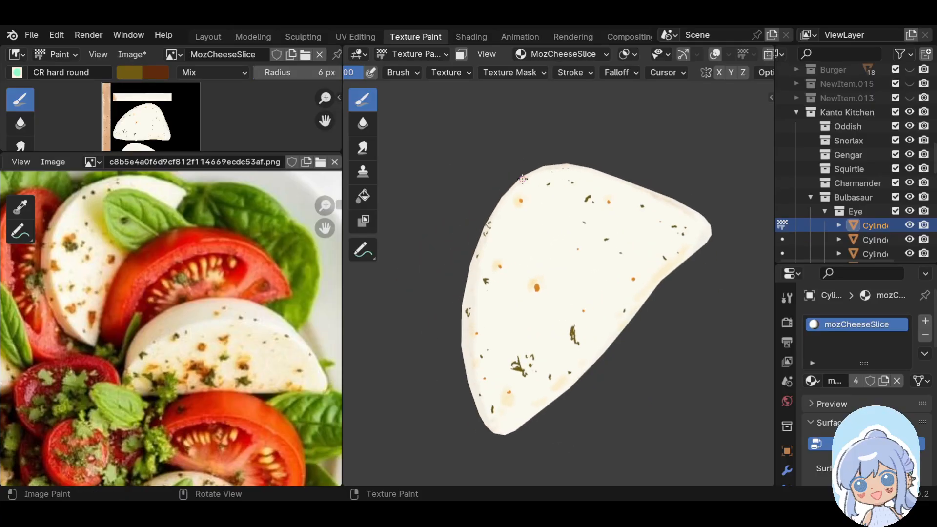
{"action": "key", "text": "KP_Divide"}
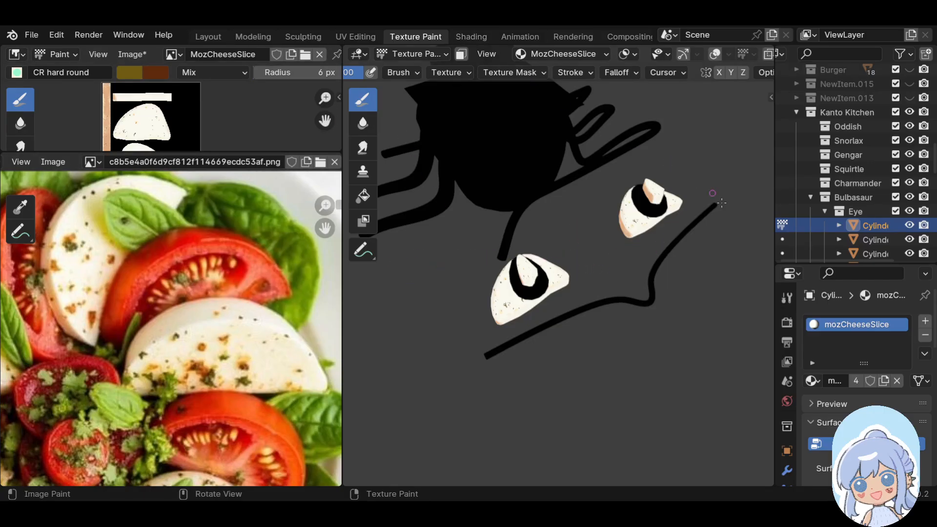
{"action": "left_click", "coordinate": [125, 55]}
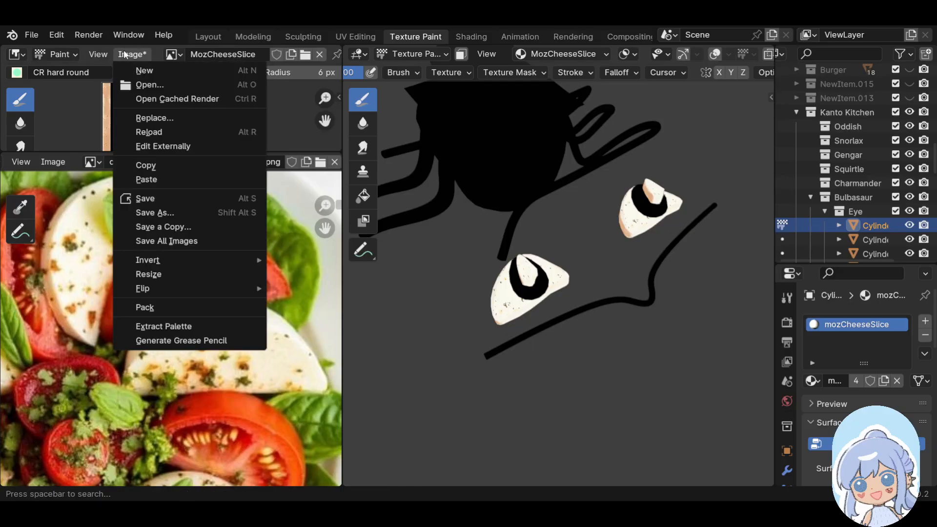
{"action": "left_click", "coordinate": [147, 198]}
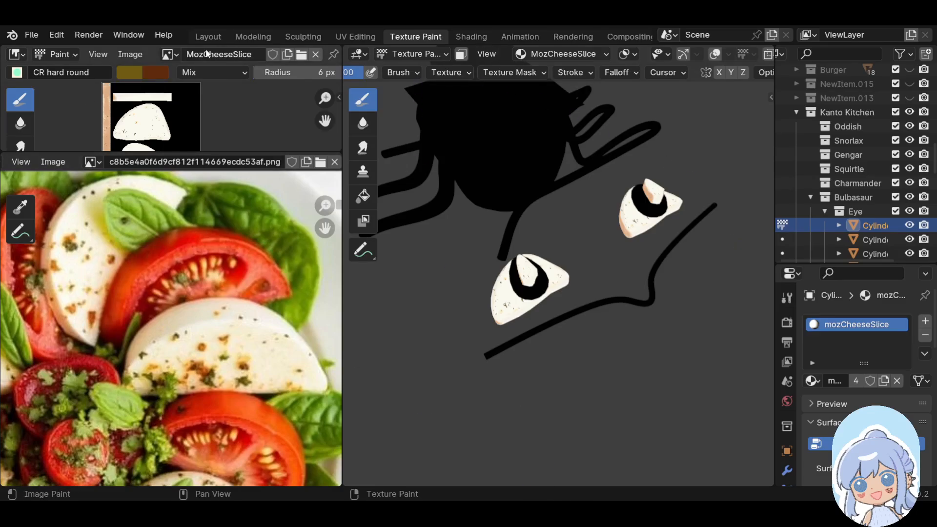
{"action": "left_click", "coordinate": [170, 54]}
{"action": "scroll", "coordinate": [251, 133], "scroll_direction": "up", "scroll_amount": 2}
{"action": "scroll", "coordinate": [252, 132], "scroll_direction": "up", "scroll_amount": 12}
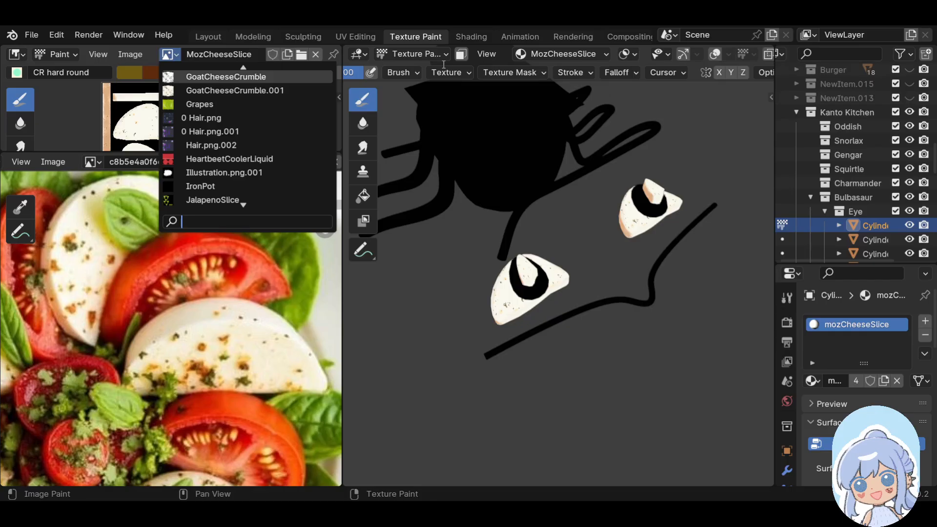
Return to Object Mode, select the unpainted black cherry tomato slice on the eye, and enter Texture Paint mode for it
{"action": "left_click", "coordinate": [430, 54]}
{"action": "left_click", "coordinate": [419, 68]}
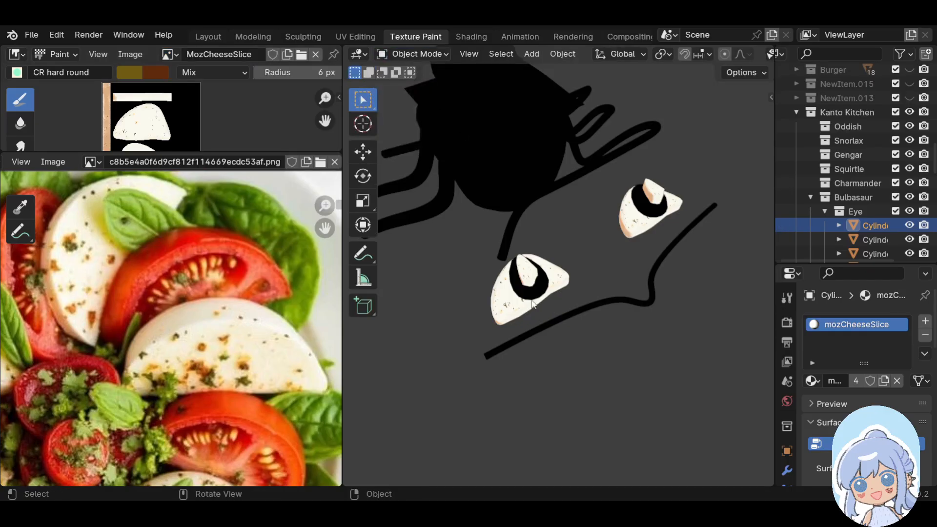
{"action": "left_click", "coordinate": [463, 153]}
{"action": "left_click", "coordinate": [430, 52]}
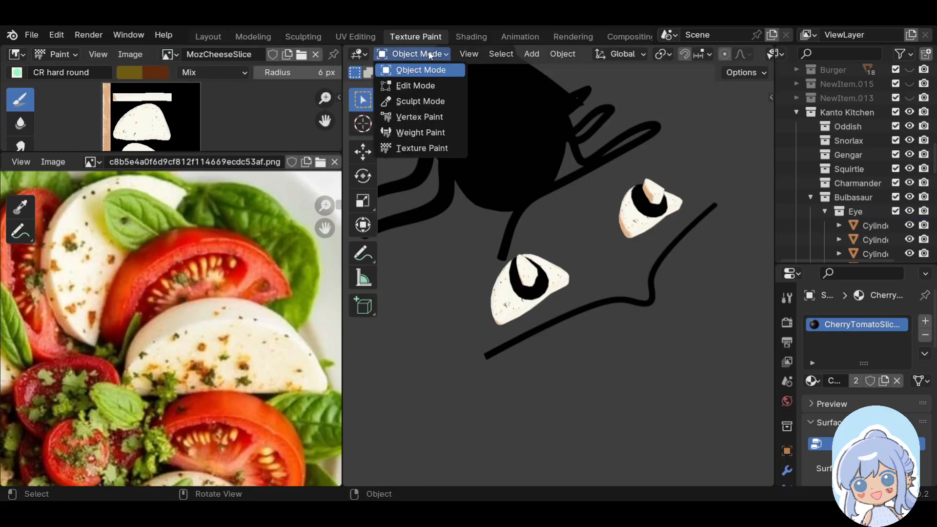
{"action": "left_click", "coordinate": [425, 146]}
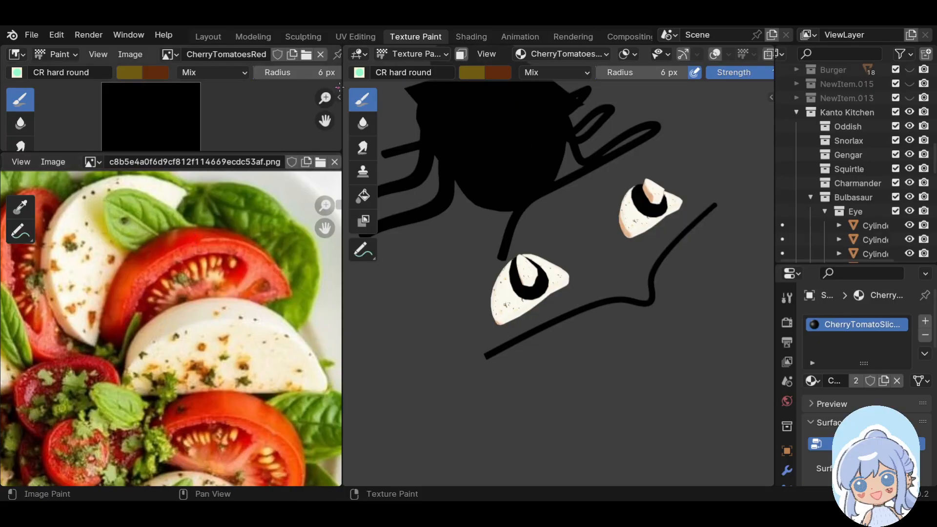
Sample a bright red from the reference tomato's skin and flood the cherry tomato slice with it using the Fill tool
{"action": "left_click", "coordinate": [363, 196]}
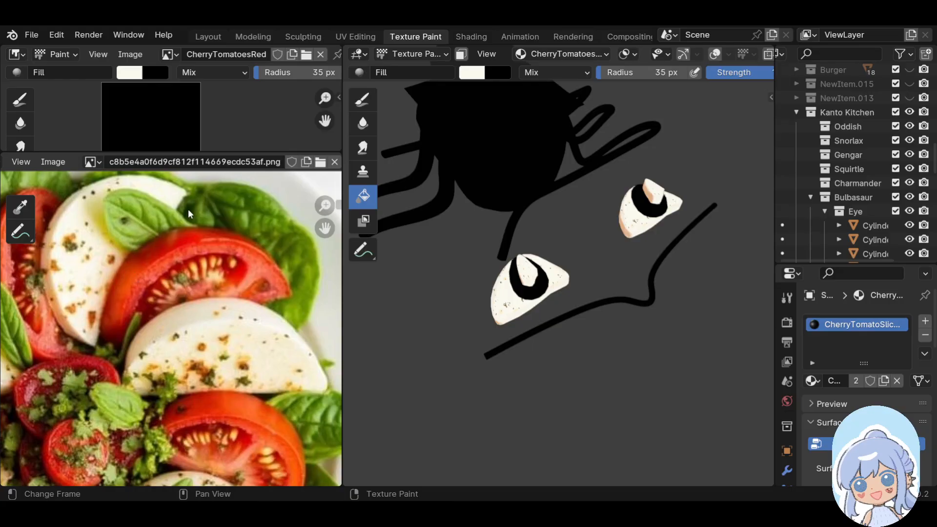
{"action": "left_click", "coordinate": [472, 72]}
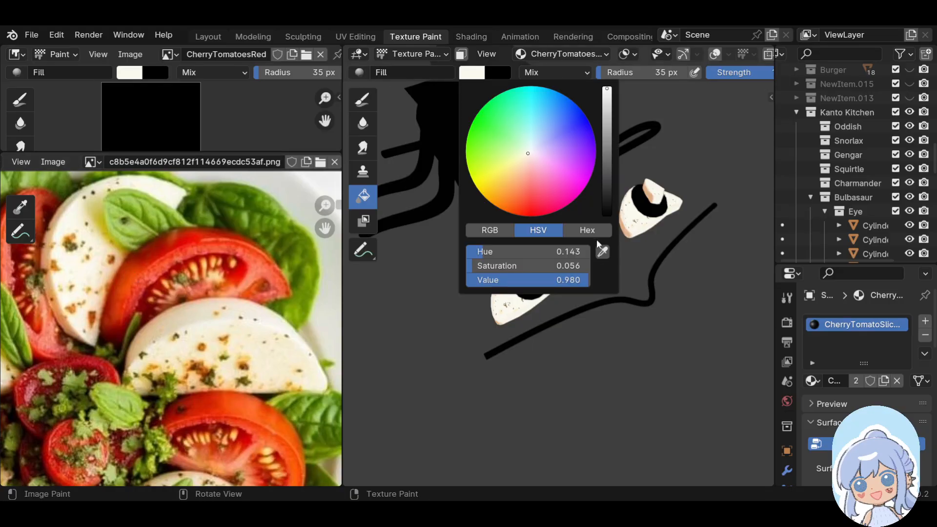
{"action": "left_click", "coordinate": [603, 252]}
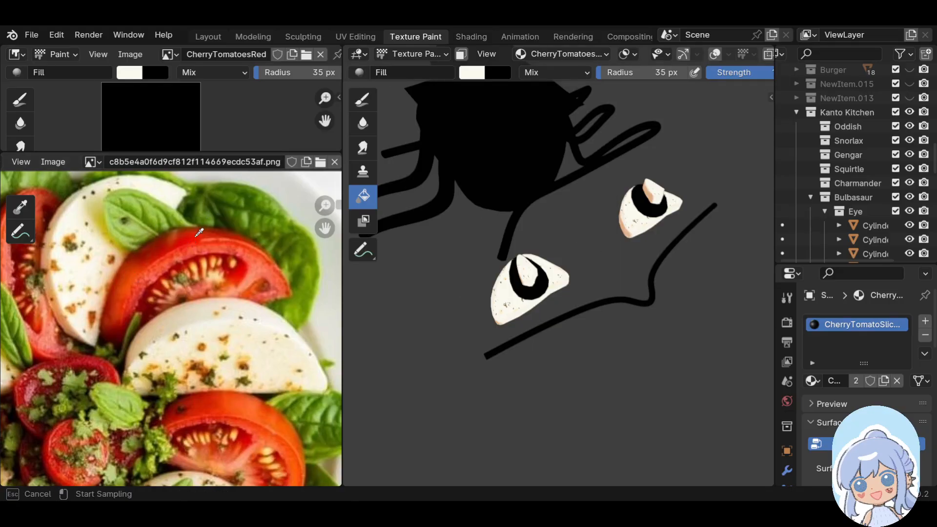
{"action": "left_click", "coordinate": [202, 229]}
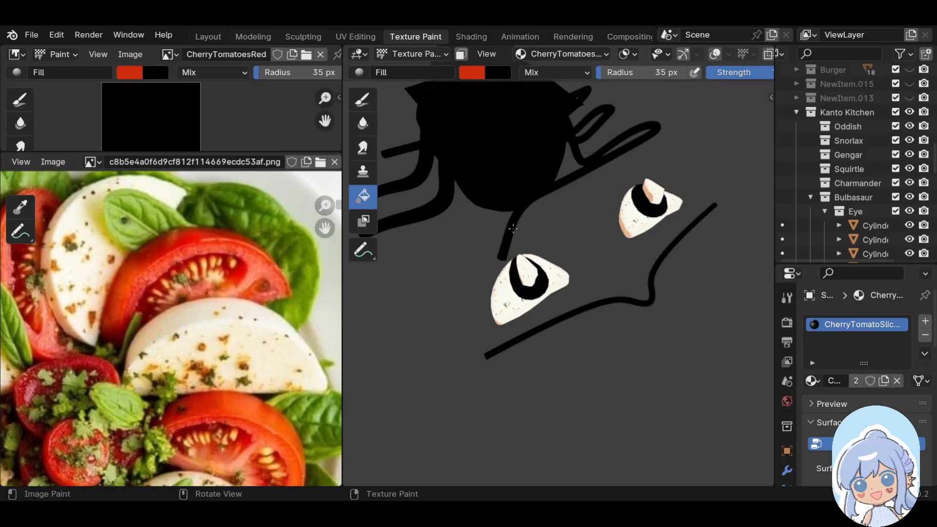
{"action": "left_click", "coordinate": [527, 287]}
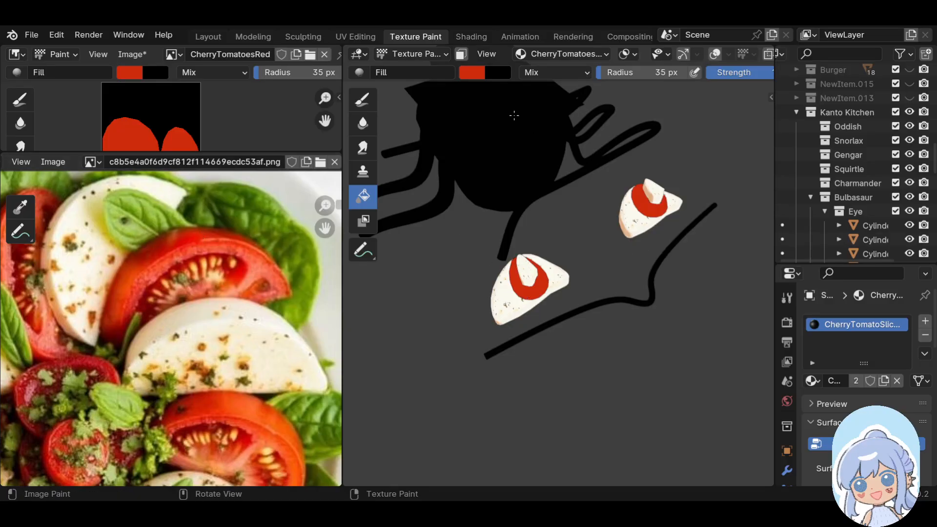
Isolate the red cherry tomato slice in local view and frame it for detailed painting
{"action": "middle_click_drag", "start_coordinate": [417, 309], "coordinate": [526, 291], "text": "shift"}
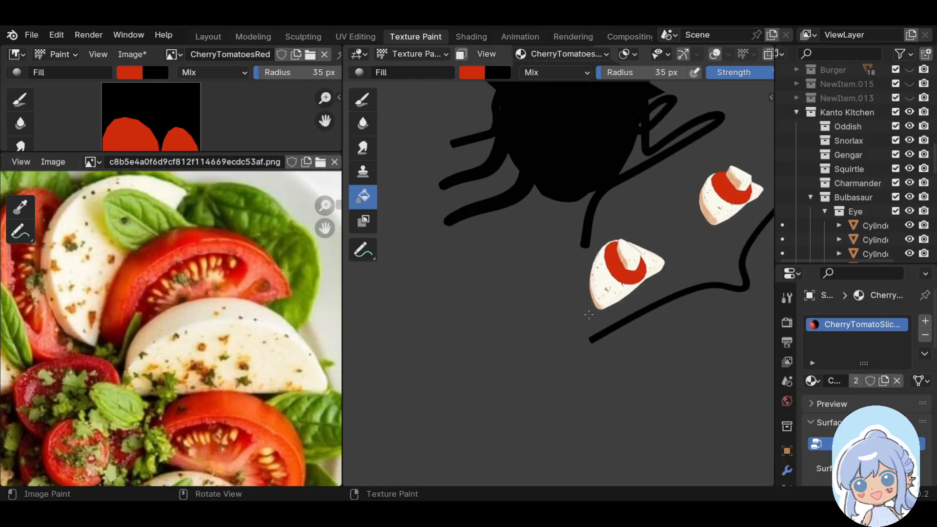
{"action": "scroll", "coordinate": [604, 316], "scroll_direction": "up", "scroll_amount": 6}
{"action": "middle_click_drag", "start_coordinate": [605, 317], "coordinate": [573, 303]}
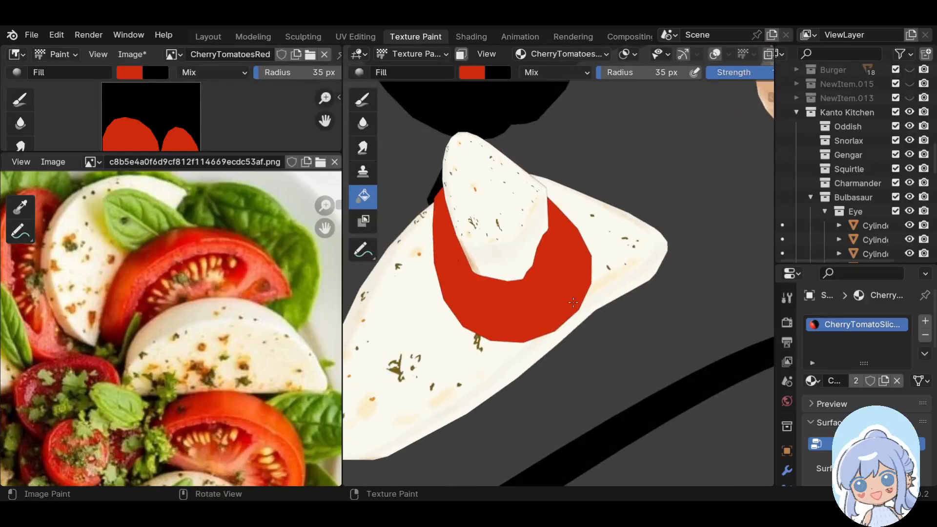
{"action": "key", "text": "KP_Divide"}
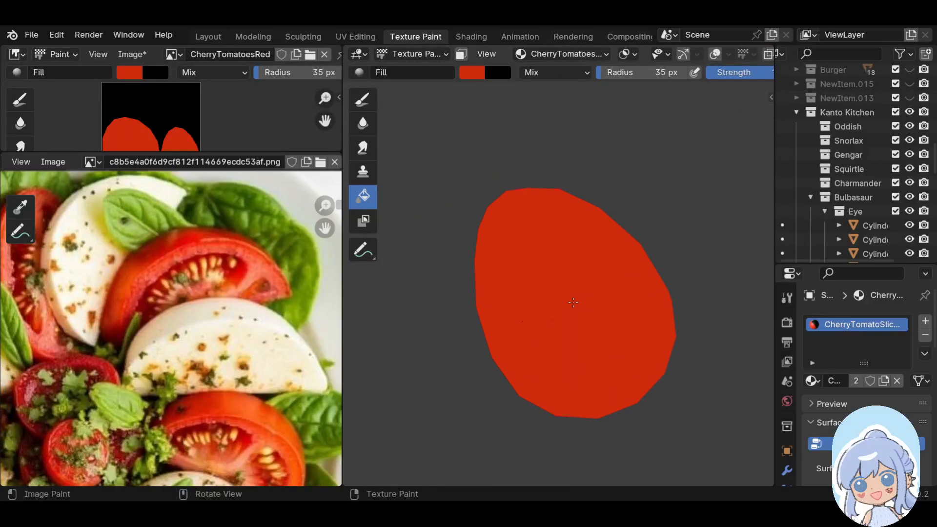
{"action": "scroll", "coordinate": [573, 303], "scroll_direction": "down", "scroll_amount": 2}
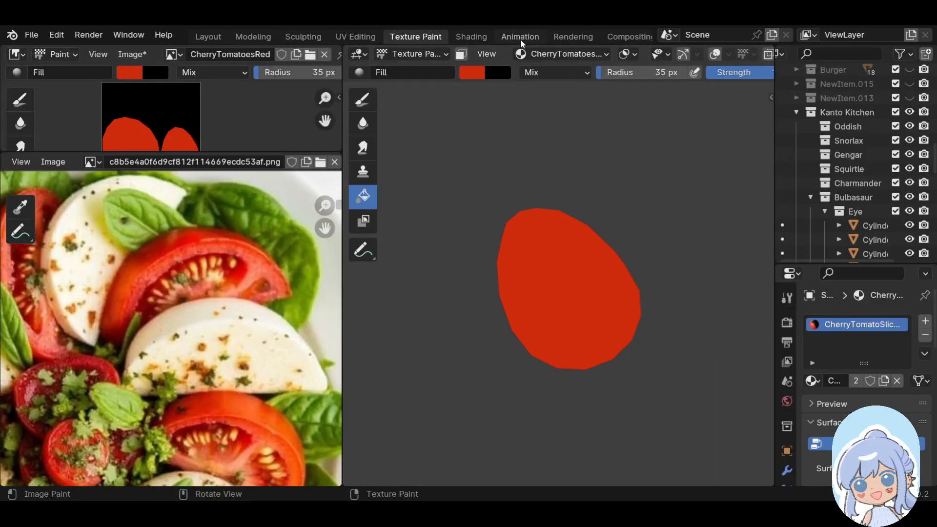
Switch to the CR big grunge brush and sample a deeper red from the lower tomato slice in the reference photo
{"action": "left_click", "coordinate": [363, 100]}
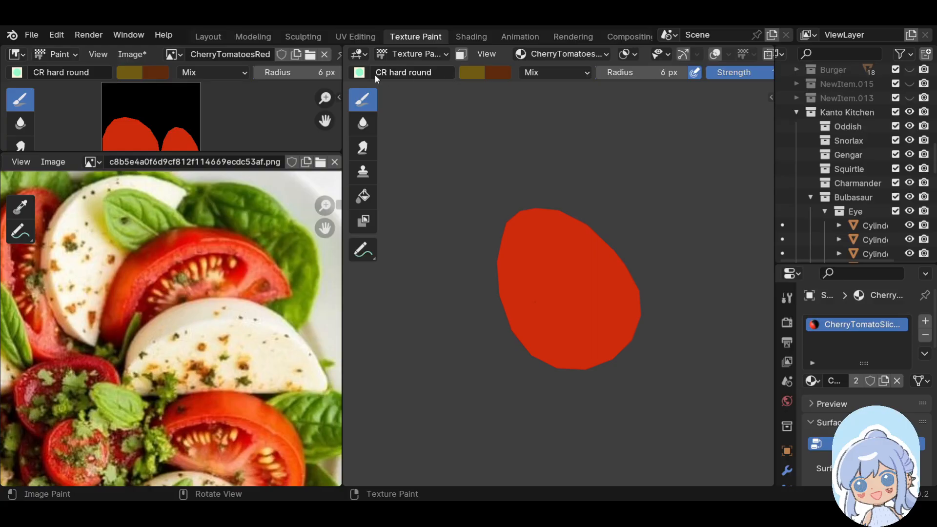
{"action": "left_click", "coordinate": [376, 74]}
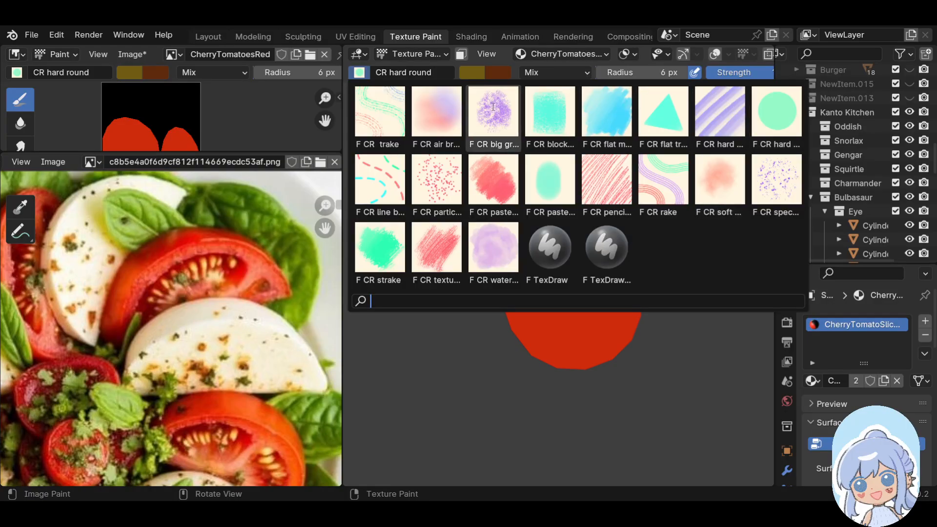
{"action": "left_click", "coordinate": [484, 109]}
{"action": "left_click", "coordinate": [472, 72]}
{"action": "left_click", "coordinate": [602, 252]}
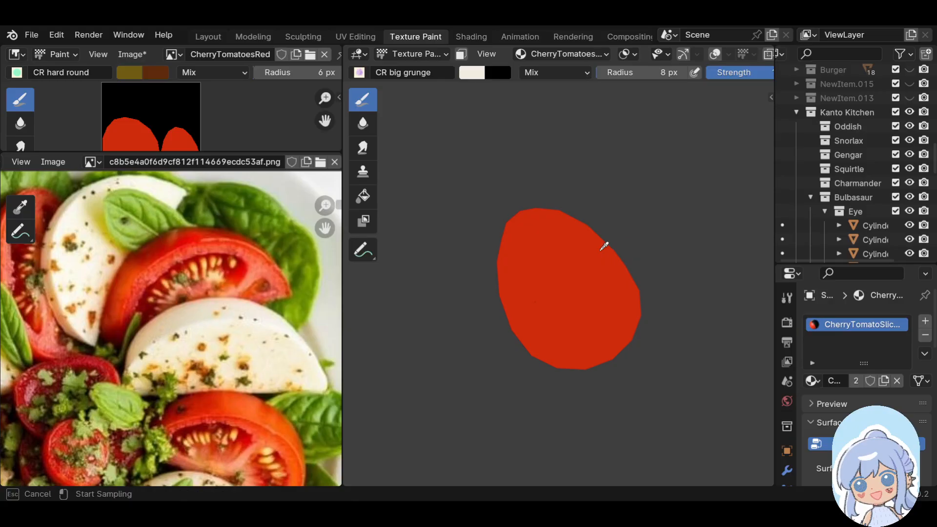
{"action": "left_click", "coordinate": [199, 401]}
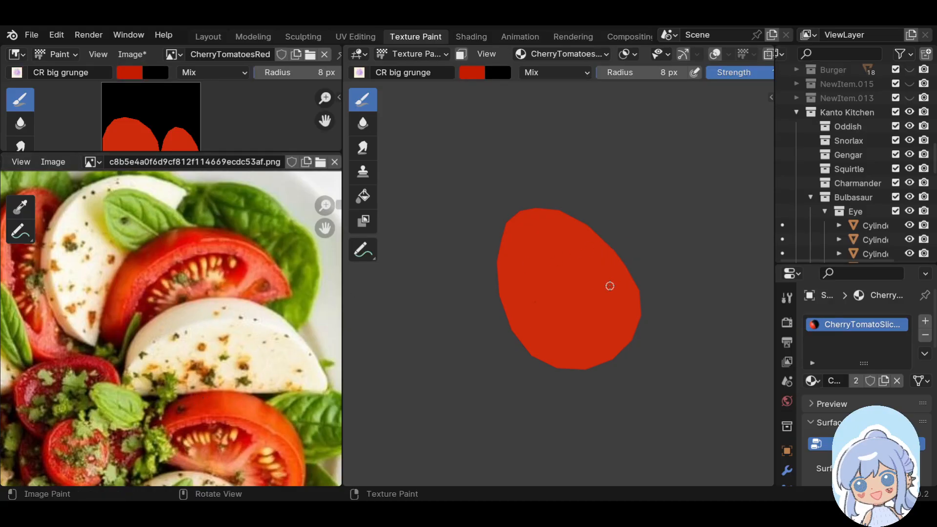
Enlarge the CR big grunge brush to 55 px and paint mottled deeper red patches over the cherry tomato slice
{"action": "key", "text": "f"}
{"action": "left_click", "coordinate": [575, 281]}
{"action": "mouse_move", "coordinate": [576, 281]}
{"action": "left_mouse_down"}
{"action": "mouse_move", "coordinate": [546, 318]}
{"action": "mouse_move", "coordinate": [569, 330]}
{"action": "mouse_move", "coordinate": [623, 294]}
{"action": "mouse_move", "coordinate": [602, 330]}
{"action": "mouse_move", "coordinate": [561, 320]}
{"action": "mouse_move", "coordinate": [605, 274]}
{"action": "mouse_move", "coordinate": [548, 271]}
{"action": "mouse_move", "coordinate": [558, 272]}
{"action": "left_mouse_up"}
{"action": "mouse_move", "coordinate": [711, 280]}
{"action": "middle_mouse_down"}
{"action": "mouse_move", "coordinate": [617, 226]}
{"action": "mouse_move", "coordinate": [558, 261]}
{"action": "middle_mouse_up"}
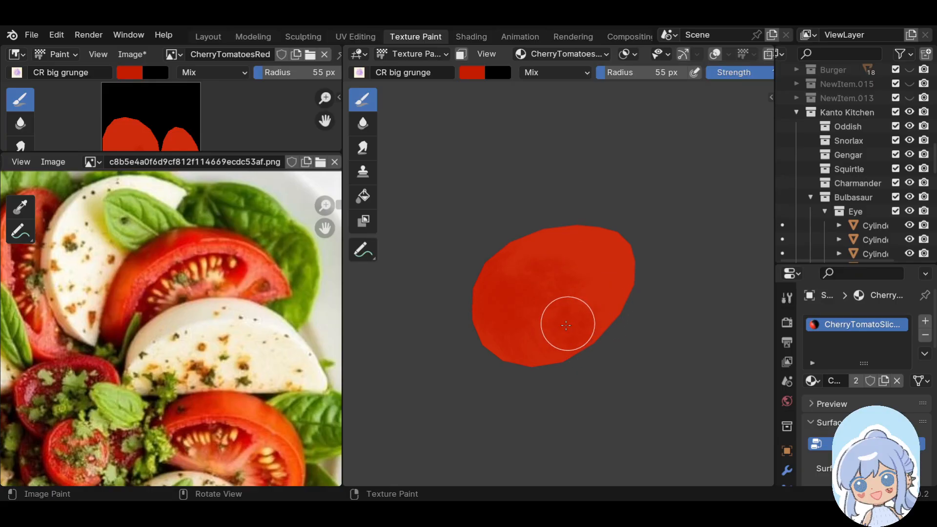
Darken the CR big grunge brush colour to a deep dark red by lowering its value
{"action": "left_click", "coordinate": [476, 74]}
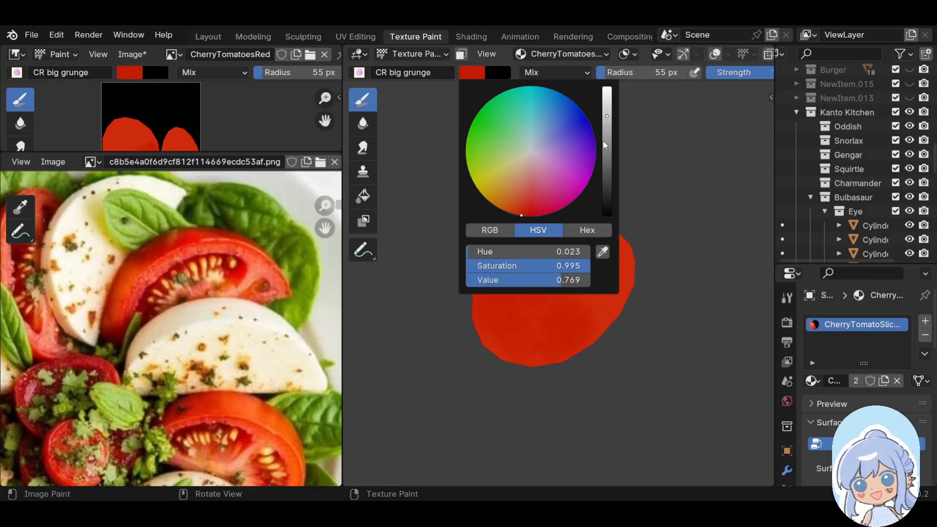
{"action": "left_click", "coordinate": [607, 128]}
{"action": "left_click_drag", "start_coordinate": [607, 127], "coordinate": [607, 139]}
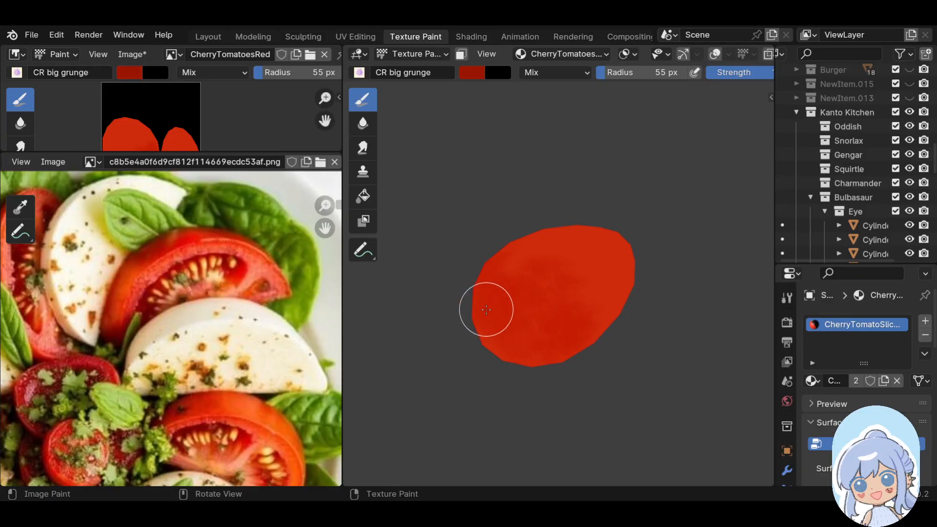
Paint mottled deep dark red patches over the cherry tomato slice's skin with the CR big grunge brush at 55 px
{"action": "mouse_move", "coordinate": [488, 317]}
{"action": "left_mouse_down"}
{"action": "mouse_move", "coordinate": [580, 324]}
{"action": "mouse_move", "coordinate": [490, 349]}
{"action": "mouse_move", "coordinate": [598, 343]}
{"action": "mouse_move", "coordinate": [625, 274]}
{"action": "left_mouse_up"}
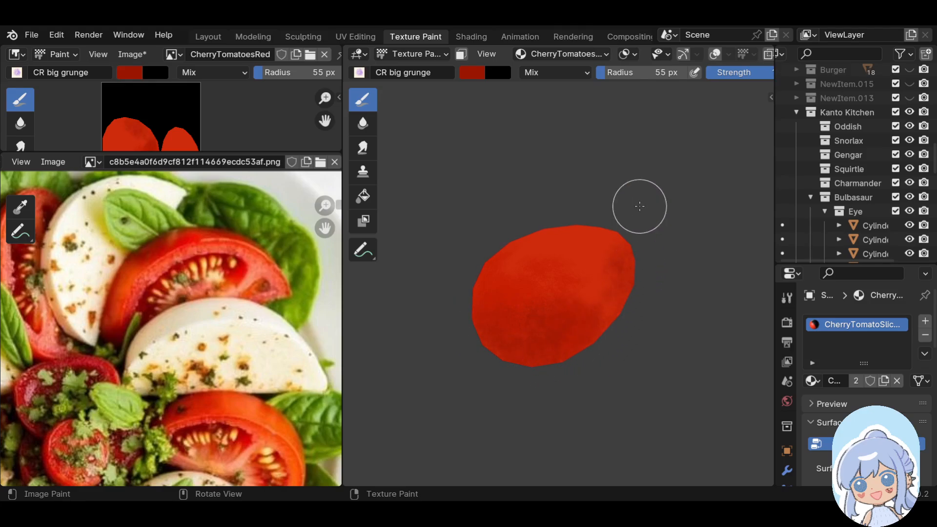
{"action": "mouse_move", "coordinate": [583, 441]}
{"action": "middle_mouse_down"}
{"action": "mouse_move", "coordinate": [690, 433]}
{"action": "mouse_move", "coordinate": [681, 429]}
{"action": "middle_mouse_up"}
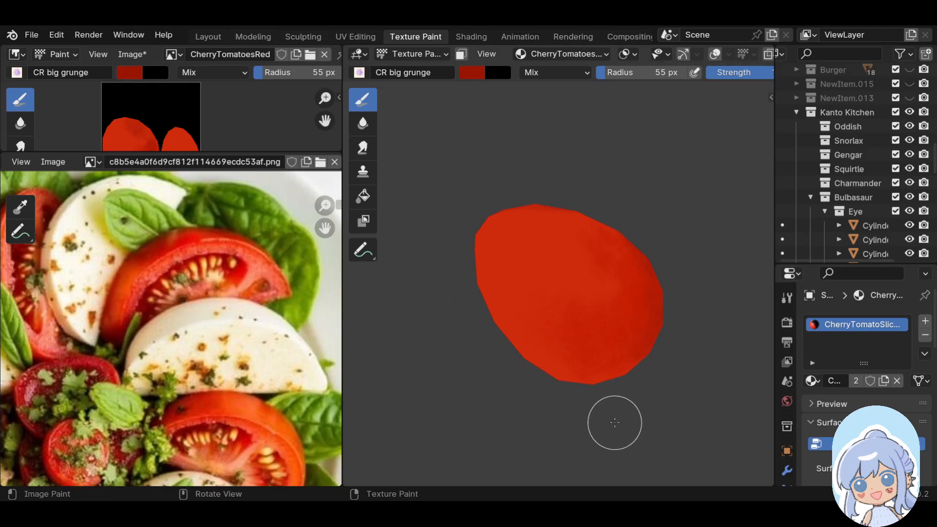
{"action": "mouse_move", "coordinate": [506, 279]}
{"action": "left_mouse_down"}
{"action": "mouse_move", "coordinate": [525, 317]}
{"action": "mouse_move", "coordinate": [602, 361]}
{"action": "mouse_move", "coordinate": [629, 364]}
{"action": "left_mouse_up"}
{"action": "left_click_drag", "start_coordinate": [496, 214], "coordinate": [490, 236]}
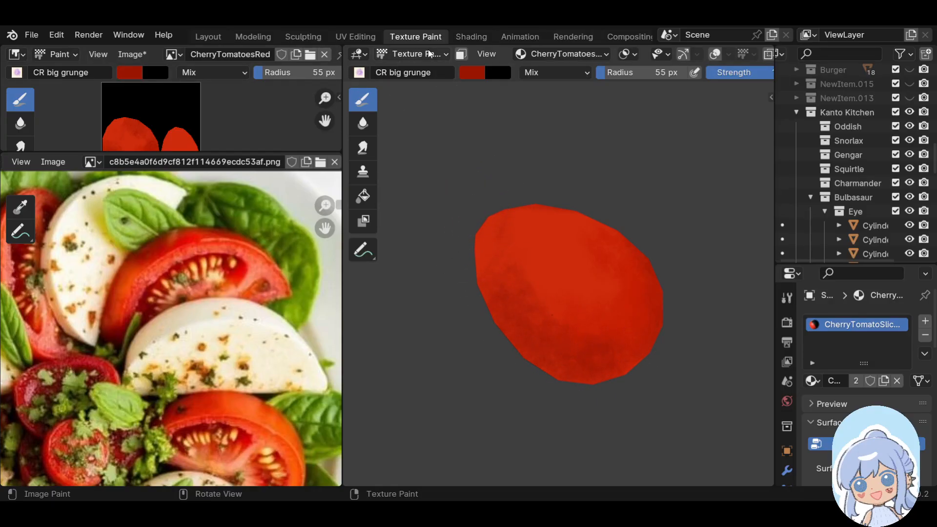
Switch to the CR hard round brush and dab small scattered olive-green herb specks over the cherry tomato slice's skin
{"action": "left_click", "coordinate": [370, 74]}
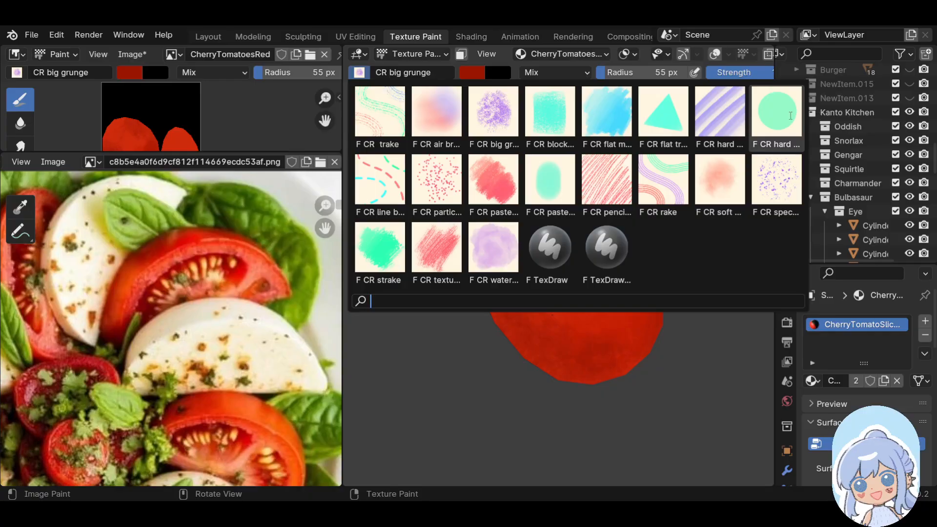
{"action": "left_click", "coordinate": [720, 110]}
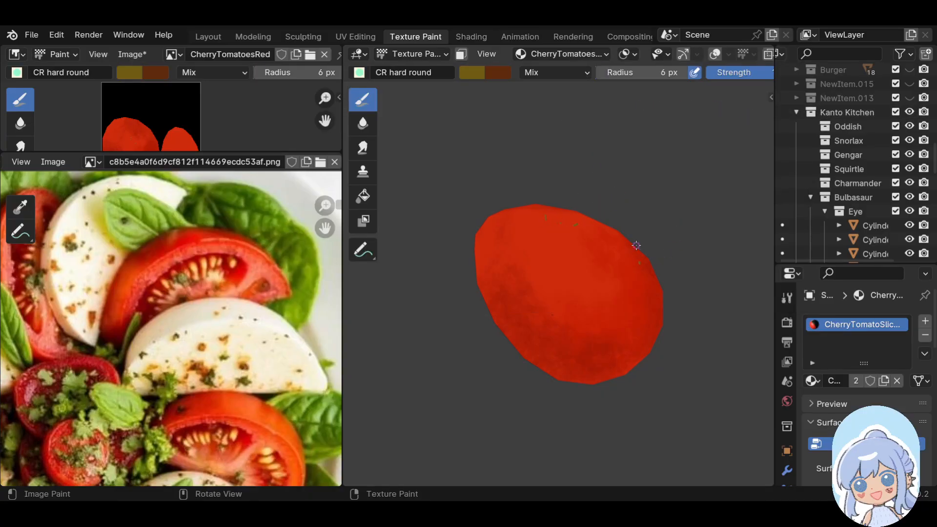
{"action": "left_click", "coordinate": [502, 267]}
{"action": "left_click", "coordinate": [589, 285]}
{"action": "left_click", "coordinate": [605, 278]}
{"action": "left_click", "coordinate": [616, 277]}
{"action": "left_click", "coordinate": [639, 287]}
{"action": "left_click", "coordinate": [643, 296]}
{"action": "left_click", "coordinate": [552, 330]}
{"action": "left_click", "coordinate": [571, 345]}
{"action": "left_click", "coordinate": [576, 346]}
{"action": "left_click", "coordinate": [594, 344]}
{"action": "left_click", "coordinate": [643, 312]}
{"action": "left_click", "coordinate": [650, 293]}
Darken the CR hard round brush colour to near-black brown and dot 9 px pepper specks across the tomato skin
{"action": "left_click", "coordinate": [473, 76]}
{"action": "left_click_drag", "start_coordinate": [607, 174], "coordinate": [607, 205]}
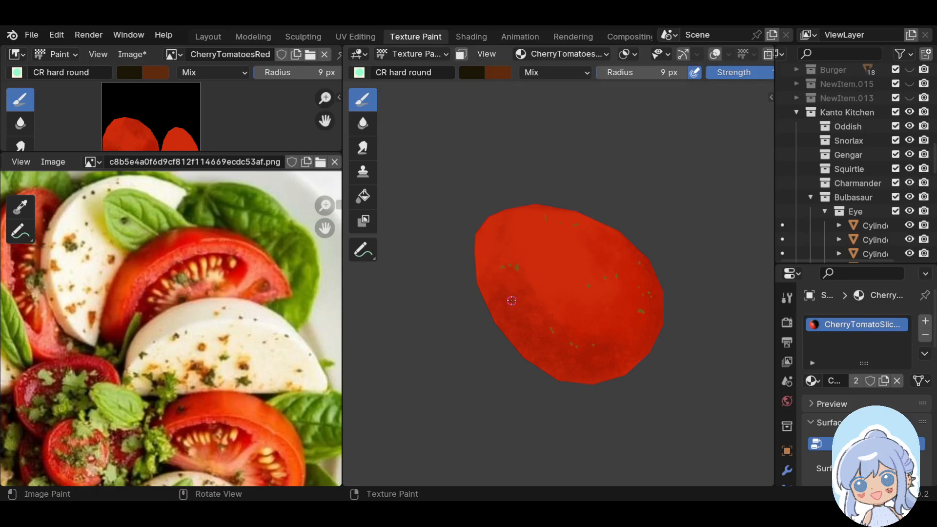
{"action": "left_click", "coordinate": [508, 218]}
{"action": "left_click", "coordinate": [520, 215]}
{"action": "left_click", "coordinate": [572, 258]}
{"action": "left_click", "coordinate": [605, 241]}
{"action": "left_click", "coordinate": [618, 248]}
{"action": "left_click", "coordinate": [589, 311]}
{"action": "left_click", "coordinate": [600, 311]}
{"action": "left_click", "coordinate": [611, 310]}
{"action": "left_click", "coordinate": [551, 301]}
{"action": "left_click", "coordinate": [531, 265]}
{"action": "left_click", "coordinate": [532, 242]}
{"action": "left_click", "coordinate": [487, 251]}
{"action": "left_click", "coordinate": [486, 258]}
{"action": "left_click", "coordinate": [489, 286]}
{"action": "left_click", "coordinate": [574, 353]}
Set the brush colour to off-white with saturation 0.026 and value 0.903, and paint small highlight flecks over the tomato skin
{"action": "left_click", "coordinate": [476, 71]}
{"action": "left_click_drag", "start_coordinate": [609, 173], "coordinate": [608, 98]}
{"action": "left_click", "coordinate": [532, 150]}
{"action": "left_click_drag", "start_coordinate": [531, 150], "coordinate": [561, 140]}
{"action": "left_click", "coordinate": [581, 239]}
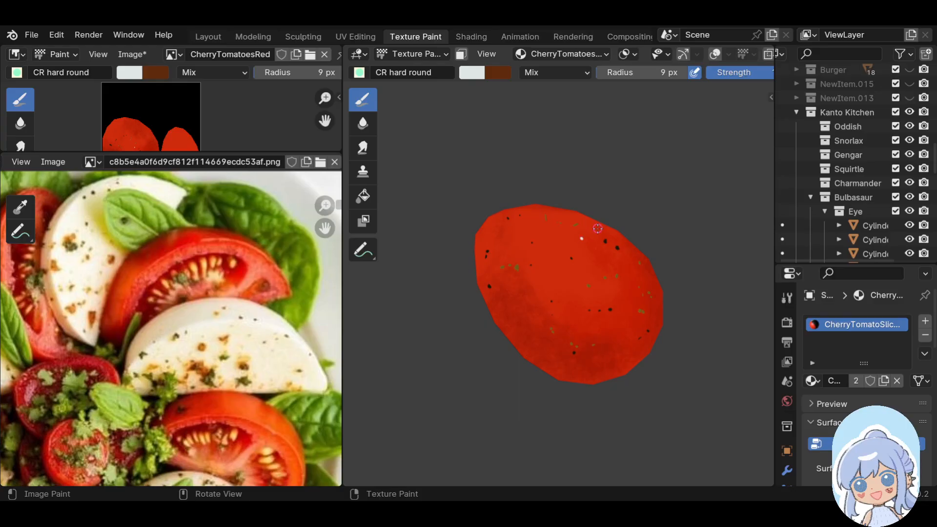
{"action": "left_click", "coordinate": [629, 267]}
{"action": "left_click", "coordinate": [639, 276]}
{"action": "left_click", "coordinate": [642, 279]}
{"action": "left_click", "coordinate": [620, 341]}
{"action": "mouse_move", "coordinate": [538, 294]}
{"action": "left_mouse_down"}
{"action": "mouse_move", "coordinate": [553, 316]}
{"action": "mouse_move", "coordinate": [545, 336]}
{"action": "mouse_move", "coordinate": [586, 372]}
{"action": "mouse_move", "coordinate": [631, 363]}
{"action": "left_mouse_up"}
{"action": "left_click", "coordinate": [556, 348]}
{"action": "left_click_drag", "start_coordinate": [498, 291], "coordinate": [537, 348]}
{"action": "left_click", "coordinate": [602, 268]}
{"action": "left_click", "coordinate": [559, 243]}
{"action": "left_click", "coordinate": [525, 239]}
{"action": "left_click", "coordinate": [531, 223]}
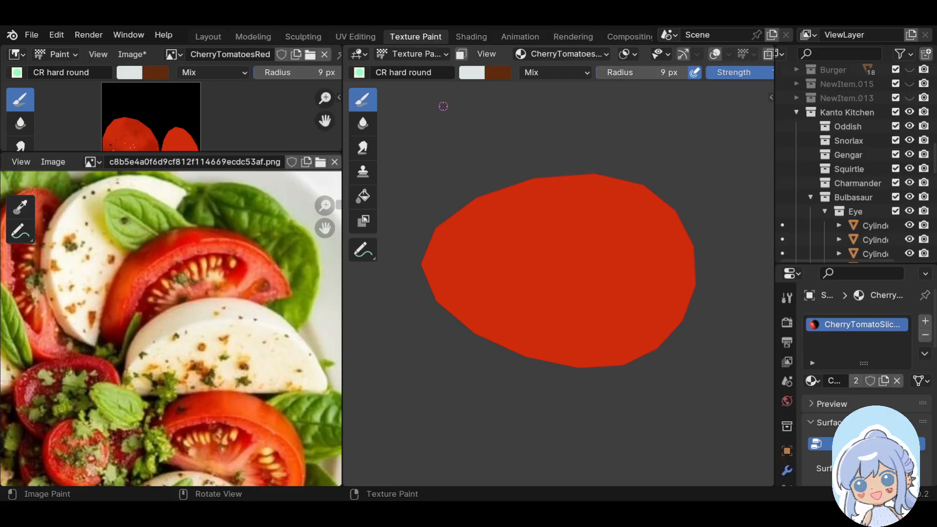
{"action": "left_click", "coordinate": [478, 77]}
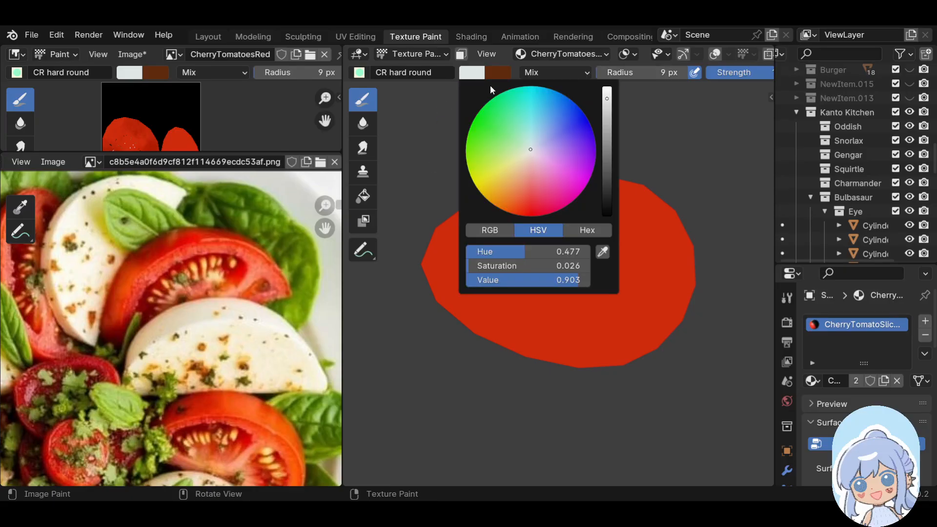
{"action": "left_click", "coordinate": [605, 252]}
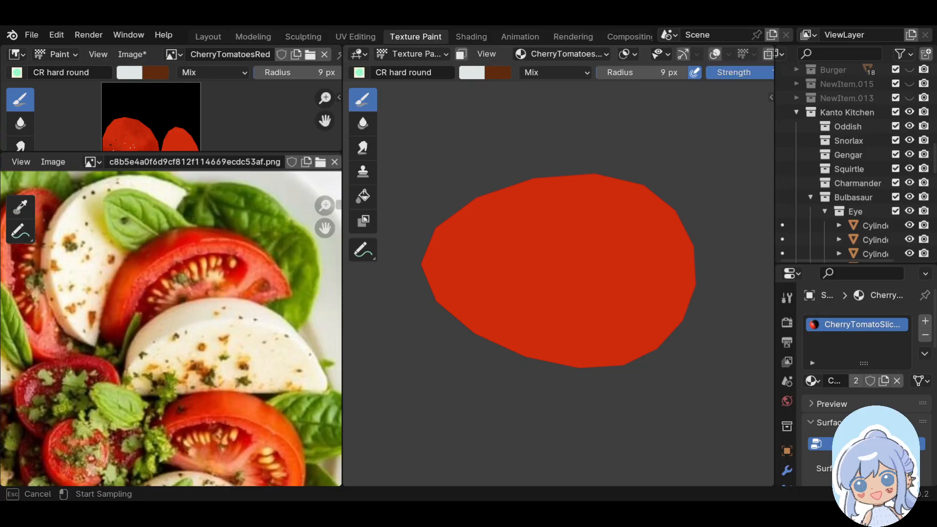
{"action": "key", "text": "Escape"}
Switch to the CR big grunge brush and sample a light orange-red from the upper tomato slice's flesh in the reference photo
{"action": "left_click", "coordinate": [390, 73]}
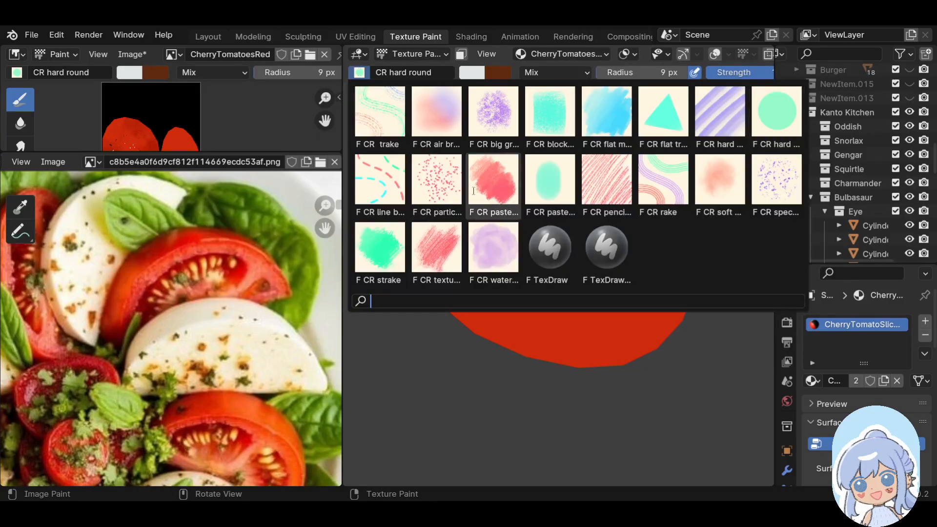
{"action": "left_click", "coordinate": [482, 113]}
{"action": "left_click", "coordinate": [470, 74]}
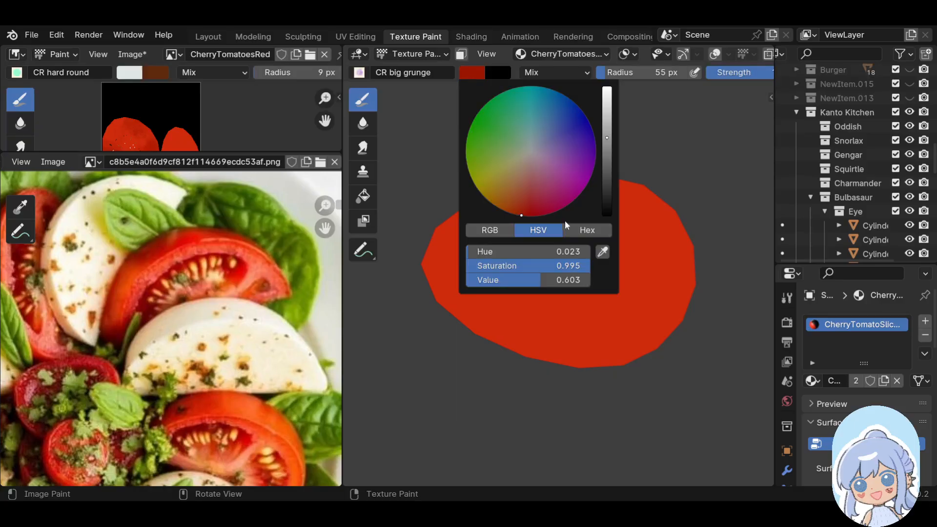
{"action": "left_click", "coordinate": [603, 252]}
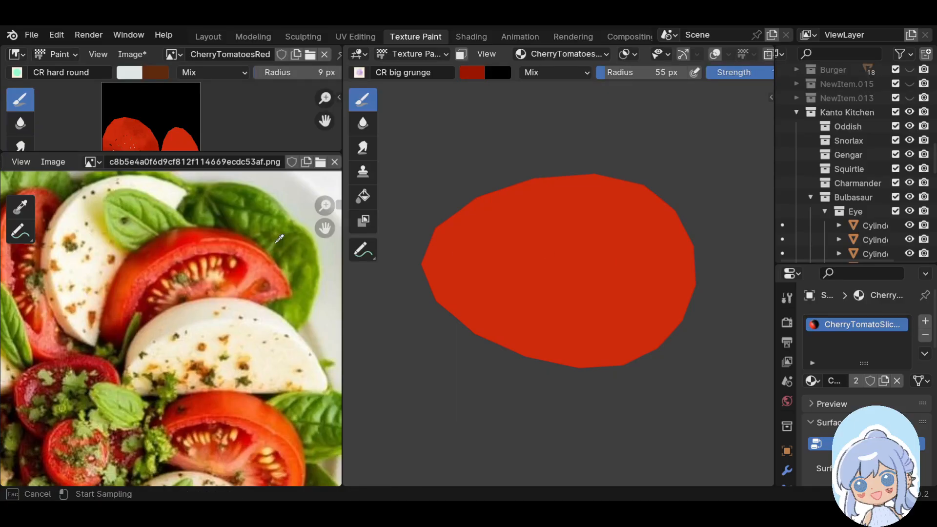
{"action": "left_click", "coordinate": [220, 244]}
Show the viewport overlays, reduce the brush to 31 px and paint a light orange-red rim around the slice's cut face
{"action": "middle_click_drag", "start_coordinate": [543, 328], "coordinate": [569, 310]}
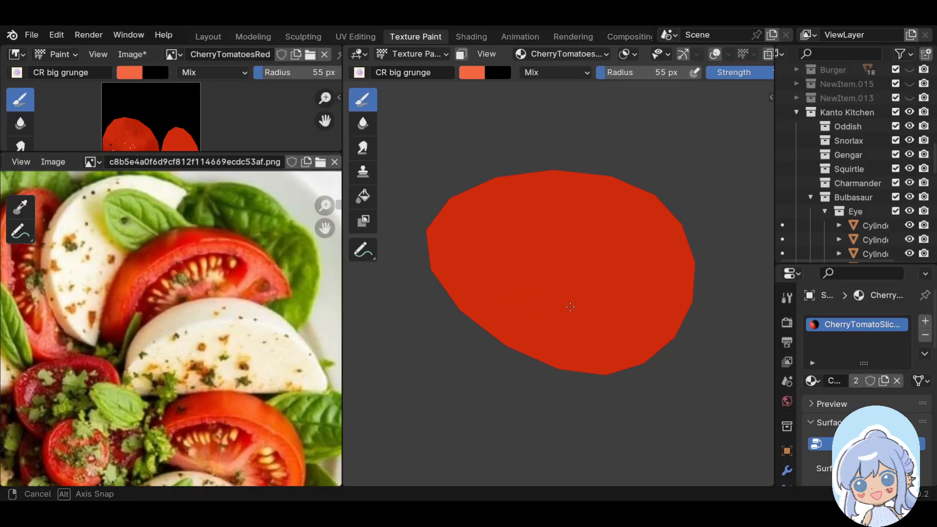
{"action": "left_click", "coordinate": [715, 53]}
{"action": "key", "text": "bracketleft"}
{"action": "key", "text": "bracketleft"}
{"action": "key", "text": "bracketleft"}
{"action": "key", "text": "bracketleft"}
{"action": "key", "text": "bracketleft"}
{"action": "mouse_move", "coordinate": [462, 211]}
{"action": "left_mouse_down"}
{"action": "mouse_move", "coordinate": [444, 234]}
{"action": "mouse_move", "coordinate": [467, 210]}
{"action": "mouse_move", "coordinate": [517, 188]}
{"action": "mouse_move", "coordinate": [585, 190]}
{"action": "mouse_move", "coordinate": [651, 210]}
{"action": "mouse_move", "coordinate": [672, 265]}
{"action": "mouse_move", "coordinate": [667, 311]}
{"action": "mouse_move", "coordinate": [634, 339]}
{"action": "mouse_move", "coordinate": [565, 336]}
{"action": "mouse_move", "coordinate": [448, 261]}
{"action": "mouse_move", "coordinate": [484, 304]}
{"action": "mouse_move", "coordinate": [542, 334]}
{"action": "mouse_move", "coordinate": [466, 224]}
{"action": "mouse_move", "coordinate": [513, 251]}
{"action": "mouse_move", "coordinate": [523, 307]}
{"action": "mouse_move", "coordinate": [609, 347]}
{"action": "mouse_move", "coordinate": [647, 327]}
{"action": "mouse_move", "coordinate": [661, 282]}
{"action": "mouse_move", "coordinate": [636, 215]}
{"action": "mouse_move", "coordinate": [516, 190]}
{"action": "left_mouse_up"}
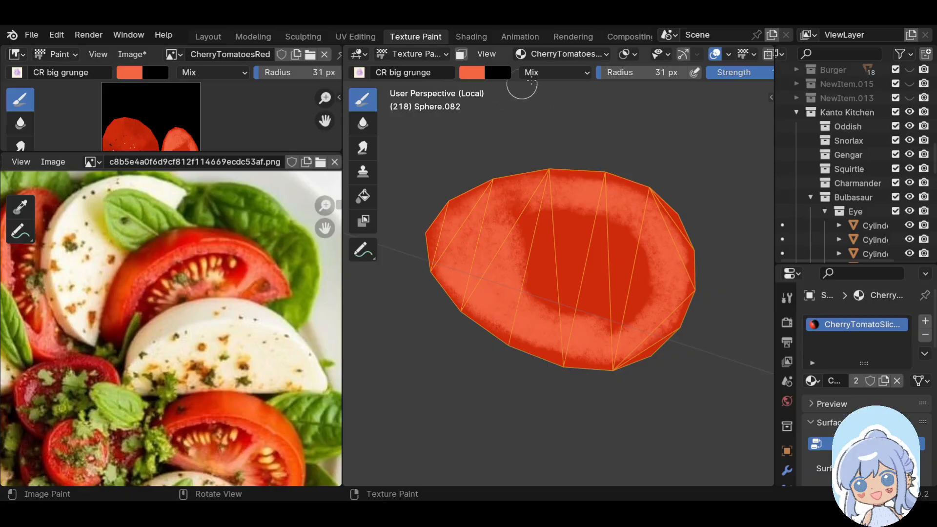
Sample a dark red from the upper tomato in the reference photo and fill the cut face's centre inside the rim
{"action": "left_click", "coordinate": [472, 72]}
{"action": "left_click", "coordinate": [602, 251]}
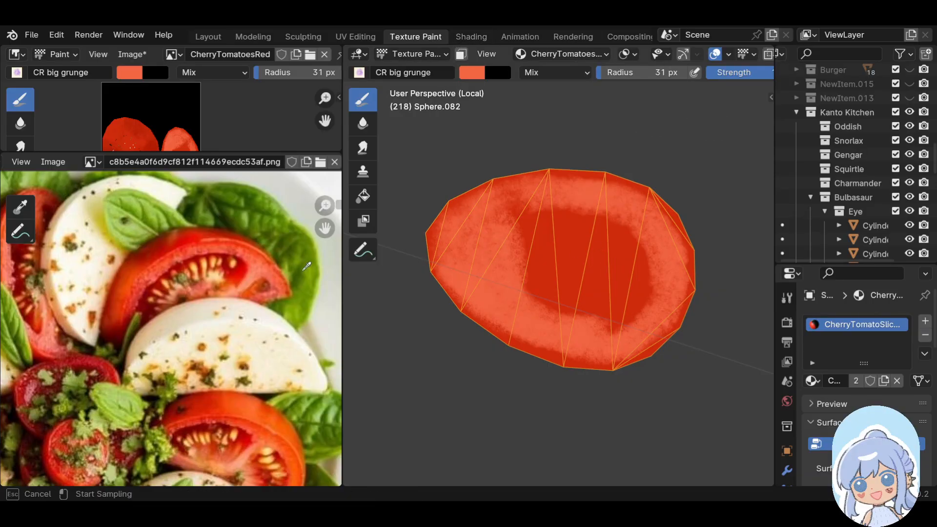
{"action": "left_click", "coordinate": [229, 254]}
{"action": "mouse_move", "coordinate": [485, 224]}
{"action": "left_mouse_down"}
{"action": "mouse_move", "coordinate": [477, 280]}
{"action": "mouse_move", "coordinate": [544, 308]}
{"action": "left_mouse_up"}
{"action": "mouse_move", "coordinate": [503, 248]}
{"action": "left_mouse_down"}
{"action": "mouse_move", "coordinate": [505, 224]}
{"action": "mouse_move", "coordinate": [529, 238]}
{"action": "mouse_move", "coordinate": [517, 216]}
{"action": "mouse_move", "coordinate": [604, 207]}
{"action": "mouse_move", "coordinate": [637, 247]}
{"action": "mouse_move", "coordinate": [650, 271]}
{"action": "mouse_move", "coordinate": [625, 324]}
{"action": "mouse_move", "coordinate": [529, 299]}
{"action": "mouse_move", "coordinate": [526, 310]}
{"action": "mouse_move", "coordinate": [579, 324]}
{"action": "mouse_move", "coordinate": [554, 327]}
{"action": "mouse_move", "coordinate": [625, 320]}
{"action": "mouse_move", "coordinate": [639, 293]}
{"action": "mouse_move", "coordinate": [619, 299]}
{"action": "mouse_move", "coordinate": [596, 284]}
{"action": "mouse_move", "coordinate": [546, 283]}
{"action": "mouse_move", "coordinate": [623, 255]}
{"action": "mouse_move", "coordinate": [611, 288]}
{"action": "mouse_move", "coordinate": [640, 259]}
{"action": "mouse_move", "coordinate": [579, 229]}
{"action": "mouse_move", "coordinate": [602, 209]}
{"action": "mouse_move", "coordinate": [665, 279]}
{"action": "mouse_move", "coordinate": [620, 248]}
{"action": "left_mouse_up"}
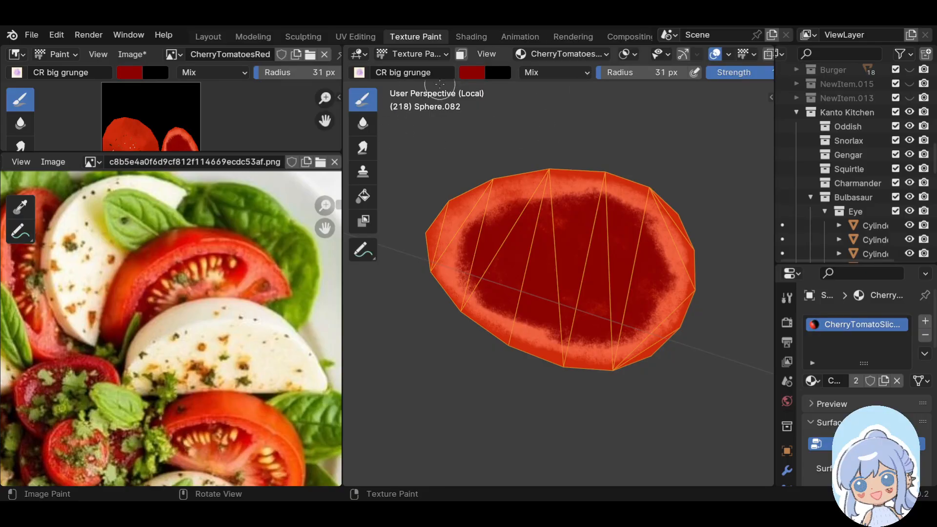
Switch to the CR hard round brush, sample pale orange from a reference tomato seed and paint seeds around the dark red centre
{"action": "left_click", "coordinate": [360, 73]}
{"action": "left_click", "coordinate": [797, 120]}
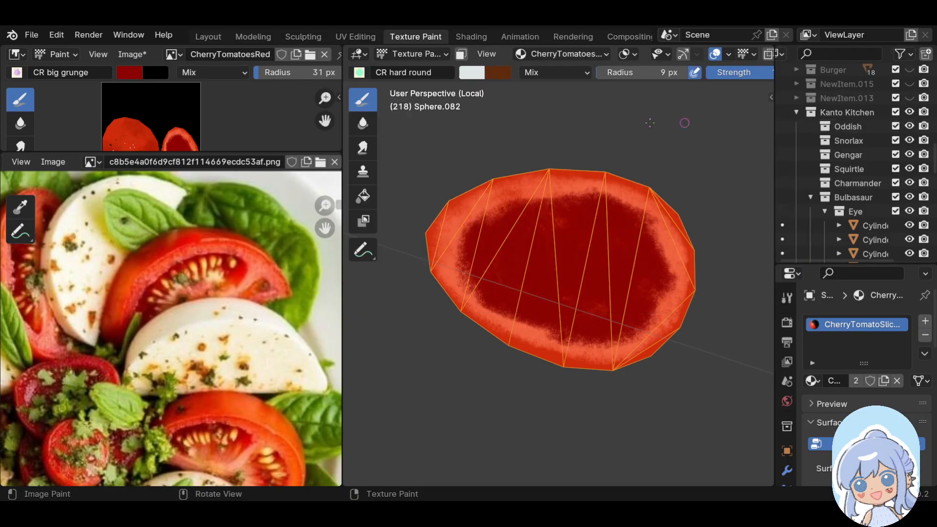
{"action": "left_click", "coordinate": [469, 70]}
{"action": "left_click", "coordinate": [603, 250]}
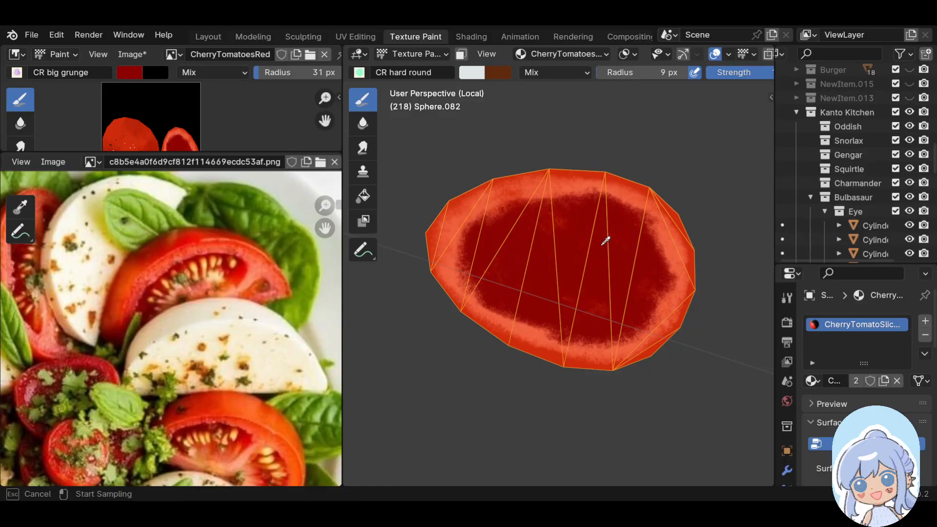
{"action": "left_click", "coordinate": [203, 260]}
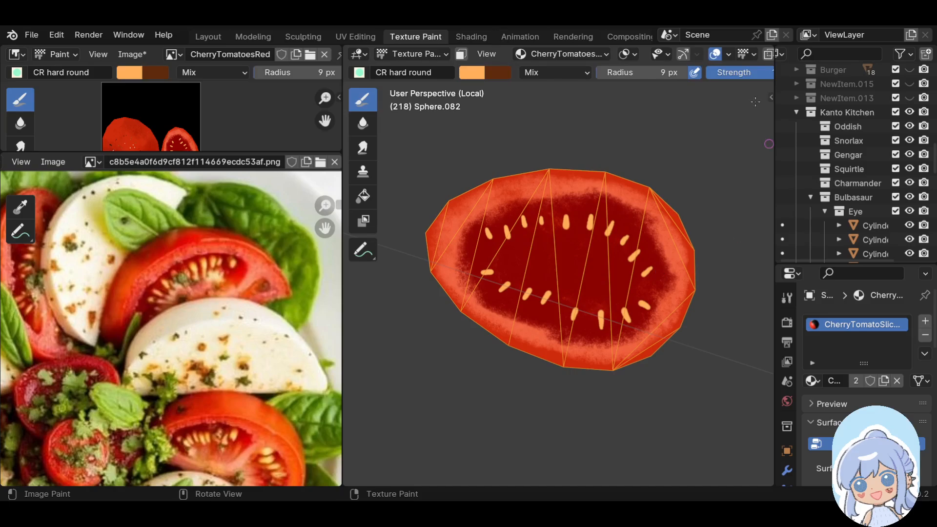
Switch back to the CR big grunge brush and sample the orange-red of the tomato's core from the reference photo
{"action": "left_click", "coordinate": [373, 69]}
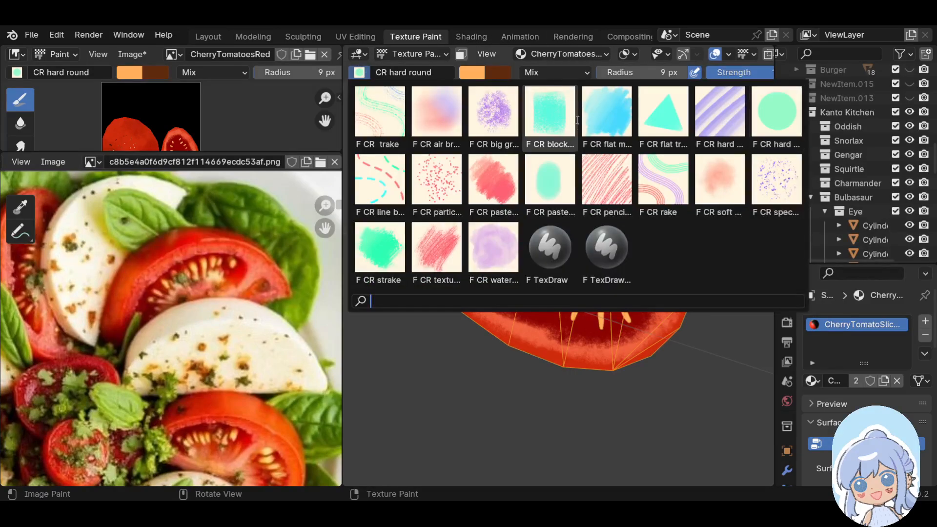
{"action": "left_click", "coordinate": [485, 108]}
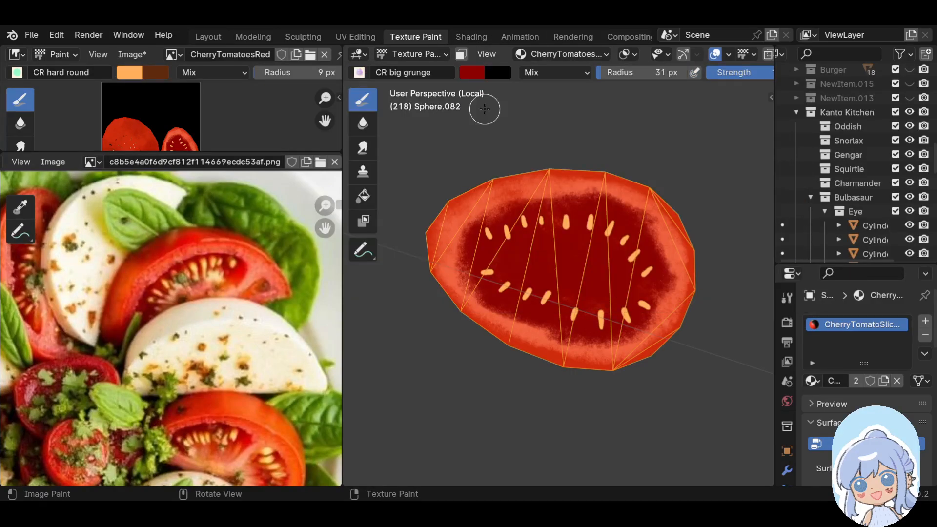
{"action": "left_click", "coordinate": [473, 76]}
{"action": "left_click", "coordinate": [603, 252]}
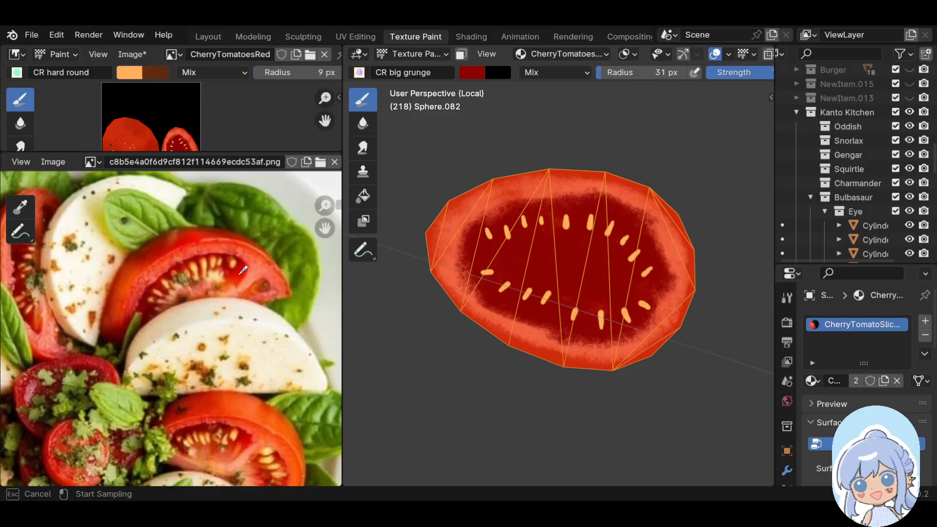
{"action": "left_click", "coordinate": [205, 287]}
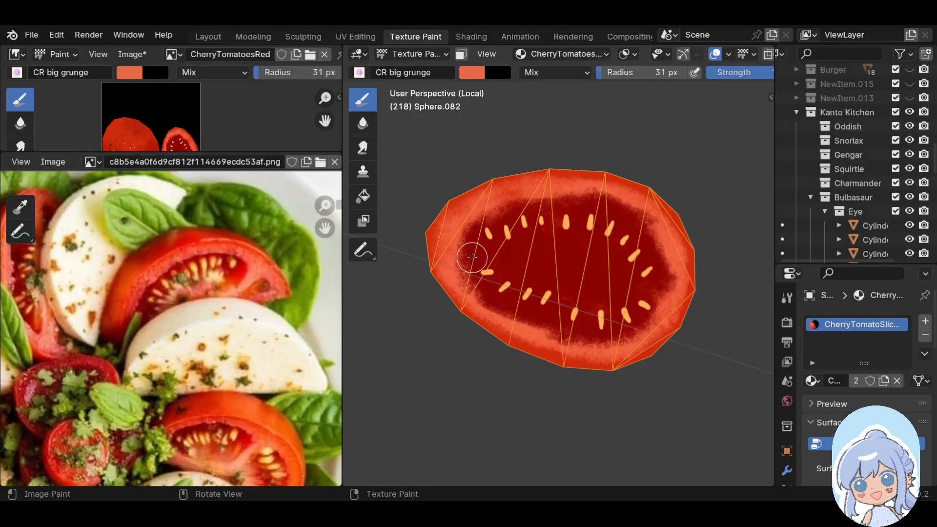
Reduce the brush to 14 px and paint a branching orange-red core between the two rows of seeds
{"action": "key", "text": "bracketleft"}
{"action": "key", "text": "bracketleft"}
{"action": "key", "text": "bracketleft"}
{"action": "key", "text": "bracketleft"}
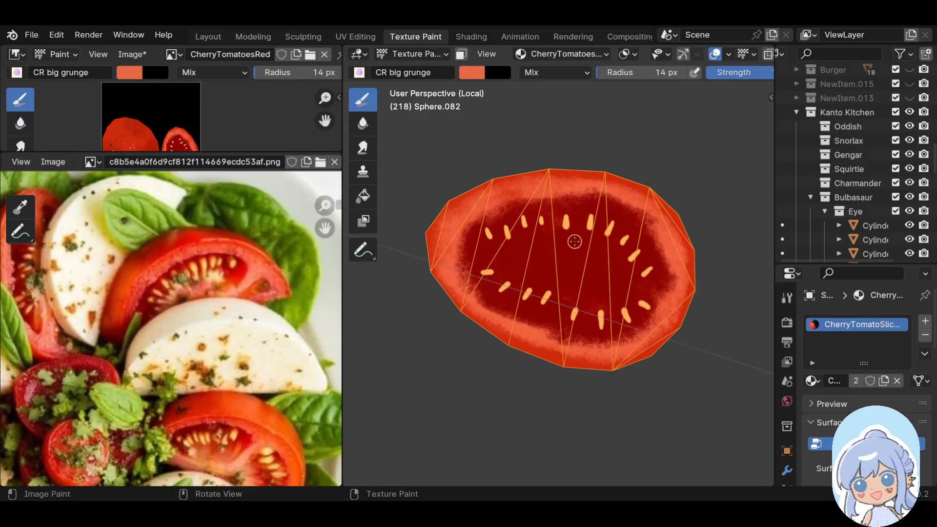
{"action": "mouse_move", "coordinate": [543, 262]}
{"action": "left_mouse_down"}
{"action": "mouse_move", "coordinate": [557, 244]}
{"action": "mouse_move", "coordinate": [602, 278]}
{"action": "mouse_move", "coordinate": [592, 247]}
{"action": "mouse_move", "coordinate": [611, 270]}
{"action": "mouse_move", "coordinate": [645, 280]}
{"action": "mouse_move", "coordinate": [576, 288]}
{"action": "mouse_move", "coordinate": [581, 279]}
{"action": "mouse_move", "coordinate": [542, 281]}
{"action": "mouse_move", "coordinate": [534, 268]}
{"action": "mouse_move", "coordinate": [500, 257]}
{"action": "mouse_move", "coordinate": [548, 257]}
{"action": "mouse_move", "coordinate": [568, 265]}
{"action": "mouse_move", "coordinate": [561, 270]}
{"action": "mouse_move", "coordinate": [574, 244]}
{"action": "mouse_move", "coordinate": [588, 260]}
{"action": "mouse_move", "coordinate": [554, 278]}
{"action": "mouse_move", "coordinate": [659, 287]}
{"action": "left_mouse_up"}
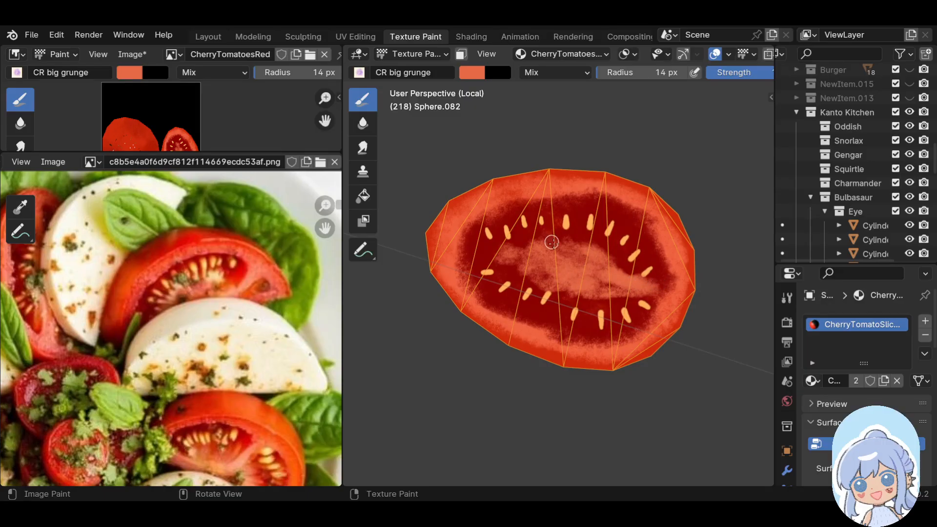
{"action": "left_click_drag", "start_coordinate": [548, 220], "coordinate": [594, 253]}
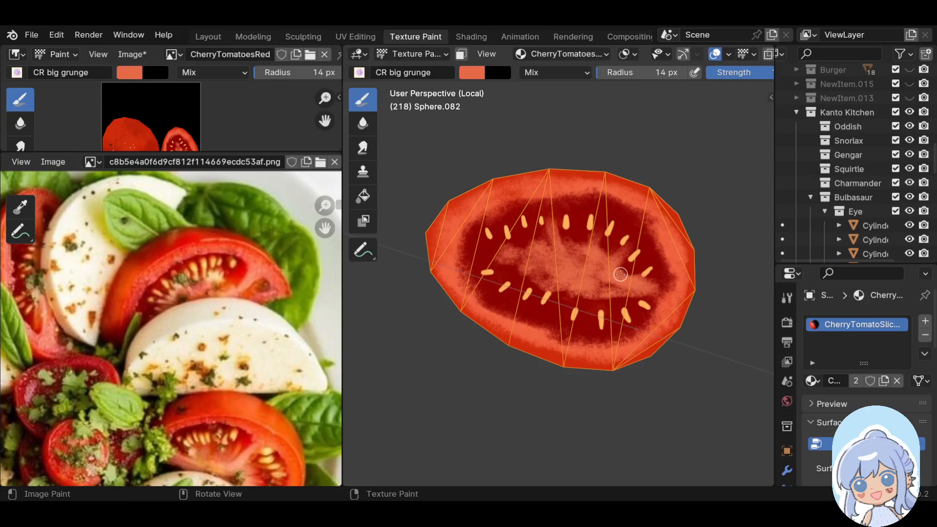
{"action": "mouse_move", "coordinate": [530, 276]}
{"action": "left_mouse_down"}
{"action": "mouse_move", "coordinate": [519, 286]}
{"action": "mouse_move", "coordinate": [573, 277]}
{"action": "mouse_move", "coordinate": [561, 310]}
{"action": "left_mouse_up"}
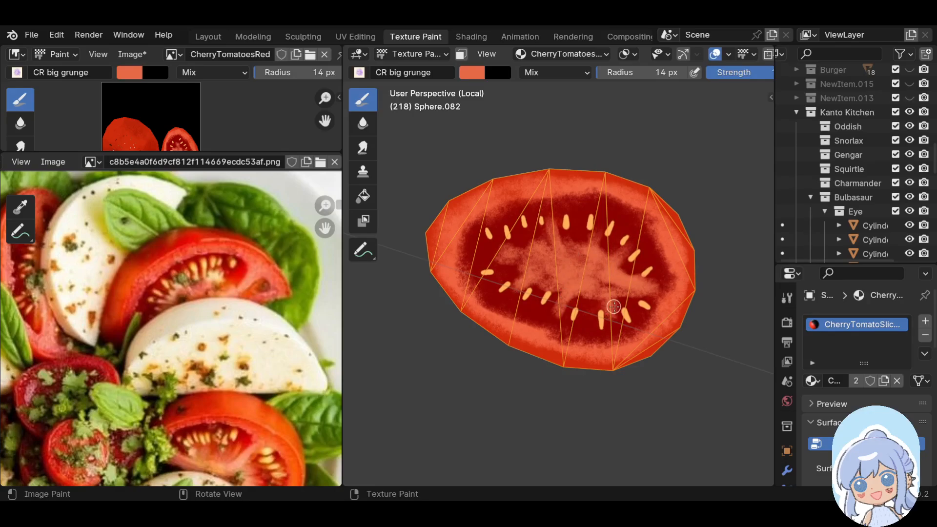
Hide the viewport overlays and exit local view to check the painted tomato slice among the other dish parts
{"action": "scroll", "coordinate": [665, 239], "scroll_direction": "down", "scroll_amount": 4}
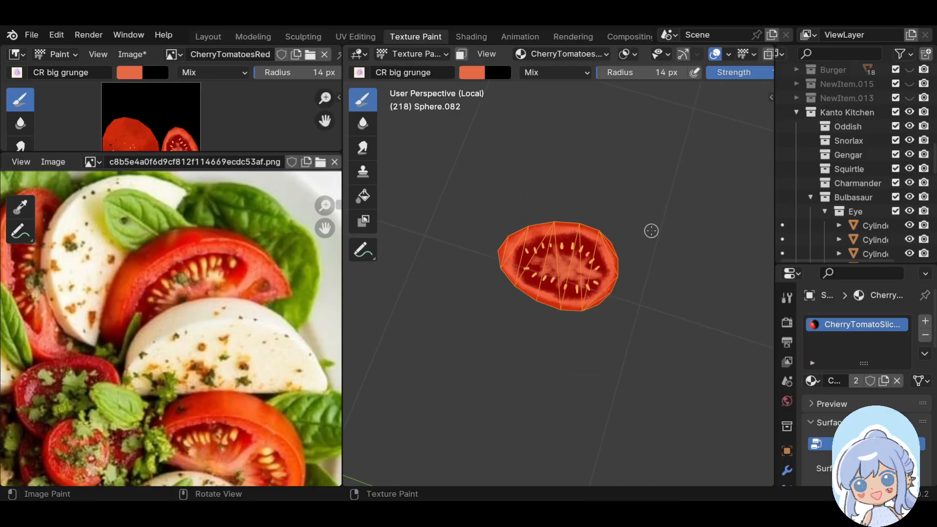
{"action": "middle_click_drag", "start_coordinate": [620, 161], "coordinate": [496, 115]}
{"action": "left_click", "coordinate": [714, 55]}
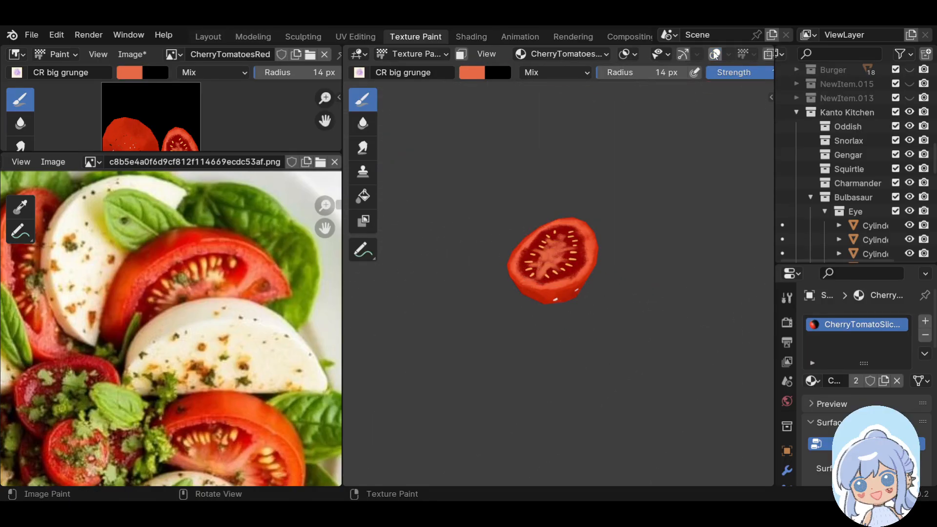
{"action": "key", "text": "KP_Divide"}
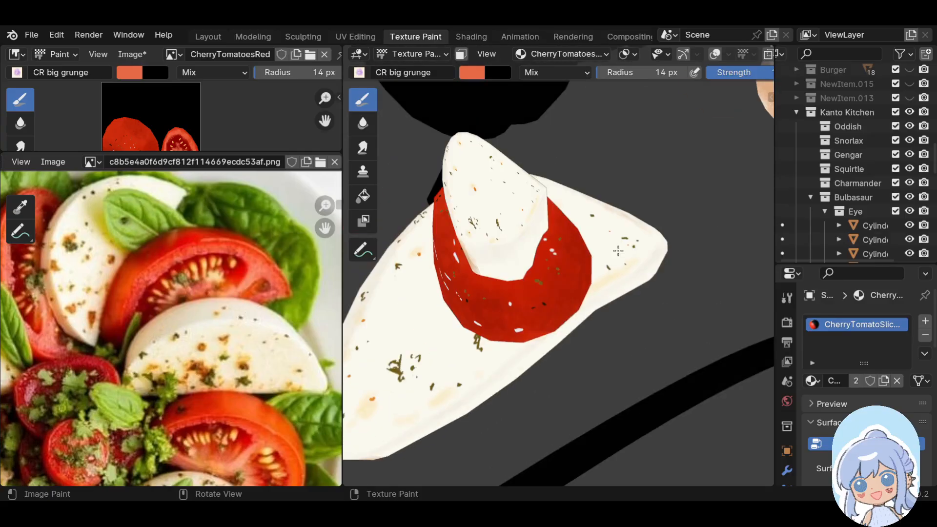
{"action": "scroll", "coordinate": [601, 251], "scroll_direction": "up", "scroll_amount": 6}
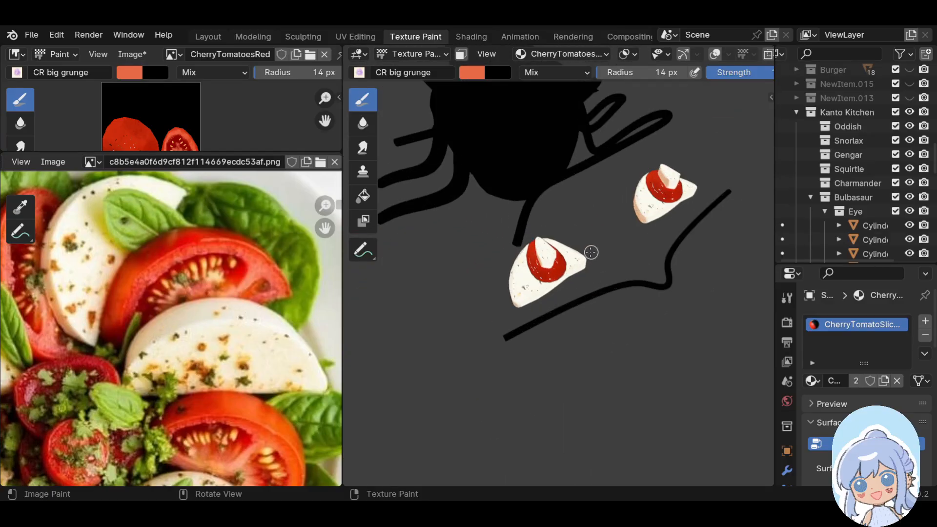
{"action": "scroll", "coordinate": [580, 253], "scroll_direction": "down", "scroll_amount": 3}
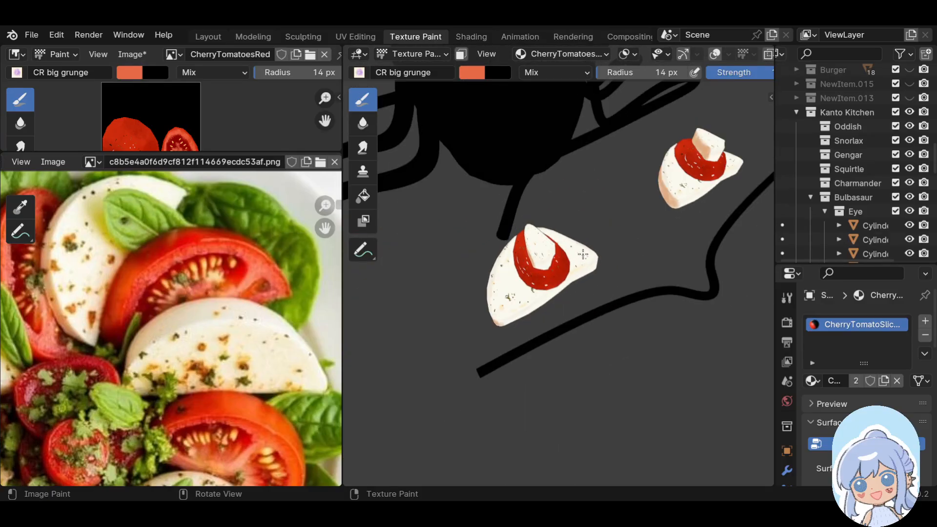
{"action": "scroll", "coordinate": [589, 254], "scroll_direction": "down", "scroll_amount": 3}
{"action": "scroll", "coordinate": [593, 256], "scroll_direction": "up", "scroll_amount": 2}
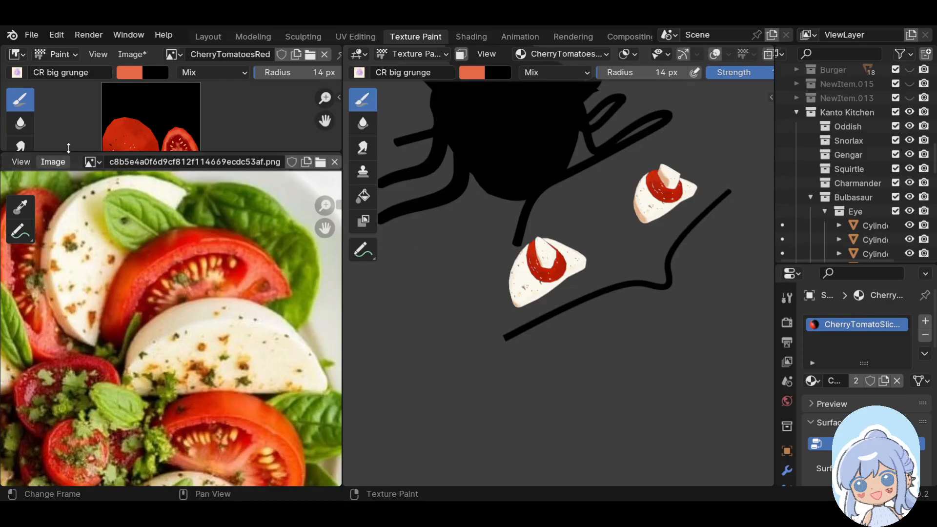
Save the painted CherryTomatoesRed texture image
{"action": "left_click", "coordinate": [139, 55]}
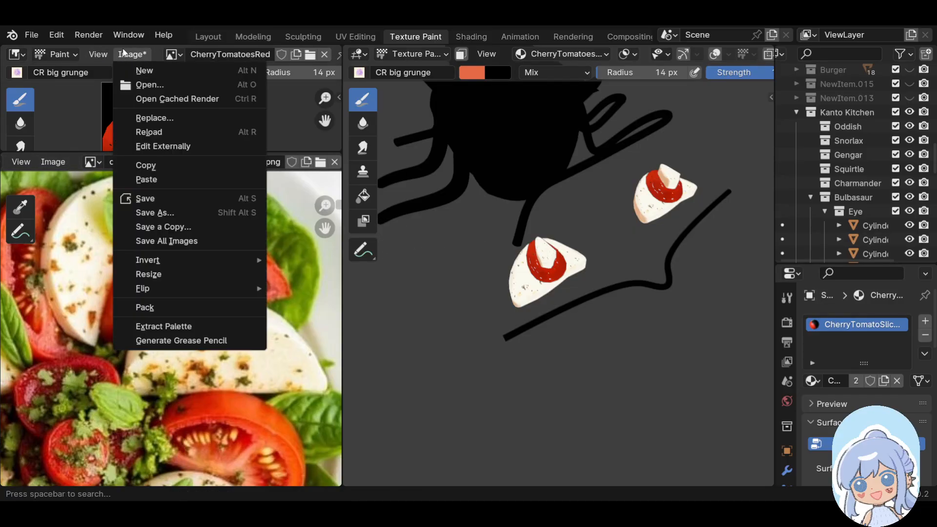
{"action": "left_click", "coordinate": [143, 200]}
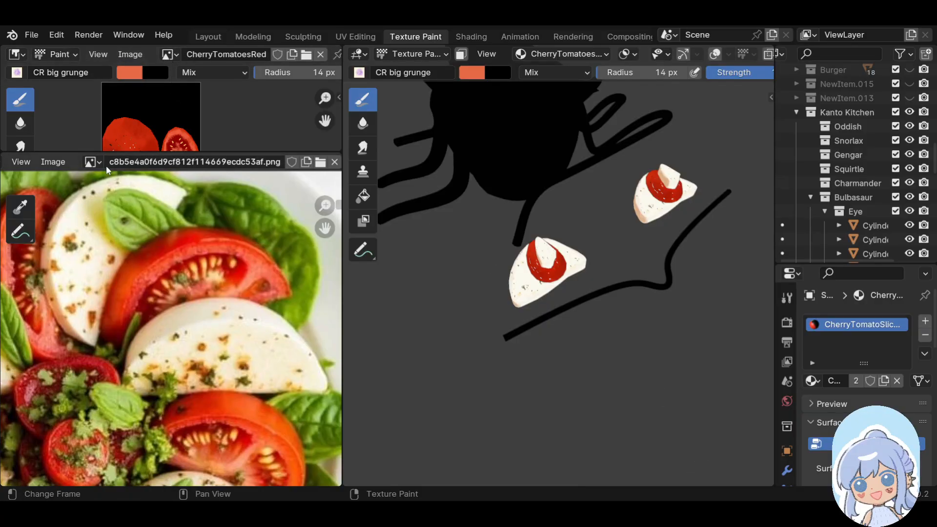
Look through the list of loaded images for a green chimichurri sauce reference photo
{"action": "left_click", "coordinate": [93, 162]}
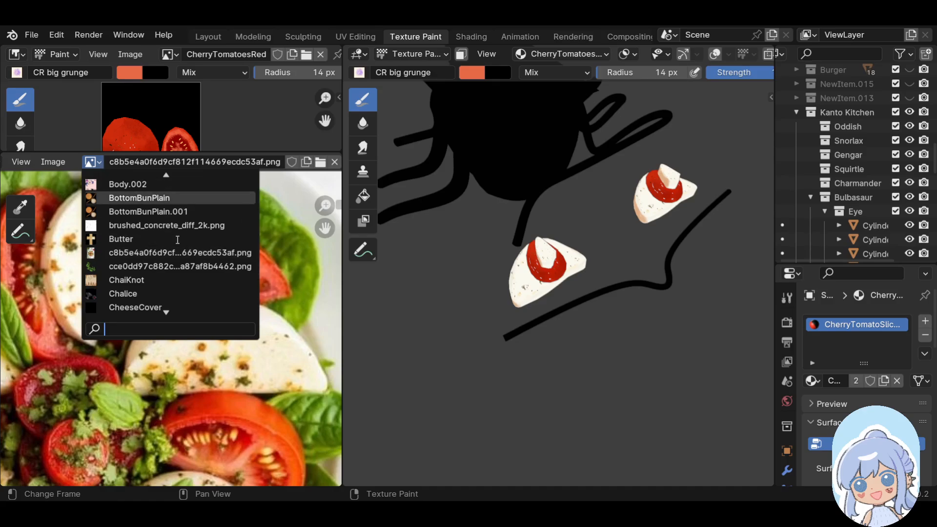
{"action": "scroll", "coordinate": [178, 240], "scroll_direction": "up", "scroll_amount": 1}
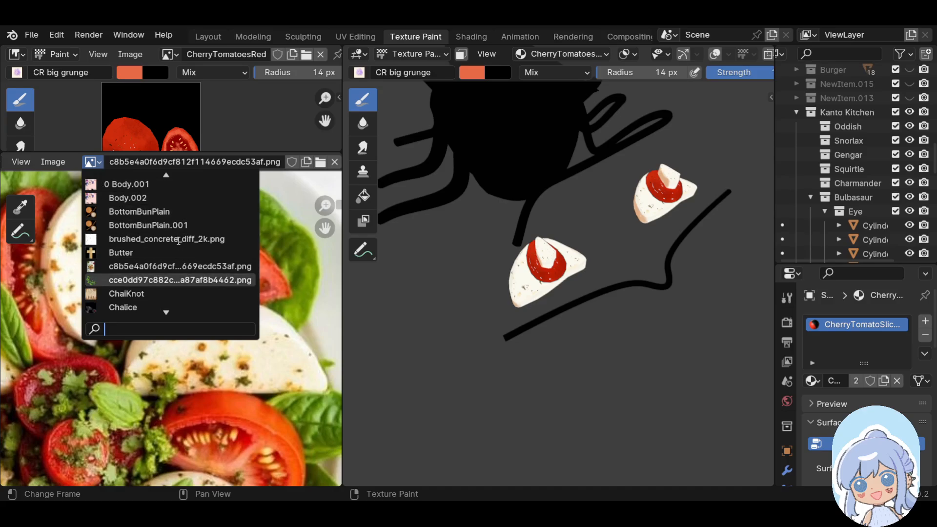
{"action": "scroll", "coordinate": [178, 240], "scroll_direction": "down", "scroll_amount": 14}
{"action": "scroll", "coordinate": [181, 241], "scroll_direction": "down", "scroll_amount": 11}
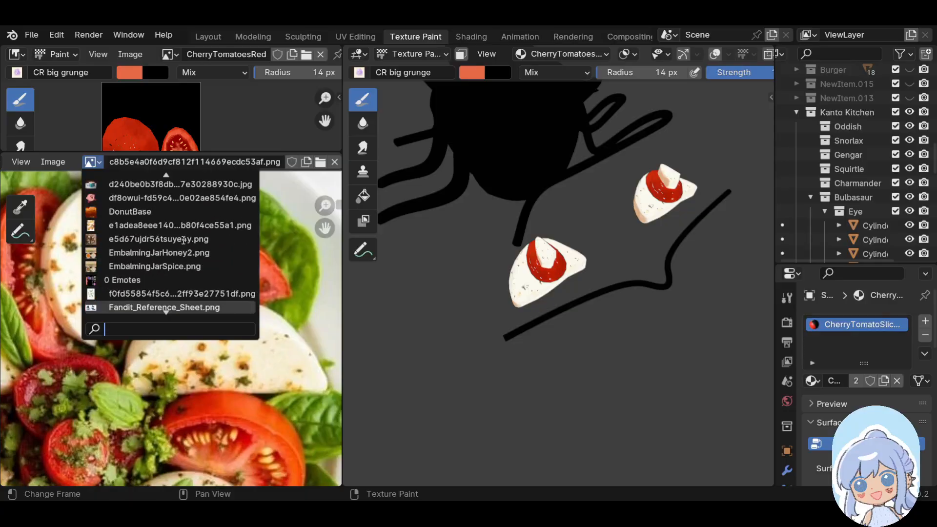
{"action": "scroll", "coordinate": [183, 240], "scroll_direction": "down", "scroll_amount": 8}
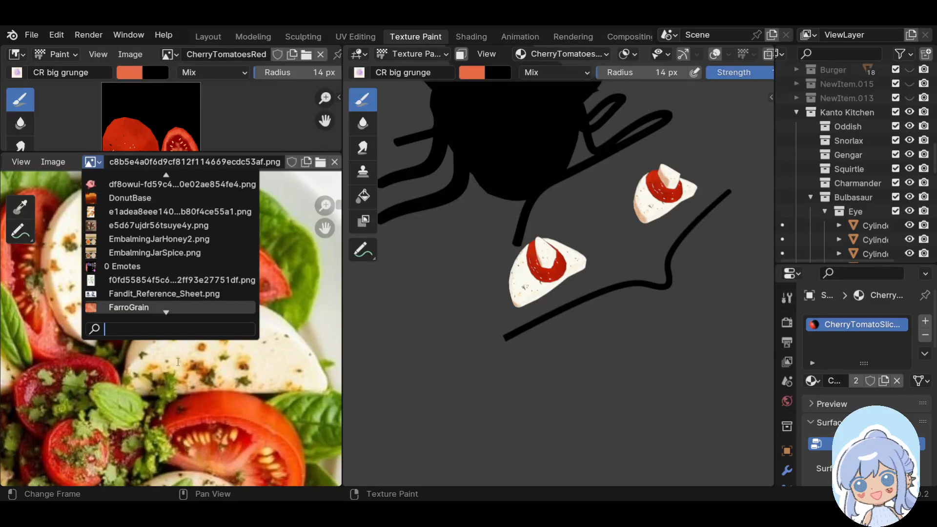
{"action": "scroll", "coordinate": [189, 275], "scroll_direction": "down", "scroll_amount": 5}
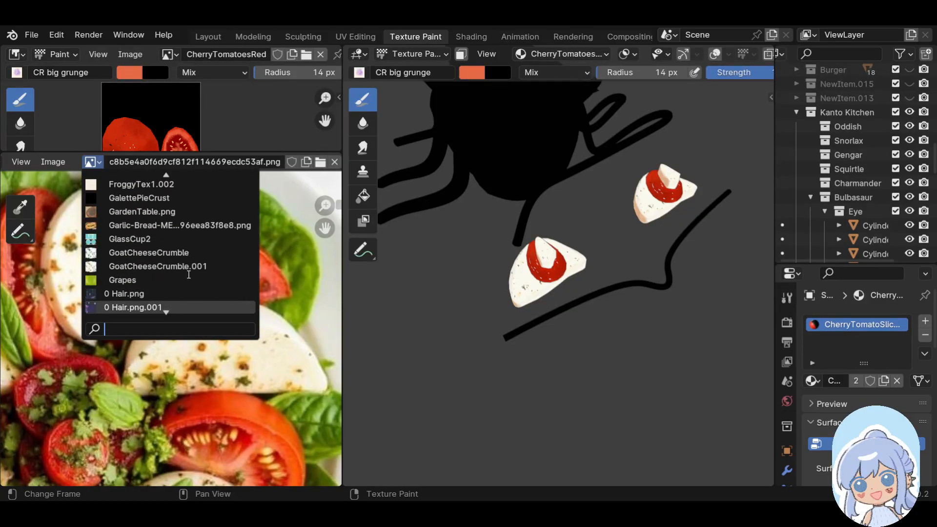
{"action": "scroll", "coordinate": [189, 275], "scroll_direction": "down", "scroll_amount": 9}
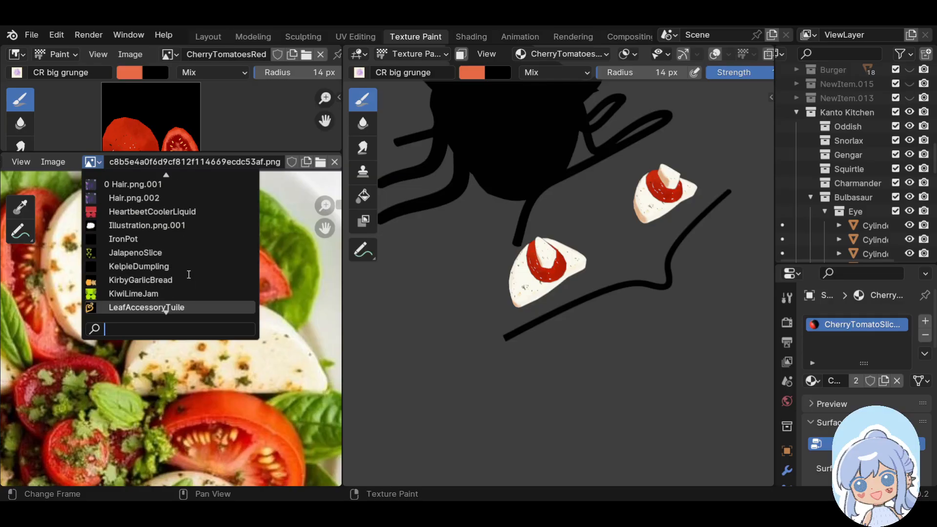
{"action": "scroll", "coordinate": [189, 275], "scroll_direction": "down", "scroll_amount": 17}
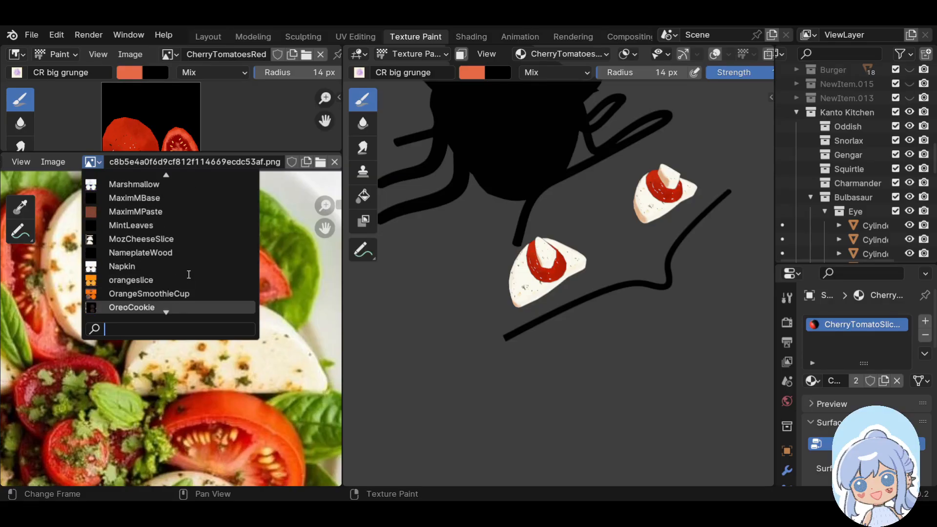
{"action": "scroll", "coordinate": [189, 275], "scroll_direction": "down", "scroll_amount": 16}
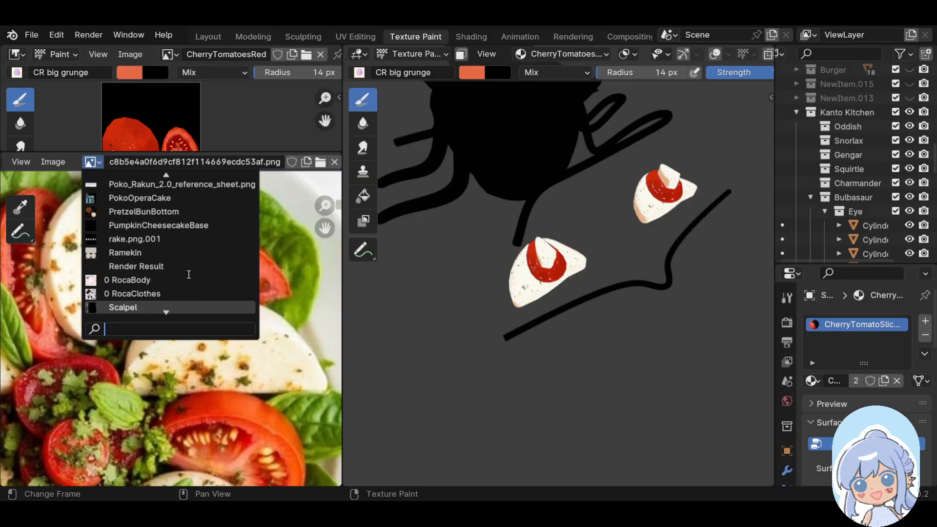
{"action": "scroll", "coordinate": [188, 275], "scroll_direction": "down", "scroll_amount": 19}
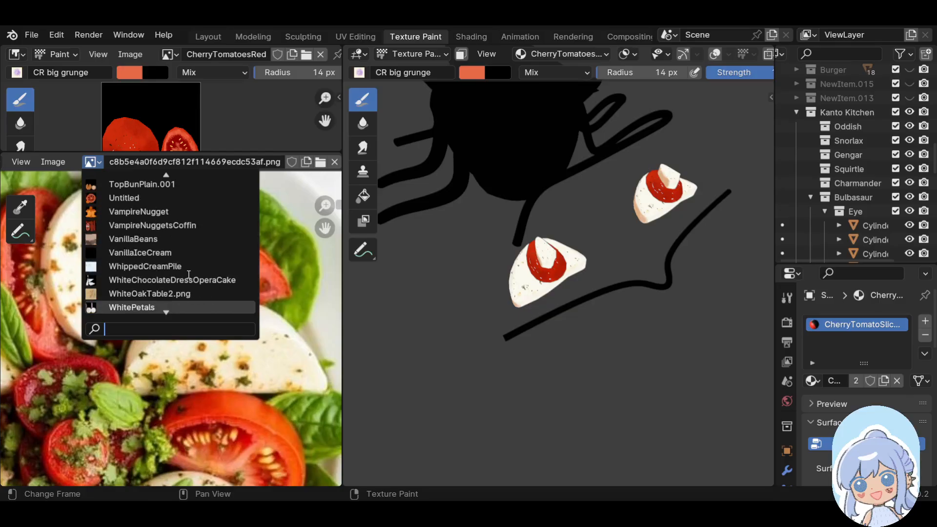
{"action": "scroll", "coordinate": [172, 271], "scroll_direction": "up", "scroll_amount": 13}
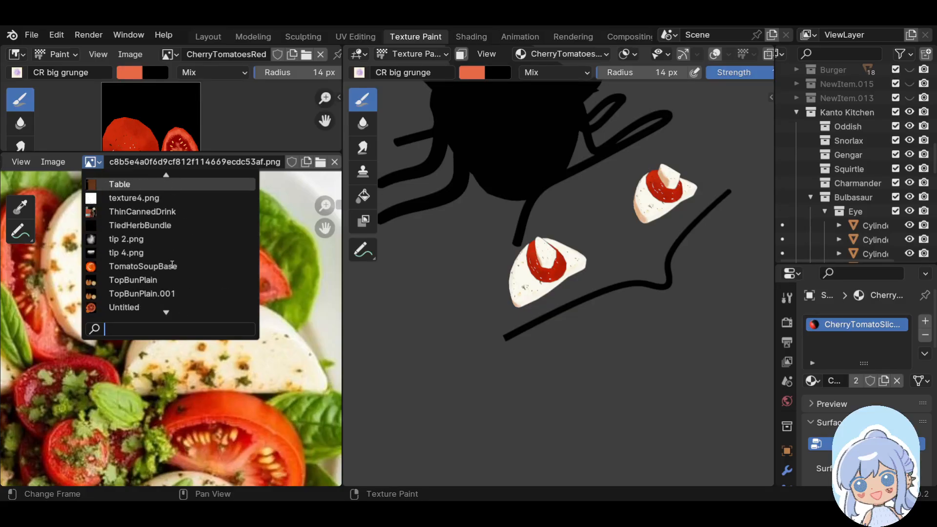
{"action": "scroll", "coordinate": [172, 272], "scroll_direction": "up", "scroll_amount": 20}
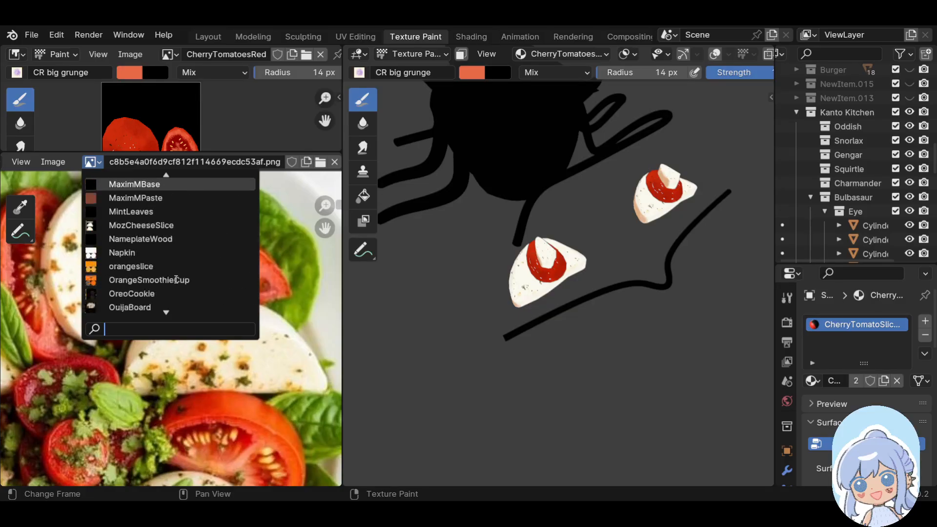
{"action": "scroll", "coordinate": [176, 280], "scroll_direction": "up", "scroll_amount": 20}
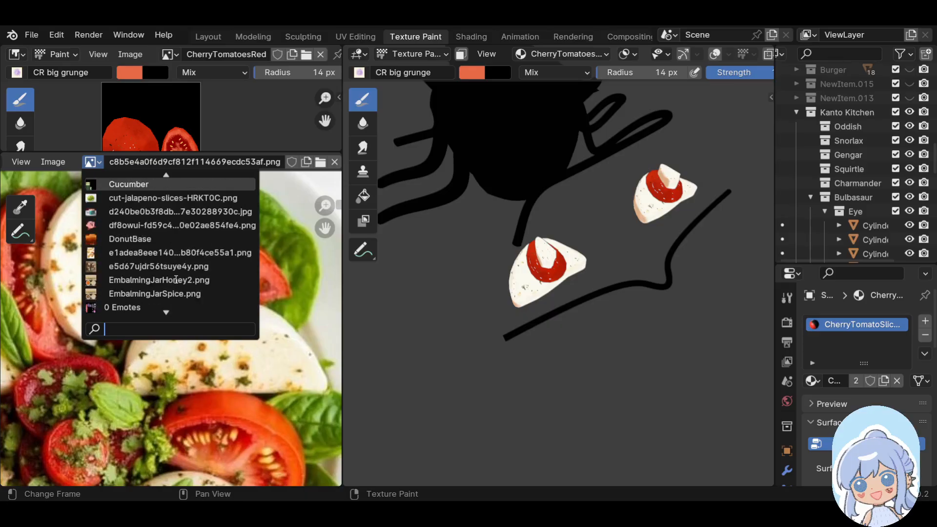
{"action": "scroll", "coordinate": [176, 280], "scroll_direction": "up", "scroll_amount": 20}
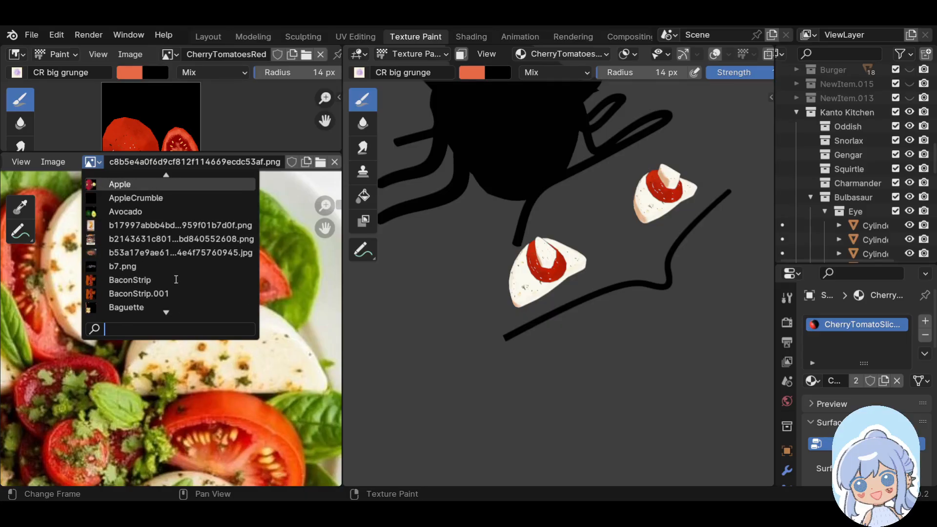
{"action": "scroll", "coordinate": [176, 280], "scroll_direction": "up", "scroll_amount": 9}
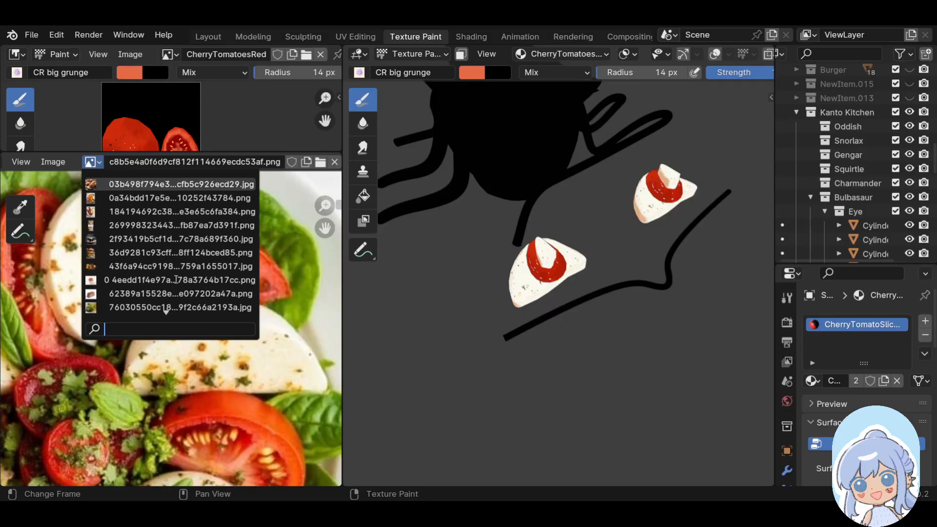
Try 2f93419b5cf1dd7504717c78a689f360.jpg and 76030550cc18e661666b9f2c66a2193a.jpg as the reference photo
{"action": "left_click", "coordinate": [130, 239]}
{"action": "left_click", "coordinate": [92, 162]}
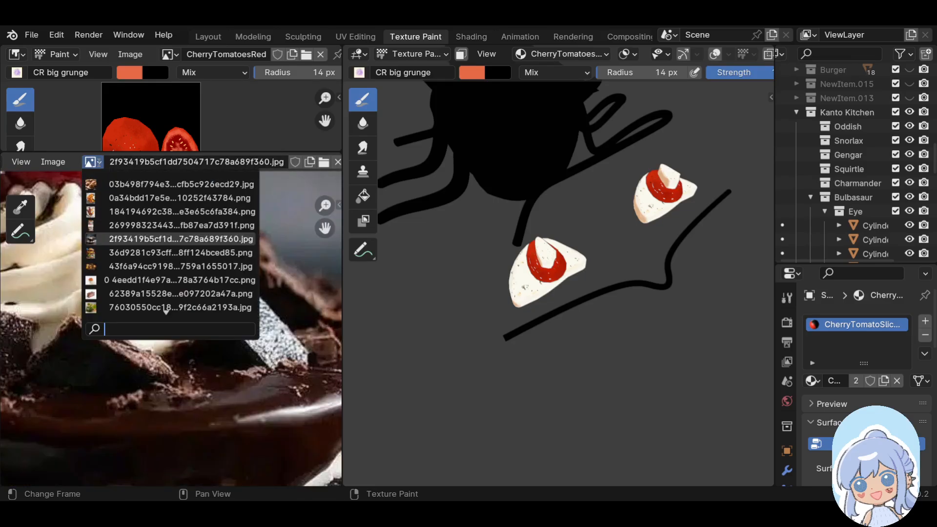
{"action": "left_click", "coordinate": [126, 306]}
Show 96a44cbf17a883eabee65229db356425.png, the grilled meat with green sauce, as the reference photo and fit it in view
{"action": "left_click", "coordinate": [93, 162]}
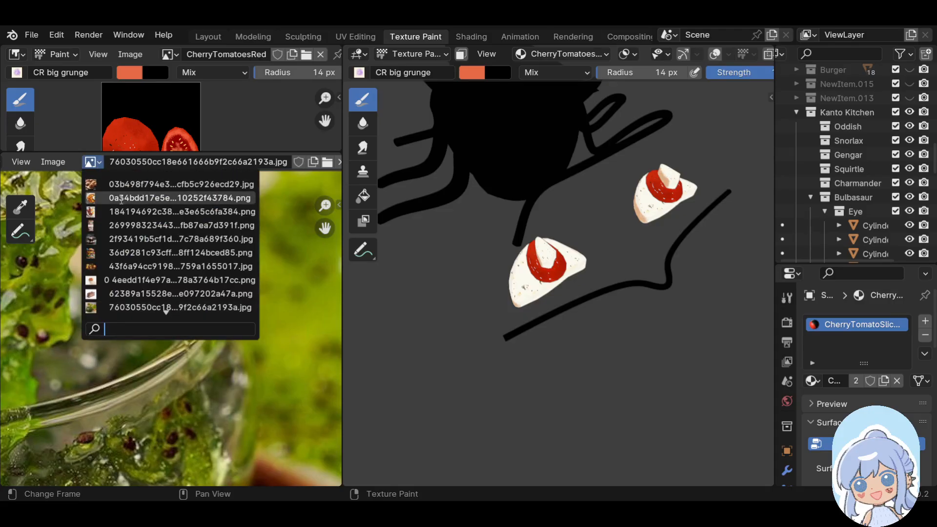
{"action": "scroll", "coordinate": [131, 274], "scroll_direction": "down", "scroll_amount": 3}
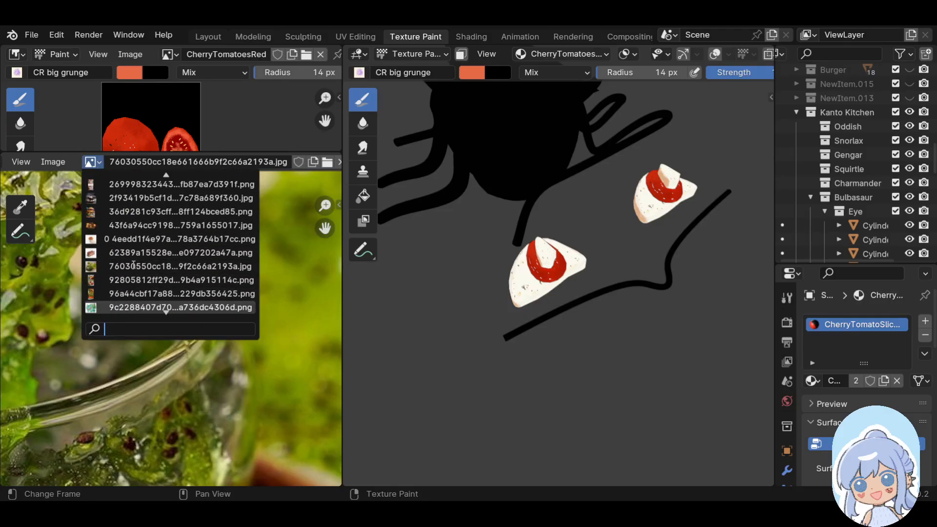
{"action": "left_click", "coordinate": [126, 293]}
{"action": "scroll", "coordinate": [126, 289], "scroll_direction": "down", "scroll_amount": 5}
{"action": "scroll", "coordinate": [130, 276], "scroll_direction": "up", "scroll_amount": 1}
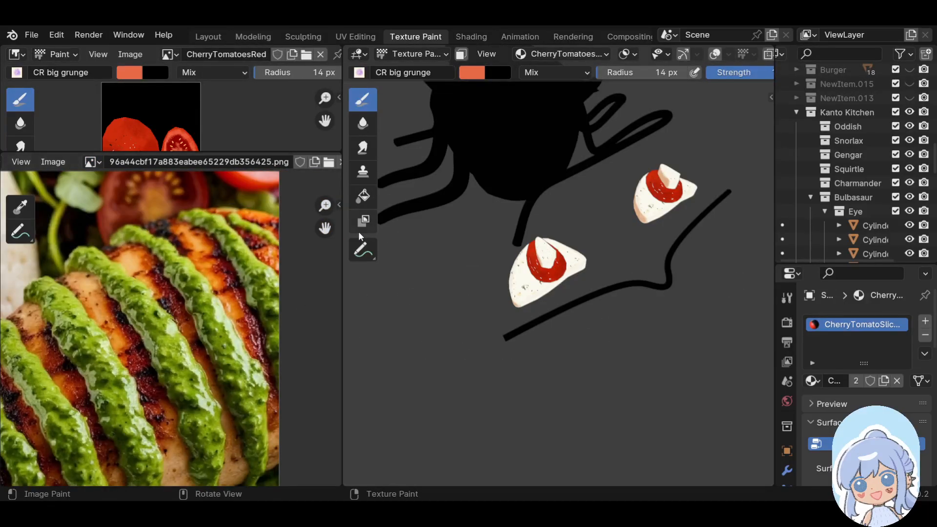
Return to Object Mode, select the thin chimichurri sauce strand beside the mozzarella slices and convert the sauce curves to meshes
{"action": "left_click", "coordinate": [426, 57]}
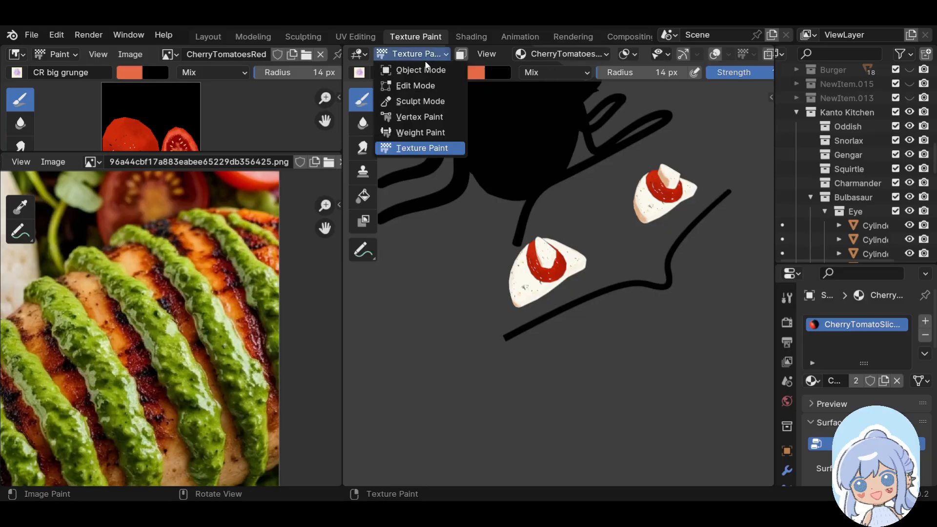
{"action": "left_click", "coordinate": [426, 69]}
{"action": "left_click", "coordinate": [643, 285]}
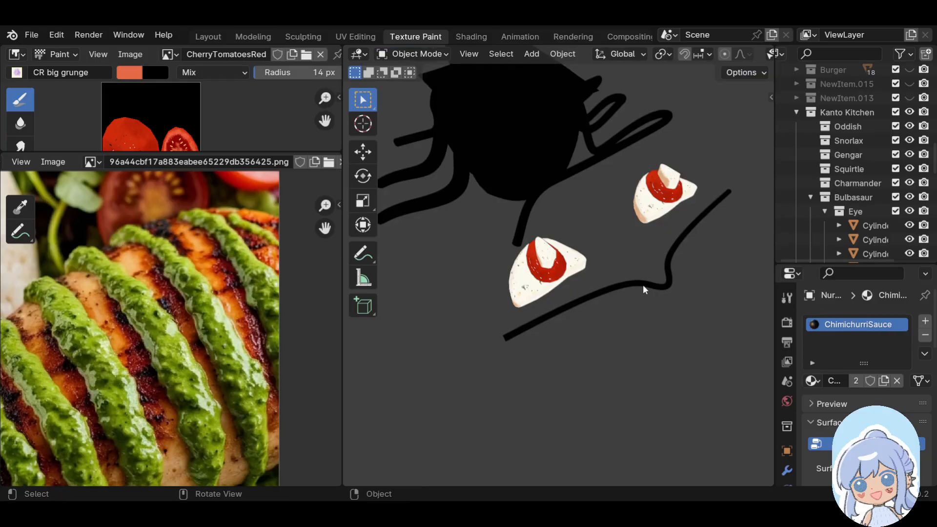
{"action": "left_click", "coordinate": [404, 55]}
{"action": "right_click", "coordinate": [527, 215]}
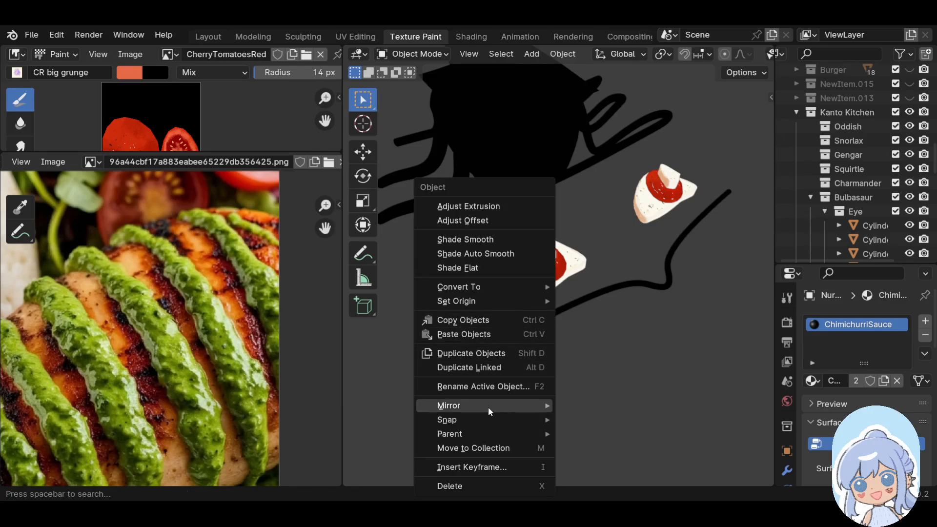
{"action": "mouse_move", "coordinate": [497, 287]}
{"action": "left_click", "coordinate": [594, 301]}
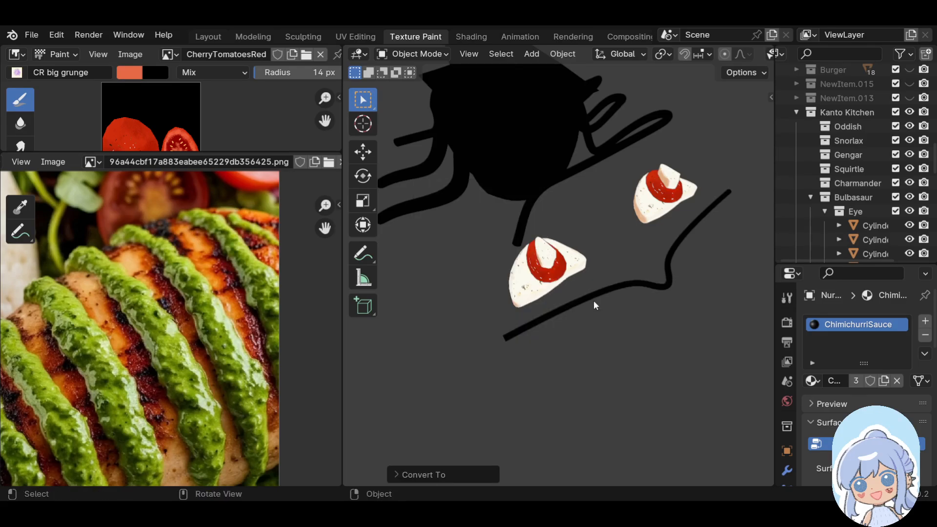
{"action": "right_click", "coordinate": [623, 287]}
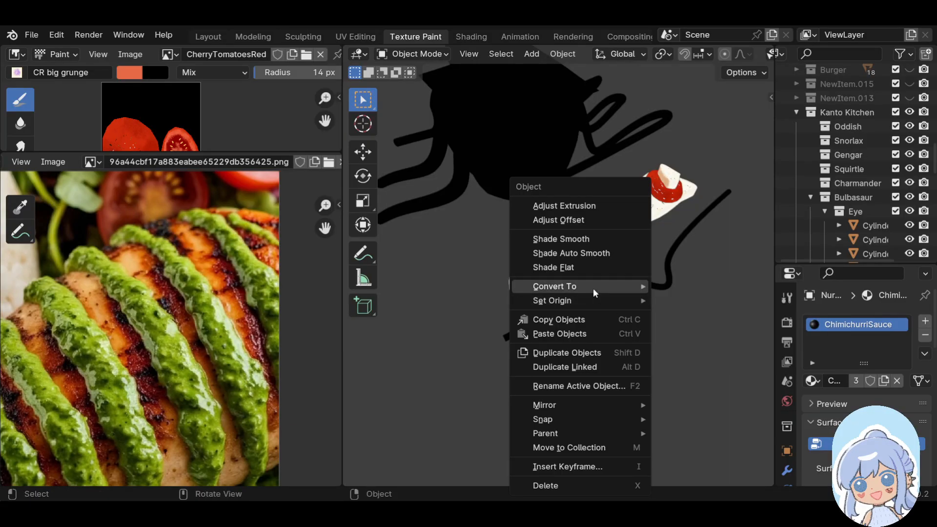
{"action": "mouse_move", "coordinate": [593, 288]}
{"action": "left_click", "coordinate": [678, 302]}
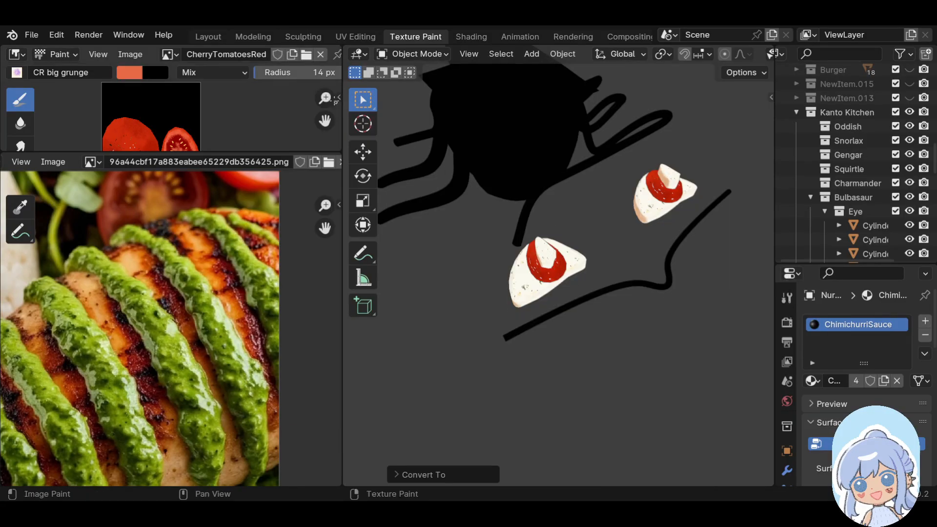
Enter Texture Paint mode and fill the ChimichurriSauce texture with a dark green sampled from the sauce in the reference photo
{"action": "left_click", "coordinate": [422, 54]}
{"action": "left_click", "coordinate": [422, 147]}
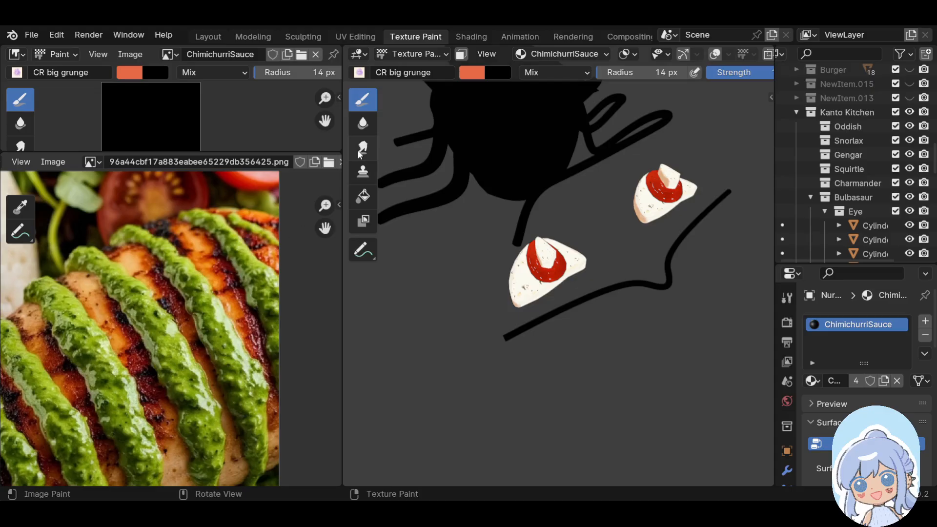
{"action": "left_click", "coordinate": [363, 196]}
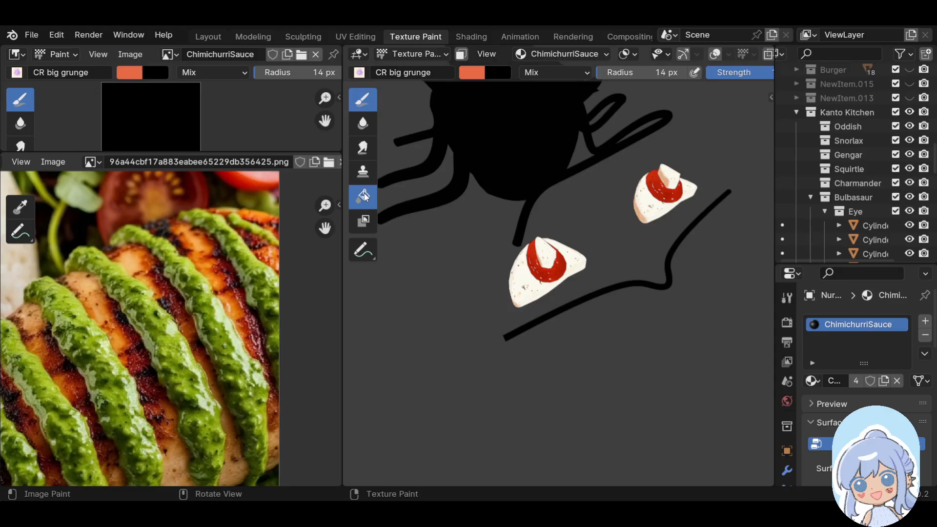
{"action": "left_click", "coordinate": [467, 74]}
{"action": "left_click", "coordinate": [603, 252]}
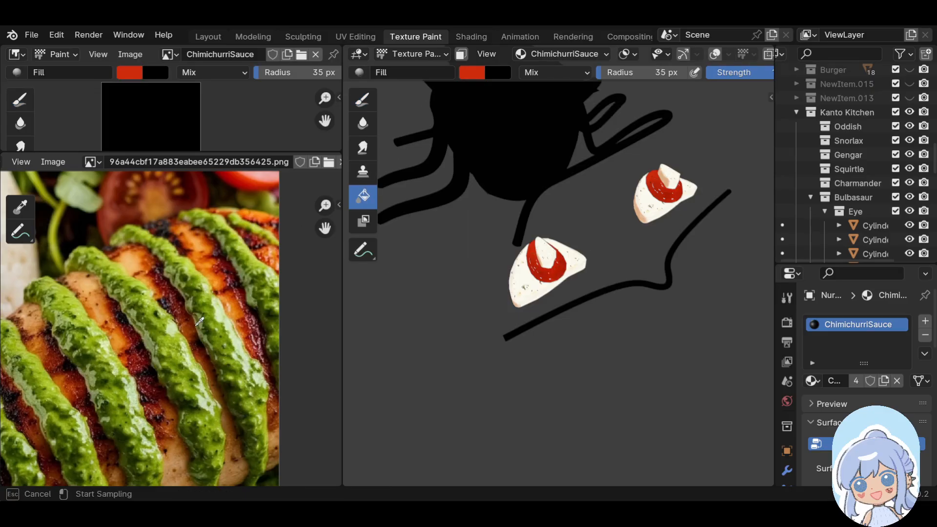
{"action": "left_click", "coordinate": [154, 322]}
{"action": "left_click", "coordinate": [544, 318]}
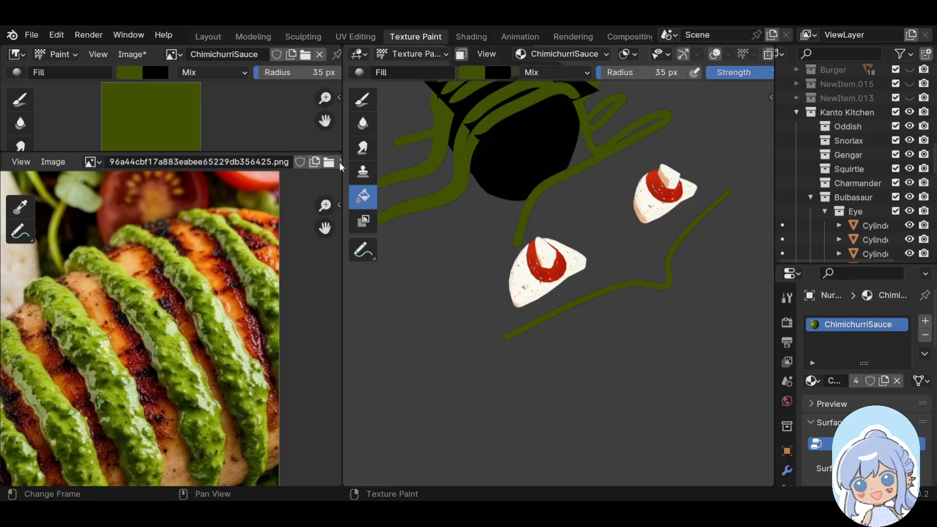
Switch from Fill back to the CR big grunge brush and sample a lighter green from the reference sauce
{"action": "mouse_move", "coordinate": [469, 234]}
{"action": "middle_mouse_down"}
{"action": "mouse_move", "coordinate": [462, 271]}
{"action": "mouse_move", "coordinate": [498, 300]}
{"action": "middle_mouse_up"}
{"action": "scroll", "coordinate": [508, 309], "scroll_direction": "up", "scroll_amount": 5}
{"action": "scroll", "coordinate": [509, 310], "scroll_direction": "down", "scroll_amount": 5}
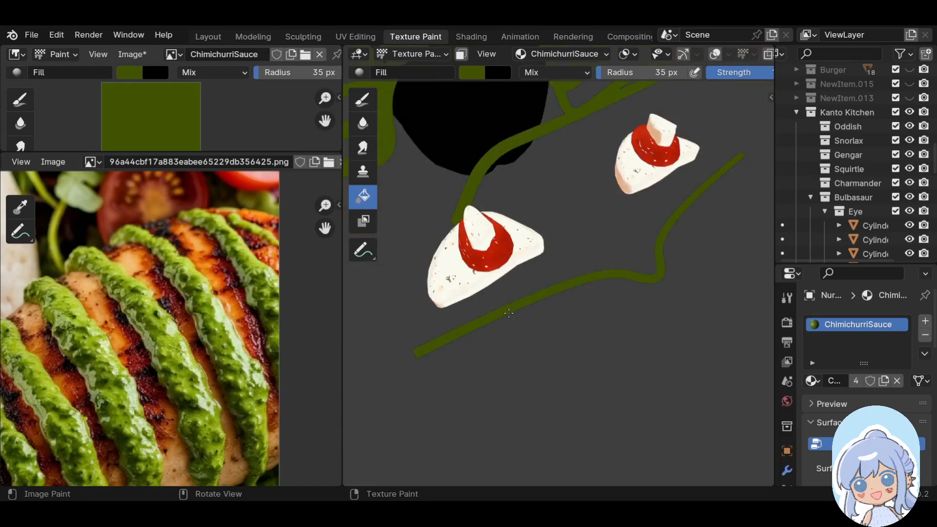
{"action": "scroll", "coordinate": [508, 312], "scroll_direction": "up", "scroll_amount": 3}
{"action": "middle_click_drag", "start_coordinate": [473, 336], "coordinate": [539, 313]}
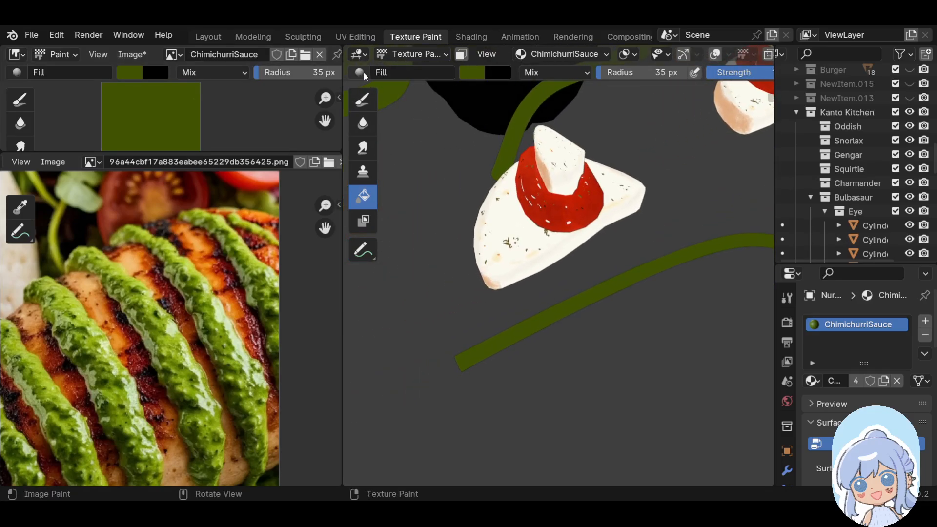
{"action": "left_click", "coordinate": [363, 99]}
{"action": "left_click", "coordinate": [472, 73]}
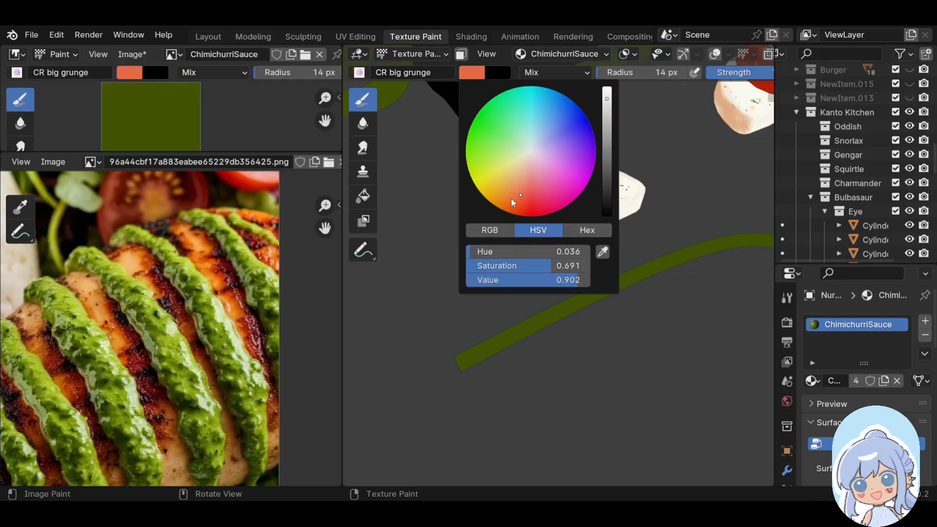
{"action": "left_click", "coordinate": [603, 251]}
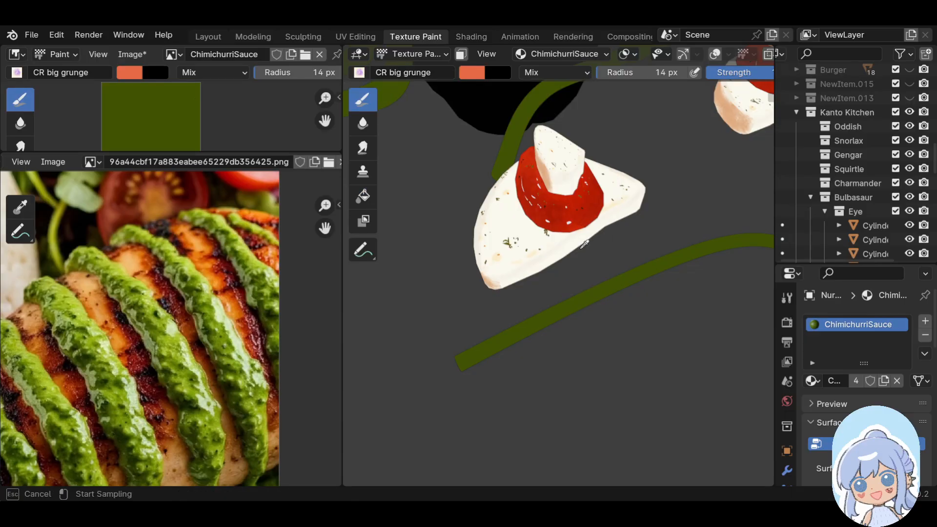
{"action": "left_click", "coordinate": [156, 319]}
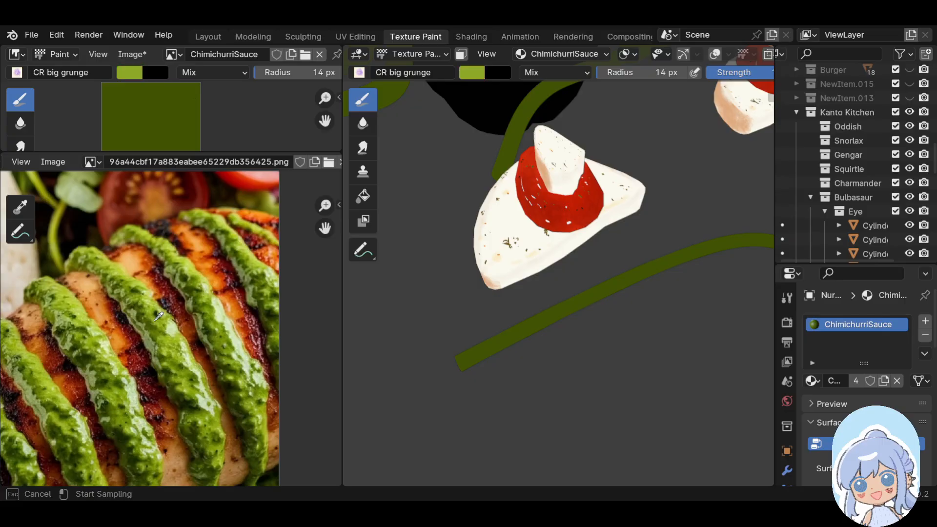
Paint mottled lighter green strokes along the thin chimichurri sauce strand with the 14 px CR big grunge brush
{"action": "left_click_drag", "start_coordinate": [496, 335], "coordinate": [656, 265]}
{"action": "mouse_move", "coordinate": [478, 355]}
{"action": "left_mouse_down"}
{"action": "mouse_move", "coordinate": [500, 343]}
{"action": "mouse_move", "coordinate": [499, 323]}
{"action": "left_mouse_up"}
{"action": "middle_click_drag", "start_coordinate": [498, 324], "coordinate": [532, 359]}
{"action": "mouse_move", "coordinate": [456, 320]}
{"action": "left_mouse_down"}
{"action": "mouse_move", "coordinate": [471, 314]}
{"action": "mouse_move", "coordinate": [454, 329]}
{"action": "mouse_move", "coordinate": [498, 301]}
{"action": "mouse_move", "coordinate": [517, 308]}
{"action": "mouse_move", "coordinate": [506, 309]}
{"action": "mouse_move", "coordinate": [535, 298]}
{"action": "mouse_move", "coordinate": [617, 309]}
{"action": "mouse_move", "coordinate": [621, 253]}
{"action": "mouse_move", "coordinate": [635, 229]}
{"action": "mouse_move", "coordinate": [661, 201]}
{"action": "mouse_move", "coordinate": [738, 154]}
{"action": "mouse_move", "coordinate": [701, 162]}
{"action": "mouse_move", "coordinate": [722, 140]}
{"action": "mouse_move", "coordinate": [748, 132]}
{"action": "left_mouse_up"}
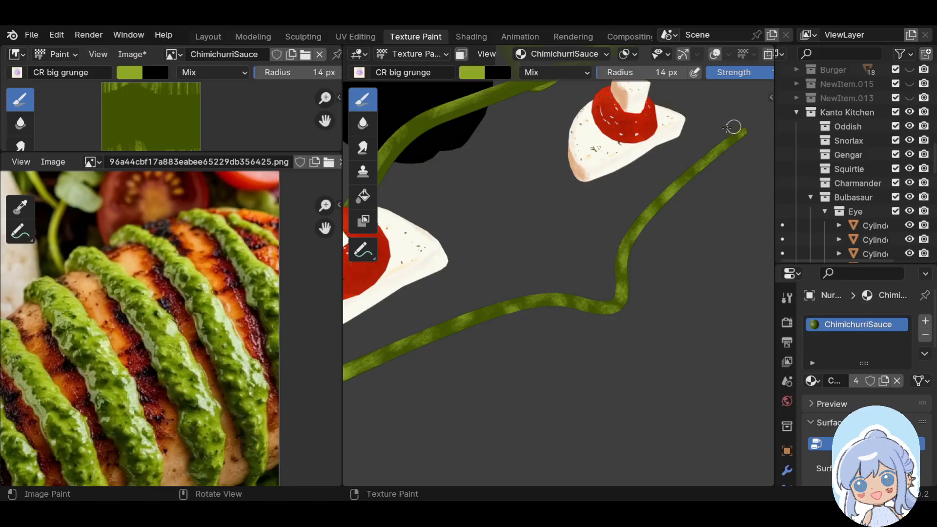
Sample a very dark green from the reference sauce and paint small dark patches along the strand with a 4 px brush
{"action": "left_click", "coordinate": [462, 73]}
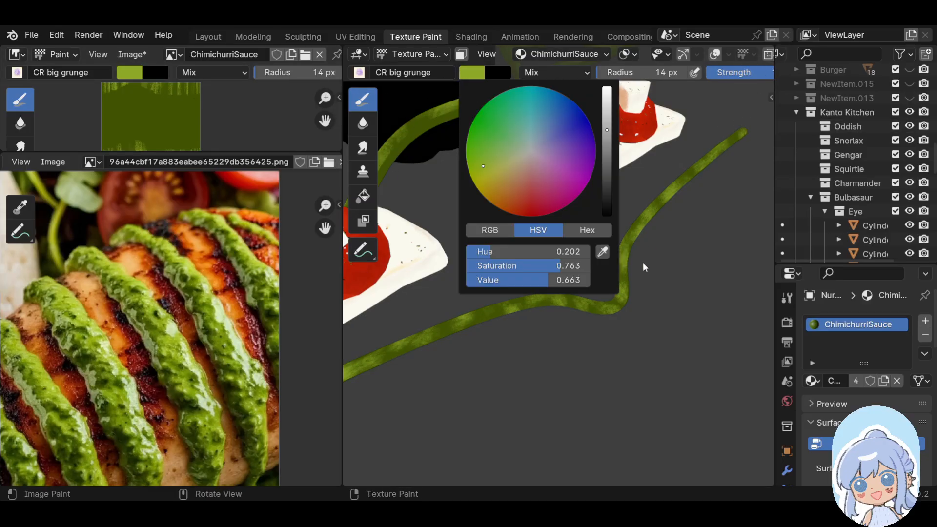
{"action": "left_click", "coordinate": [602, 252]}
{"action": "left_click", "coordinate": [183, 393]}
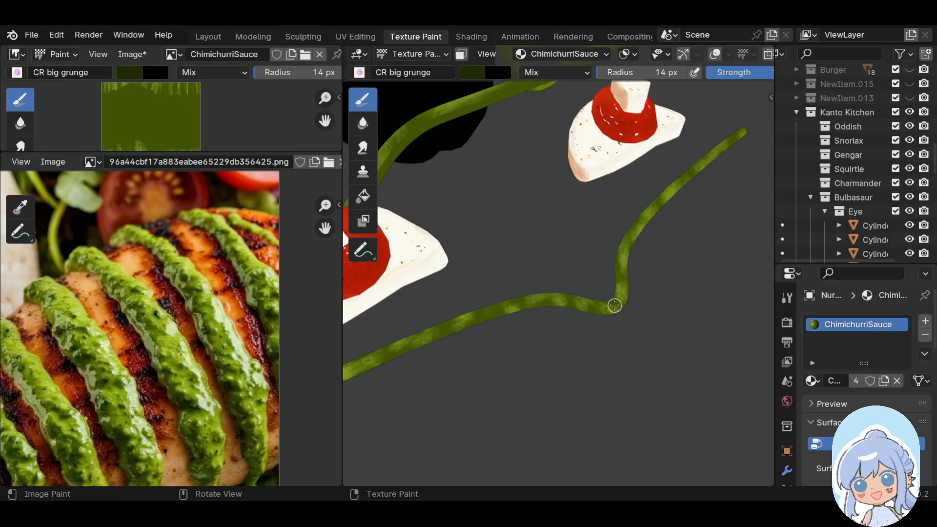
{"action": "key", "text": "bracketleft"}
{"action": "key", "text": "bracketleft"}
{"action": "key", "text": "bracketleft"}
{"action": "key", "text": "bracketleft"}
{"action": "key", "text": "bracketleft"}
{"action": "key", "text": "bracketleft"}
{"action": "key", "text": "bracketleft"}
{"action": "left_click_drag", "start_coordinate": [695, 175], "coordinate": [657, 202]}
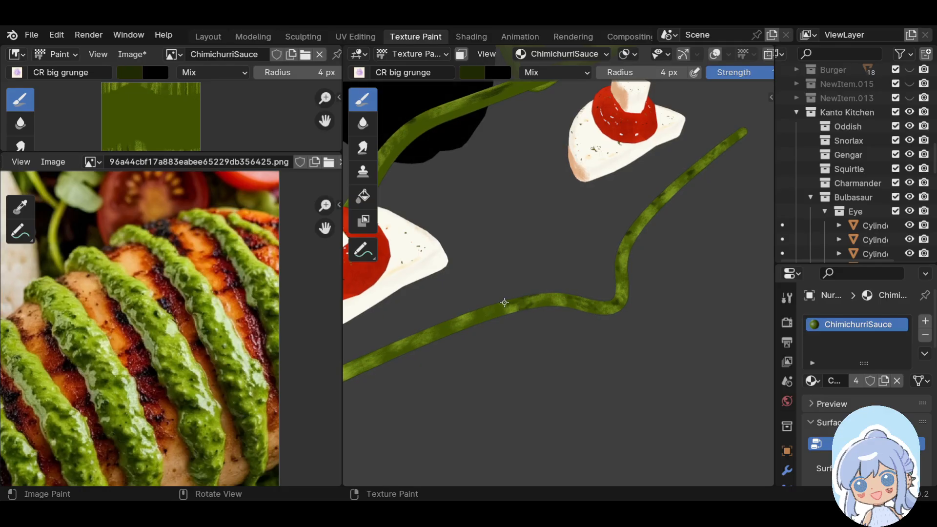
{"action": "mouse_move", "coordinate": [473, 284]}
{"action": "middle_mouse_down"}
{"action": "mouse_move", "coordinate": [485, 281]}
{"action": "mouse_move", "coordinate": [495, 308]}
{"action": "middle_mouse_up"}
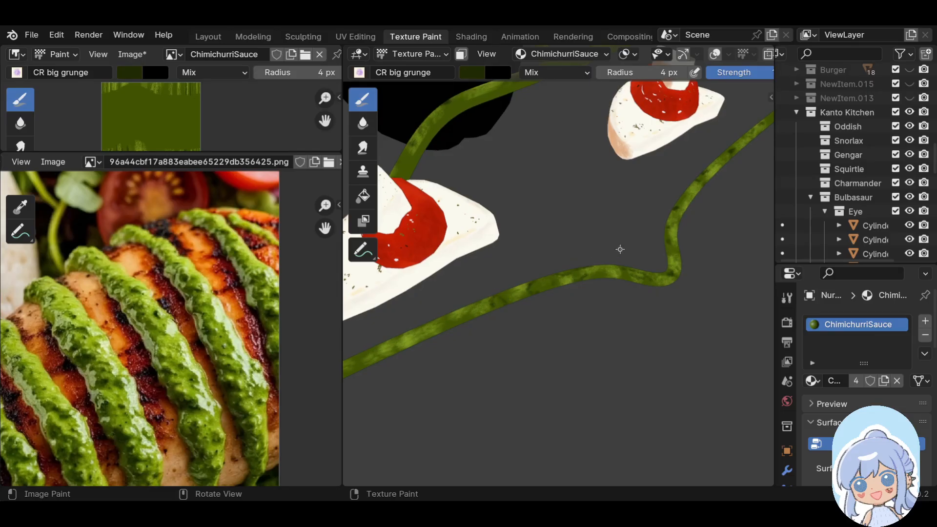
{"action": "middle_click_drag", "start_coordinate": [475, 255], "coordinate": [479, 259]}
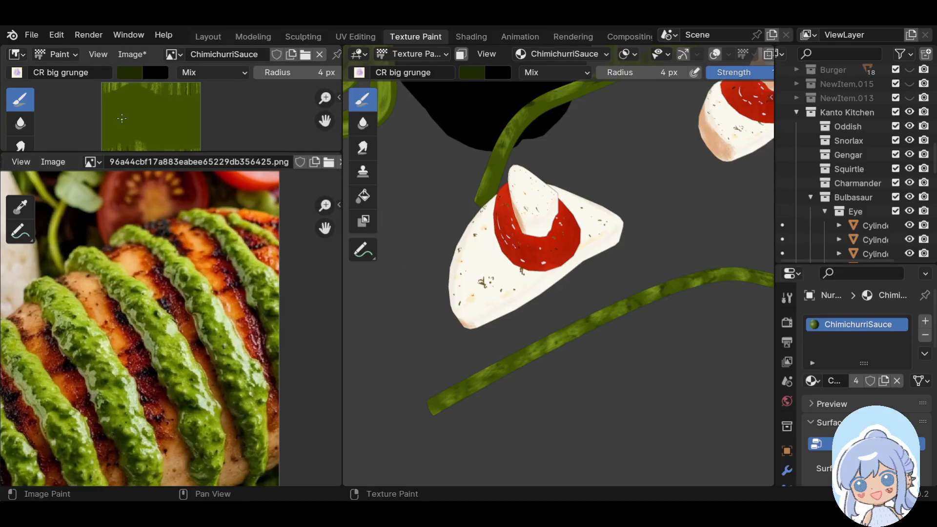
Sample a mid green from the painted ChimichurriSauce texture and brush it along the strand's plain underside, using a 9 px radius
{"action": "scroll", "coordinate": [125, 115], "scroll_direction": "up", "scroll_amount": 3}
{"action": "mouse_move", "coordinate": [129, 112]}
{"action": "middle_mouse_down"}
{"action": "mouse_move", "coordinate": [201, 112]}
{"action": "mouse_move", "coordinate": [247, 61]}
{"action": "middle_mouse_up"}
{"action": "right_click", "coordinate": [228, 130]}
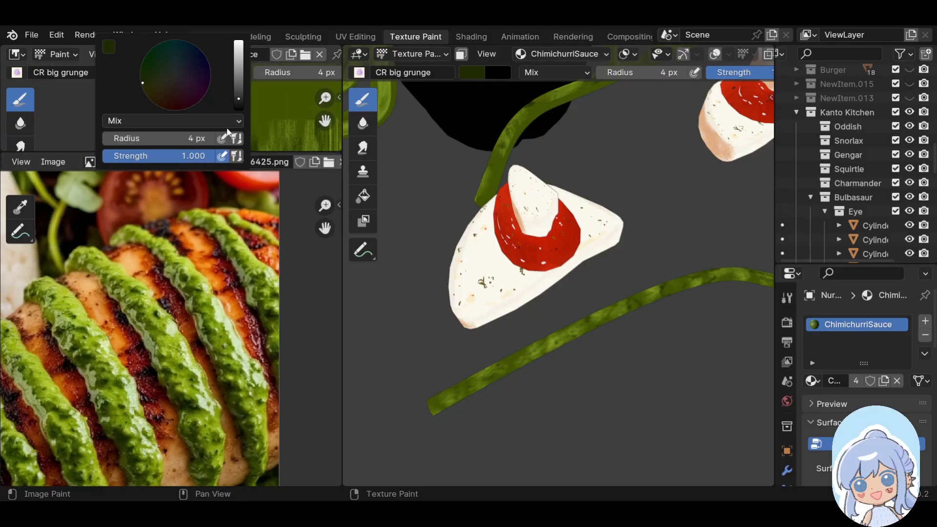
{"action": "left_click", "coordinate": [474, 73]}
{"action": "left_click", "coordinate": [603, 251]}
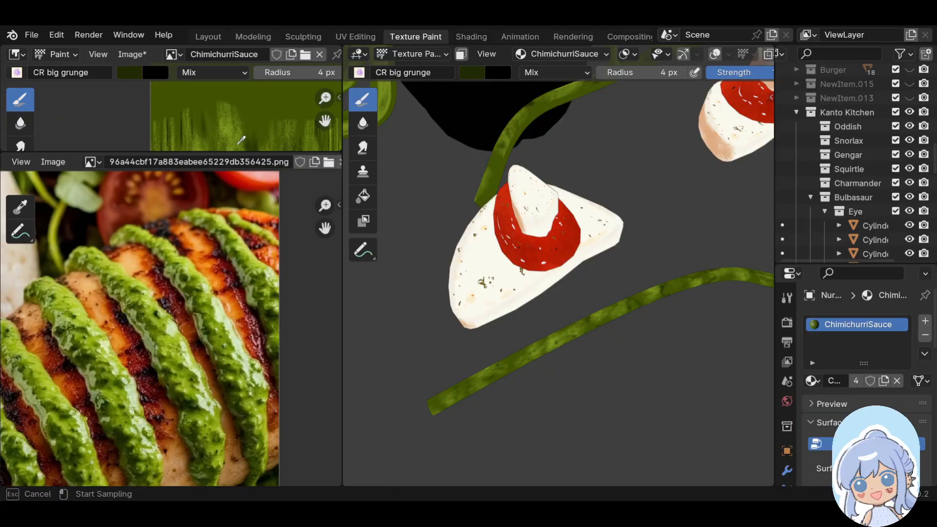
{"action": "left_click", "coordinate": [230, 128]}
{"action": "mouse_move", "coordinate": [656, 371]}
{"action": "middle_mouse_down"}
{"action": "mouse_move", "coordinate": [665, 325]}
{"action": "mouse_move", "coordinate": [656, 280]}
{"action": "mouse_move", "coordinate": [587, 356]}
{"action": "mouse_move", "coordinate": [642, 231]}
{"action": "mouse_move", "coordinate": [656, 238]}
{"action": "middle_mouse_up"}
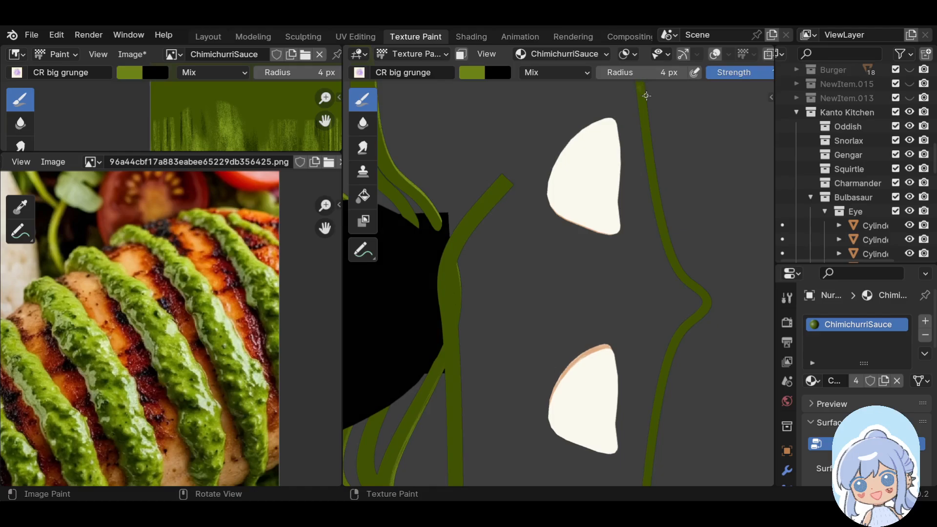
{"action": "mouse_move", "coordinate": [640, 96]}
{"action": "left_mouse_down"}
{"action": "mouse_move", "coordinate": [641, 85]}
{"action": "mouse_move", "coordinate": [664, 244]}
{"action": "mouse_move", "coordinate": [706, 311]}
{"action": "mouse_move", "coordinate": [671, 348]}
{"action": "mouse_move", "coordinate": [657, 385]}
{"action": "mouse_move", "coordinate": [647, 479]}
{"action": "left_mouse_up"}
{"action": "mouse_move", "coordinate": [582, 460]}
{"action": "middle_mouse_down"}
{"action": "mouse_move", "coordinate": [605, 391]}
{"action": "mouse_move", "coordinate": [569, 333]}
{"action": "middle_mouse_up"}
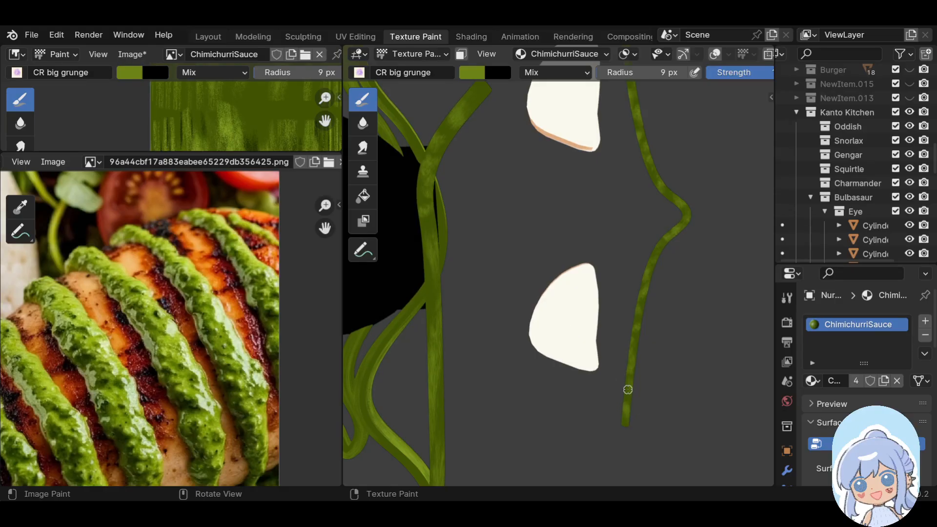
Blend the same mid green in uneven strokes over the strand's inner and outer sides and towards its thick end
{"action": "middle_click_drag", "start_coordinate": [383, 358], "coordinate": [497, 434]}
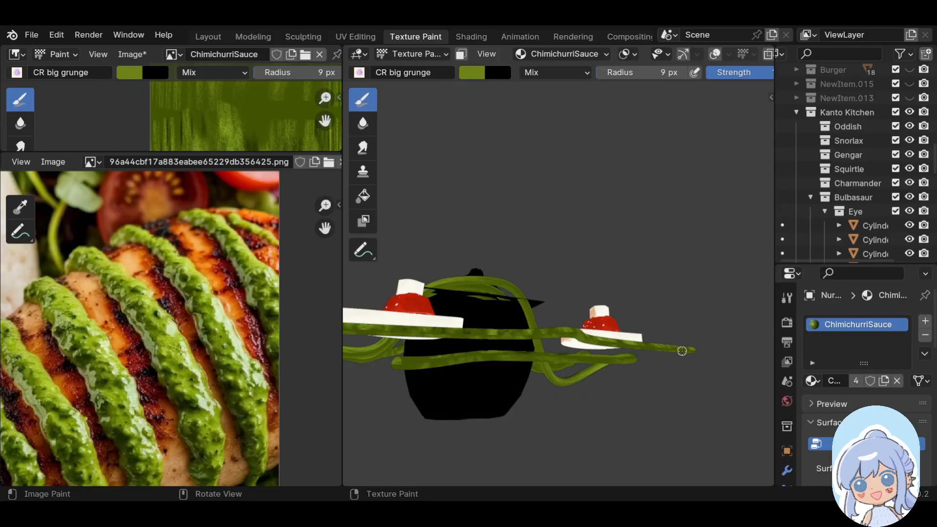
{"action": "middle_click_drag", "start_coordinate": [436, 370], "coordinate": [517, 413]}
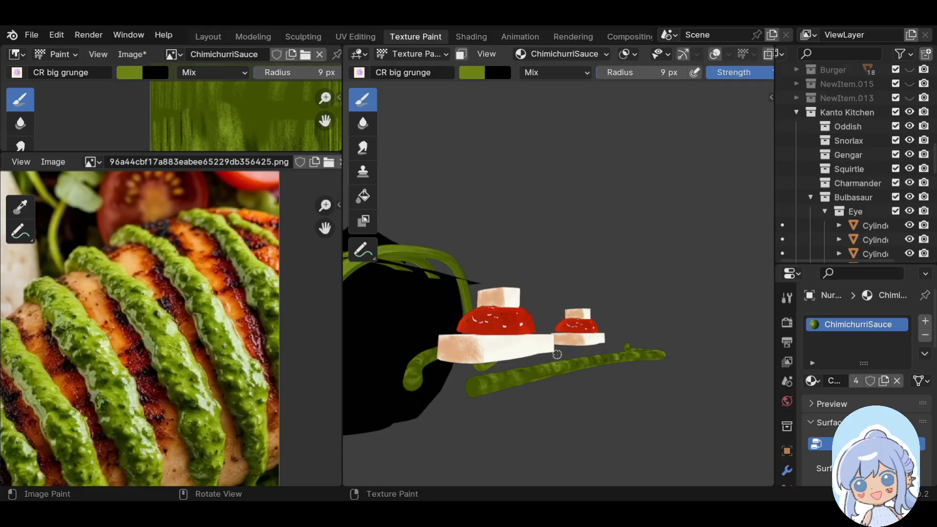
{"action": "middle_click_drag", "start_coordinate": [557, 355], "coordinate": [558, 329]}
{"action": "scroll", "coordinate": [599, 378], "scroll_direction": "up", "scroll_amount": 4}
{"action": "scroll", "coordinate": [570, 325], "scroll_direction": "down", "scroll_amount": 4}
{"action": "scroll", "coordinate": [570, 325], "scroll_direction": "up", "scroll_amount": 2}
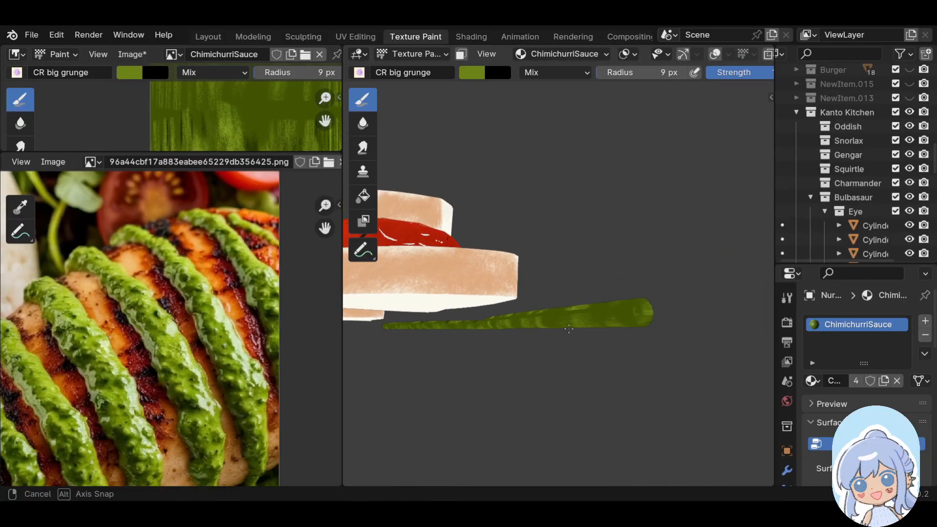
{"action": "mouse_move", "coordinate": [599, 311]}
{"action": "left_mouse_down"}
{"action": "mouse_move", "coordinate": [500, 319]}
{"action": "mouse_move", "coordinate": [510, 311]}
{"action": "left_mouse_up"}
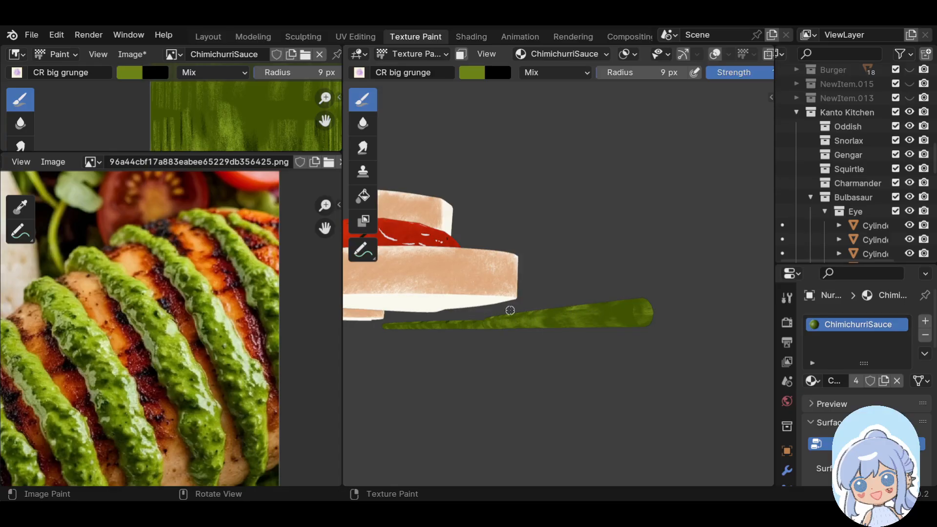
{"action": "middle_click_drag", "start_coordinate": [505, 309], "coordinate": [587, 348]}
{"action": "mouse_move", "coordinate": [586, 348]}
{"action": "left_mouse_down"}
{"action": "mouse_move", "coordinate": [538, 337]}
{"action": "mouse_move", "coordinate": [443, 343]}
{"action": "left_mouse_up"}
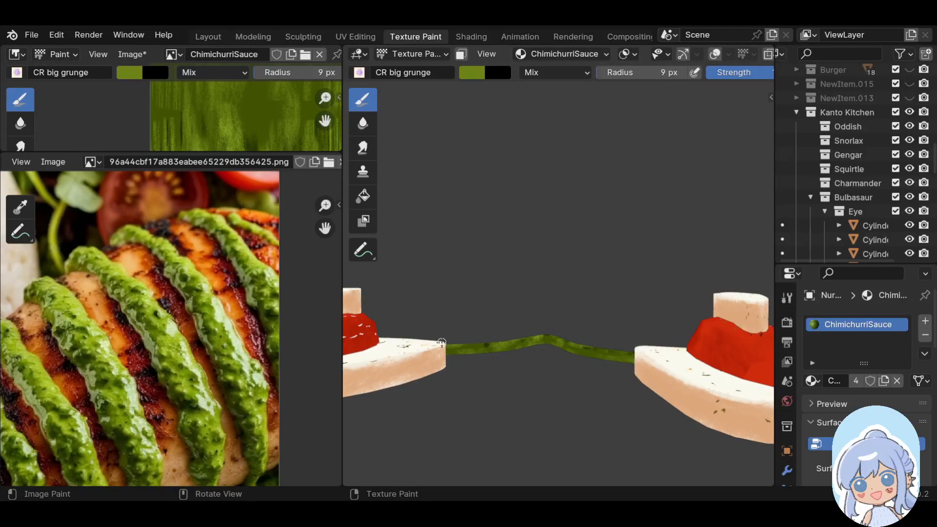
{"action": "middle_click_drag", "start_coordinate": [474, 352], "coordinate": [568, 374]}
{"action": "left_click_drag", "start_coordinate": [609, 356], "coordinate": [481, 431]}
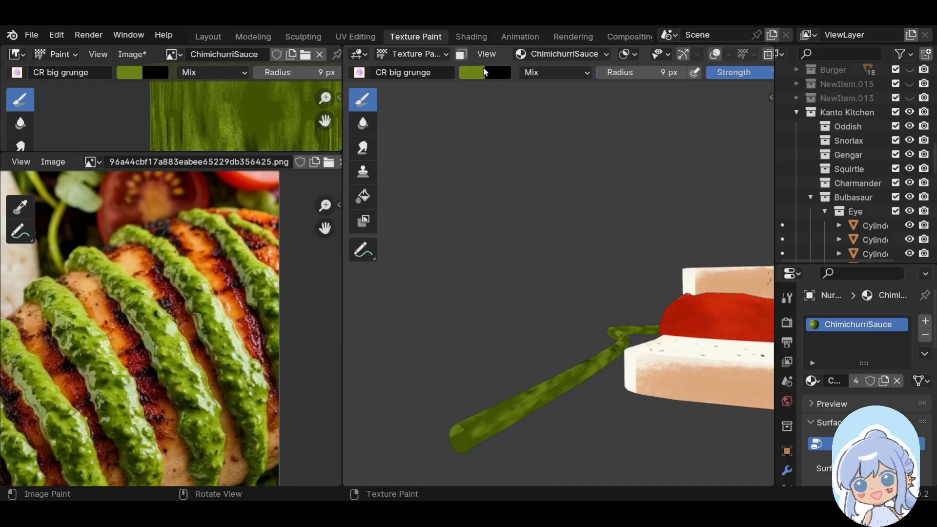
Switch to the CR hard round brush and sample a very dark green from a herb fleck in the reference sauce
{"action": "left_click", "coordinate": [485, 71]}
{"action": "left_click", "coordinate": [604, 252]}
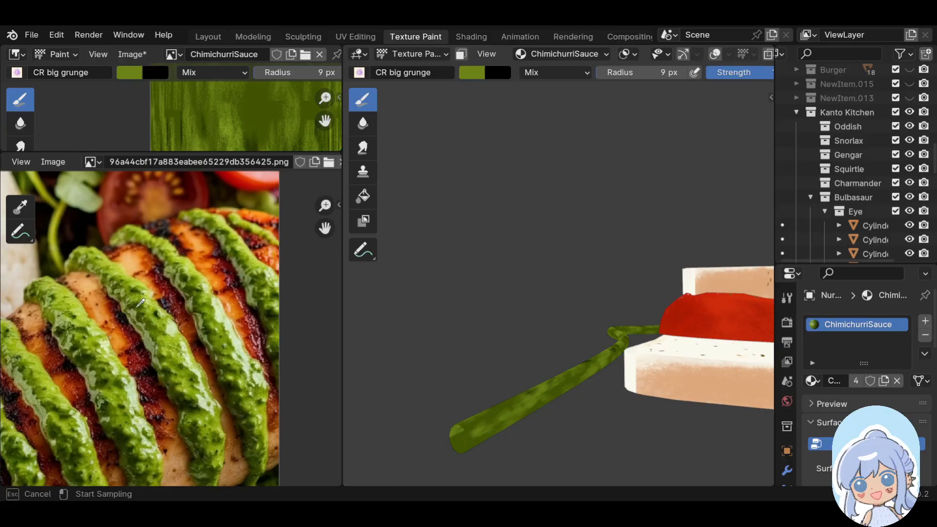
{"action": "left_click", "coordinate": [158, 311]}
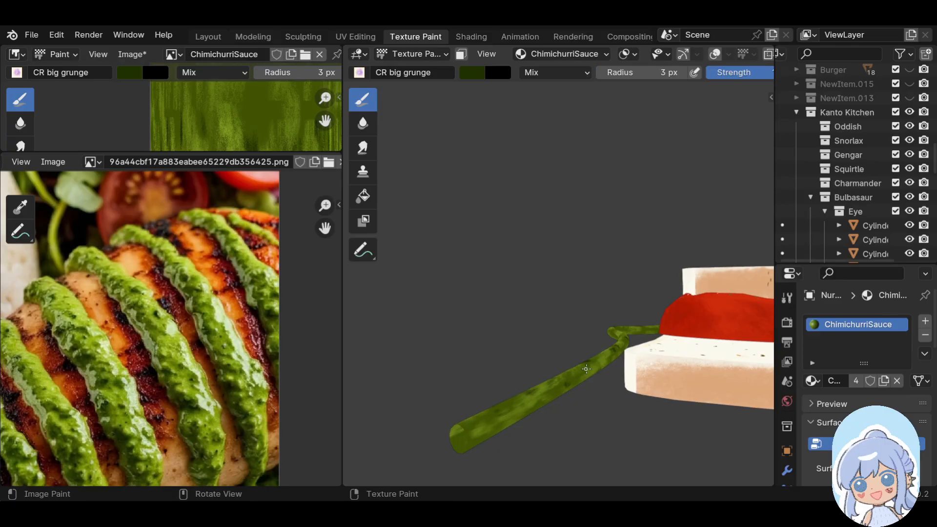
{"action": "left_click", "coordinate": [403, 72]}
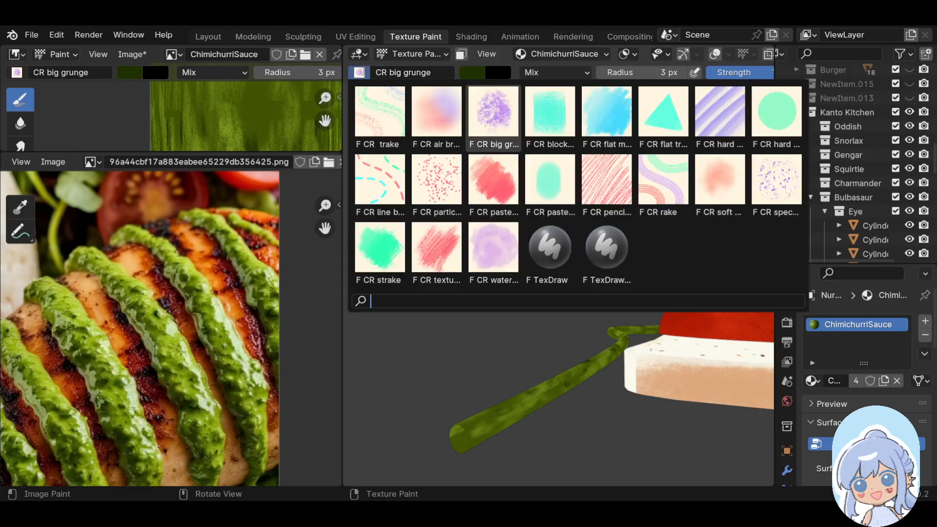
{"action": "left_click", "coordinate": [768, 124]}
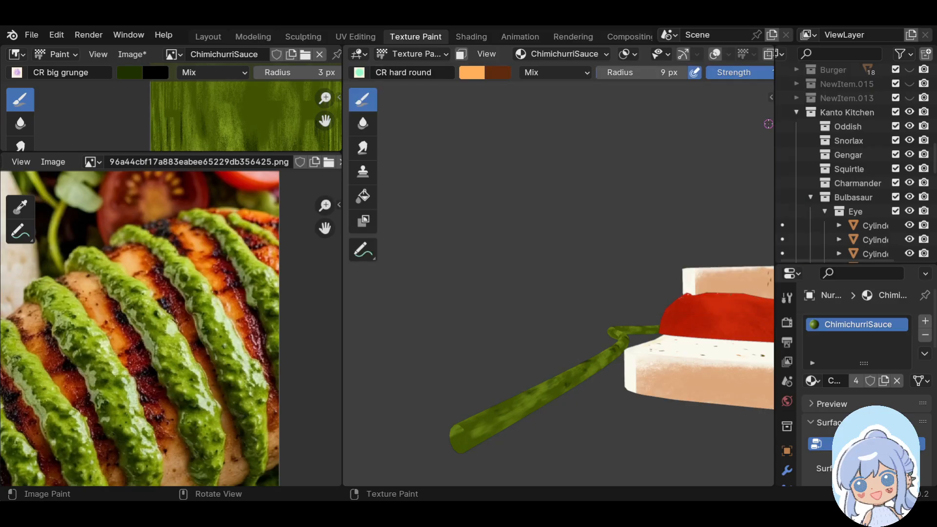
{"action": "left_click", "coordinate": [467, 73]}
{"action": "left_click", "coordinate": [603, 252]}
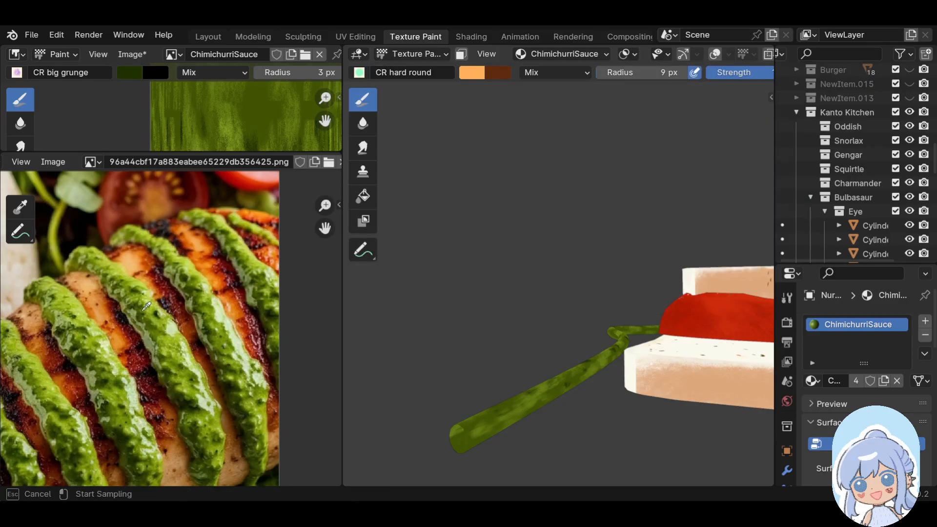
{"action": "left_click", "coordinate": [162, 309]}
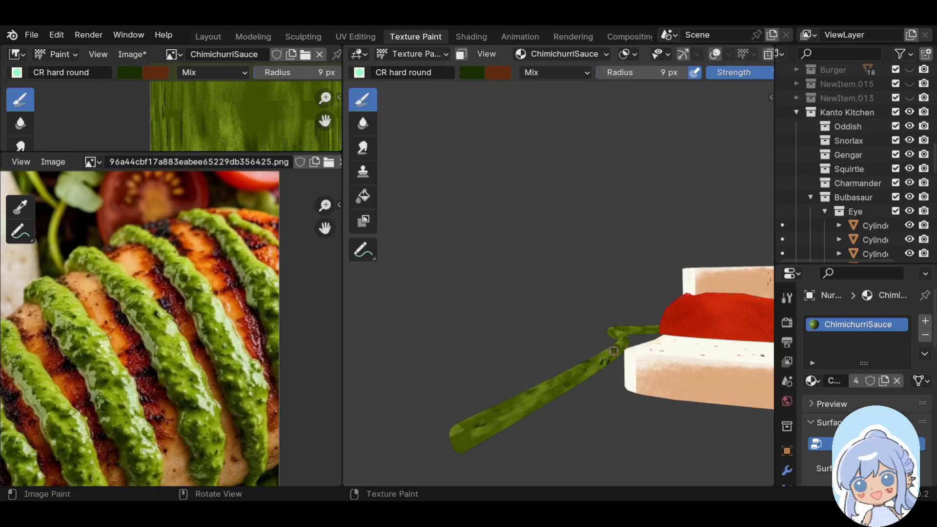
Dot dark green herb flecks over the strand's sides, bend and underside with the 9 px CR hard round brush
{"action": "middle_click_drag", "start_coordinate": [614, 351], "coordinate": [523, 377]}
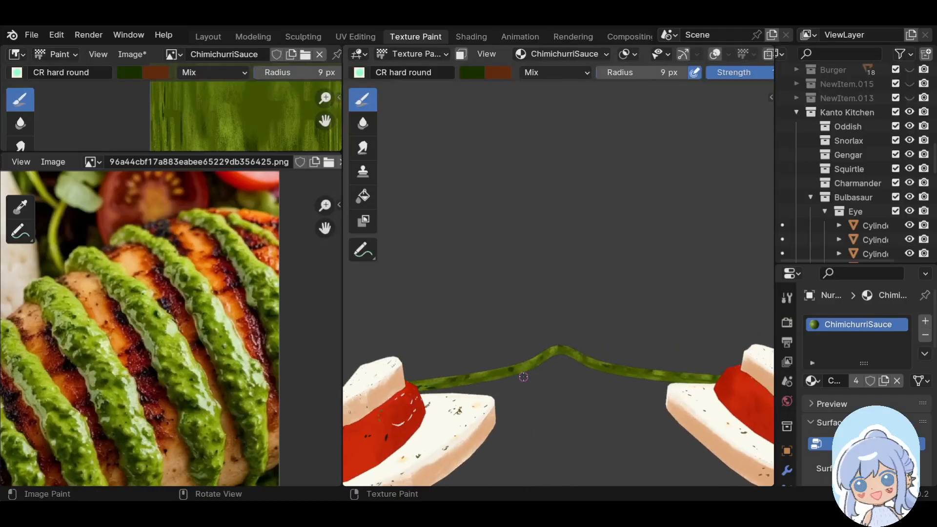
{"action": "left_click_drag", "start_coordinate": [580, 362], "coordinate": [636, 371]}
{"action": "middle_click_drag", "start_coordinate": [688, 357], "coordinate": [620, 296]}
{"action": "left_click_drag", "start_coordinate": [543, 295], "coordinate": [545, 294]}
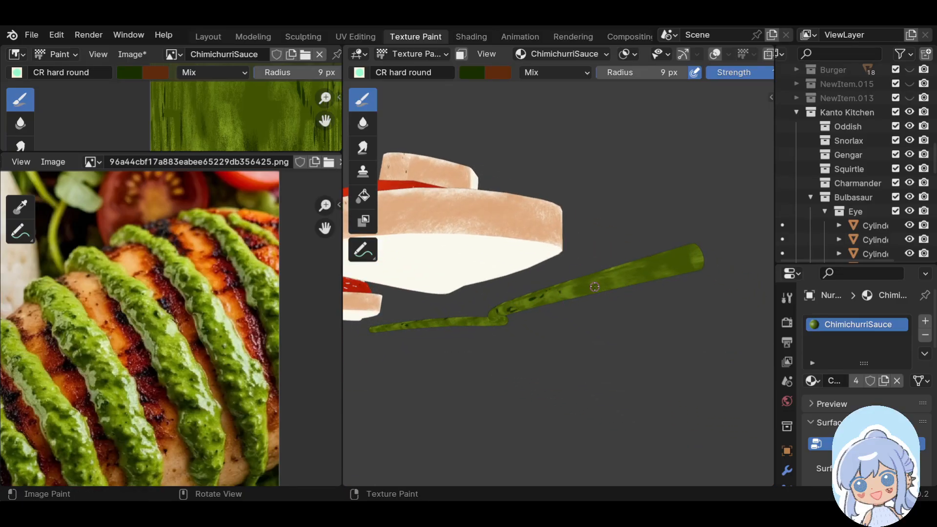
{"action": "left_click_drag", "start_coordinate": [593, 276], "coordinate": [612, 278]}
{"action": "left_click", "coordinate": [679, 256]}
Examine the painted sauce strands around the bell pepper and mozzarella slices from several angles
{"action": "left_click", "coordinate": [361, 74]}
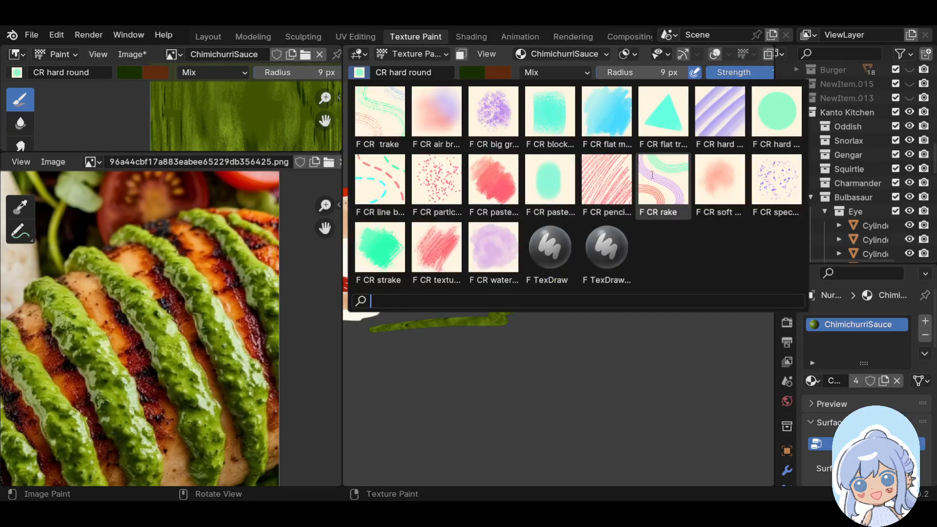
{"action": "mouse_move", "coordinate": [657, 320]}
{"action": "middle_mouse_down"}
{"action": "mouse_move", "coordinate": [441, 311]}
{"action": "mouse_move", "coordinate": [661, 374]}
{"action": "middle_mouse_up"}
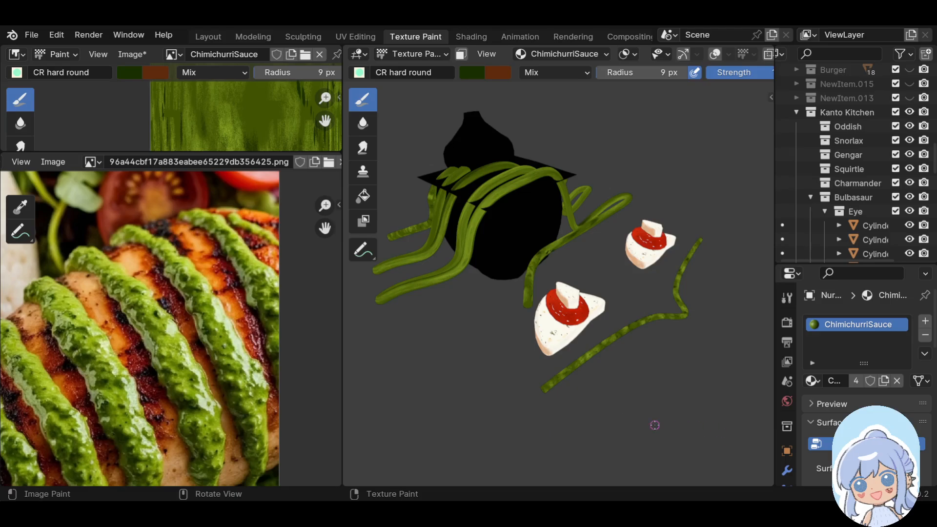
{"action": "middle_click_drag", "start_coordinate": [559, 363], "coordinate": [566, 317]}
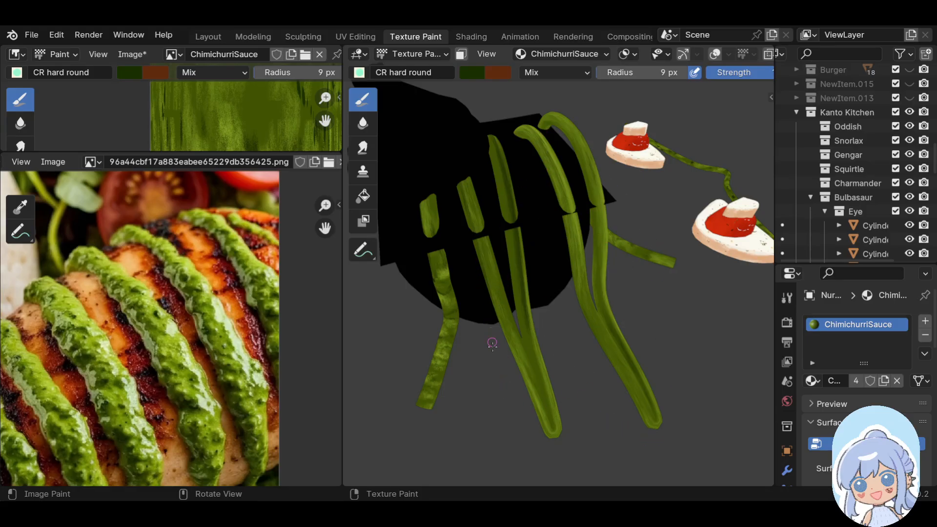
{"action": "middle_click_drag", "start_coordinate": [654, 291], "coordinate": [579, 284]}
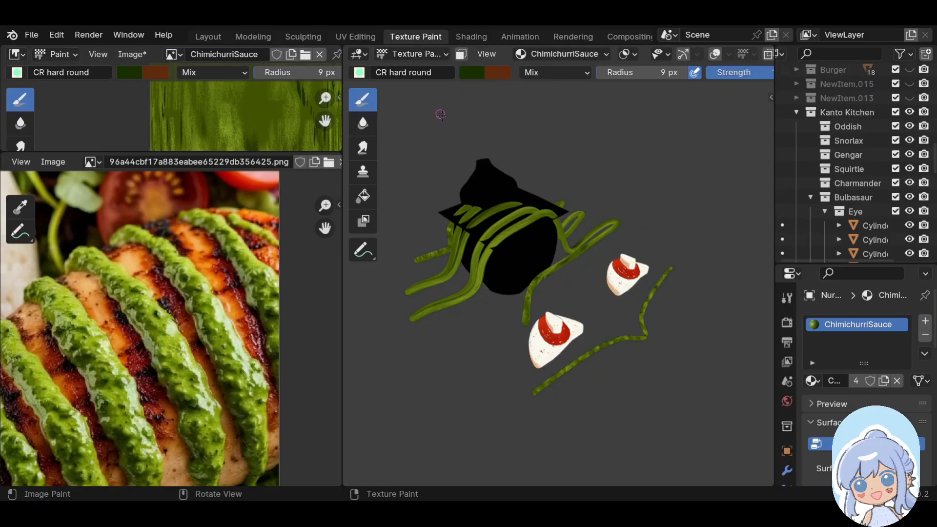
{"action": "scroll", "coordinate": [564, 359], "scroll_direction": "up", "scroll_amount": 3}
{"action": "scroll", "coordinate": [568, 364], "scroll_direction": "down", "scroll_amount": 1}
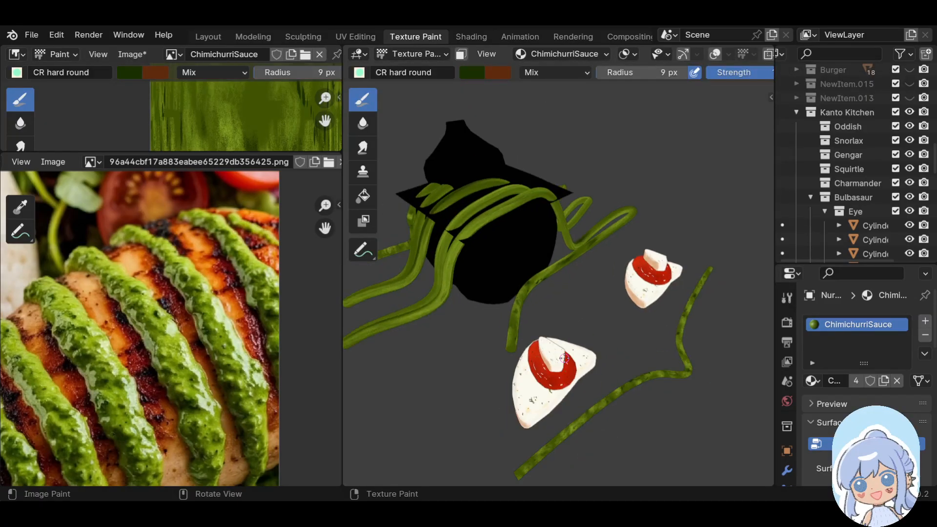
{"action": "middle_click_drag", "start_coordinate": [614, 408], "coordinate": [651, 364], "text": "shift"}
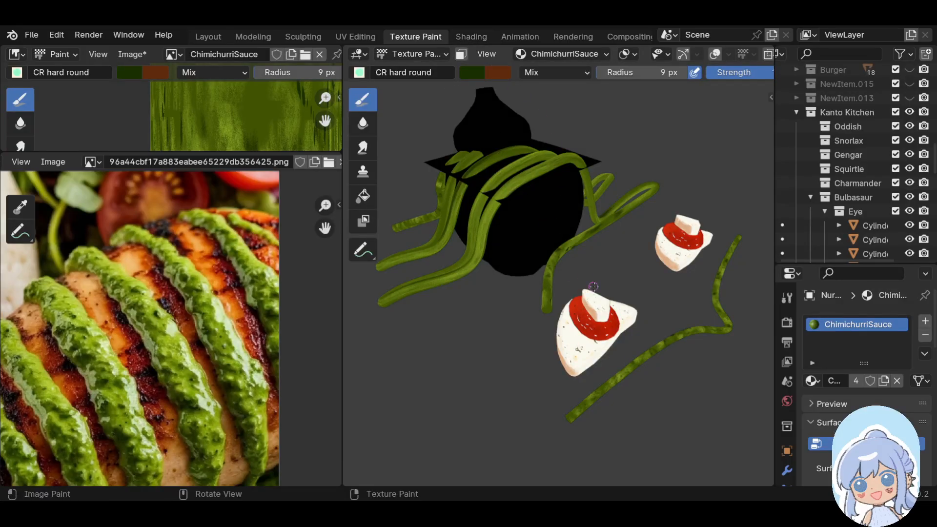
Return to Object Mode and select the black, untextured stuffed bell pepper
{"action": "left_click", "coordinate": [411, 54]}
{"action": "left_click", "coordinate": [413, 70]}
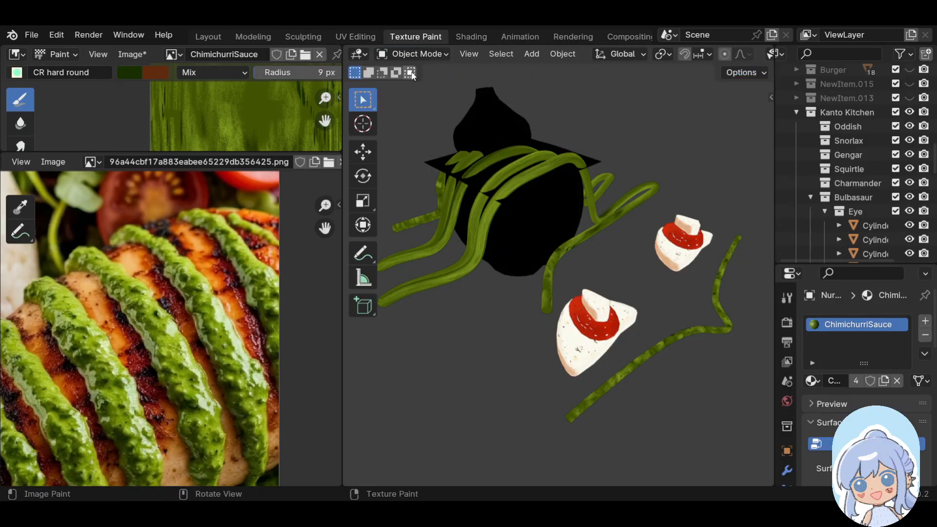
{"action": "middle_click_drag", "start_coordinate": [534, 262], "coordinate": [557, 265]}
{"action": "left_click", "coordinate": [630, 228]}
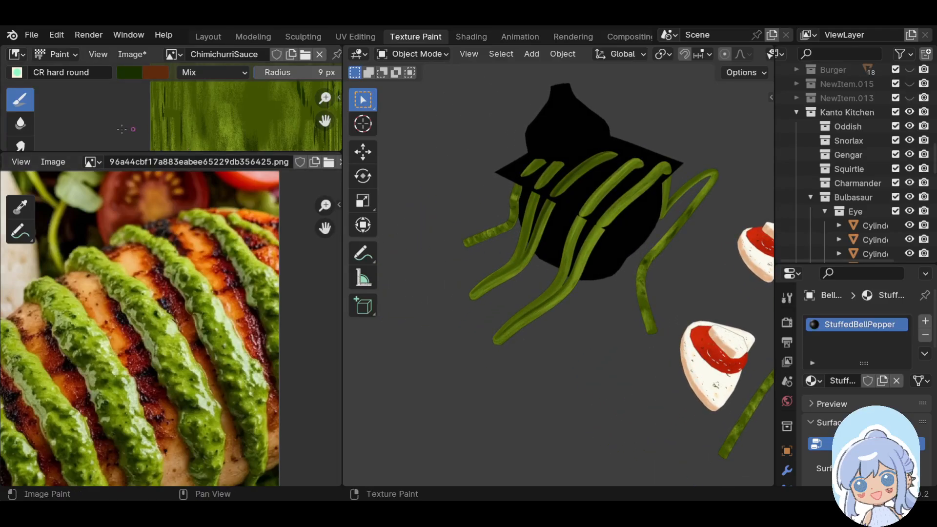
Save the painted ChimichurriSauce image
{"action": "left_click", "coordinate": [93, 162]}
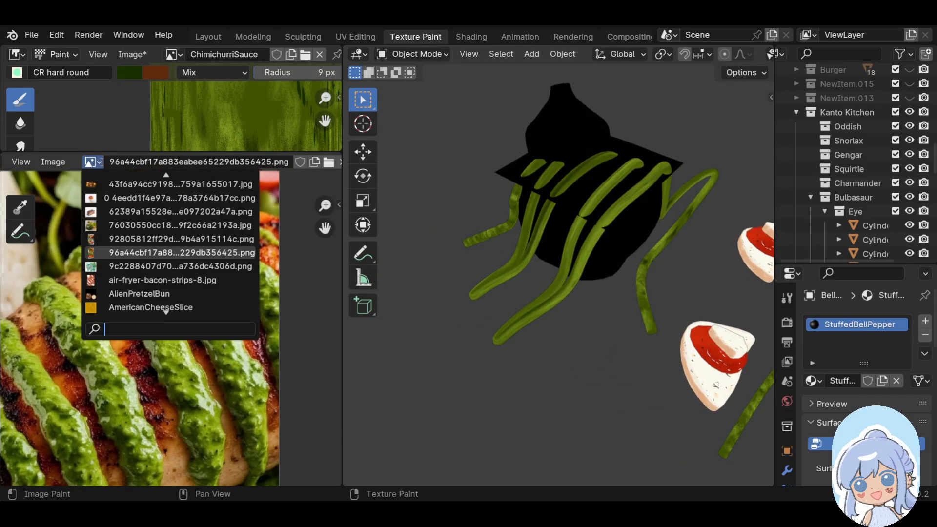
{"action": "left_click", "coordinate": [130, 56]}
{"action": "left_click", "coordinate": [131, 55]}
{"action": "left_click", "coordinate": [146, 199]}
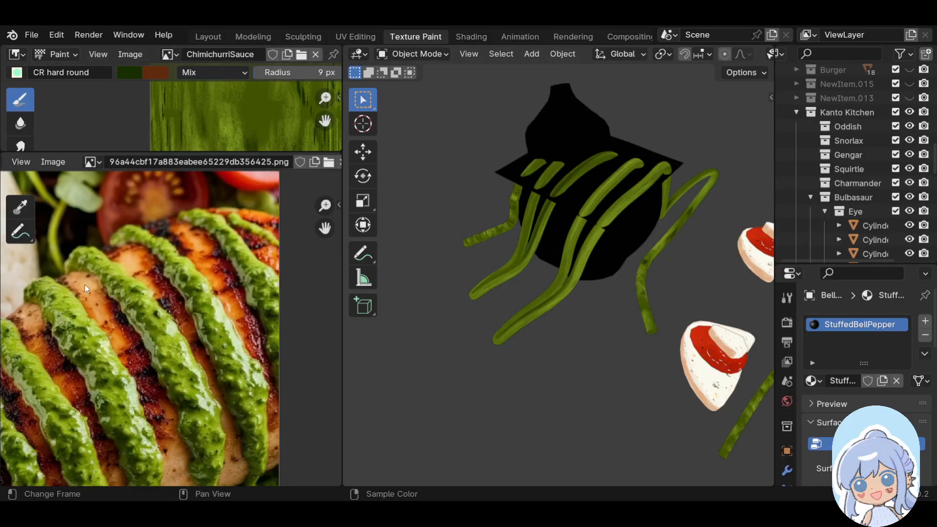
Show the classic stuffed peppers photo 92805812ff29dc04ff7509b4a915114c.png as reference, with the green pepper in view
{"action": "left_click", "coordinate": [98, 161]}
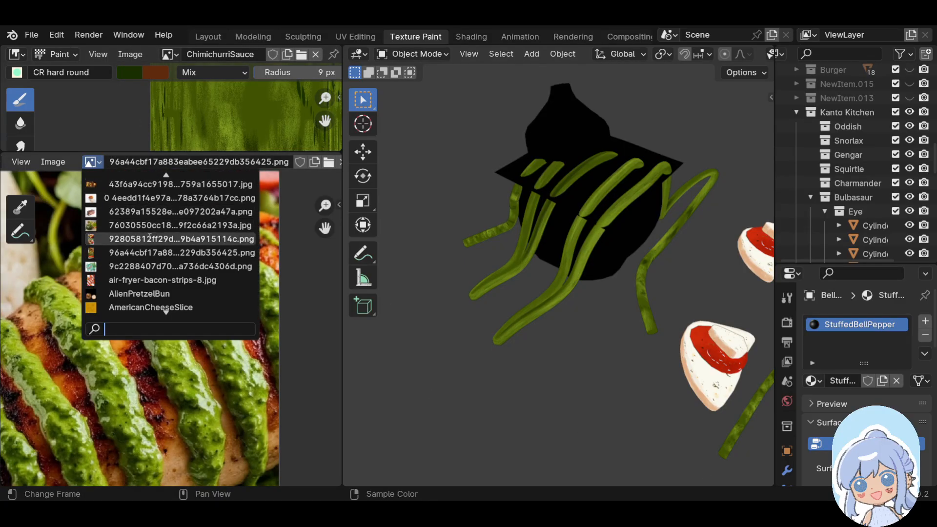
{"action": "left_click", "coordinate": [135, 239]}
{"action": "middle_click_drag", "start_coordinate": [129, 346], "coordinate": [193, 465], "text": "shift"}
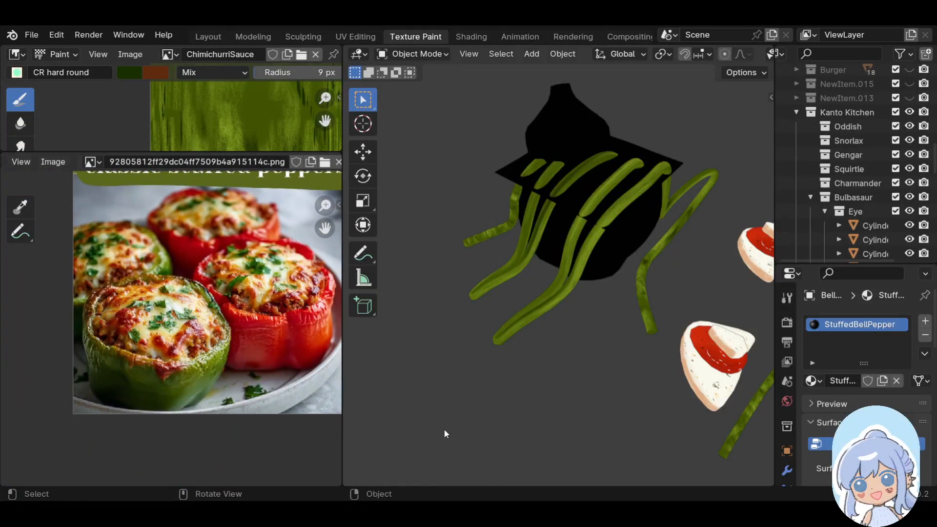
In Texture Paint mode, fill the black pepper body with a medium green sampled from the reference photo's green pepper
{"action": "left_click", "coordinate": [417, 55]}
{"action": "left_click", "coordinate": [419, 149]}
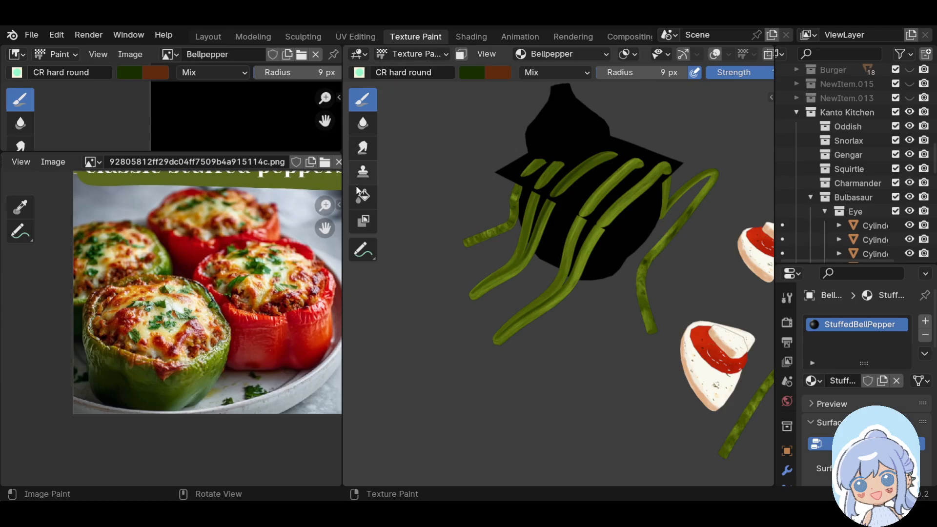
{"action": "left_click", "coordinate": [364, 195]}
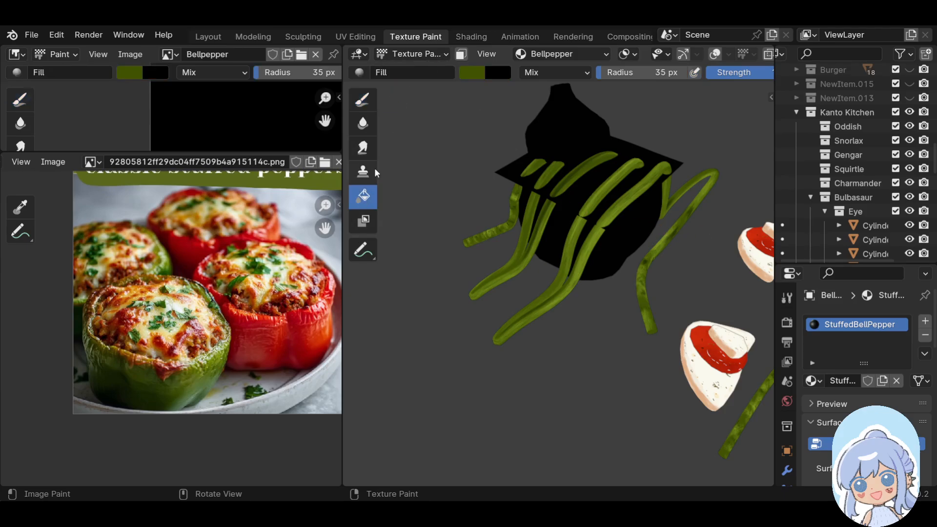
{"action": "left_click", "coordinate": [464, 73]}
{"action": "left_click", "coordinate": [603, 252]}
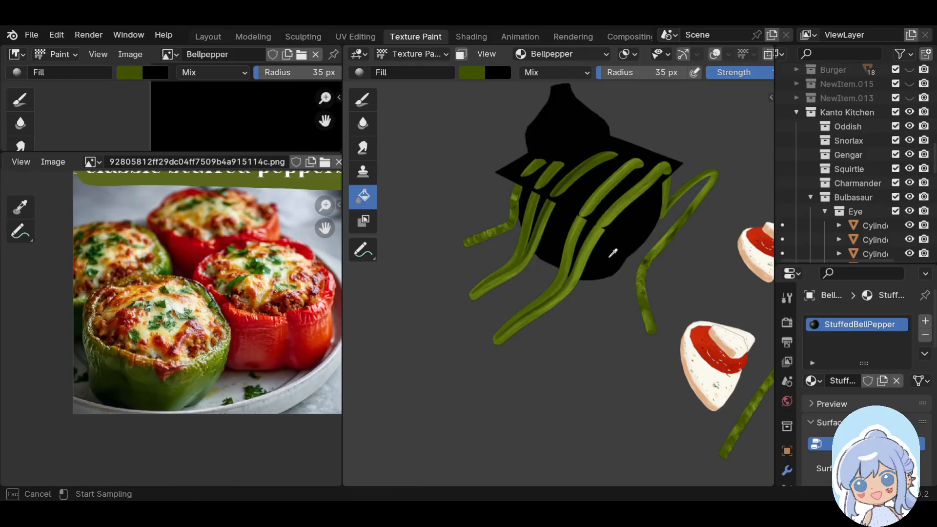
{"action": "left_click", "coordinate": [200, 383]}
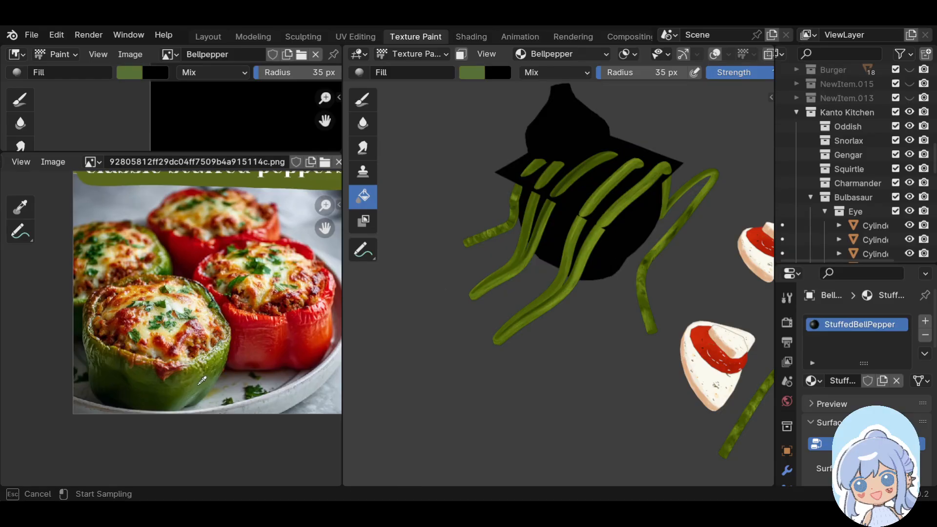
{"action": "left_click", "coordinate": [602, 242]}
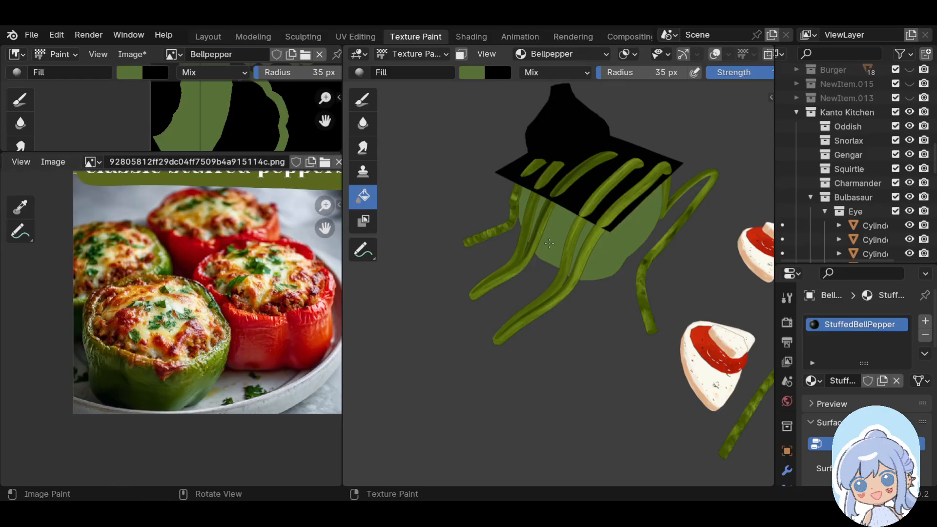
Isolate the pepper body and prepare the CR big grunge brush with a dark green sampled from the reference pepper's shaded side
{"action": "key", "text": "KP_Divide"}
{"action": "scroll", "coordinate": [549, 243], "scroll_direction": "down", "scroll_amount": 5}
{"action": "middle_click_drag", "start_coordinate": [550, 242], "coordinate": [556, 142]}
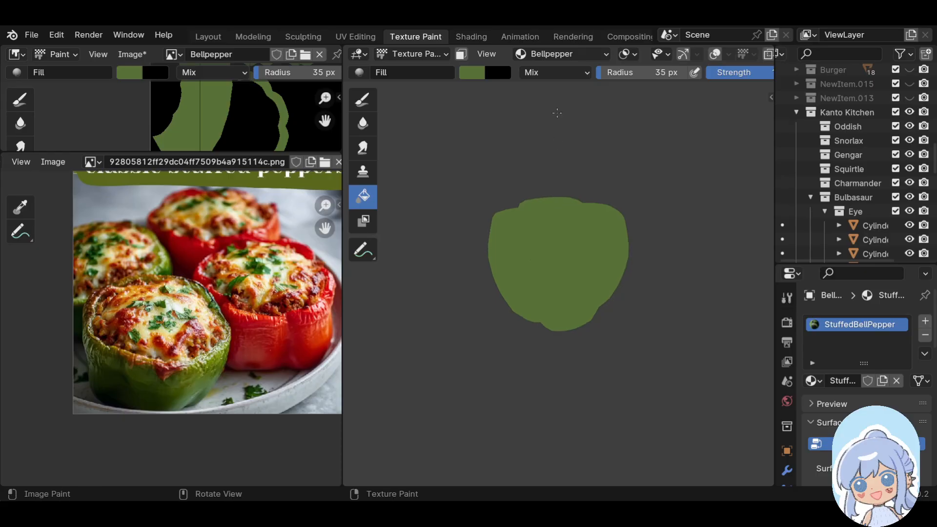
{"action": "left_click", "coordinate": [363, 99]}
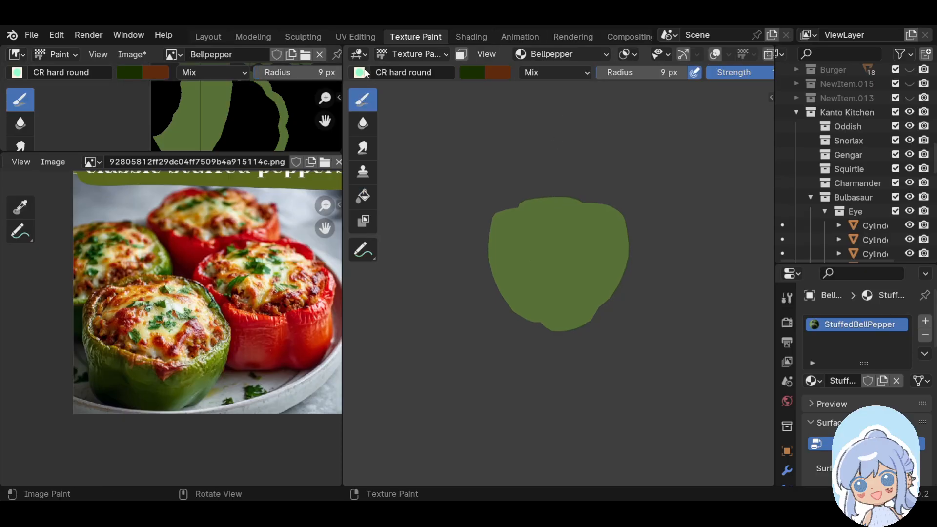
{"action": "left_click", "coordinate": [390, 72]}
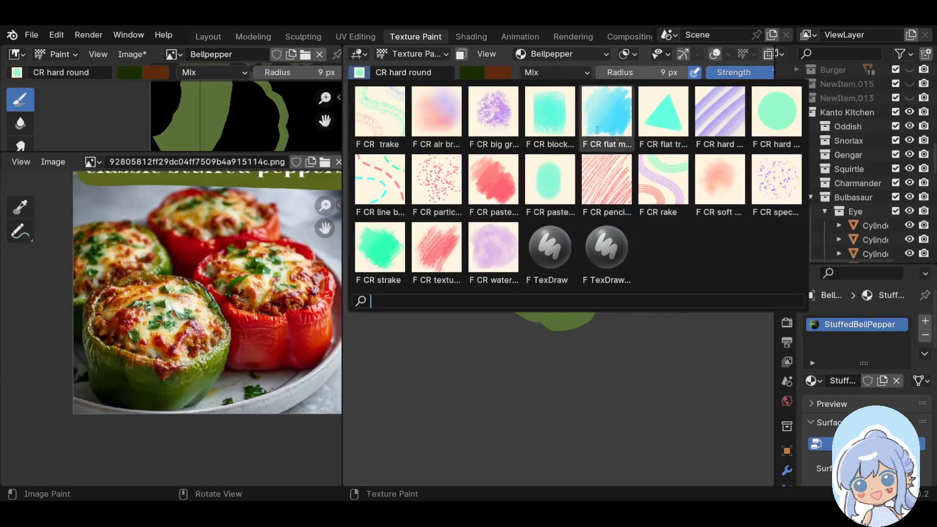
{"action": "left_click", "coordinate": [500, 111]}
{"action": "left_click", "coordinate": [467, 72]}
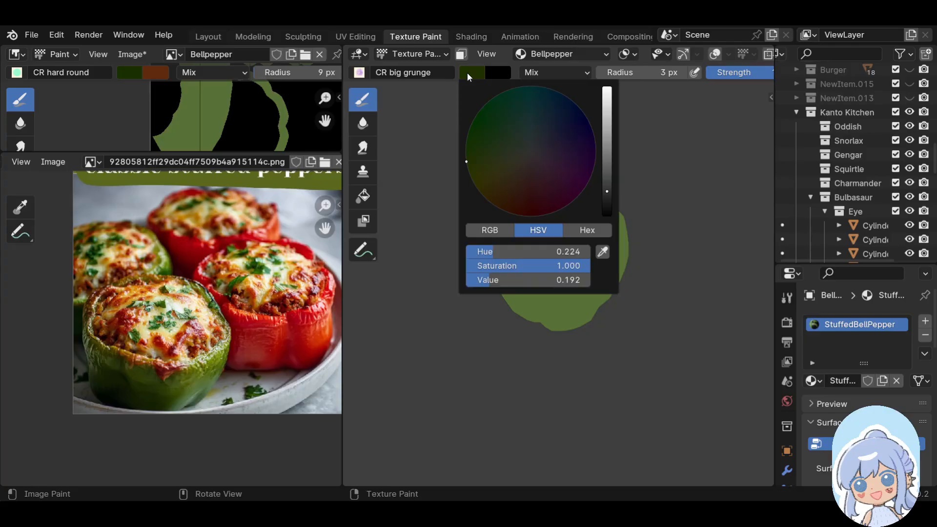
{"action": "left_click", "coordinate": [603, 251]}
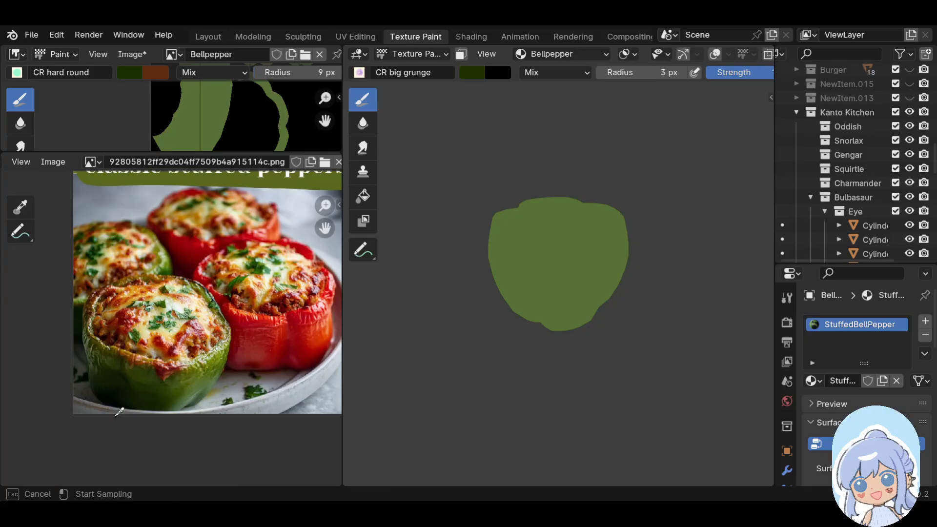
{"action": "left_click", "coordinate": [116, 384]}
Brush a dark green streak down one crease of the pepper with the CR big grunge brush at 14 px
{"action": "scroll", "coordinate": [436, 371], "scroll_direction": "up", "scroll_amount": 1}
{"action": "key", "text": "bracketright"}
{"action": "key", "text": "bracketright"}
{"action": "key", "text": "bracketright"}
{"action": "key", "text": "bracketright"}
{"action": "key", "text": "bracketright"}
{"action": "key", "text": "bracketright"}
{"action": "key", "text": "bracketright"}
{"action": "key", "text": "bracketright"}
{"action": "key", "text": "bracketright"}
{"action": "key", "text": "bracketright"}
{"action": "key", "text": "bracketright"}
{"action": "mouse_move", "coordinate": [506, 262]}
{"action": "left_mouse_down"}
{"action": "mouse_move", "coordinate": [526, 308]}
{"action": "mouse_move", "coordinate": [519, 313]}
{"action": "left_mouse_up"}
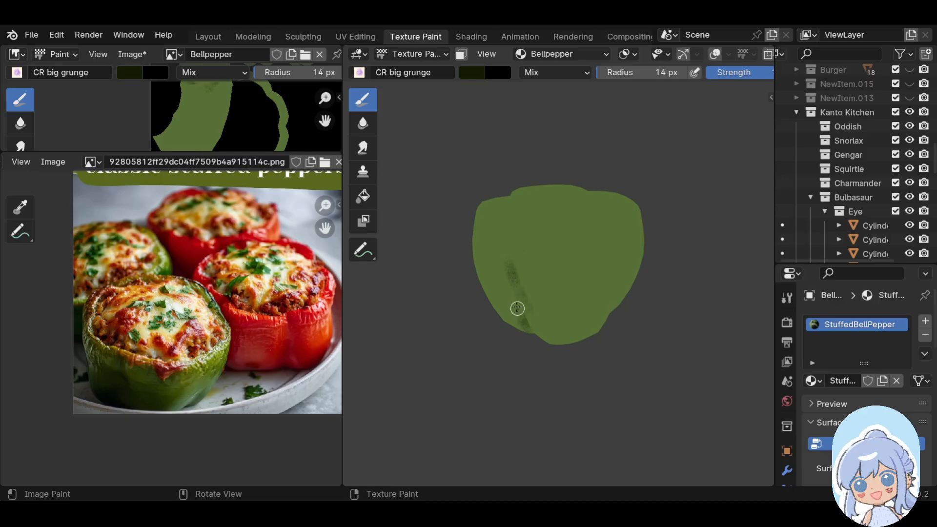
Enlarge the grunge brush to 26 px and mottle the pepper's first few sides with dark green shading
{"action": "key", "text": "bracketright"}
{"action": "key", "text": "bracketright"}
{"action": "key", "text": "bracketright"}
{"action": "key", "text": "bracketright"}
{"action": "key", "text": "bracketright"}
{"action": "key", "text": "bracketright"}
{"action": "key", "text": "bracketright"}
{"action": "key", "text": "bracketright"}
{"action": "key", "text": "bracketright"}
{"action": "middle_click_drag", "start_coordinate": [487, 261], "coordinate": [561, 284]}
{"action": "mouse_move", "coordinate": [560, 284]}
{"action": "left_mouse_down"}
{"action": "mouse_move", "coordinate": [548, 272]}
{"action": "mouse_move", "coordinate": [546, 320]}
{"action": "left_mouse_up"}
{"action": "mouse_move", "coordinate": [545, 227]}
{"action": "left_mouse_down"}
{"action": "mouse_move", "coordinate": [525, 215]}
{"action": "mouse_move", "coordinate": [502, 226]}
{"action": "mouse_move", "coordinate": [539, 260]}
{"action": "mouse_move", "coordinate": [544, 288]}
{"action": "mouse_move", "coordinate": [527, 233]}
{"action": "mouse_move", "coordinate": [531, 272]}
{"action": "mouse_move", "coordinate": [567, 251]}
{"action": "mouse_move", "coordinate": [580, 255]}
{"action": "mouse_move", "coordinate": [571, 318]}
{"action": "mouse_move", "coordinate": [594, 310]}
{"action": "mouse_move", "coordinate": [592, 272]}
{"action": "mouse_move", "coordinate": [578, 255]}
{"action": "mouse_move", "coordinate": [576, 281]}
{"action": "mouse_move", "coordinate": [591, 251]}
{"action": "mouse_move", "coordinate": [605, 301]}
{"action": "mouse_move", "coordinate": [592, 259]}
{"action": "left_mouse_up"}
{"action": "middle_click_drag", "start_coordinate": [512, 351], "coordinate": [398, 356]}
{"action": "mouse_move", "coordinate": [550, 292]}
{"action": "left_mouse_down"}
{"action": "mouse_move", "coordinate": [536, 310]}
{"action": "mouse_move", "coordinate": [523, 291]}
{"action": "mouse_move", "coordinate": [552, 312]}
{"action": "mouse_move", "coordinate": [564, 296]}
{"action": "mouse_move", "coordinate": [556, 314]}
{"action": "mouse_move", "coordinate": [557, 249]}
{"action": "mouse_move", "coordinate": [575, 301]}
{"action": "mouse_move", "coordinate": [588, 303]}
{"action": "mouse_move", "coordinate": [578, 257]}
{"action": "mouse_move", "coordinate": [586, 236]}
{"action": "mouse_move", "coordinate": [575, 273]}
{"action": "mouse_move", "coordinate": [592, 299]}
{"action": "mouse_move", "coordinate": [609, 280]}
{"action": "mouse_move", "coordinate": [598, 263]}
{"action": "mouse_move", "coordinate": [592, 291]}
{"action": "left_mouse_up"}
{"action": "mouse_move", "coordinate": [592, 291]}
{"action": "middle_mouse_down"}
{"action": "mouse_move", "coordinate": [537, 276]}
{"action": "mouse_move", "coordinate": [483, 288]}
{"action": "middle_mouse_up"}
{"action": "mouse_move", "coordinate": [531, 308]}
{"action": "left_mouse_down"}
{"action": "mouse_move", "coordinate": [573, 310]}
{"action": "mouse_move", "coordinate": [590, 272]}
{"action": "mouse_move", "coordinate": [579, 307]}
{"action": "mouse_move", "coordinate": [552, 305]}
{"action": "mouse_move", "coordinate": [544, 226]}
{"action": "mouse_move", "coordinate": [548, 249]}
{"action": "mouse_move", "coordinate": [572, 245]}
{"action": "left_mouse_up"}
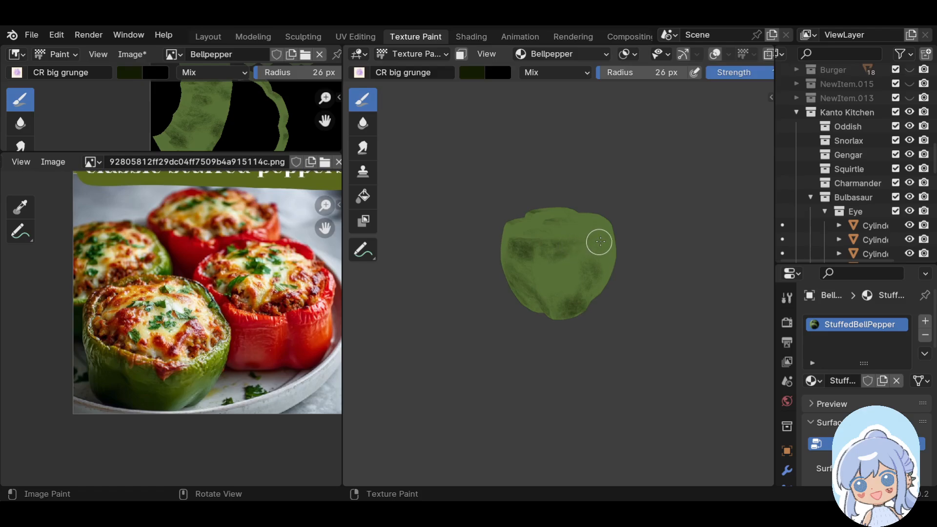
Carry the 26 px dark green grunge shading around the pepper's remaining sides
{"action": "middle_click_drag", "start_coordinate": [589, 300], "coordinate": [524, 298]}
{"action": "mouse_move", "coordinate": [524, 298]}
{"action": "left_mouse_down"}
{"action": "mouse_move", "coordinate": [520, 268]}
{"action": "mouse_move", "coordinate": [527, 293]}
{"action": "mouse_move", "coordinate": [555, 268]}
{"action": "mouse_move", "coordinate": [558, 305]}
{"action": "mouse_move", "coordinate": [544, 264]}
{"action": "mouse_move", "coordinate": [555, 278]}
{"action": "mouse_move", "coordinate": [552, 309]}
{"action": "mouse_move", "coordinate": [574, 311]}
{"action": "mouse_move", "coordinate": [571, 280]}
{"action": "mouse_move", "coordinate": [573, 310]}
{"action": "mouse_move", "coordinate": [581, 274]}
{"action": "mouse_move", "coordinate": [595, 306]}
{"action": "left_mouse_up"}
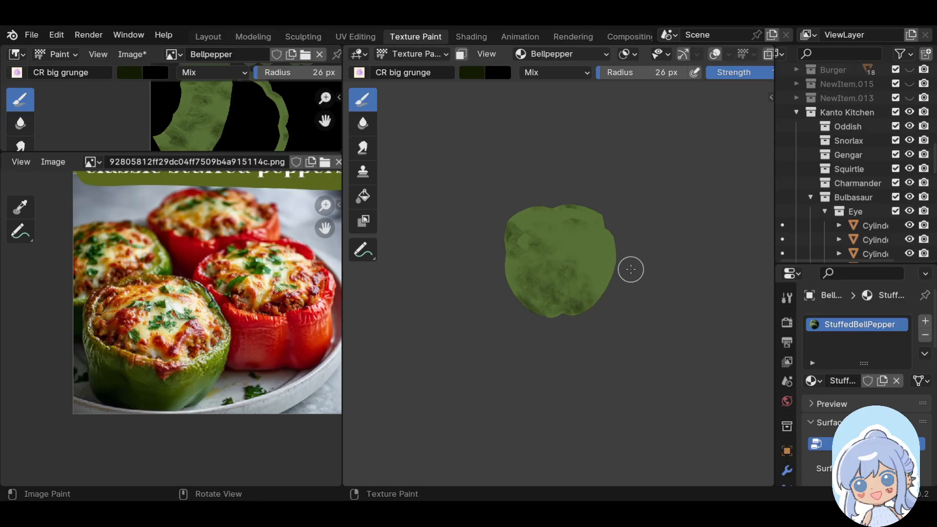
{"action": "middle_click_drag", "start_coordinate": [630, 268], "coordinate": [538, 267]}
{"action": "mouse_move", "coordinate": [523, 264]}
{"action": "left_mouse_down"}
{"action": "mouse_move", "coordinate": [561, 310]}
{"action": "mouse_move", "coordinate": [582, 265]}
{"action": "mouse_move", "coordinate": [581, 299]}
{"action": "mouse_move", "coordinate": [577, 259]}
{"action": "mouse_move", "coordinate": [548, 253]}
{"action": "mouse_move", "coordinate": [584, 270]}
{"action": "mouse_move", "coordinate": [576, 304]}
{"action": "mouse_move", "coordinate": [592, 260]}
{"action": "mouse_move", "coordinate": [596, 287]}
{"action": "mouse_move", "coordinate": [556, 275]}
{"action": "left_mouse_up"}
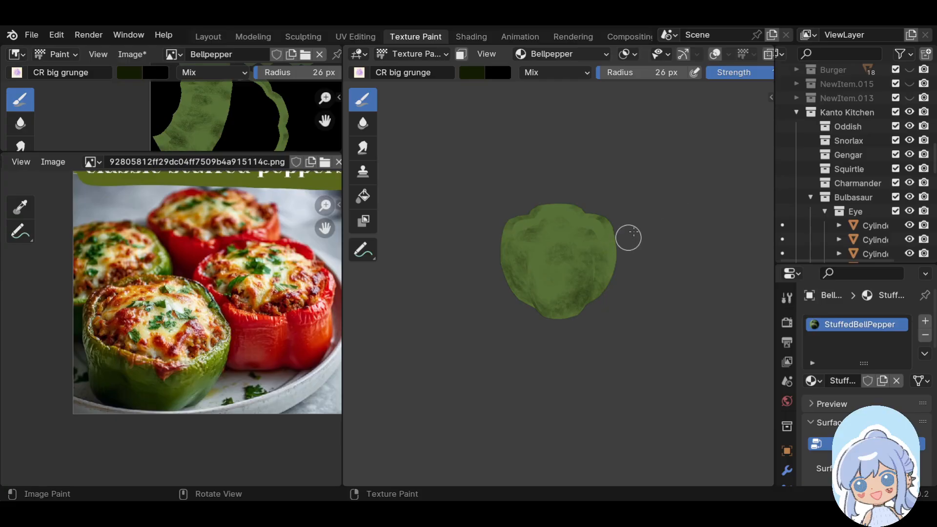
{"action": "middle_click_drag", "start_coordinate": [645, 255], "coordinate": [505, 240]}
{"action": "mouse_move", "coordinate": [503, 240]}
{"action": "left_mouse_down"}
{"action": "mouse_move", "coordinate": [522, 256]}
{"action": "mouse_move", "coordinate": [526, 299]}
{"action": "mouse_move", "coordinate": [543, 315]}
{"action": "mouse_move", "coordinate": [544, 280]}
{"action": "mouse_move", "coordinate": [559, 312]}
{"action": "mouse_move", "coordinate": [580, 291]}
{"action": "mouse_move", "coordinate": [577, 243]}
{"action": "mouse_move", "coordinate": [558, 243]}
{"action": "mouse_move", "coordinate": [590, 277]}
{"action": "mouse_move", "coordinate": [606, 235]}
{"action": "left_mouse_up"}
{"action": "mouse_move", "coordinate": [533, 203]}
{"action": "middle_mouse_down"}
{"action": "mouse_move", "coordinate": [500, 275]}
{"action": "mouse_move", "coordinate": [439, 266]}
{"action": "middle_mouse_up"}
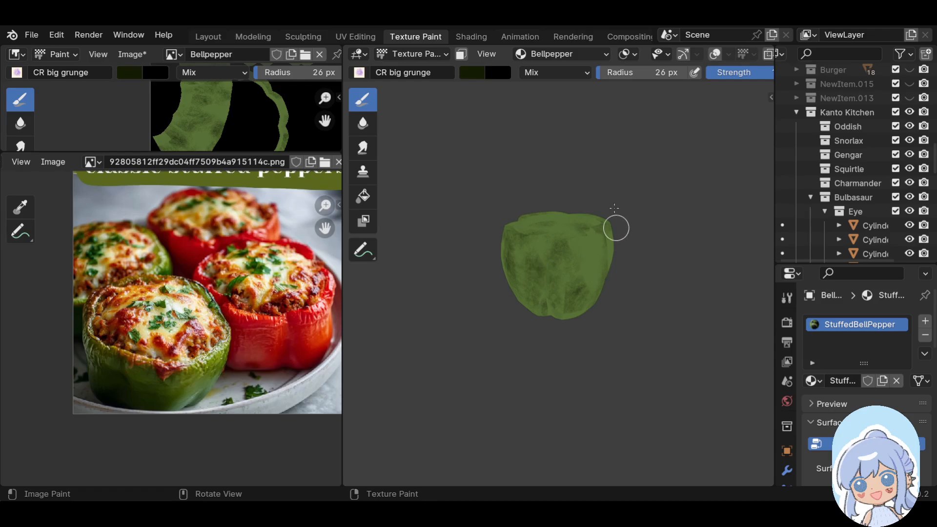
Sample a lighter green from the reference pepper's lit side and brush it over the dark patches at 26 px
{"action": "left_click", "coordinate": [479, 73]}
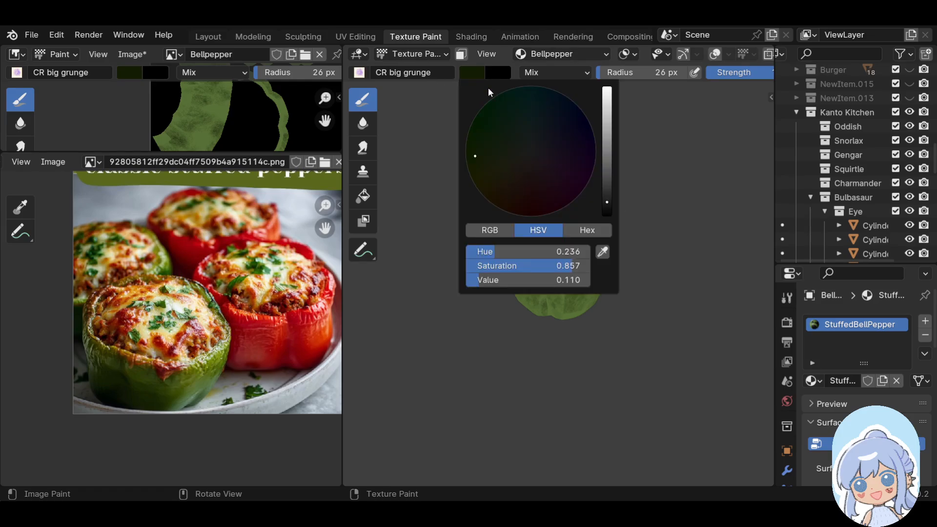
{"action": "left_click", "coordinate": [603, 252]}
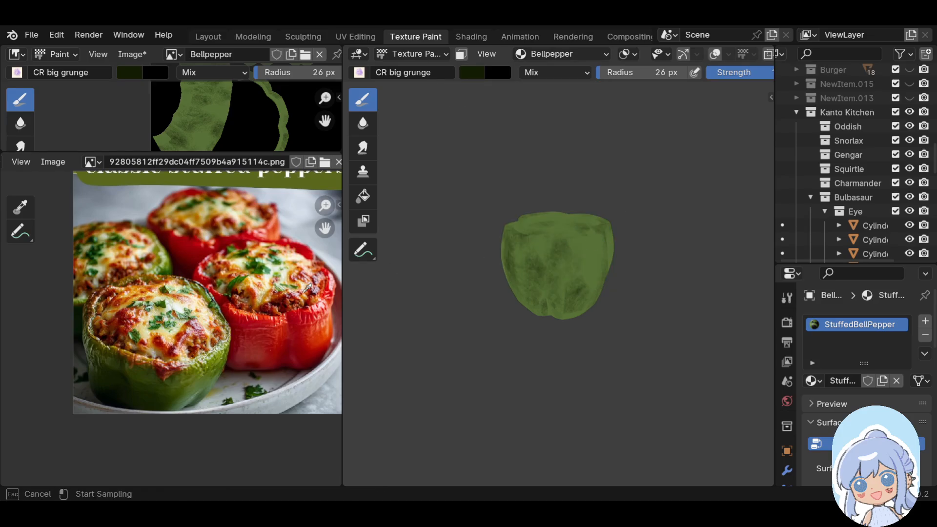
{"action": "left_click", "coordinate": [203, 374]}
{"action": "mouse_move", "coordinate": [530, 255]}
{"action": "left_mouse_down"}
{"action": "mouse_move", "coordinate": [544, 278]}
{"action": "mouse_move", "coordinate": [550, 268]}
{"action": "mouse_move", "coordinate": [538, 280]}
{"action": "mouse_move", "coordinate": [533, 271]}
{"action": "mouse_move", "coordinate": [562, 276]}
{"action": "mouse_move", "coordinate": [577, 262]}
{"action": "mouse_move", "coordinate": [573, 243]}
{"action": "mouse_move", "coordinate": [558, 283]}
{"action": "mouse_move", "coordinate": [534, 284]}
{"action": "mouse_move", "coordinate": [517, 257]}
{"action": "mouse_move", "coordinate": [595, 274]}
{"action": "mouse_move", "coordinate": [580, 287]}
{"action": "mouse_move", "coordinate": [590, 240]}
{"action": "mouse_move", "coordinate": [565, 251]}
{"action": "mouse_move", "coordinate": [564, 221]}
{"action": "mouse_move", "coordinate": [600, 273]}
{"action": "mouse_move", "coordinate": [545, 304]}
{"action": "left_mouse_up"}
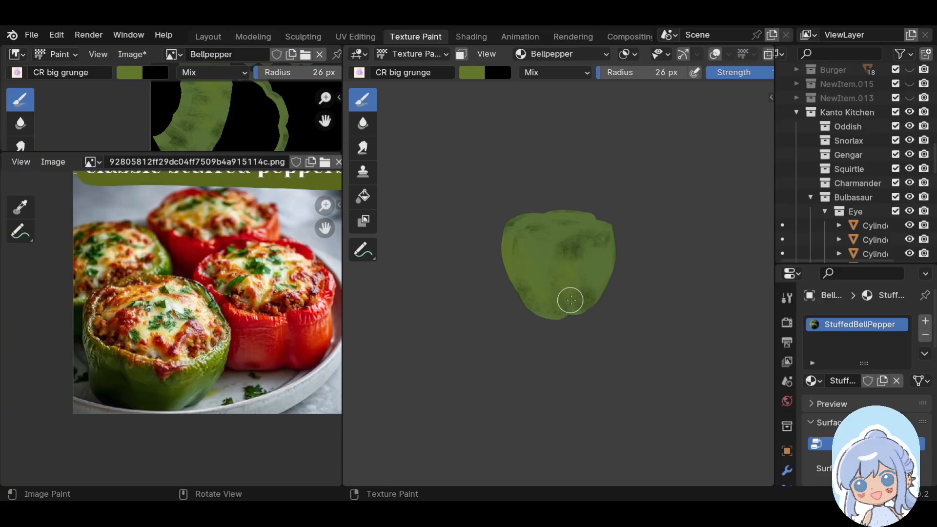
{"action": "mouse_move", "coordinate": [572, 262]}
{"action": "left_mouse_down"}
{"action": "mouse_move", "coordinate": [576, 242]}
{"action": "mouse_move", "coordinate": [586, 274]}
{"action": "mouse_move", "coordinate": [592, 230]}
{"action": "mouse_move", "coordinate": [593, 304]}
{"action": "mouse_move", "coordinate": [608, 259]}
{"action": "left_mouse_up"}
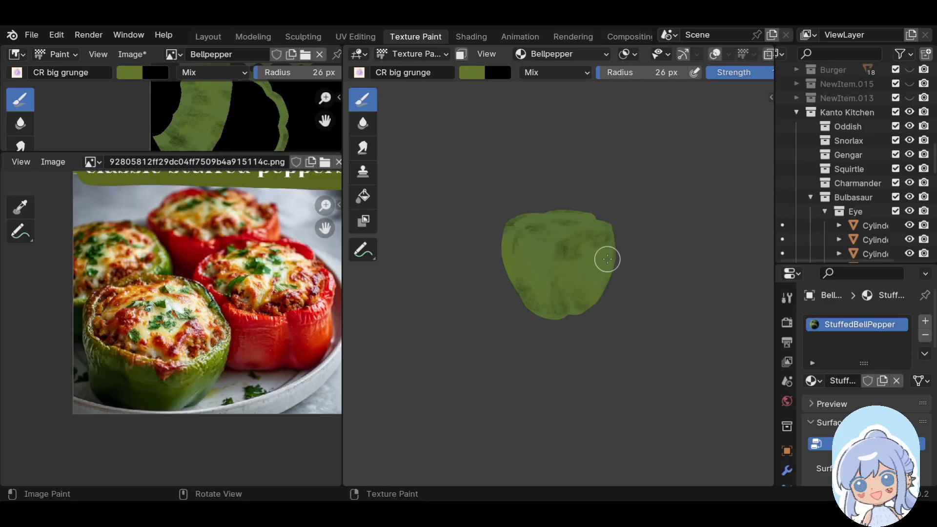
{"action": "middle_click_drag", "start_coordinate": [677, 270], "coordinate": [559, 272]}
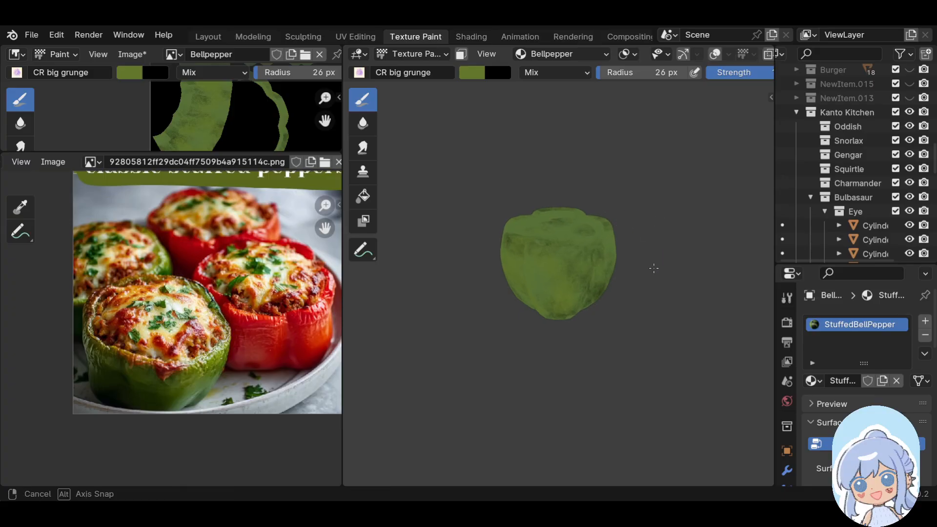
{"action": "middle_click_drag", "start_coordinate": [674, 261], "coordinate": [571, 256]}
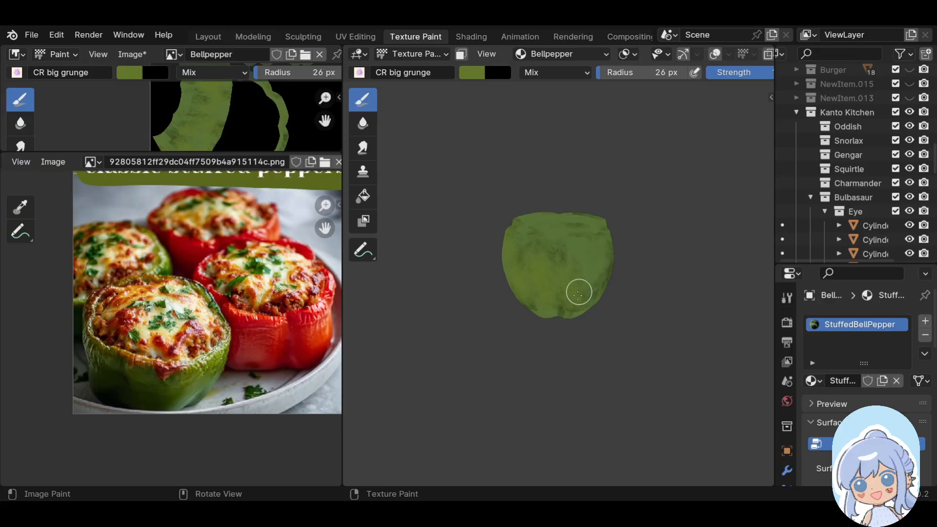
Soften the dark shading on the pepper's remaining sides with the same lighter green grunge strokes
{"action": "middle_click_drag", "start_coordinate": [688, 239], "coordinate": [552, 234]}
{"action": "mouse_move", "coordinate": [529, 263]}
{"action": "left_mouse_down"}
{"action": "mouse_move", "coordinate": [548, 268]}
{"action": "mouse_move", "coordinate": [547, 260]}
{"action": "mouse_move", "coordinate": [559, 297]}
{"action": "mouse_move", "coordinate": [575, 260]}
{"action": "mouse_move", "coordinate": [591, 297]}
{"action": "mouse_move", "coordinate": [578, 282]}
{"action": "mouse_move", "coordinate": [560, 283]}
{"action": "left_mouse_up"}
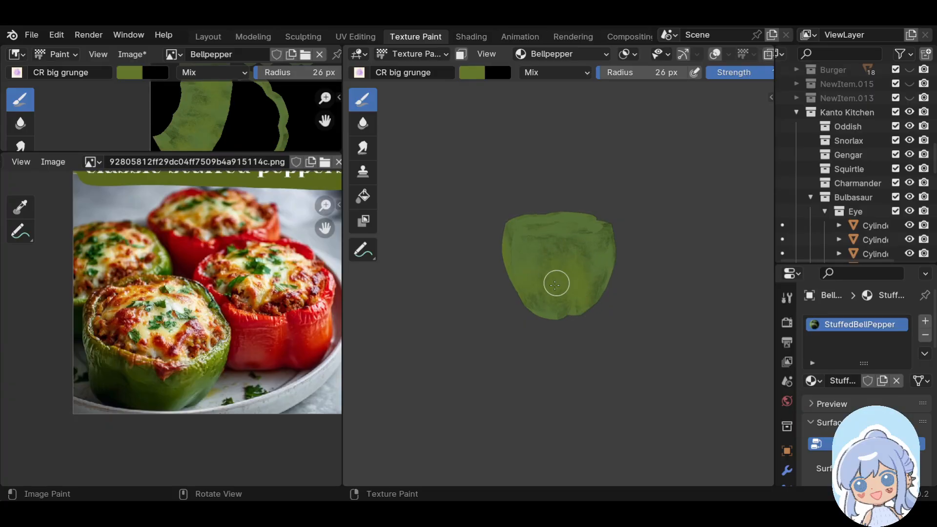
{"action": "mouse_move", "coordinate": [661, 273]}
{"action": "middle_mouse_down"}
{"action": "mouse_move", "coordinate": [560, 278]}
{"action": "mouse_move", "coordinate": [527, 266]}
{"action": "middle_mouse_up"}
{"action": "mouse_move", "coordinate": [547, 275]}
{"action": "left_mouse_down"}
{"action": "mouse_move", "coordinate": [558, 272]}
{"action": "mouse_move", "coordinate": [559, 247]}
{"action": "mouse_move", "coordinate": [579, 283]}
{"action": "mouse_move", "coordinate": [548, 239]}
{"action": "mouse_move", "coordinate": [578, 245]}
{"action": "mouse_move", "coordinate": [596, 276]}
{"action": "mouse_move", "coordinate": [602, 243]}
{"action": "left_mouse_up"}
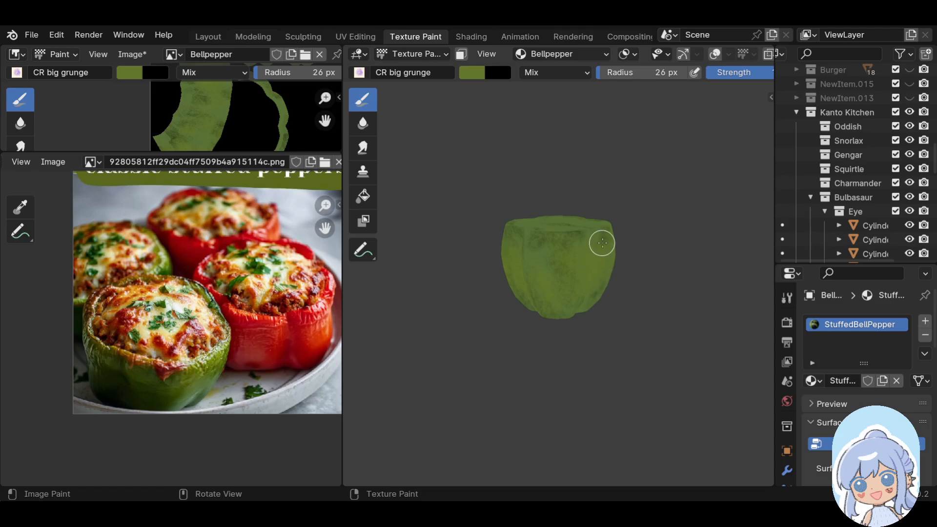
{"action": "middle_click_drag", "start_coordinate": [630, 316], "coordinate": [600, 317]}
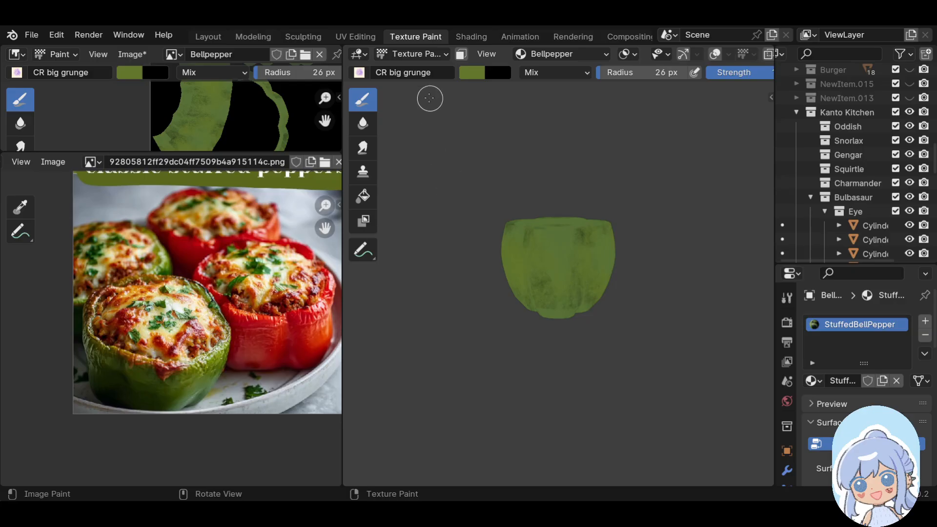
Sample a yellow-green from the reference pepper's edge and brush it below the rim of one lobe with a 14 px grunge brush
{"action": "left_click", "coordinate": [469, 73]}
{"action": "left_click", "coordinate": [603, 252]}
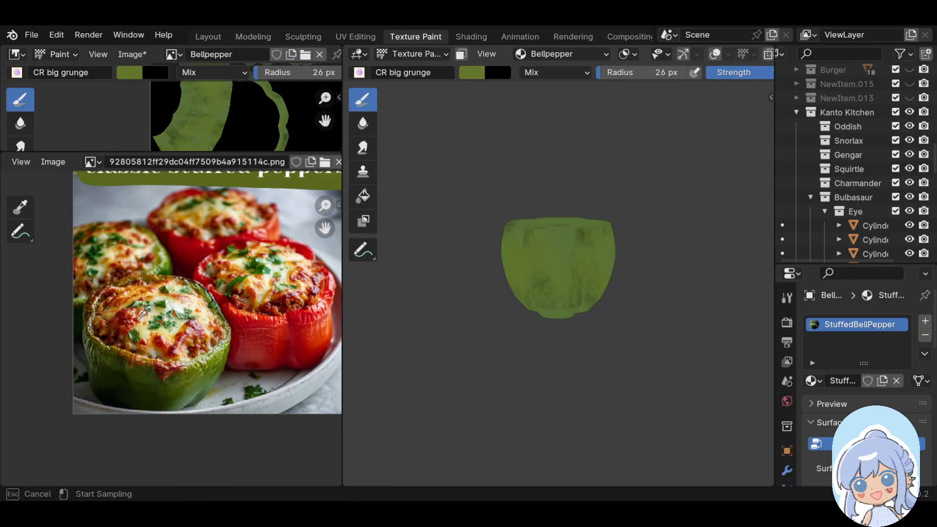
{"action": "left_click", "coordinate": [223, 350]}
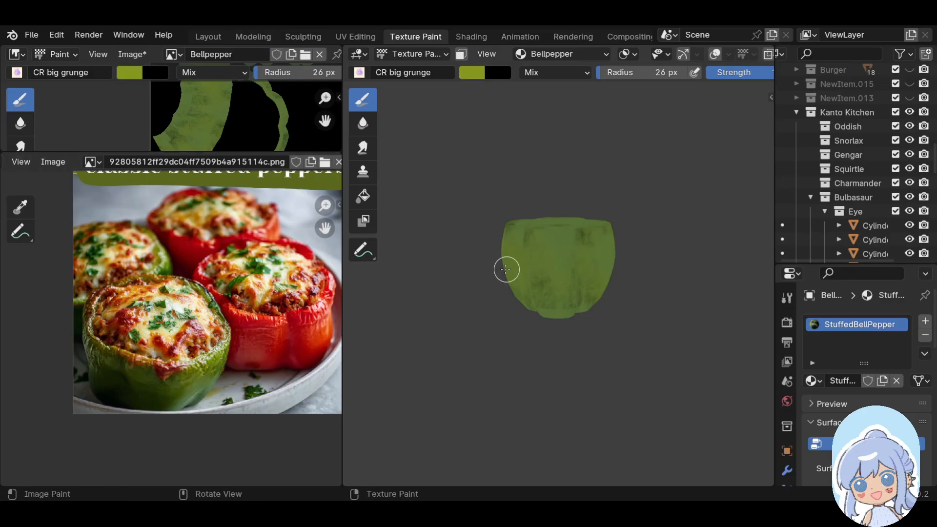
{"action": "middle_click_drag", "start_coordinate": [533, 133], "coordinate": [479, 240]}
{"action": "scroll", "coordinate": [479, 240], "scroll_direction": "up", "scroll_amount": 3}
{"action": "key", "text": "bracketleft"}
{"action": "key", "text": "bracketleft"}
{"action": "key", "text": "bracketleft"}
{"action": "key", "text": "bracketleft"}
{"action": "key", "text": "bracketleft"}
{"action": "key", "text": "bracketleft"}
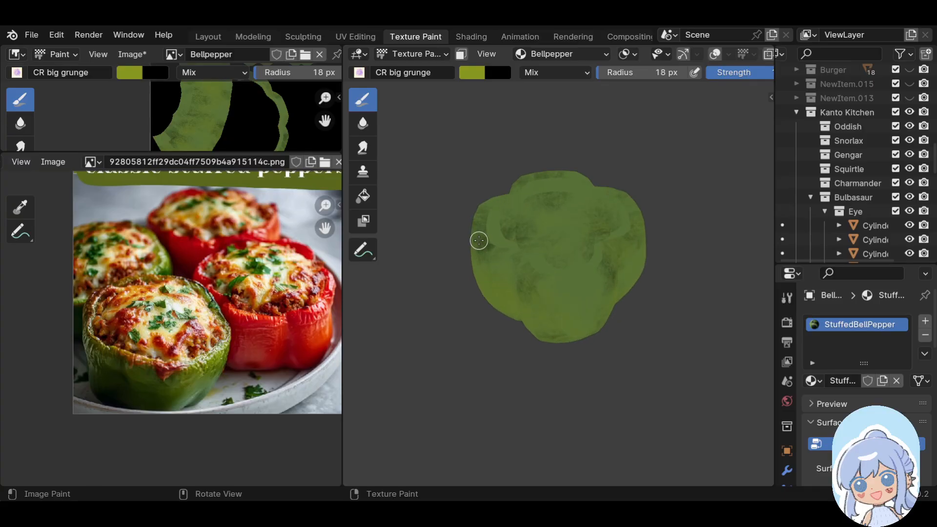
{"action": "mouse_move", "coordinate": [490, 210]}
{"action": "left_mouse_down"}
{"action": "mouse_move", "coordinate": [473, 226]}
{"action": "mouse_move", "coordinate": [477, 253]}
{"action": "mouse_move", "coordinate": [494, 264]}
{"action": "left_mouse_up"}
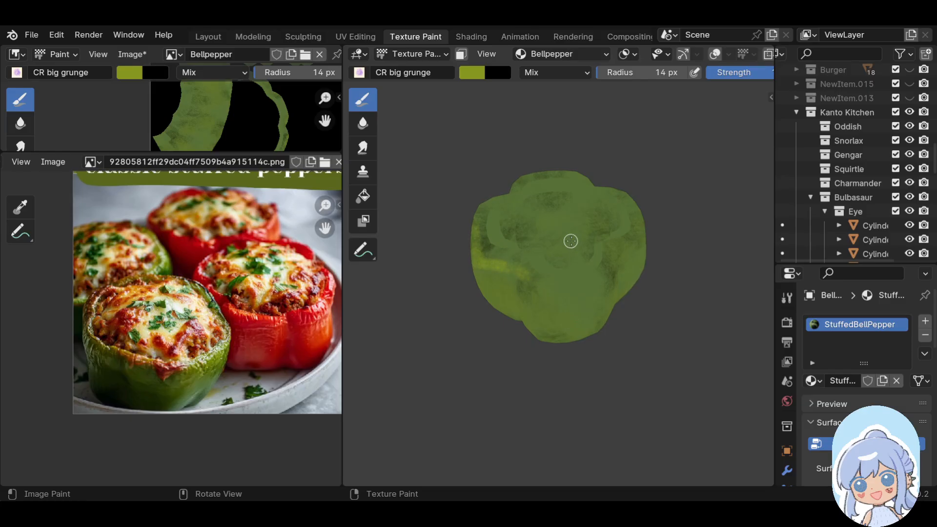
Show the wireframe overlay and carry the 14 px yellow-green grunge band below the rim around the pepper's remaining lobes
{"action": "key", "text": "shift+alt+z"}
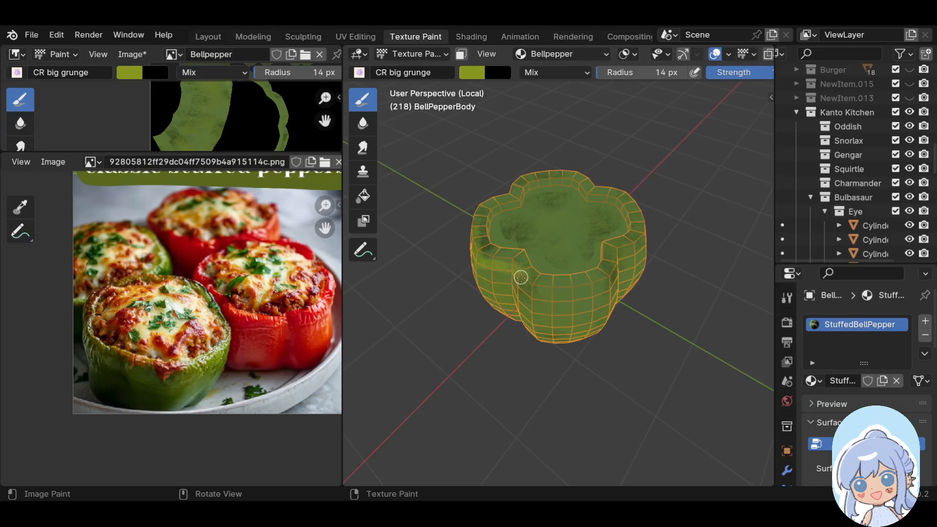
{"action": "mouse_move", "coordinate": [537, 289]}
{"action": "left_mouse_down"}
{"action": "mouse_move", "coordinate": [611, 275]}
{"action": "mouse_move", "coordinate": [625, 250]}
{"action": "left_mouse_up"}
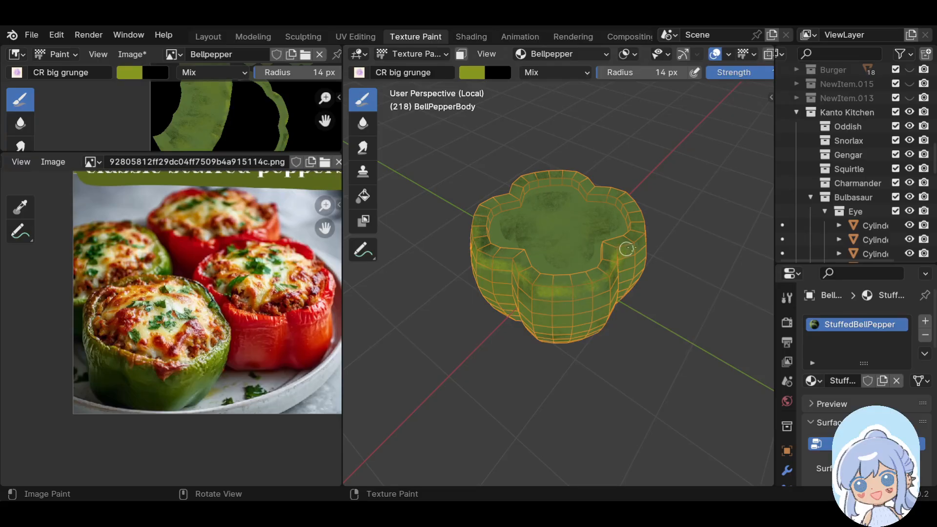
{"action": "middle_click_drag", "start_coordinate": [657, 290], "coordinate": [540, 288]}
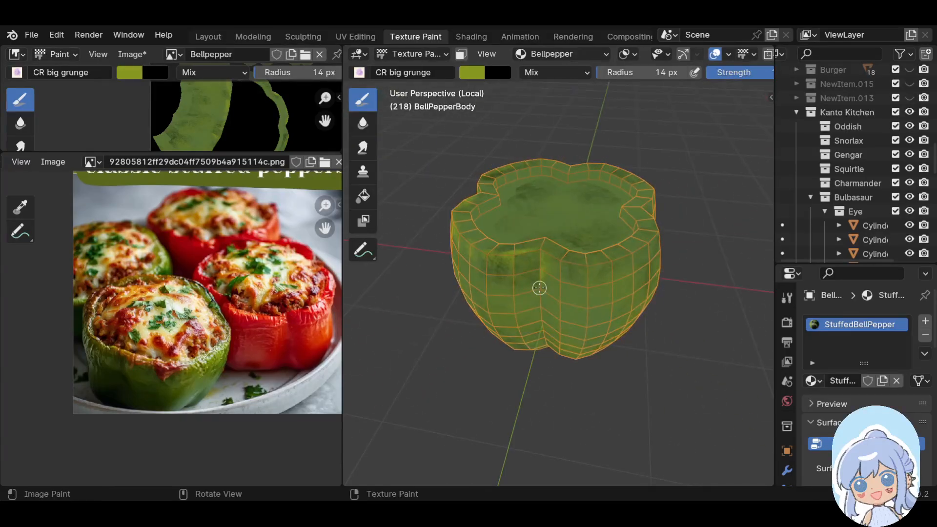
{"action": "mouse_move", "coordinate": [464, 247]}
{"action": "left_mouse_down"}
{"action": "mouse_move", "coordinate": [585, 269]}
{"action": "mouse_move", "coordinate": [651, 244]}
{"action": "left_mouse_up"}
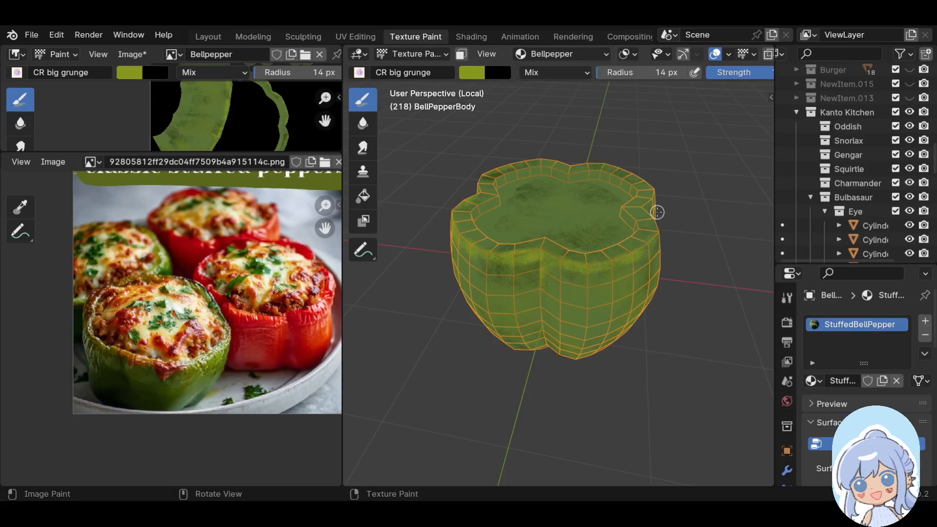
{"action": "middle_click_drag", "start_coordinate": [658, 196], "coordinate": [449, 176]}
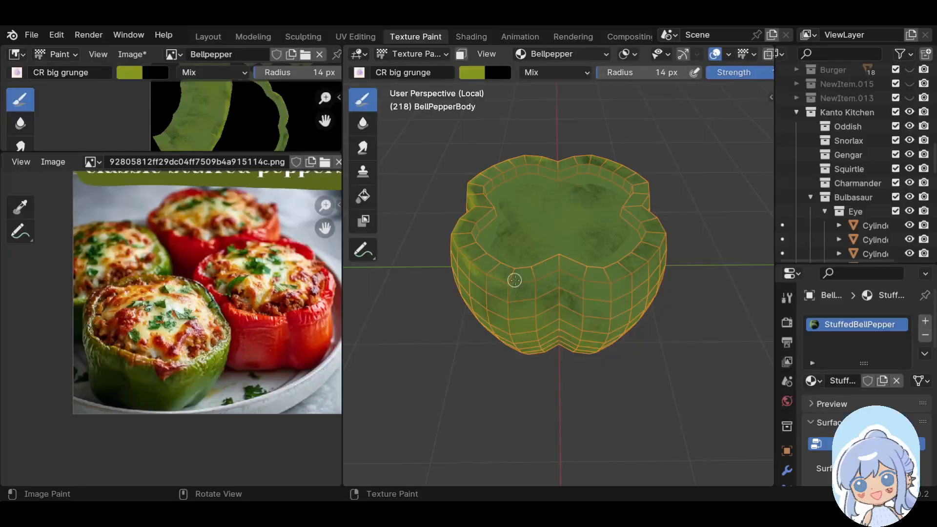
{"action": "mouse_move", "coordinate": [528, 283]}
{"action": "left_mouse_down"}
{"action": "mouse_move", "coordinate": [562, 272]}
{"action": "mouse_move", "coordinate": [588, 284]}
{"action": "mouse_move", "coordinate": [619, 278]}
{"action": "mouse_move", "coordinate": [653, 264]}
{"action": "mouse_move", "coordinate": [659, 249]}
{"action": "left_mouse_up"}
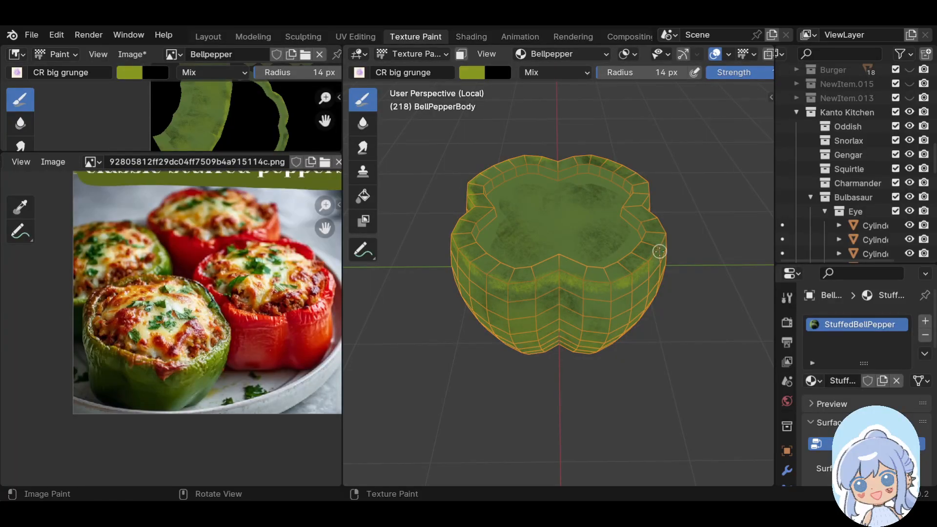
{"action": "middle_click_drag", "start_coordinate": [695, 262], "coordinate": [567, 263]}
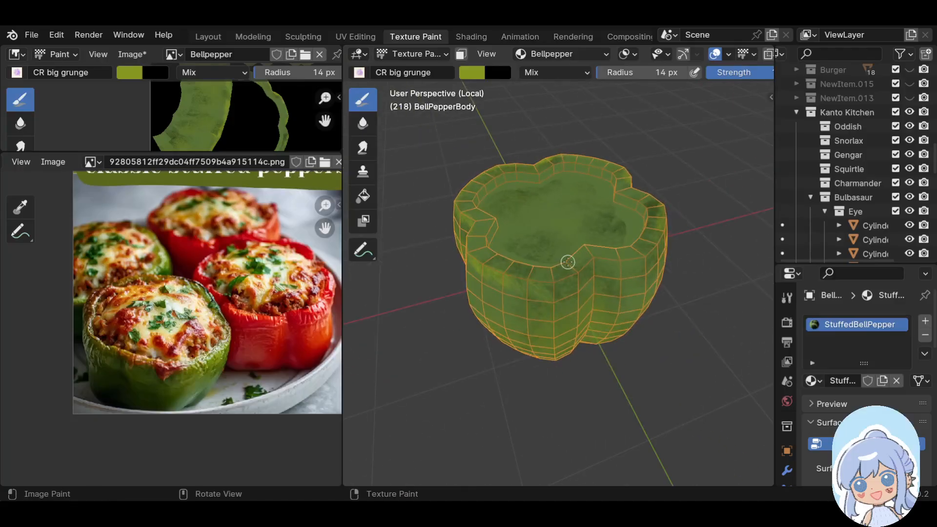
{"action": "mouse_move", "coordinate": [568, 263]}
{"action": "left_mouse_down"}
{"action": "mouse_move", "coordinate": [561, 280]}
{"action": "mouse_move", "coordinate": [593, 269]}
{"action": "mouse_move", "coordinate": [551, 286]}
{"action": "mouse_move", "coordinate": [509, 280]}
{"action": "mouse_move", "coordinate": [645, 254]}
{"action": "left_mouse_up"}
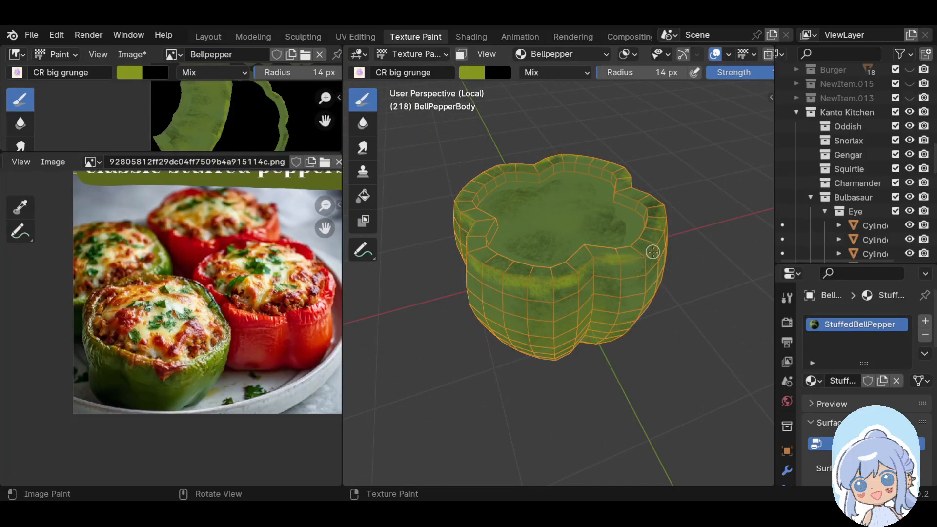
{"action": "middle_click_drag", "start_coordinate": [696, 184], "coordinate": [616, 248]}
{"action": "mouse_move", "coordinate": [561, 286]}
{"action": "left_mouse_down"}
{"action": "mouse_move", "coordinate": [615, 274]}
{"action": "mouse_move", "coordinate": [631, 249]}
{"action": "left_mouse_up"}
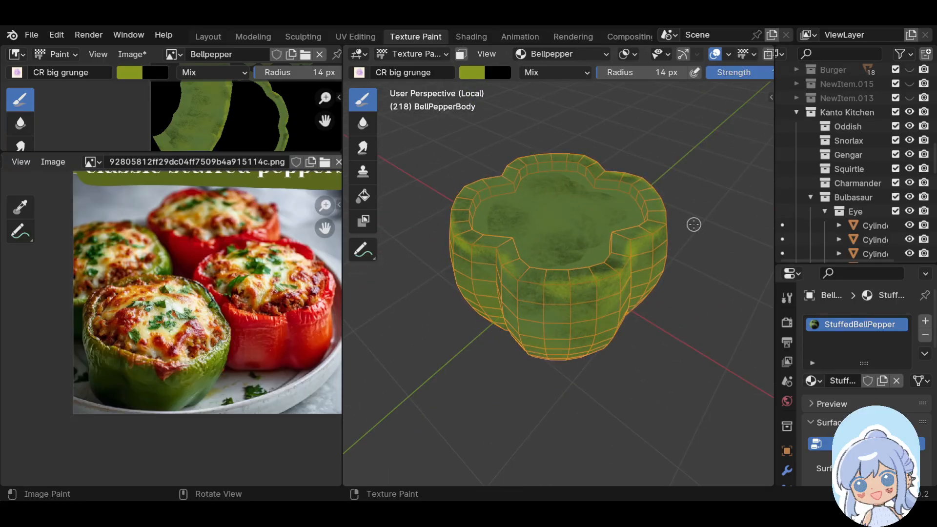
{"action": "middle_click_drag", "start_coordinate": [753, 288], "coordinate": [588, 289]}
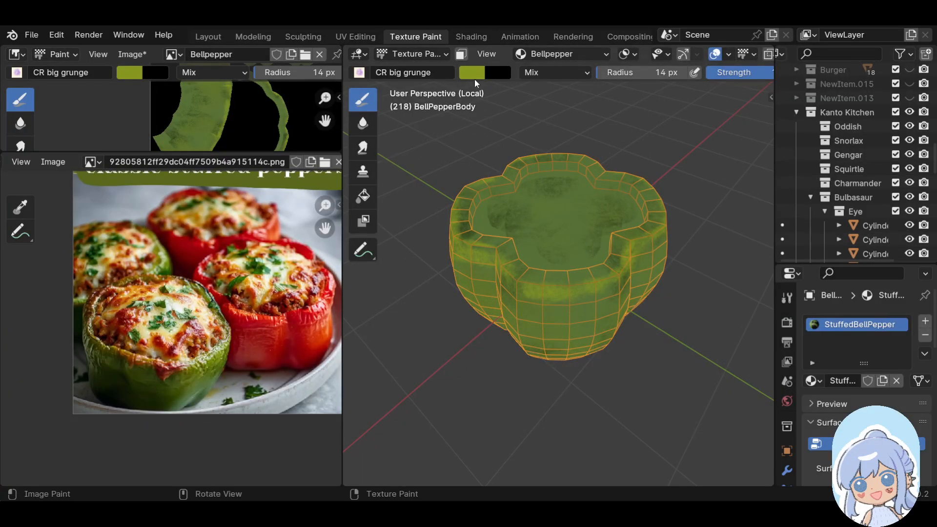
Sample an olive green from the reference green pepper's edge, darken it to a value of 0.390 and reduce the grunge brush to 2 px
{"action": "left_click", "coordinate": [474, 73]}
{"action": "left_click", "coordinate": [602, 253]}
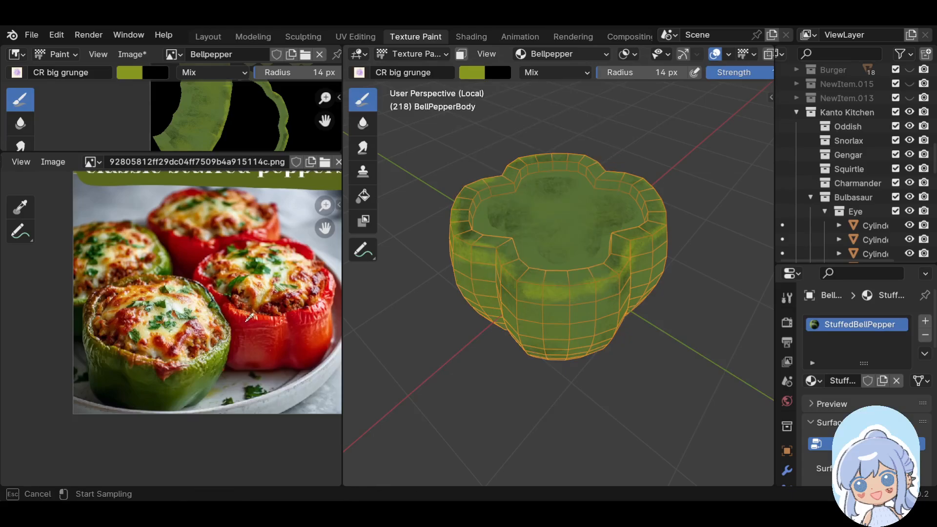
{"action": "left_click", "coordinate": [219, 350]}
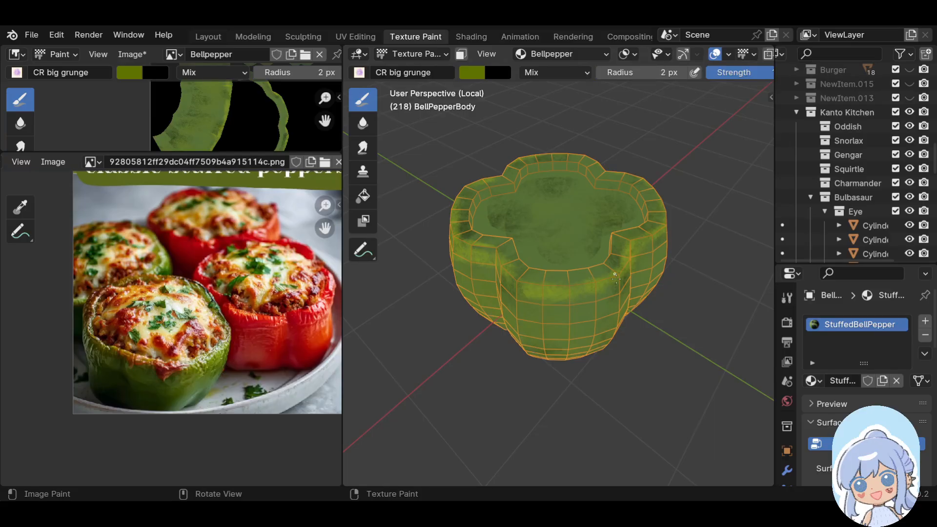
{"action": "middle_click_drag", "start_coordinate": [628, 236], "coordinate": [567, 246]}
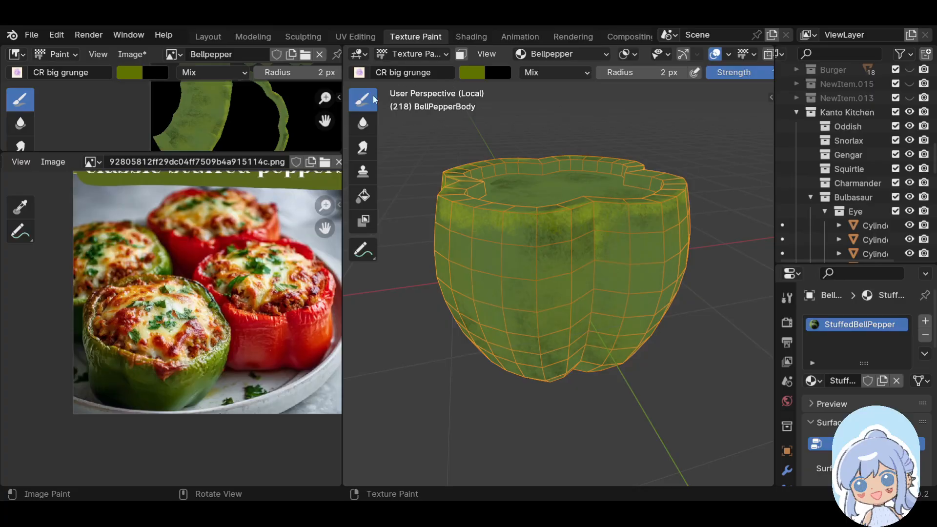
{"action": "left_click", "coordinate": [359, 73]}
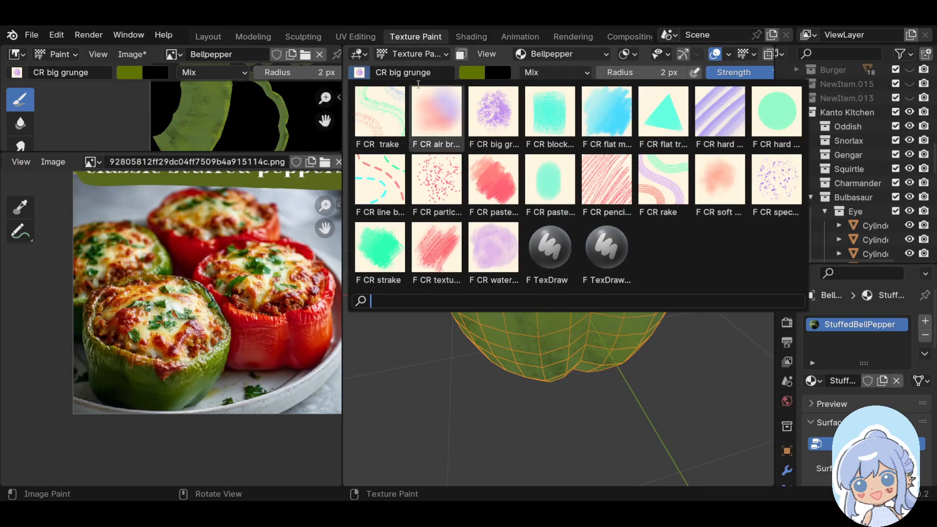
{"action": "left_click", "coordinate": [471, 73]}
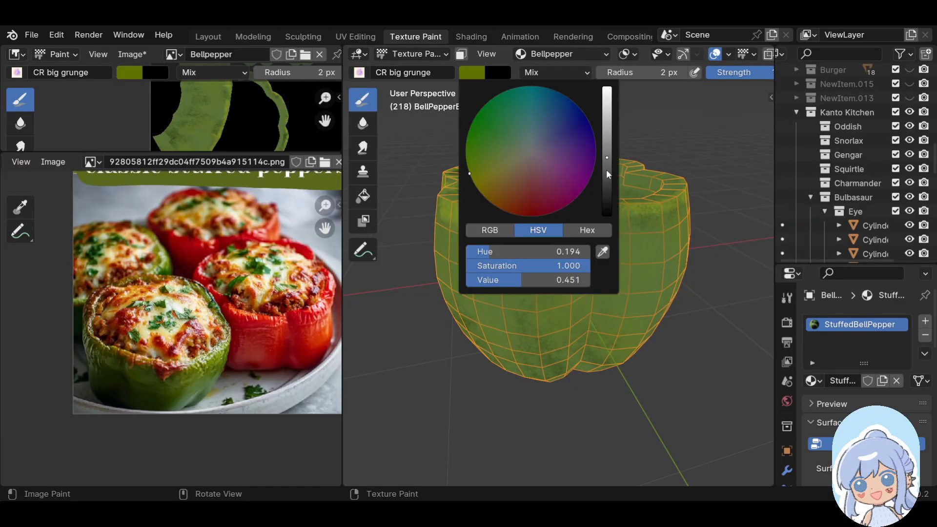
{"action": "left_click", "coordinate": [607, 164]}
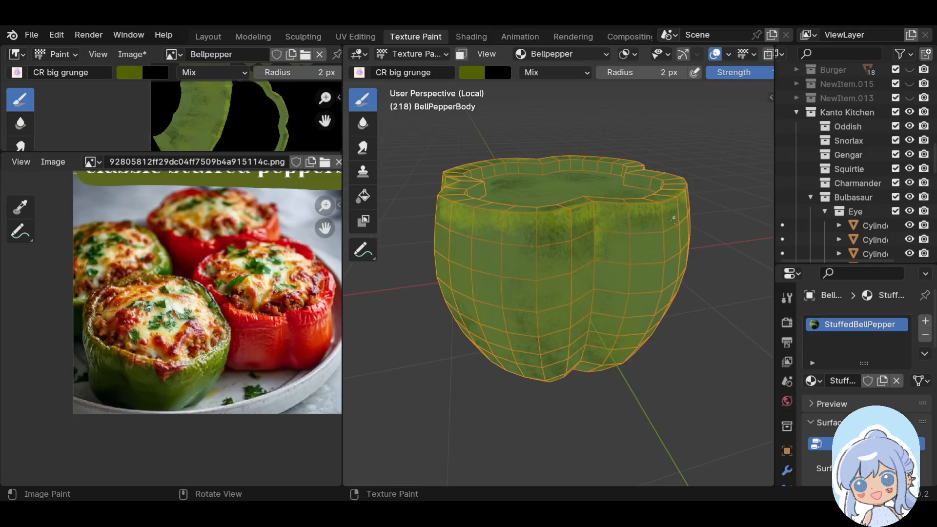
Paint fine 2 px dark olive streaks through the yellow-green band below the rim, all around the pepper
{"action": "middle_click_drag", "start_coordinate": [659, 188], "coordinate": [555, 196]}
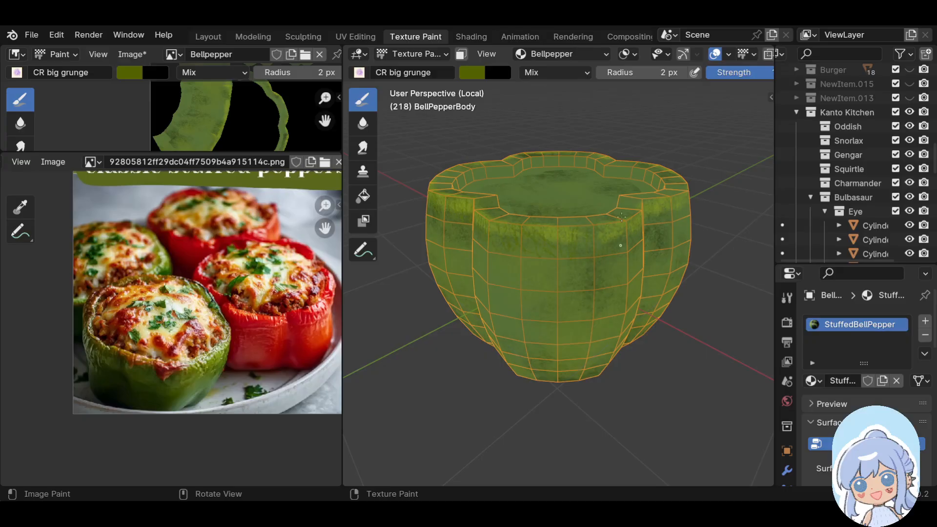
{"action": "middle_click_drag", "start_coordinate": [611, 198], "coordinate": [547, 224]}
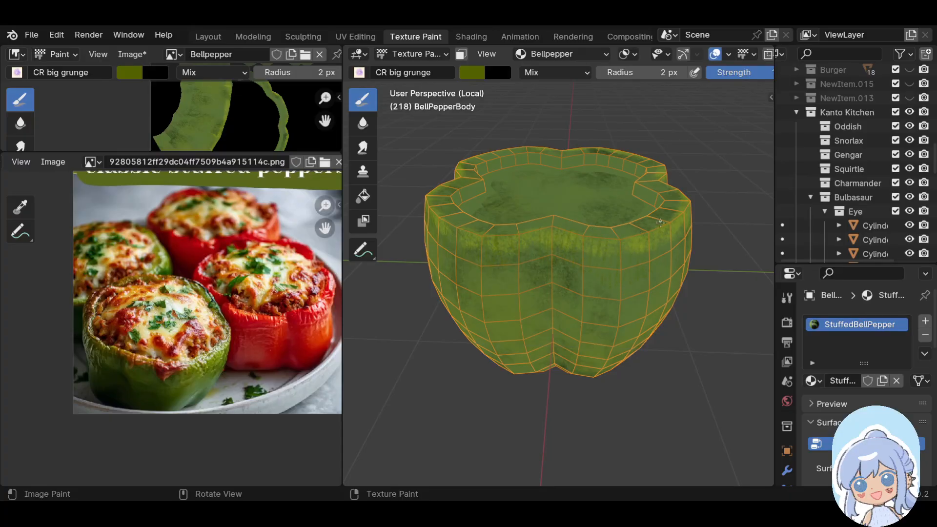
{"action": "middle_click_drag", "start_coordinate": [676, 224], "coordinate": [592, 211]}
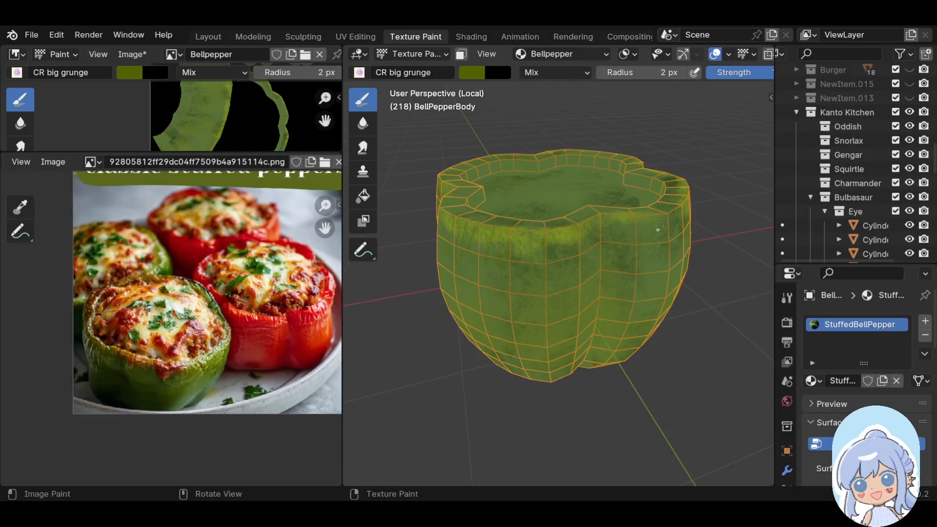
{"action": "middle_click_drag", "start_coordinate": [669, 215], "coordinate": [630, 279]}
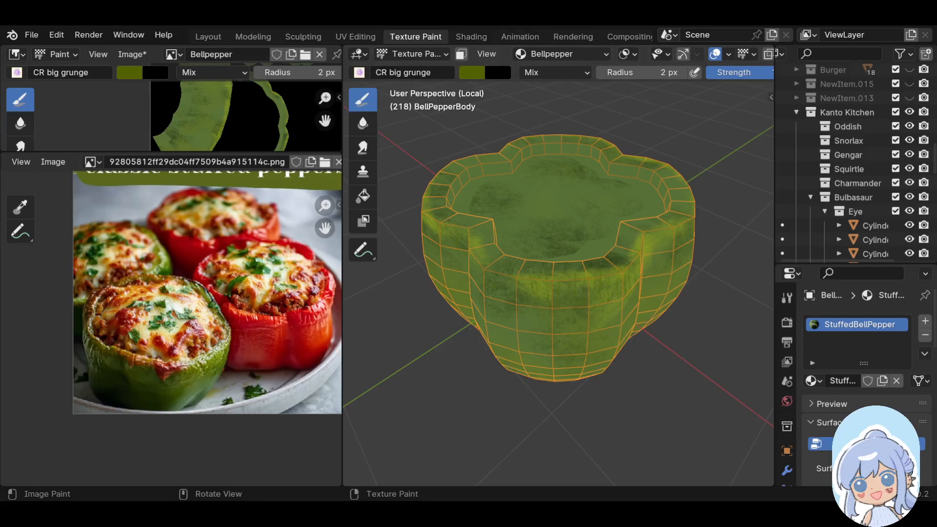
{"action": "middle_click_drag", "start_coordinate": [597, 341], "coordinate": [605, 308]}
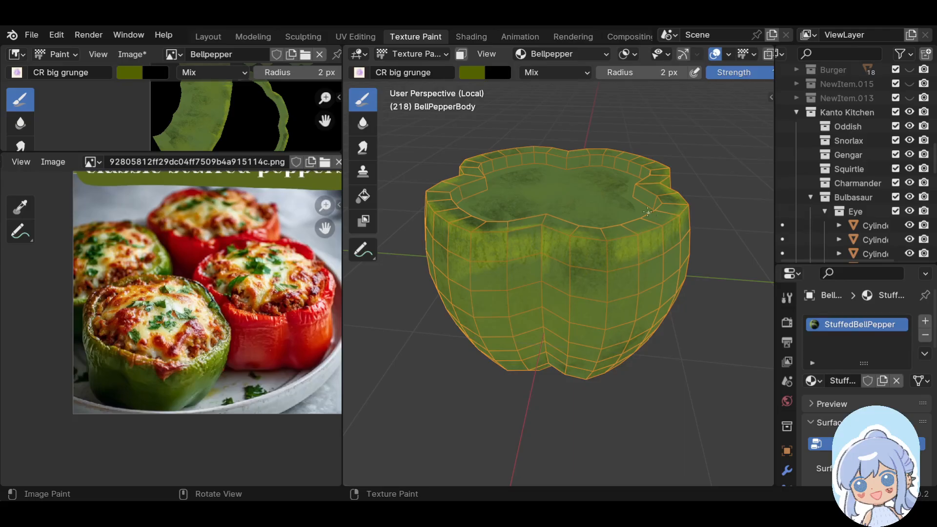
{"action": "middle_click_drag", "start_coordinate": [745, 240], "coordinate": [600, 245]}
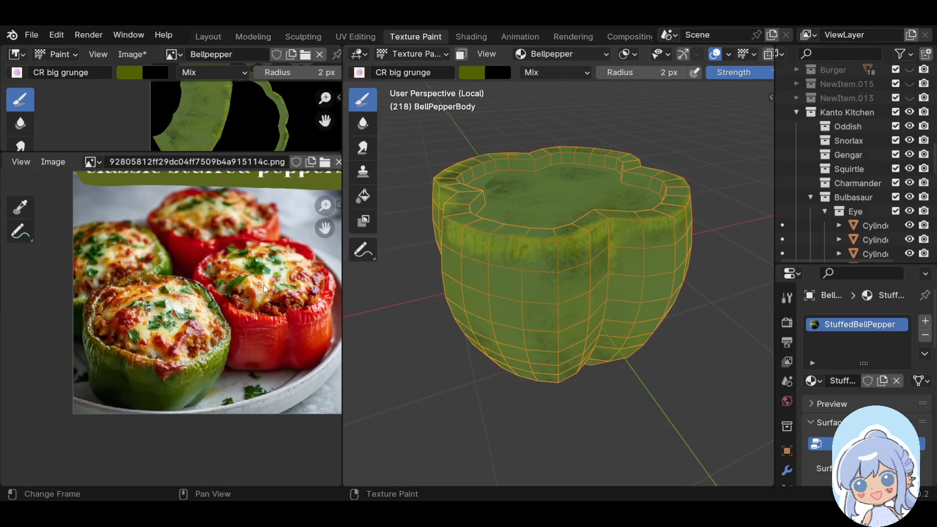
Sample a dark brown from the reference green pepper's rim and brush it along the pepper's top rim with a 7 px grunge brush
{"action": "left_click", "coordinate": [469, 77]}
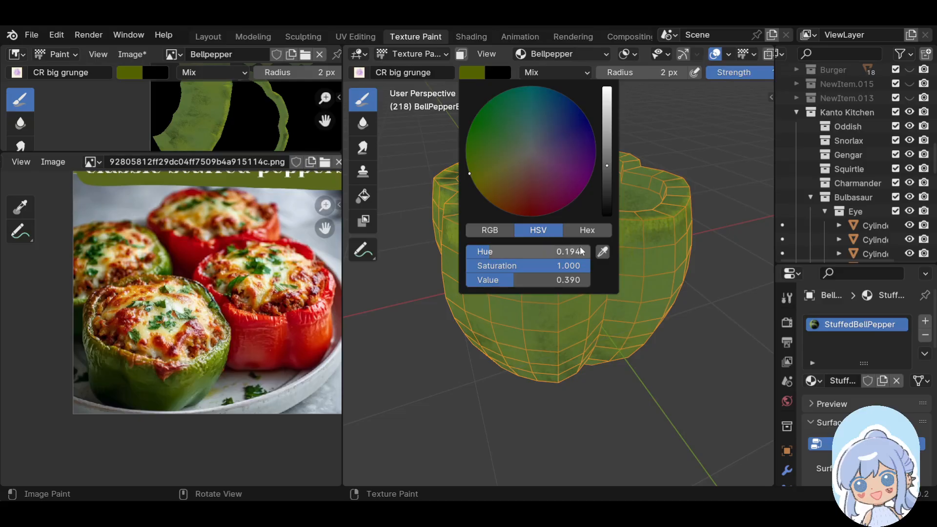
{"action": "left_click", "coordinate": [603, 253]}
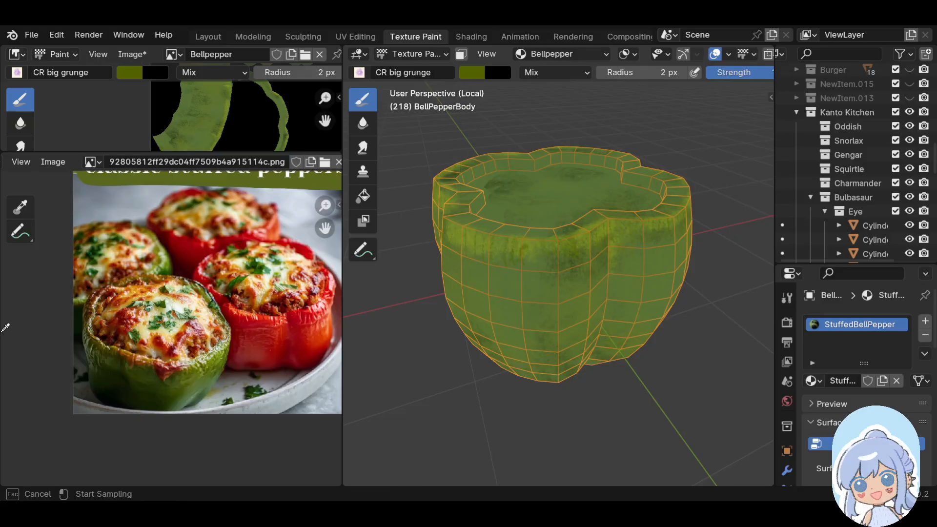
{"action": "left_click", "coordinate": [92, 334]}
{"action": "middle_click_drag", "start_coordinate": [517, 238], "coordinate": [471, 266]}
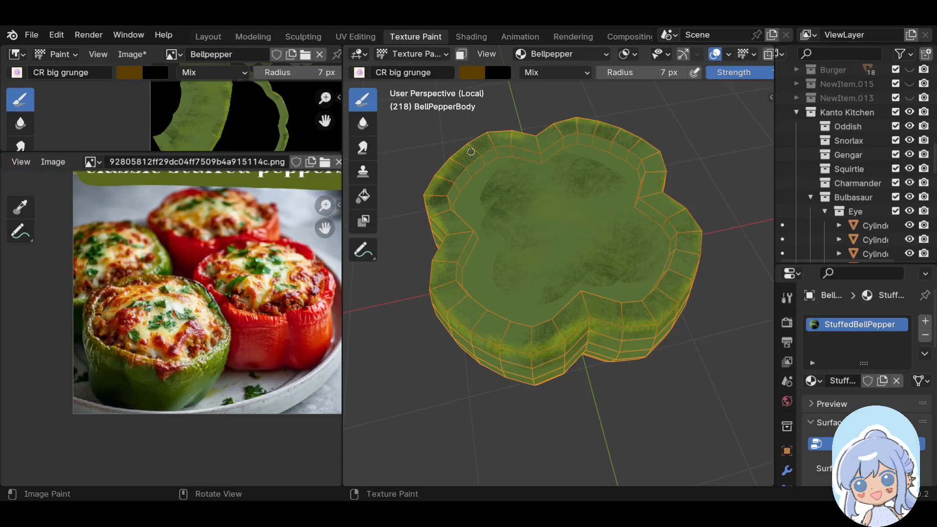
{"action": "left_click_drag", "start_coordinate": [457, 238], "coordinate": [449, 275]}
{"action": "mouse_move", "coordinate": [487, 329]}
{"action": "left_mouse_down"}
{"action": "mouse_move", "coordinate": [534, 346]}
{"action": "mouse_move", "coordinate": [612, 315]}
{"action": "mouse_move", "coordinate": [654, 313]}
{"action": "left_mouse_up"}
{"action": "mouse_move", "coordinate": [675, 277]}
{"action": "left_mouse_down"}
{"action": "mouse_move", "coordinate": [678, 220]}
{"action": "mouse_move", "coordinate": [652, 193]}
{"action": "mouse_move", "coordinate": [653, 165]}
{"action": "left_mouse_up"}
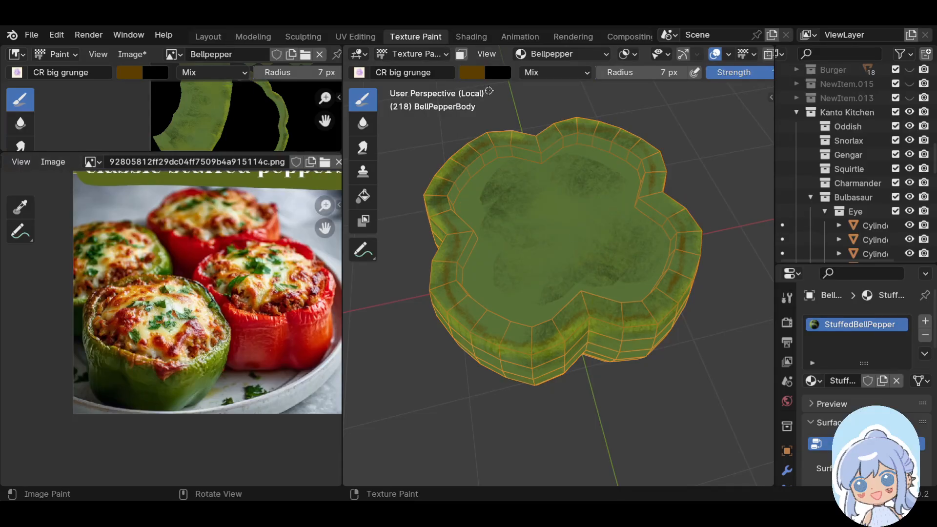
Sample an orange-red from the reference's meat filling and start covering one lobe of the pepper's inner surface at 16 px
{"action": "left_click", "coordinate": [472, 73]}
{"action": "left_click", "coordinate": [604, 252]}
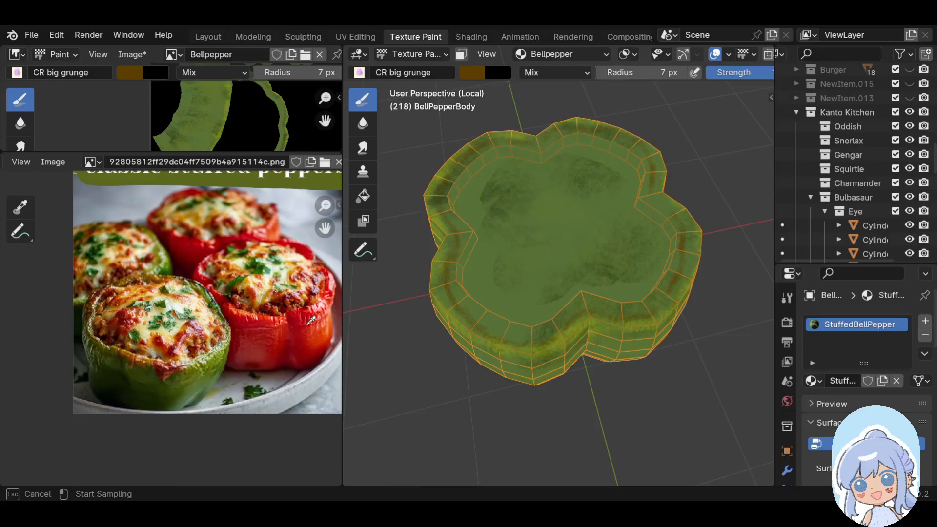
{"action": "left_click", "coordinate": [292, 299]}
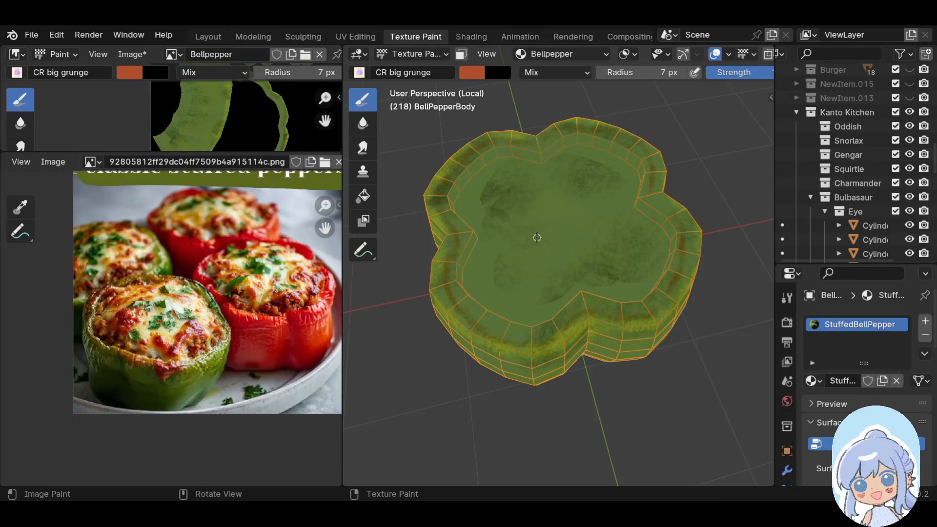
{"action": "key", "text": "bracketright"}
{"action": "key", "text": "bracketright"}
{"action": "key", "text": "bracketright"}
{"action": "key", "text": "bracketright"}
{"action": "key", "text": "bracketright"}
{"action": "key", "text": "bracketright"}
{"action": "key", "text": "bracketright"}
{"action": "key", "text": "bracketright"}
{"action": "mouse_move", "coordinate": [495, 163]}
{"action": "left_mouse_down"}
{"action": "mouse_move", "coordinate": [467, 183]}
{"action": "mouse_move", "coordinate": [515, 165]}
{"action": "mouse_move", "coordinate": [508, 157]}
{"action": "mouse_move", "coordinate": [557, 161]}
{"action": "mouse_move", "coordinate": [544, 157]}
{"action": "mouse_move", "coordinate": [473, 211]}
{"action": "mouse_move", "coordinate": [458, 201]}
{"action": "mouse_move", "coordinate": [491, 195]}
{"action": "mouse_move", "coordinate": [514, 216]}
{"action": "mouse_move", "coordinate": [505, 245]}
{"action": "mouse_move", "coordinate": [516, 256]}
{"action": "left_mouse_up"}
Enlarge the grunge brush to 22 px and cover the rest of the pepper's inner surface with the orange-red
{"action": "middle_click_drag", "start_coordinate": [631, 205], "coordinate": [592, 247]}
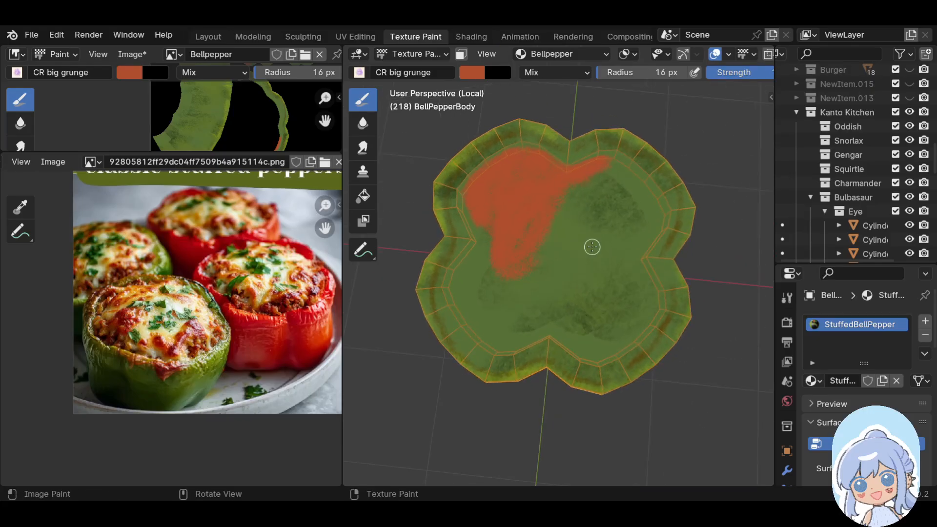
{"action": "key", "text": "bracketright"}
{"action": "key", "text": "bracketright"}
{"action": "key", "text": "bracketright"}
{"action": "mouse_move", "coordinate": [605, 174]}
{"action": "left_mouse_down"}
{"action": "mouse_move", "coordinate": [612, 166]}
{"action": "mouse_move", "coordinate": [652, 217]}
{"action": "mouse_move", "coordinate": [630, 263]}
{"action": "mouse_move", "coordinate": [647, 292]}
{"action": "mouse_move", "coordinate": [643, 318]}
{"action": "mouse_move", "coordinate": [588, 351]}
{"action": "mouse_move", "coordinate": [540, 327]}
{"action": "mouse_move", "coordinate": [498, 341]}
{"action": "mouse_move", "coordinate": [464, 301]}
{"action": "mouse_move", "coordinate": [486, 239]}
{"action": "mouse_move", "coordinate": [494, 249]}
{"action": "mouse_move", "coordinate": [477, 302]}
{"action": "mouse_move", "coordinate": [489, 322]}
{"action": "mouse_move", "coordinate": [546, 266]}
{"action": "left_mouse_up"}
{"action": "mouse_move", "coordinate": [574, 198]}
{"action": "left_mouse_down"}
{"action": "mouse_move", "coordinate": [588, 195]}
{"action": "mouse_move", "coordinate": [554, 220]}
{"action": "mouse_move", "coordinate": [596, 182]}
{"action": "mouse_move", "coordinate": [616, 225]}
{"action": "mouse_move", "coordinate": [638, 222]}
{"action": "mouse_move", "coordinate": [628, 314]}
{"action": "mouse_move", "coordinate": [591, 321]}
{"action": "mouse_move", "coordinate": [556, 312]}
{"action": "mouse_move", "coordinate": [508, 329]}
{"action": "mouse_move", "coordinate": [566, 309]}
{"action": "mouse_move", "coordinate": [590, 285]}
{"action": "mouse_move", "coordinate": [619, 218]}
{"action": "mouse_move", "coordinate": [586, 262]}
{"action": "mouse_move", "coordinate": [511, 265]}
{"action": "left_mouse_up"}
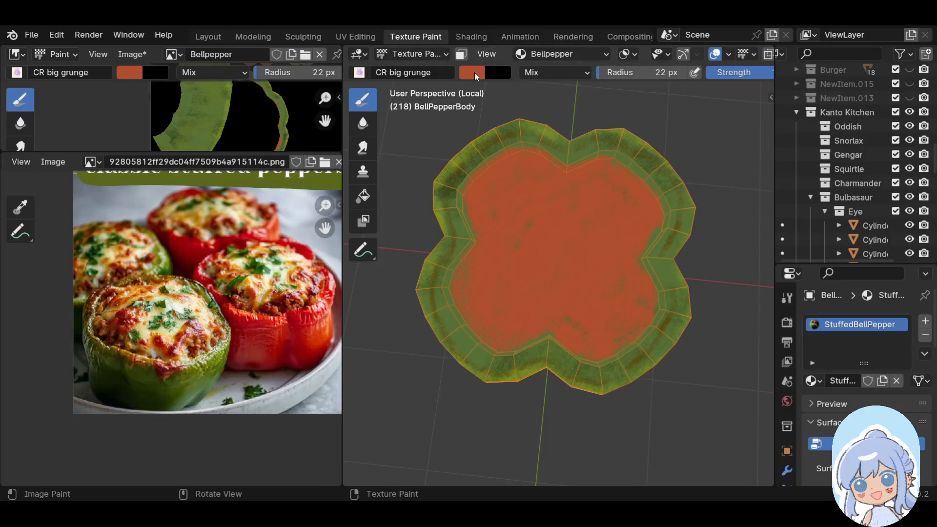
Sample a dark red from the reference filling and dab mottled meat texture across the orange-red area, reducing the brush to 8 px
{"action": "left_click", "coordinate": [473, 72]}
{"action": "left_click", "coordinate": [603, 252]}
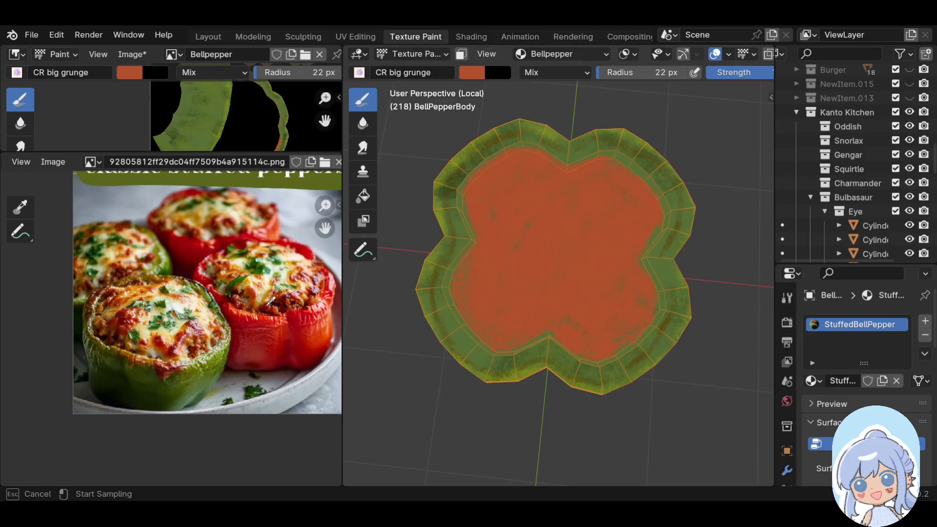
{"action": "left_click", "coordinate": [269, 306]}
{"action": "key", "text": "bracketleft"}
{"action": "key", "text": "bracketleft"}
{"action": "key", "text": "bracketleft"}
{"action": "key", "text": "bracketleft"}
{"action": "key", "text": "bracketleft"}
{"action": "key", "text": "bracketleft"}
{"action": "key", "text": "bracketleft"}
{"action": "key", "text": "bracketleft"}
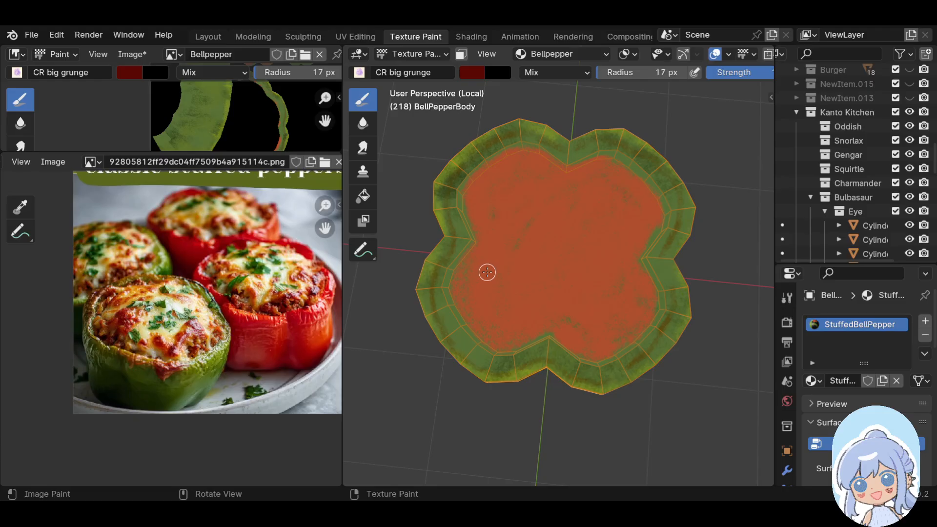
{"action": "mouse_move", "coordinate": [464, 290]}
{"action": "left_mouse_down"}
{"action": "mouse_move", "coordinate": [489, 249]}
{"action": "mouse_move", "coordinate": [504, 259]}
{"action": "mouse_move", "coordinate": [505, 247]}
{"action": "mouse_move", "coordinate": [490, 286]}
{"action": "mouse_move", "coordinate": [465, 276]}
{"action": "mouse_move", "coordinate": [463, 289]}
{"action": "mouse_move", "coordinate": [475, 313]}
{"action": "mouse_move", "coordinate": [498, 287]}
{"action": "mouse_move", "coordinate": [513, 292]}
{"action": "mouse_move", "coordinate": [489, 328]}
{"action": "mouse_move", "coordinate": [510, 332]}
{"action": "mouse_move", "coordinate": [503, 347]}
{"action": "mouse_move", "coordinate": [533, 331]}
{"action": "mouse_move", "coordinate": [528, 314]}
{"action": "mouse_move", "coordinate": [514, 315]}
{"action": "mouse_move", "coordinate": [543, 325]}
{"action": "mouse_move", "coordinate": [538, 313]}
{"action": "mouse_move", "coordinate": [569, 332]}
{"action": "mouse_move", "coordinate": [570, 315]}
{"action": "mouse_move", "coordinate": [589, 341]}
{"action": "mouse_move", "coordinate": [574, 345]}
{"action": "mouse_move", "coordinate": [607, 345]}
{"action": "mouse_move", "coordinate": [607, 331]}
{"action": "mouse_move", "coordinate": [613, 335]}
{"action": "mouse_move", "coordinate": [592, 353]}
{"action": "mouse_move", "coordinate": [622, 321]}
{"action": "mouse_move", "coordinate": [627, 341]}
{"action": "mouse_move", "coordinate": [639, 313]}
{"action": "mouse_move", "coordinate": [648, 315]}
{"action": "mouse_move", "coordinate": [645, 277]}
{"action": "mouse_move", "coordinate": [627, 272]}
{"action": "mouse_move", "coordinate": [628, 244]}
{"action": "mouse_move", "coordinate": [651, 223]}
{"action": "mouse_move", "coordinate": [649, 208]}
{"action": "mouse_move", "coordinate": [628, 192]}
{"action": "mouse_move", "coordinate": [611, 206]}
{"action": "mouse_move", "coordinate": [617, 170]}
{"action": "mouse_move", "coordinate": [593, 168]}
{"action": "mouse_move", "coordinate": [588, 175]}
{"action": "mouse_move", "coordinate": [603, 185]}
{"action": "mouse_move", "coordinate": [580, 176]}
{"action": "mouse_move", "coordinate": [582, 161]}
{"action": "mouse_move", "coordinate": [569, 180]}
{"action": "mouse_move", "coordinate": [518, 157]}
{"action": "mouse_move", "coordinate": [501, 169]}
{"action": "mouse_move", "coordinate": [535, 161]}
{"action": "mouse_move", "coordinate": [477, 174]}
{"action": "mouse_move", "coordinate": [481, 195]}
{"action": "mouse_move", "coordinate": [501, 186]}
{"action": "mouse_move", "coordinate": [477, 210]}
{"action": "mouse_move", "coordinate": [487, 213]}
{"action": "mouse_move", "coordinate": [498, 197]}
{"action": "mouse_move", "coordinate": [519, 194]}
{"action": "mouse_move", "coordinate": [523, 179]}
{"action": "mouse_move", "coordinate": [518, 201]}
{"action": "mouse_move", "coordinate": [484, 211]}
{"action": "mouse_move", "coordinate": [488, 229]}
{"action": "mouse_move", "coordinate": [504, 234]}
{"action": "mouse_move", "coordinate": [517, 203]}
{"action": "mouse_move", "coordinate": [519, 219]}
{"action": "mouse_move", "coordinate": [541, 186]}
{"action": "mouse_move", "coordinate": [549, 195]}
{"action": "mouse_move", "coordinate": [571, 190]}
{"action": "mouse_move", "coordinate": [540, 207]}
{"action": "mouse_move", "coordinate": [509, 260]}
{"action": "mouse_move", "coordinate": [532, 298]}
{"action": "mouse_move", "coordinate": [533, 275]}
{"action": "mouse_move", "coordinate": [556, 306]}
{"action": "mouse_move", "coordinate": [599, 302]}
{"action": "mouse_move", "coordinate": [598, 314]}
{"action": "mouse_move", "coordinate": [620, 299]}
{"action": "mouse_move", "coordinate": [604, 270]}
{"action": "mouse_move", "coordinate": [611, 232]}
{"action": "mouse_move", "coordinate": [629, 215]}
{"action": "mouse_move", "coordinate": [609, 225]}
{"action": "mouse_move", "coordinate": [592, 193]}
{"action": "mouse_move", "coordinate": [589, 218]}
{"action": "mouse_move", "coordinate": [565, 214]}
{"action": "mouse_move", "coordinate": [537, 239]}
{"action": "mouse_move", "coordinate": [548, 268]}
{"action": "mouse_move", "coordinate": [538, 261]}
{"action": "mouse_move", "coordinate": [554, 280]}
{"action": "mouse_move", "coordinate": [588, 285]}
{"action": "mouse_move", "coordinate": [598, 230]}
{"action": "mouse_move", "coordinate": [567, 224]}
{"action": "mouse_move", "coordinate": [555, 245]}
{"action": "mouse_move", "coordinate": [578, 261]}
{"action": "mouse_move", "coordinate": [586, 245]}
{"action": "mouse_move", "coordinate": [593, 254]}
{"action": "mouse_move", "coordinate": [566, 247]}
{"action": "mouse_move", "coordinate": [583, 275]}
{"action": "left_mouse_up"}
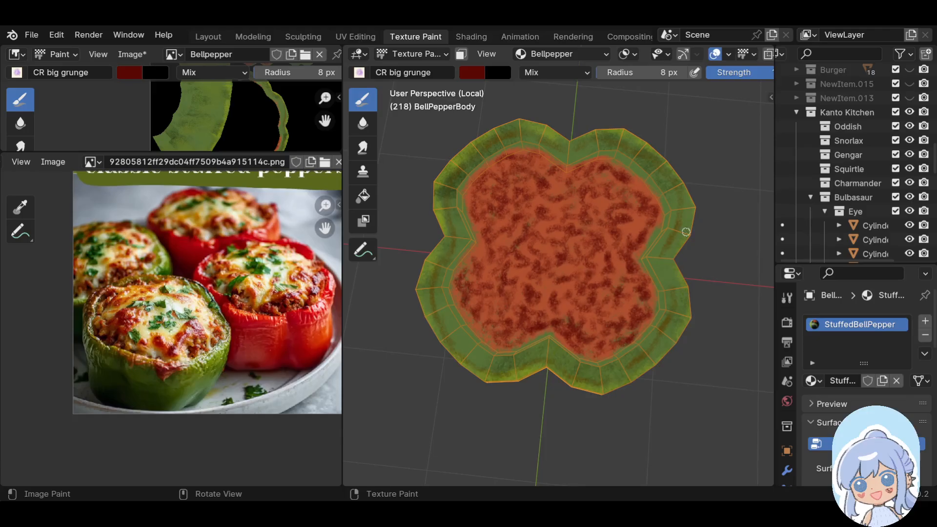
Sample a very dark red-brown from the reference filling and dab fine shadow spots across the meat area with the 4 px grunge brush
{"action": "left_click", "coordinate": [474, 74]}
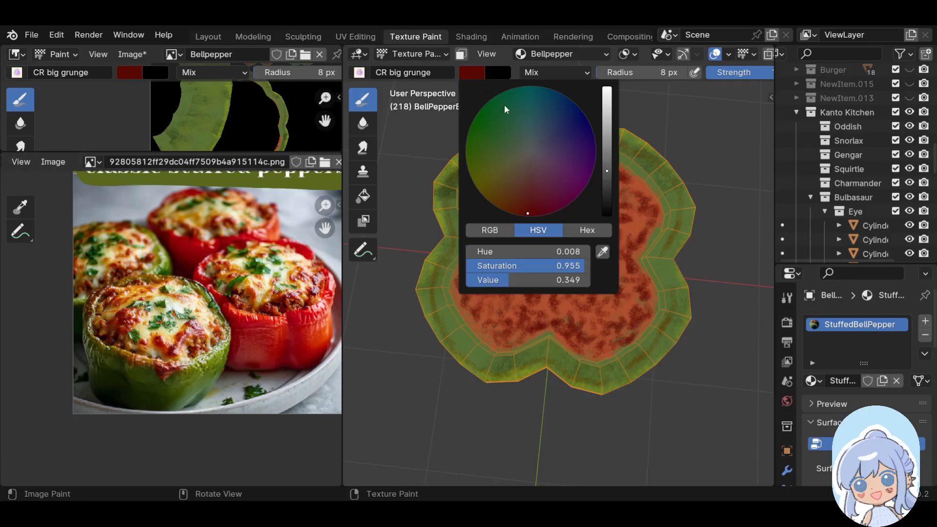
{"action": "left_click", "coordinate": [603, 251]}
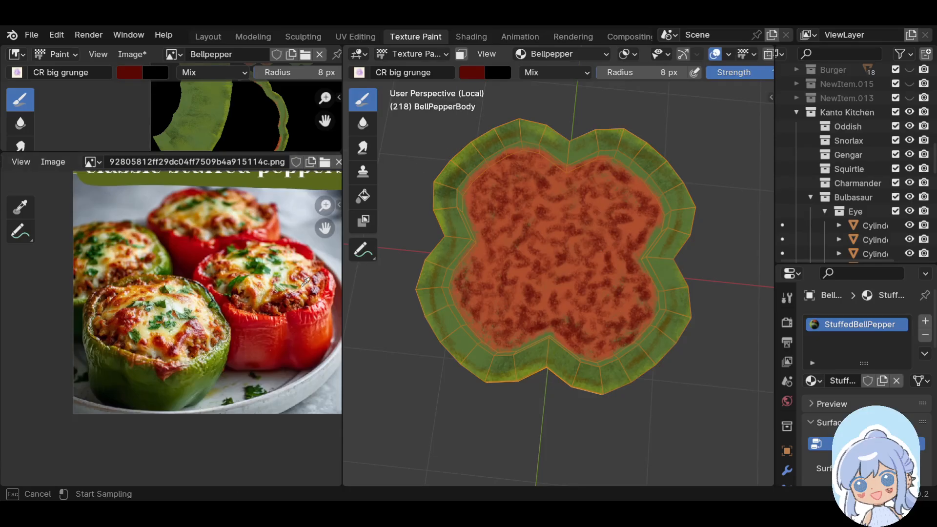
{"action": "left_click", "coordinate": [282, 301]}
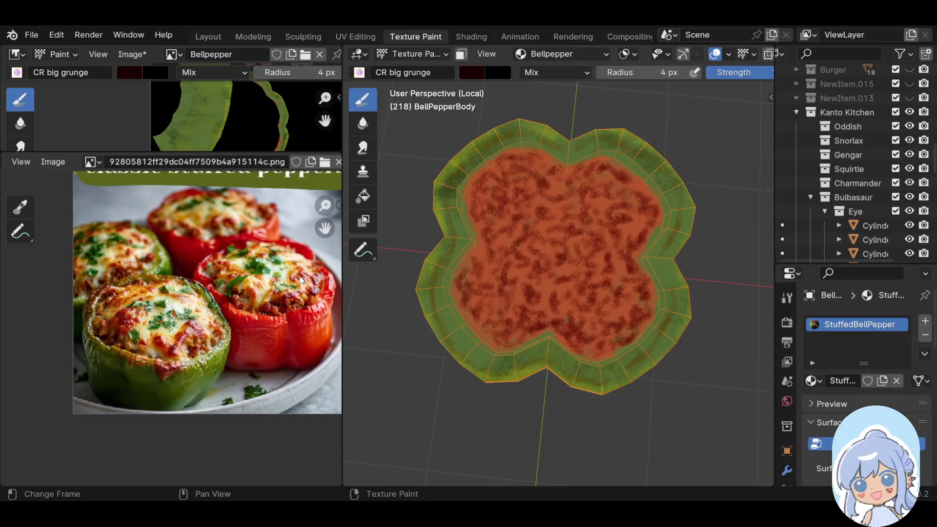
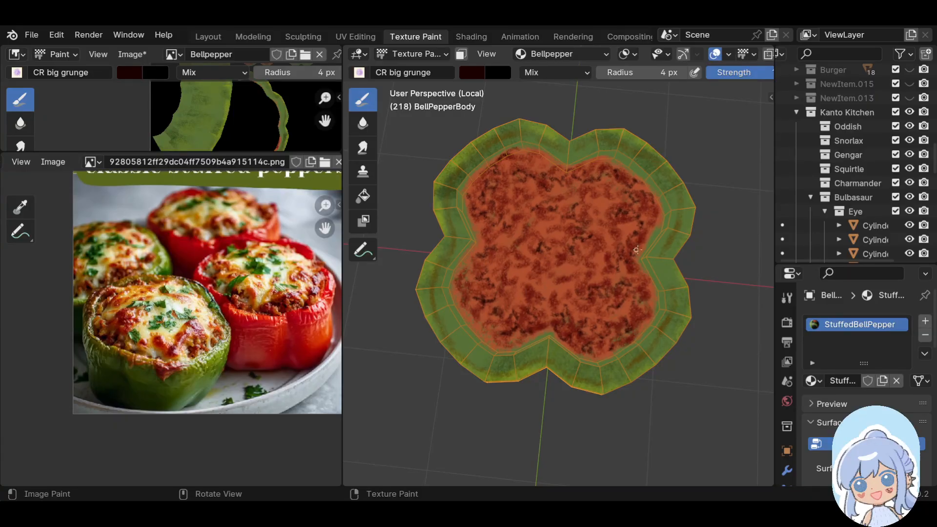
Turn off the viewport overlays to inspect the painted pepper from the side without its wireframe
{"action": "scroll", "coordinate": [643, 324], "scroll_direction": "down", "scroll_amount": 5}
{"action": "middle_click_drag", "start_coordinate": [643, 324], "coordinate": [609, 292]}
{"action": "scroll", "coordinate": [609, 292], "scroll_direction": "up", "scroll_amount": 2}
{"action": "scroll", "coordinate": [598, 289], "scroll_direction": "down", "scroll_amount": 2}
{"action": "scroll", "coordinate": [589, 287], "scroll_direction": "up", "scroll_amount": 3}
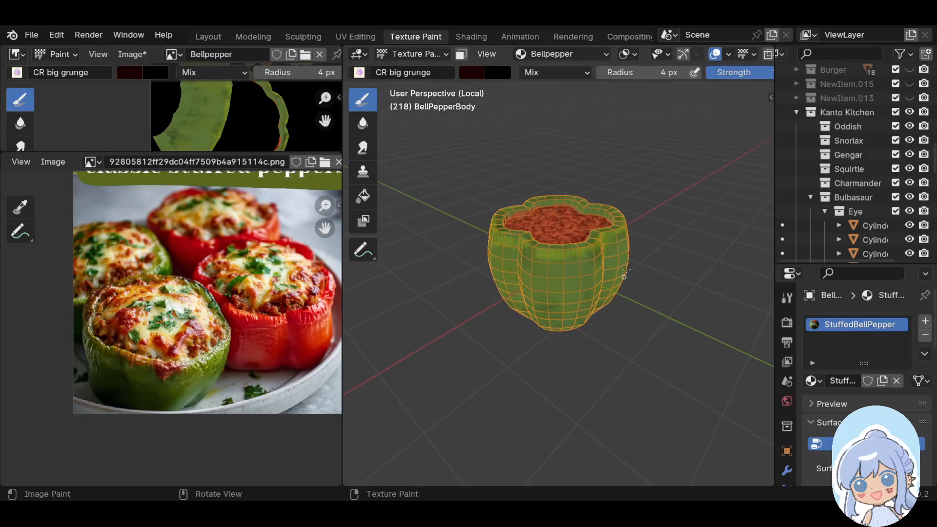
{"action": "left_click", "coordinate": [715, 54]}
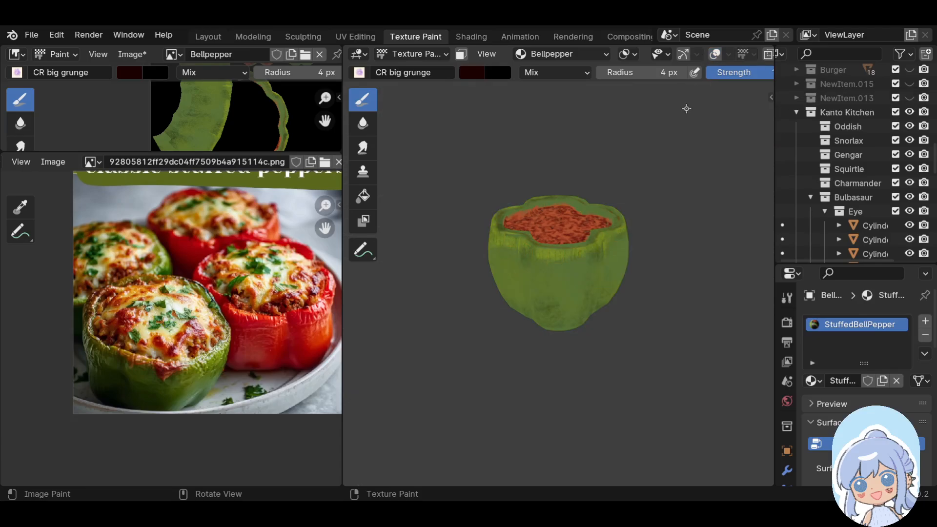
Sample a dark olive green from the reference green pepper and brush shading down one vertical groove with the grunge brush at 10 px
{"action": "left_click", "coordinate": [467, 71]}
{"action": "left_click", "coordinate": [466, 72]}
{"action": "left_click", "coordinate": [603, 249]}
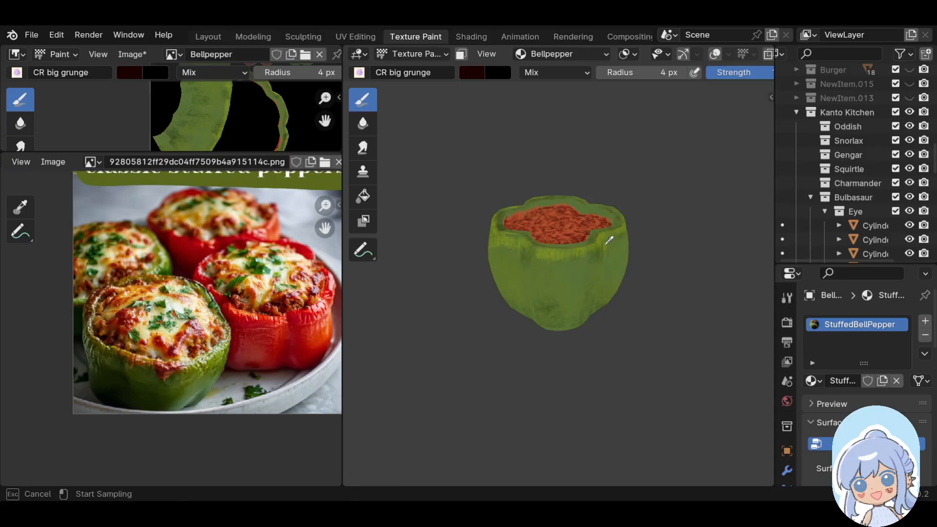
{"action": "left_click", "coordinate": [124, 371]}
{"action": "scroll", "coordinate": [461, 309], "scroll_direction": "up", "scroll_amount": 2}
{"action": "key", "text": "bracketright"}
{"action": "key", "text": "bracketright"}
{"action": "key", "text": "bracketright"}
{"action": "key", "text": "bracketright"}
{"action": "key", "text": "bracketright"}
{"action": "left_click_drag", "start_coordinate": [493, 244], "coordinate": [505, 302]}
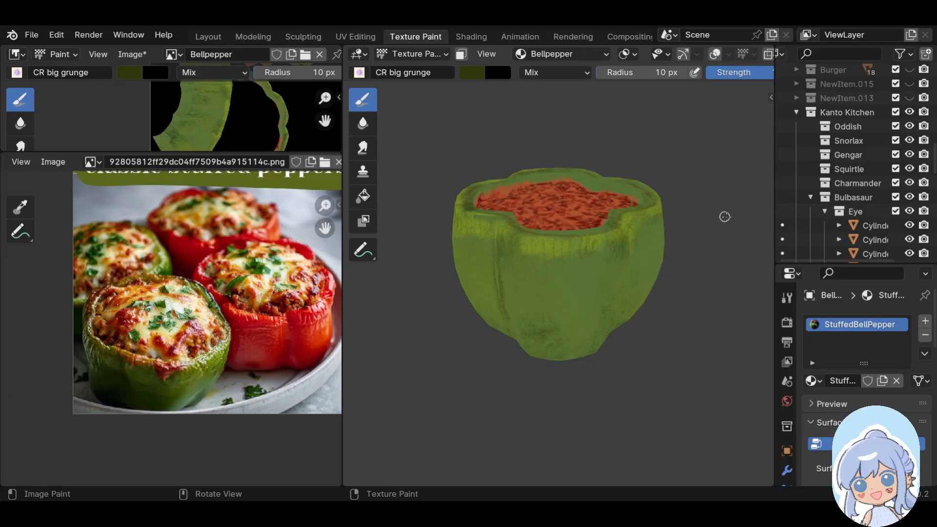
Brush the dark olive green down the remaining vertical grooves between the pepper's lobes at 10 px
{"action": "middle_click_drag", "start_coordinate": [577, 308], "coordinate": [569, 323]}
{"action": "left_click_drag", "start_coordinate": [578, 262], "coordinate": [586, 348]}
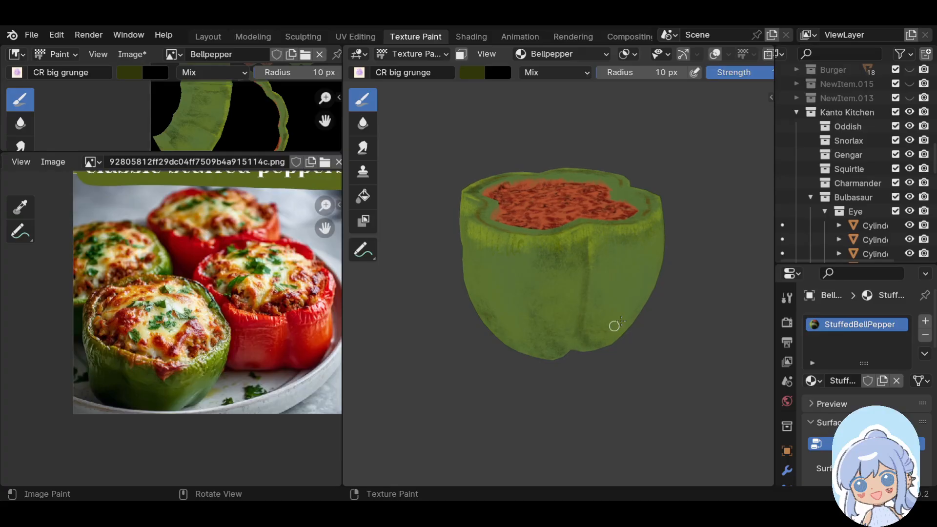
{"action": "middle_click_drag", "start_coordinate": [769, 283], "coordinate": [560, 300]}
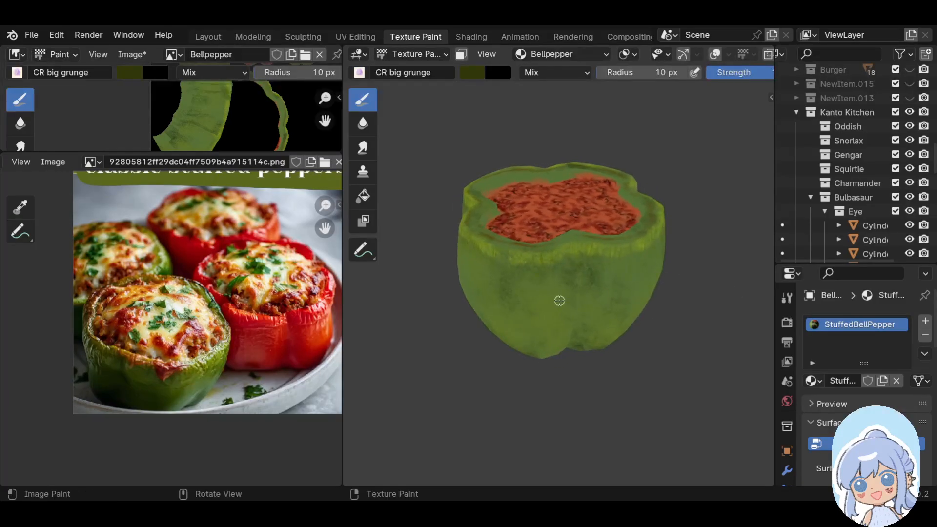
{"action": "left_click_drag", "start_coordinate": [573, 288], "coordinate": [579, 341]}
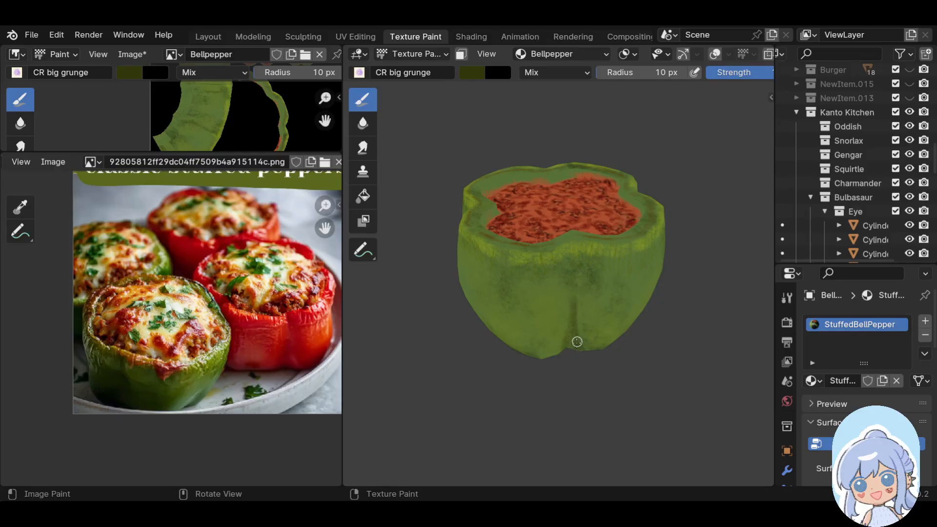
{"action": "middle_click_drag", "start_coordinate": [617, 305], "coordinate": [526, 332]}
{"action": "mouse_move", "coordinate": [575, 306]}
{"action": "left_mouse_down"}
{"action": "mouse_move", "coordinate": [572, 350]}
{"action": "mouse_move", "coordinate": [581, 335]}
{"action": "mouse_move", "coordinate": [600, 353]}
{"action": "left_mouse_up"}
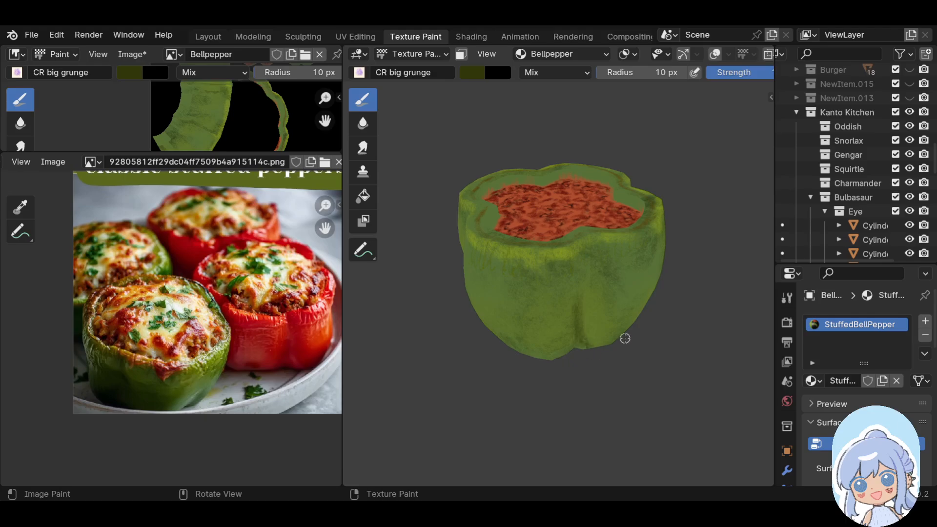
{"action": "scroll", "coordinate": [707, 261], "scroll_direction": "down", "scroll_amount": 2}
{"action": "middle_click_drag", "start_coordinate": [707, 260], "coordinate": [767, 246]}
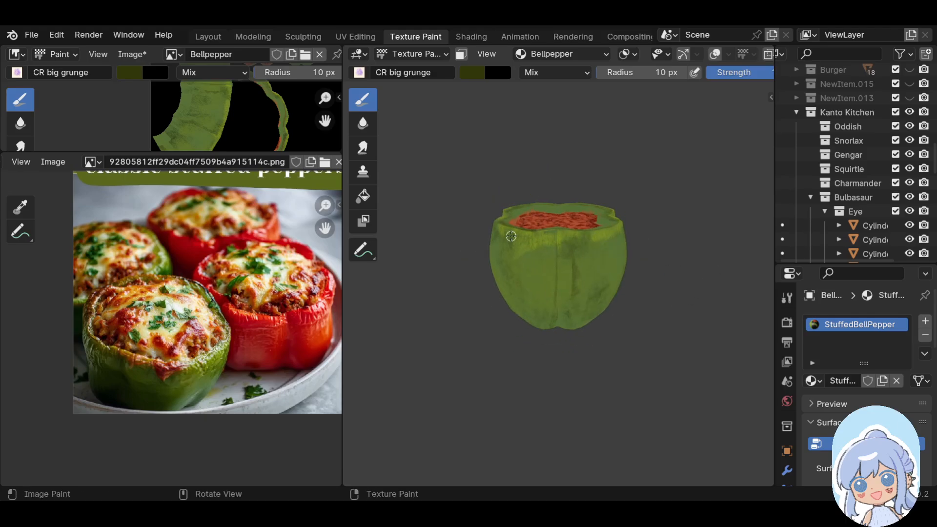
{"action": "left_click_drag", "start_coordinate": [559, 261], "coordinate": [557, 327]}
Switch to the CR soft brush, sample a very dark green from the reference pepper, and shade the pepper's lower edge at 67 px
{"action": "left_click", "coordinate": [359, 76]}
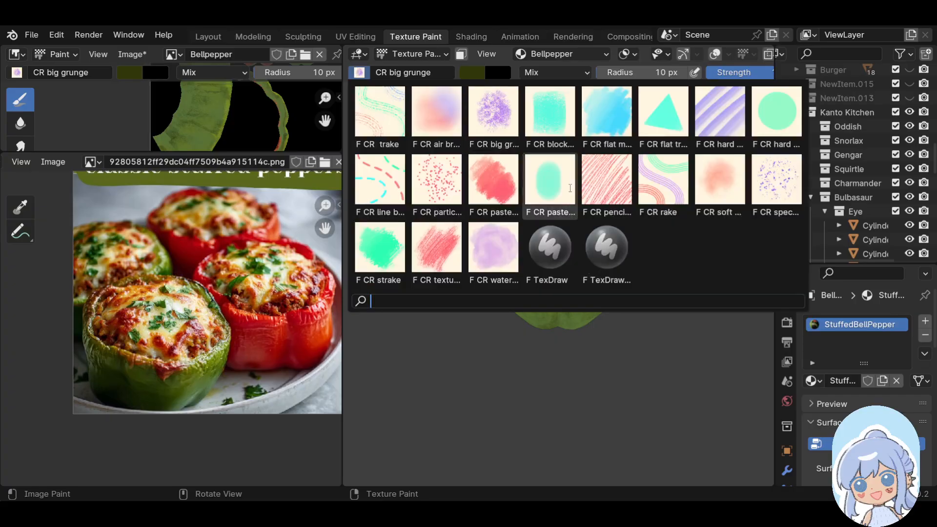
{"action": "left_click", "coordinate": [719, 184]}
{"action": "left_click", "coordinate": [466, 73]}
{"action": "left_click", "coordinate": [603, 250]}
{"action": "left_click", "coordinate": [112, 386]}
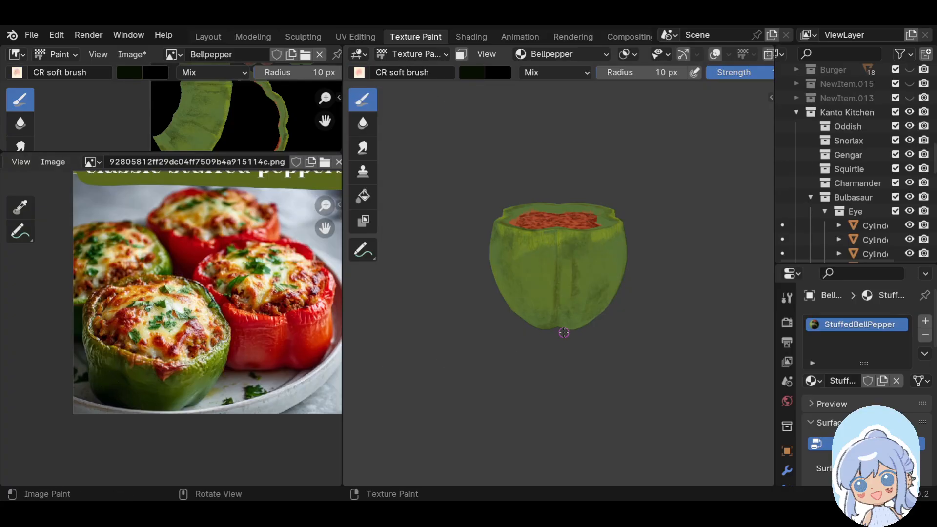
{"action": "key", "text": "bracketright"}
{"action": "key", "text": "bracketright"}
{"action": "key", "text": "bracketright"}
{"action": "key", "text": "bracketright"}
{"action": "key", "text": "bracketright"}
{"action": "key", "text": "bracketright"}
{"action": "key", "text": "bracketright"}
{"action": "key", "text": "bracketright"}
{"action": "key", "text": "bracketright"}
{"action": "key", "text": "bracketright"}
{"action": "key", "text": "bracketright"}
{"action": "key", "text": "bracketright"}
{"action": "key", "text": "bracketright"}
{"action": "key", "text": "bracketright"}
{"action": "key", "text": "bracketright"}
{"action": "key", "text": "bracketright"}
{"action": "key", "text": "bracketright"}
{"action": "key", "text": "bracketright"}
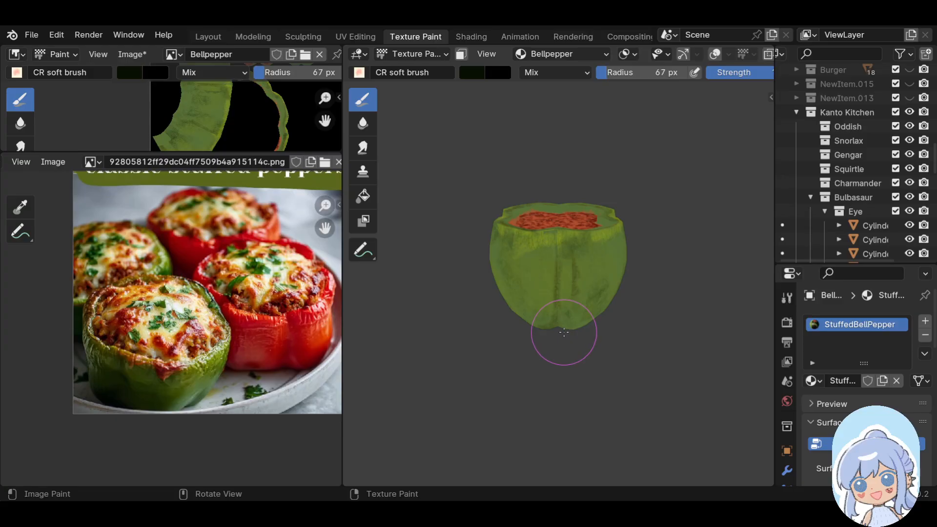
{"action": "mouse_move", "coordinate": [564, 333]}
{"action": "left_mouse_down"}
{"action": "mouse_move", "coordinate": [498, 299]}
{"action": "mouse_move", "coordinate": [543, 318]}
{"action": "mouse_move", "coordinate": [638, 308]}
{"action": "mouse_move", "coordinate": [488, 301]}
{"action": "mouse_move", "coordinate": [632, 309]}
{"action": "mouse_move", "coordinate": [518, 287]}
{"action": "mouse_move", "coordinate": [548, 274]}
{"action": "mouse_move", "coordinate": [652, 338]}
{"action": "left_mouse_up"}
Shade the lower edges around the pepper's other sides with the very dark green soft brush at 54 px
{"action": "middle_click_drag", "start_coordinate": [653, 338], "coordinate": [538, 335]}
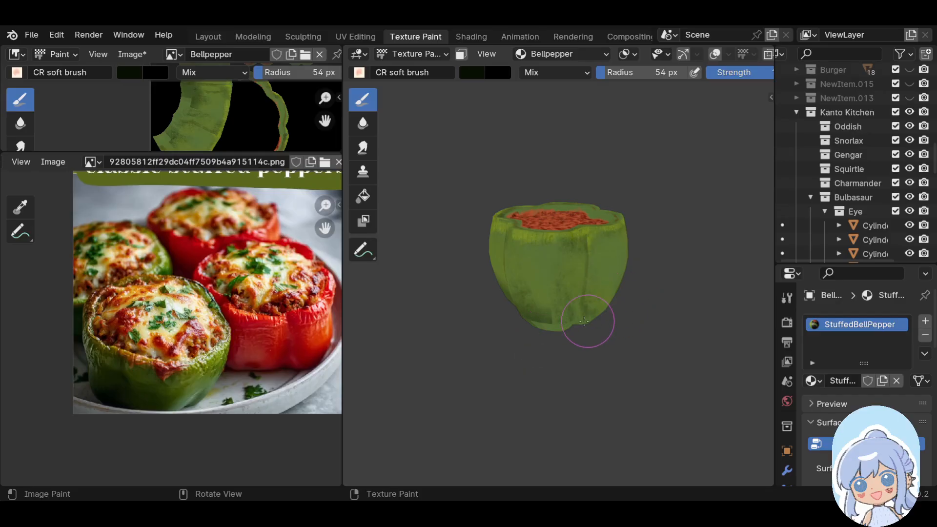
{"action": "mouse_move", "coordinate": [536, 327]}
{"action": "left_mouse_down"}
{"action": "mouse_move", "coordinate": [605, 312]}
{"action": "mouse_move", "coordinate": [630, 282]}
{"action": "left_mouse_up"}
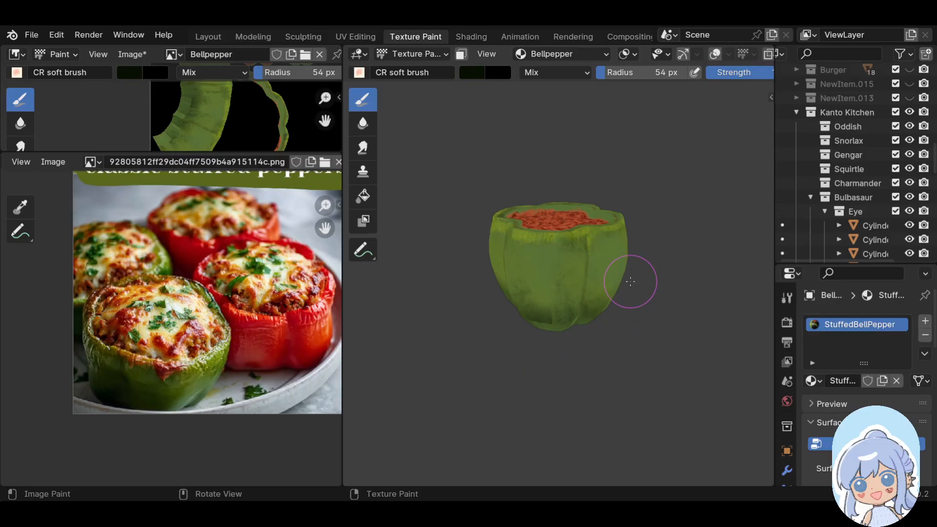
{"action": "middle_click_drag", "start_coordinate": [630, 282], "coordinate": [506, 345]}
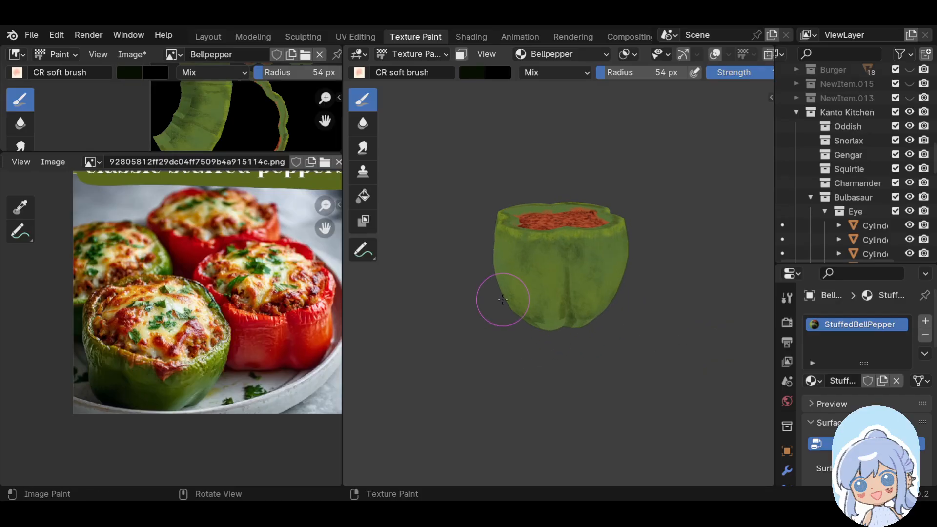
{"action": "left_click_drag", "start_coordinate": [502, 299], "coordinate": [617, 304]}
{"action": "mouse_move", "coordinate": [557, 321]}
{"action": "left_mouse_down"}
{"action": "mouse_move", "coordinate": [613, 309]}
{"action": "mouse_move", "coordinate": [603, 306]}
{"action": "left_mouse_up"}
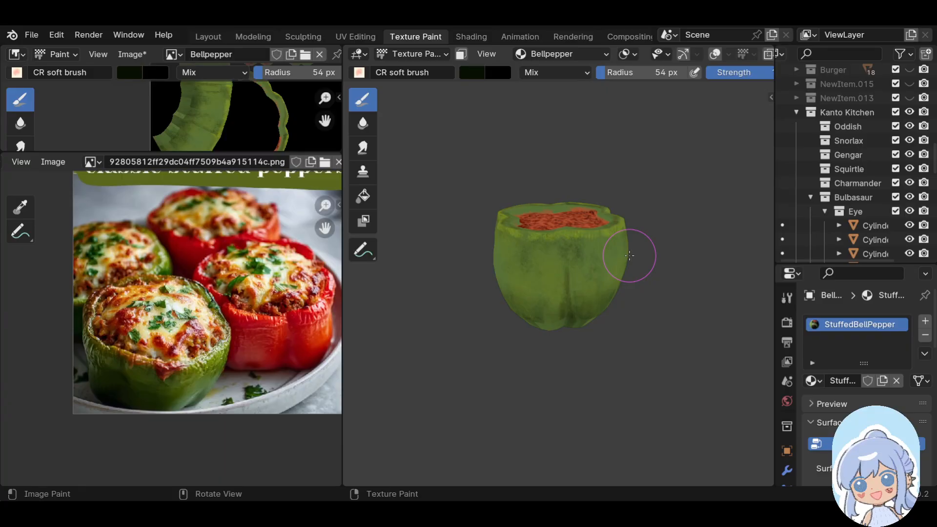
{"action": "middle_click_drag", "start_coordinate": [686, 309], "coordinate": [533, 280]}
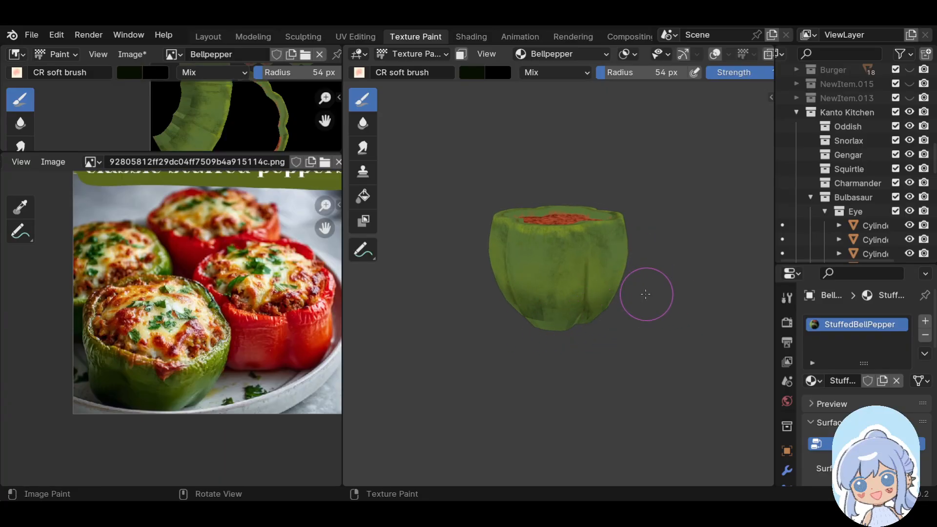
Leave local view to check the pepper alongside the other Bulbasaur dish parts, and isolate the pepper again
{"action": "scroll", "coordinate": [632, 292], "scroll_direction": "down", "scroll_amount": 2}
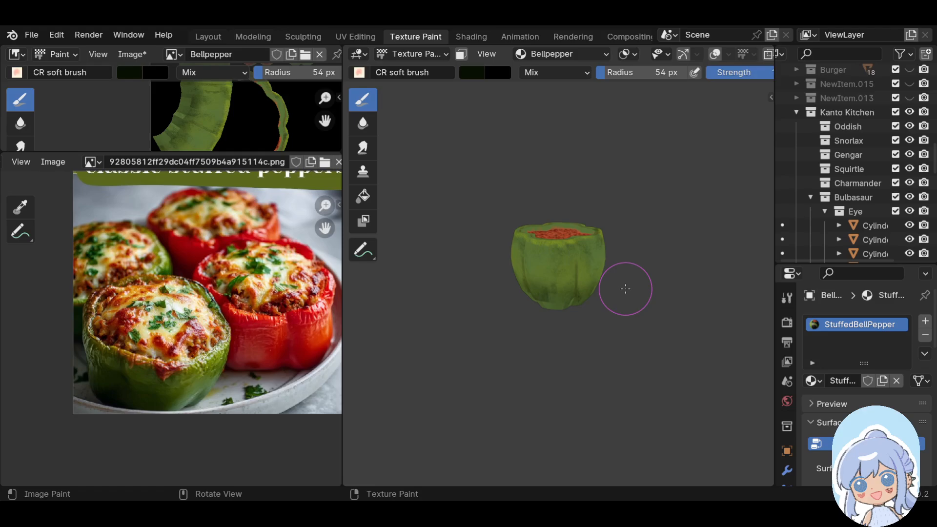
{"action": "key", "text": "KP_Divide"}
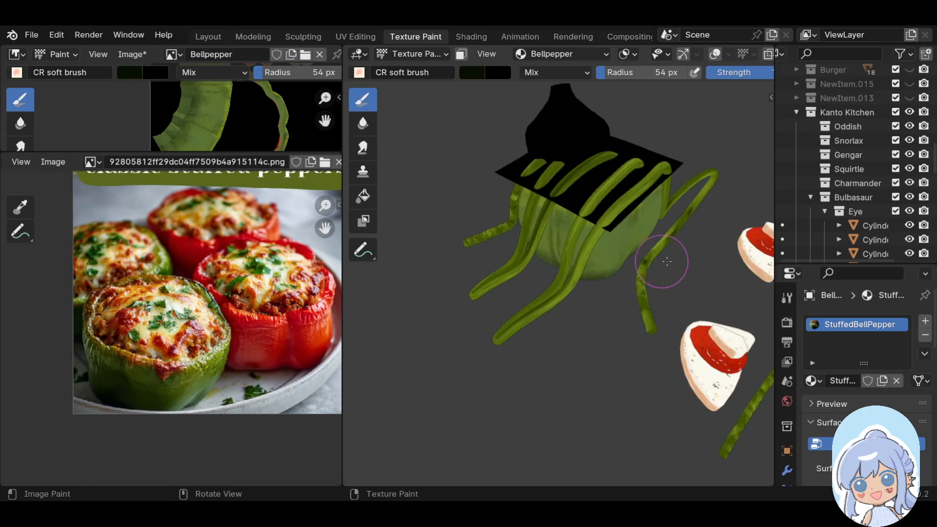
{"action": "mouse_move", "coordinate": [711, 323]}
{"action": "middle_mouse_down"}
{"action": "mouse_move", "coordinate": [568, 289]}
{"action": "mouse_move", "coordinate": [622, 298]}
{"action": "middle_mouse_up"}
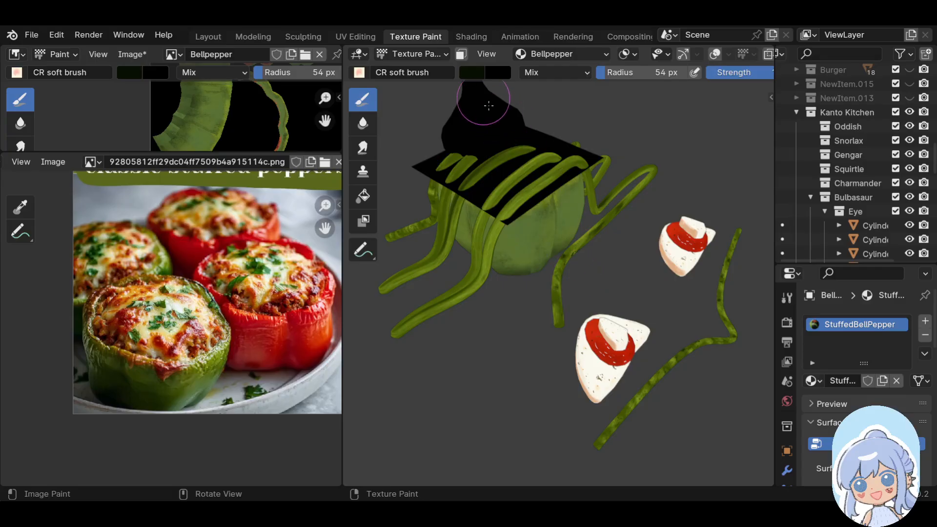
{"action": "key", "text": "KP_Divide"}
{"action": "scroll", "coordinate": [517, 273], "scroll_direction": "down", "scroll_amount": 3}
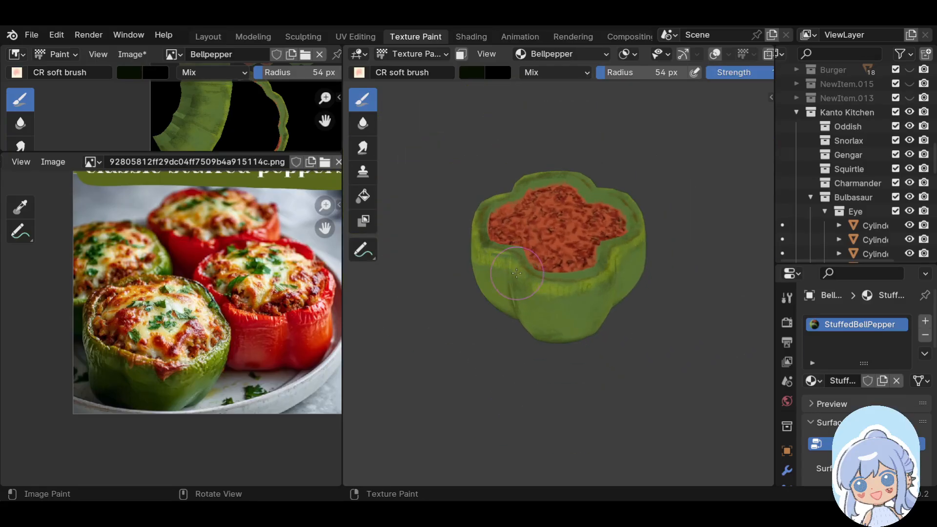
{"action": "middle_click_drag", "start_coordinate": [517, 273], "coordinate": [530, 238]}
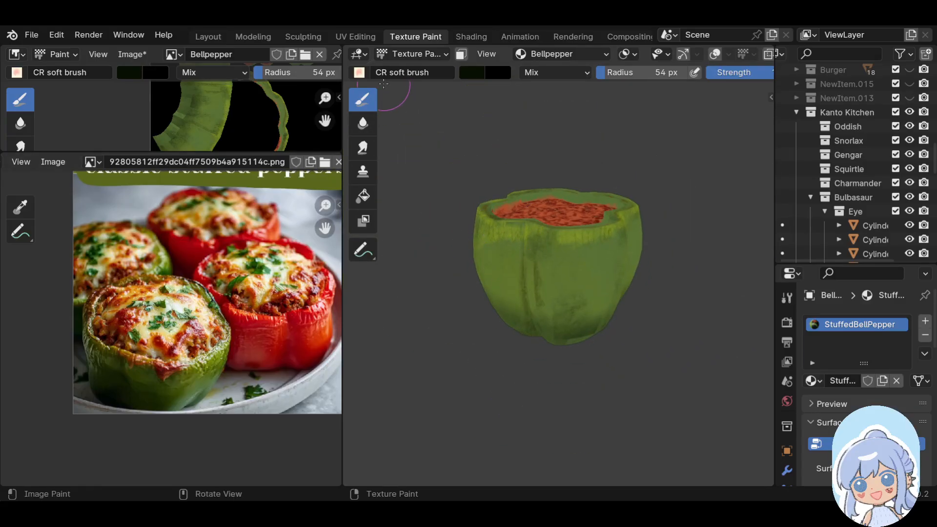
Switch to the CR hard round brush, darken its green, and dot small specks over one side of the pepper at 3 px
{"action": "left_click", "coordinate": [366, 76]}
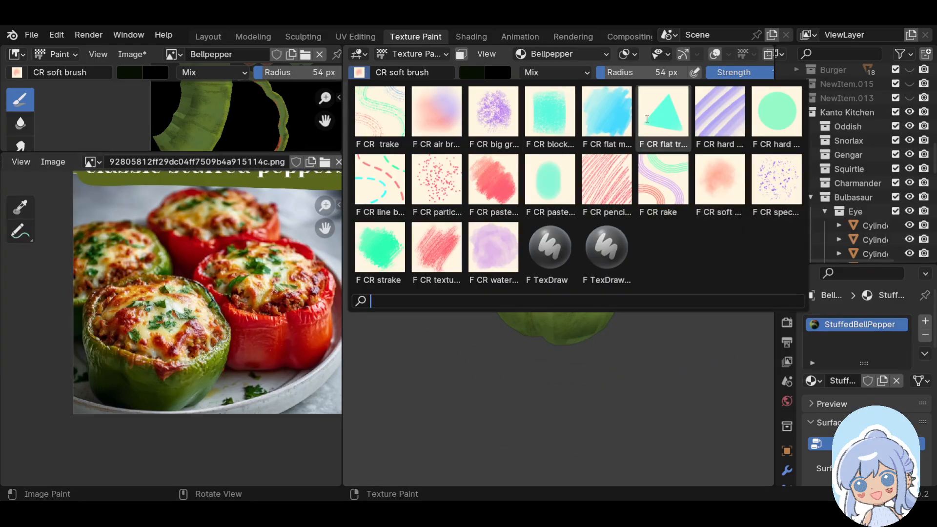
{"action": "left_click", "coordinate": [776, 118]}
{"action": "left_click", "coordinate": [482, 74]}
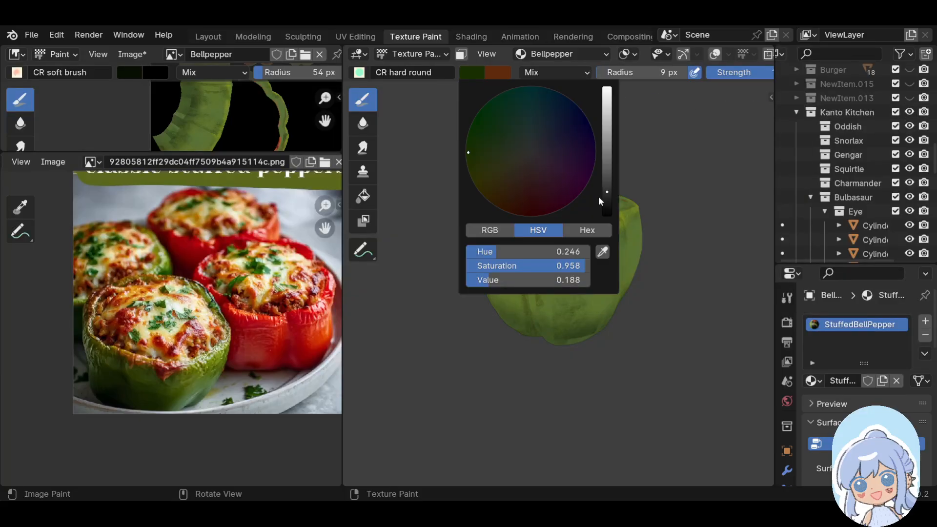
{"action": "left_click_drag", "start_coordinate": [606, 193], "coordinate": [608, 203]}
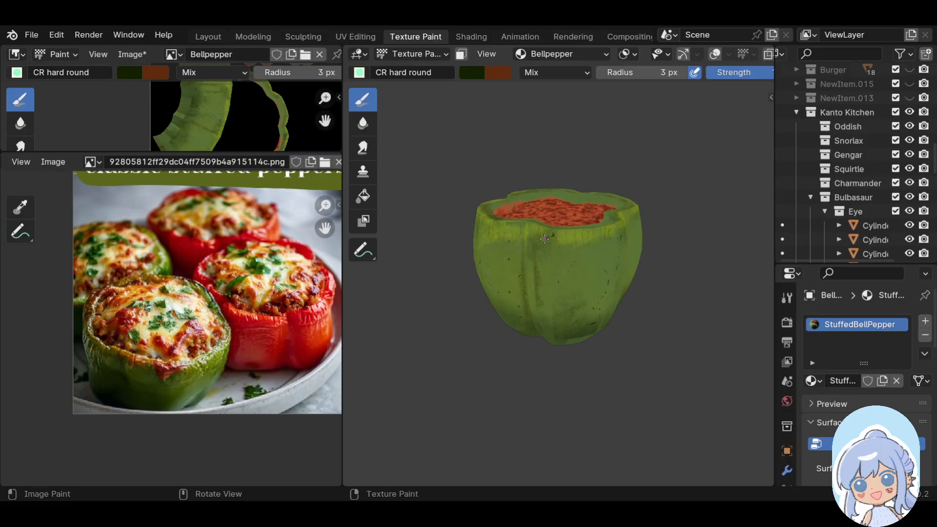
Dot dark green specks over the pepper's remaining outer sides with the 3 px hard round brush
{"action": "middle_click_drag", "start_coordinate": [645, 243], "coordinate": [593, 276]}
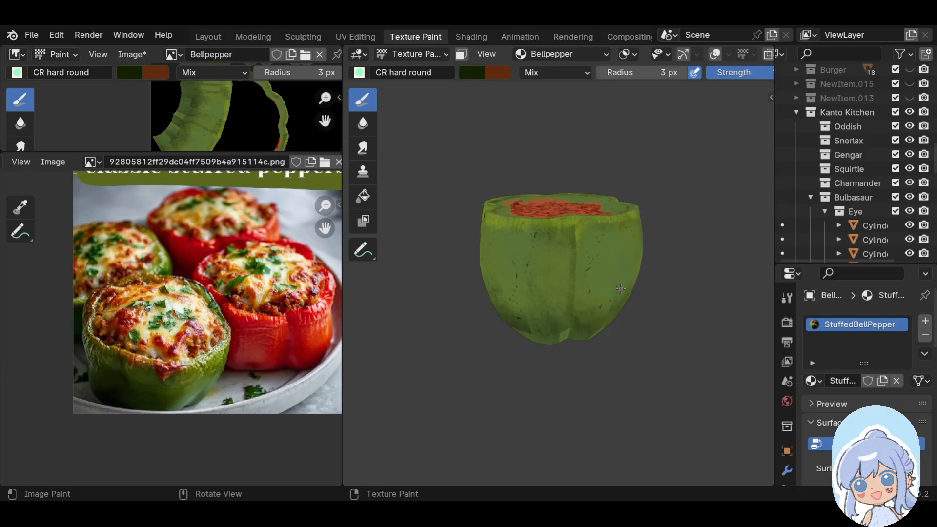
{"action": "middle_click_drag", "start_coordinate": [747, 289], "coordinate": [699, 291]}
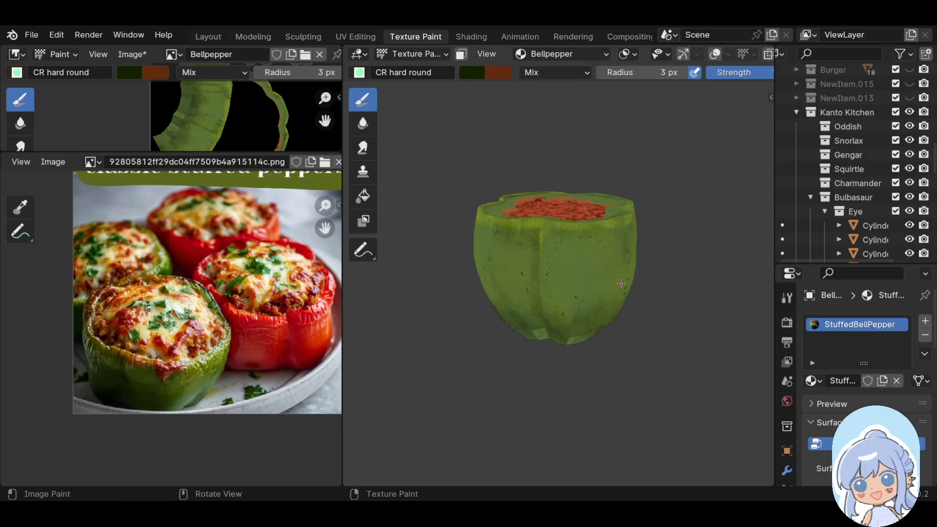
{"action": "middle_click_drag", "start_coordinate": [621, 283], "coordinate": [532, 284]}
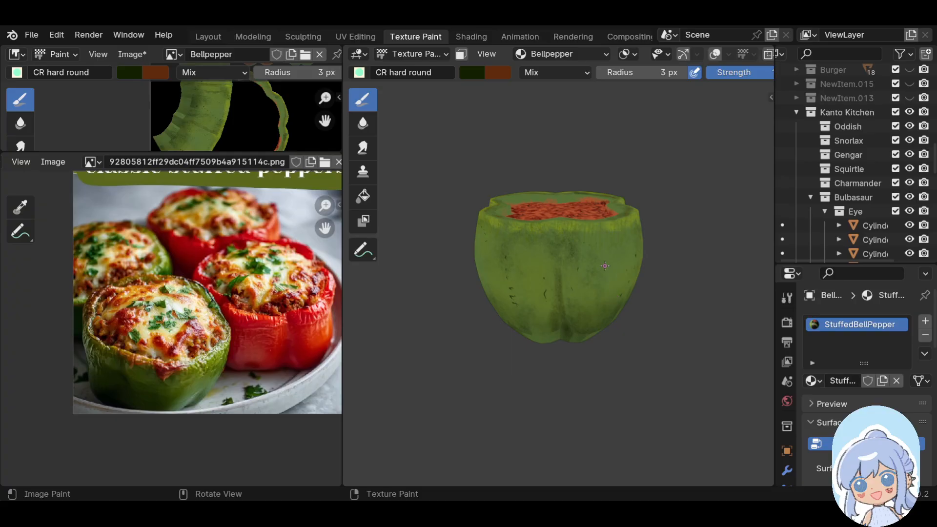
{"action": "middle_click_drag", "start_coordinate": [689, 284], "coordinate": [546, 281]}
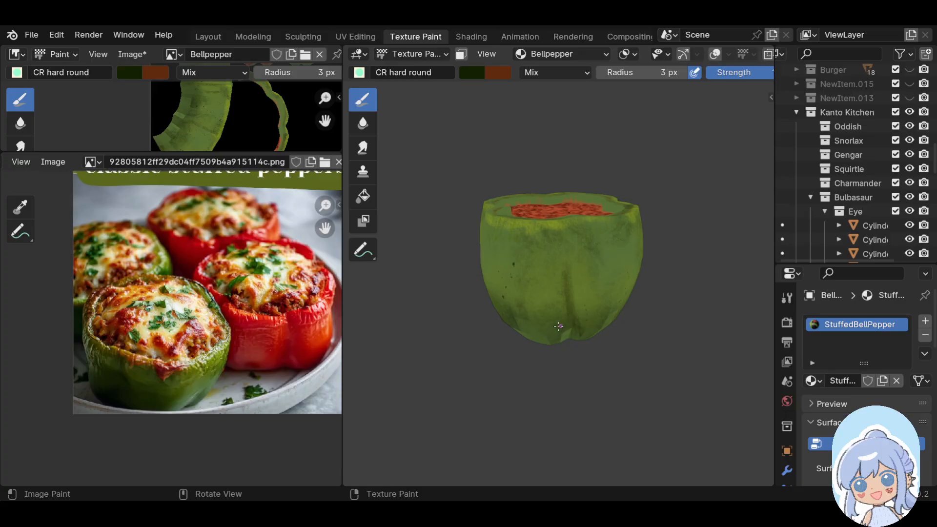
{"action": "middle_click_drag", "start_coordinate": [682, 317], "coordinate": [580, 310]}
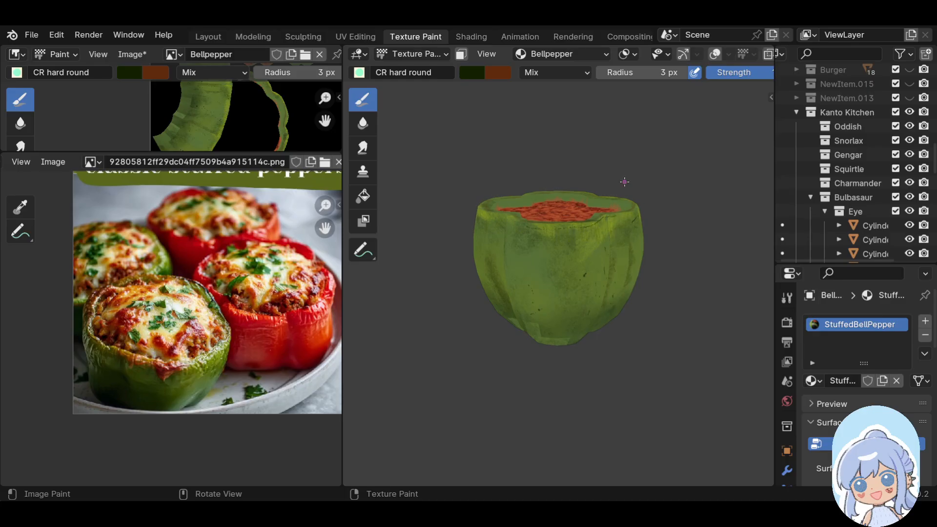
{"action": "middle_click_drag", "start_coordinate": [730, 244], "coordinate": [650, 305]}
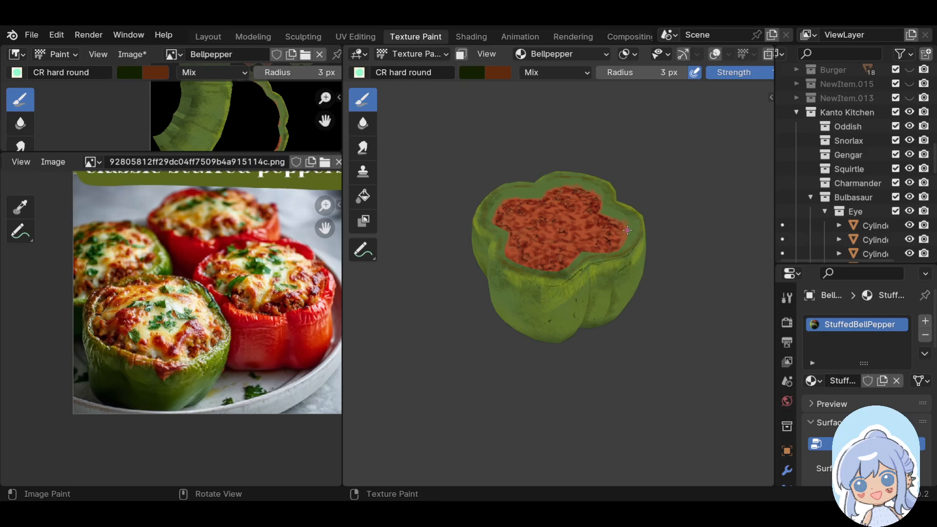
Paint a few more 3 px dark green marks on the pepper's outer skin just below the rim, and leave local view
{"action": "middle_click_drag", "start_coordinate": [696, 264], "coordinate": [667, 291]}
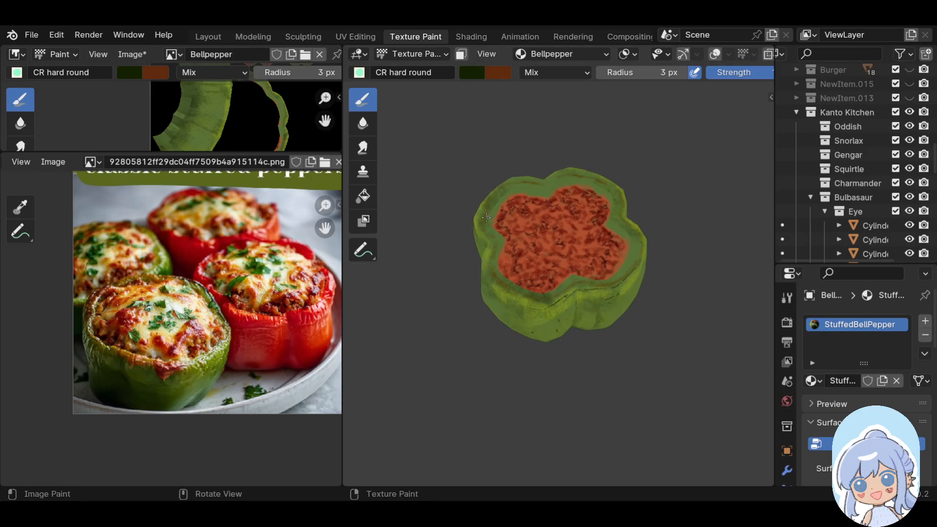
{"action": "mouse_move", "coordinate": [485, 237]}
{"action": "left_mouse_down"}
{"action": "mouse_move", "coordinate": [496, 242]}
{"action": "mouse_move", "coordinate": [485, 270]}
{"action": "left_mouse_up"}
{"action": "key", "text": "KP_Divide"}
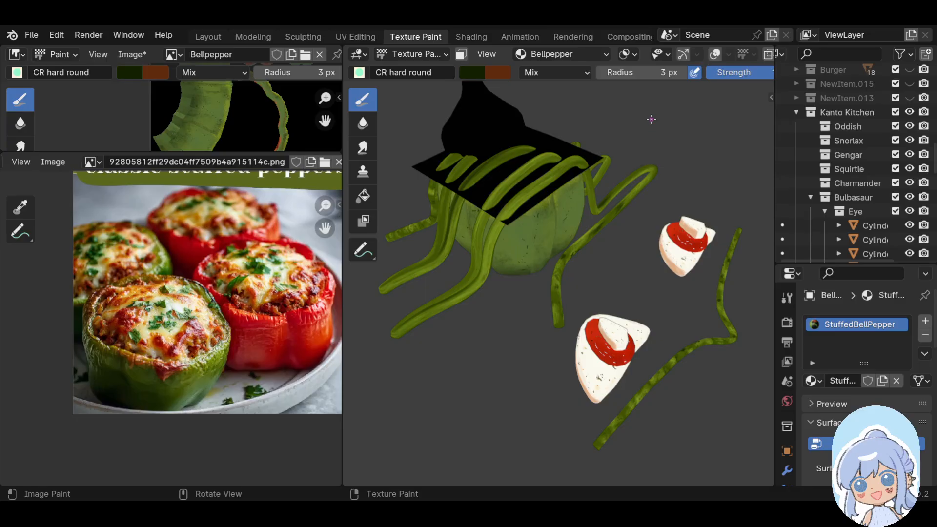
Switch to Object Mode and hide the black cheese cover plane lying over the pepper
{"action": "scroll", "coordinate": [625, 217], "scroll_direction": "down", "scroll_amount": 2}
{"action": "mouse_move", "coordinate": [620, 222]}
{"action": "middle_mouse_down"}
{"action": "mouse_move", "coordinate": [630, 220]}
{"action": "mouse_move", "coordinate": [606, 212]}
{"action": "middle_mouse_up"}
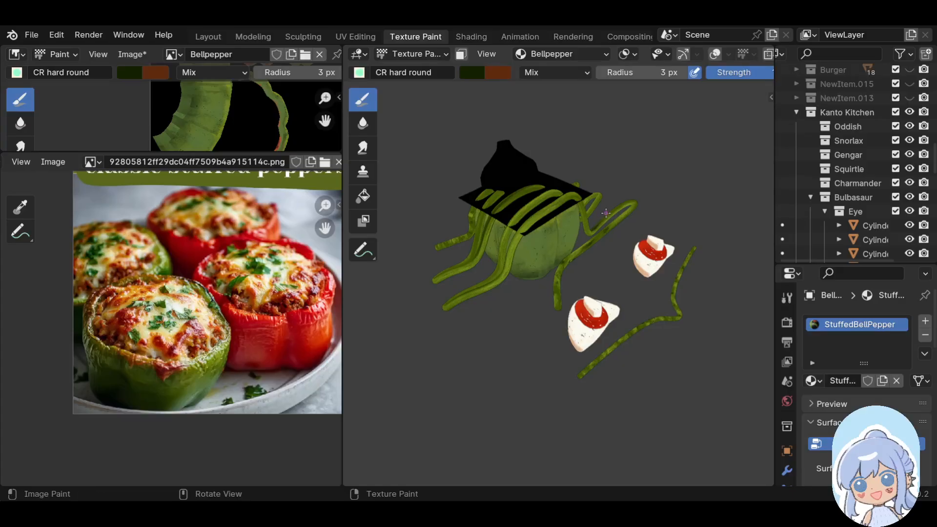
{"action": "left_click", "coordinate": [435, 53]}
{"action": "left_click", "coordinate": [448, 71]}
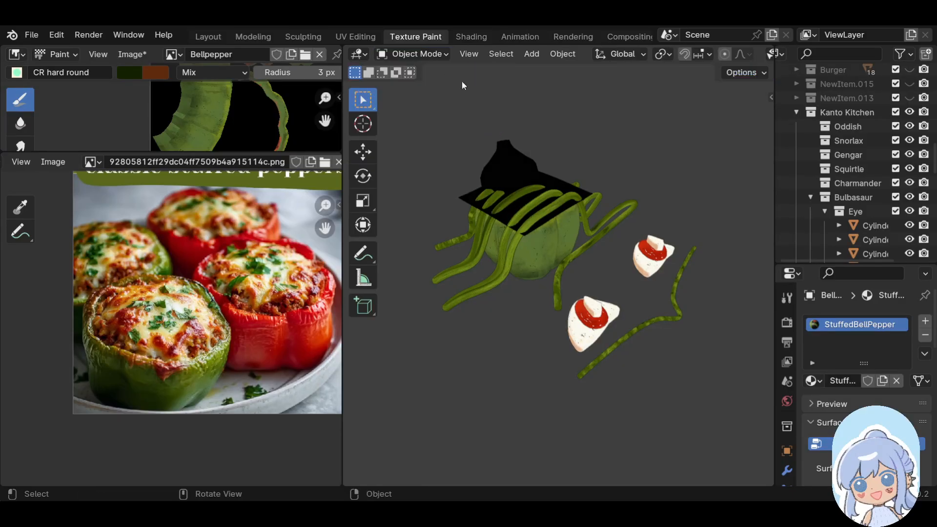
{"action": "left_click", "coordinate": [584, 190]}
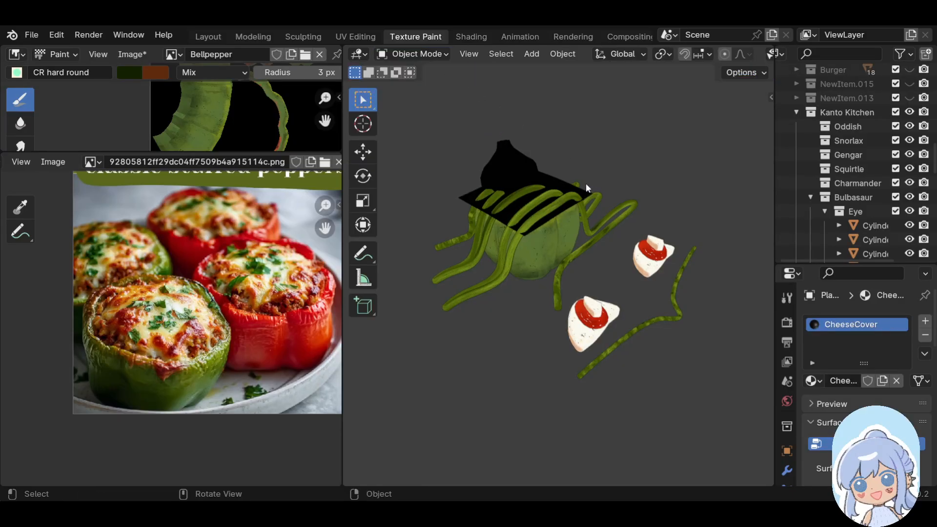
{"action": "key", "text": "h"}
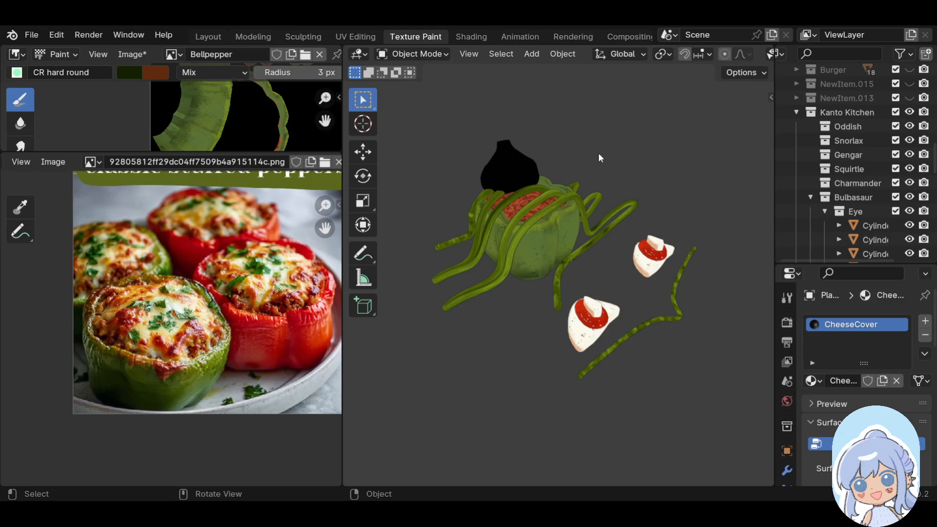